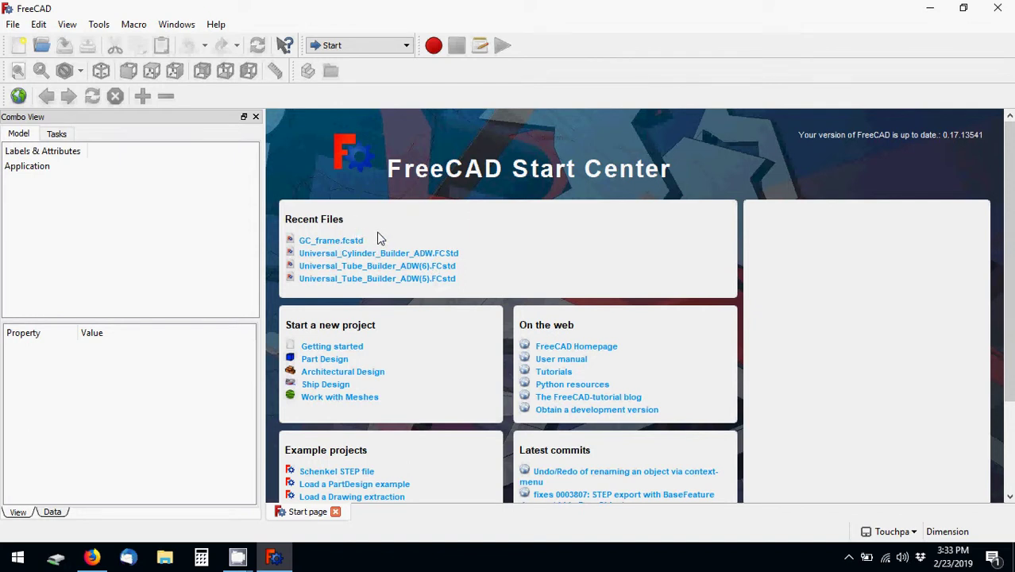
- Close the tube builder file and open the Universal_Cylinder_Builder_ADW recent file
left_click(356, 269)
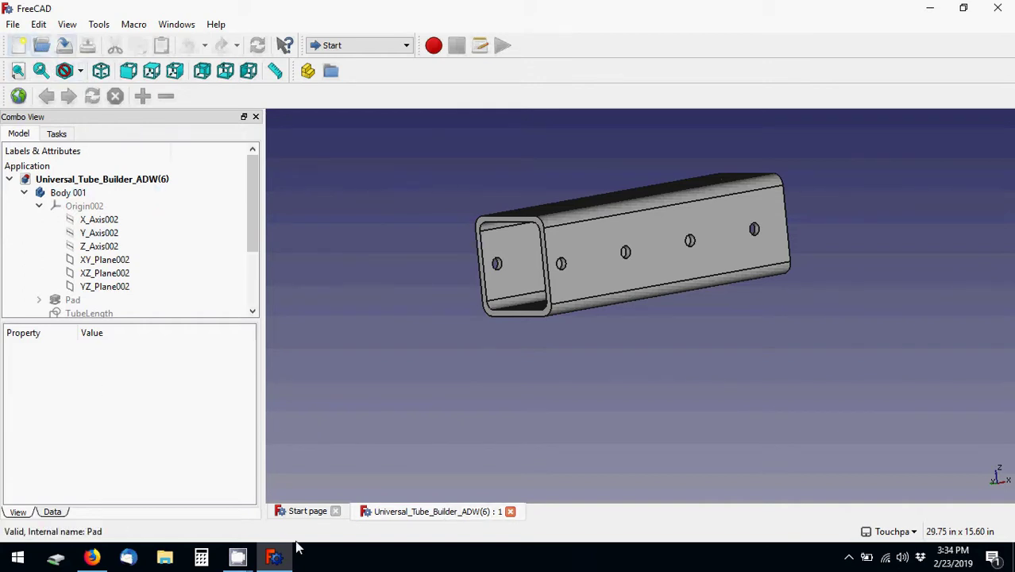
left_click(510, 512)
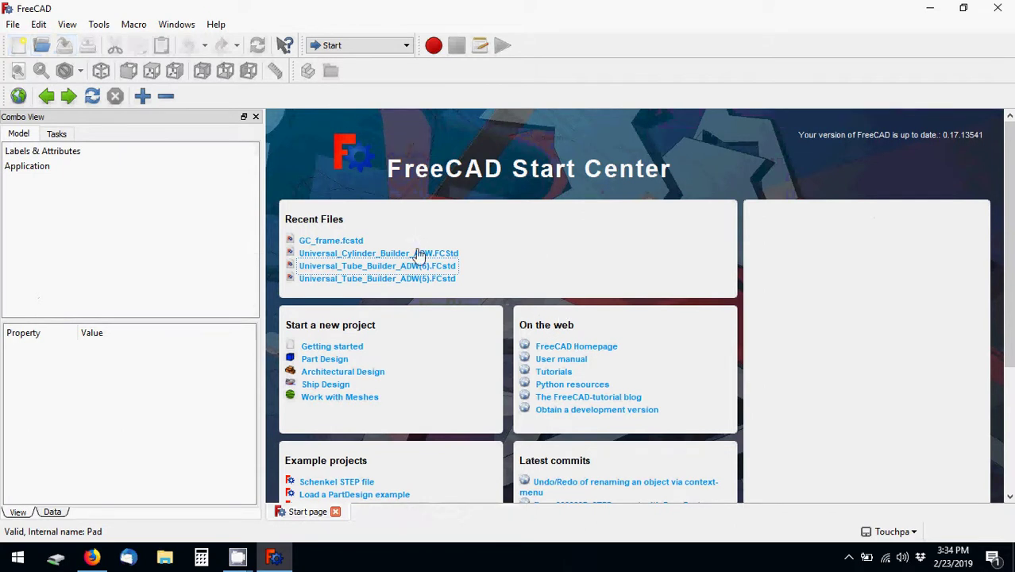
left_click(373, 252)
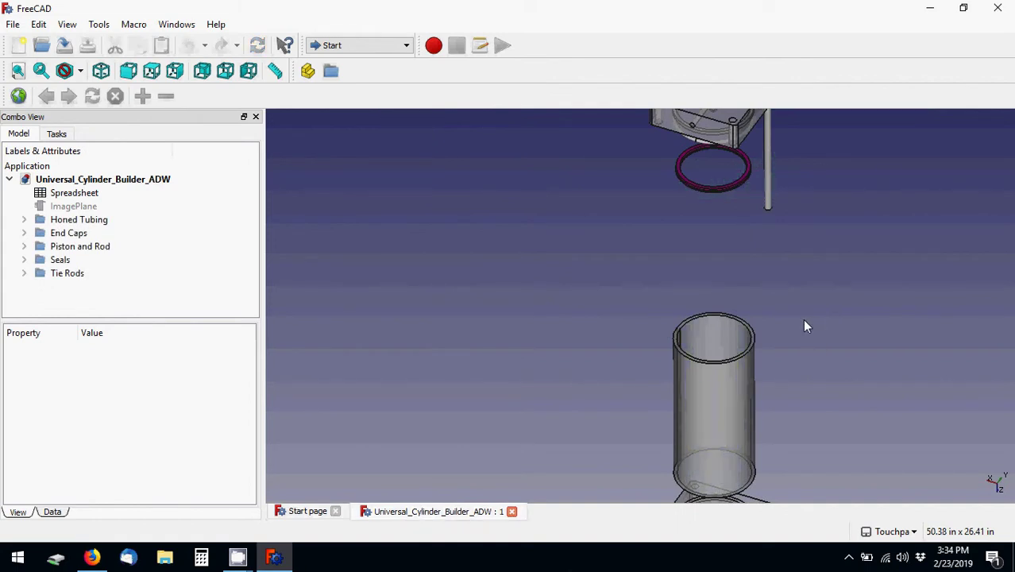
- Pan, zoom and rotate the view to examine the tube and square end cap
middle_click_drag(721, 230, 702, 297)
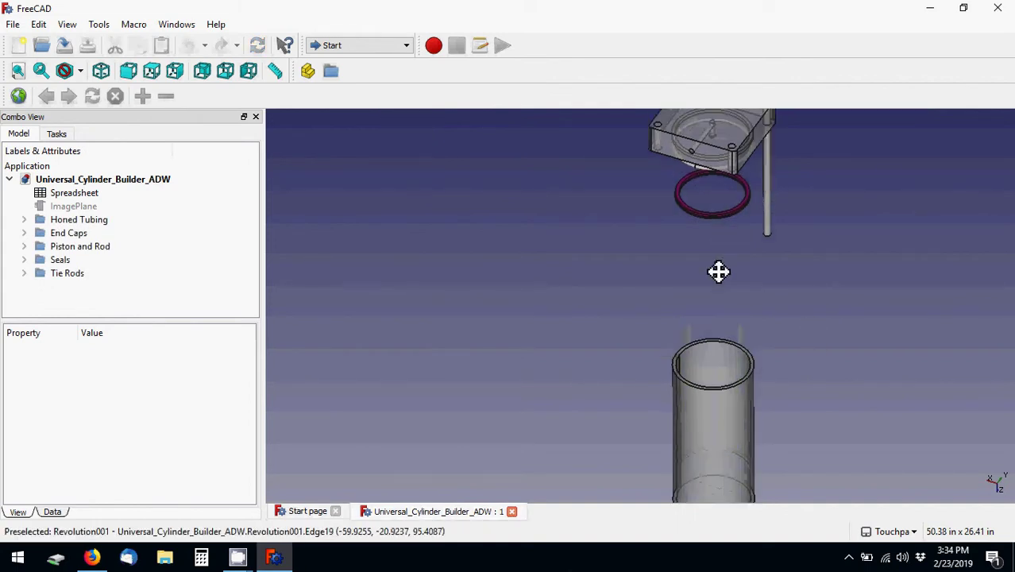
middle_click_drag(697, 157, 646, 250)
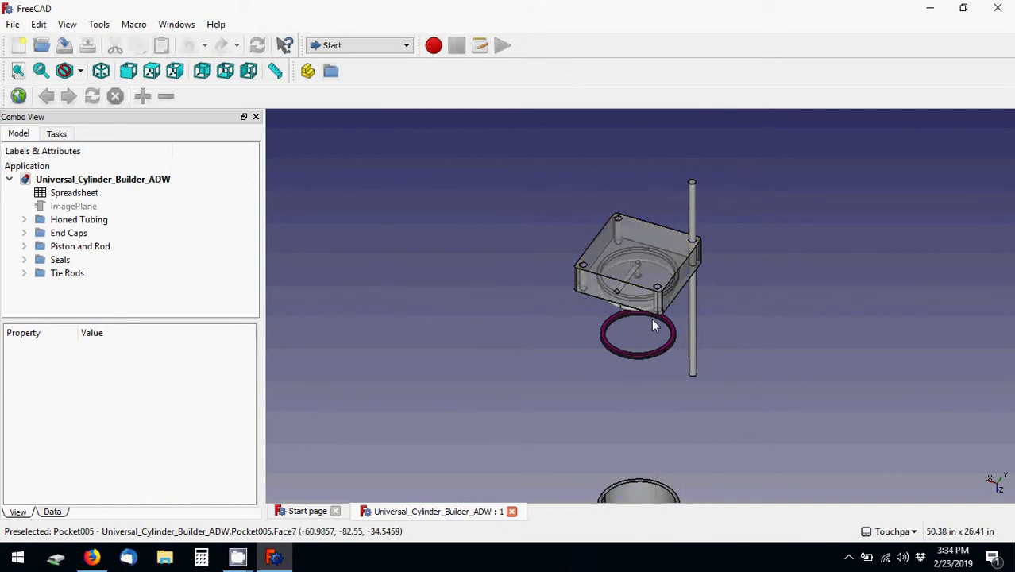
scroll(651, 325, "up", 3)
scroll(653, 340, "down", 2)
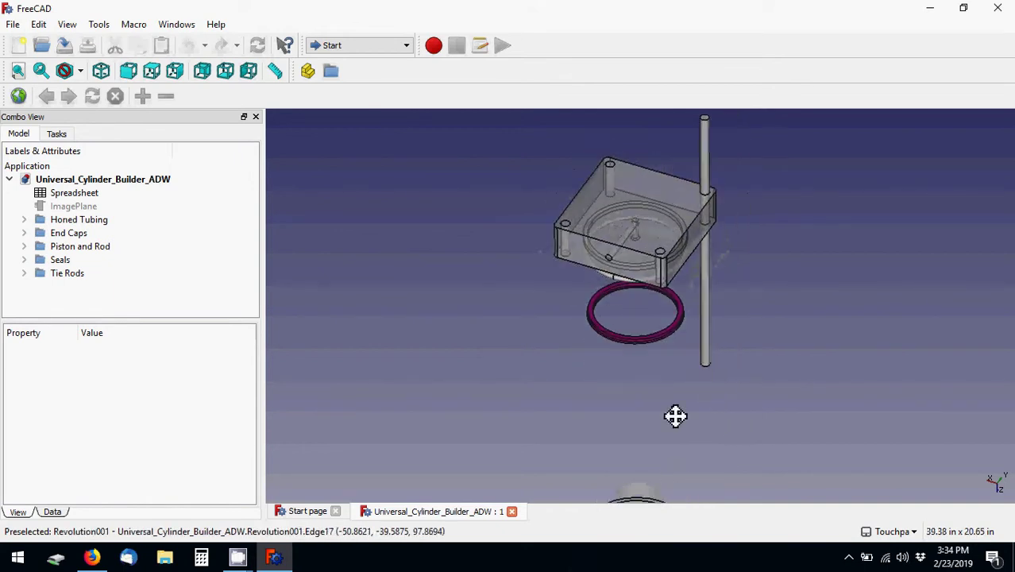
middle_click_drag(676, 415, 666, 297)
scroll(656, 358, "down", 3)
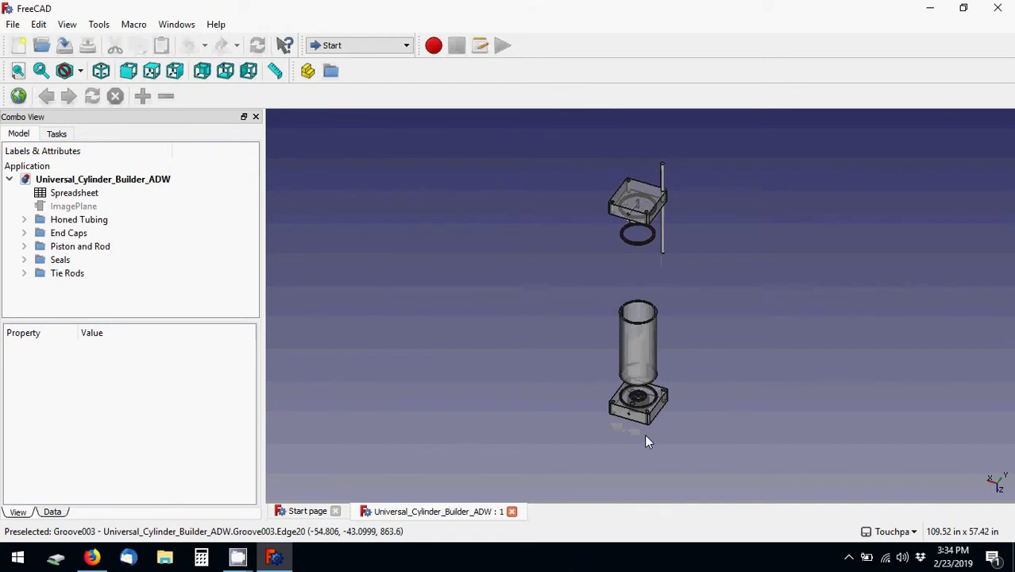
scroll(651, 425, "up", 2)
mouse_move(659, 415)
middle_mouse_down()
mouse_move(654, 206)
mouse_move(600, 317)
middle_mouse_up()
scroll(647, 373, "up", 2)
scroll(643, 381, "up", 2)
scroll(640, 357, "down", 1)
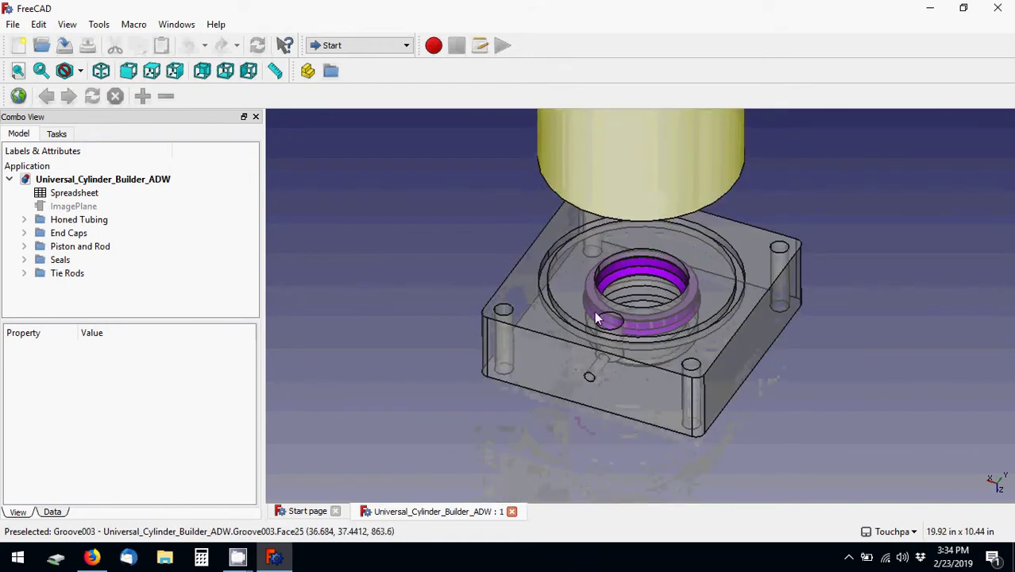
scroll(595, 374, "down", 2)
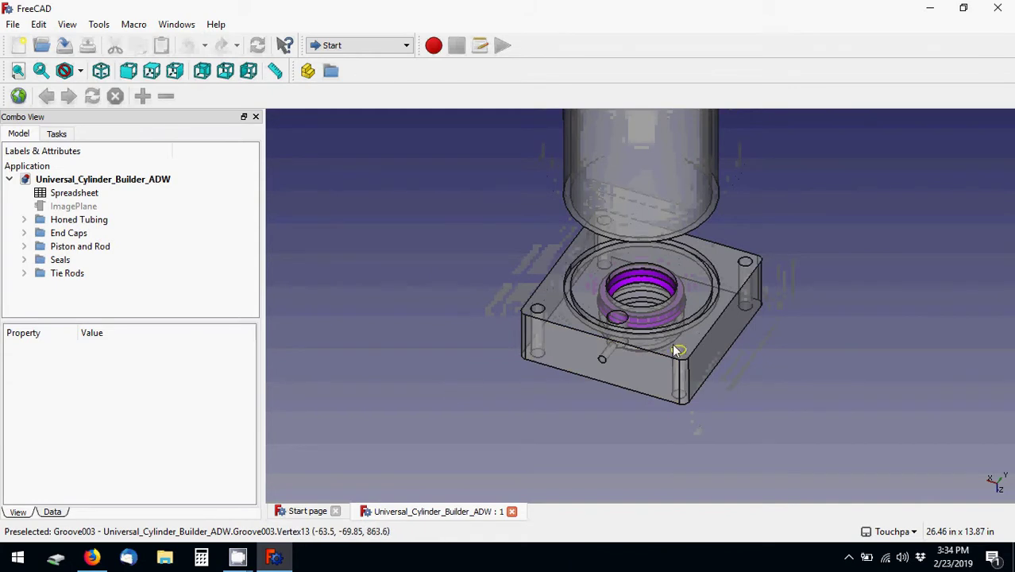
mouse_move(447, 397)
middle_mouse_down()
mouse_move(717, 317)
mouse_move(695, 355)
mouse_move(709, 320)
middle_mouse_up()
scroll(716, 318, "down", 1)
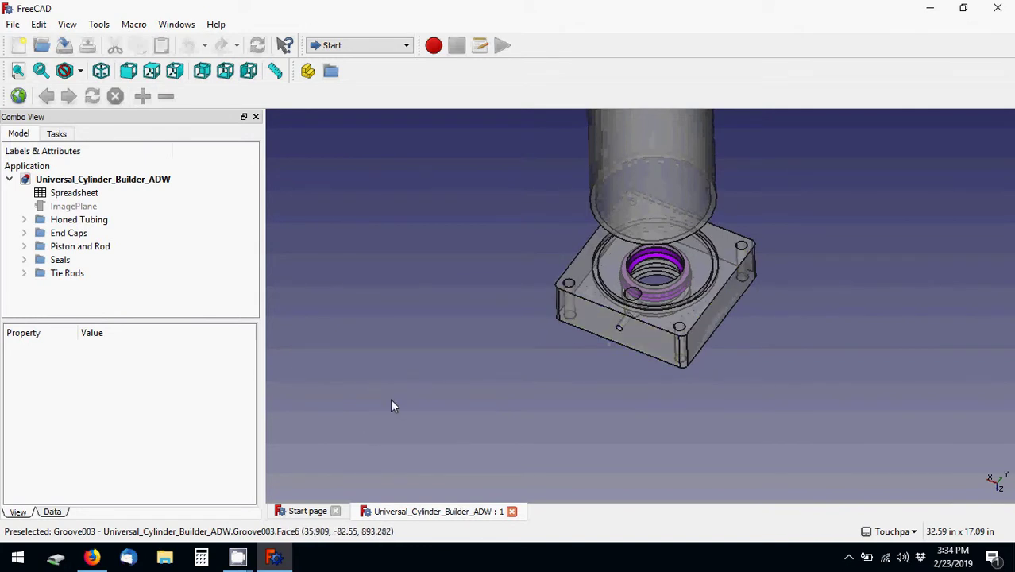
- Create the new Unnamed1 document and make Spreadsheet the active workbench
left_click(17, 50)
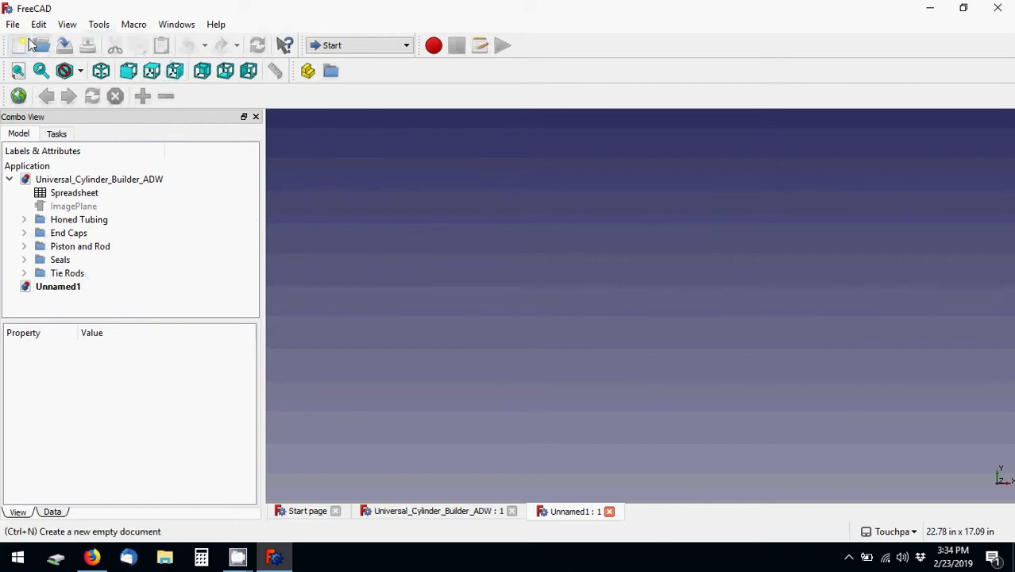
left_click(73, 287)
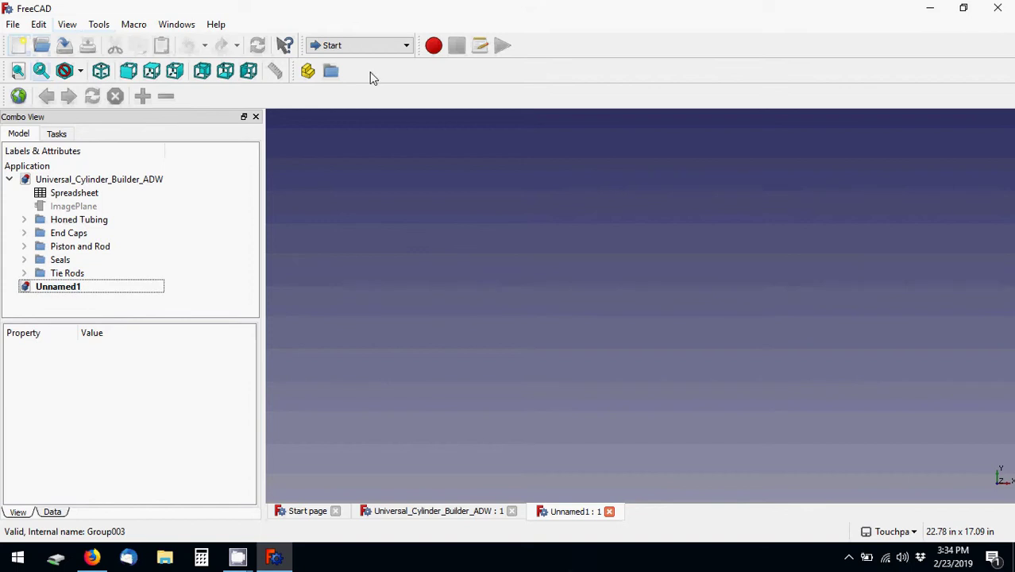
left_click(363, 47)
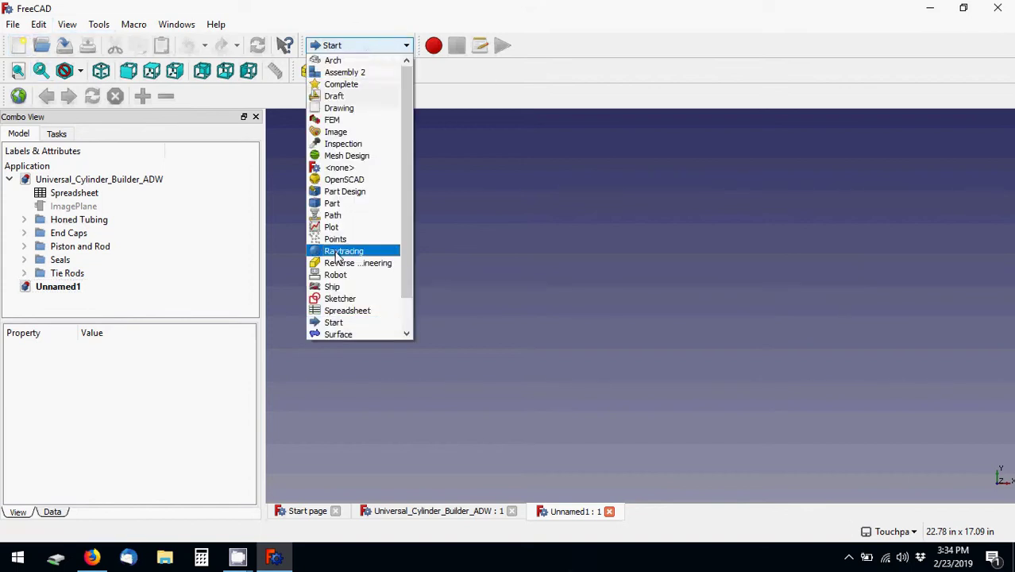
left_click(343, 311)
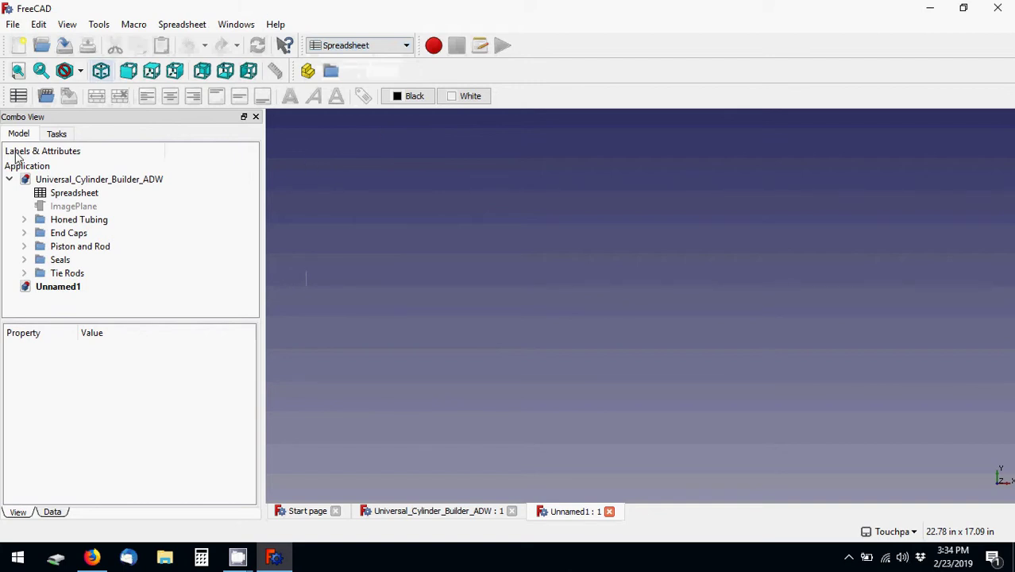
- Add a spreadsheet to Unnamed1, rename it Dimensions, and open its empty grid
left_click(16, 95)
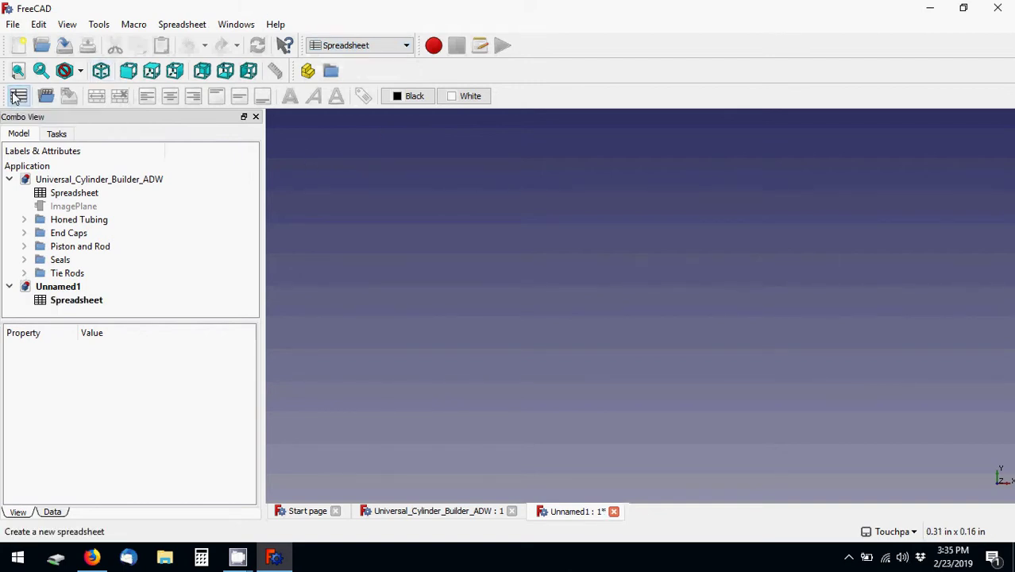
left_click(83, 304)
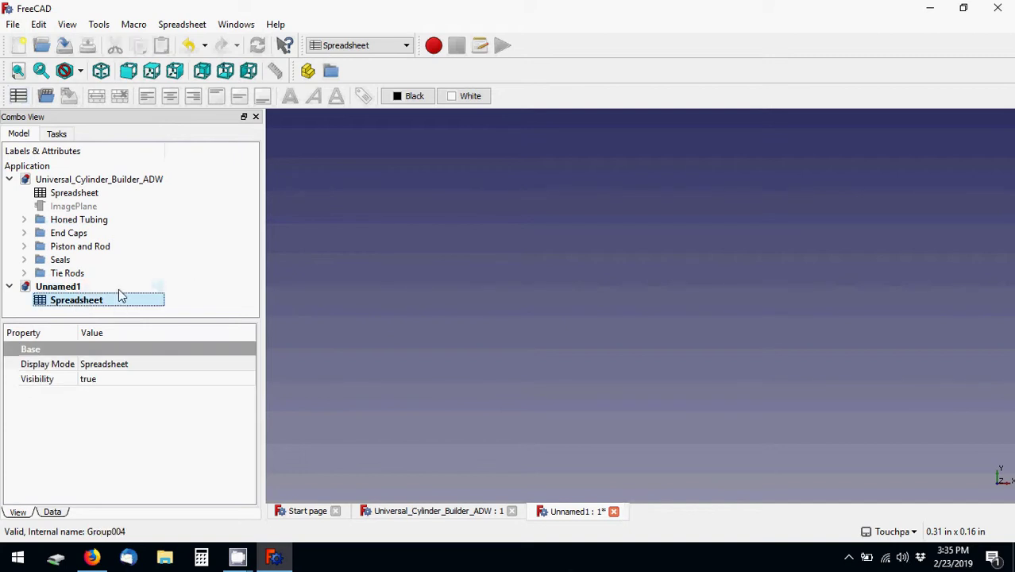
left_click(120, 295)
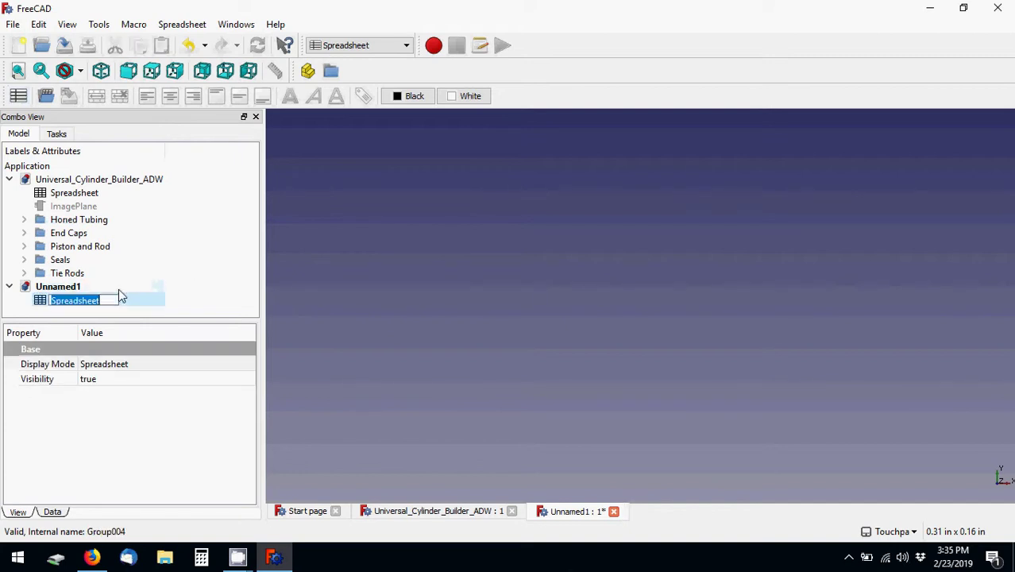
type("D")
type("imensions")
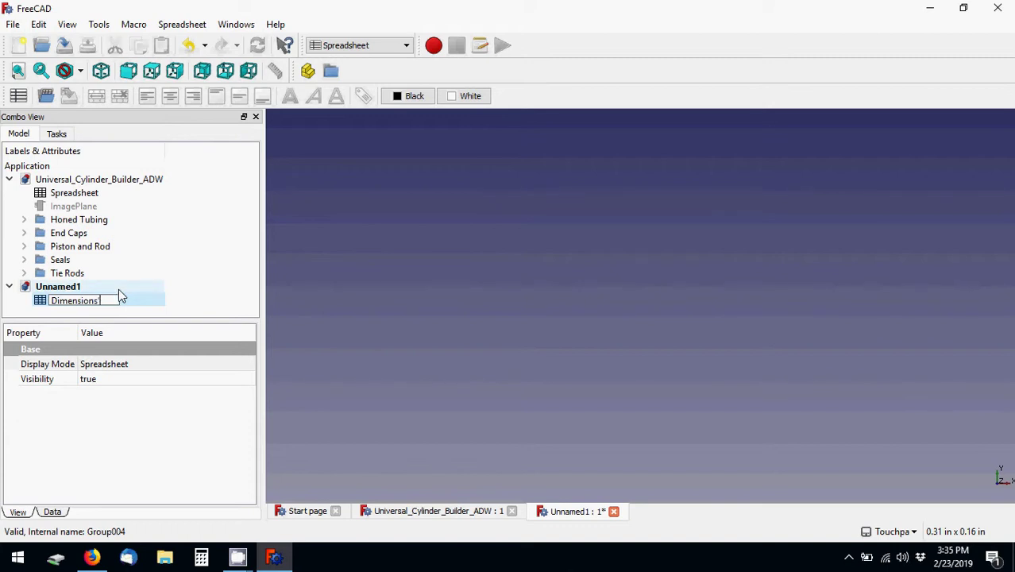
key("Return")
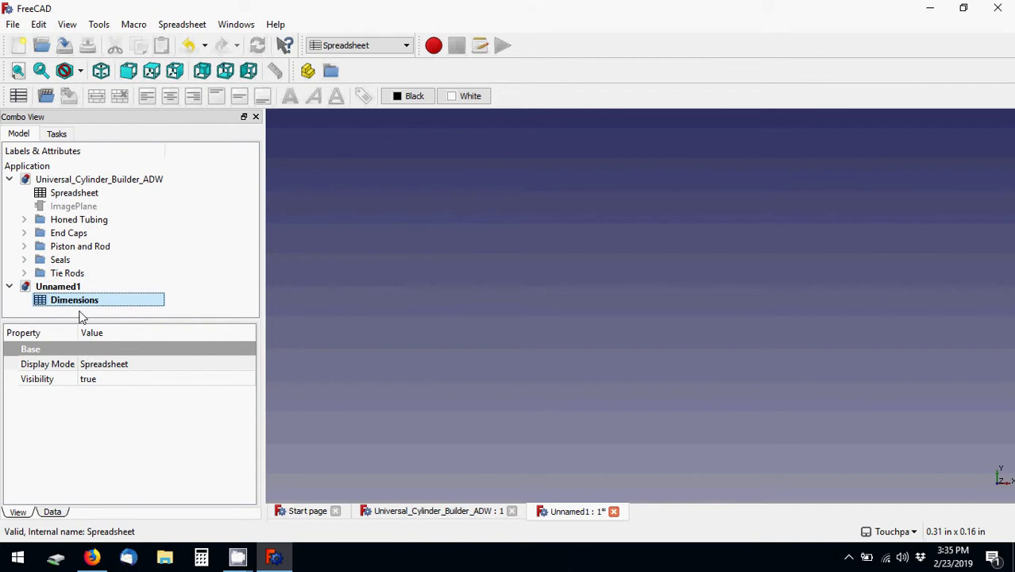
left_click(377, 287)
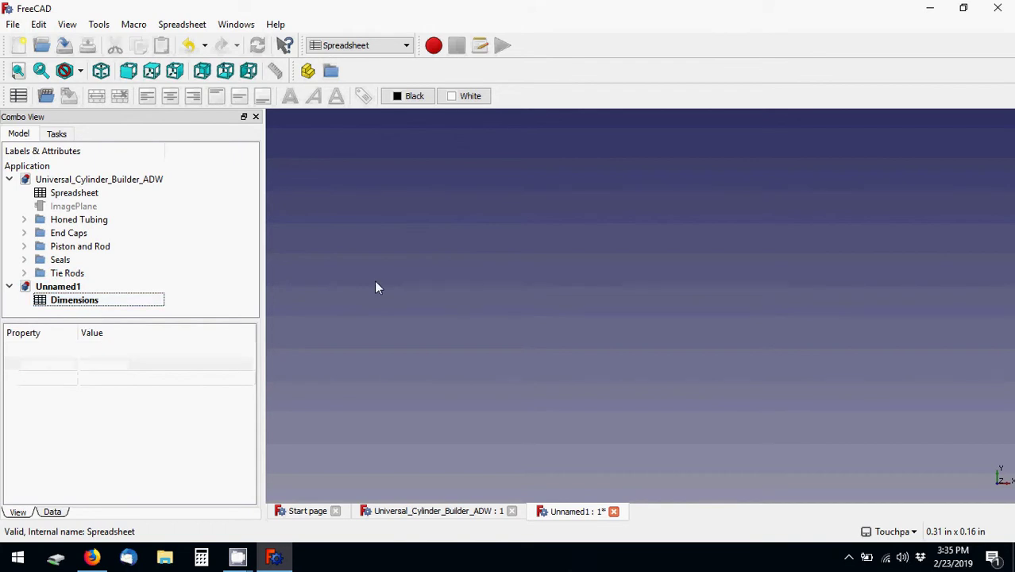
double_click(101, 301)
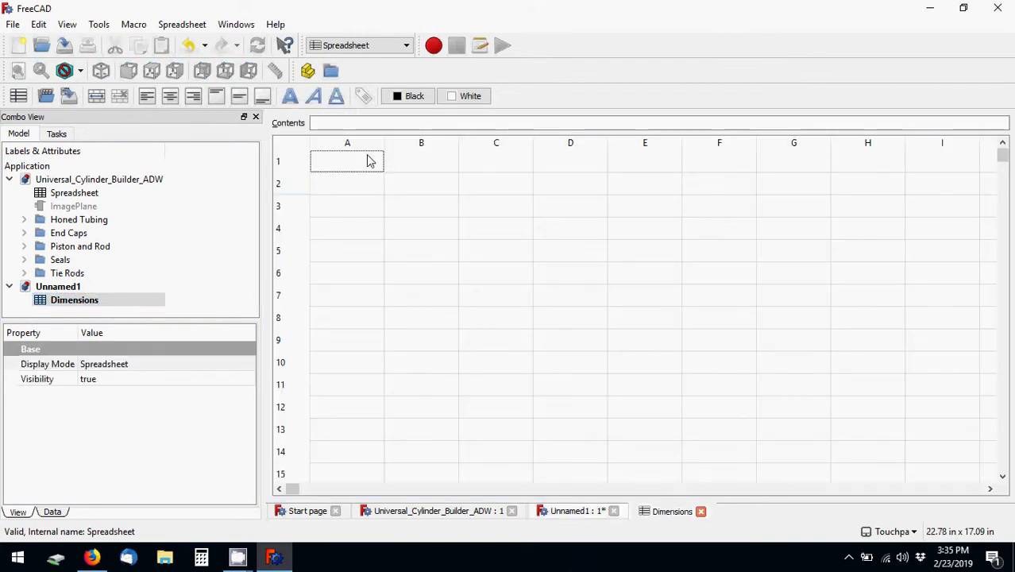
- Open the cylinder project's Spreadsheet and inspect its A1:D1 header cells
left_click(369, 161)
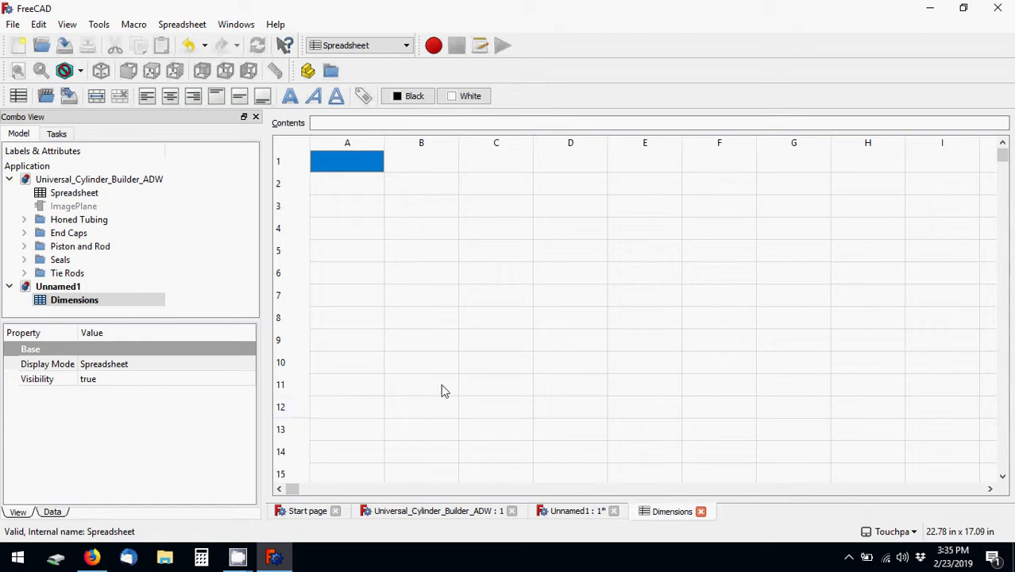
left_click(445, 510)
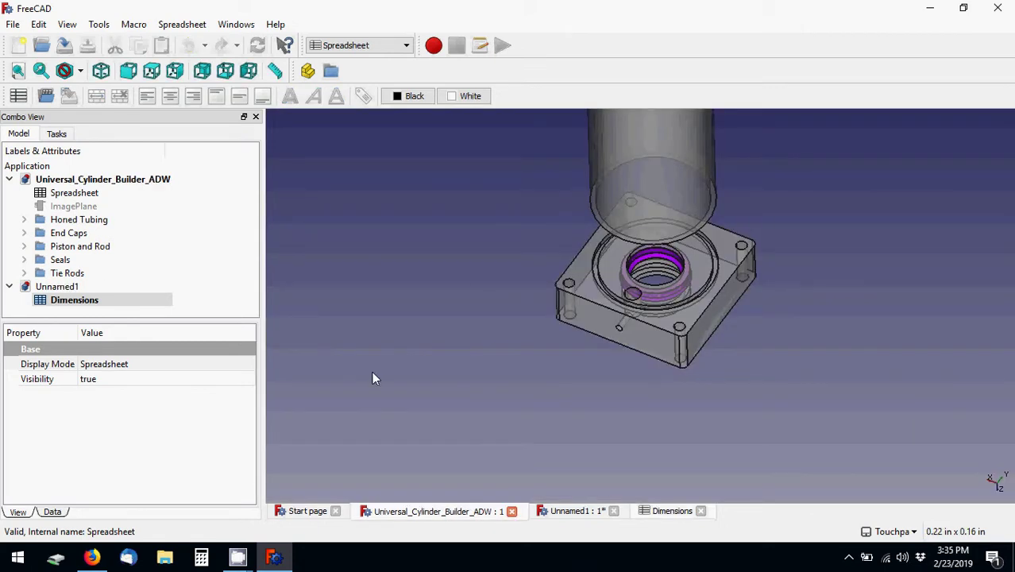
double_click(73, 193)
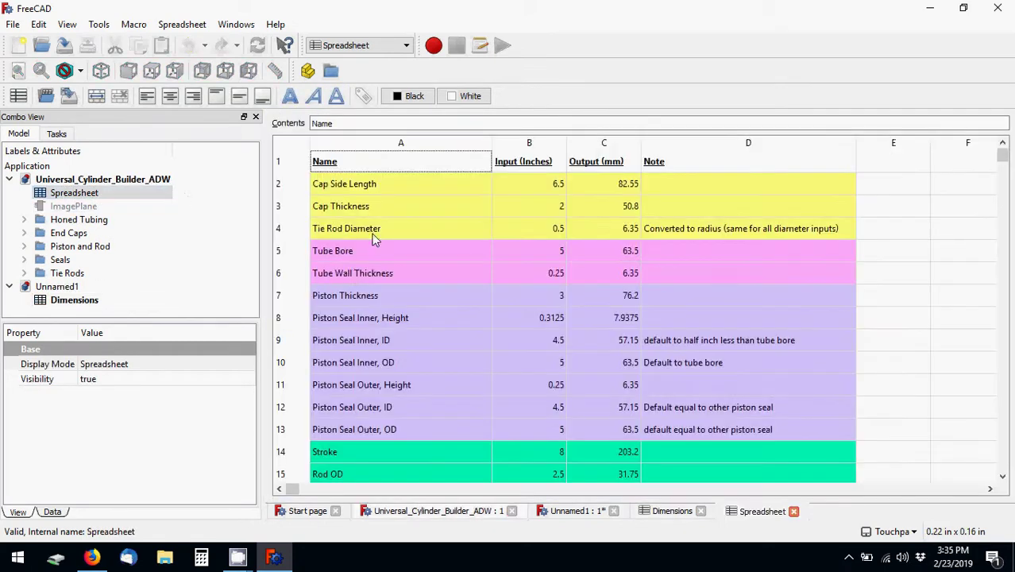
left_click_drag(659, 163, 455, 164)
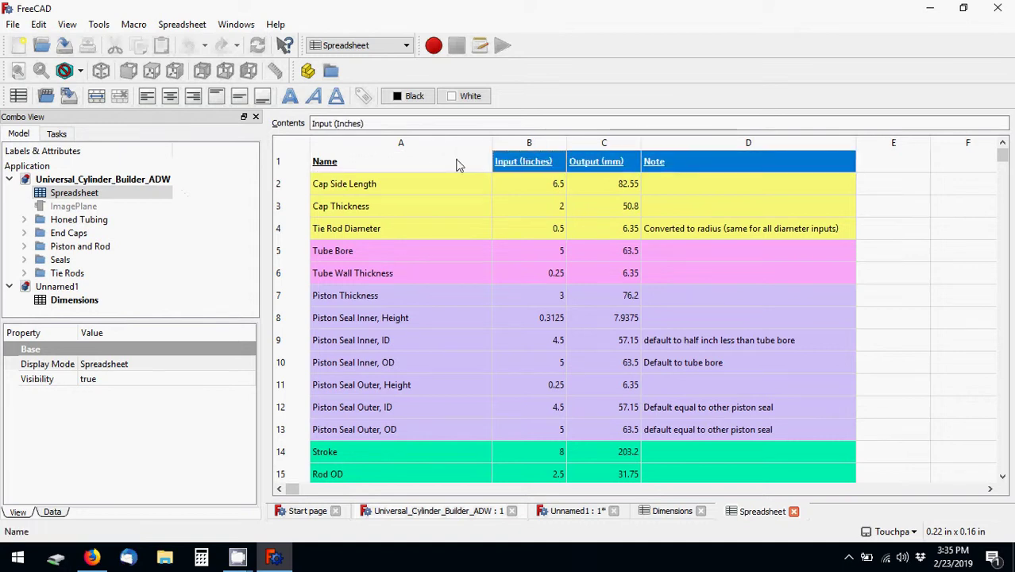
right_click(456, 163)
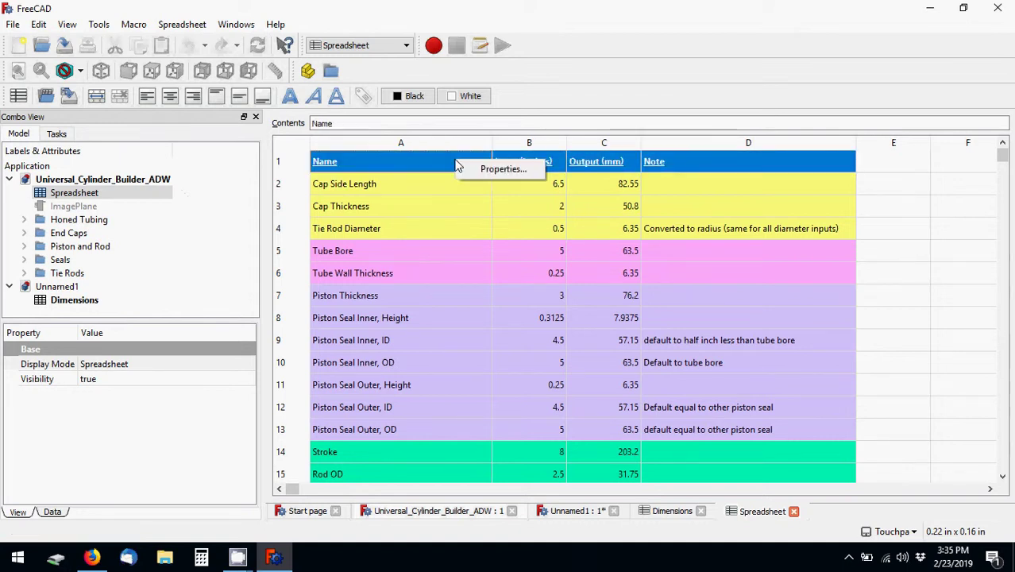
left_click(353, 166)
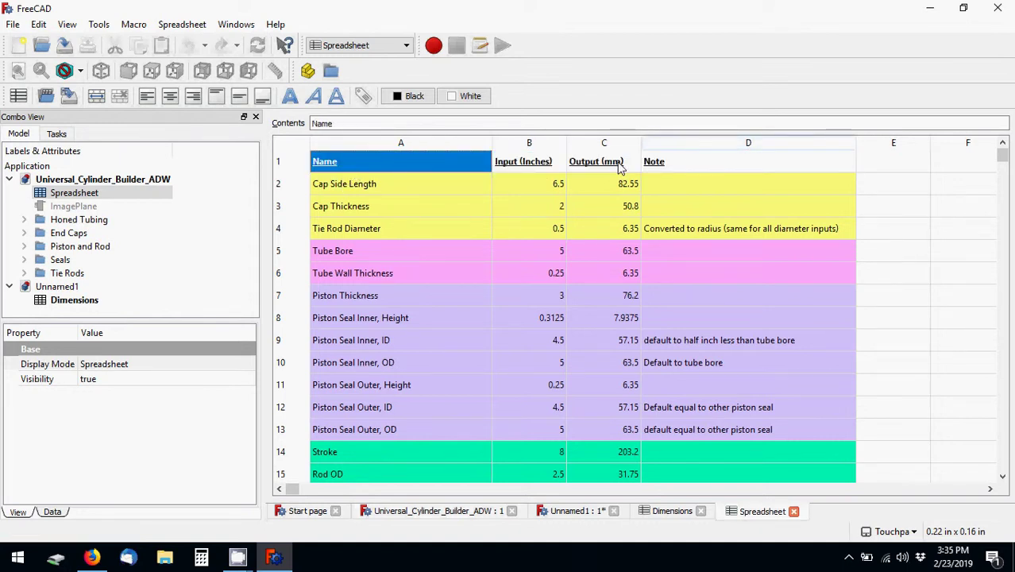
left_click_drag(682, 162, 447, 160)
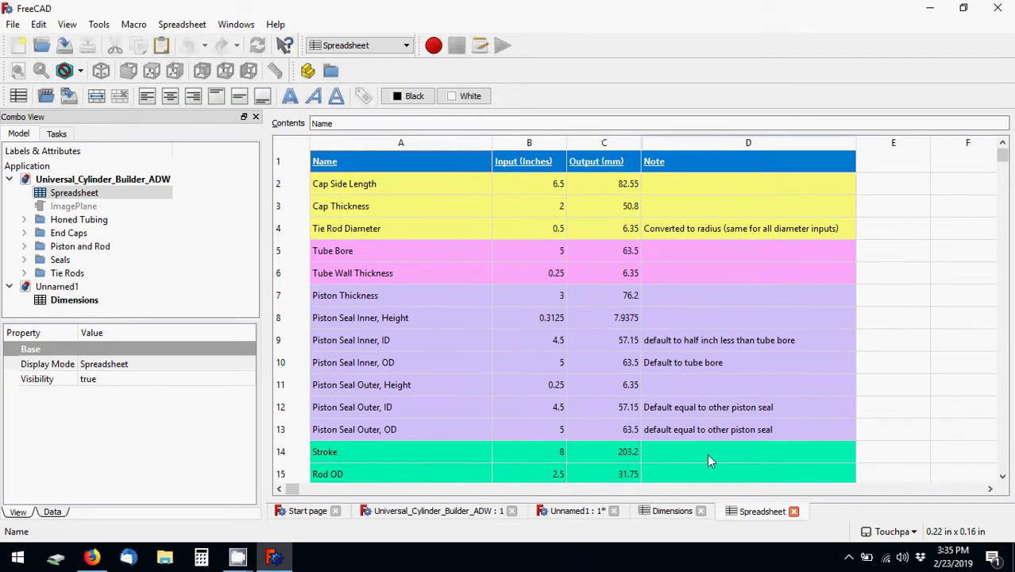
- Undo an accidental extra spreadsheet and return to the empty Dimensions sheet
left_click(671, 511)
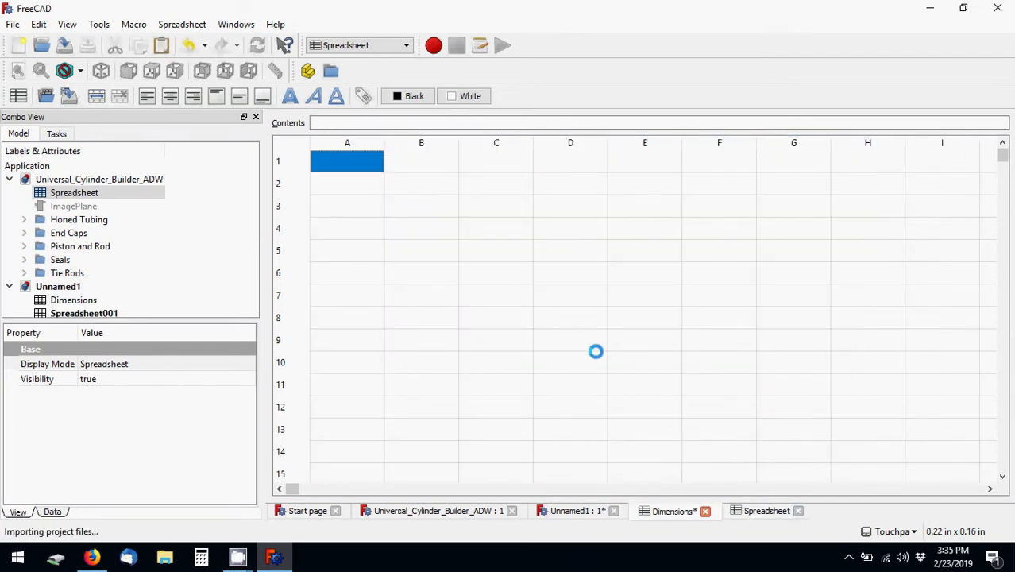
key("ctrl+z")
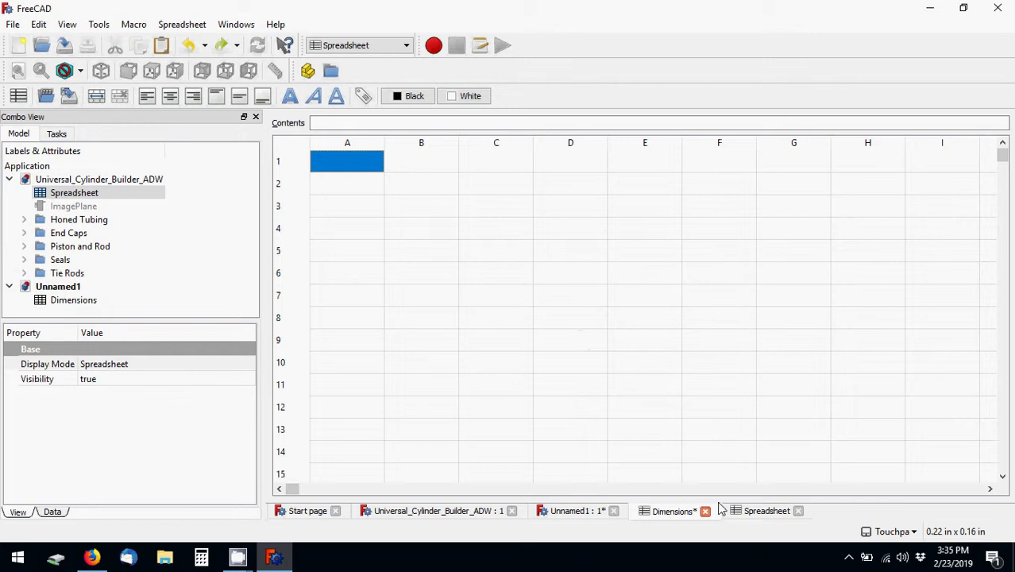
left_click(749, 518)
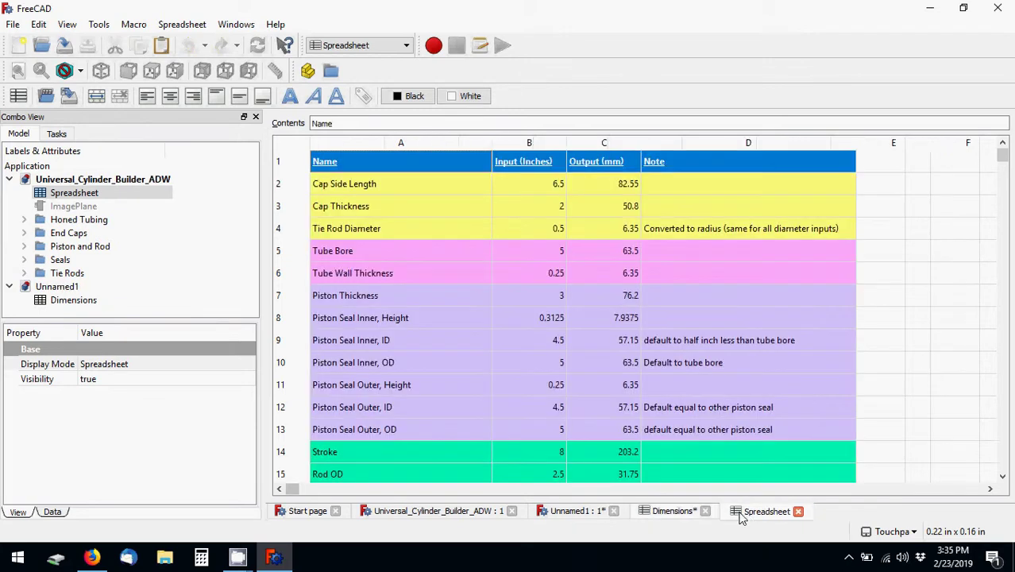
left_click(672, 514)
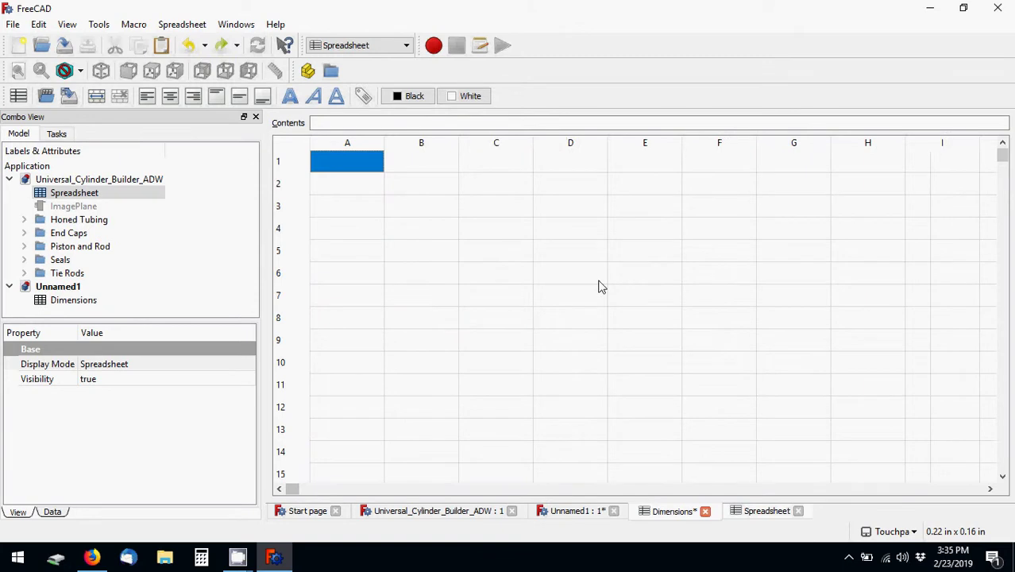
- Enter headers Name, Input (in), Output (mm) and Note in cells A1–D1
type("Name")
key("Tab")
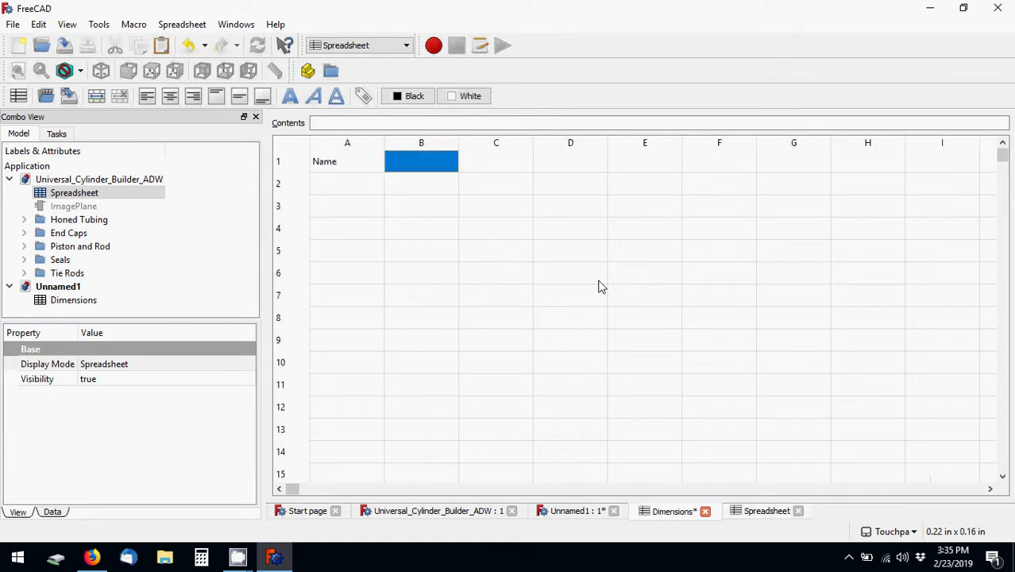
type("Input (in")
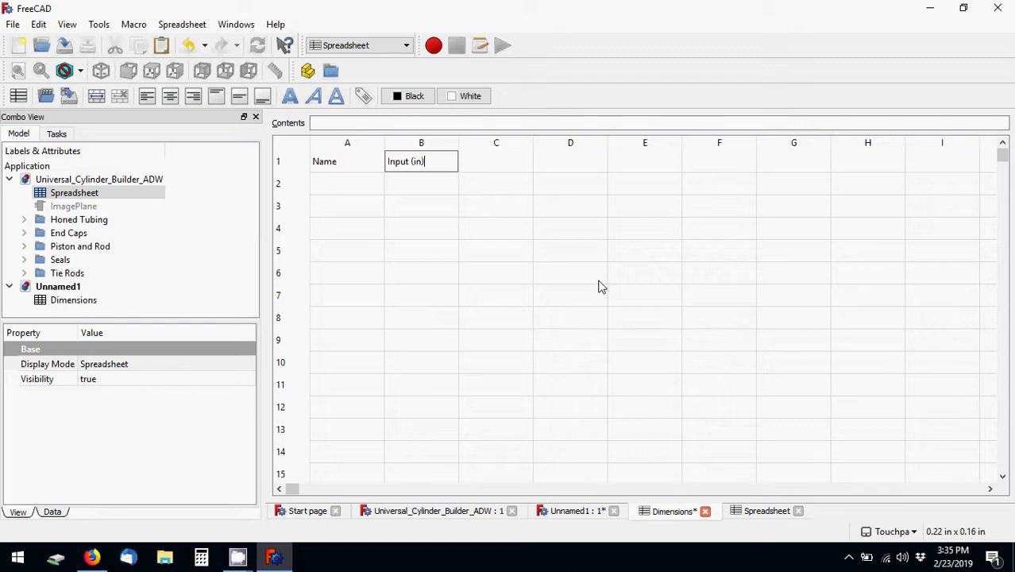
key("Tab")
type("O")
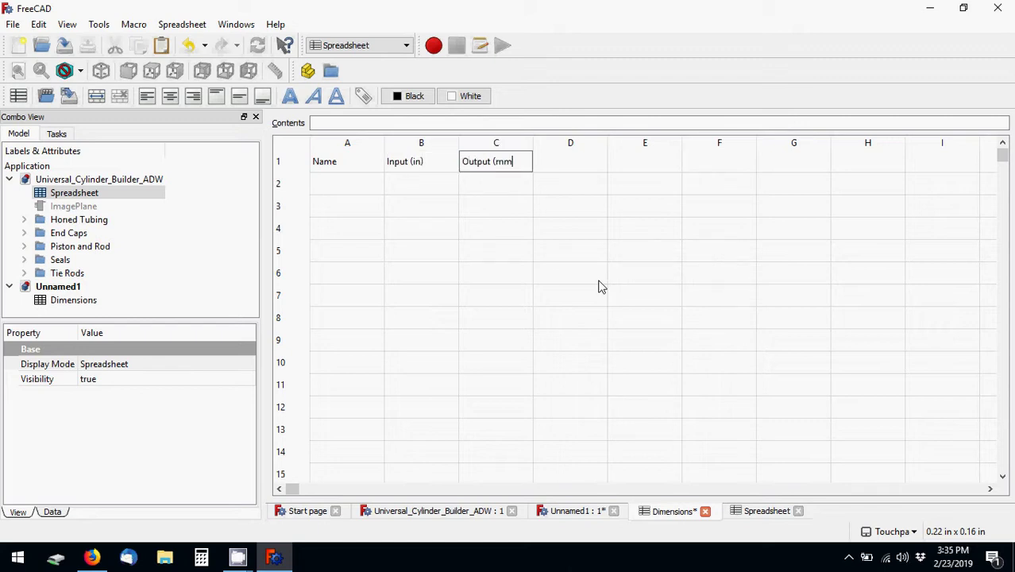
key("Tab")
type("Note")
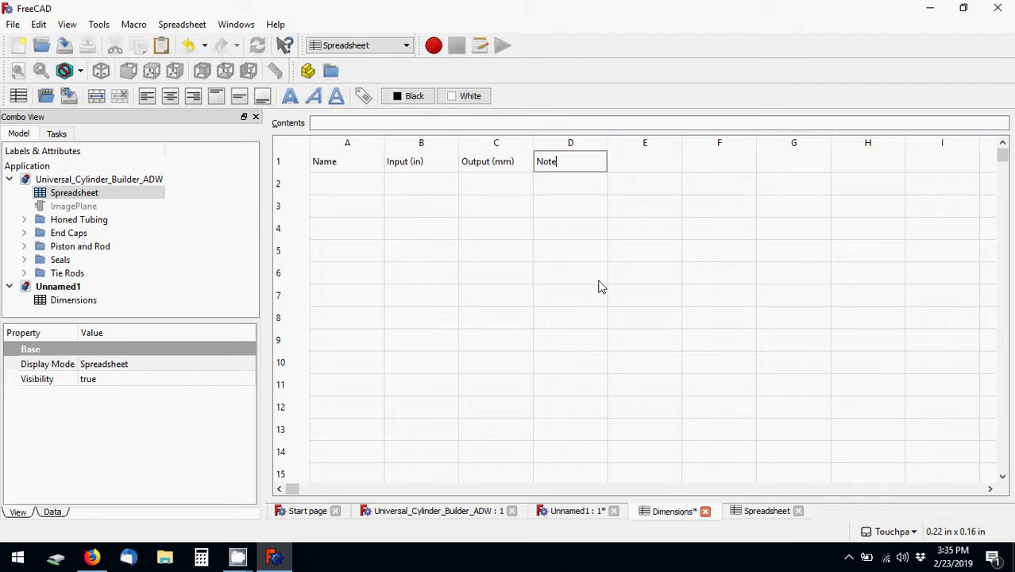
left_click(358, 299)
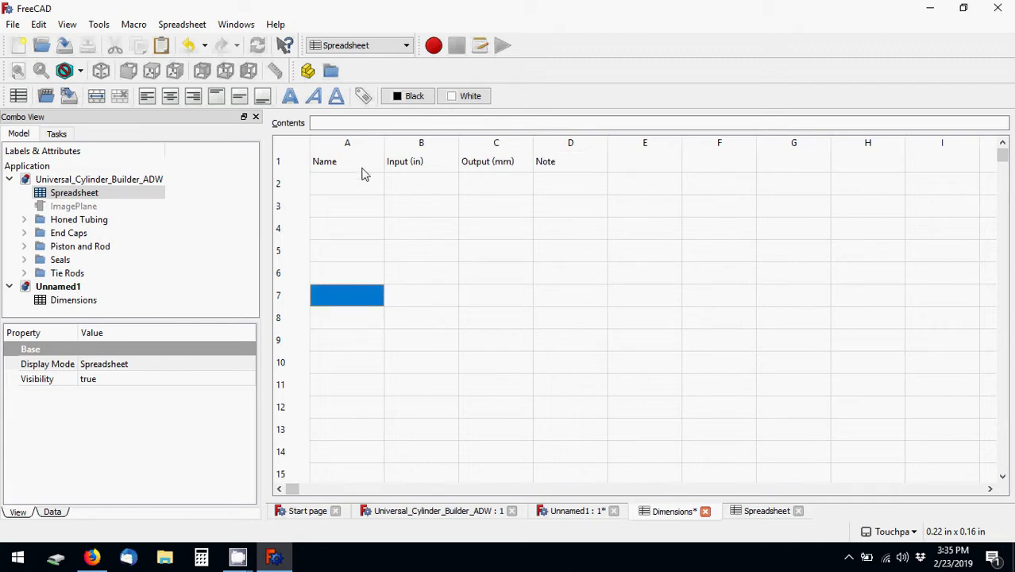
- Make the A1:D1 header labels bold and underlined
left_click_drag(362, 165, 544, 163)
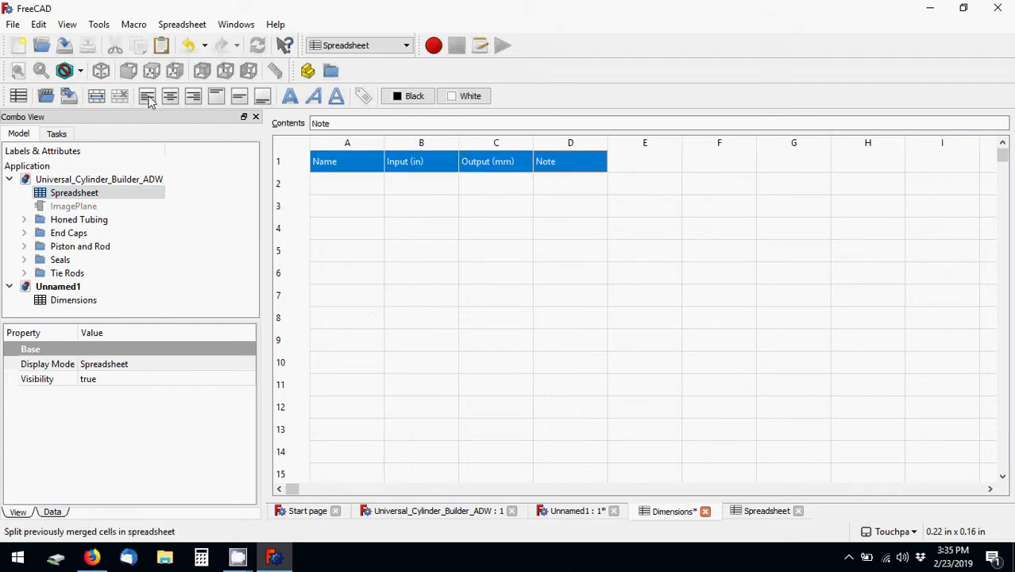
left_click(336, 96)
left_click(290, 96)
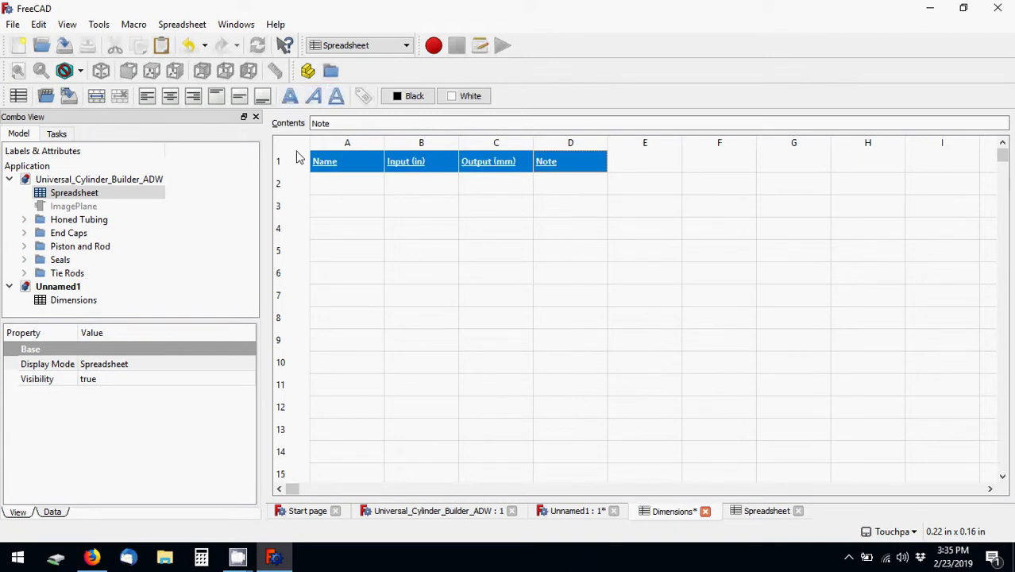
left_click(326, 184)
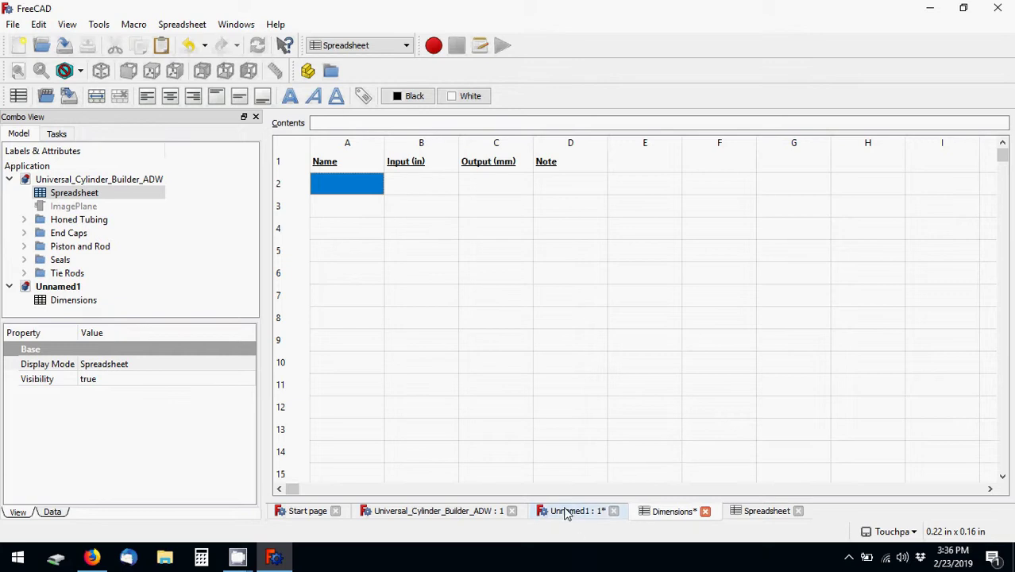
- Show the cylinder builder's reference Spreadsheet of inch inputs and mm outputs
left_click(478, 513)
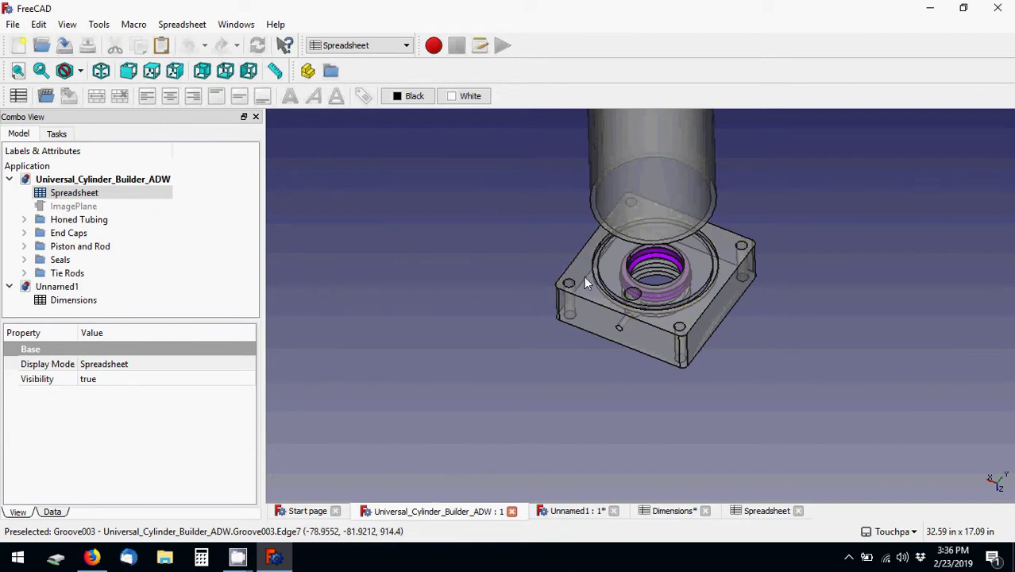
left_click(756, 512)
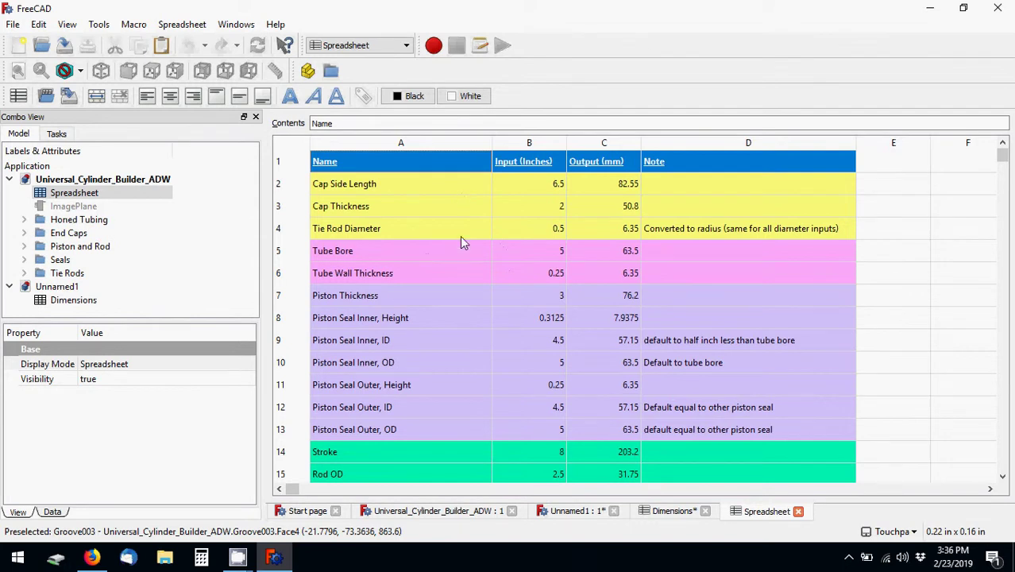
- Check the Cap Side Length entry, then return to the cylinder builder's 3D model
left_click(436, 187)
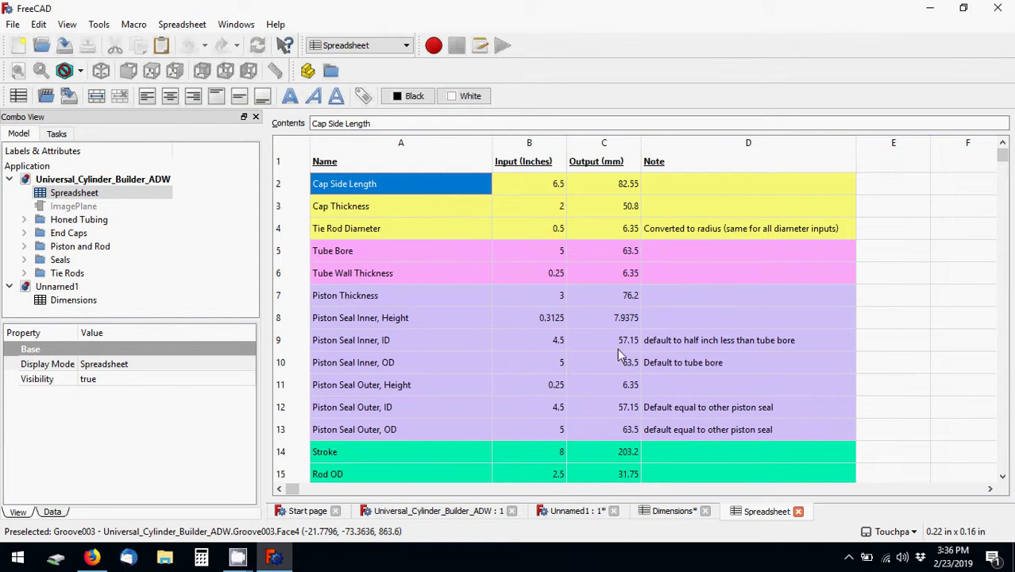
left_click(679, 512)
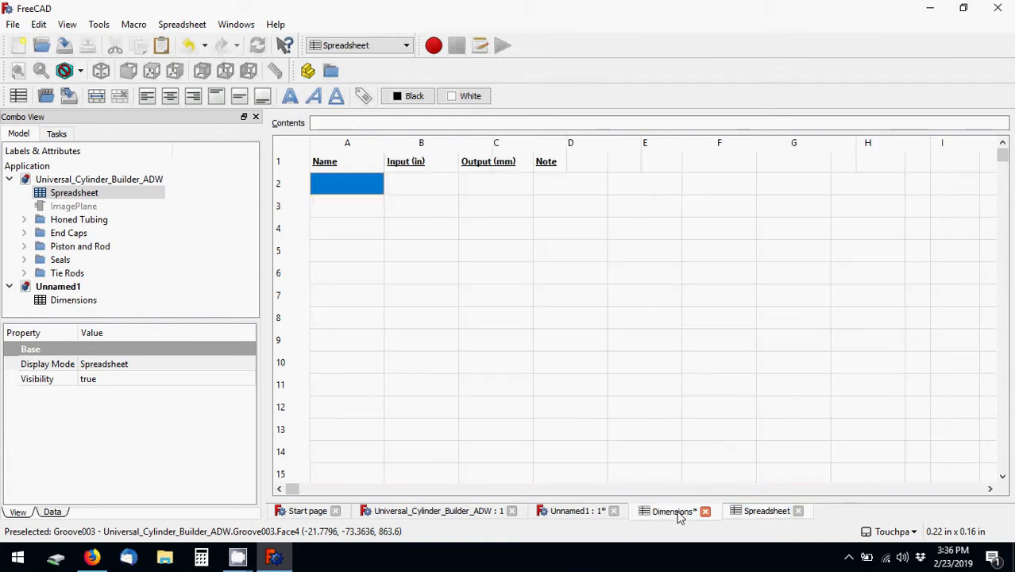
left_click(474, 513)
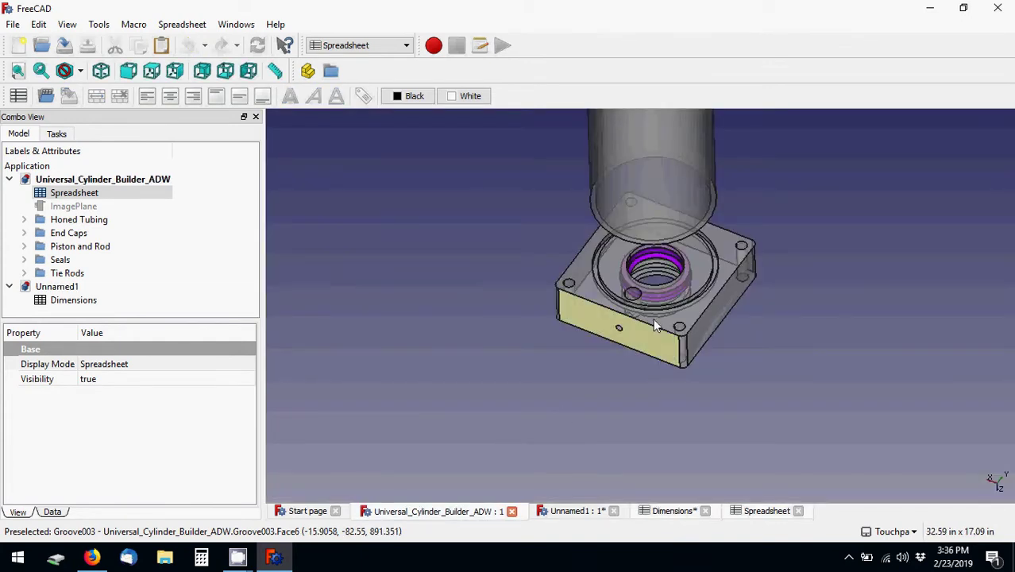
- Expand End Caps > Cap, review Pad006's 2.00 in length unchanged, and select Sketch010
left_click(680, 326)
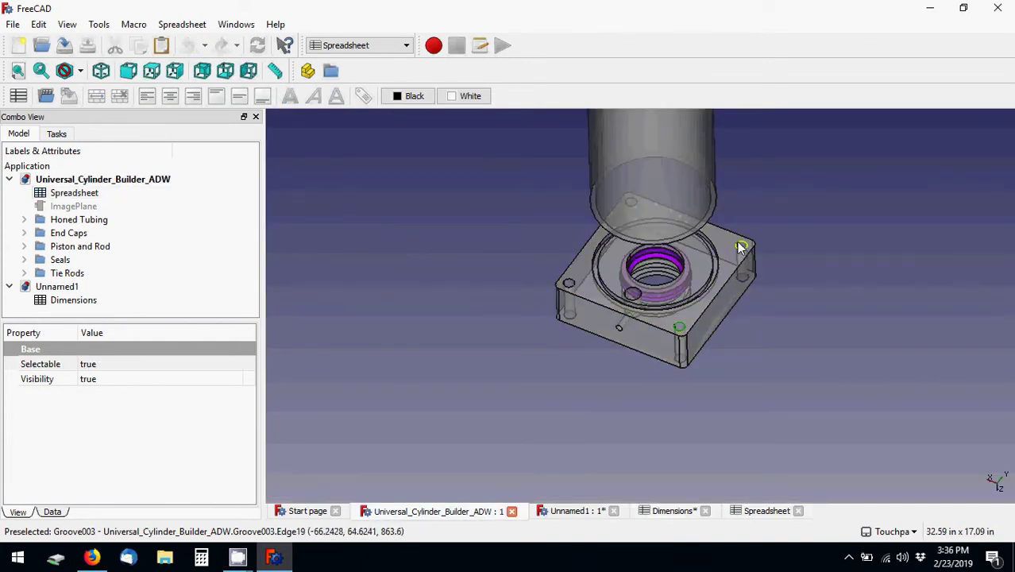
left_click(306, 324)
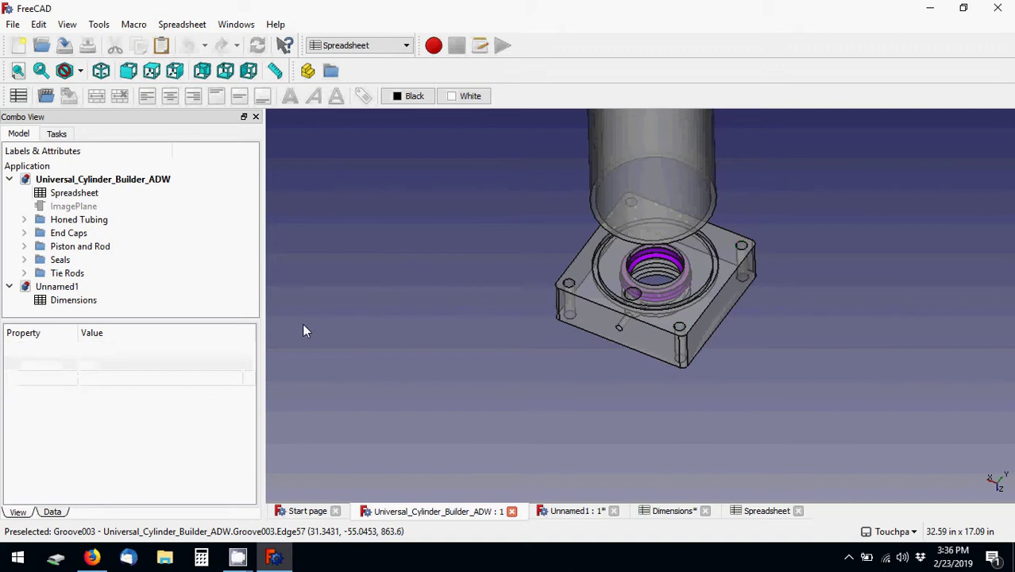
left_click(24, 233)
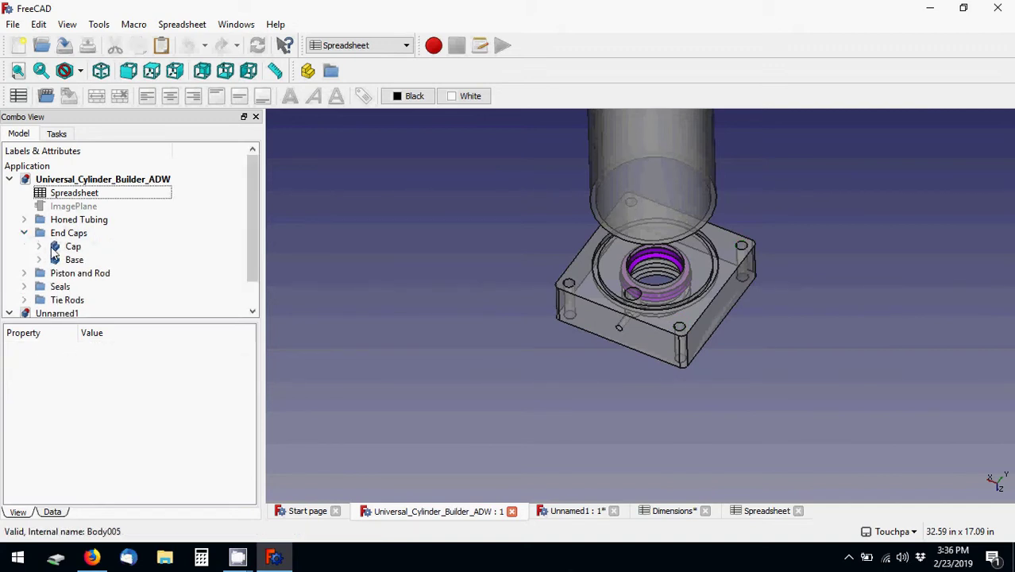
left_click(38, 246)
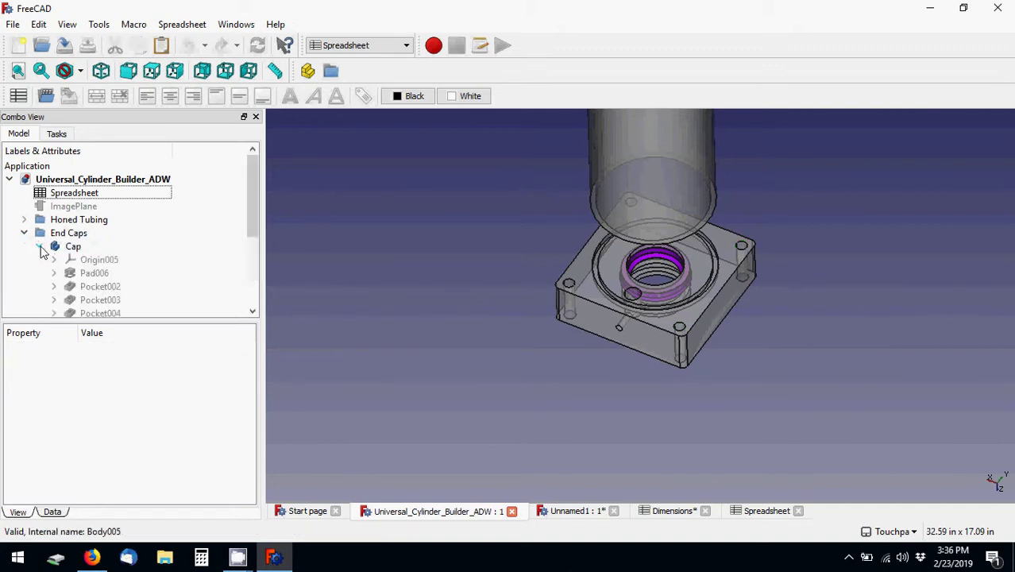
left_click(102, 273)
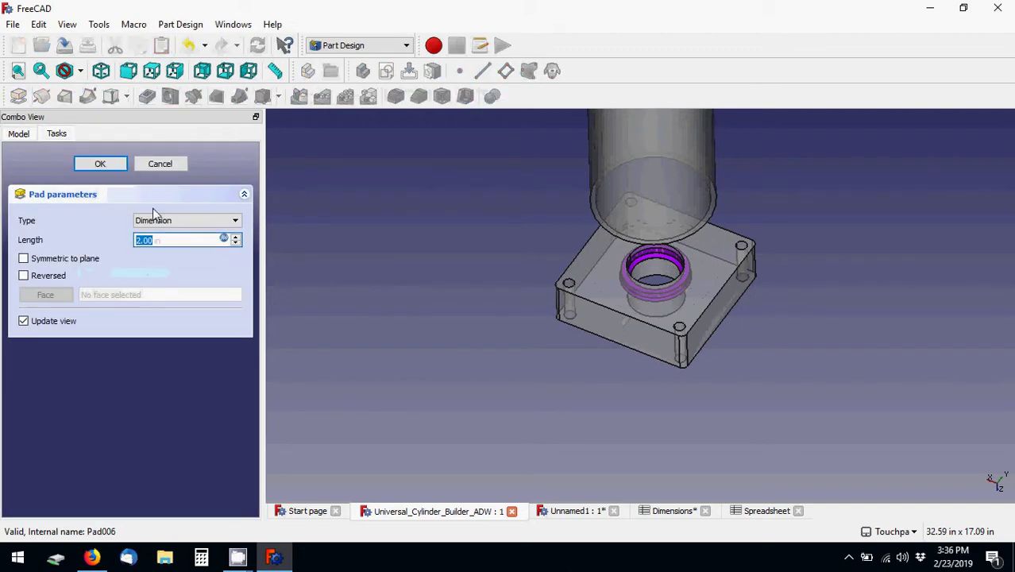
left_click(159, 164)
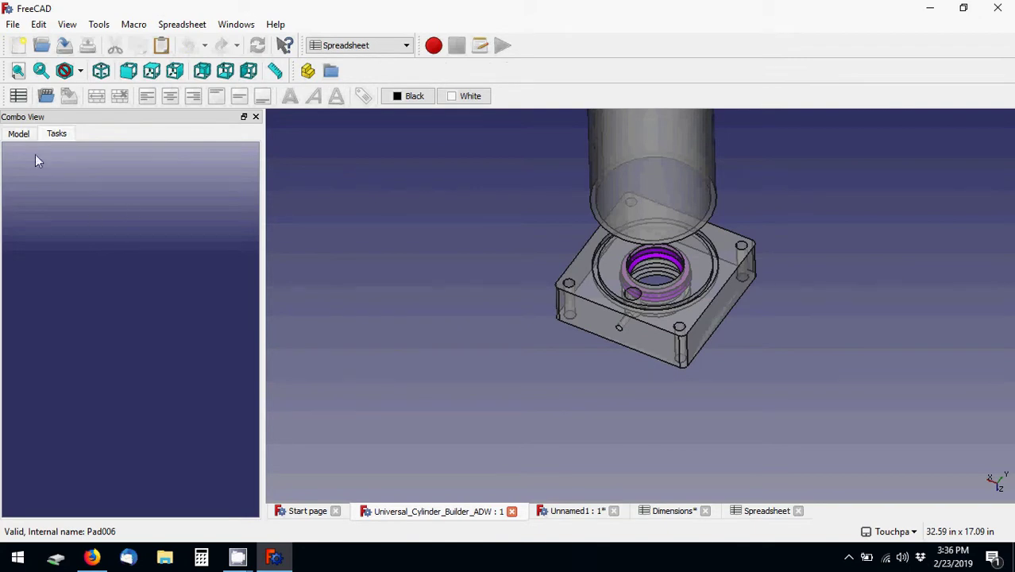
left_click(22, 134)
left_click(54, 273)
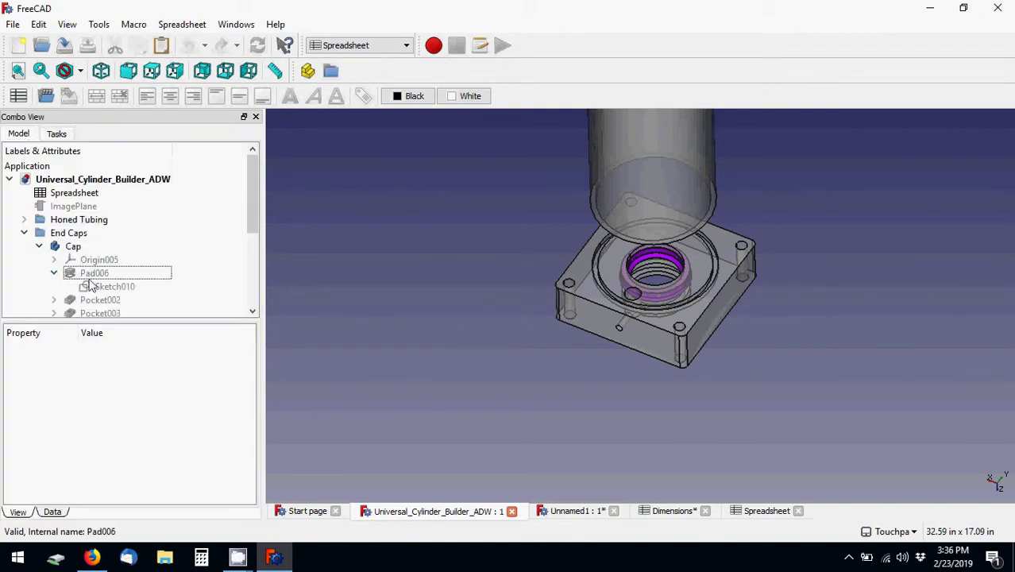
left_click(93, 289)
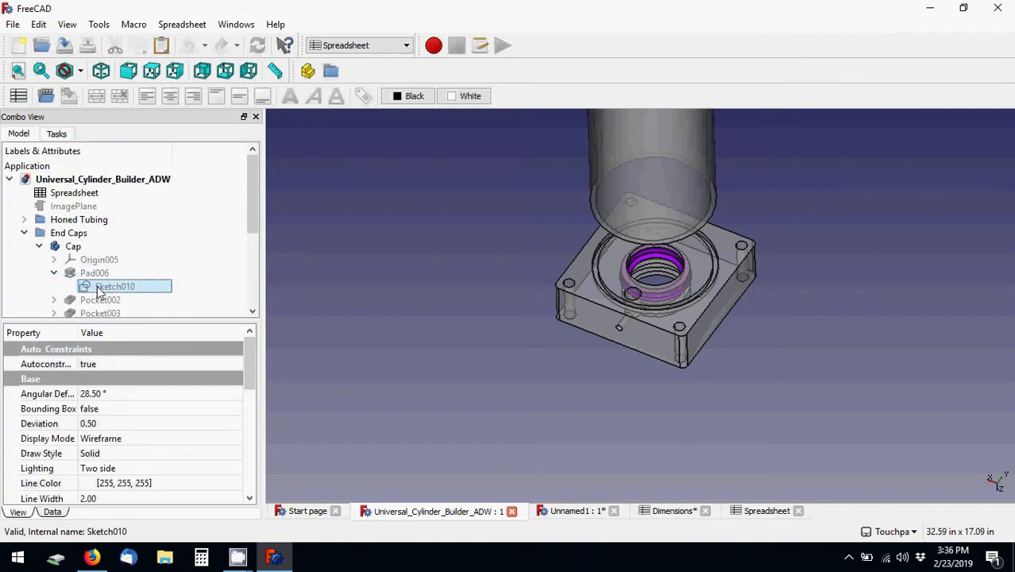
- Open Sketch010 in the Sketcher and centre the cap outline in view
double_click(99, 292)
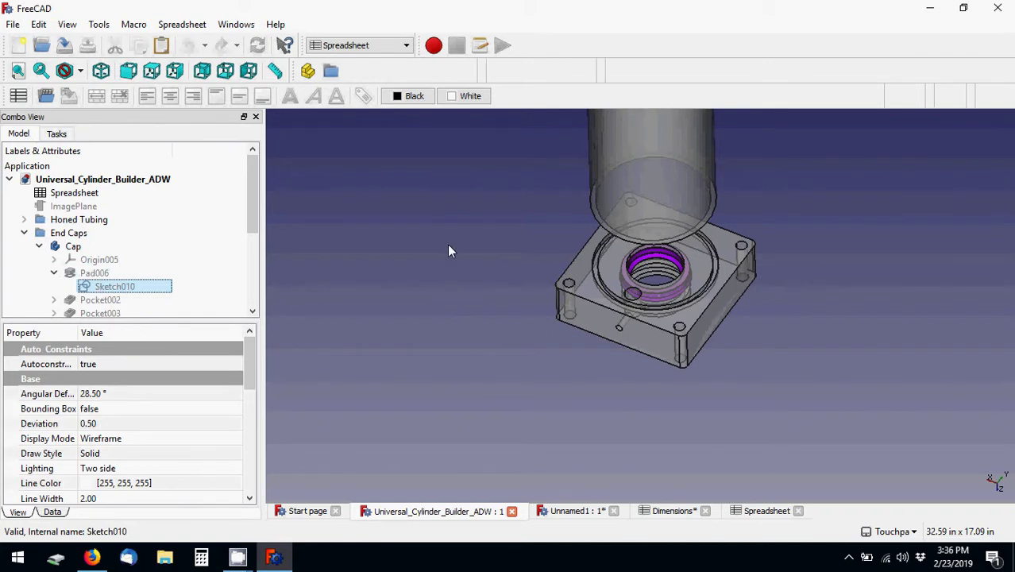
left_click(850, 556)
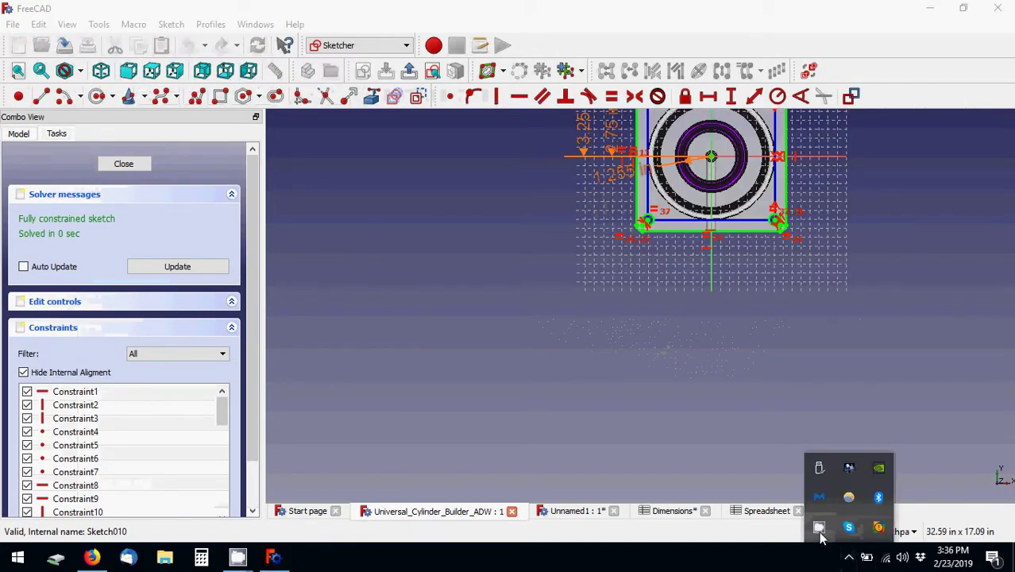
right_click(819, 526)
left_click(865, 494)
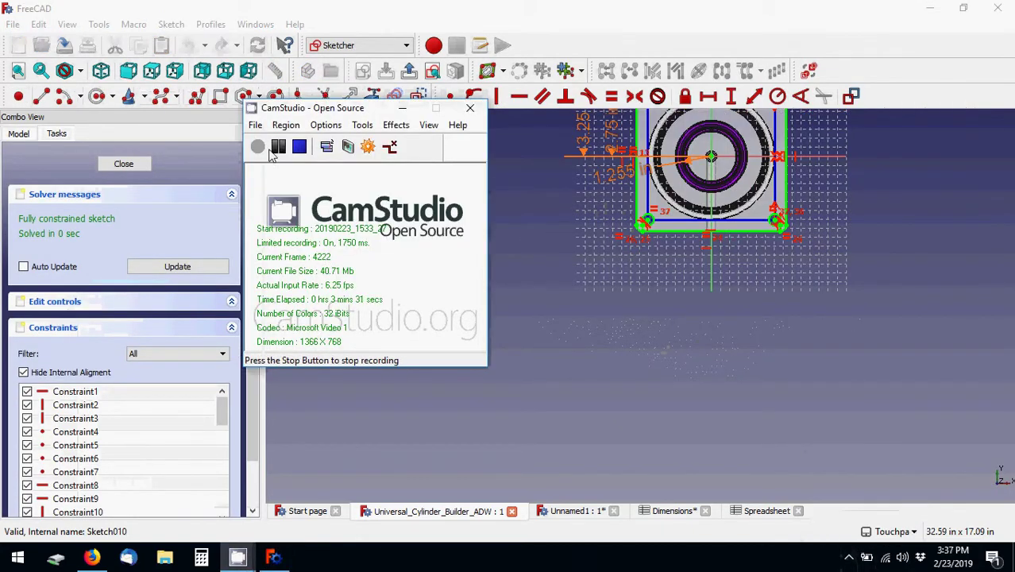
left_click(631, 366)
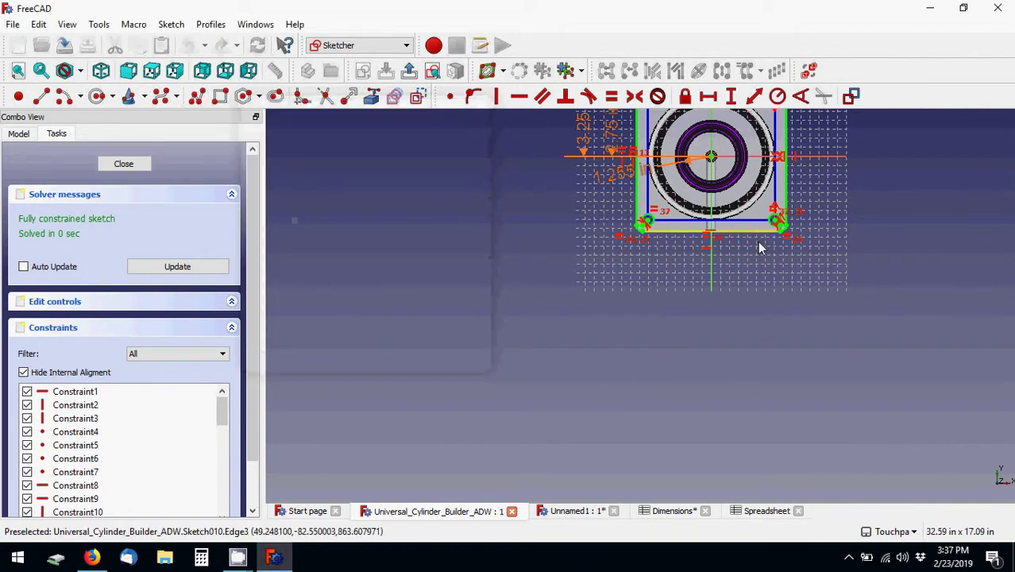
scroll(700, 333, "up", 1)
scroll(702, 324, "up", 1)
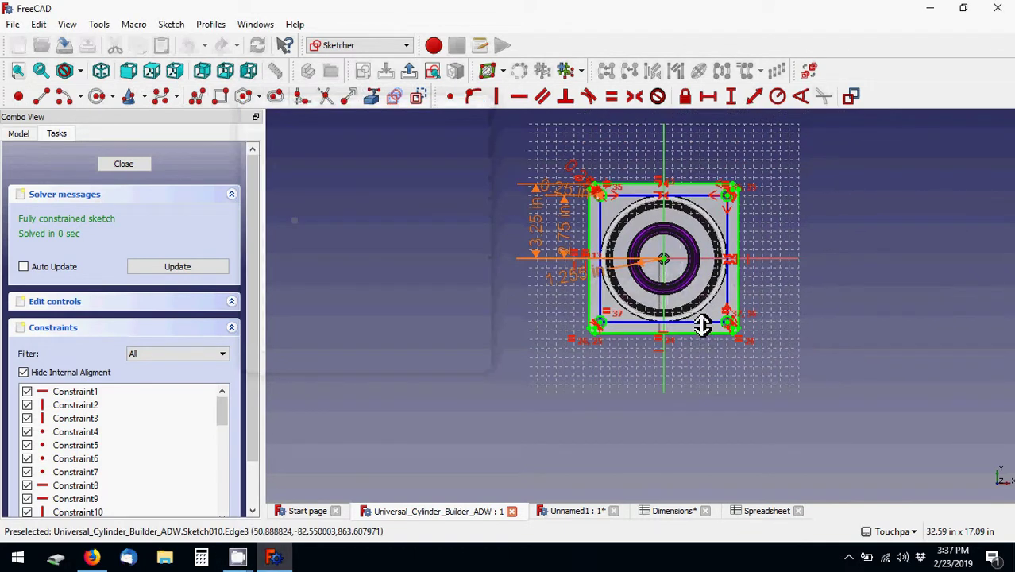
scroll(701, 294, "up", 1)
scroll(702, 295, "up", 1)
middle_click_drag(588, 306, 519, 402)
scroll(523, 408, "down", 1)
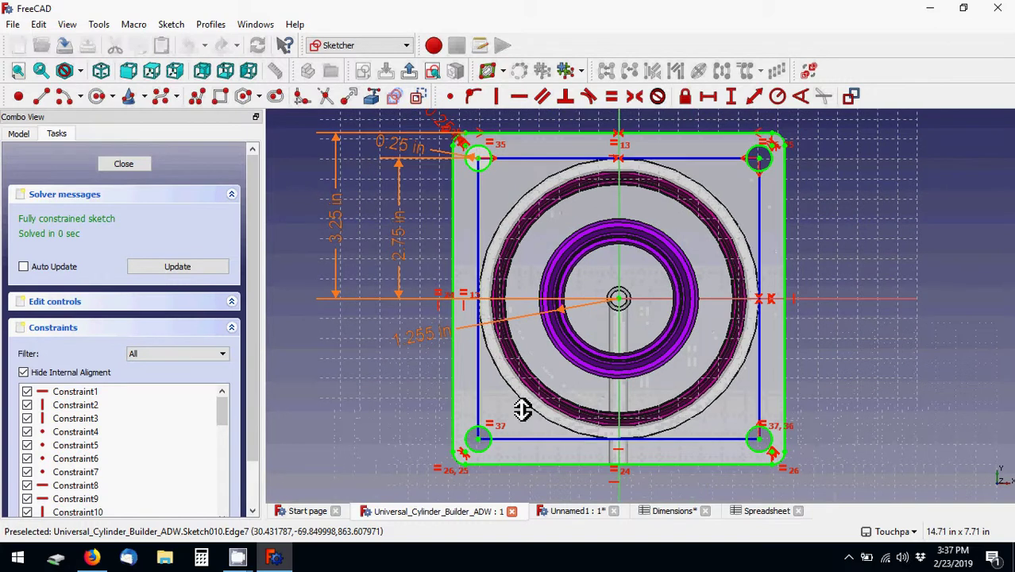
scroll(523, 408, "down", 1)
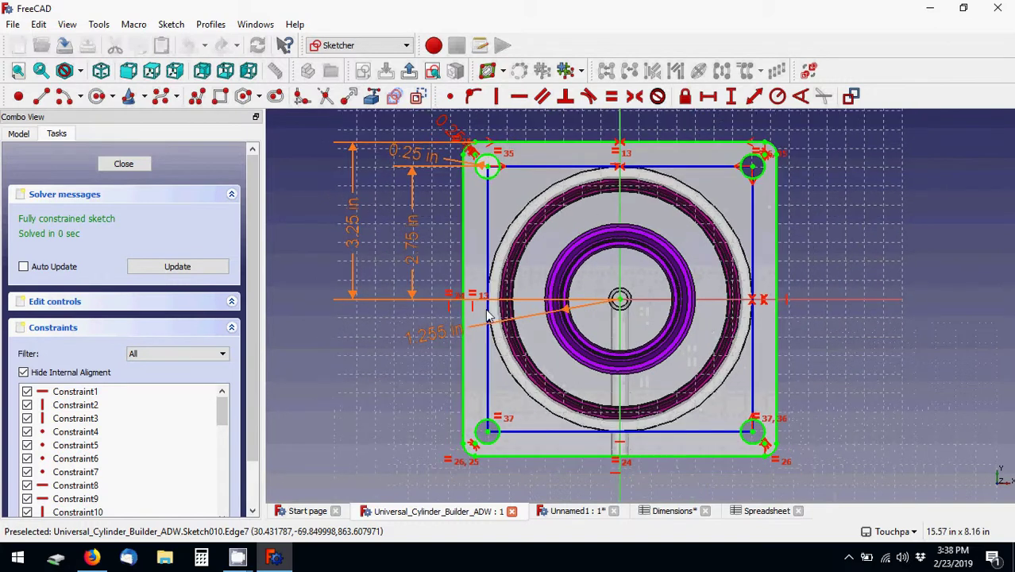
- Drive the 2.75 in dimension with the Sketch.Constraints.CylOutRad expression
double_click(413, 234)
left_click(511, 251)
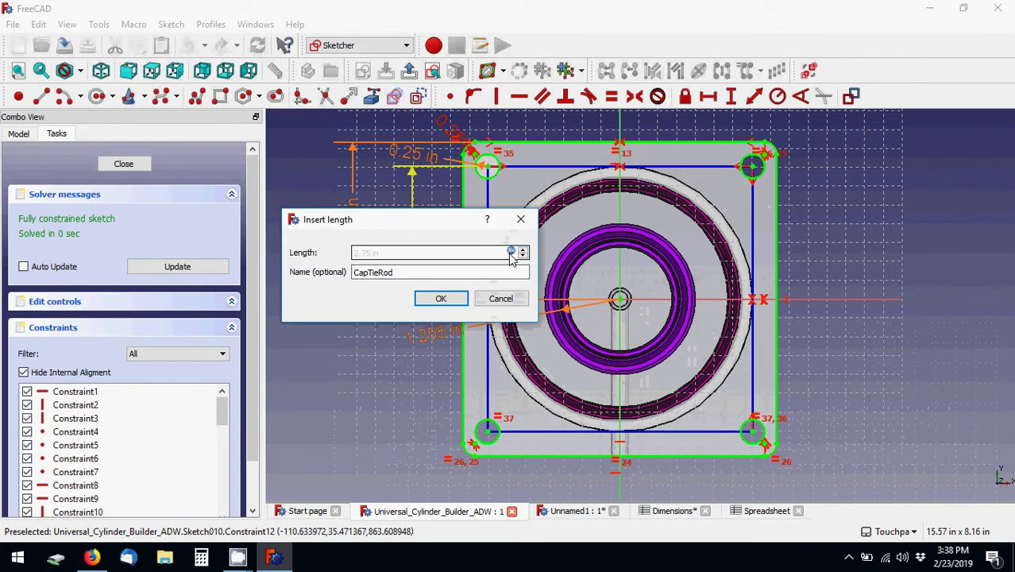
type("Sketch.Constraints.CylOutRad")
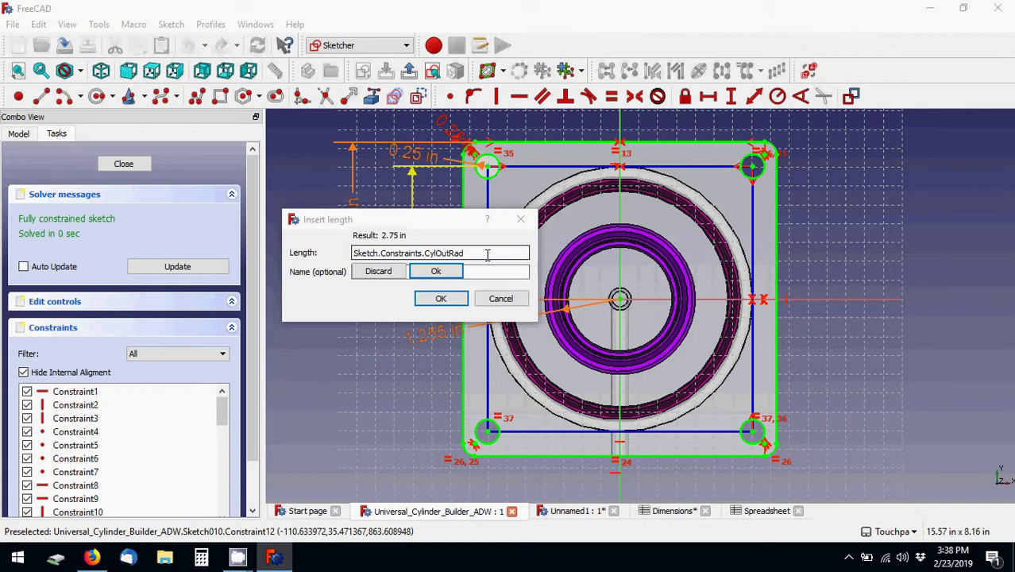
left_click_drag(427, 254, 354, 253)
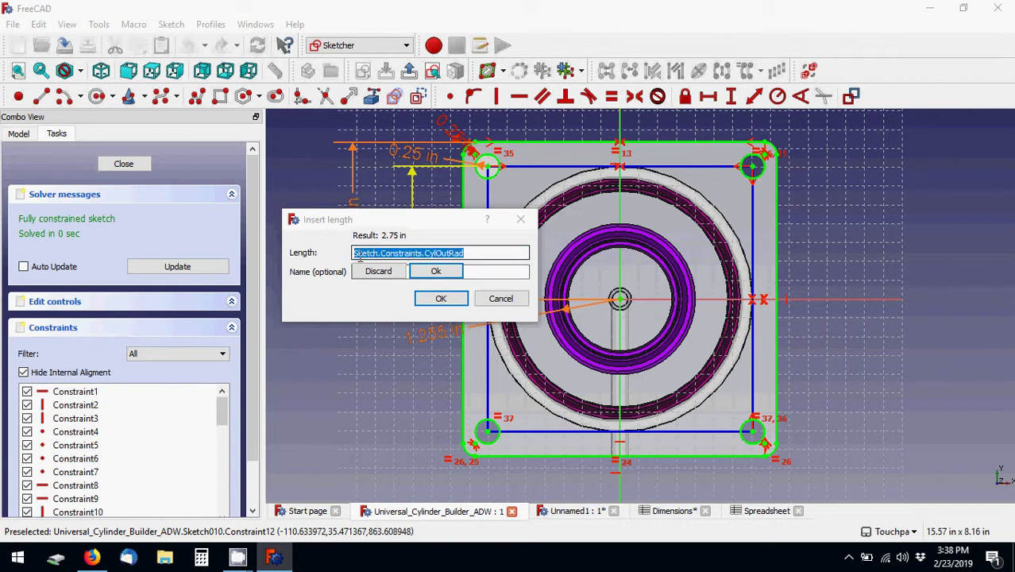
left_click(478, 256)
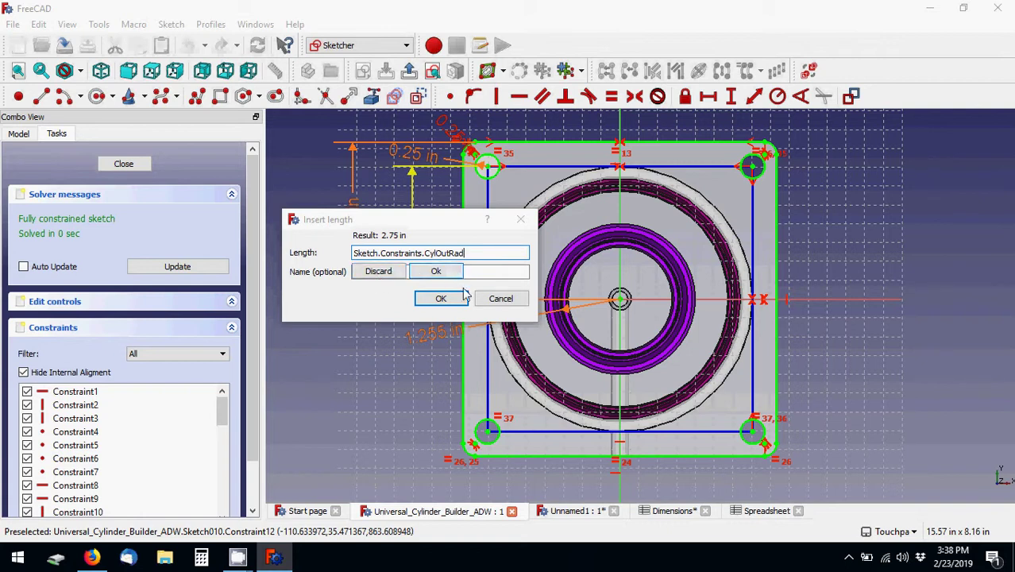
key("Return")
key("Return")
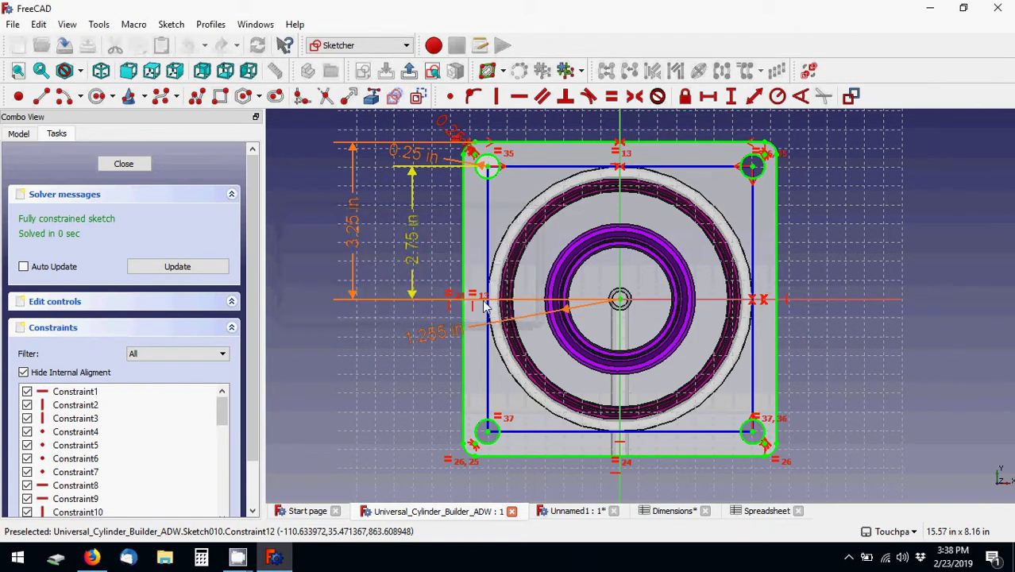
scroll(447, 355, "down", 3)
scroll(471, 351, "down", 1)
scroll(499, 321, "up", 3)
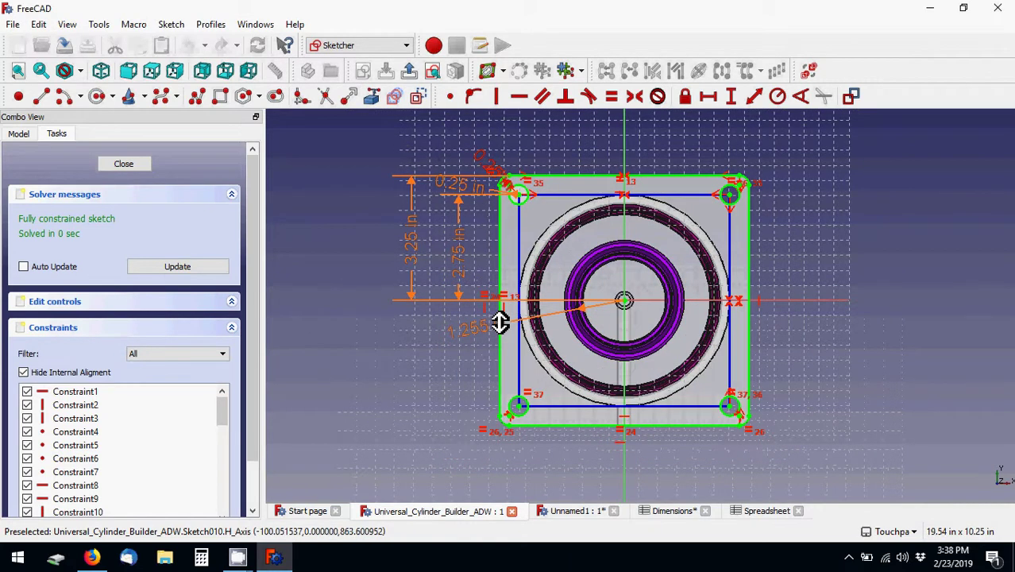
scroll(499, 320, "up", 2)
scroll(492, 361, "down", 1)
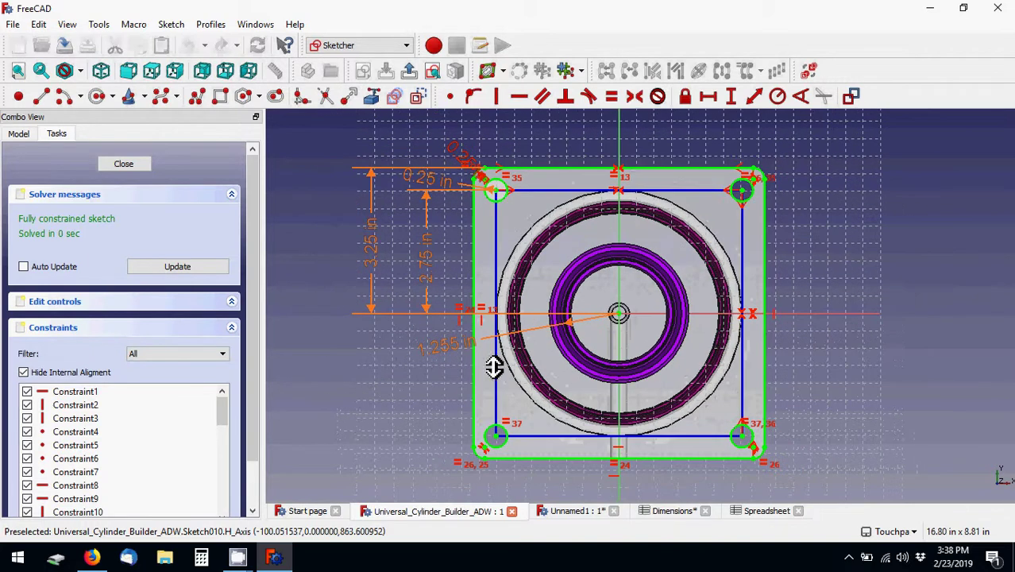
- Enter TieRodSpacing in A2 and CapWidth in A3, correcting A3 to drop the space
left_click(748, 512)
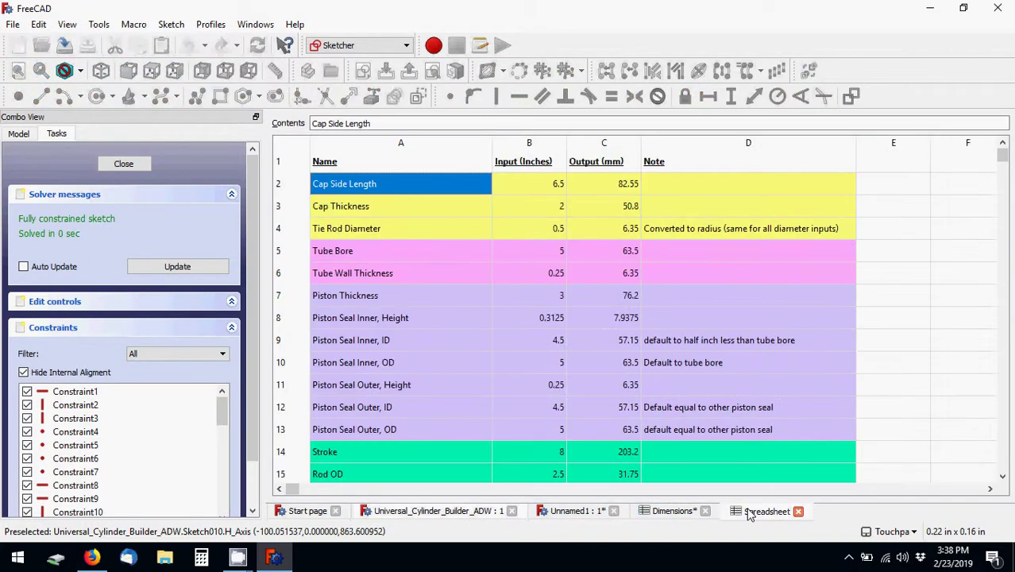
left_click(661, 512)
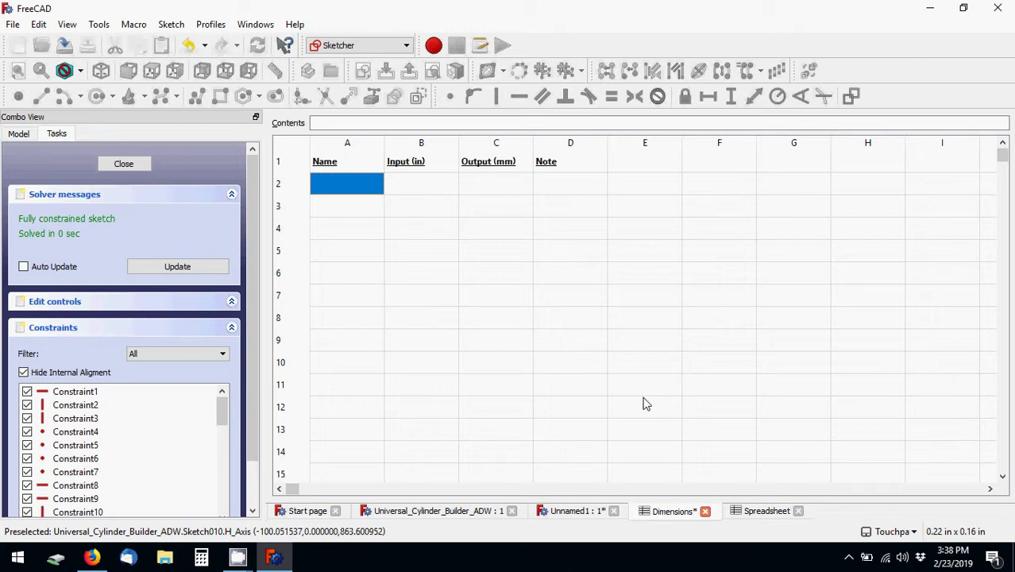
type("TieRodSpacing")
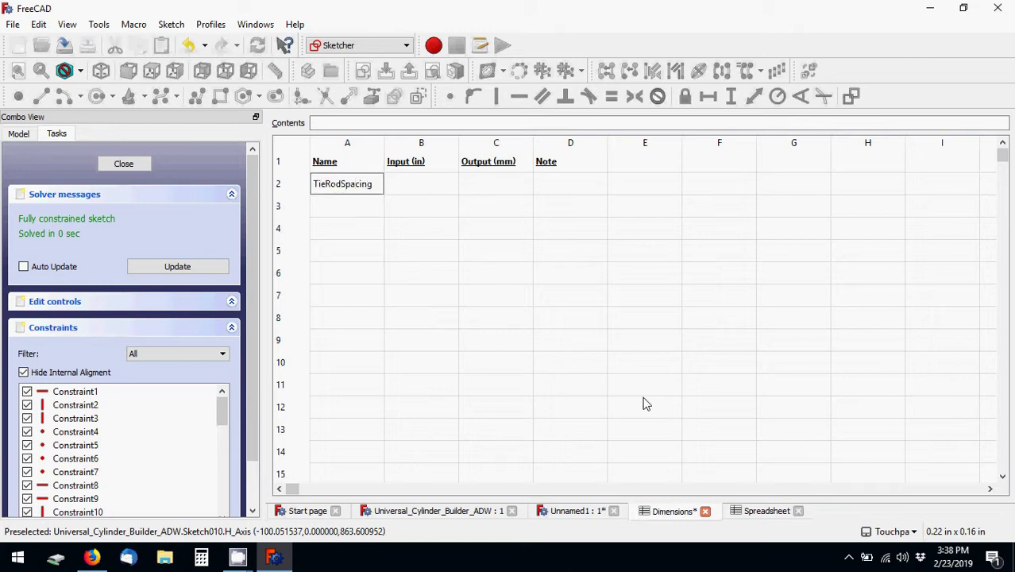
key("Return")
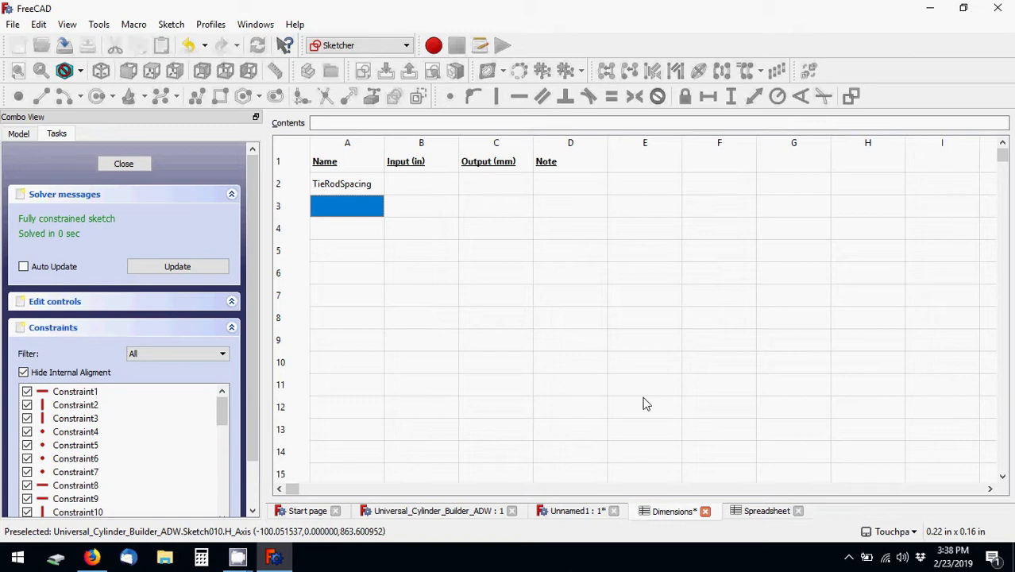
type("Cap Width")
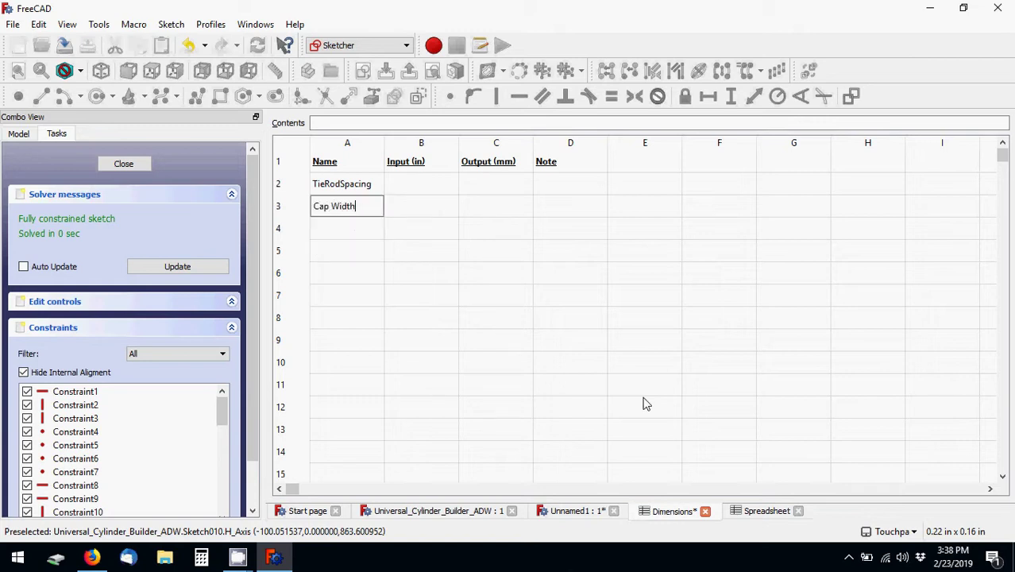
key("Return")
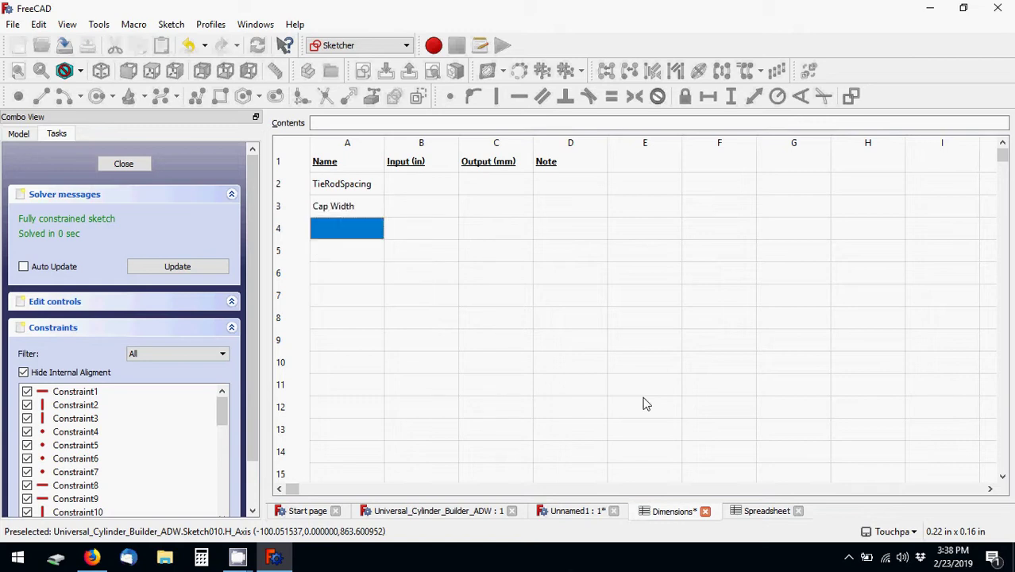
key("Up")
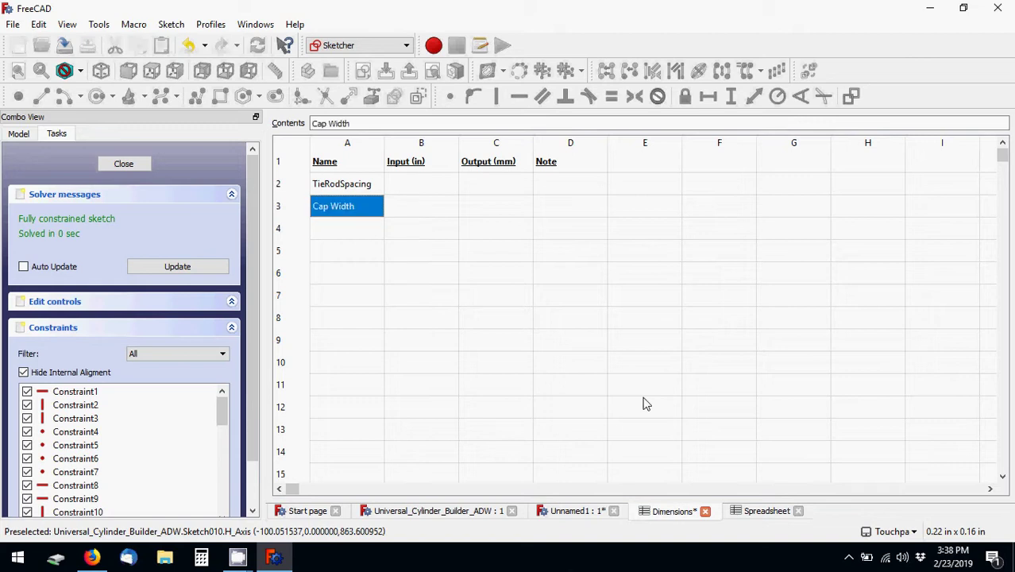
type("Ca")
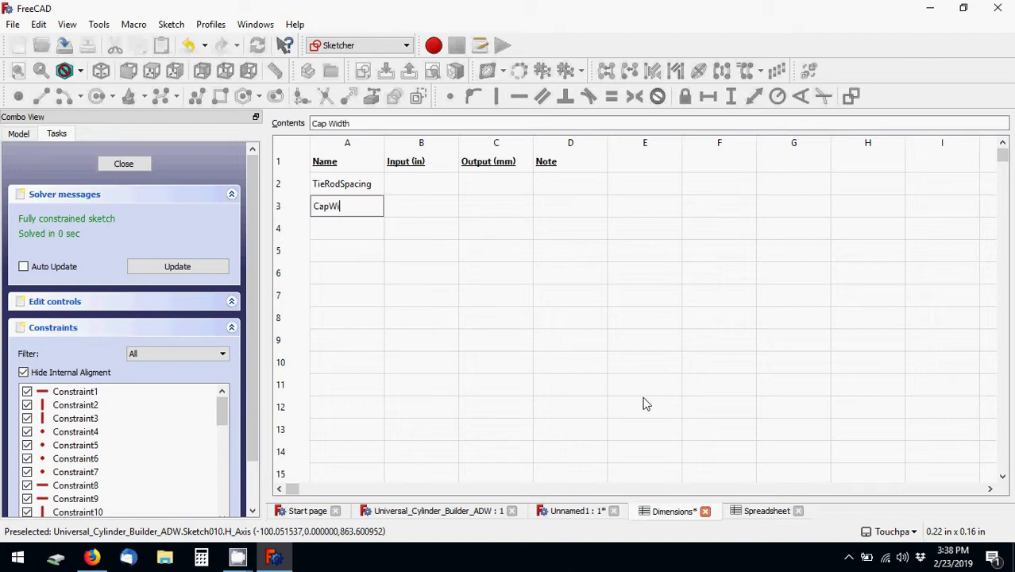
key("Return")
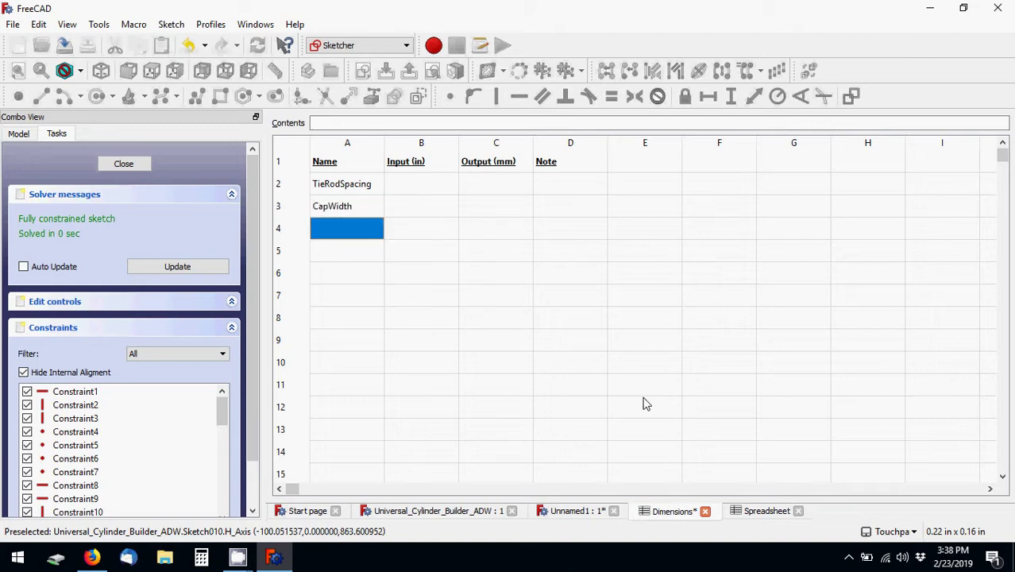
- Select the A2:A3 names and the Output (mm) cells C2 to C7
left_click(339, 193)
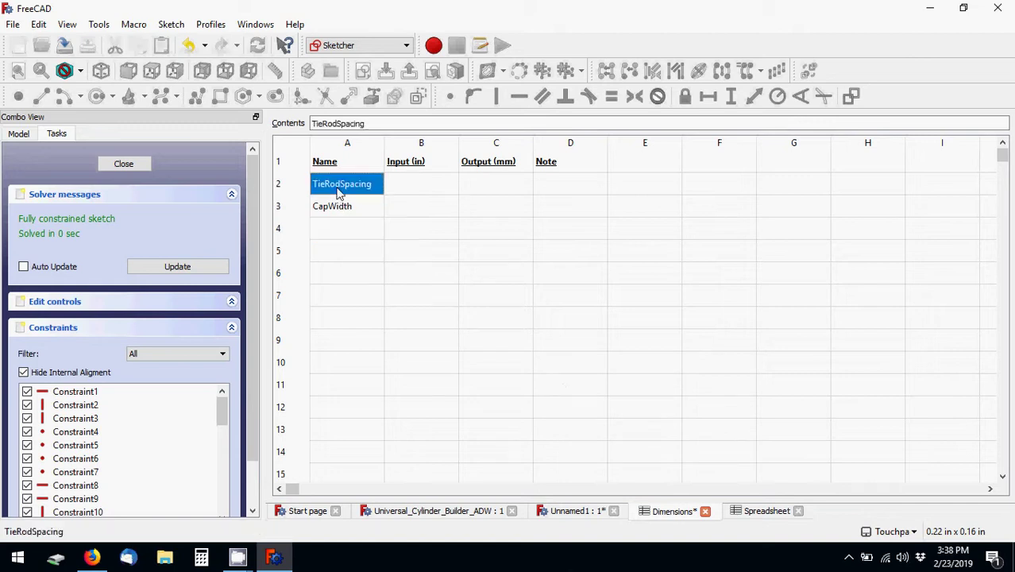
left_click_drag(340, 194, 340, 208)
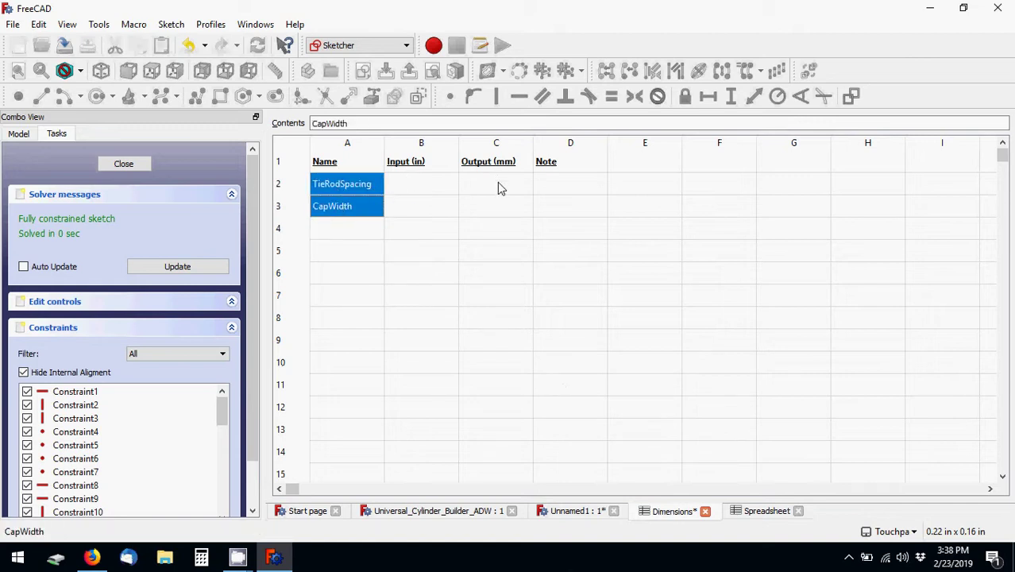
mouse_move(497, 183)
left_mouse_down()
mouse_move(503, 312)
mouse_move(489, 275)
left_mouse_up()
left_click(341, 213)
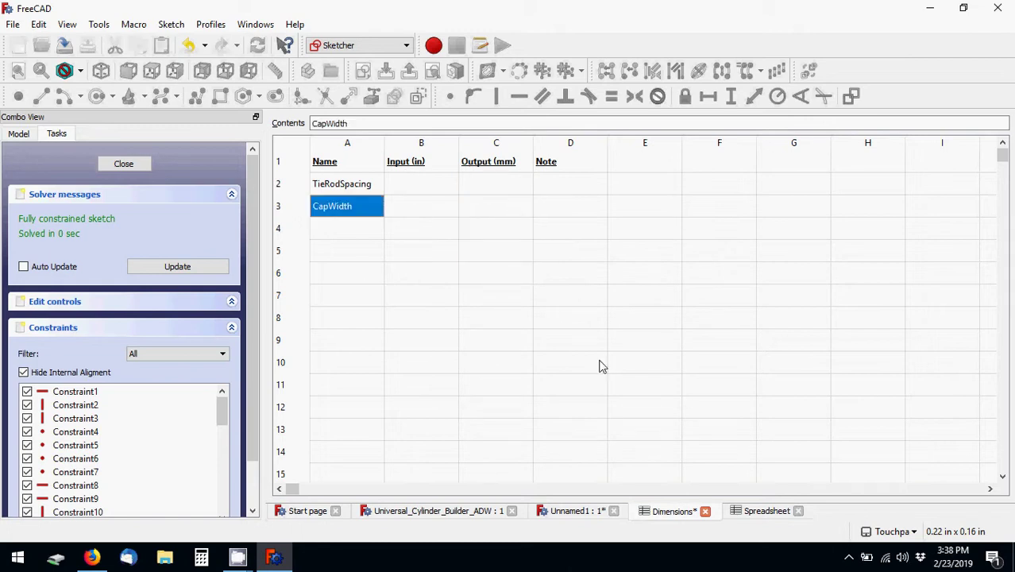
- Review the names in the original cylinder spreadsheet, such as Piston Seal Outer ID and Tie Rod Diameter
left_click(763, 511)
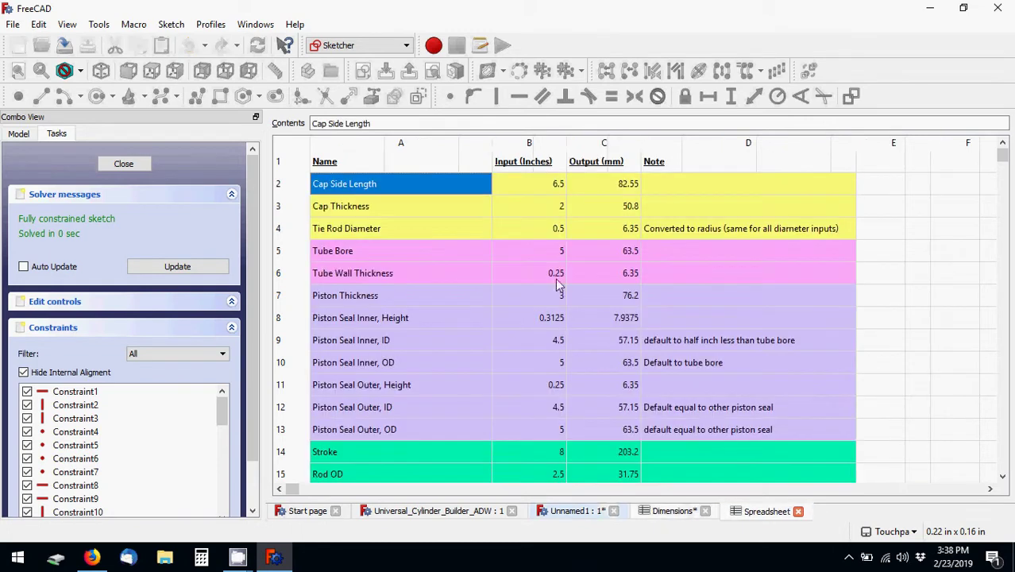
left_click_drag(409, 208, 415, 182)
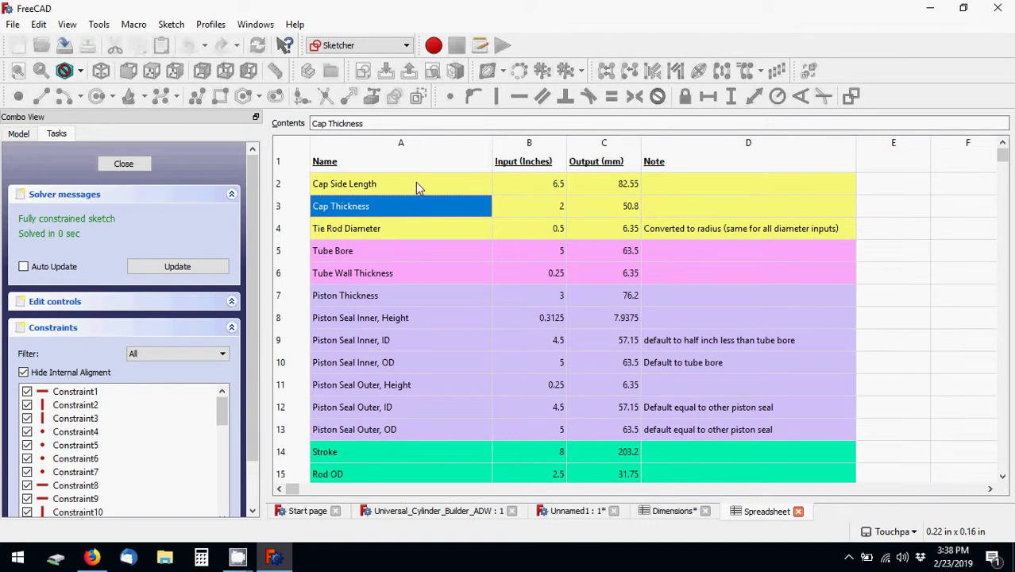
left_click_drag(401, 347, 398, 395)
left_click(401, 401)
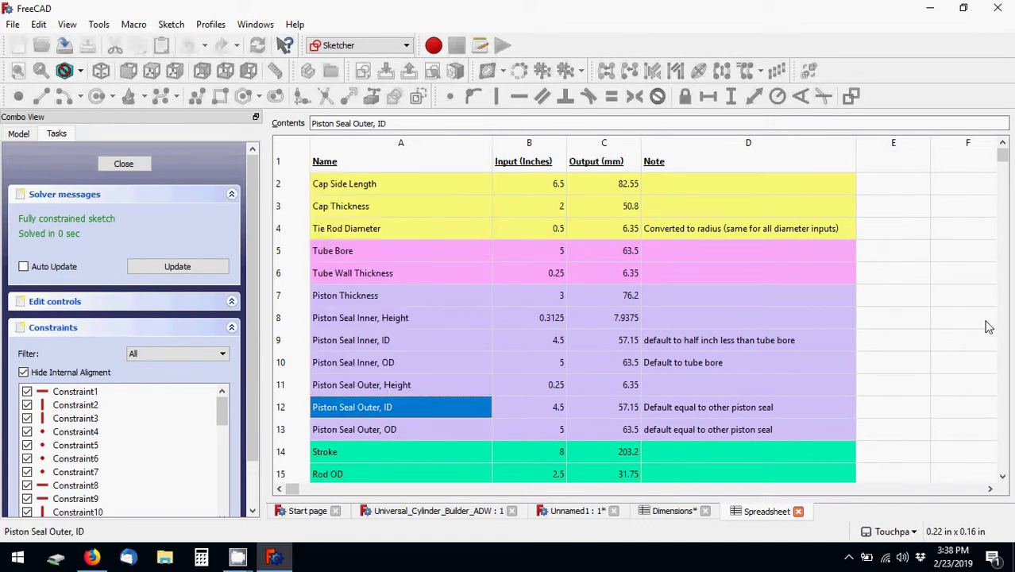
left_click(420, 229)
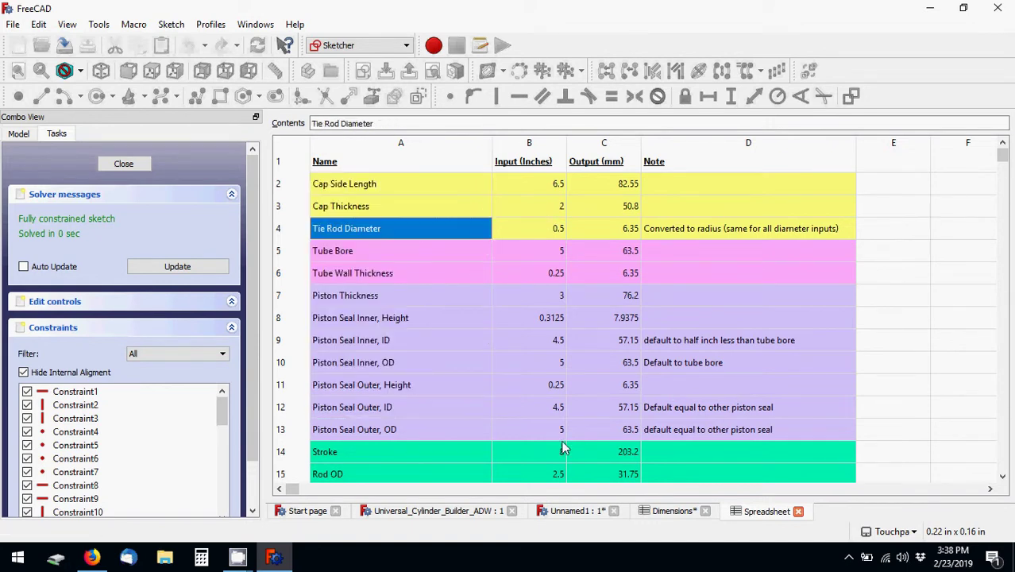
- Compare the Dimensions sheet, the reference spreadsheet and the cylinder sketch
left_click(673, 511)
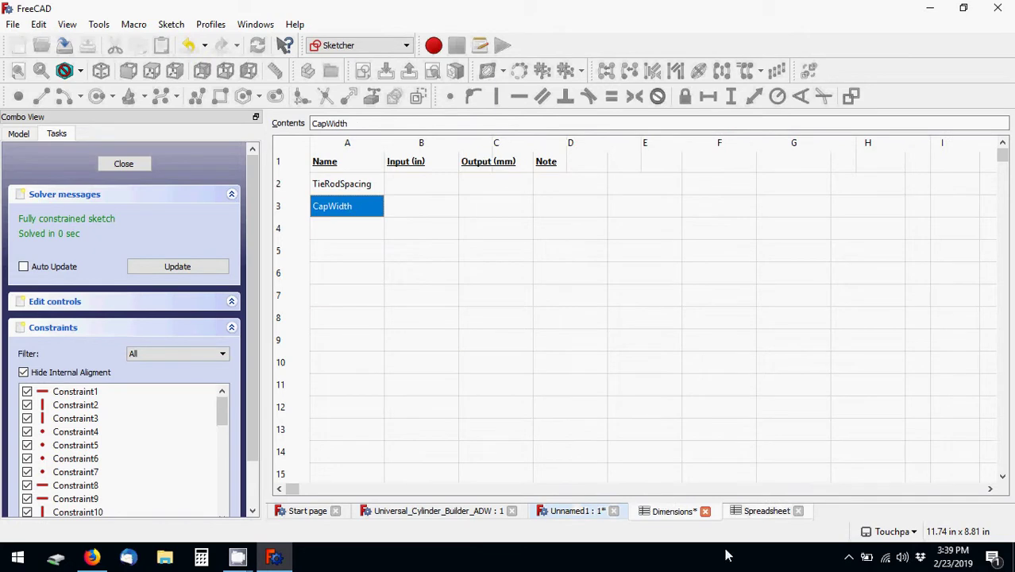
left_click(762, 512)
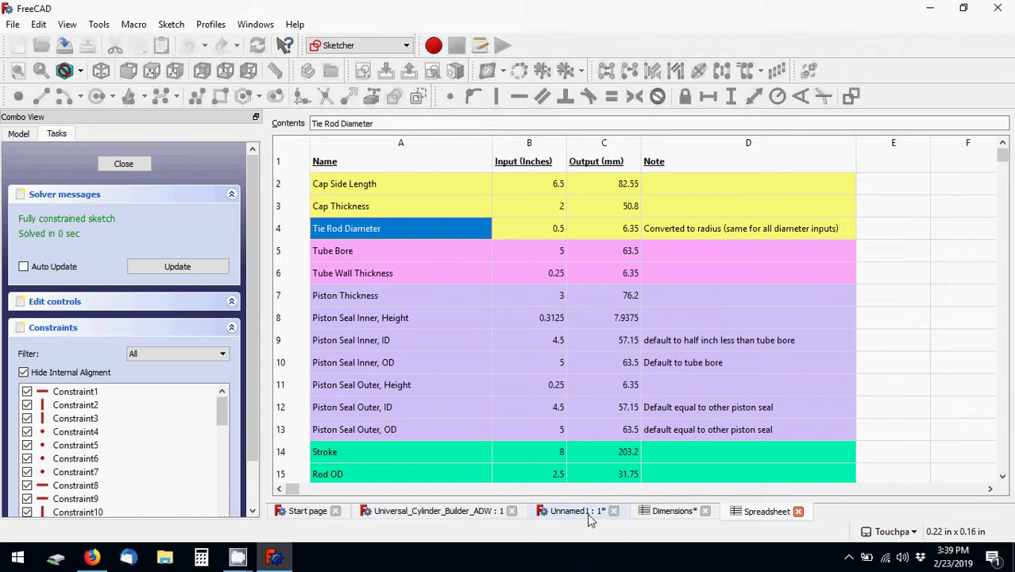
left_click(540, 512)
left_click(470, 514)
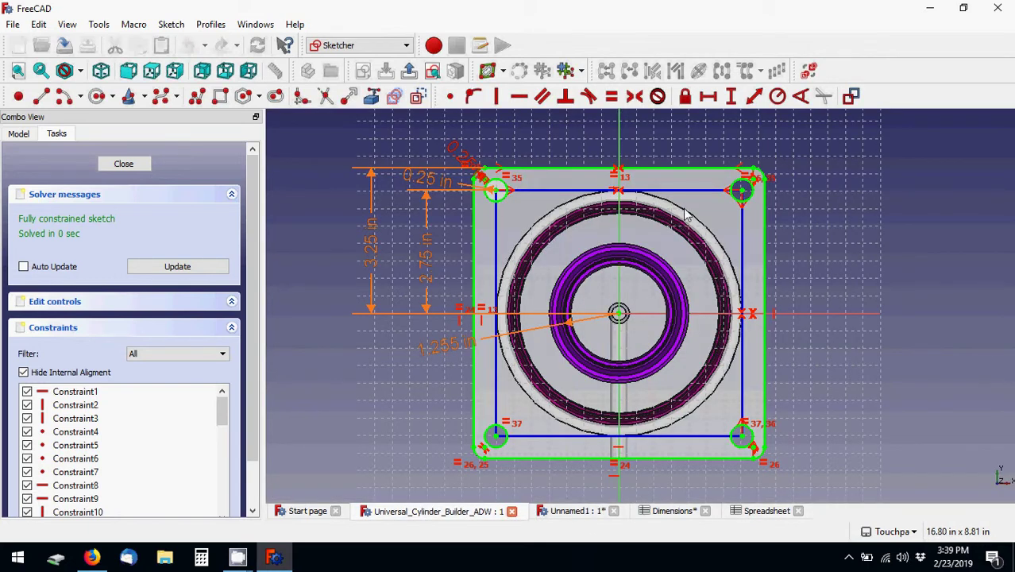
left_click(746, 516)
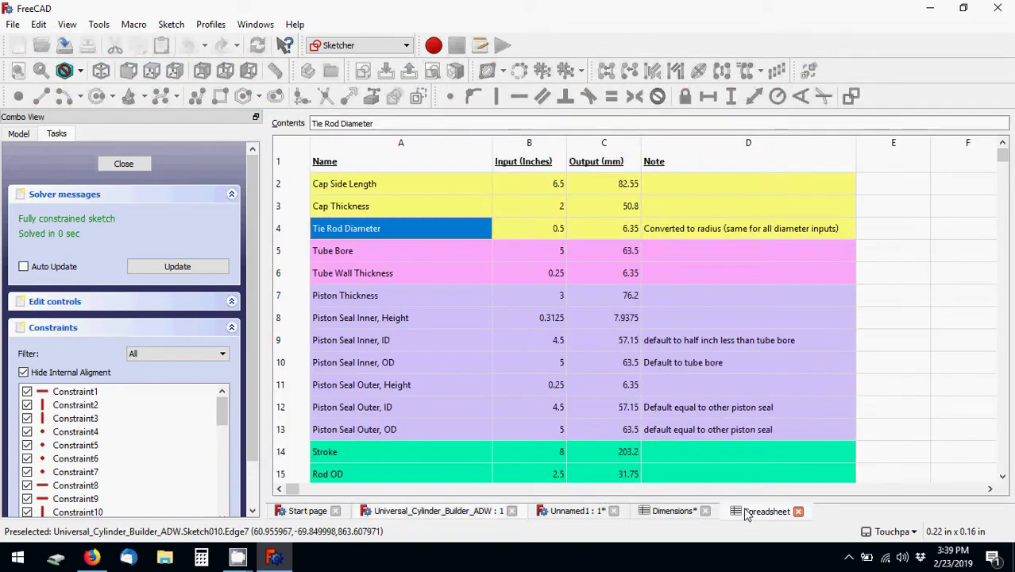
- Take a last look at the original table, then select empty cell A4 in the Dimensions sheet
left_click(667, 512)
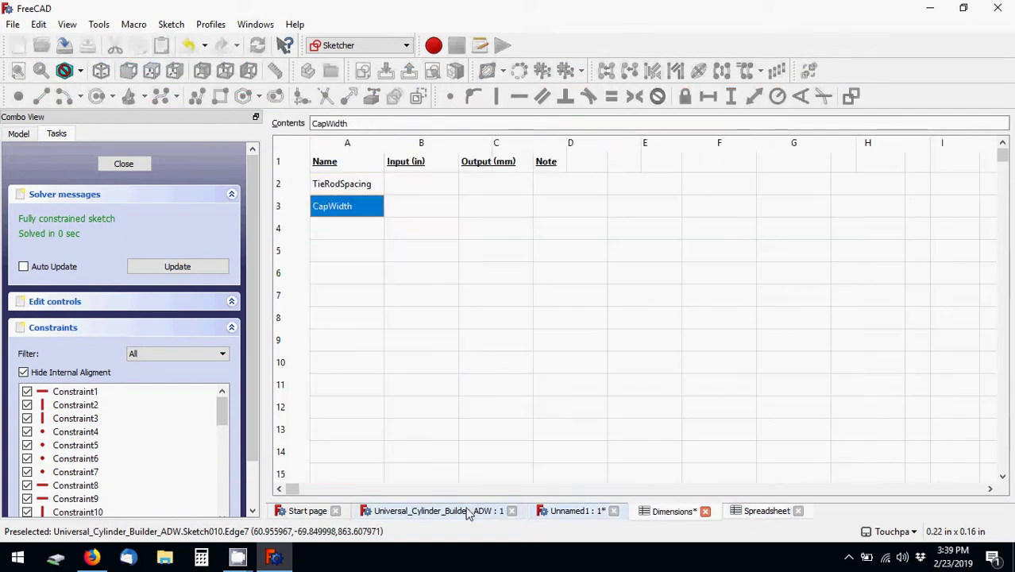
left_click(468, 512)
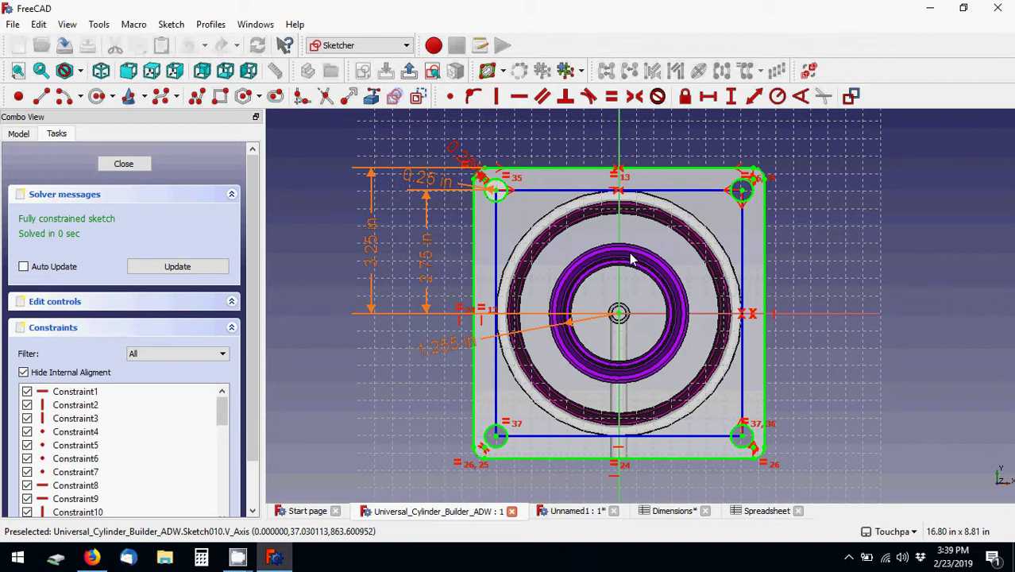
left_click(769, 511)
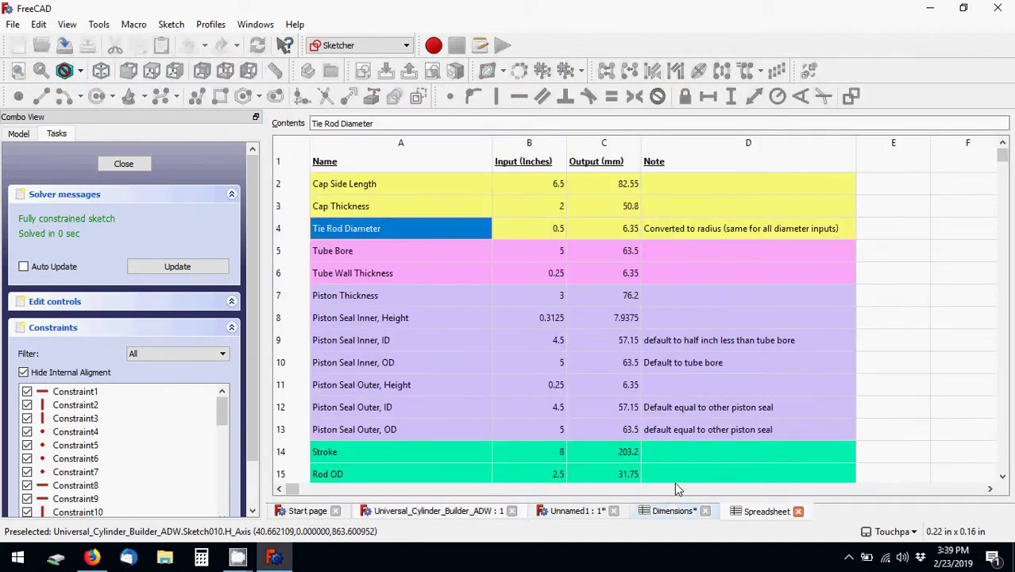
left_click(672, 510)
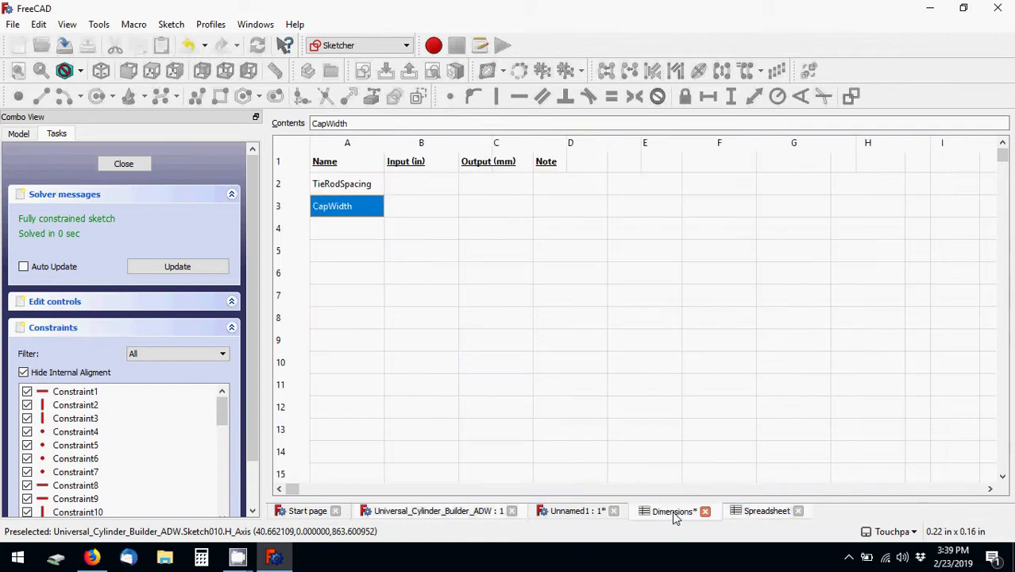
left_click(339, 245)
- Enter Rod Diameter as the new name in cell A4
left_click(340, 238)
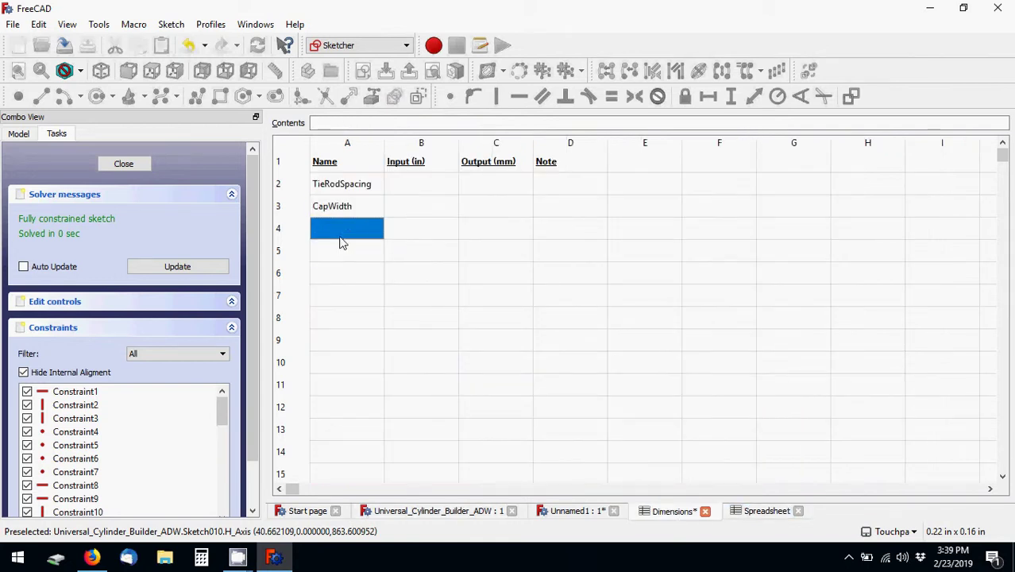
type("Rod")
key("BackSpace")
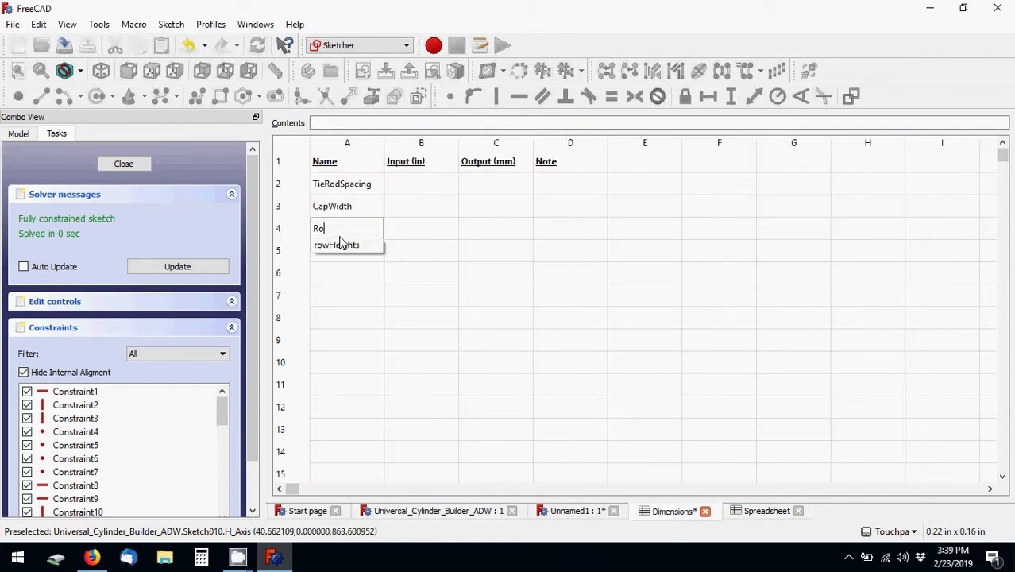
type("d Diameter")
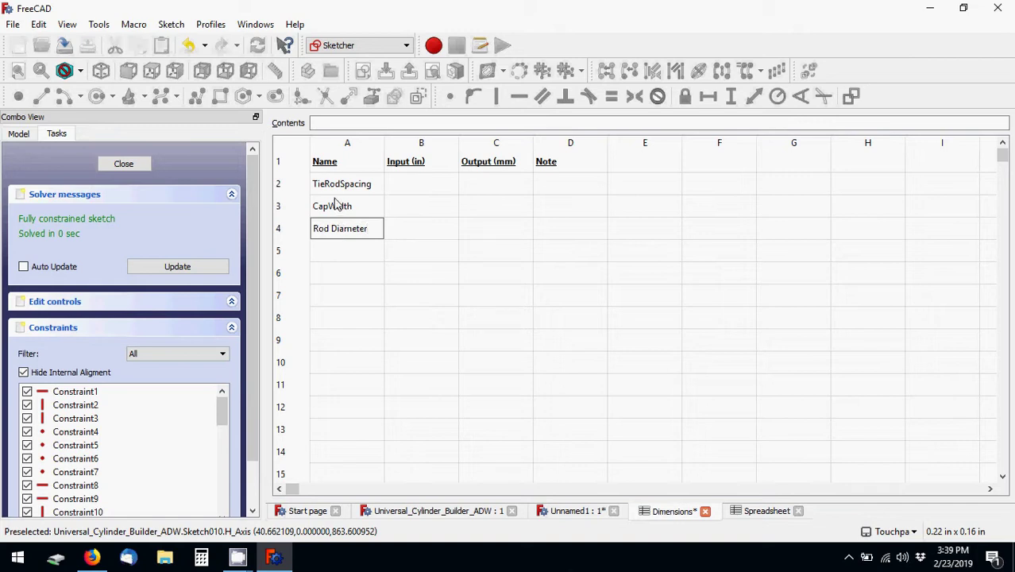
- Respell CapWidth and TieRodSpacing as Cap Width and Tie Rod Spacing
left_click(335, 214)
double_click(332, 212)
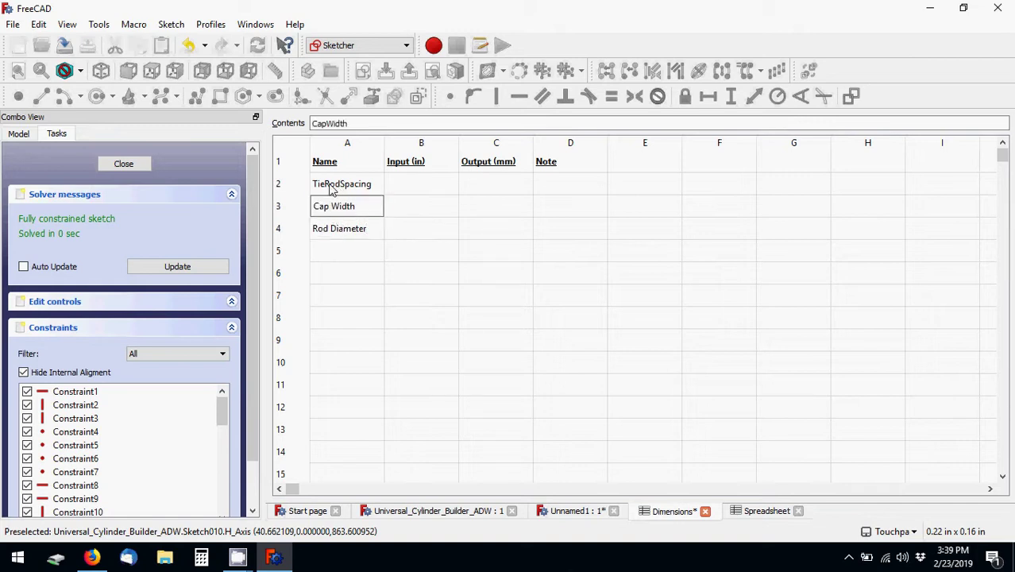
double_click(330, 185)
left_click(327, 185)
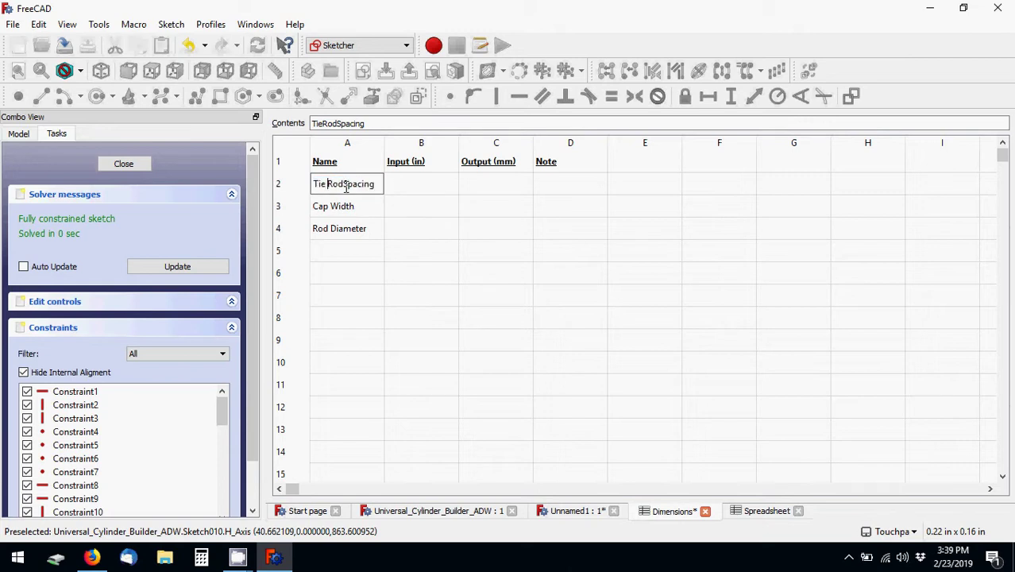
left_click(361, 256)
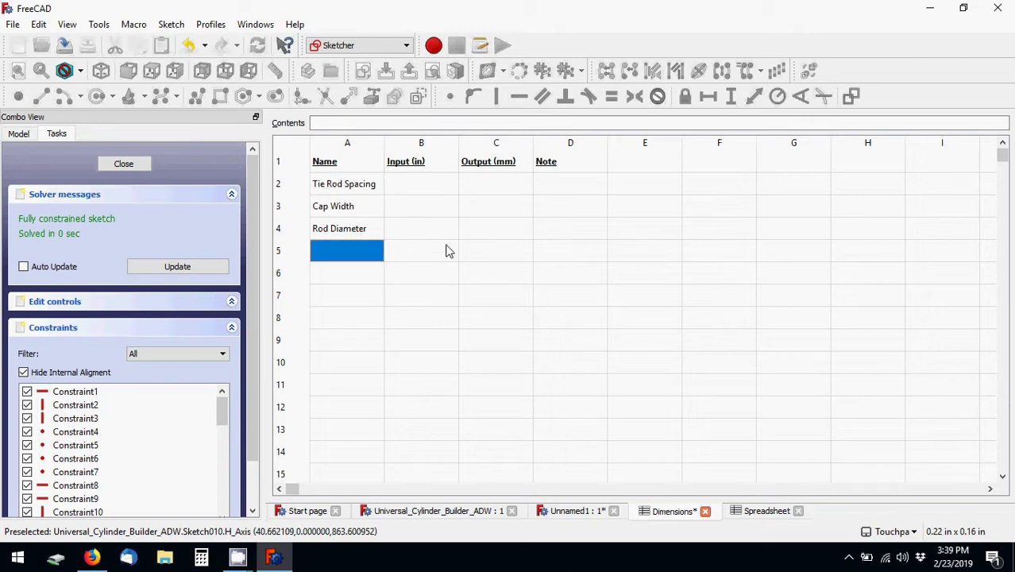
left_click(737, 515)
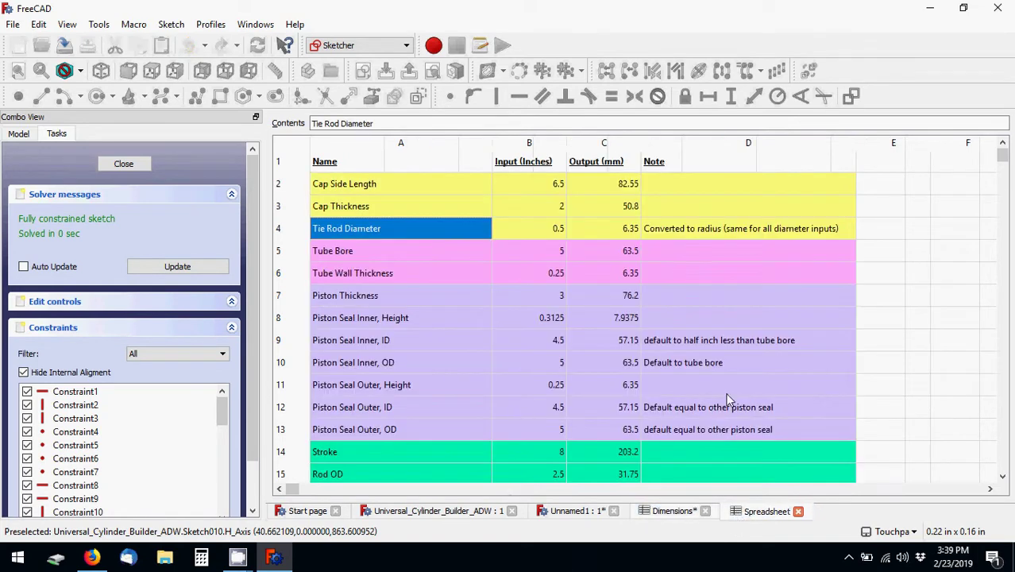
left_click(670, 513)
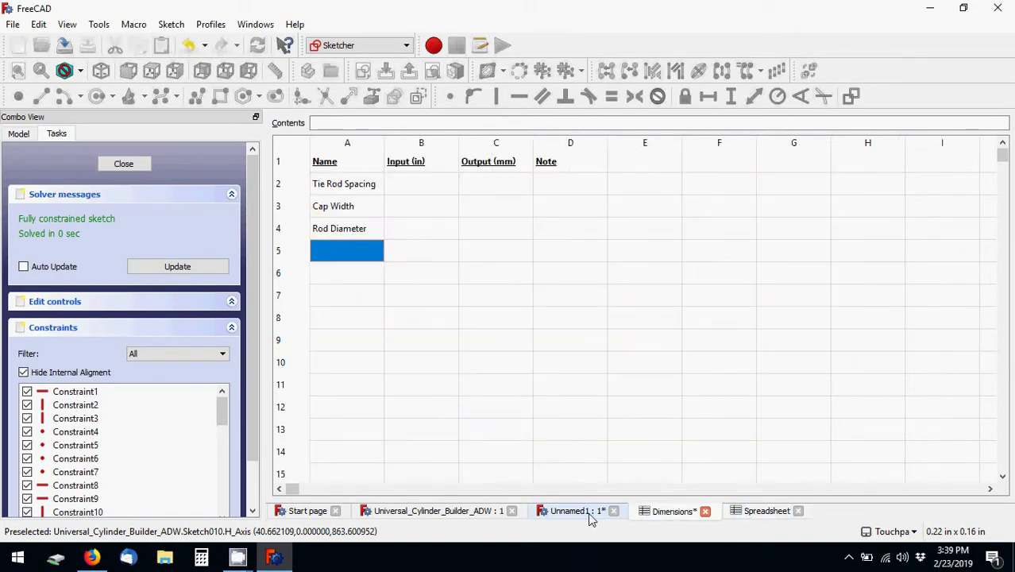
left_click(459, 511)
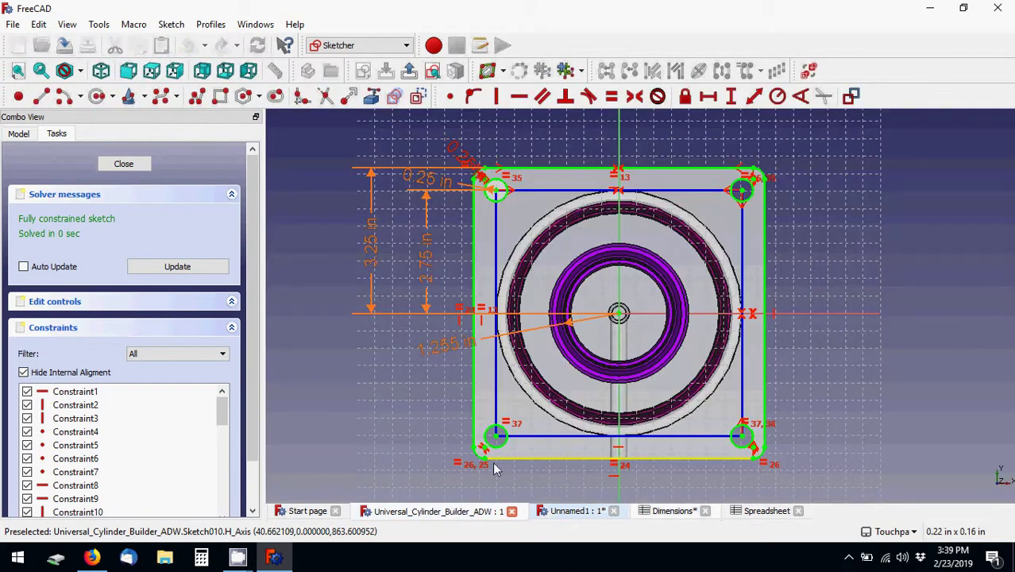
mouse_move(568, 429)
middle_mouse_down()
mouse_move(512, 392)
mouse_move(561, 394)
mouse_move(559, 412)
mouse_move(616, 347)
mouse_move(584, 396)
mouse_move(612, 380)
mouse_move(607, 356)
mouse_move(640, 323)
mouse_move(648, 295)
mouse_move(611, 340)
mouse_move(627, 306)
mouse_move(627, 321)
mouse_move(646, 308)
mouse_move(629, 371)
mouse_move(646, 350)
mouse_move(648, 317)
mouse_move(644, 333)
middle_mouse_up()
left_click(660, 510)
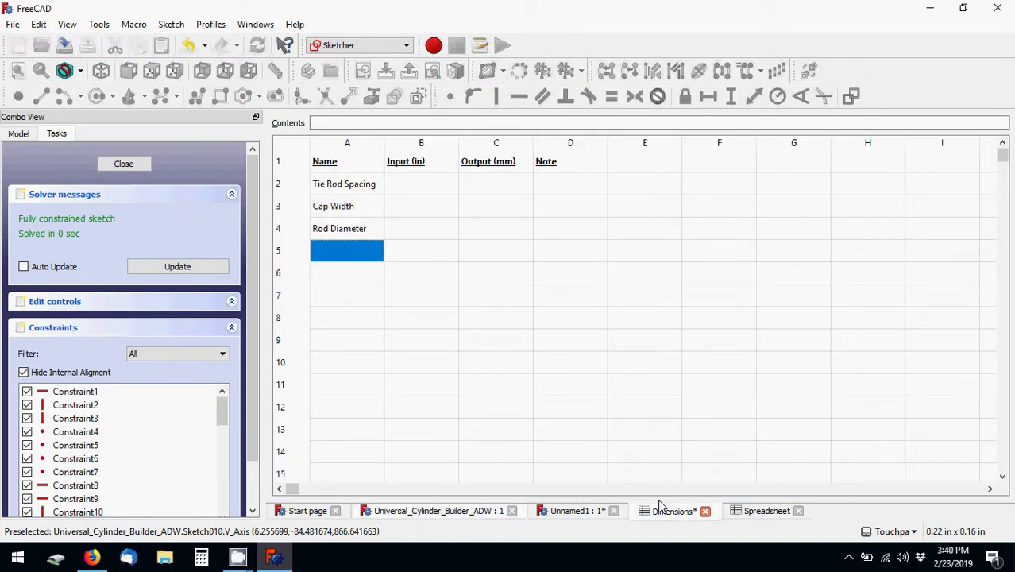
left_click(344, 215)
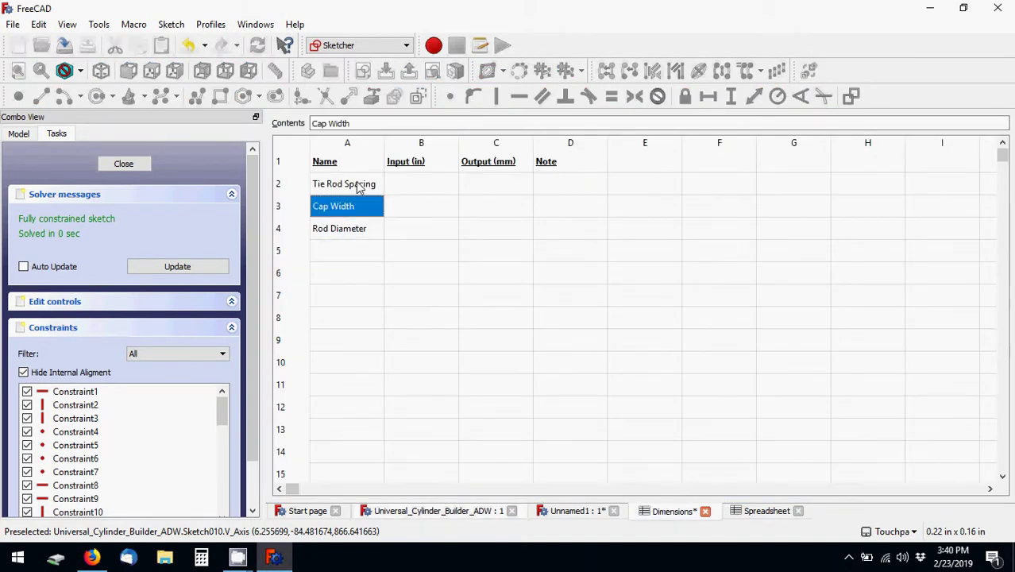
left_click(359, 185)
left_click(353, 209)
left_click(356, 190)
left_click(358, 210)
left_click(361, 190)
left_click(348, 216)
left_click(341, 233)
left_click(340, 252)
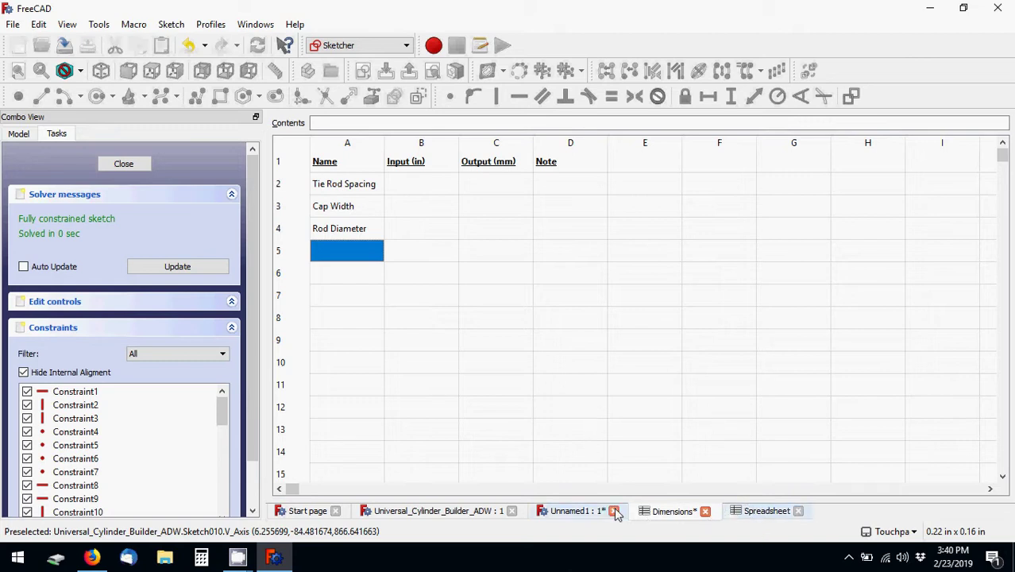
left_click(365, 236)
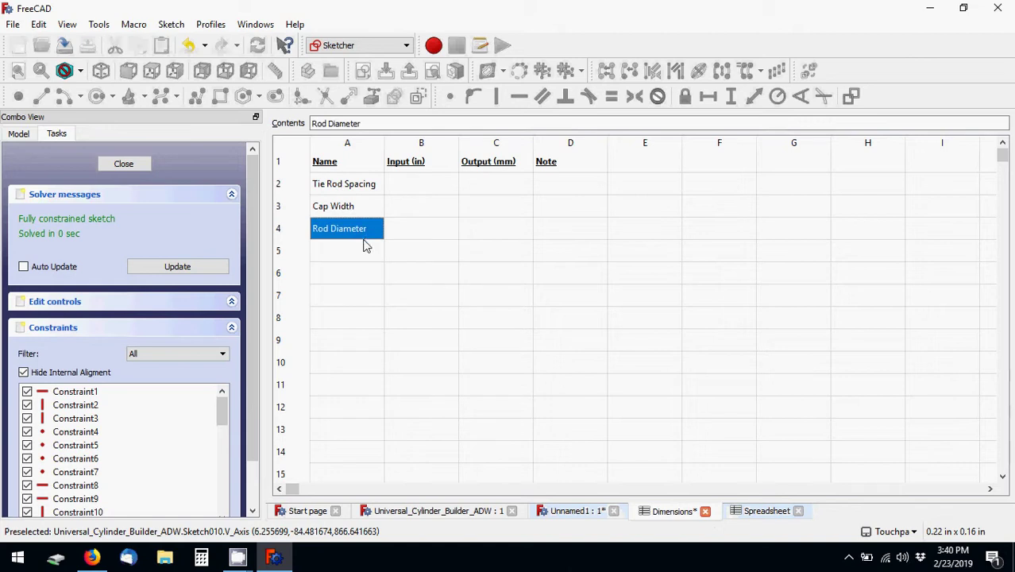
left_click(352, 259)
left_click(349, 236)
left_click(427, 188)
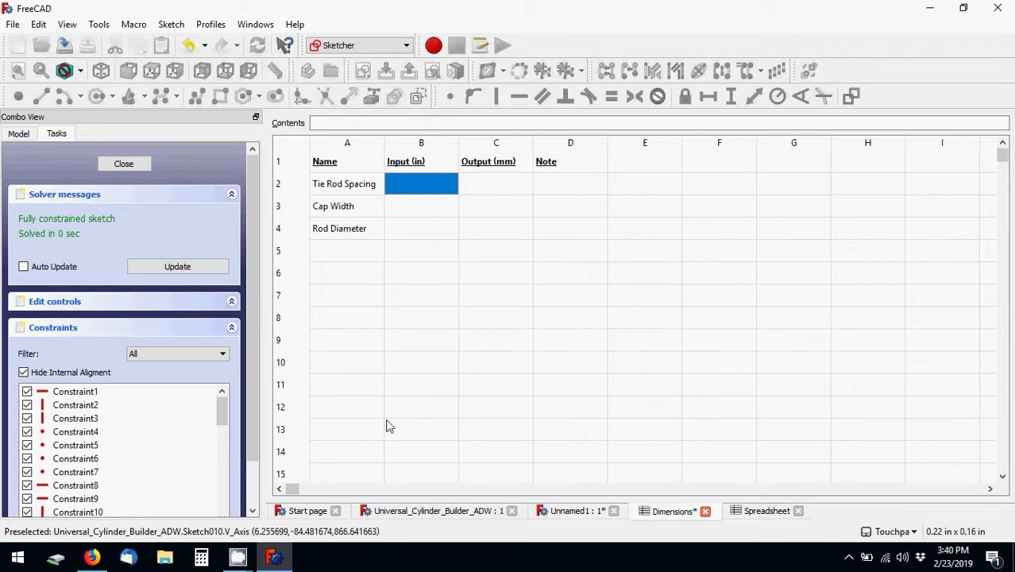
- Rename A2 to Tie Rod Spacing (Cylinder OD) and widen the Name and Note columns
double_click(375, 184)
left_click(382, 184)
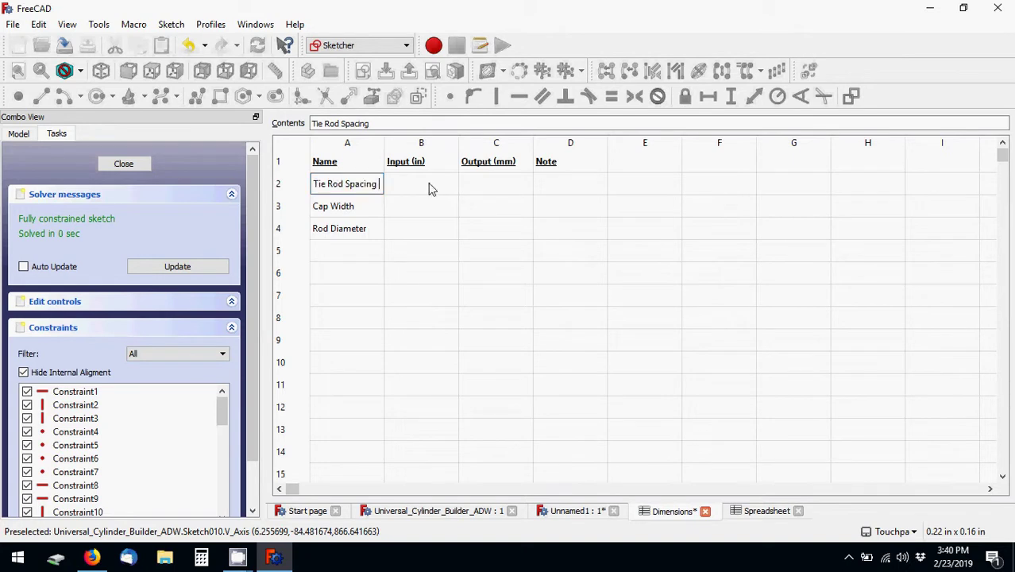
type("(")
type("Cyli")
type("nder OD)")
key("Return")
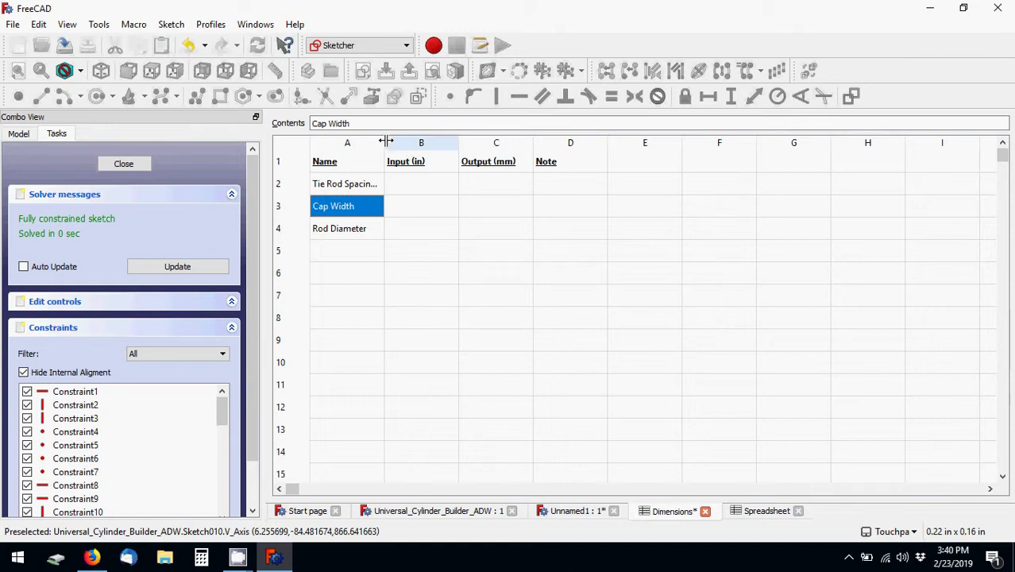
left_click_drag(386, 141, 438, 140)
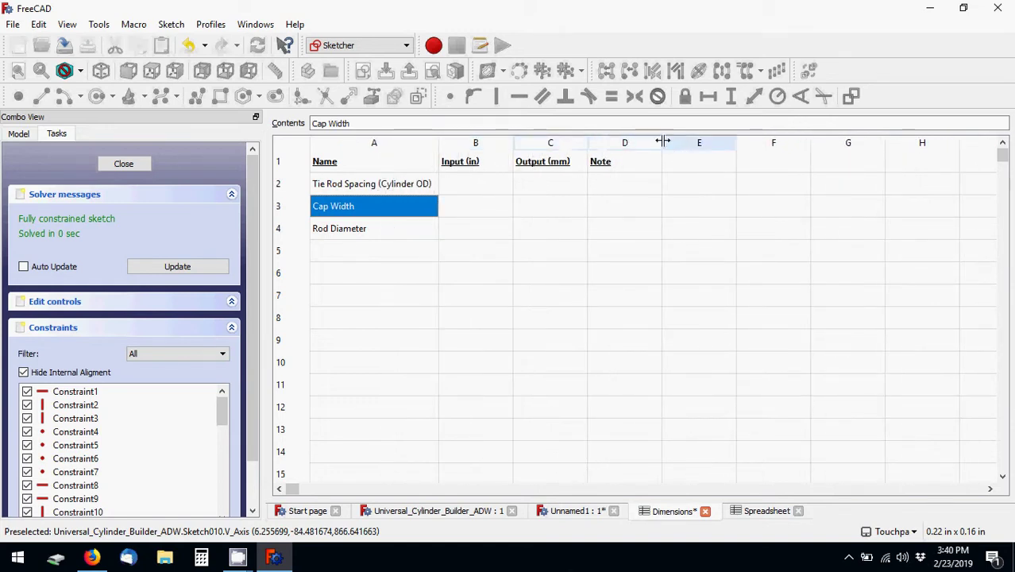
left_click_drag(661, 141, 770, 141)
- Note in D2 that Tie Rod Spacing equals Cylinder OD in Cylinder Builder Doc, widening column D
left_click(677, 188)
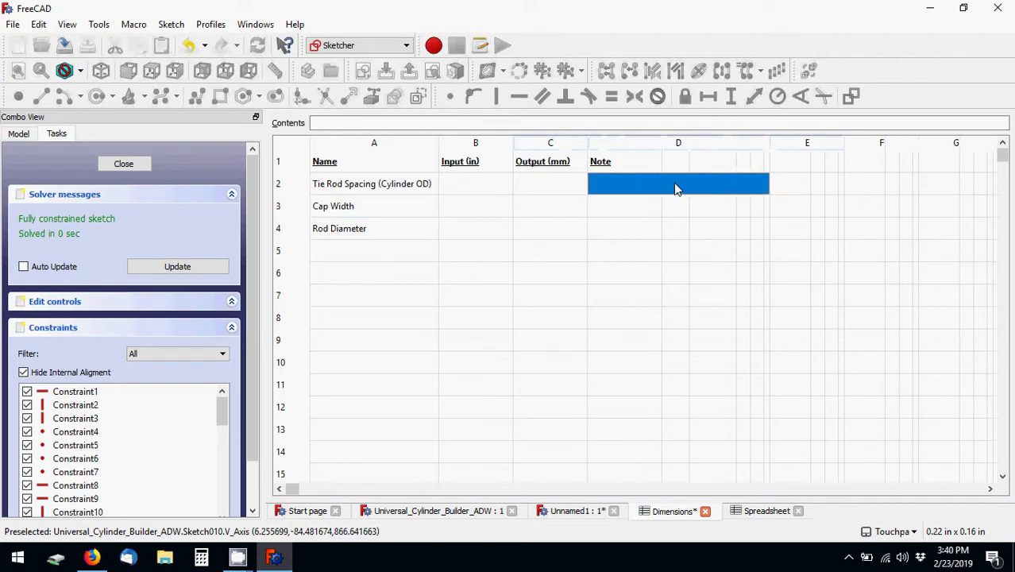
type("Tie R")
type("od")
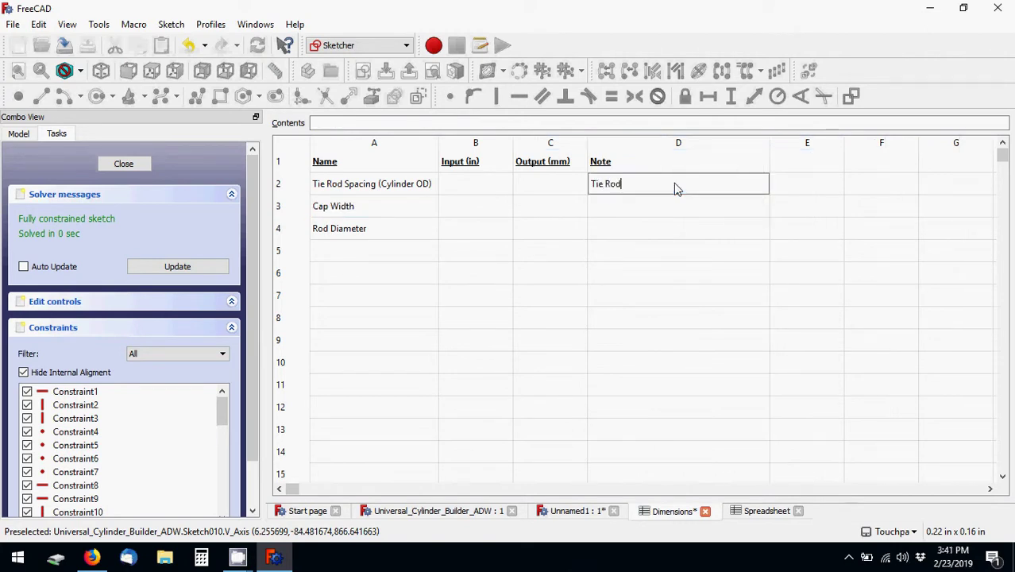
type(" Spacing is e")
type("qual to ")
type("Cy")
key("Return")
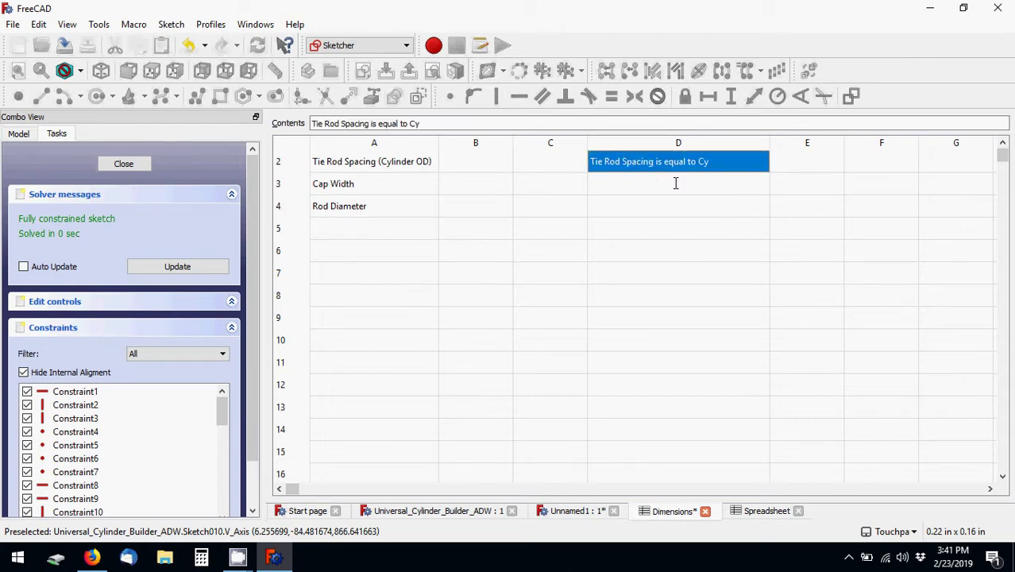
left_click(701, 123)
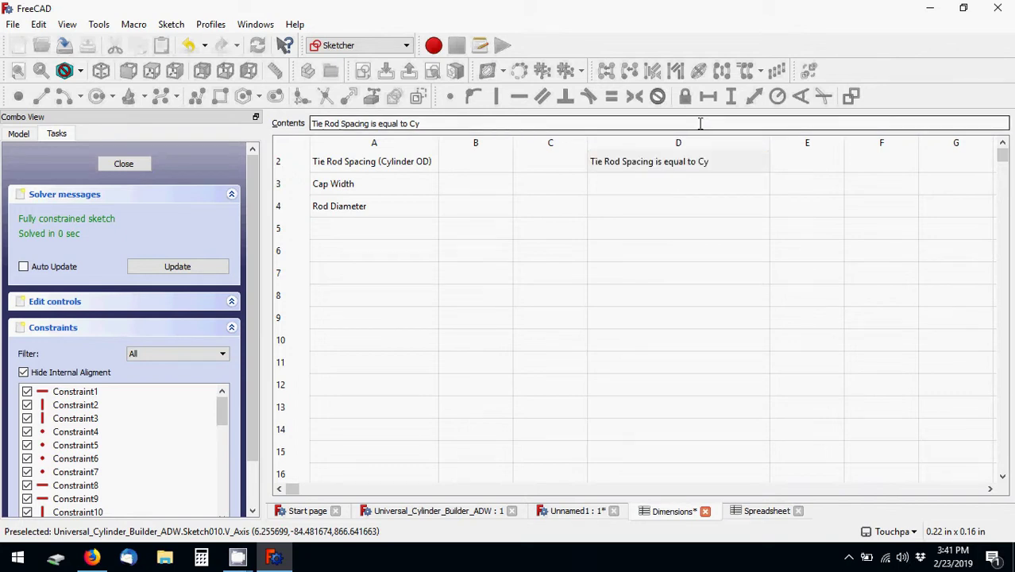
type("linder OD ")
type("in ")
type("Cylinder Builder Doc")
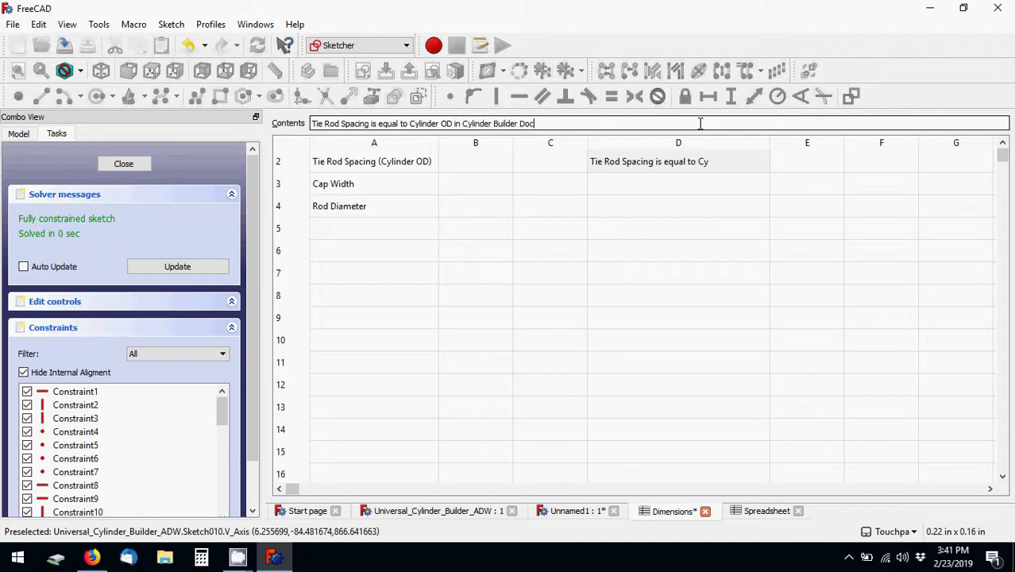
key("Return")
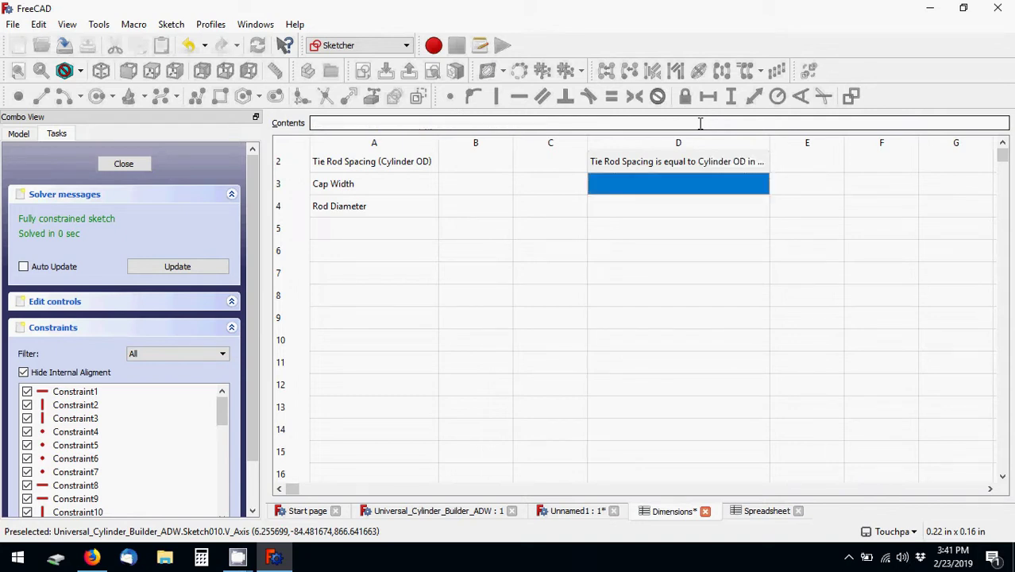
left_click_drag(769, 143, 920, 144)
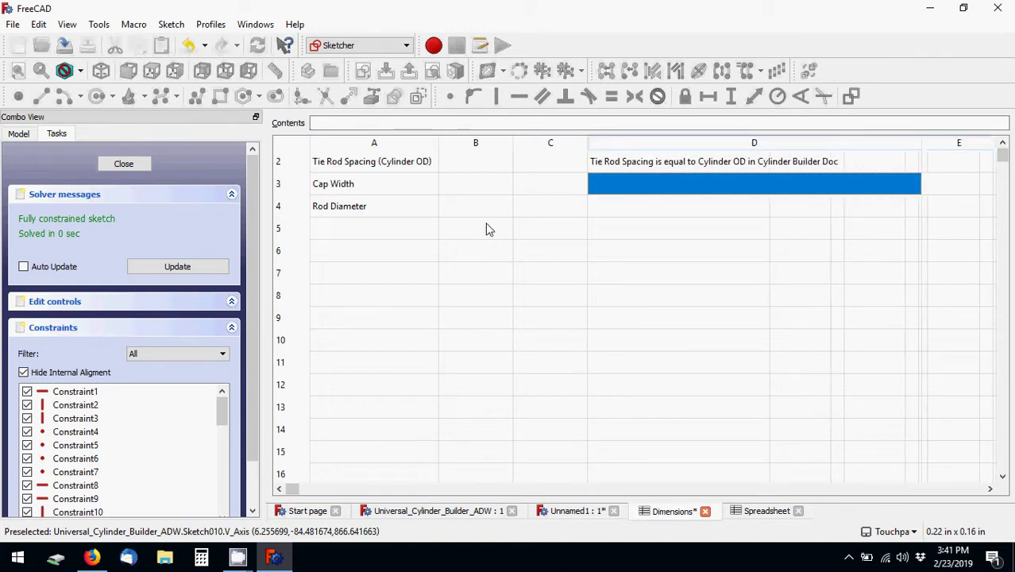
left_click(1002, 143)
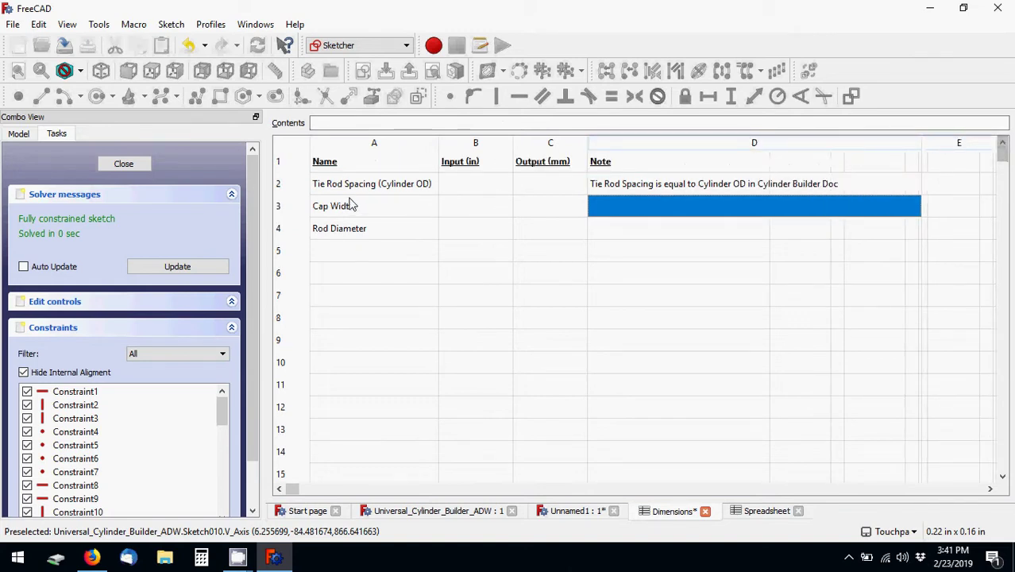
- Set the Tie Rod Spacing input B2 to 1 and output C2 to =B2*25.4mm
left_click(469, 188)
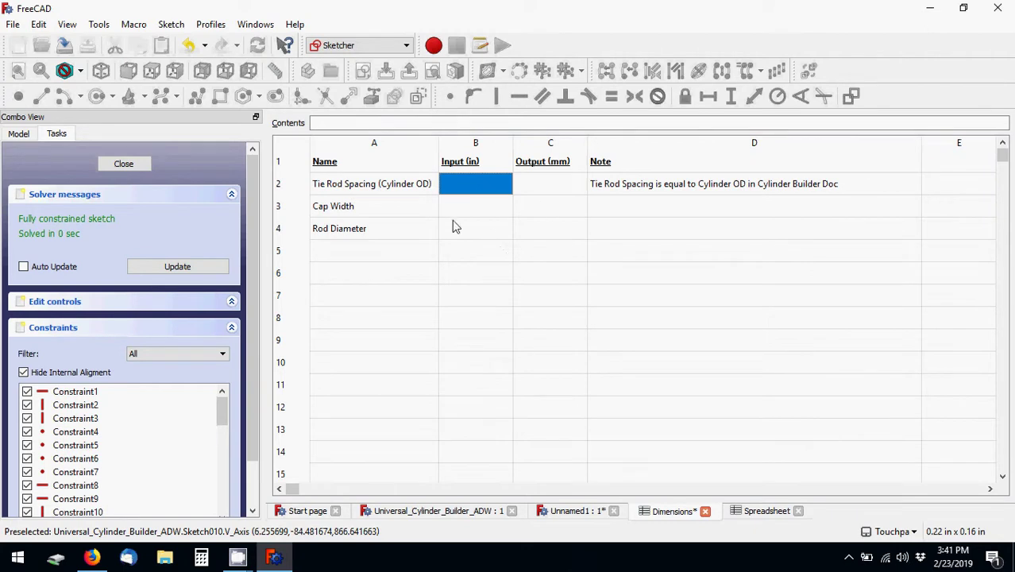
type("1")
key("Return")
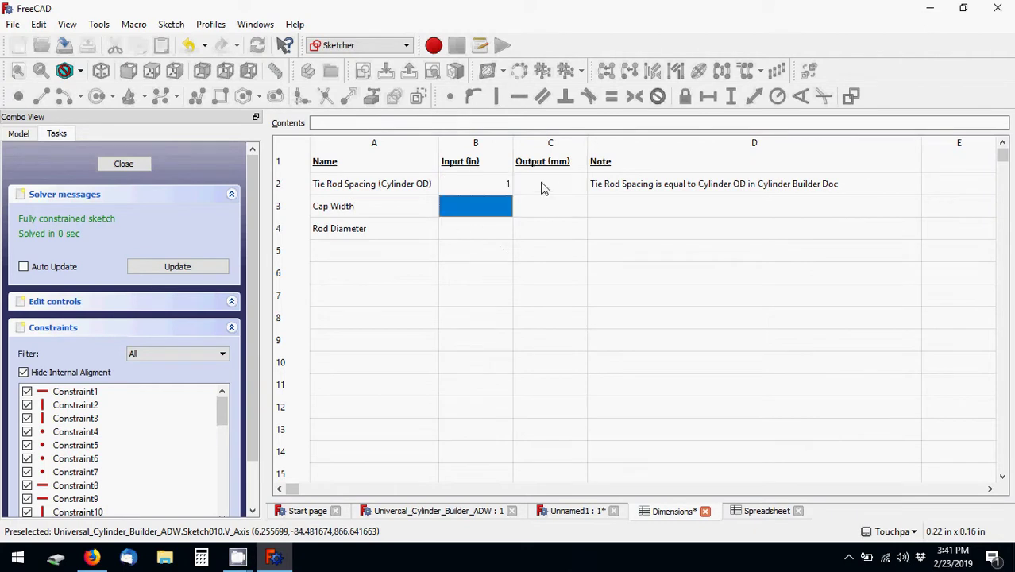
left_click(543, 187)
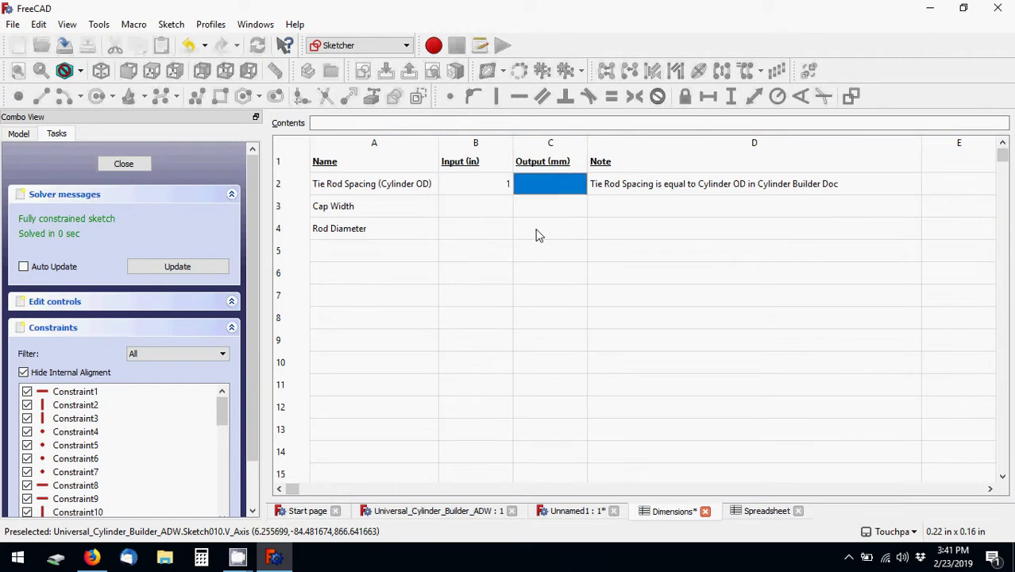
type("=")
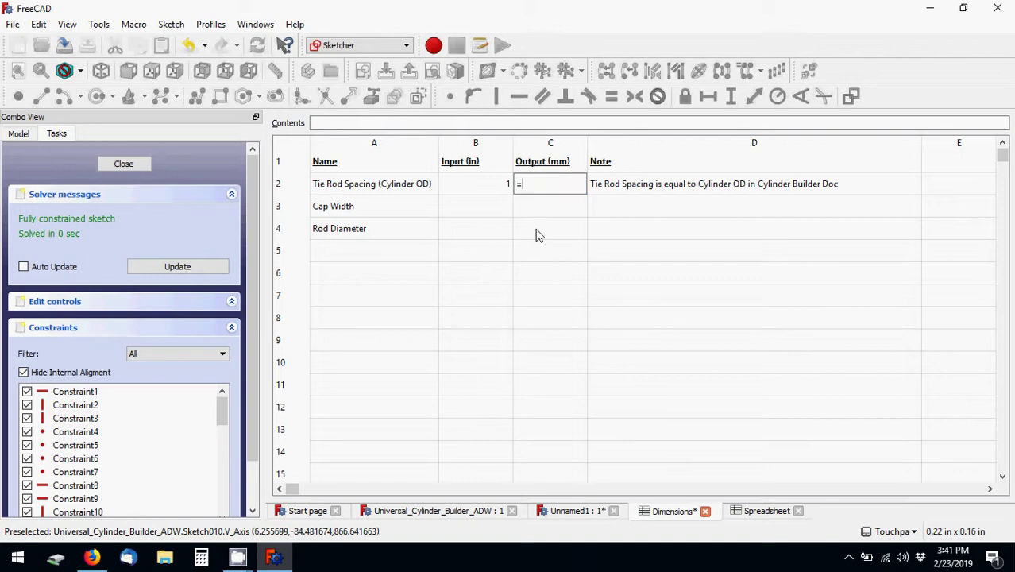
type("B2*25")
type(".4")
type("mm")
key("Return")
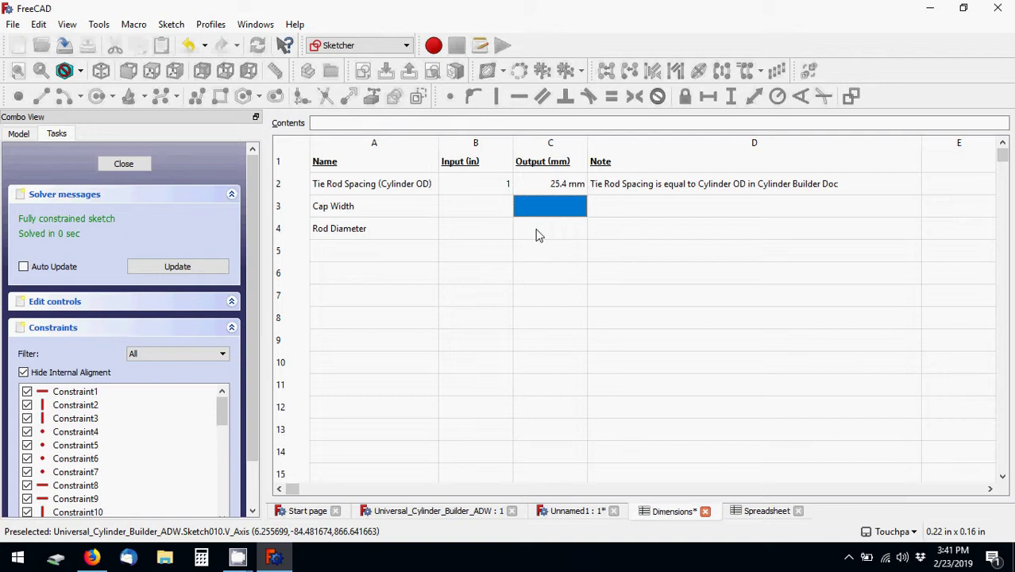
- Halve the C2 formula and remove its mm unit so it outputs 12.7
left_click(544, 189)
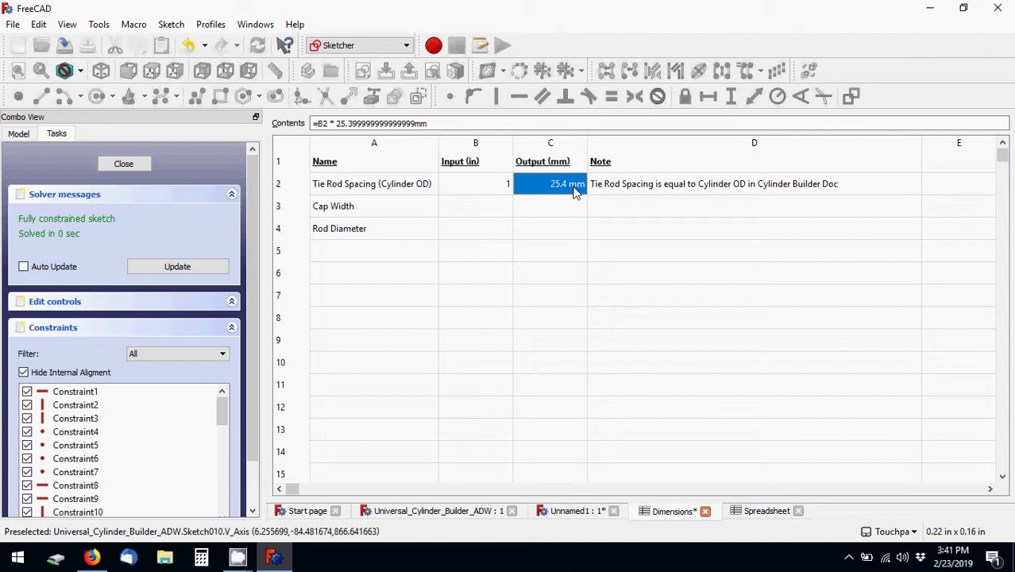
double_click(576, 191)
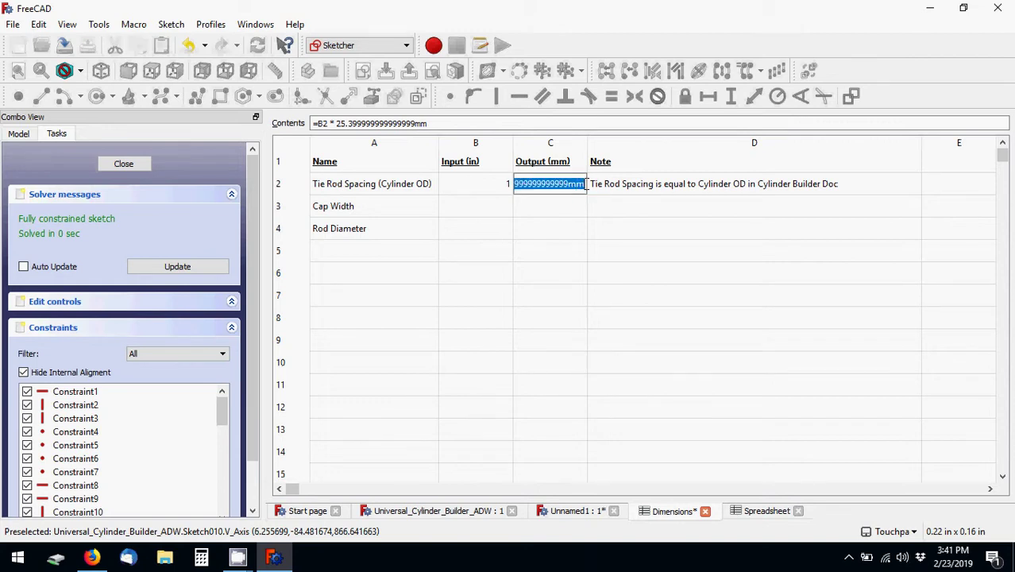
type("/2")
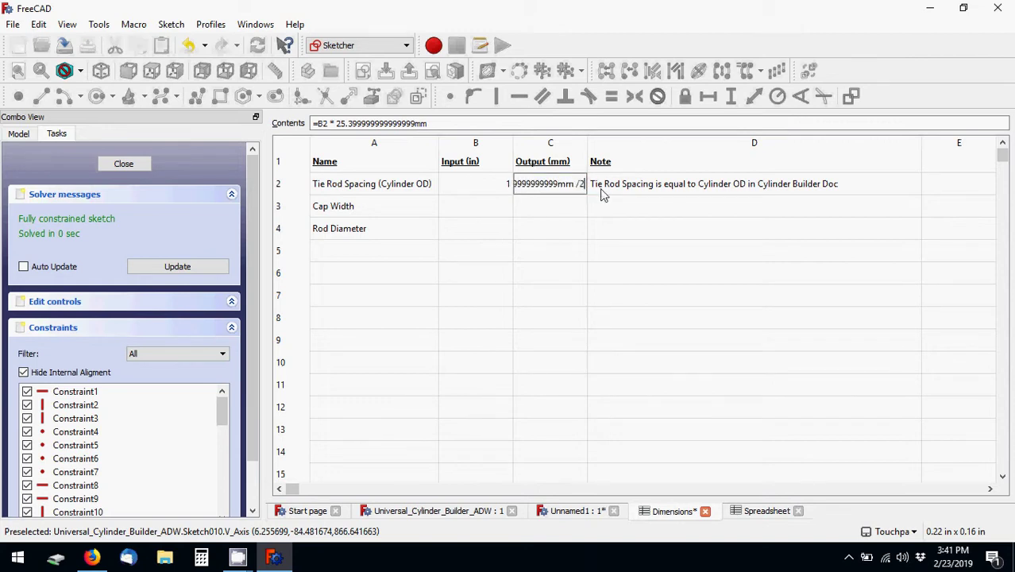
key("Return")
double_click(570, 190)
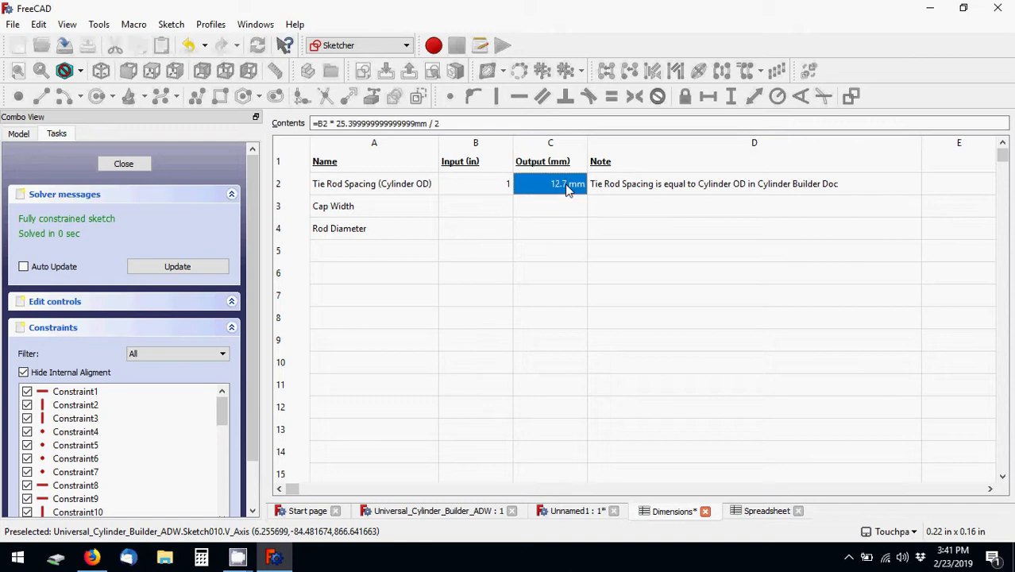
left_click(571, 184)
mouse_move(572, 185)
left_mouse_down()
mouse_move(556, 185)
mouse_move(579, 184)
left_mouse_up()
key("BackSpace")
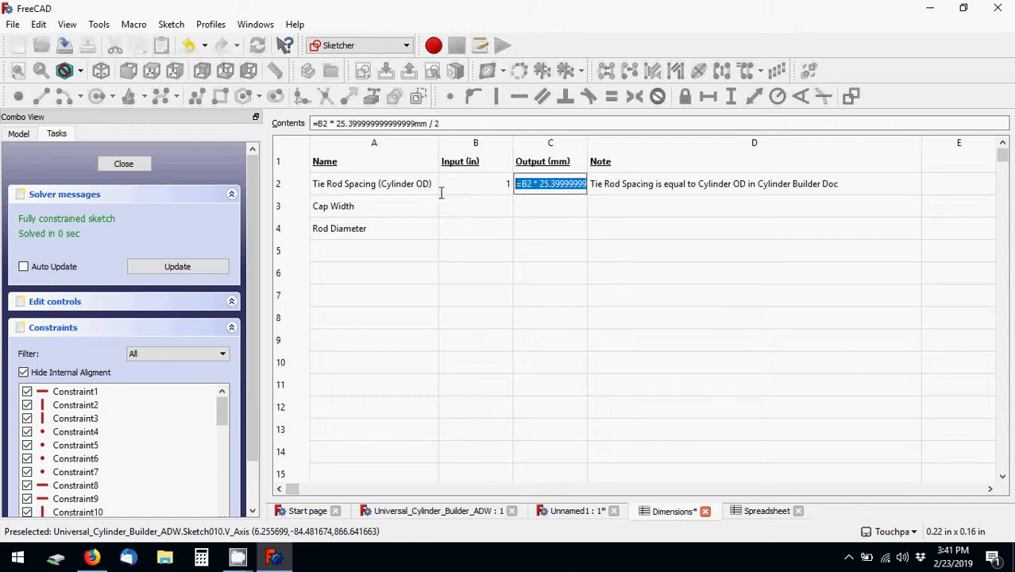
key("Return")
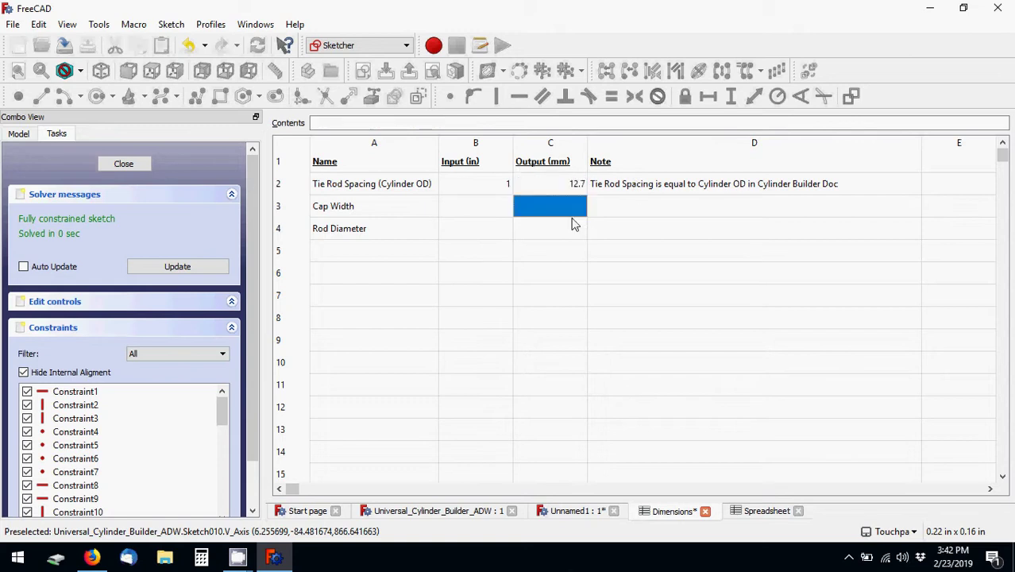
left_click(479, 211)
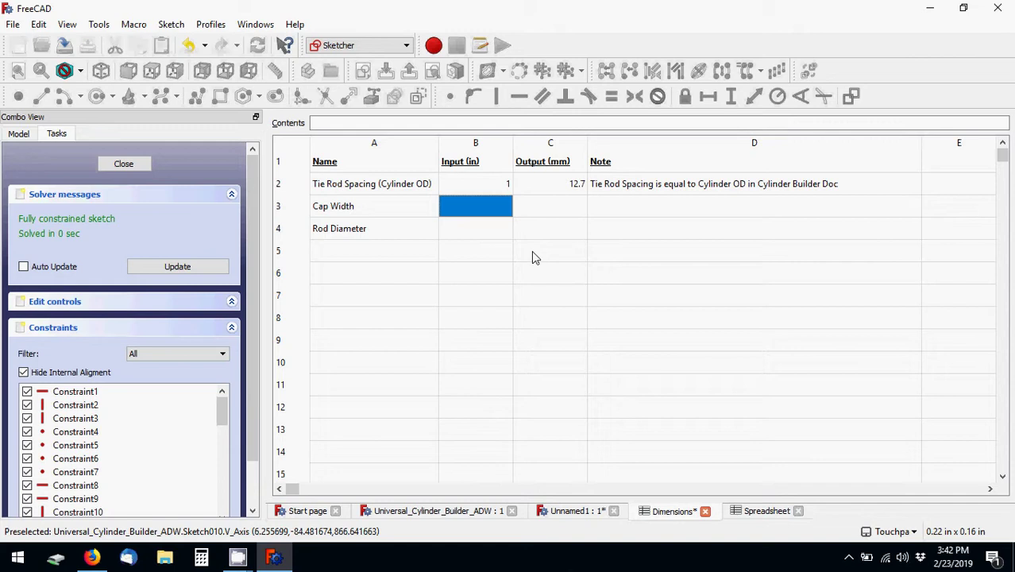
left_click(547, 189)
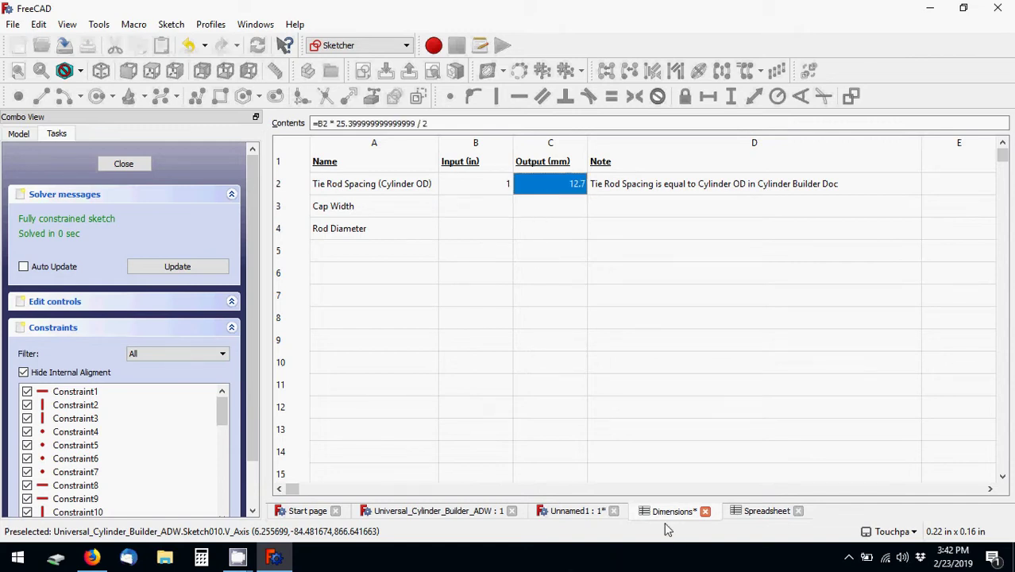
- View the cylinder builder's cap sketch face-on in wireframe and select its 2.25 in dimension
left_click(413, 511)
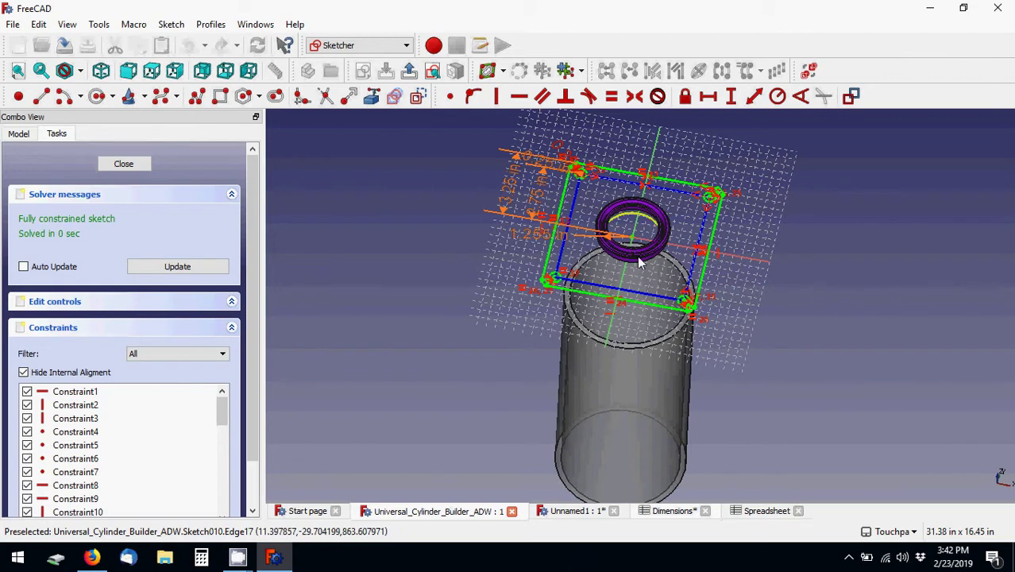
mouse_move(627, 262)
left_mouse_down("alt")
mouse_move(649, 288)
mouse_move(622, 317)
mouse_move(645, 294)
mouse_move(645, 303)
left_mouse_up("alt")
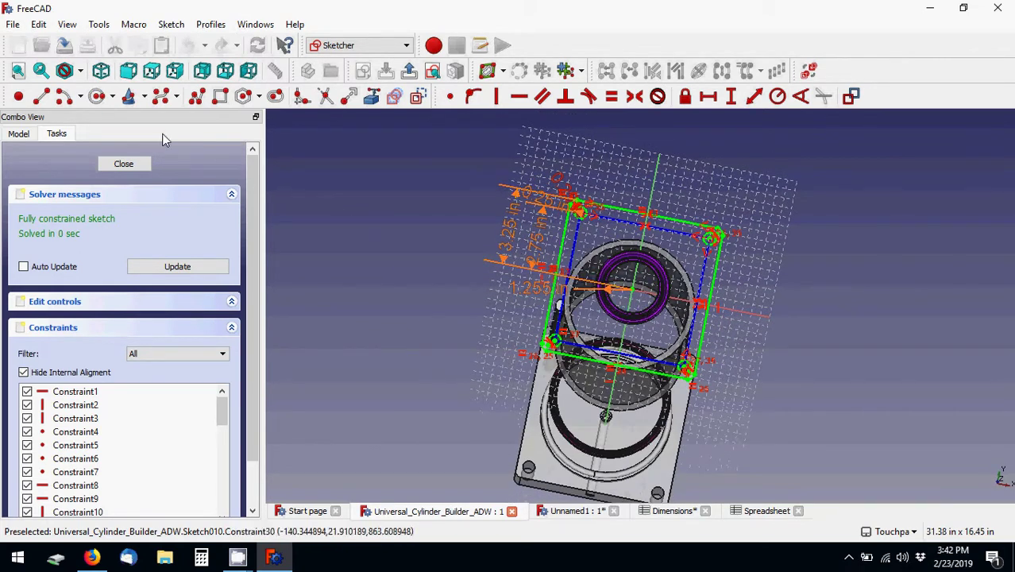
left_click(79, 71)
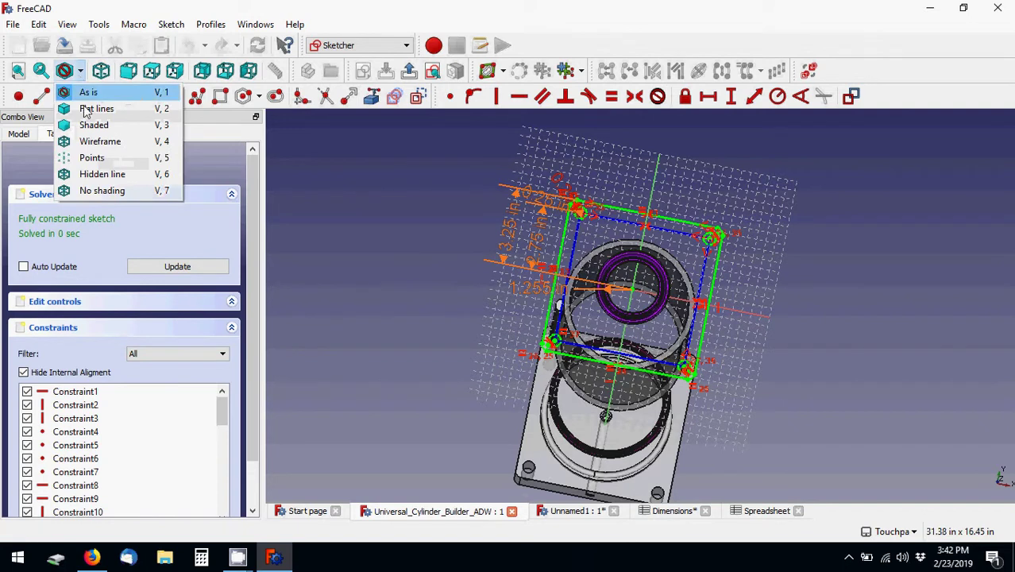
left_click(96, 143)
mouse_move(469, 220)
middle_mouse_down()
mouse_move(480, 295)
mouse_move(462, 249)
mouse_move(507, 275)
mouse_move(640, 271)
middle_mouse_up()
scroll(571, 260, "up", 1)
scroll(571, 246, "up", 3)
scroll(559, 259, "up", 1)
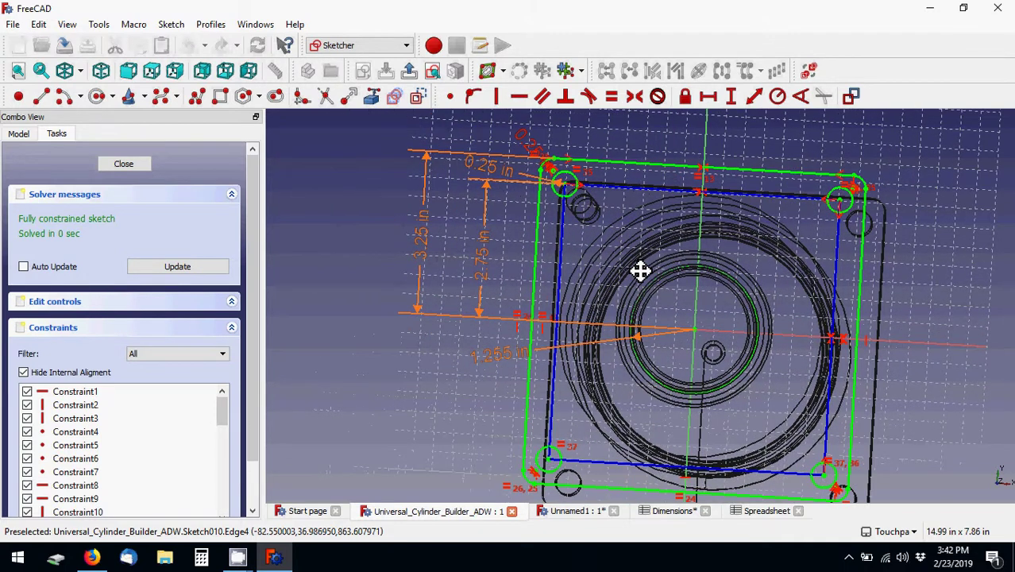
scroll(645, 278, "down", 1)
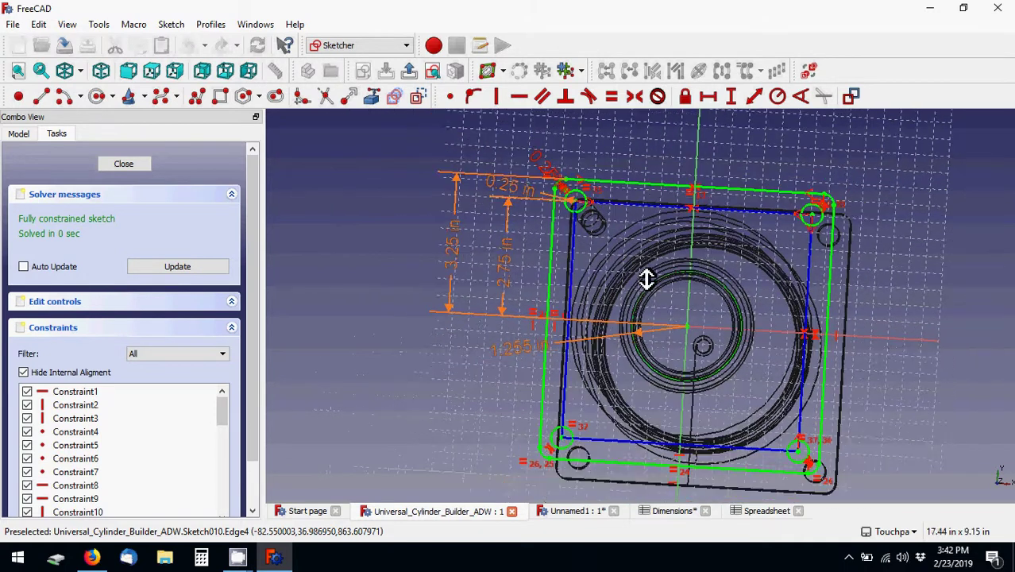
left_click(507, 254)
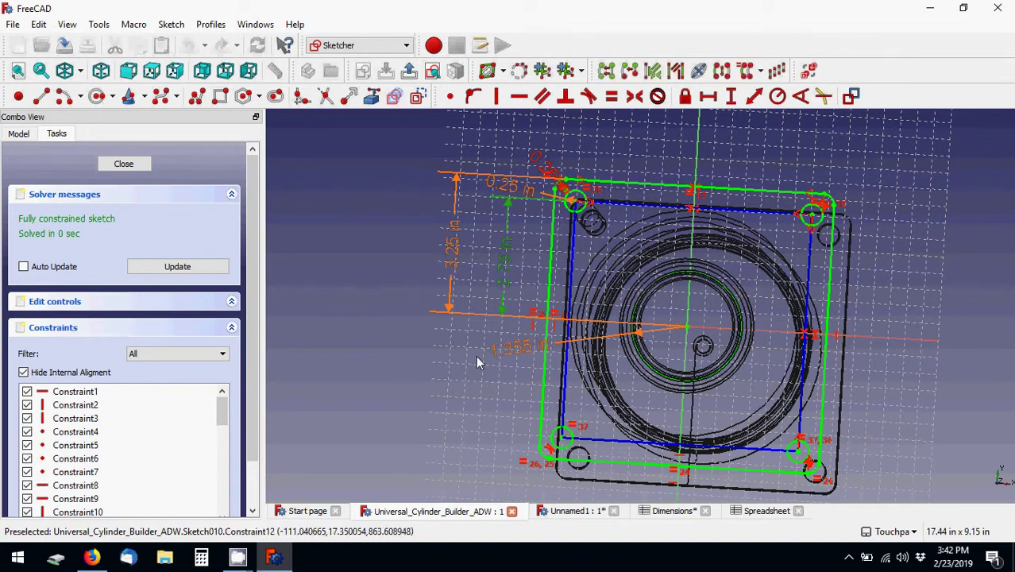
- Change the Tie Rod Spacing input in B2 to 4 in, giving 50.8 mm
left_click(781, 509)
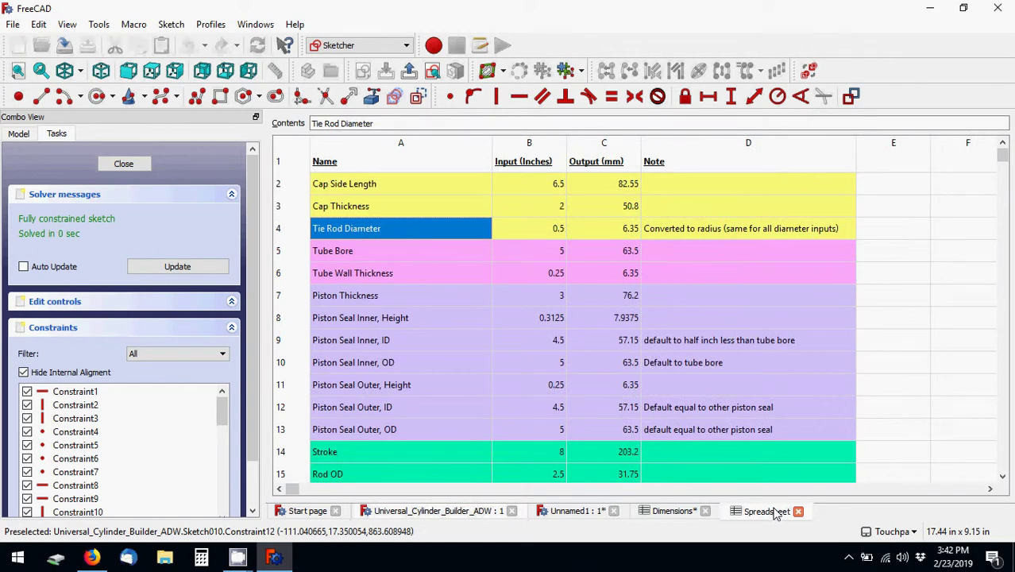
left_click(673, 511)
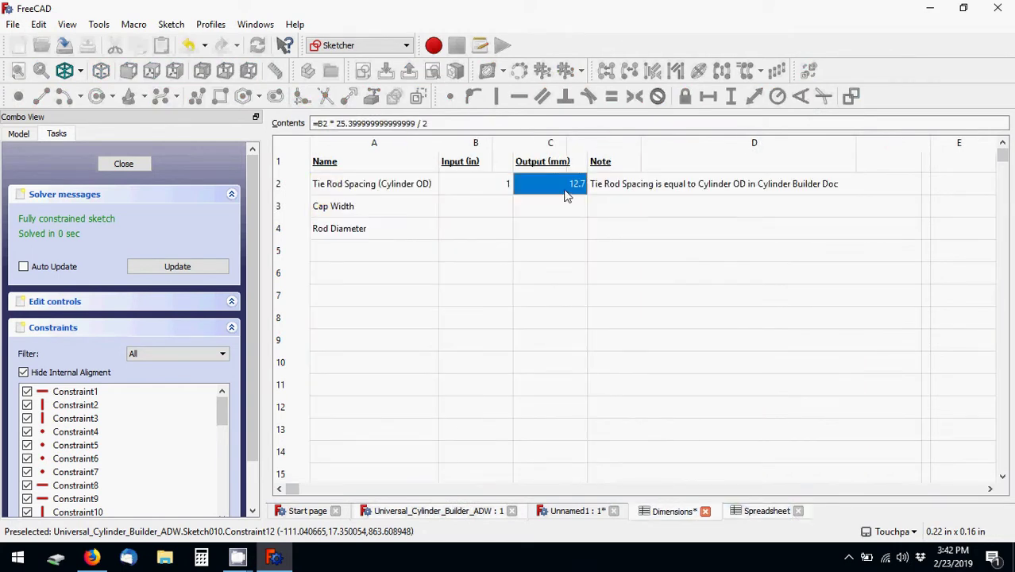
left_click(551, 211)
left_click(485, 210)
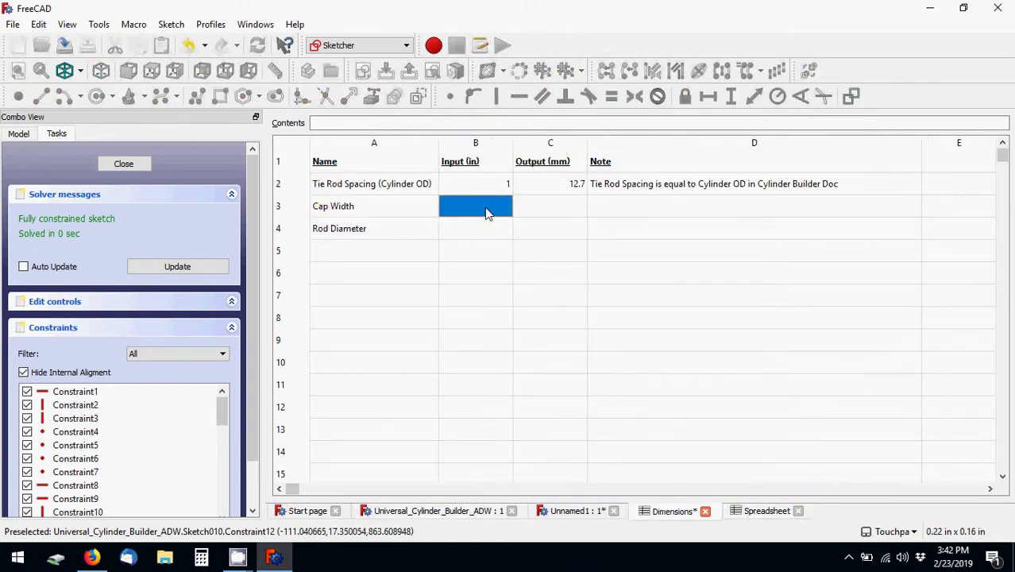
left_click(477, 191)
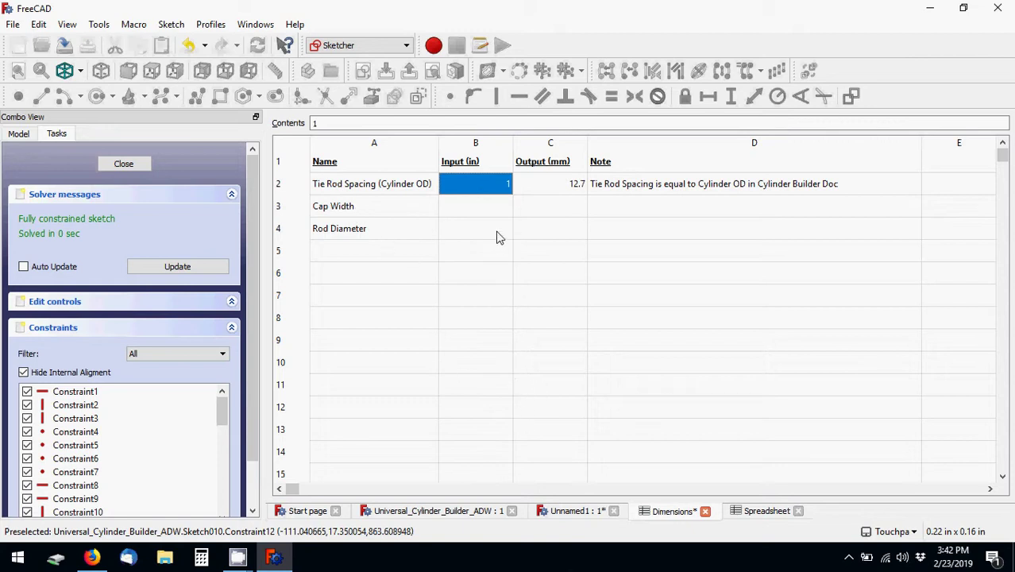
type("4")
key("Return")
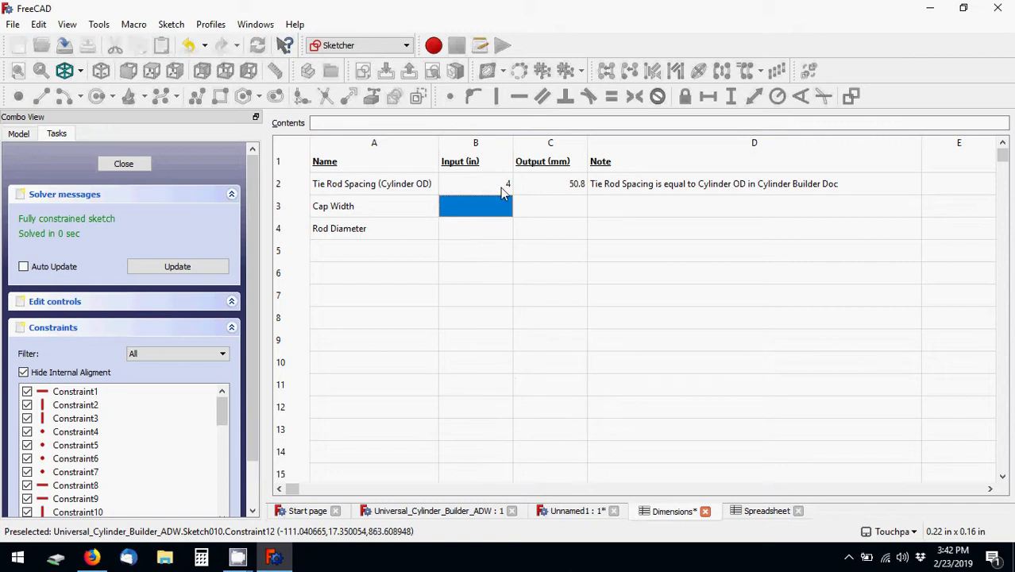
left_click(501, 189)
left_click(494, 208)
- Write 'Calculated as tie rod spacing *1.5' in the Cap Width note cell D3
left_click(616, 214)
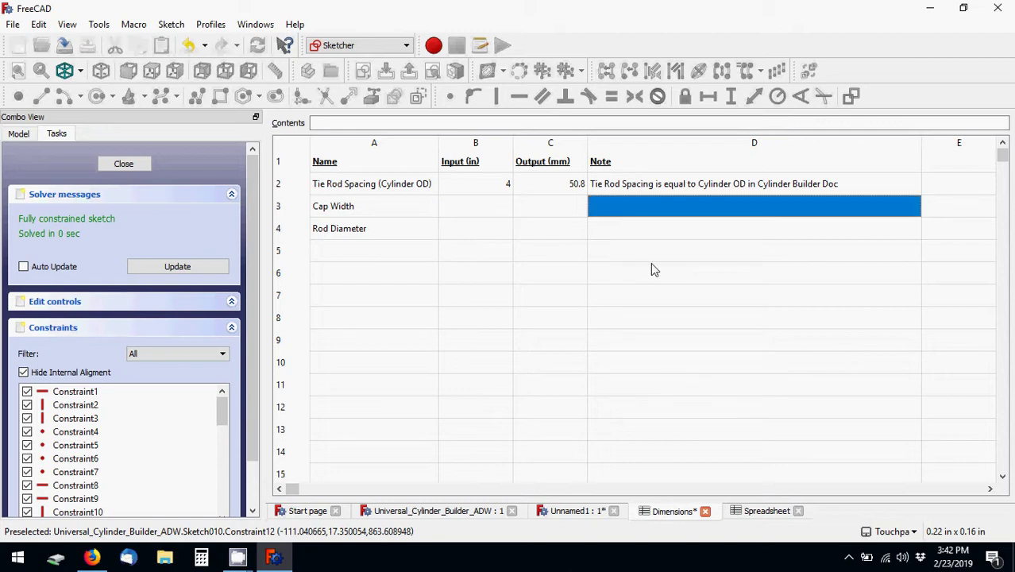
left_click(503, 215)
left_click(685, 214)
type("Equal ")
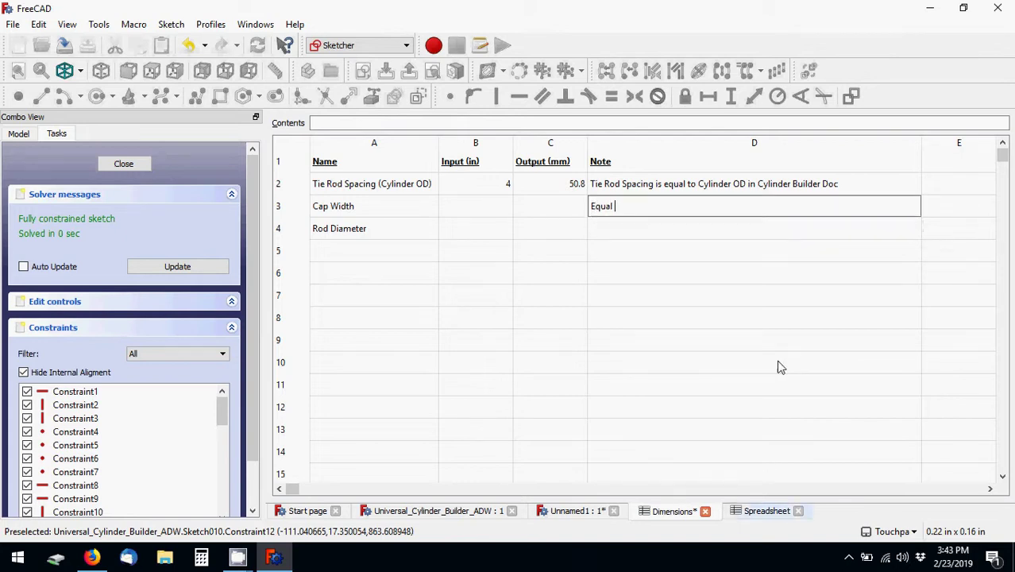
type("to")
key("BackSpace")
key("BackSpace")
key("BackSpace")
key("BackSpace")
key("BackSpace")
key("BackSpace")
type("Calcul")
type("ated as ")
type("tie r")
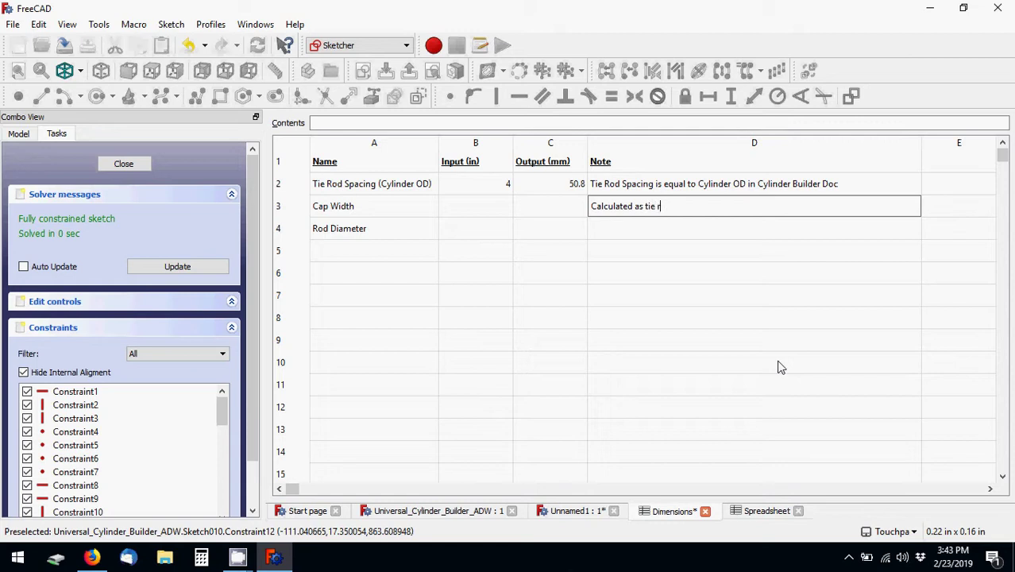
type("od spacing *")
type("1.5")
key("Return")
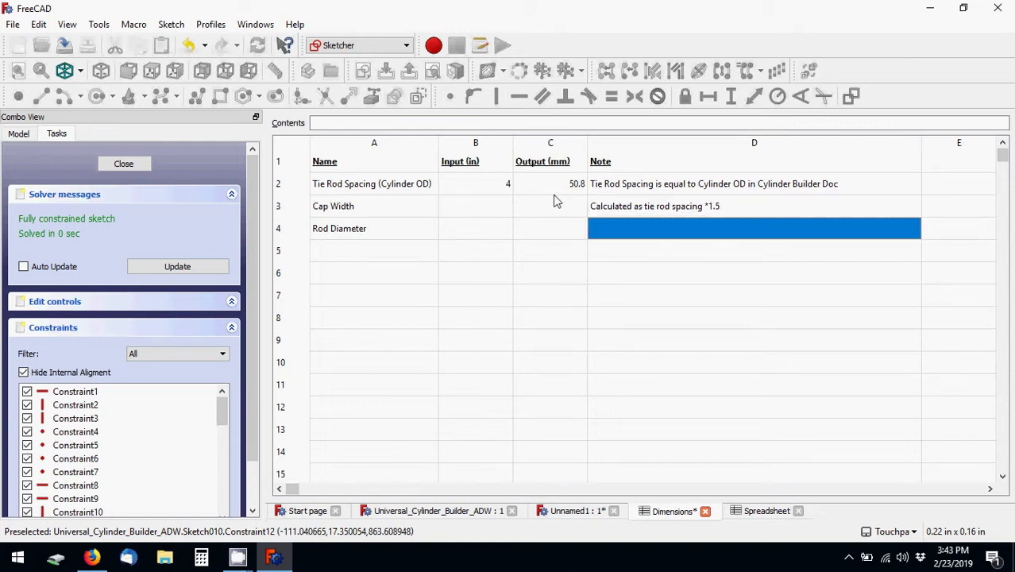
- Look up the Rod OD value in the builder's Spreadsheet, then return to the Dimensions sheet
left_click(466, 211)
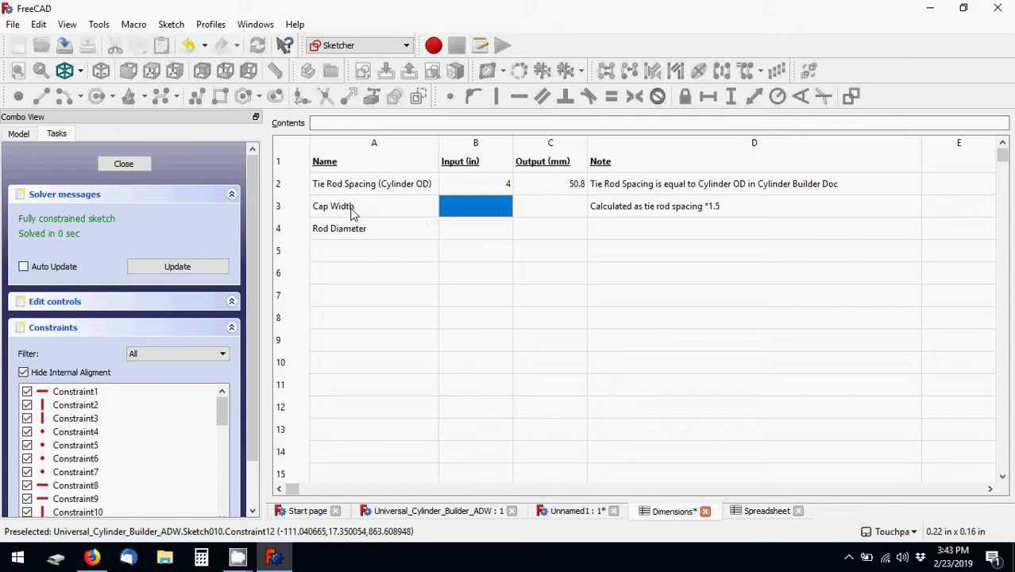
left_click(474, 230)
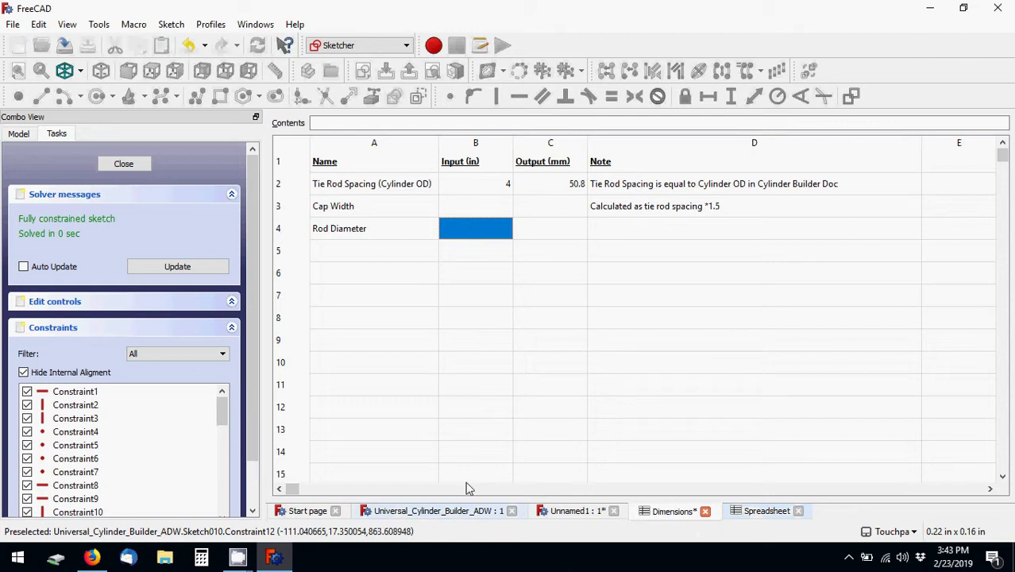
left_click(421, 512)
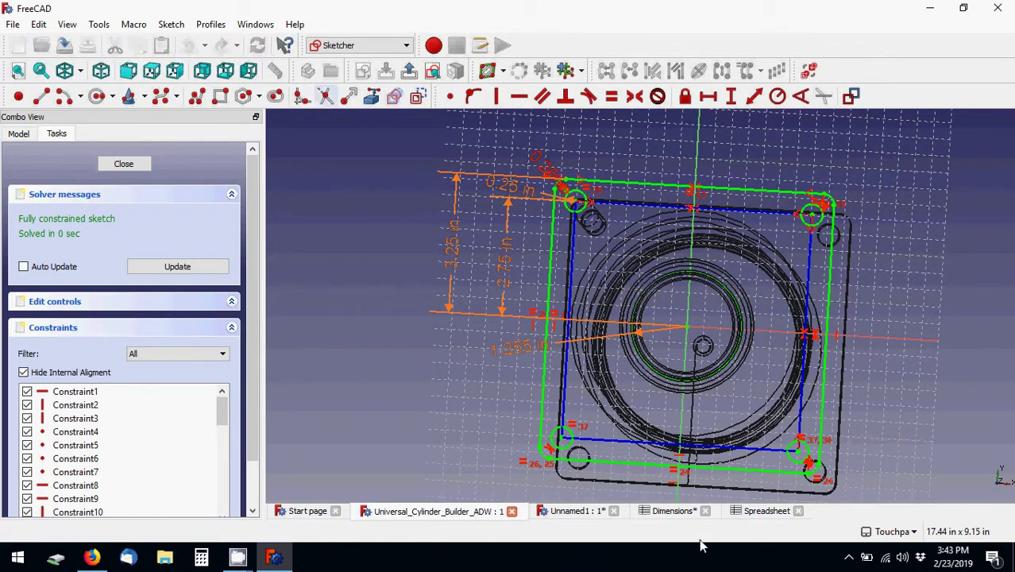
left_click(766, 510)
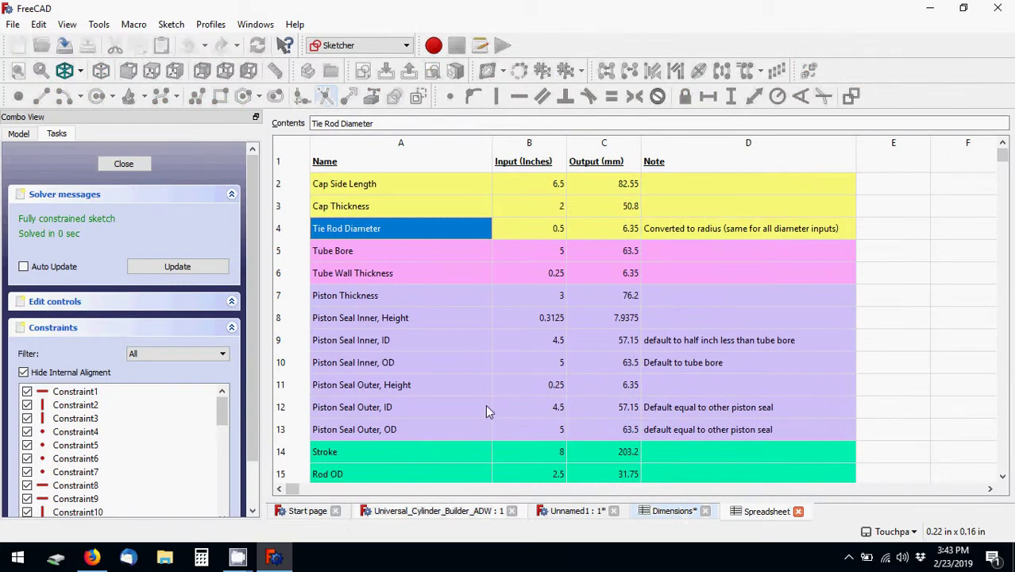
left_click(551, 475)
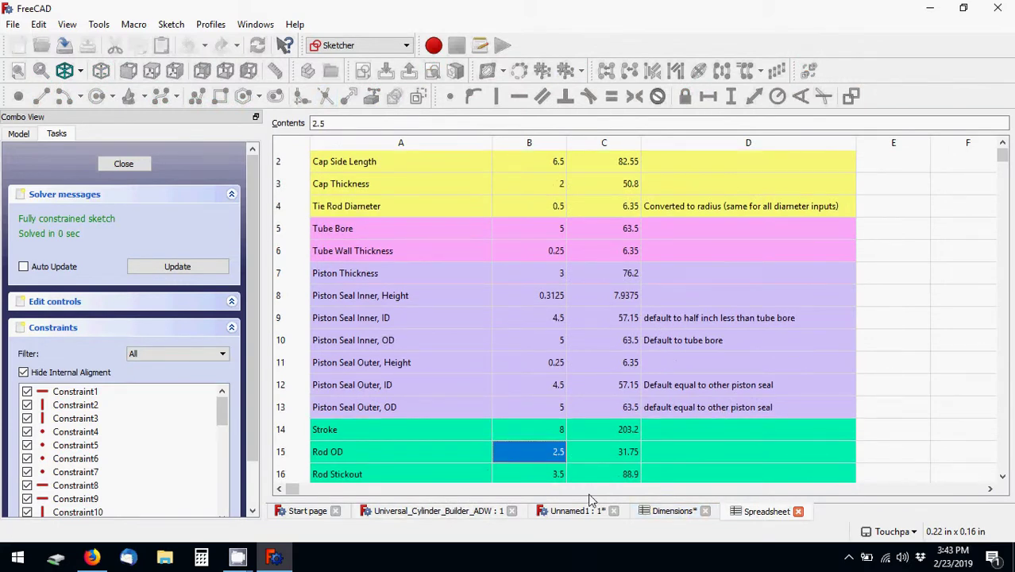
left_click(682, 512)
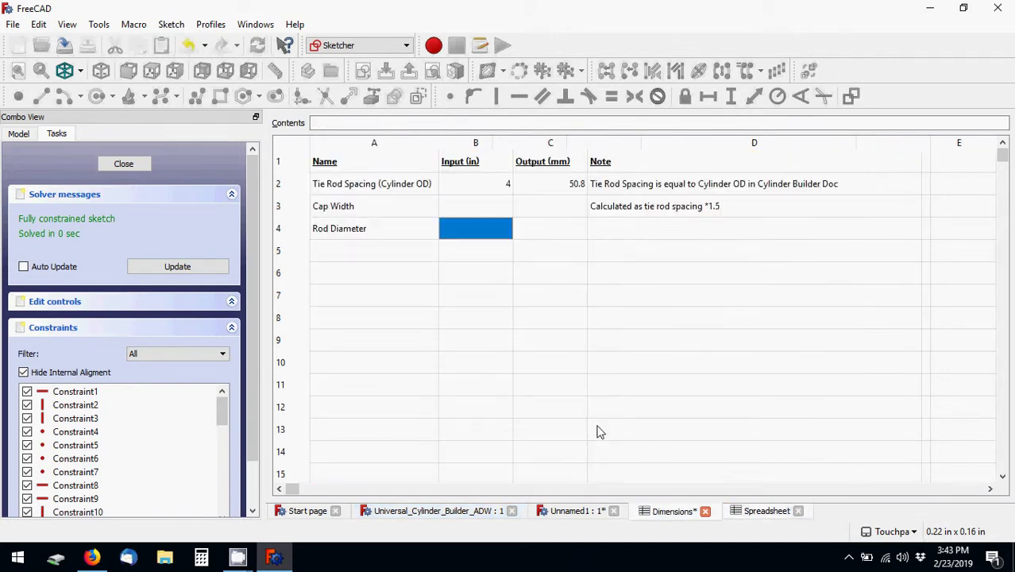
- Give Rod Diameter an input of 2.5 and the unitless formula =B4*25.4/2 in C4
type("2.5")
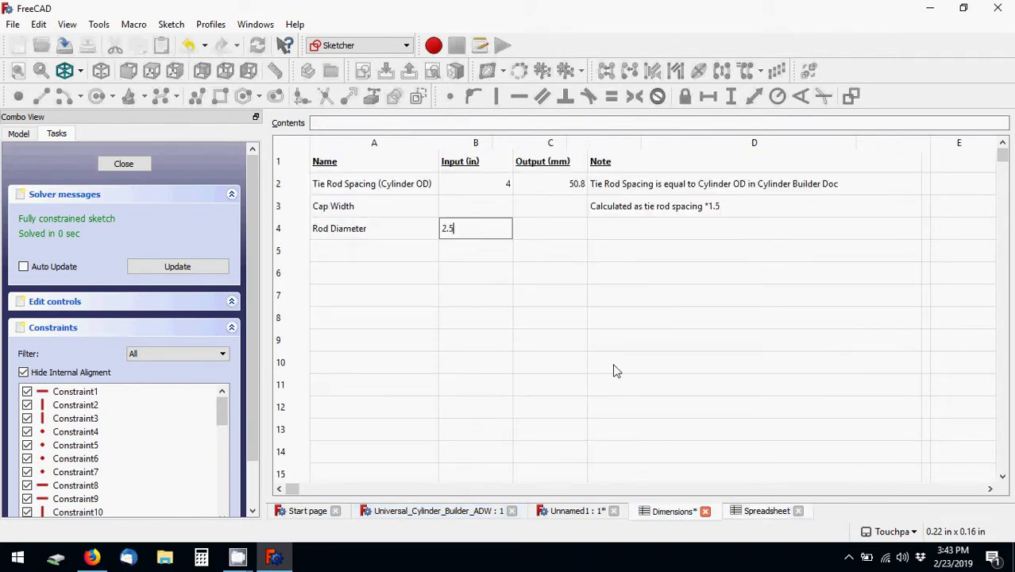
left_click(555, 236)
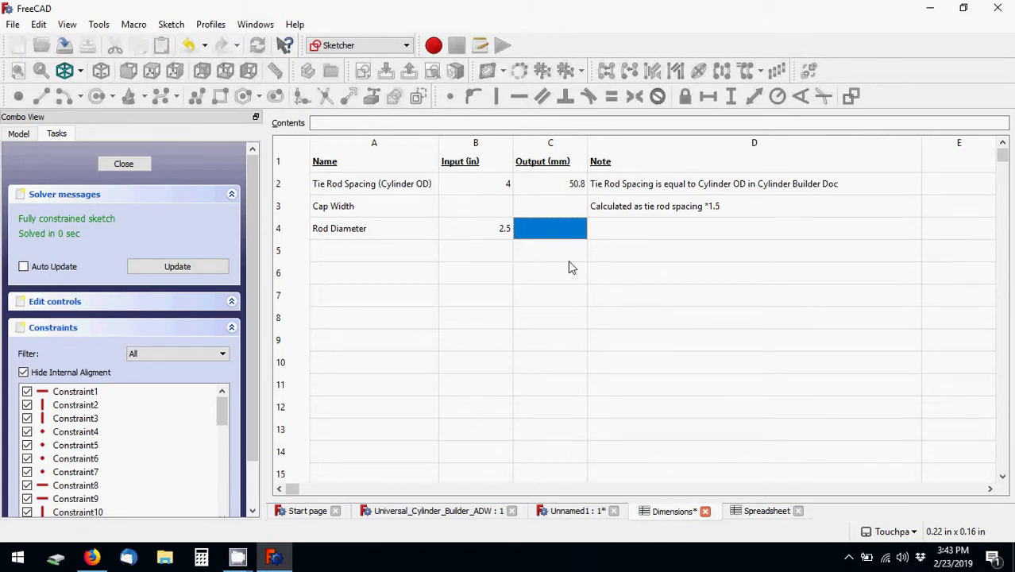
type("=")
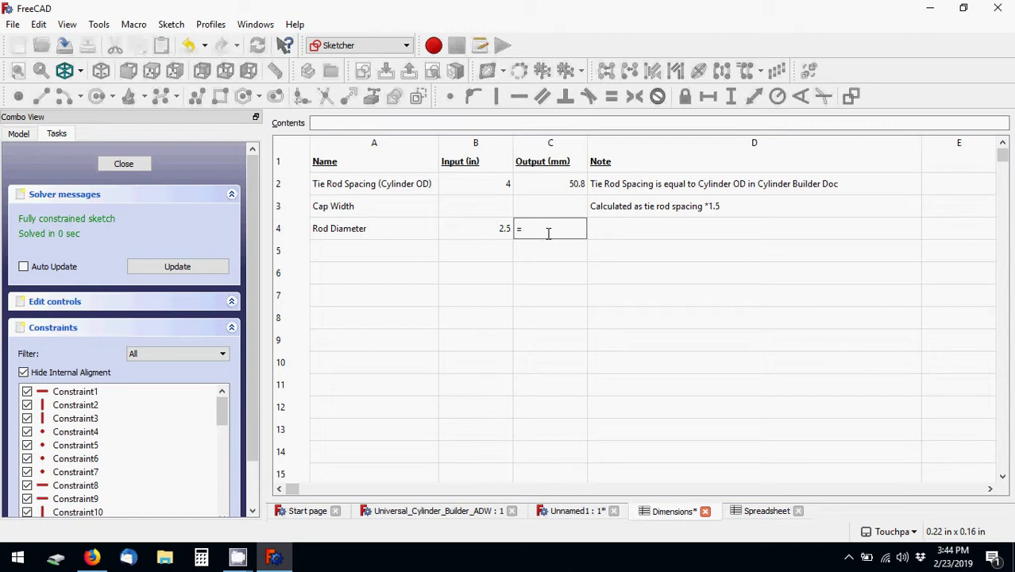
type("B3")
key("BackSpace")
type("4*")
type("25.4mm")
type("/2")
key("Return")
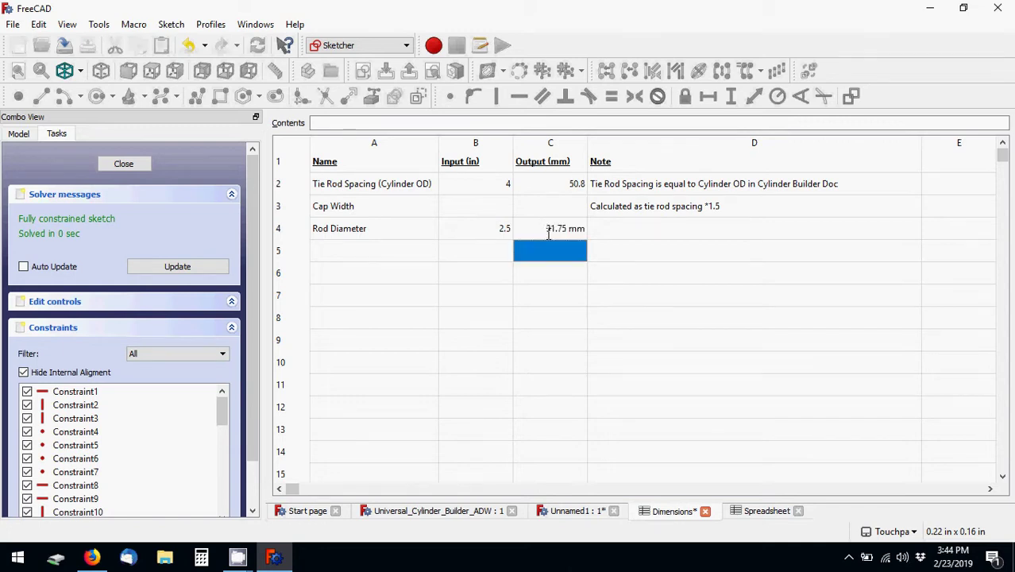
double_click(548, 232)
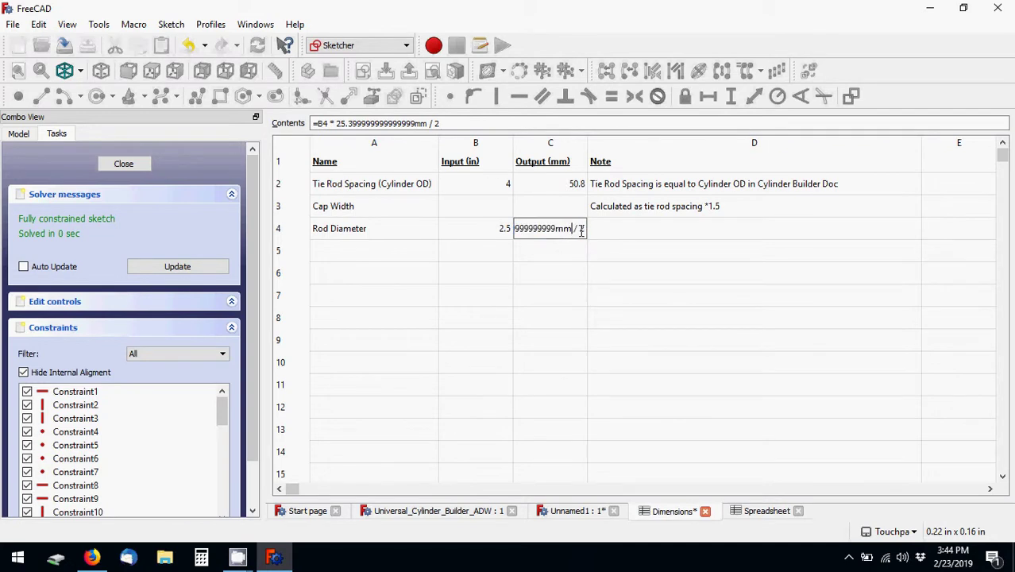
key("BackSpace")
key("BackSpace")
left_click(562, 211)
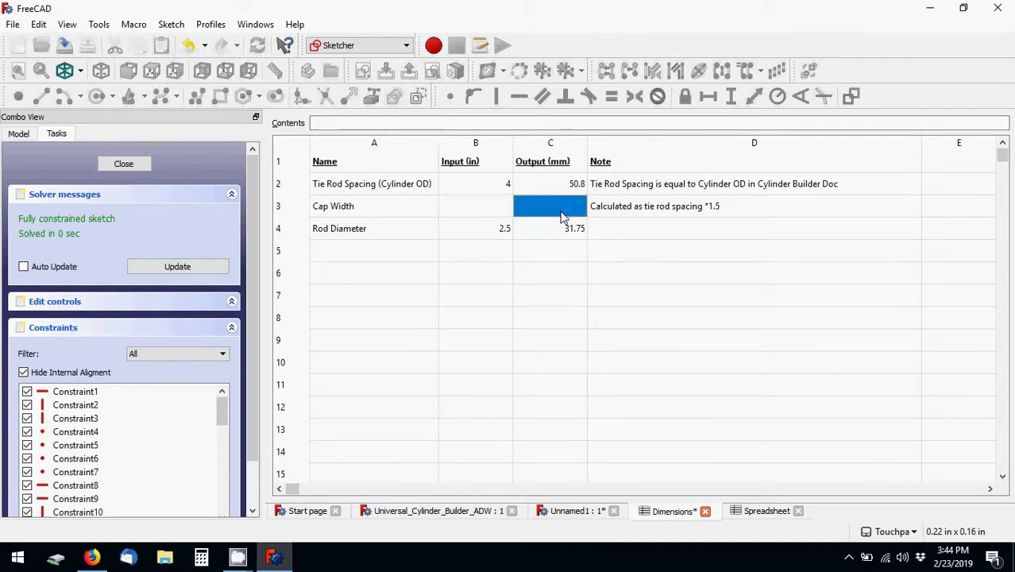
left_click(501, 213)
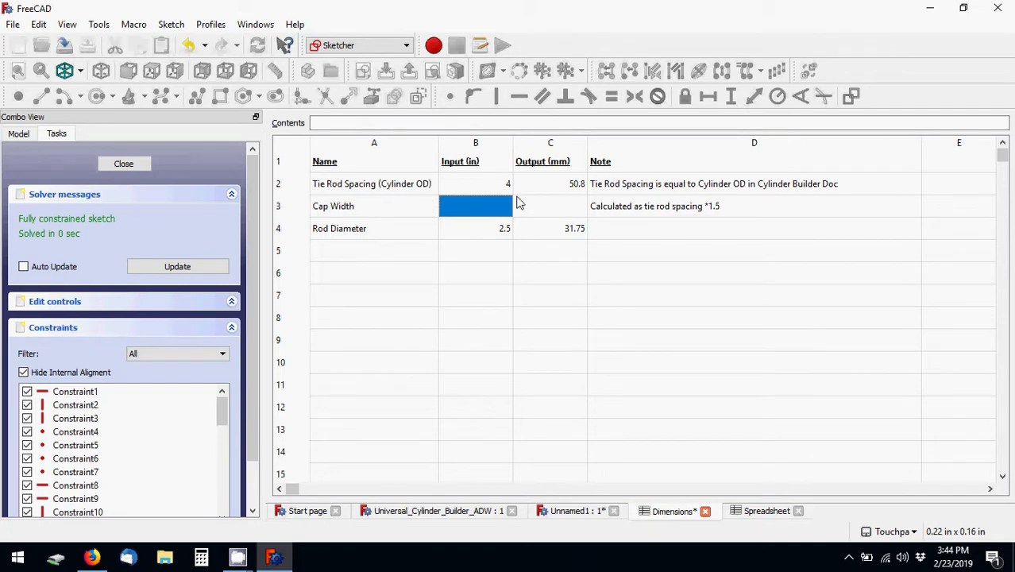
- Set B3 to =B2*1.5 and C3 to =B3*25.4, then inspect C3's formula
type("=")
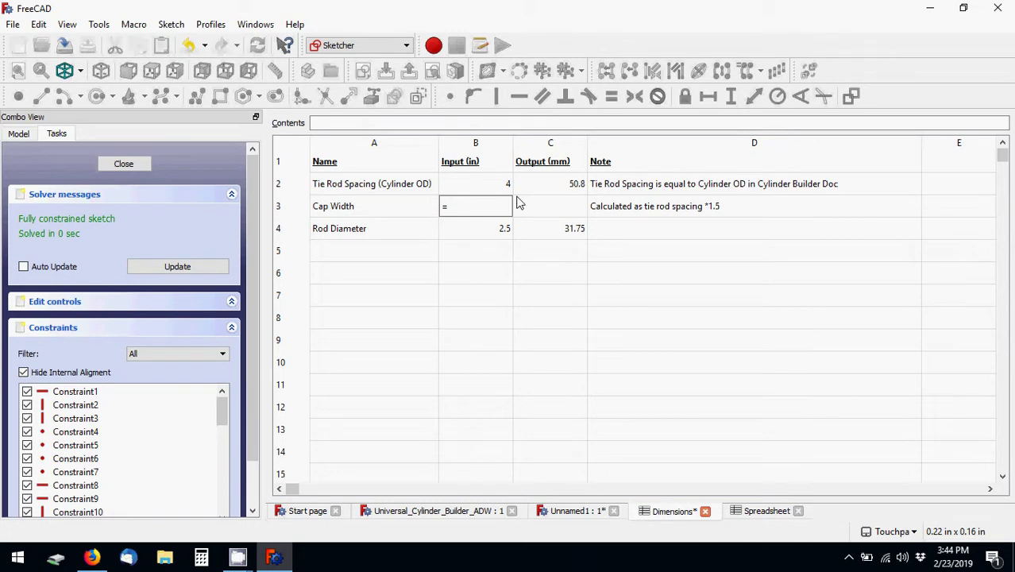
type("B2*")
type("1.5")
key("Return")
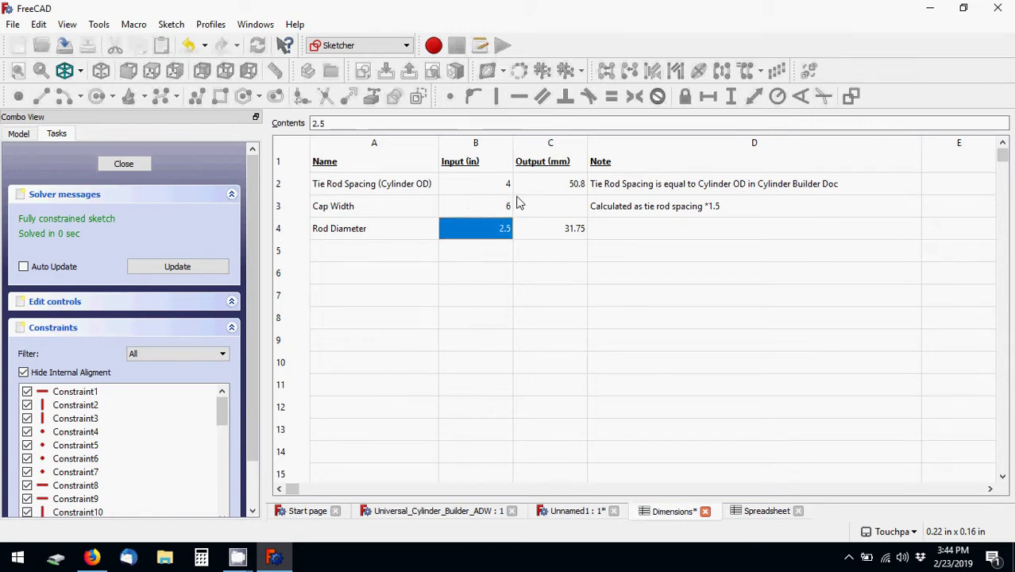
left_click(518, 204)
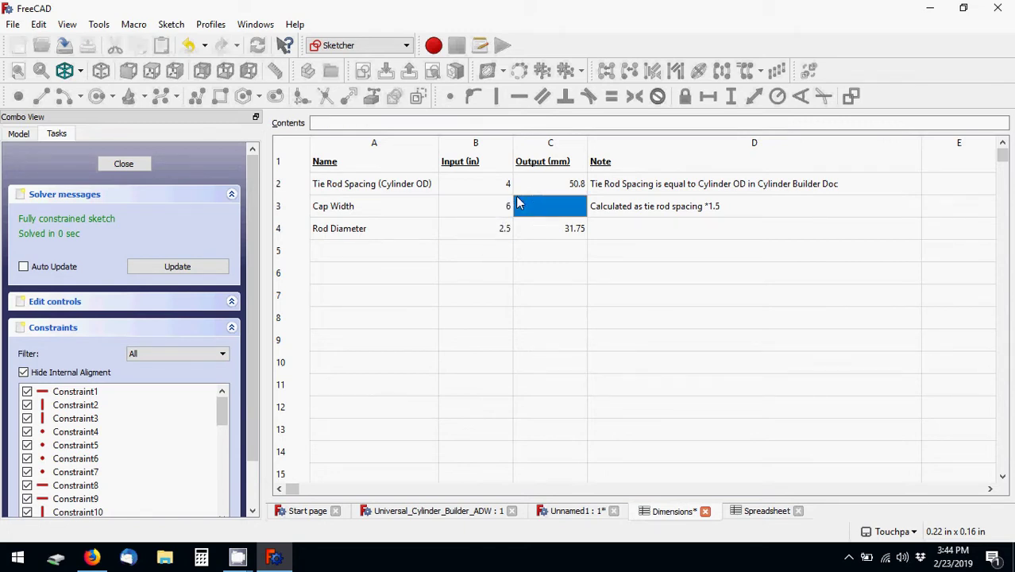
type("=B3*")
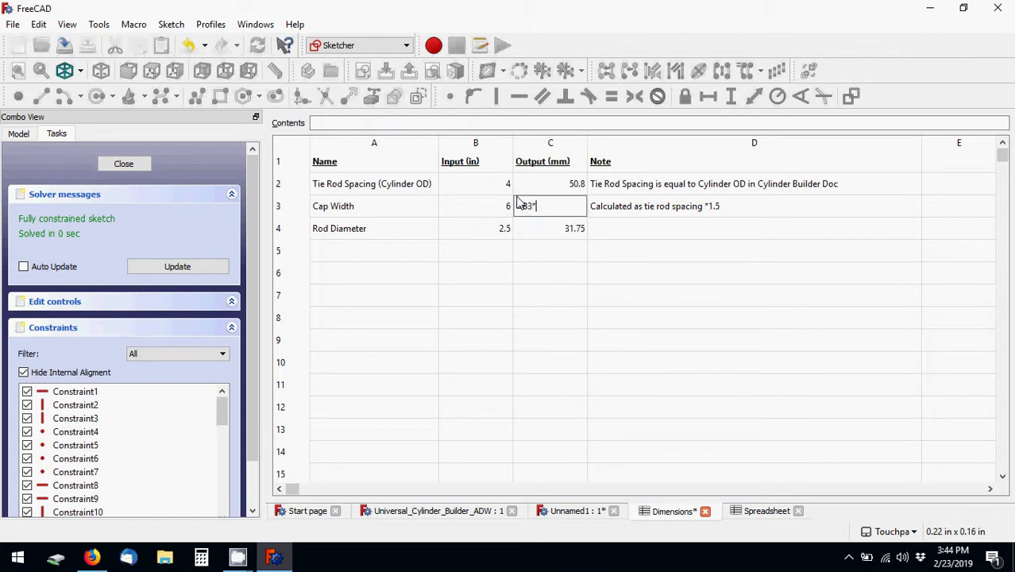
type("25.4")
key("Return")
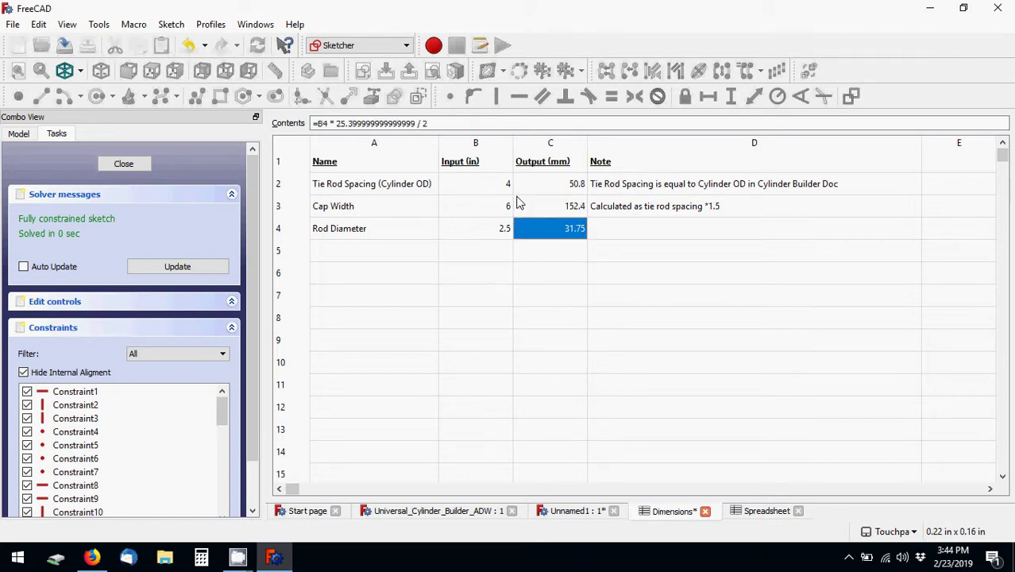
left_click(528, 212)
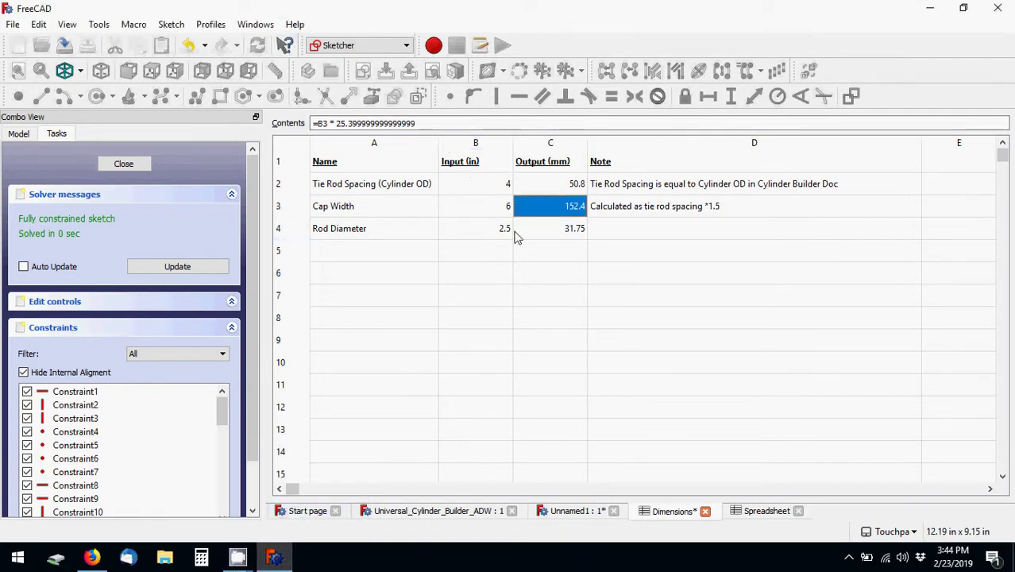
left_click_drag(427, 123, 331, 125)
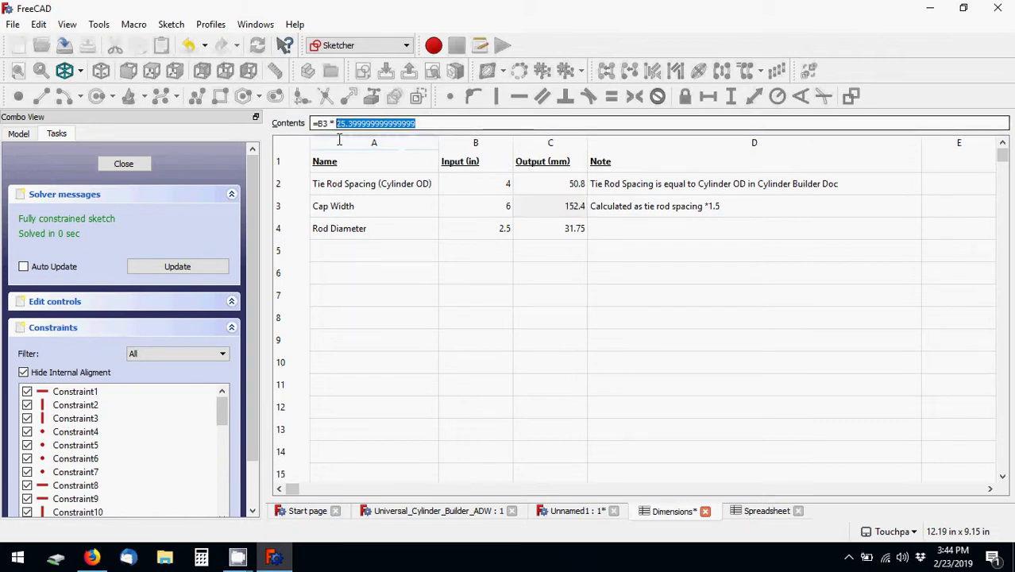
left_click(430, 120)
left_click_drag(444, 119, 339, 135)
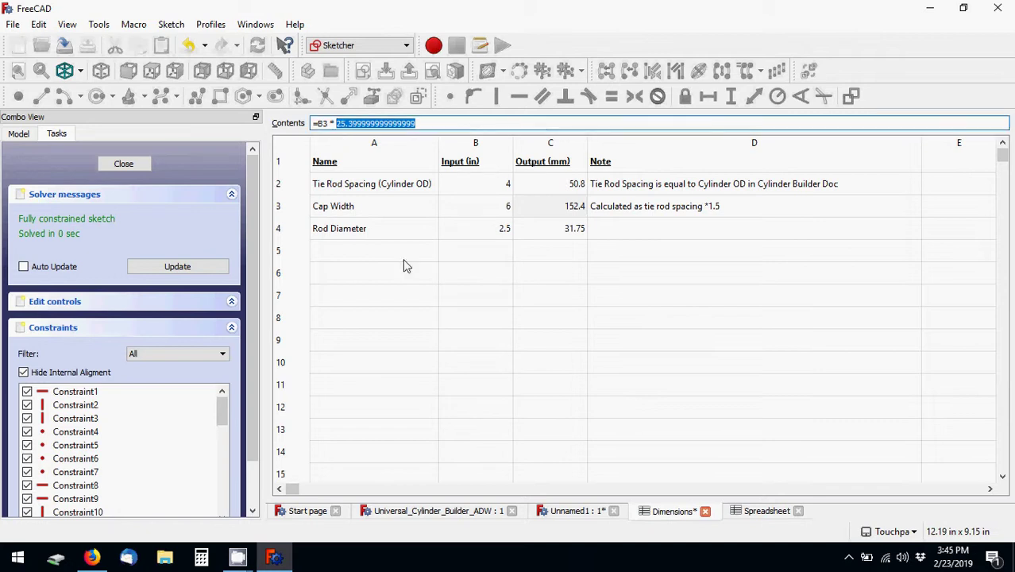
left_click(383, 258)
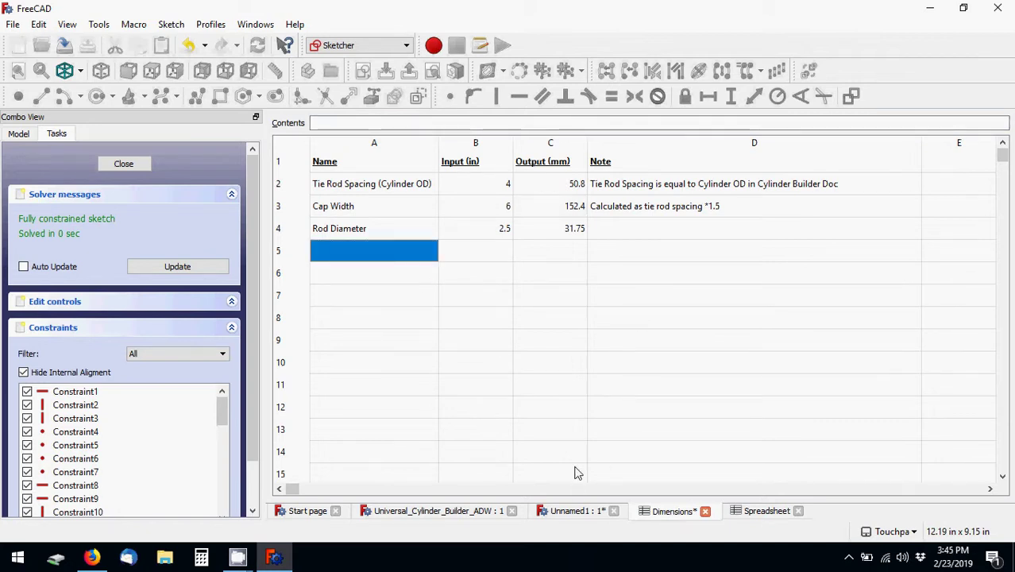
- Close the Sketch010 edit and select output cell C2 (Tie Rod Spacing) in the Dimensions sheet
left_click(575, 512)
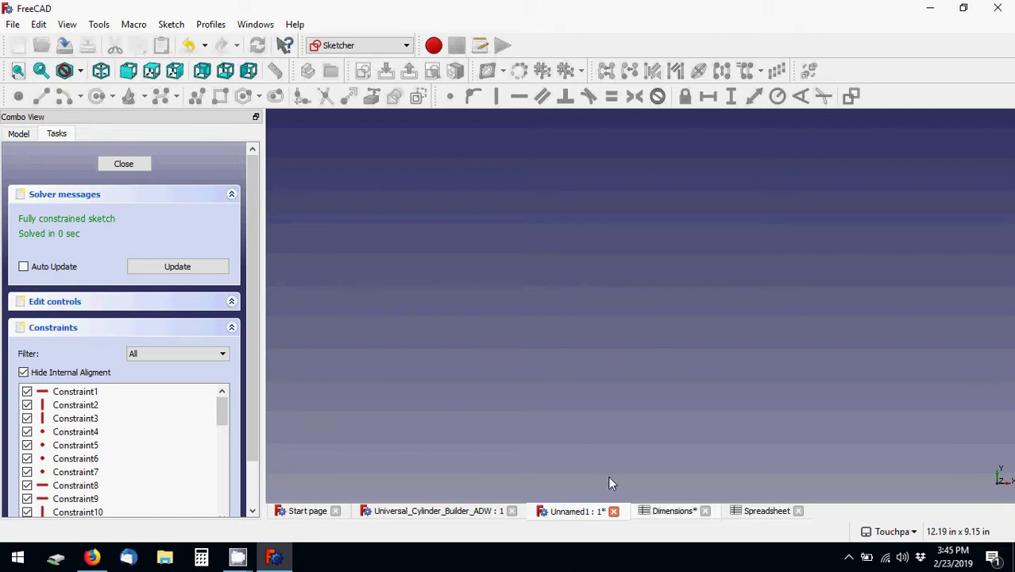
left_click(665, 510)
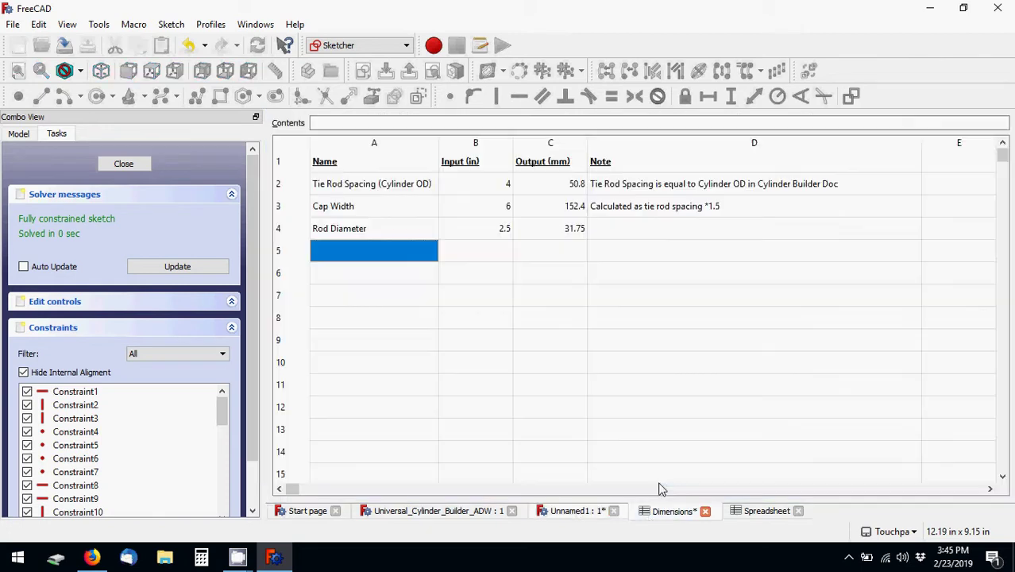
left_click(547, 179)
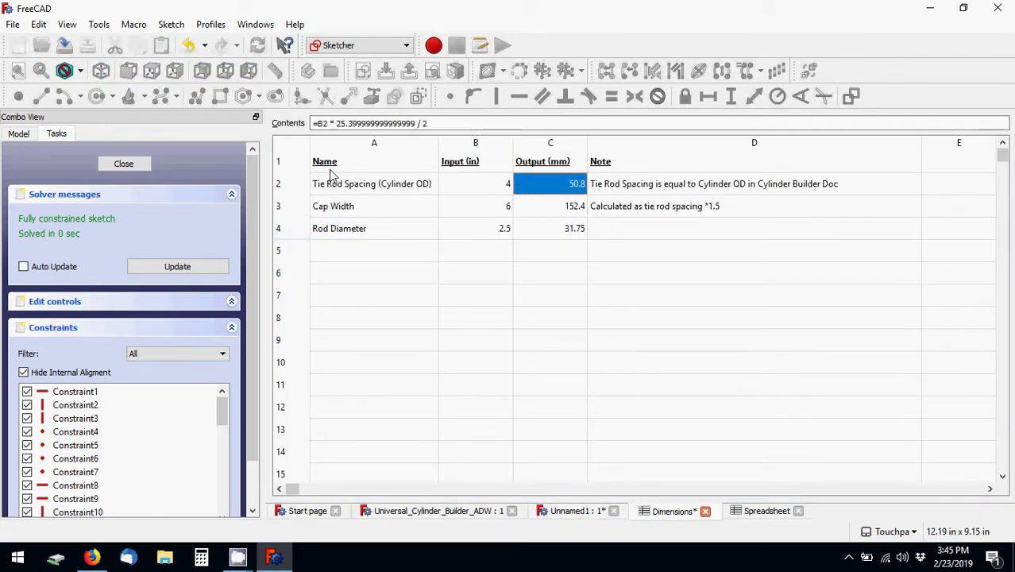
left_click(141, 164)
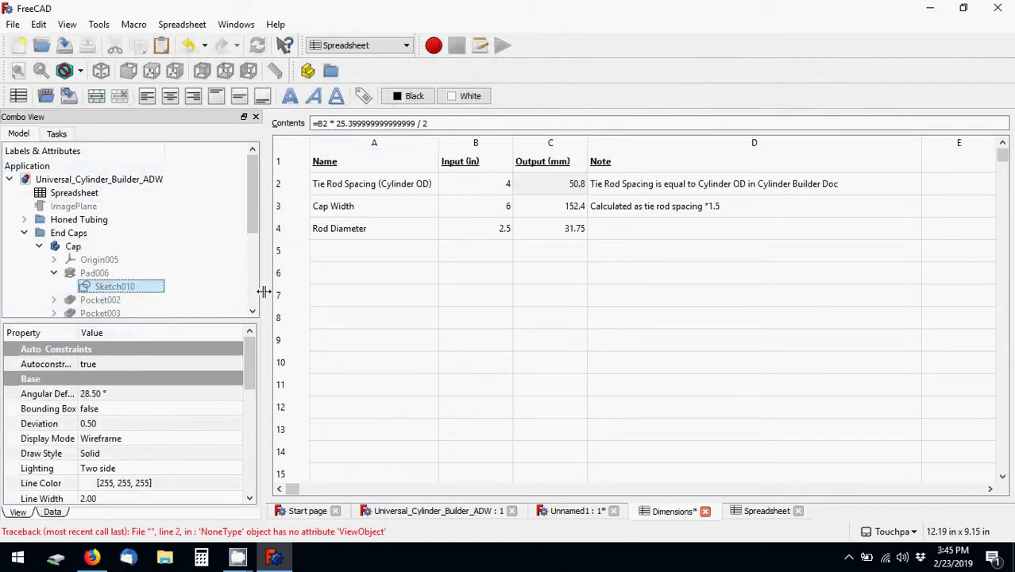
left_click(560, 176)
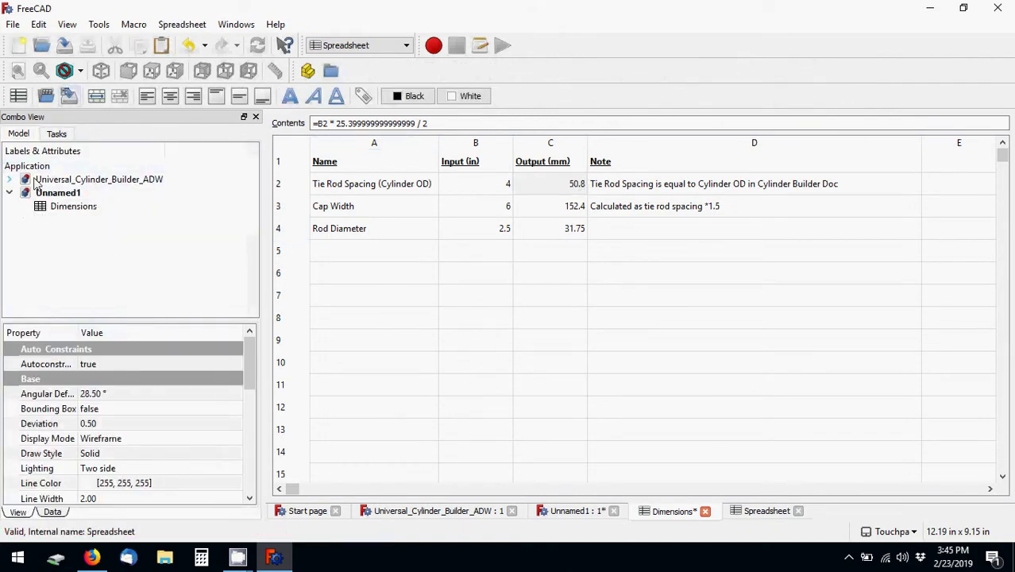
left_click(561, 183)
- Give cell C2 the alias TieRodSpacing in its Cell properties Alias tab
left_click(363, 96)
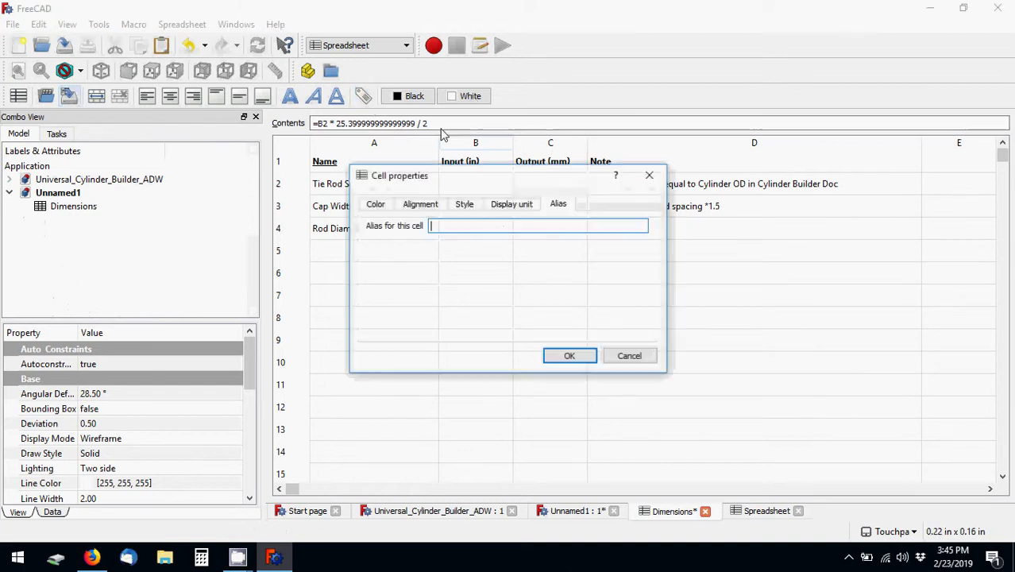
left_click_drag(520, 178, 554, 288)
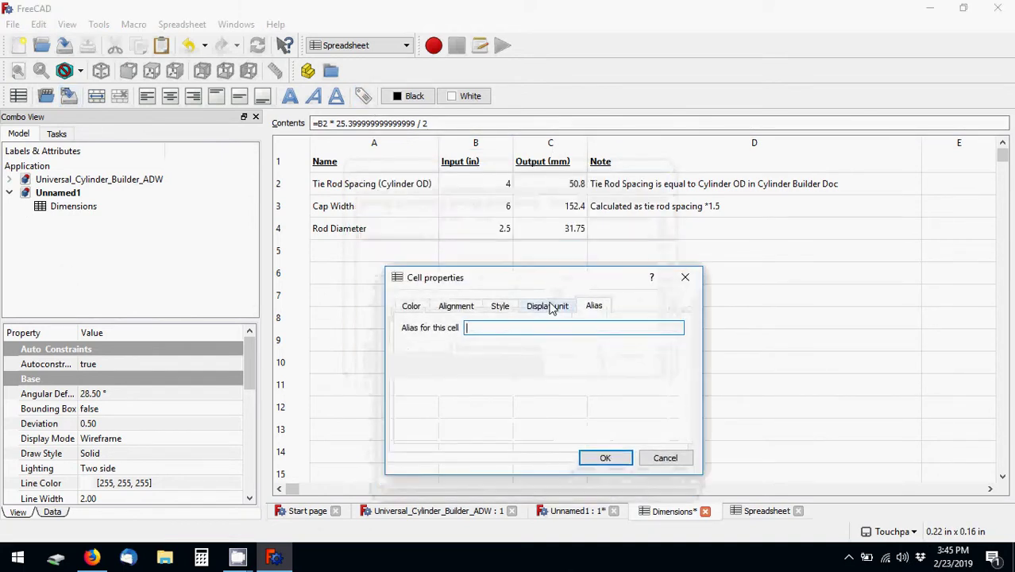
type("Tie")
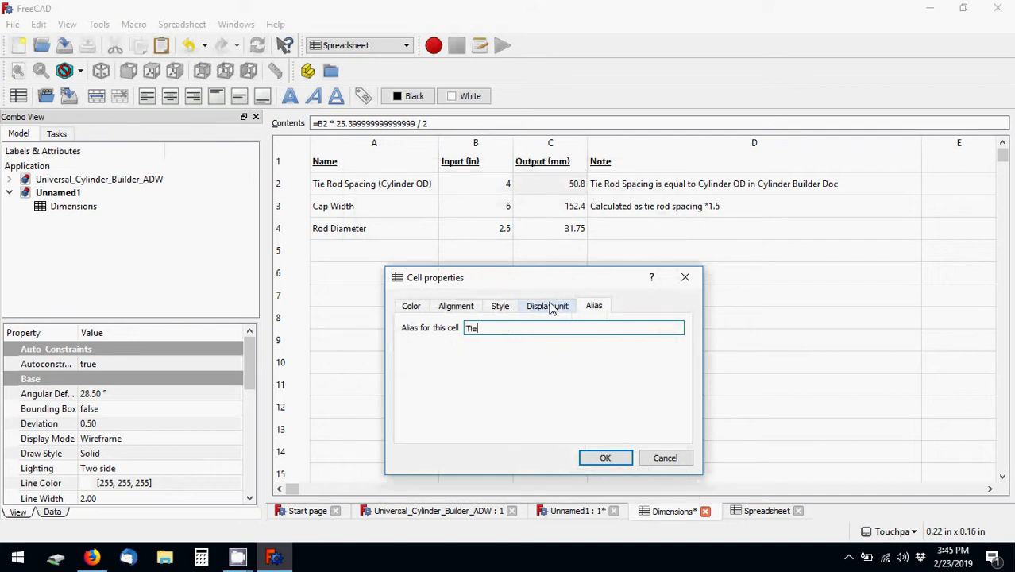
type("RodSpacing")
key("Return")
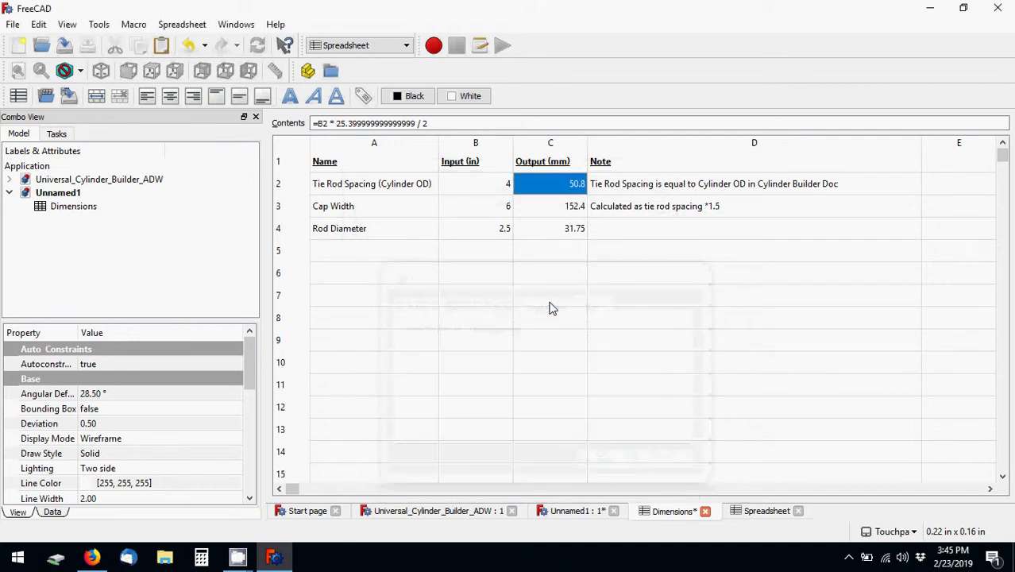
- Give the Cap Width output cell C3 the alias CapWidth
left_click(569, 211)
right_click(569, 208)
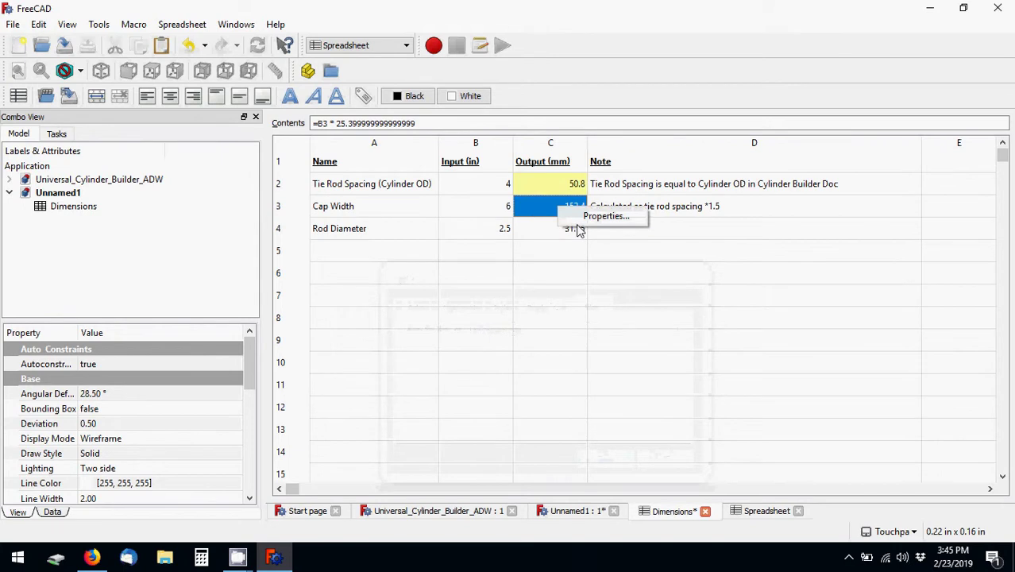
left_click(580, 215)
left_click(557, 204)
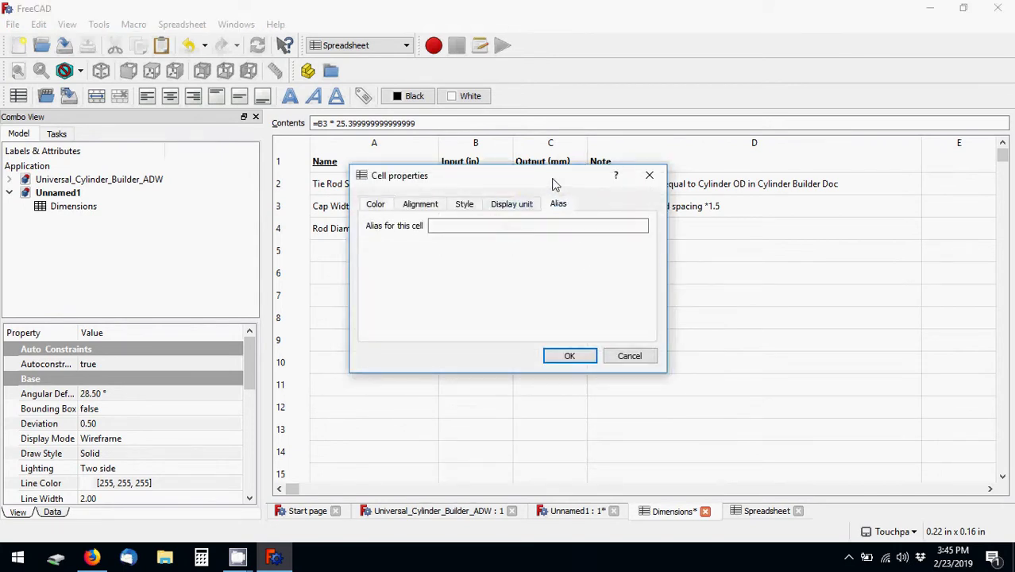
left_click_drag(553, 180, 579, 252)
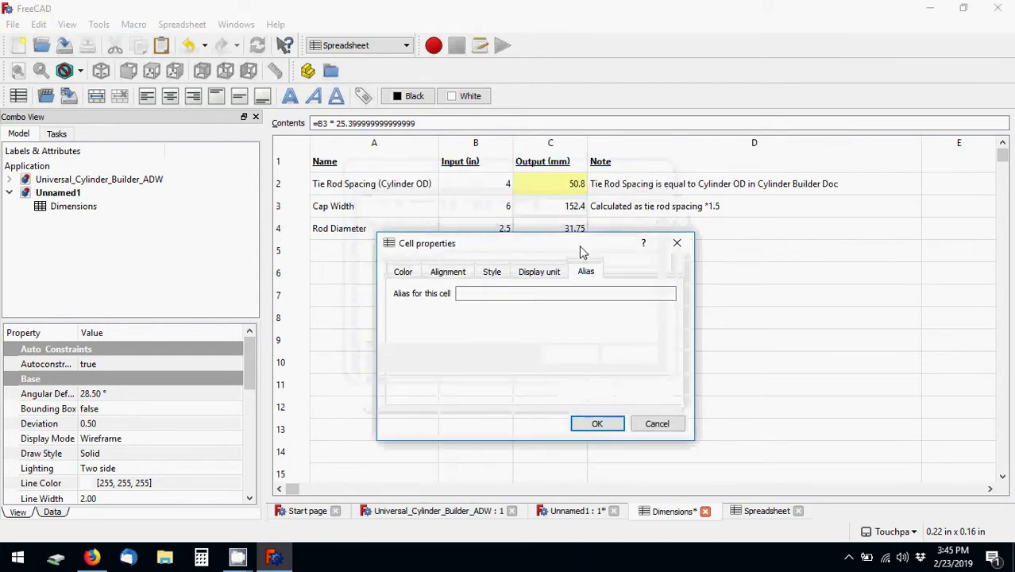
left_click(560, 294)
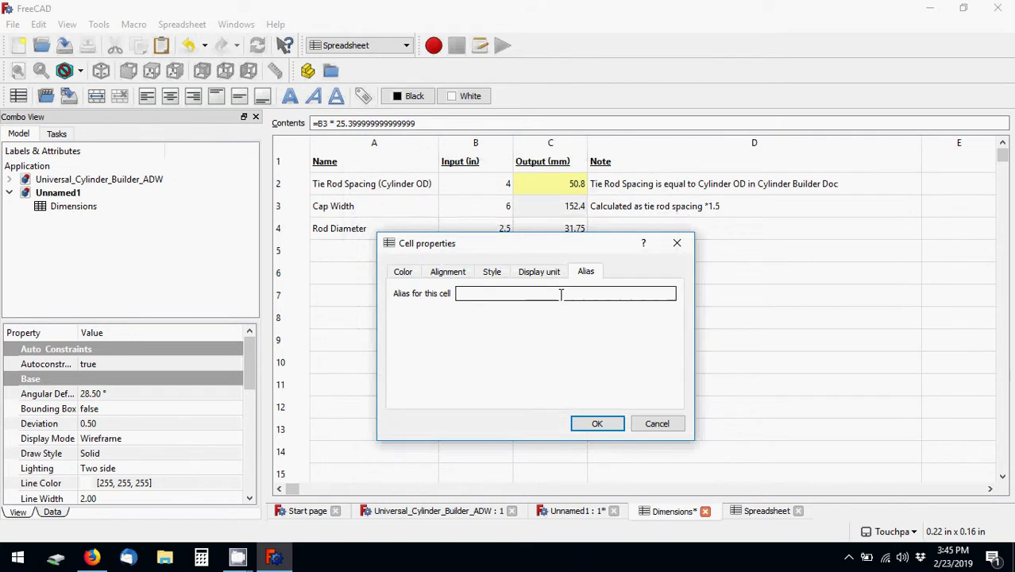
type("Cap ")
type("Width")
key("Return")
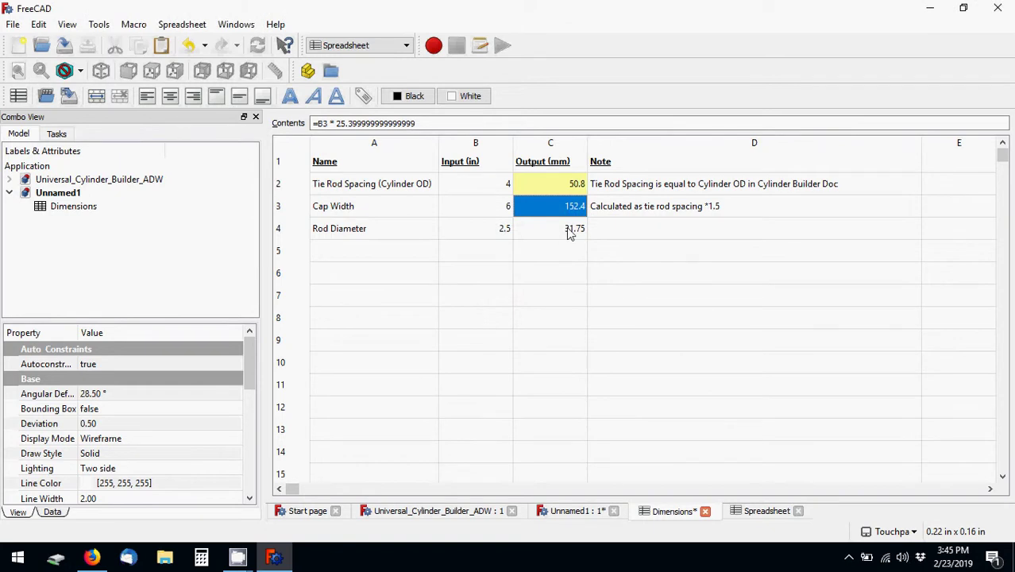
- Give the Rod Diameter output cell C4 (31.75) the alias RodDiam
left_click(568, 230)
right_click(569, 230)
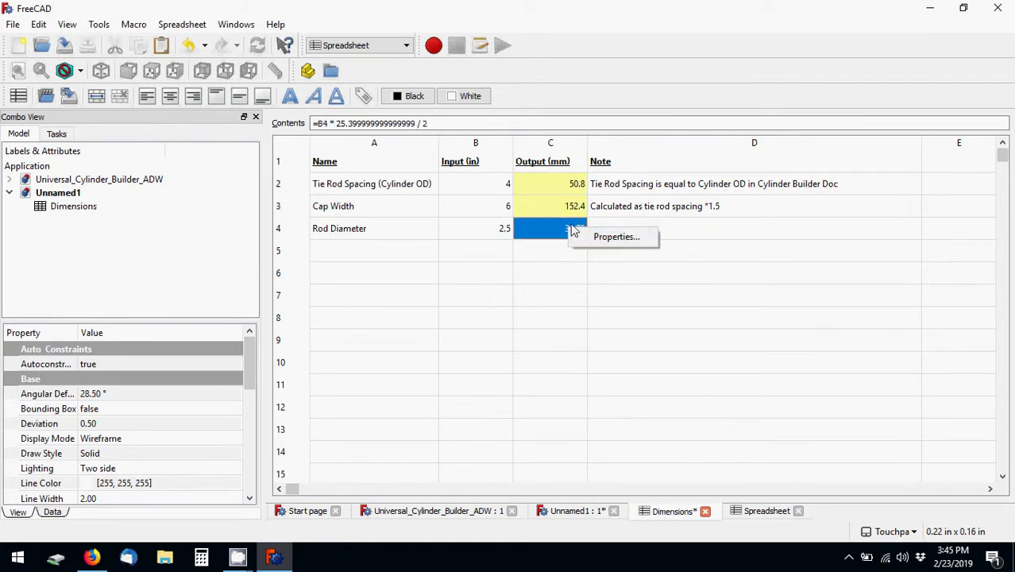
left_click(588, 237)
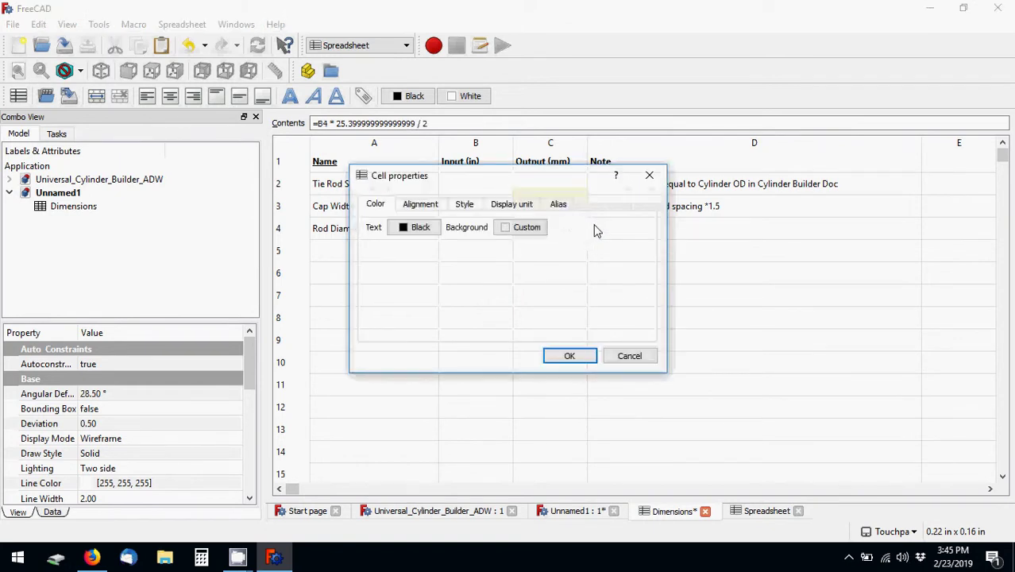
left_click(548, 205)
type("Ro")
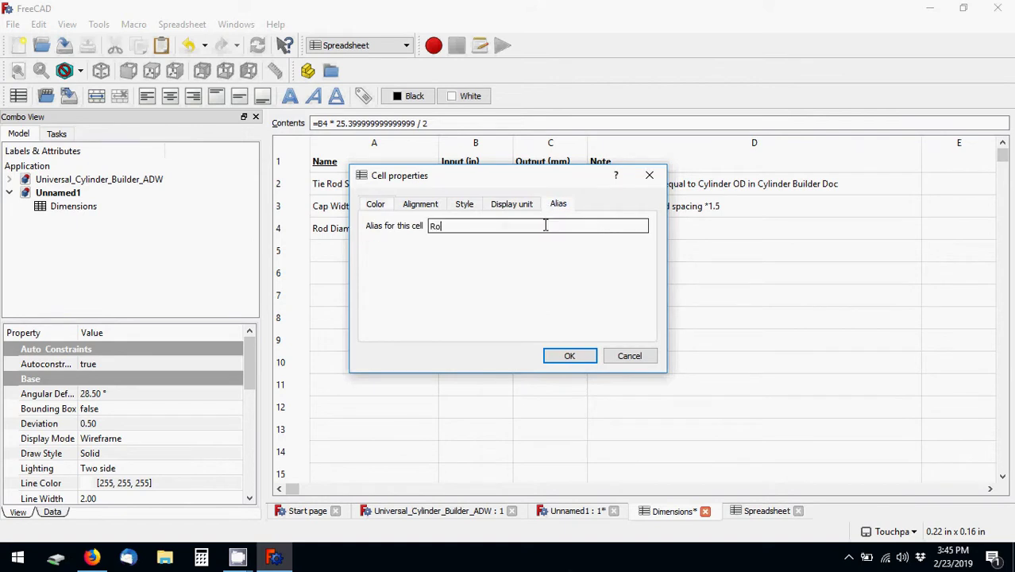
type("dDiam")
key("Return")
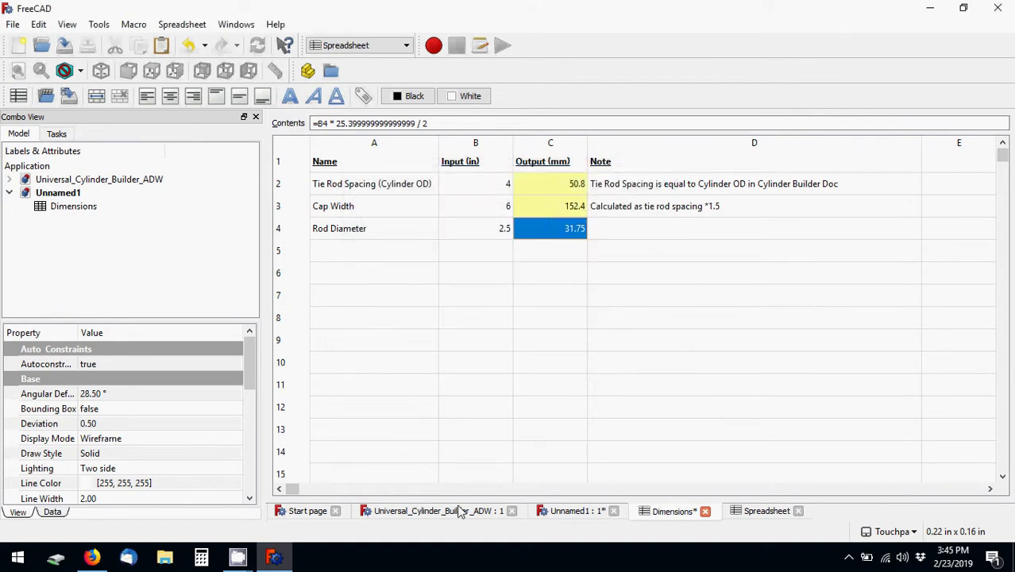
left_click(533, 251)
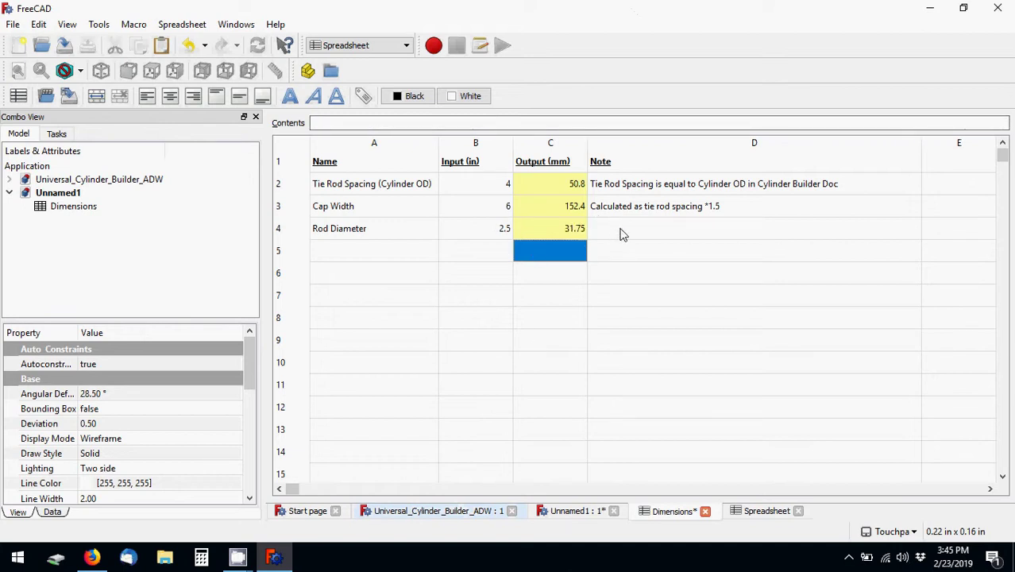
- Enter 'Export as diameter' in D4, then revise it to read 'Export as radius'
left_click(621, 235)
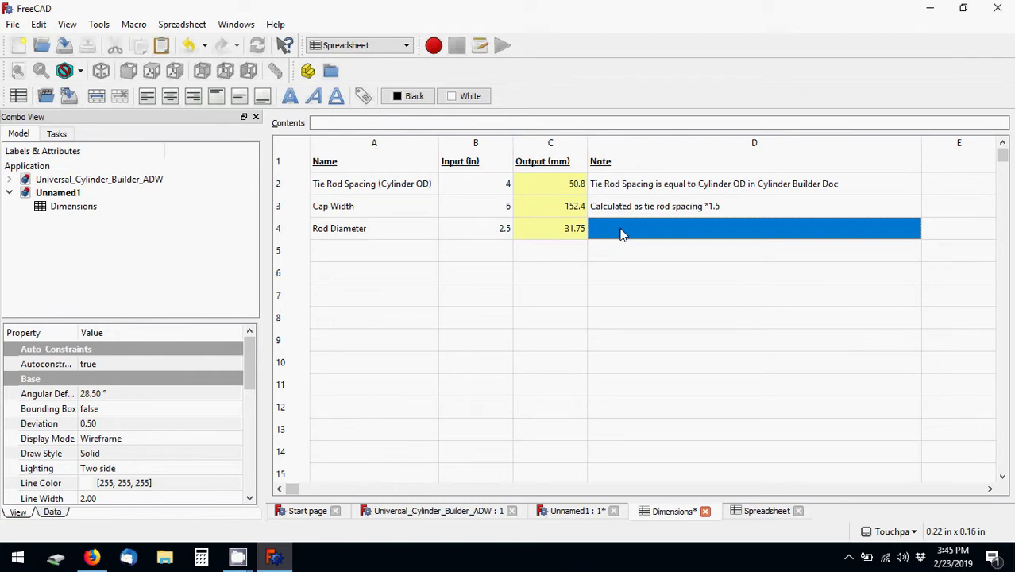
type("Export")
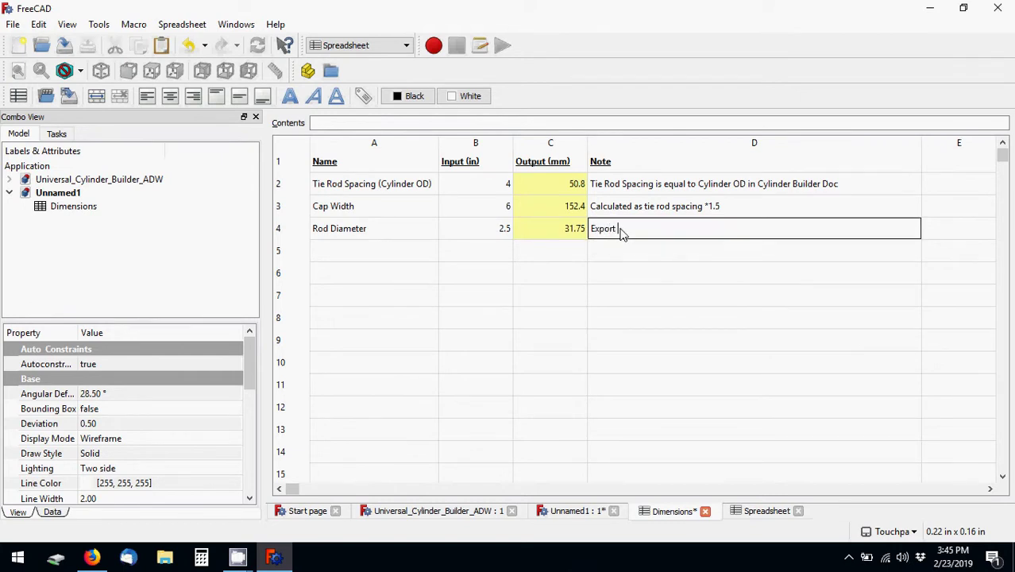
type(" as diameter")
key("Return")
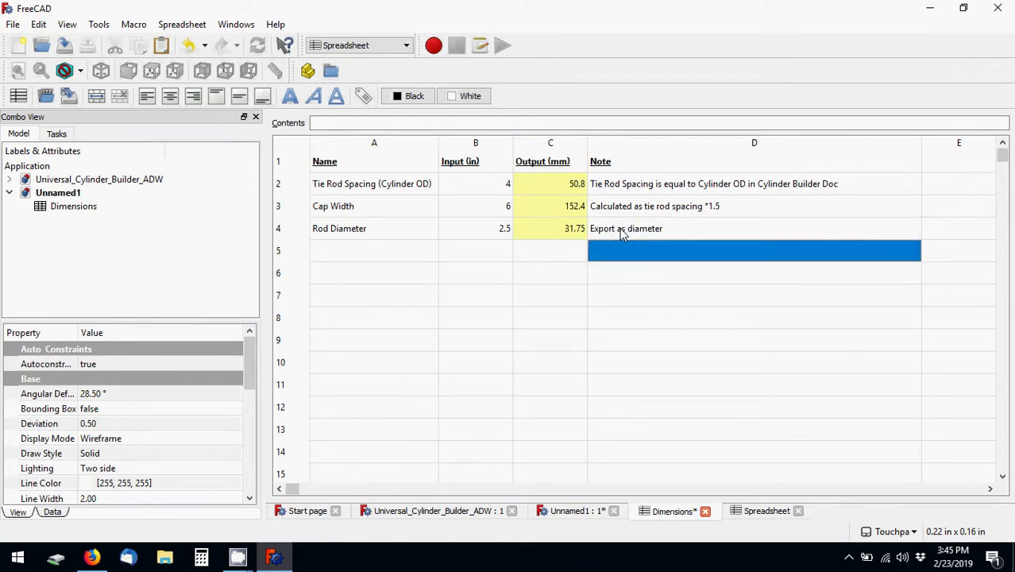
left_click(720, 236)
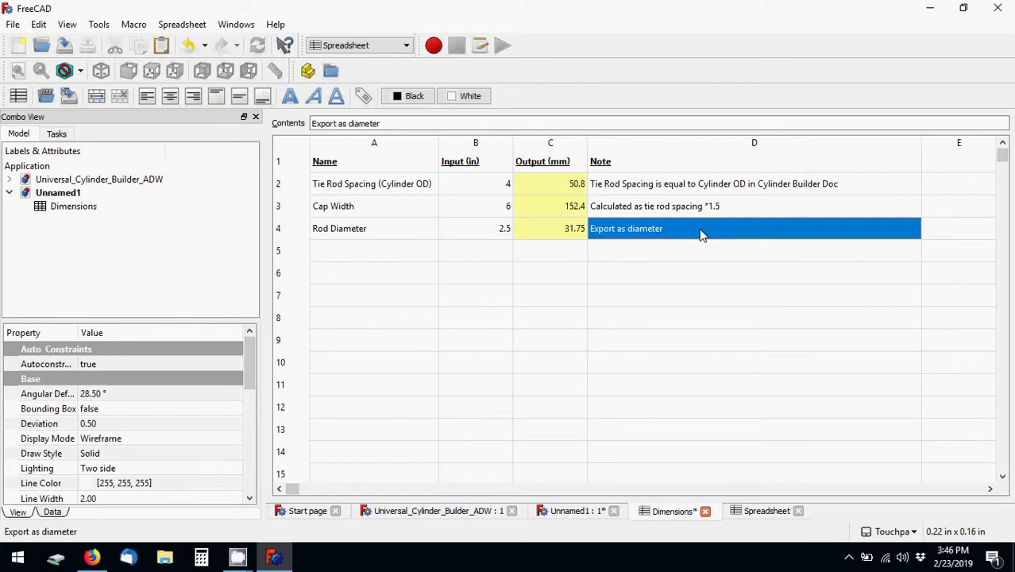
double_click(688, 228)
double_click(650, 228)
type("rad")
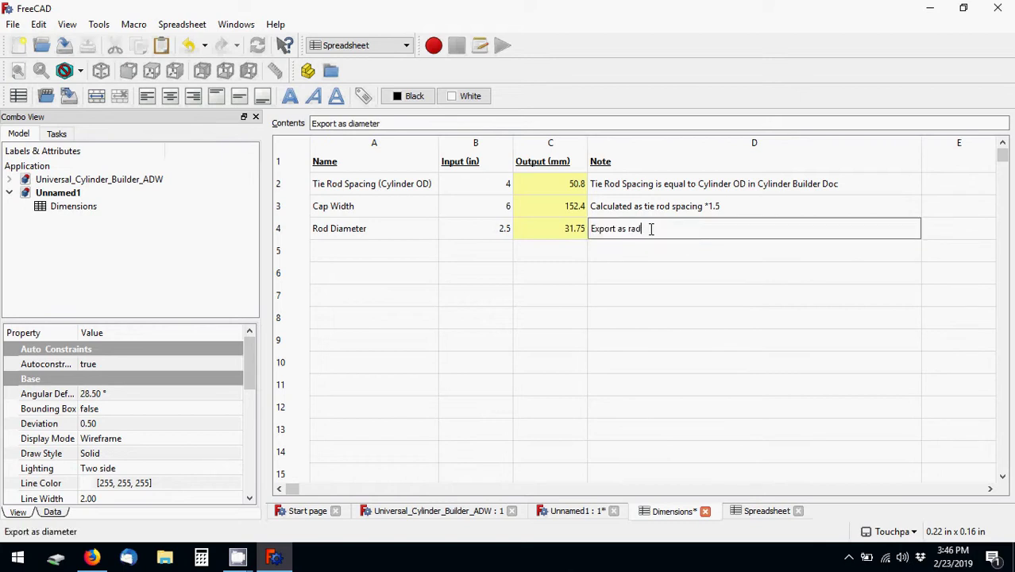
type("ius")
key("Return")
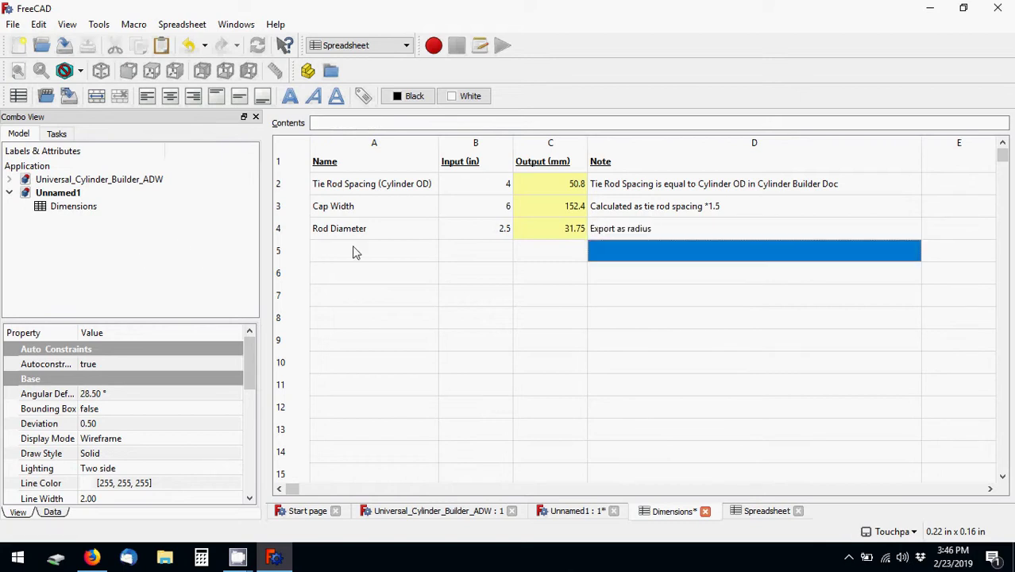
left_click(355, 251)
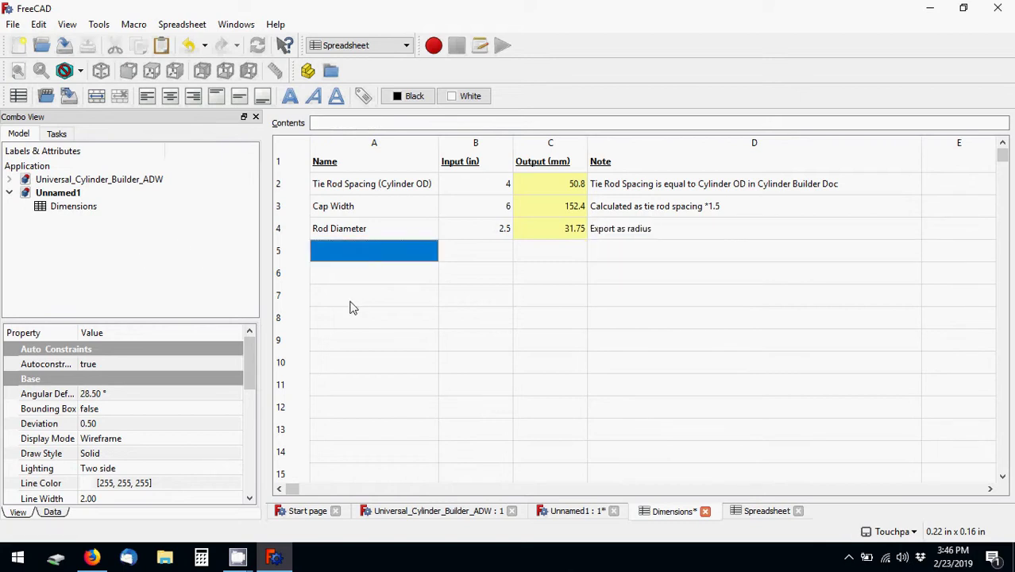
- Save the Unnamed1 document as Fixture in the Desktop folder with Save As
left_click(596, 512)
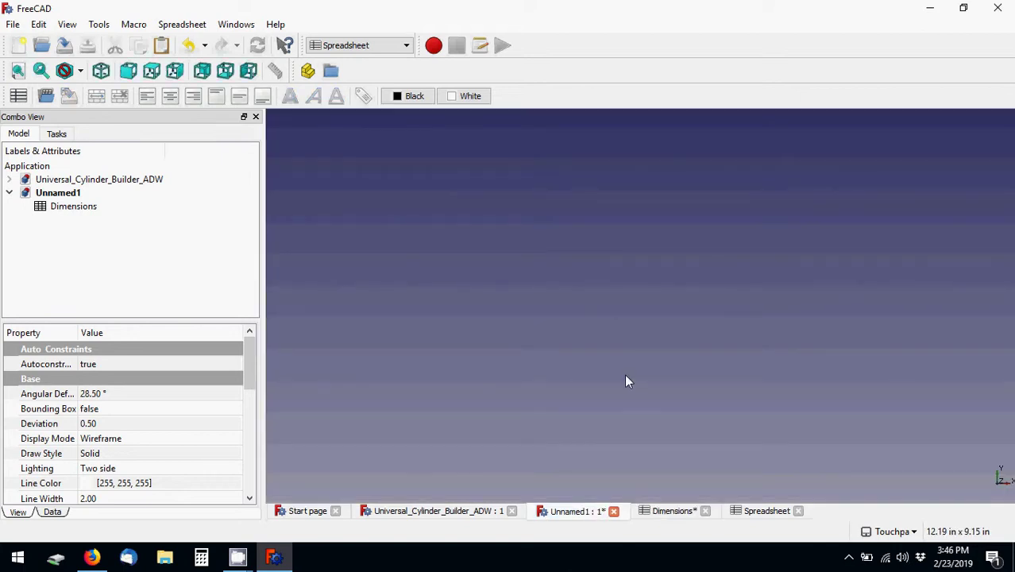
key("ctrl+shift+s")
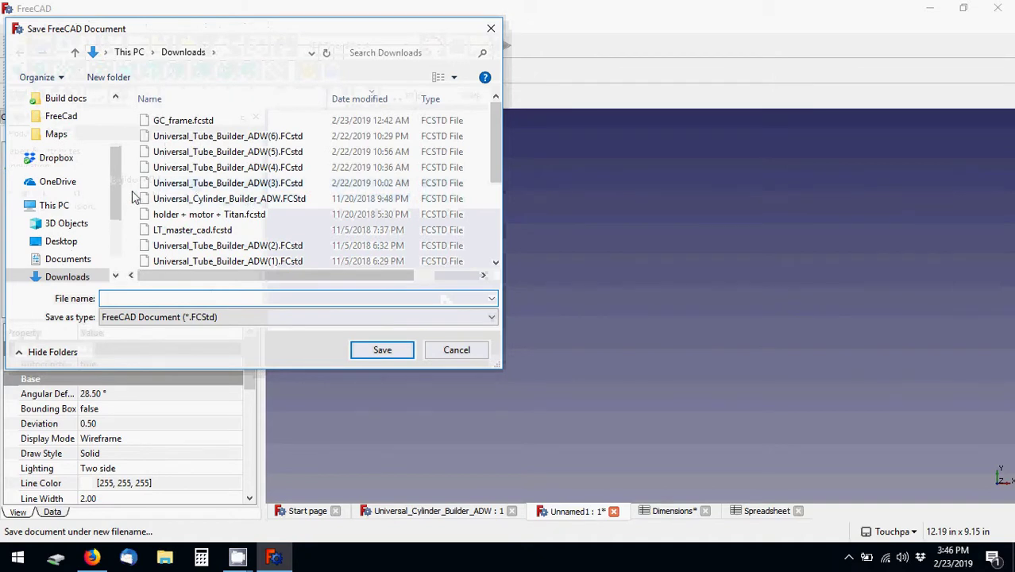
scroll(111, 171, "up", 2)
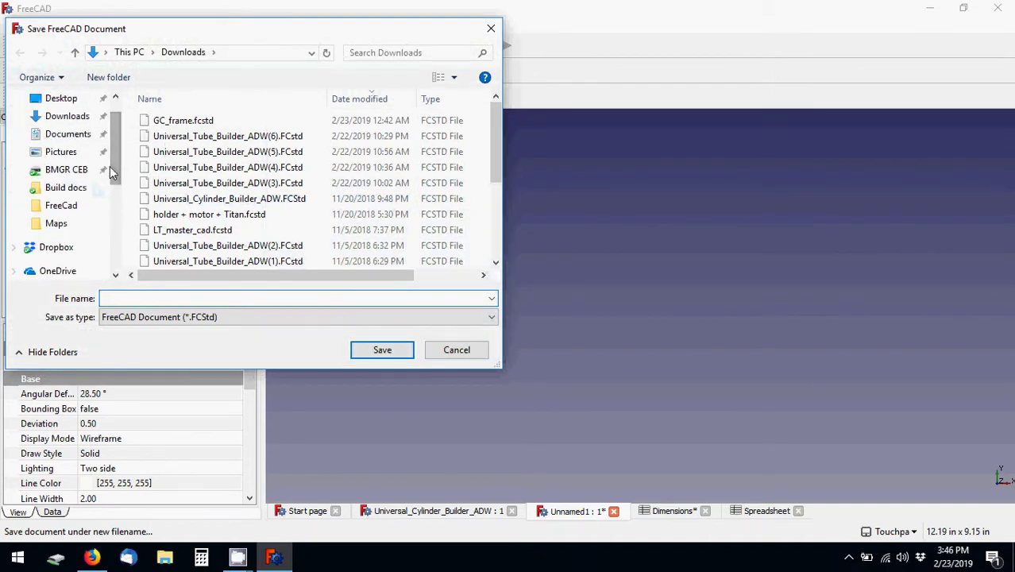
left_click(62, 97)
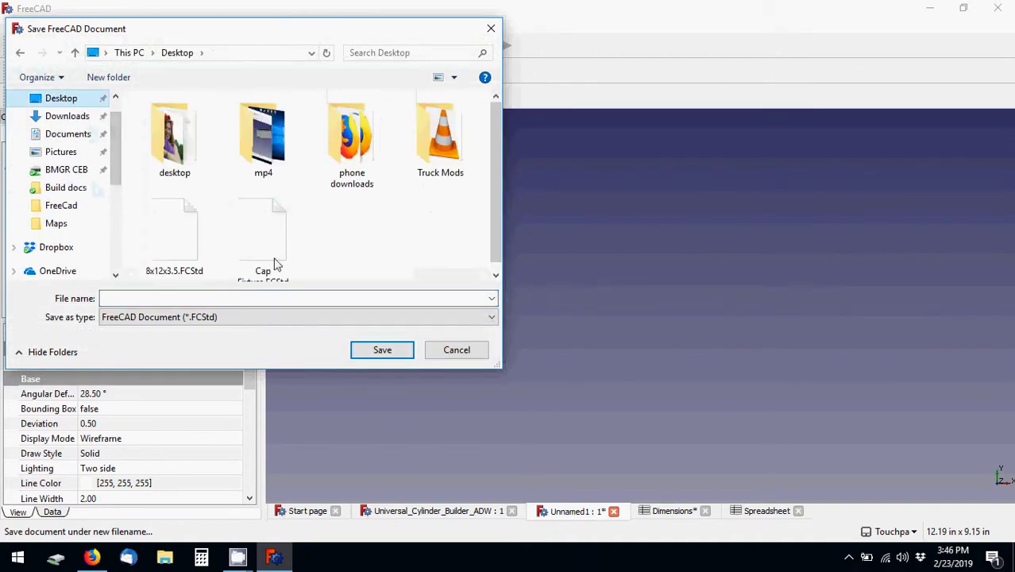
left_click(244, 296)
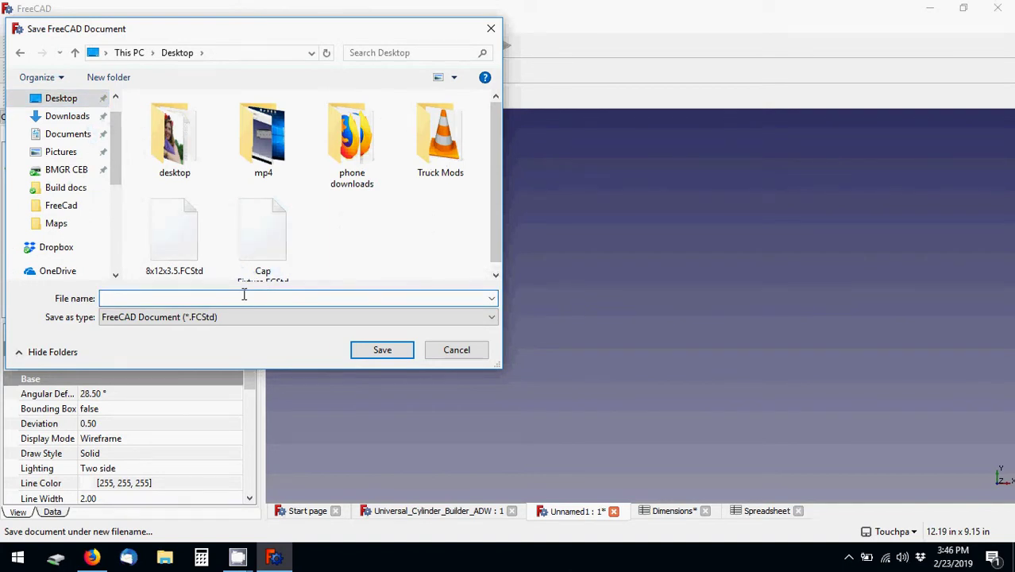
type("Fixture")
key("Return")
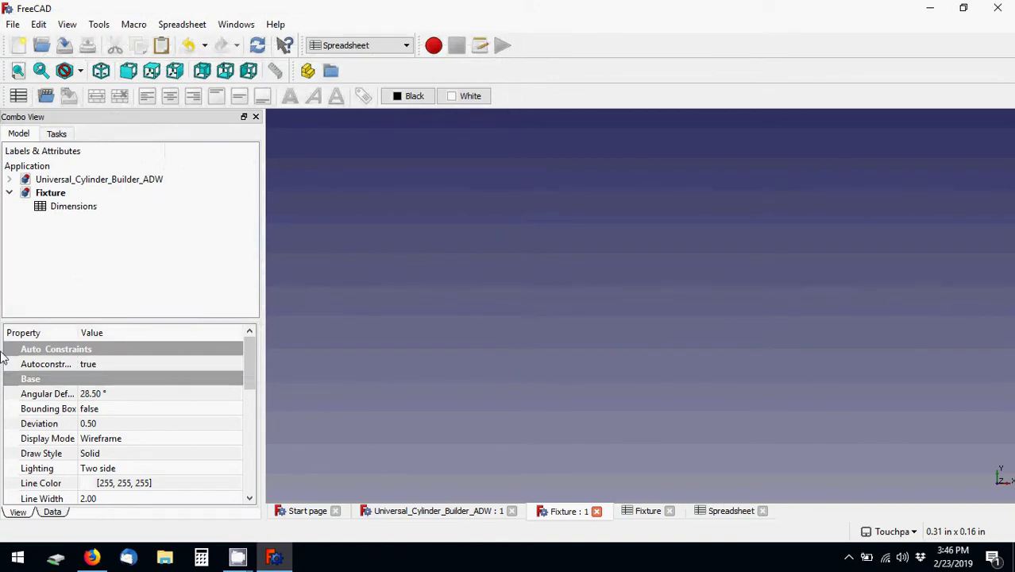
- Go through the Sketcher workbench, then activate Part Design with the Fixture document selected
left_click(58, 222)
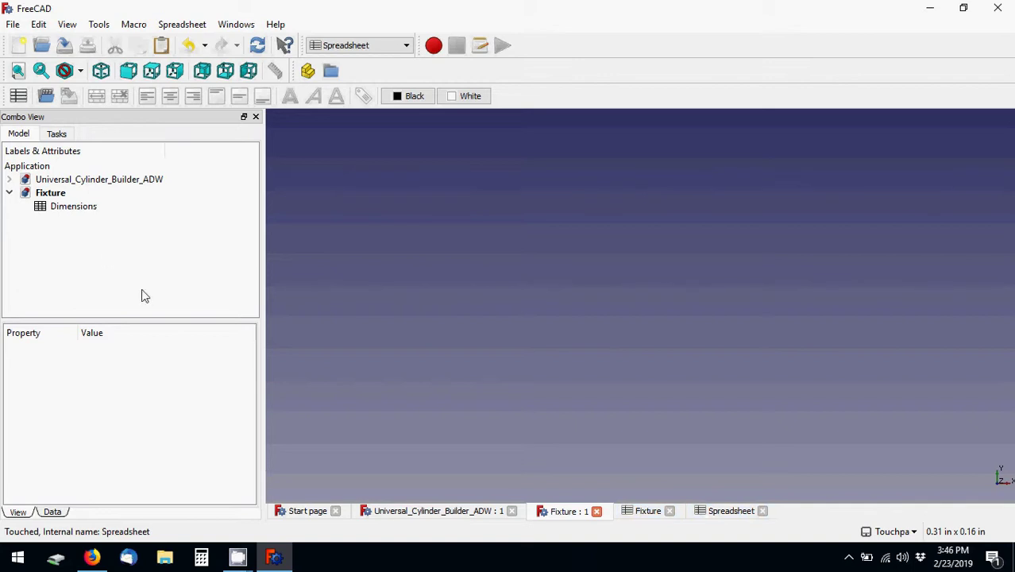
left_click(357, 46)
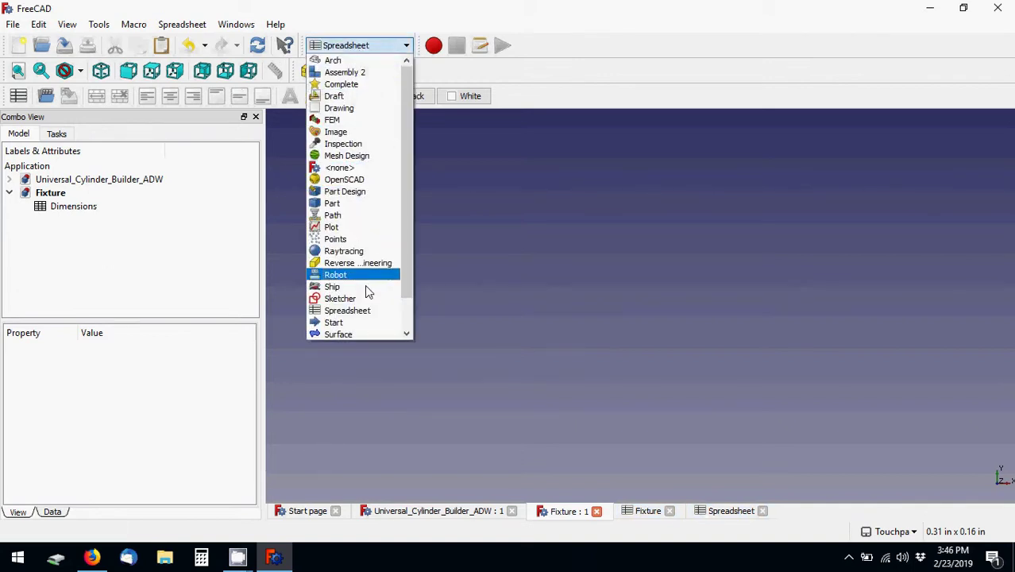
left_click(361, 298)
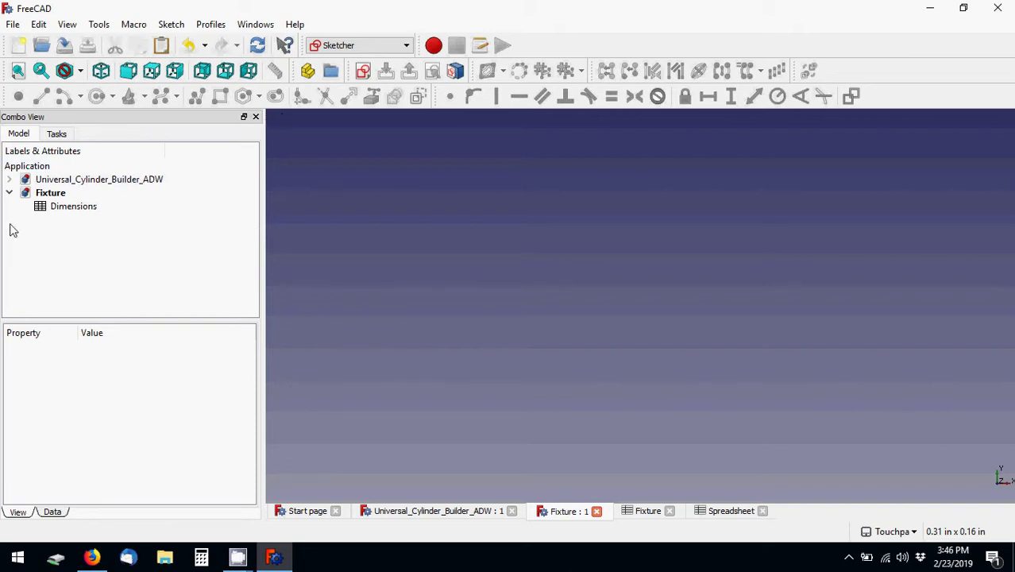
left_click(47, 194)
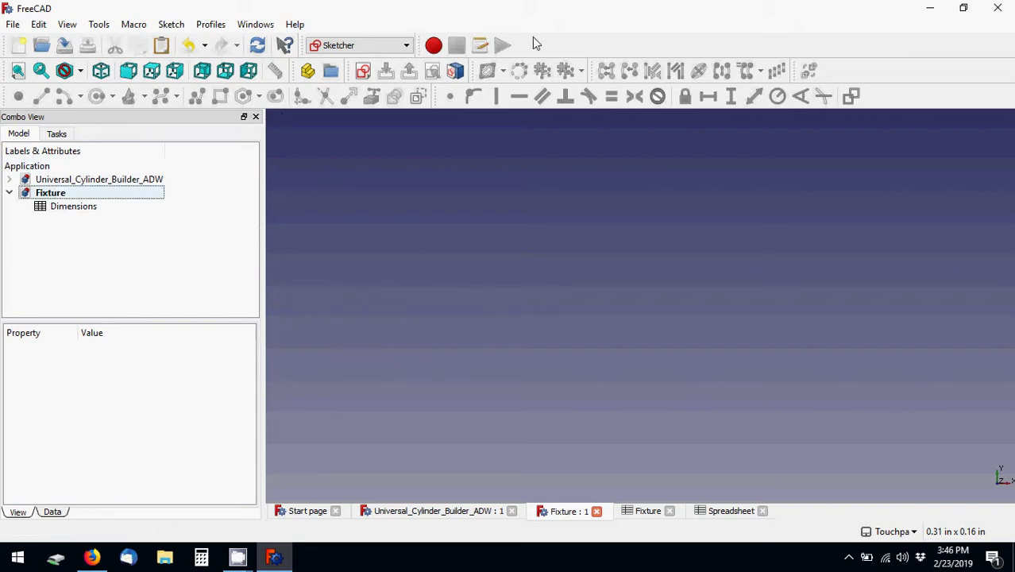
left_click(408, 46)
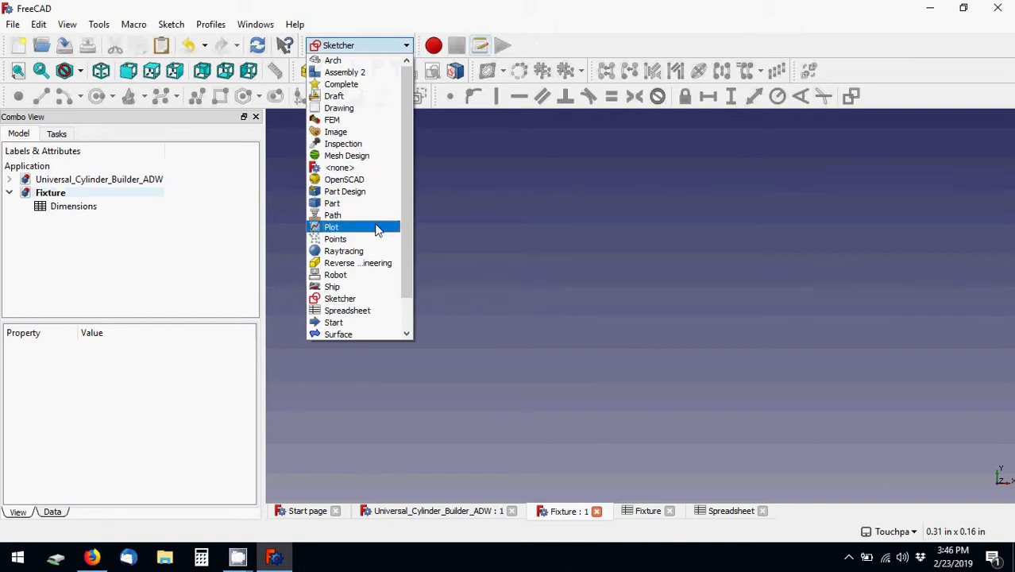
left_click(366, 193)
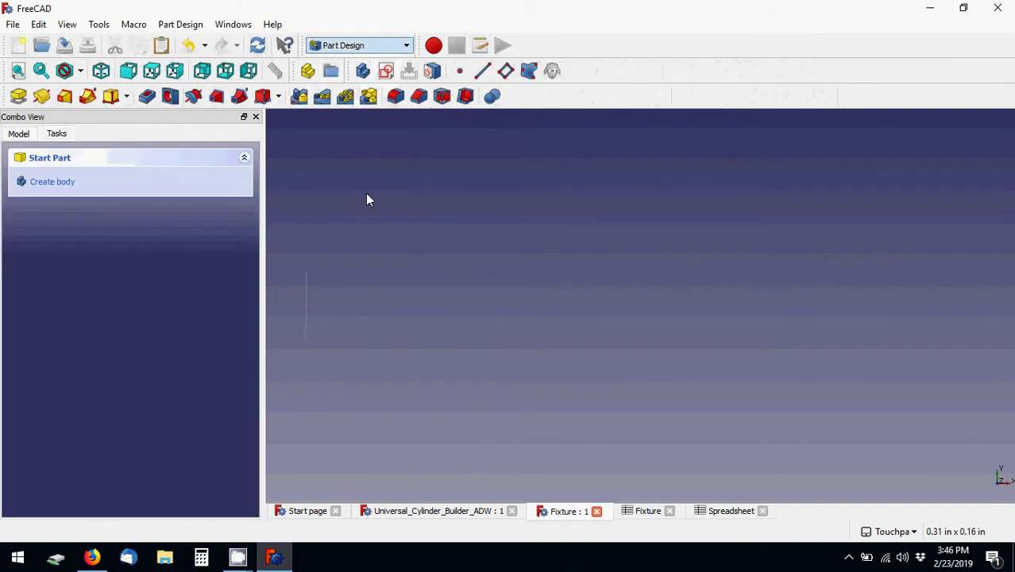
- Add a new Body to Fixture and start an empty sketch on XZ_Plane
left_click(365, 73)
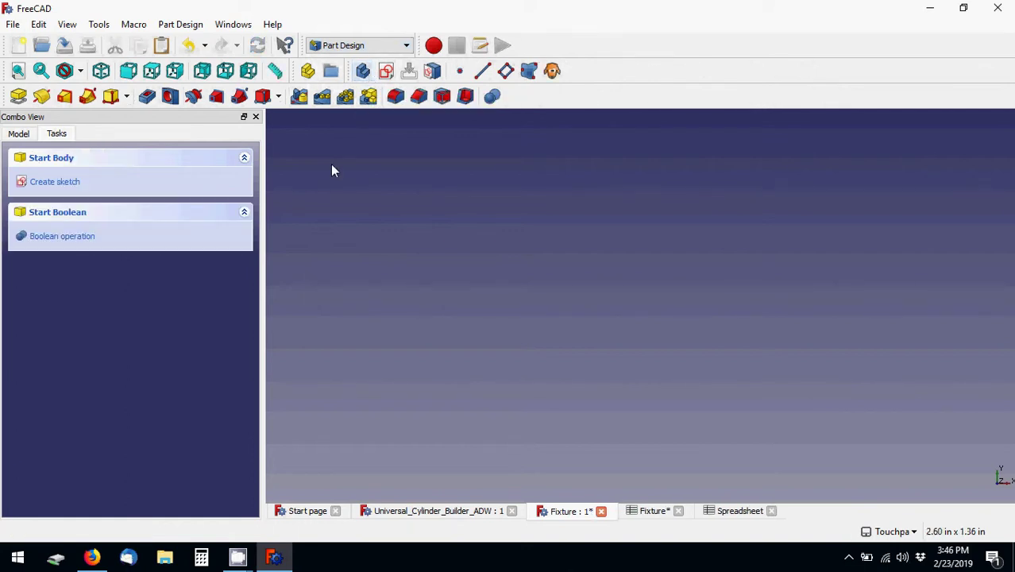
left_click(56, 181)
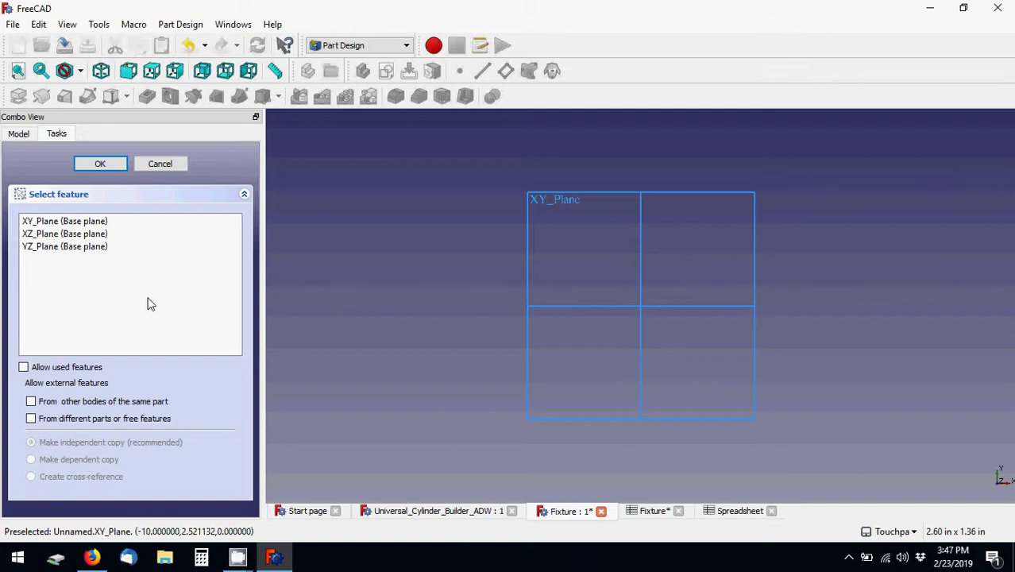
left_click(102, 235)
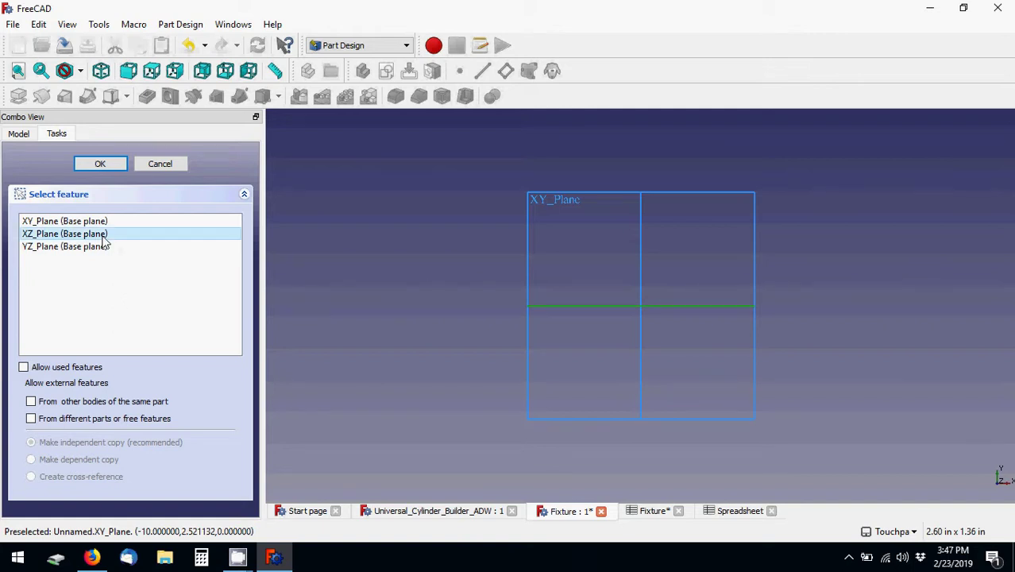
left_click(100, 164)
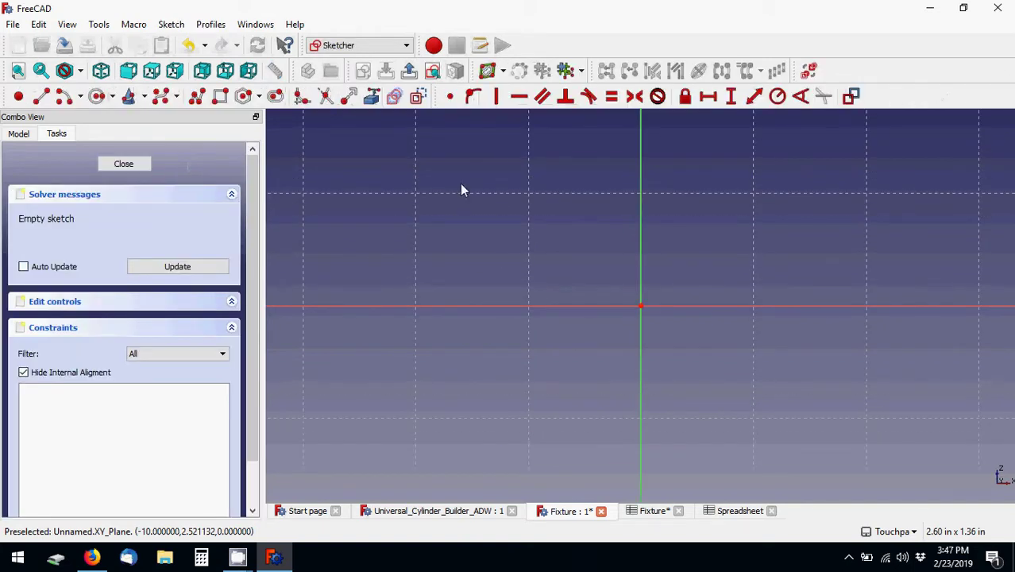
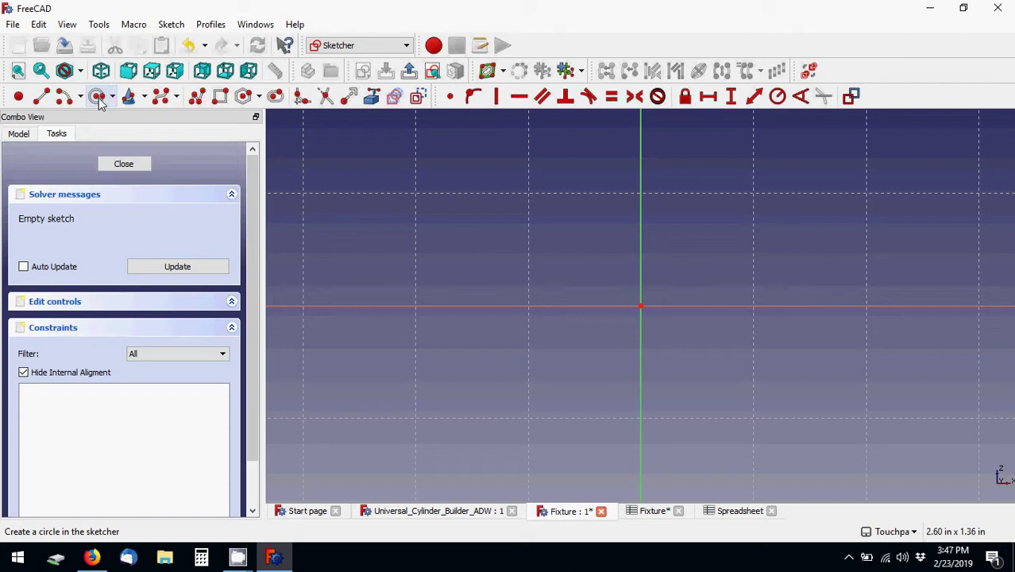
- Draw a circle with its centre snapped to the sketch origin
left_click(98, 97)
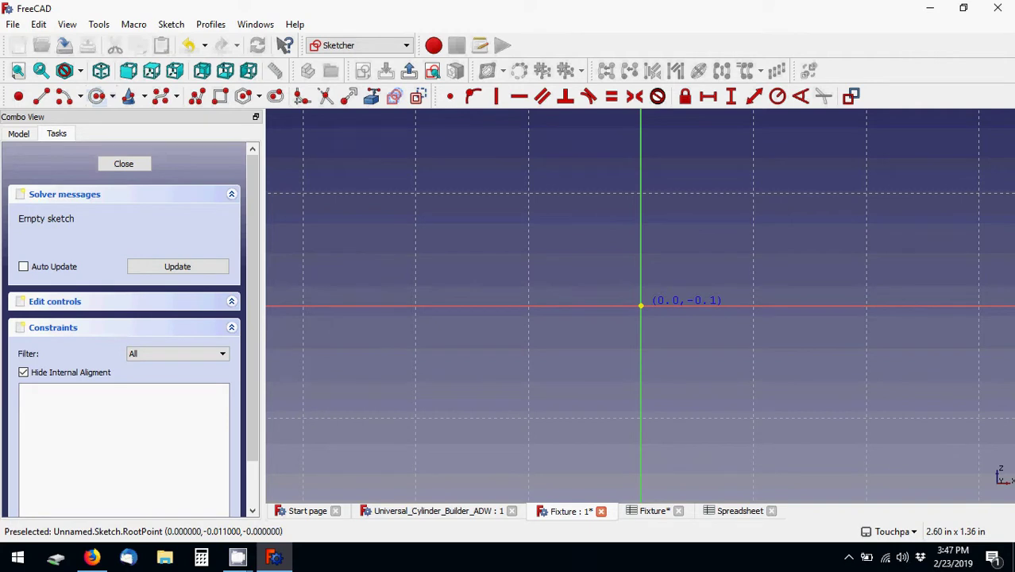
left_click(641, 305)
left_click(729, 261)
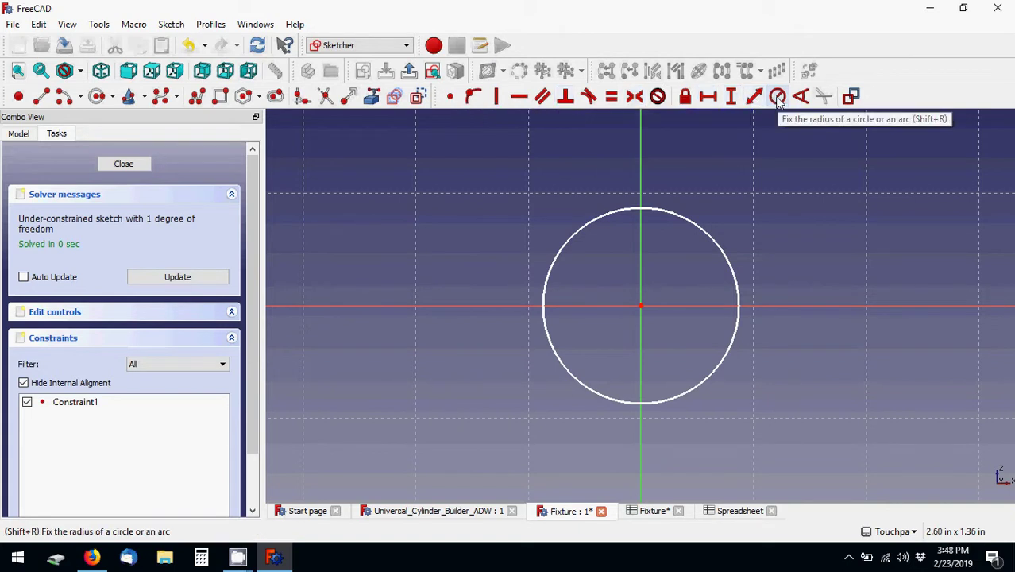
- Add a 0.339141 in radius constraint to the circle and switch its value to formula entry
left_click(777, 96)
left_click(709, 237)
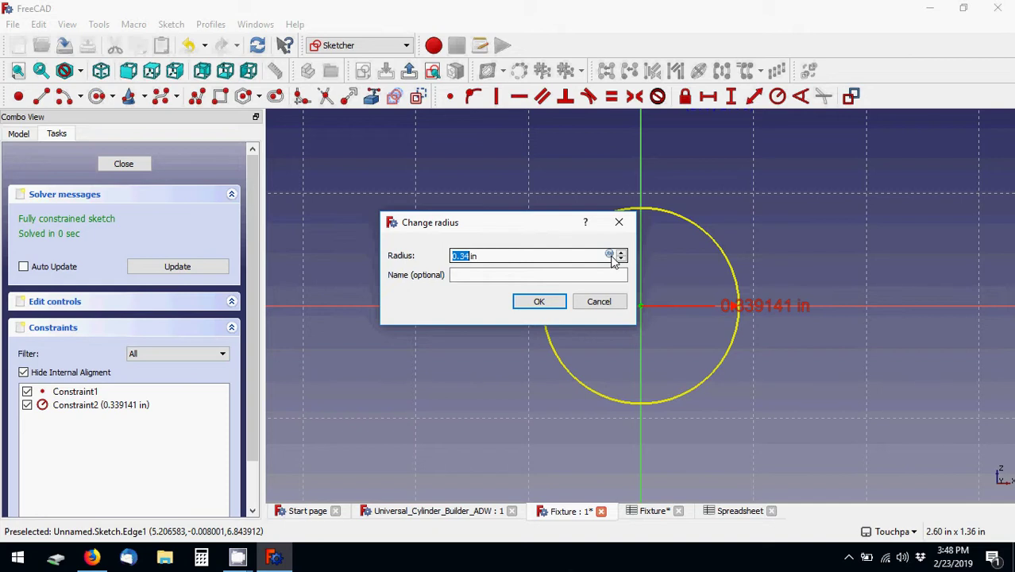
left_click(611, 257)
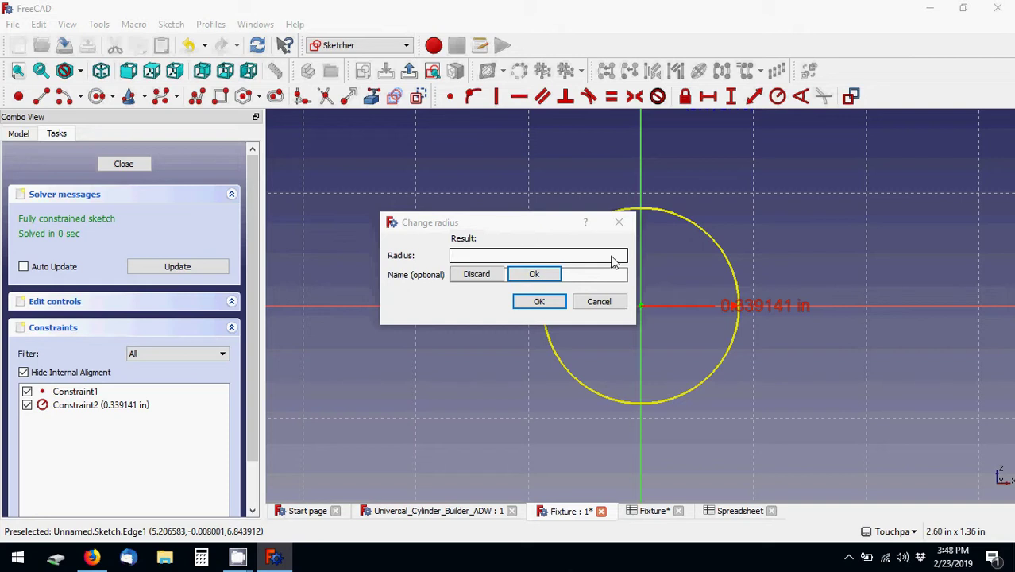
- Set the radius formula to =Dimensions.RodRad*1.1 and name the constraint FixtureRodRad
type("S")
key("BackSpace")
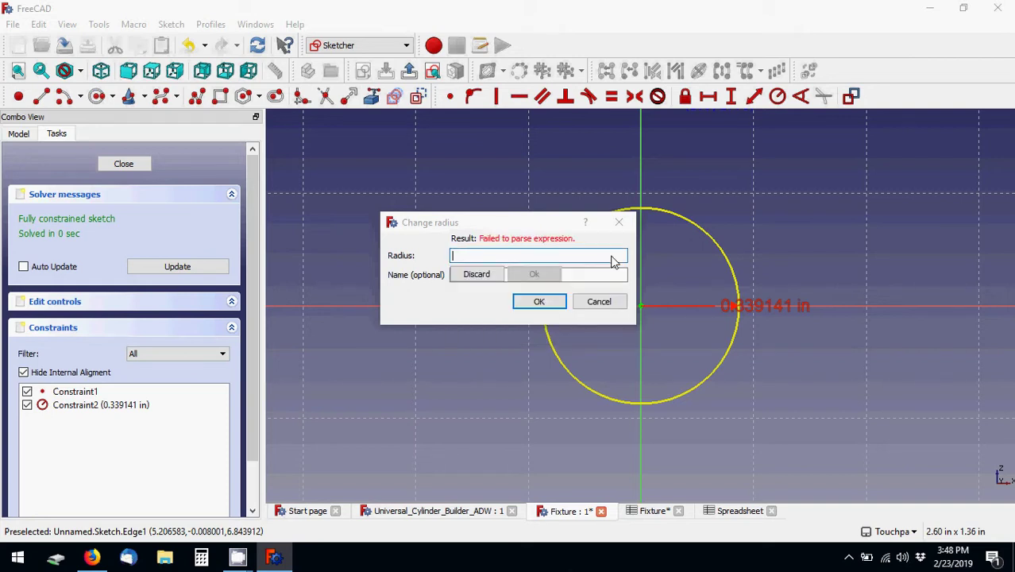
type("Dimensions.")
type("R")
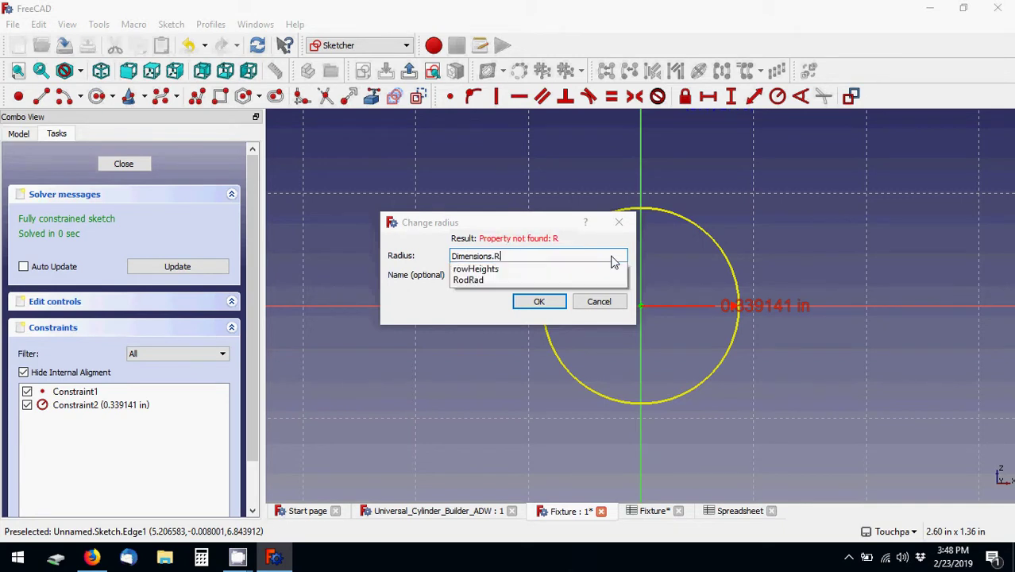
type("odRad")
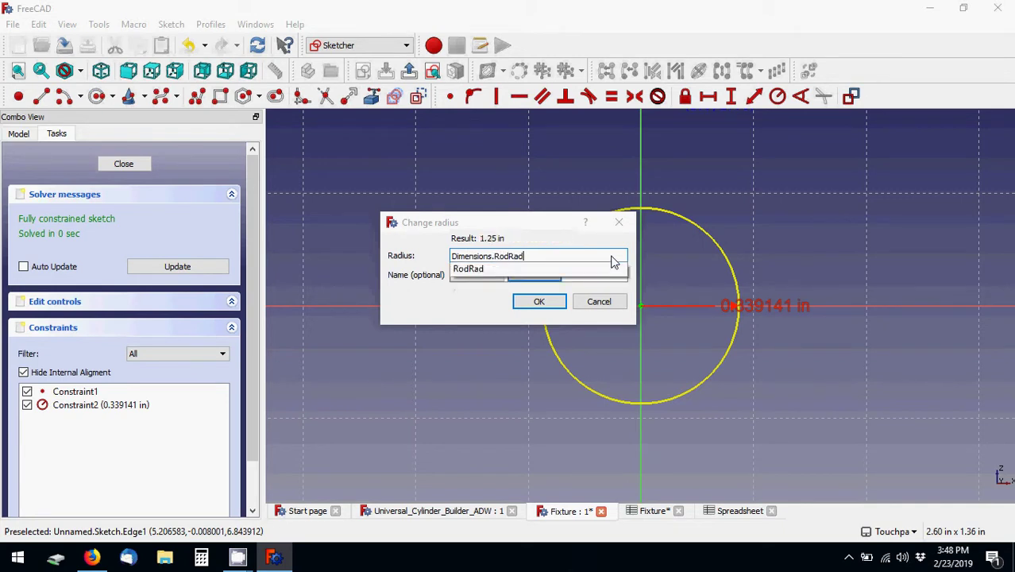
type("*")
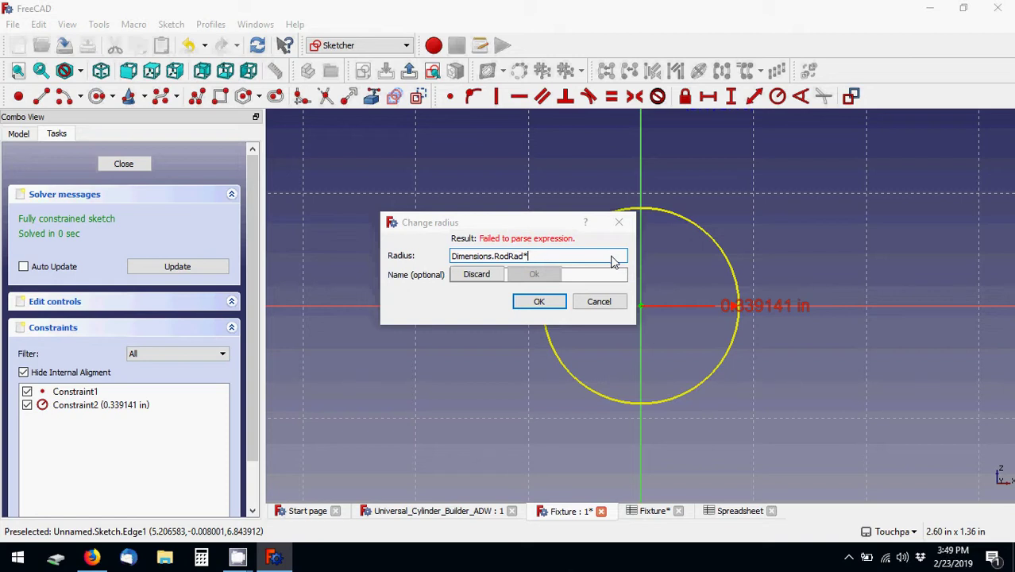
type("1.125")
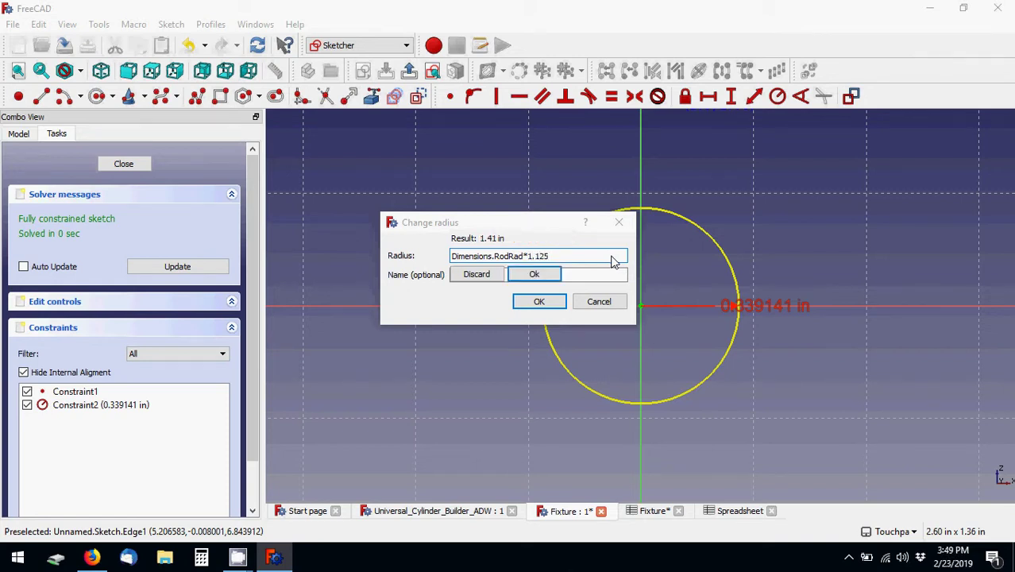
key("BackSpace")
key("BackSpace")
key("BackSpace")
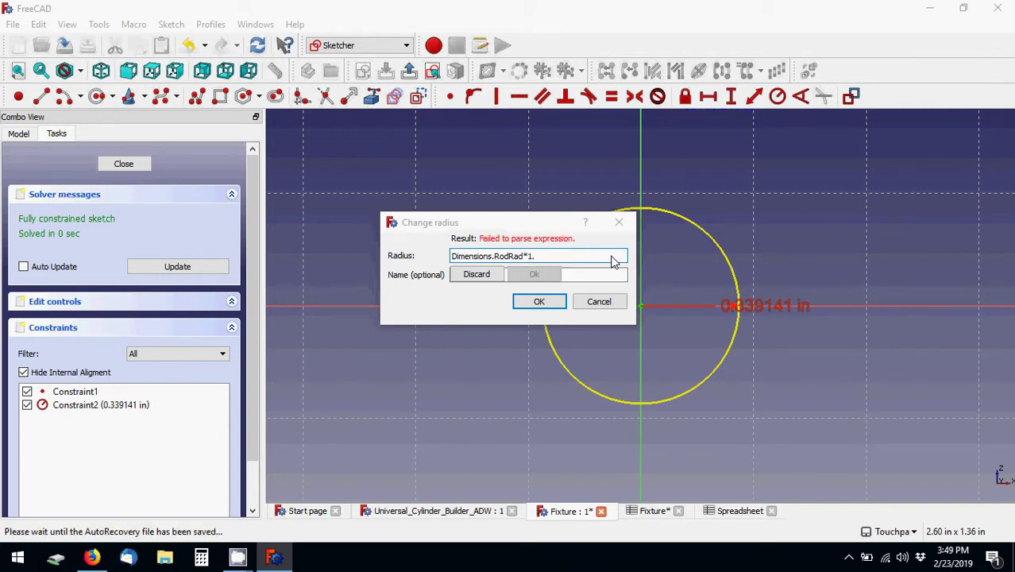
type("1")
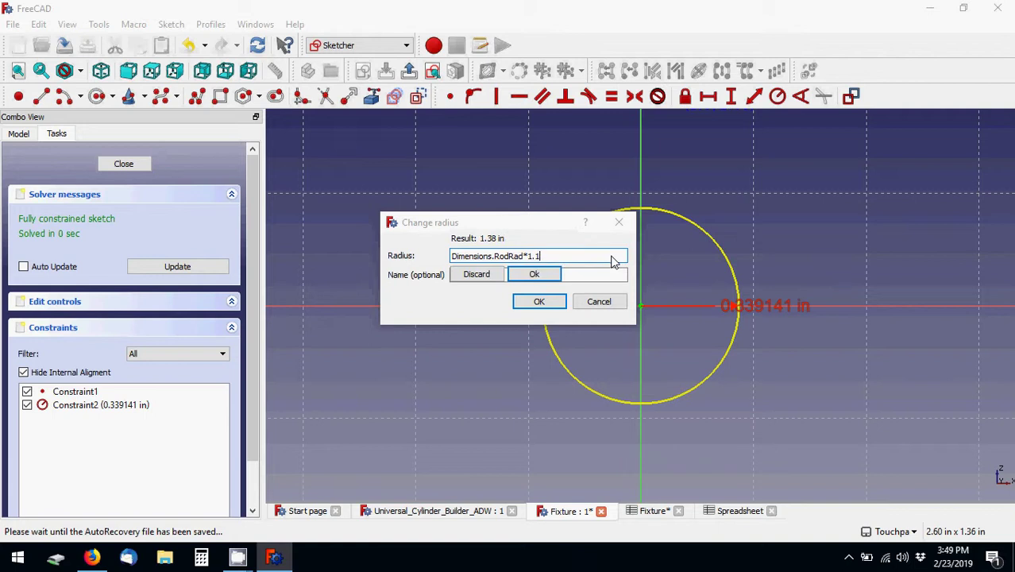
left_click(545, 276)
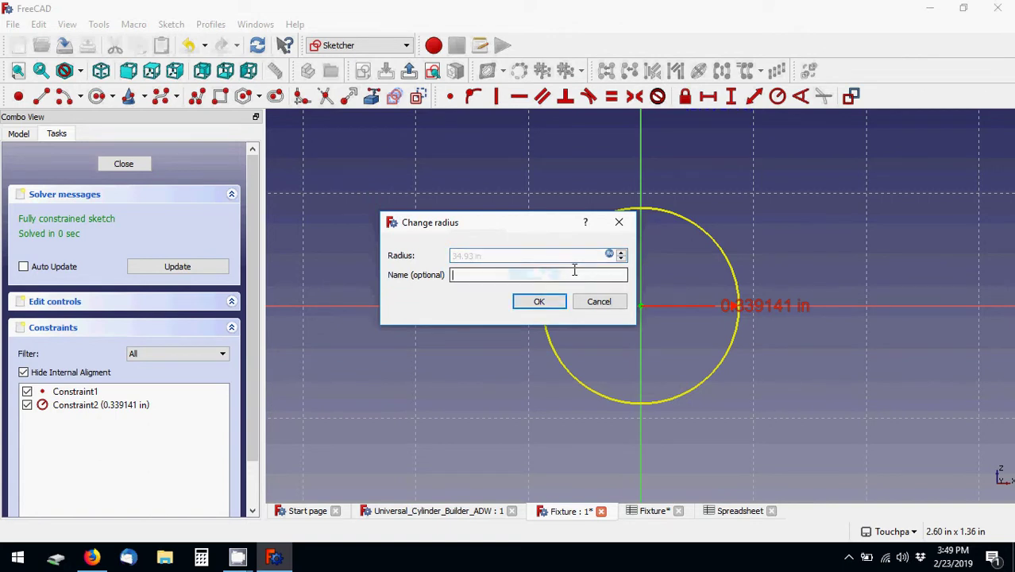
type("Fixtu")
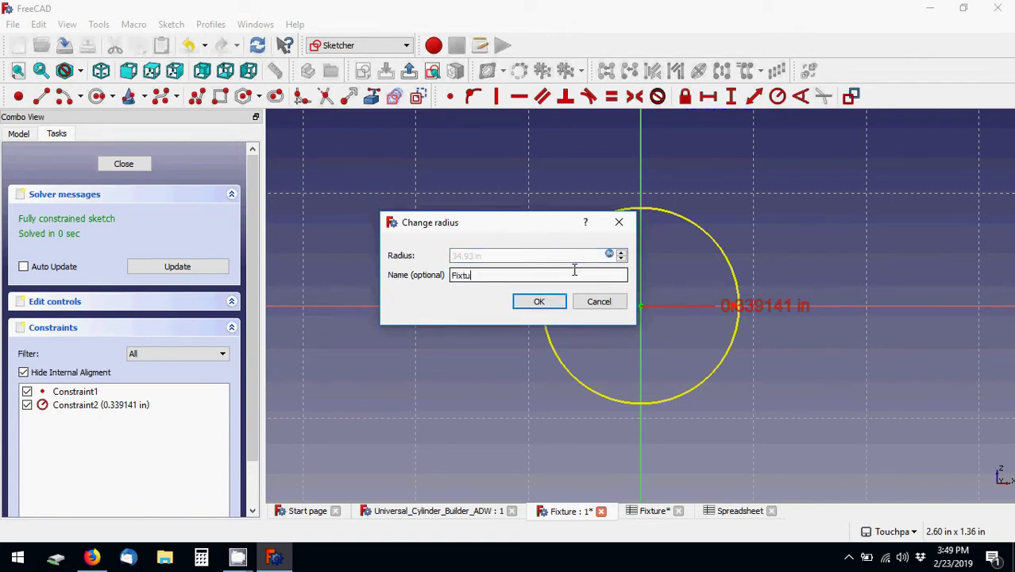
type("reRodR")
type("ad")
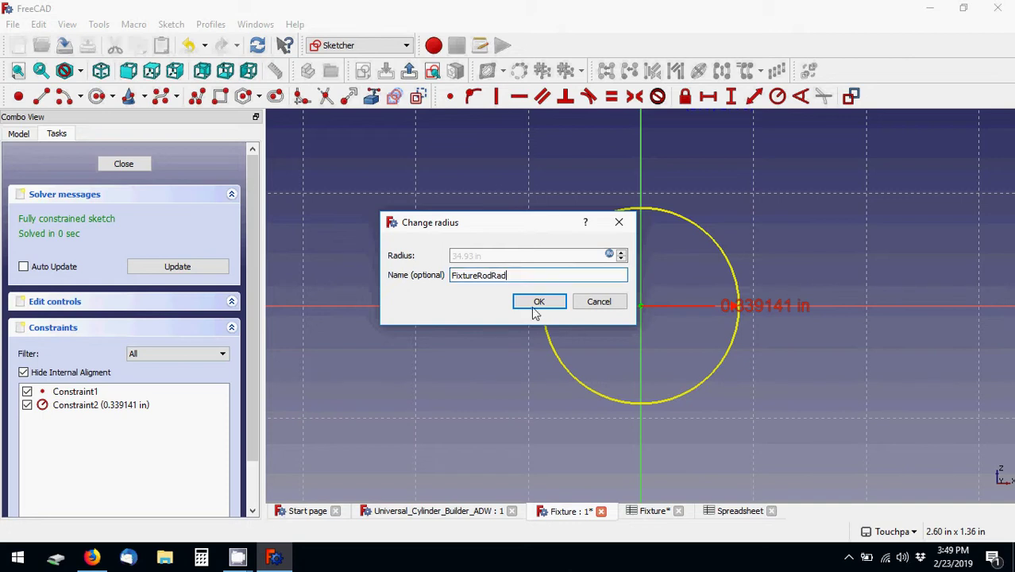
left_click(532, 303)
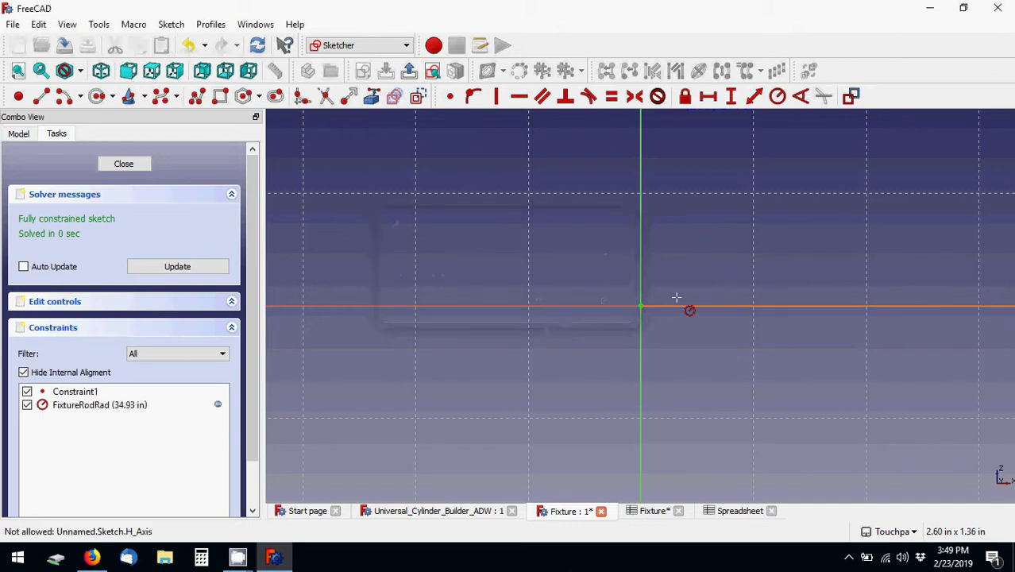
- Zoom out and drag the 34.93 in radius label up beside the circle
scroll(686, 311, "down", 3)
scroll(688, 374, "down", 3)
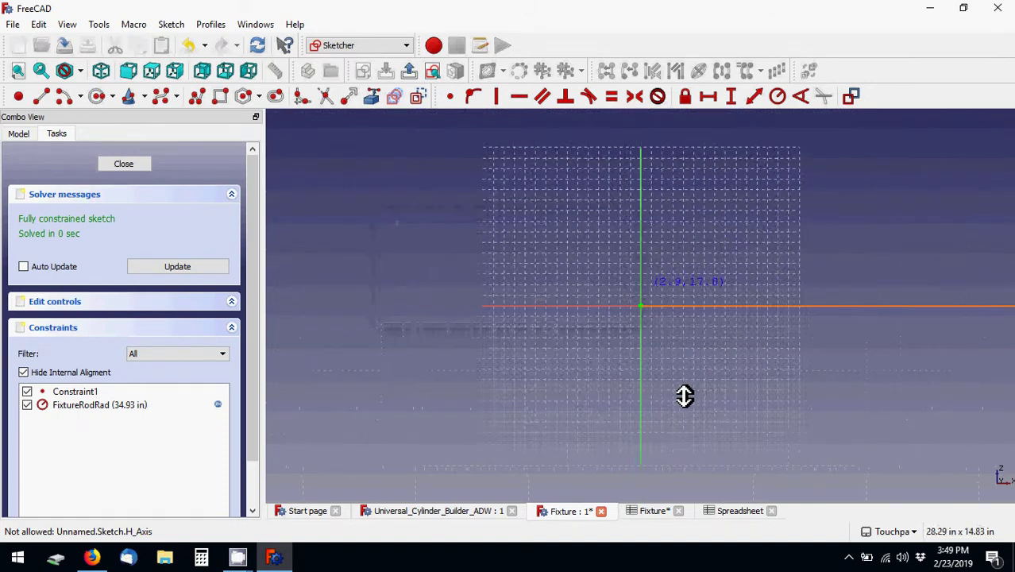
scroll(685, 397, "down", 1)
scroll(679, 417, "down", 2)
scroll(668, 446, "down", 1)
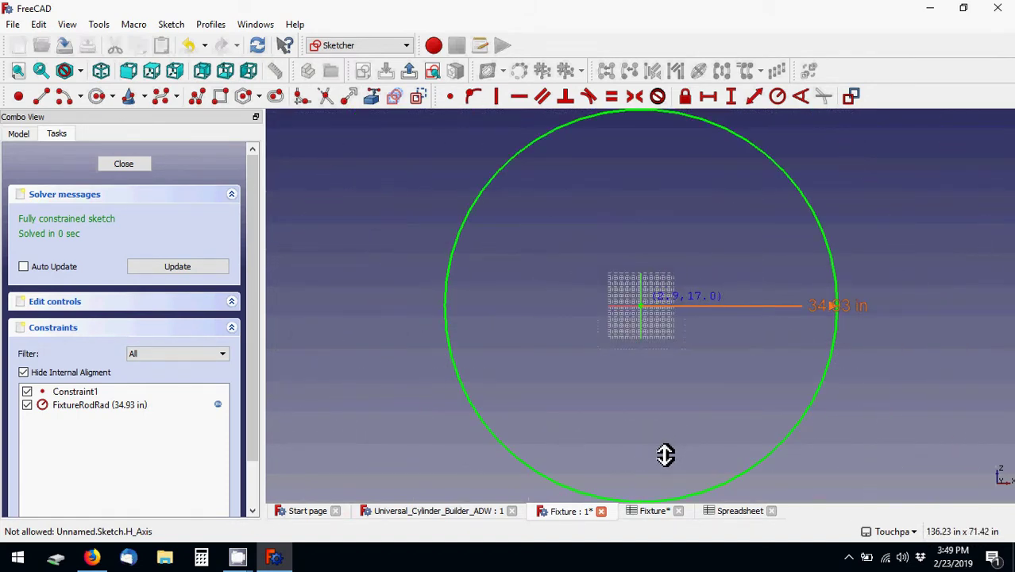
scroll(665, 453, "down", 1)
scroll(664, 445, "up", 3)
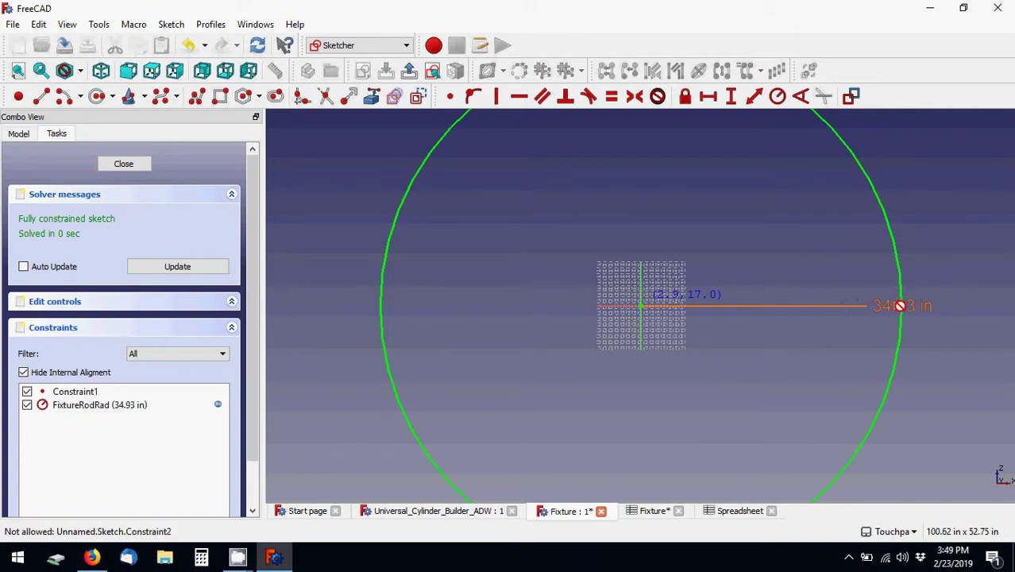
left_click_drag(921, 307, 959, 286)
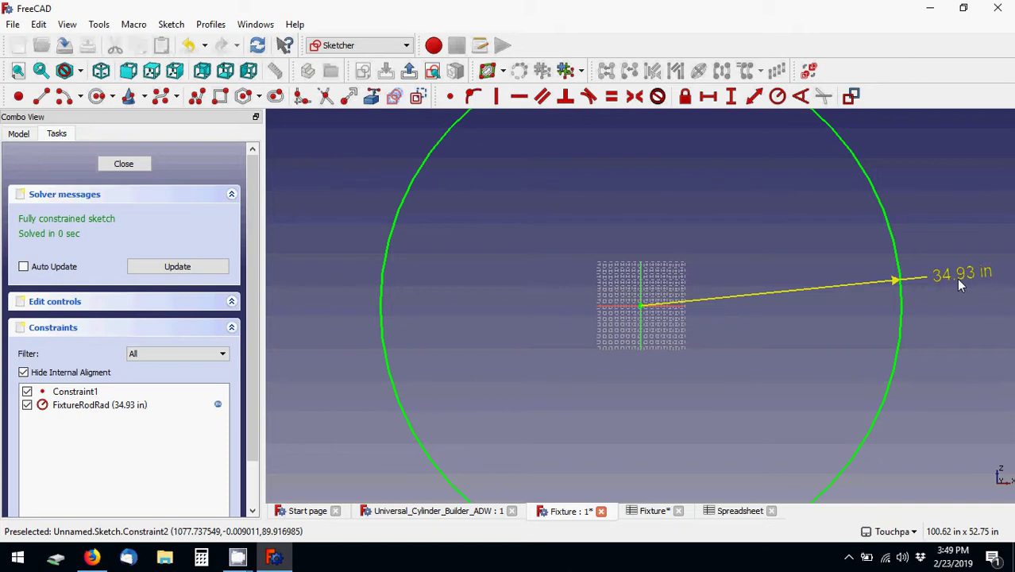
- Inspect the radius's Dimensions.RodRad formula in the Insert radius dialog, closing it unchanged
double_click(958, 285)
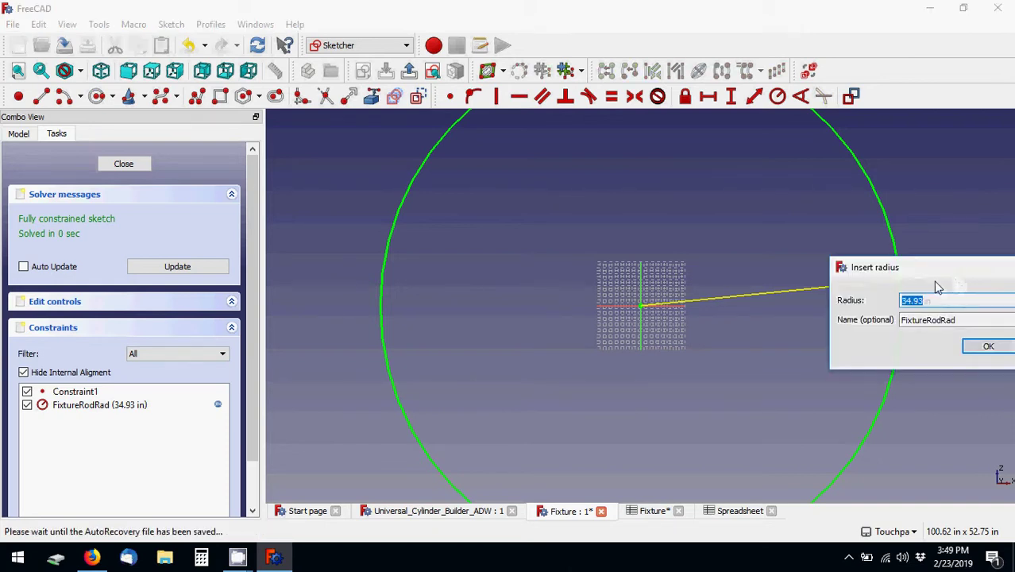
left_click_drag(880, 292, 731, 288)
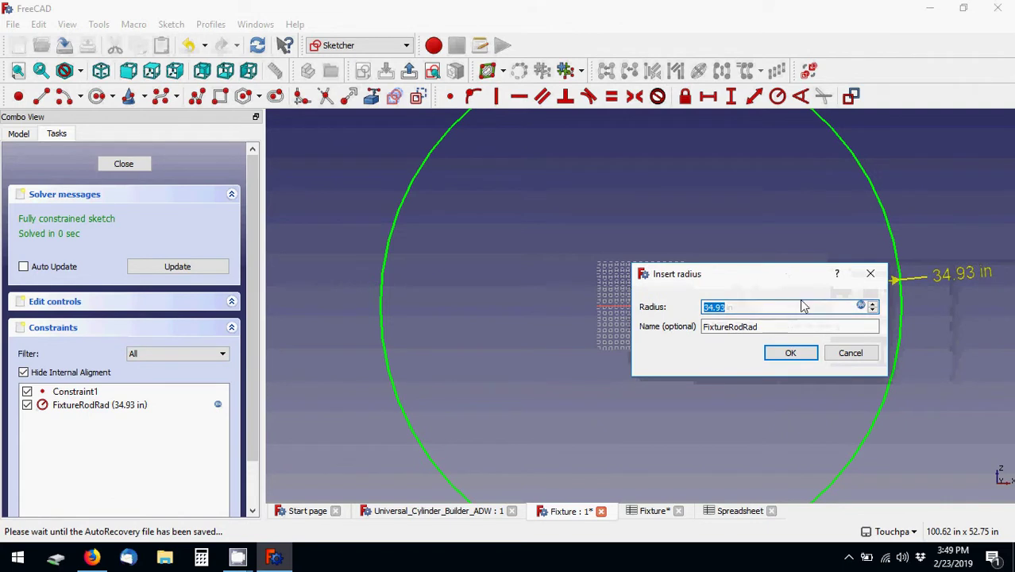
type("=")
type("Dimensions.RodRad * 1.1000000000000001")
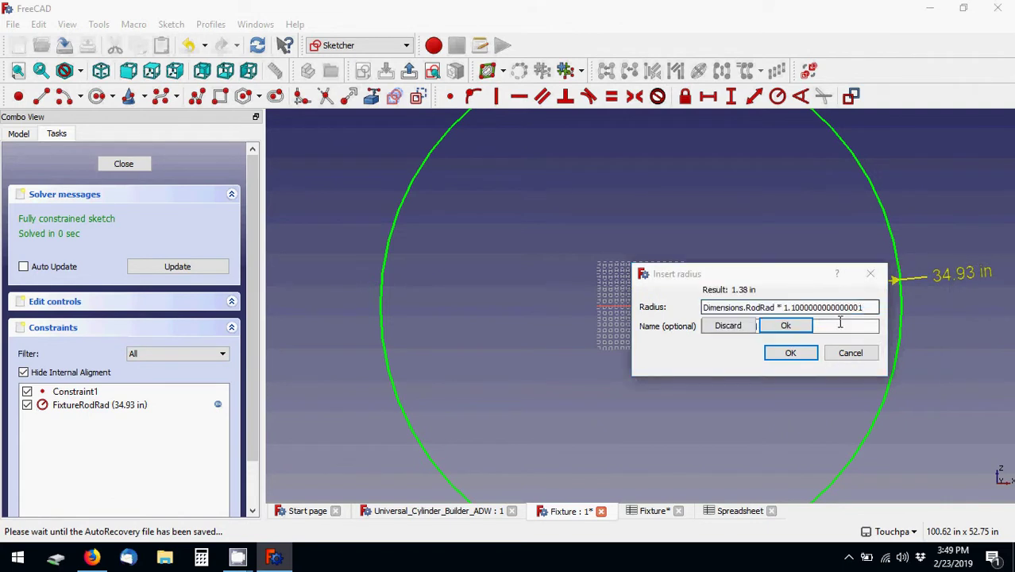
left_click(871, 274)
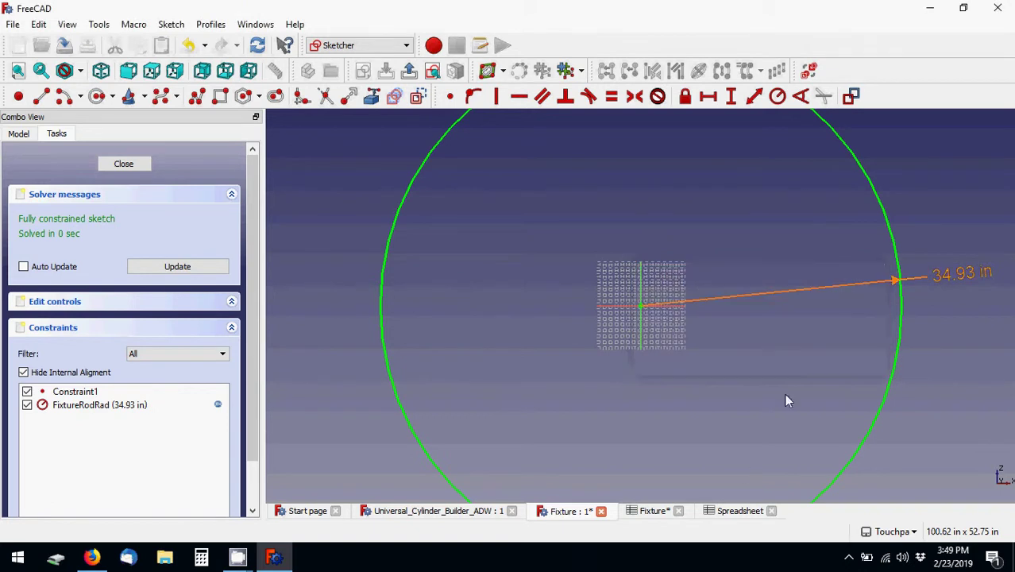
- Append mm to Fixture spreadsheet cell C4 so Rod Diameter reads 31.75 mm
left_click(718, 511)
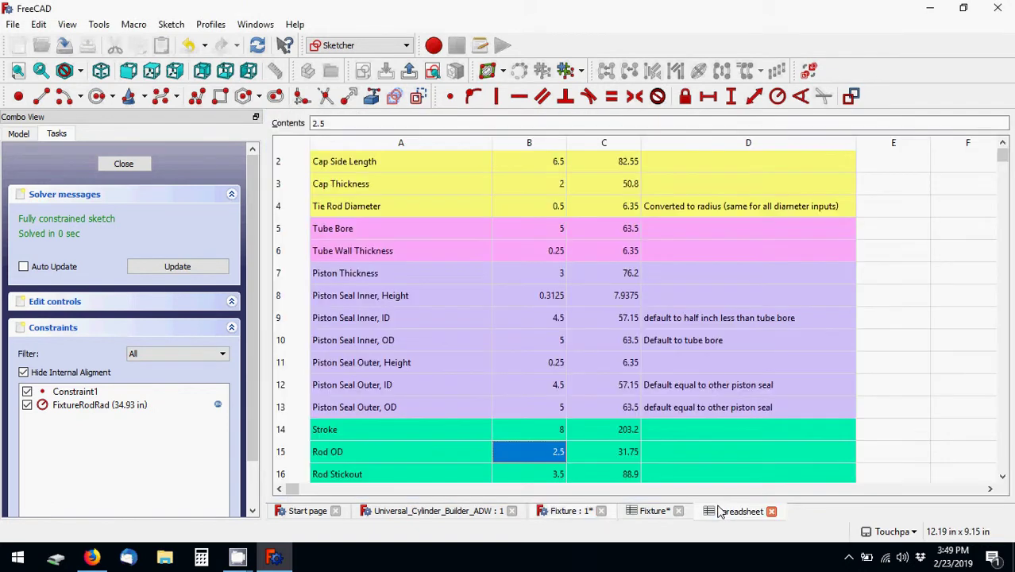
left_click(652, 511)
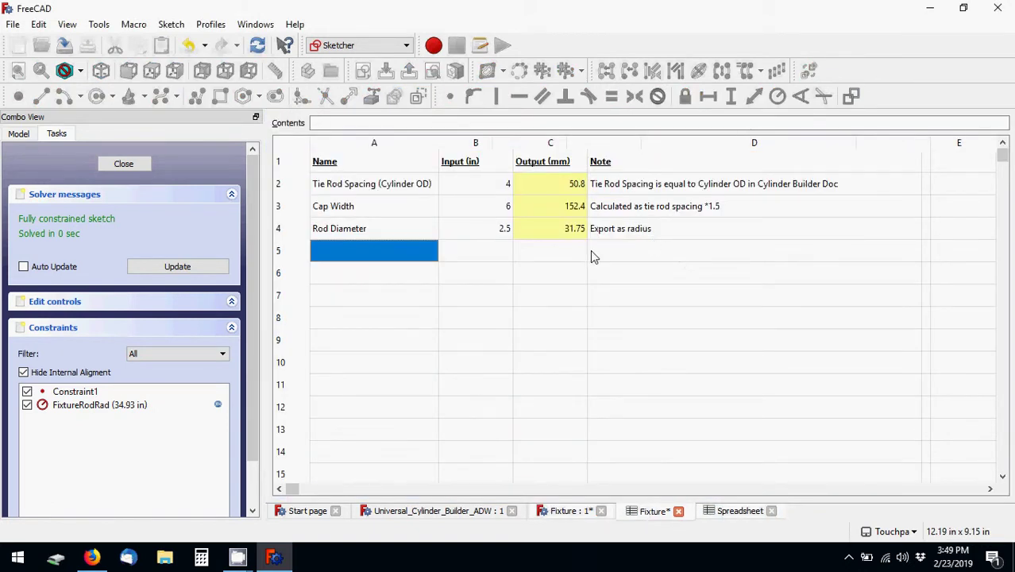
left_click(465, 234)
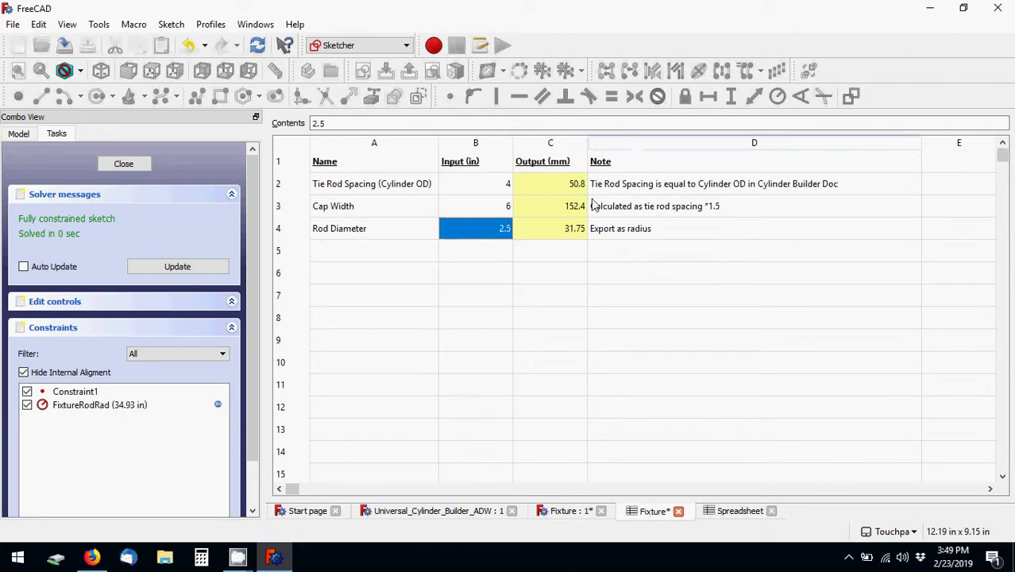
left_click(581, 230)
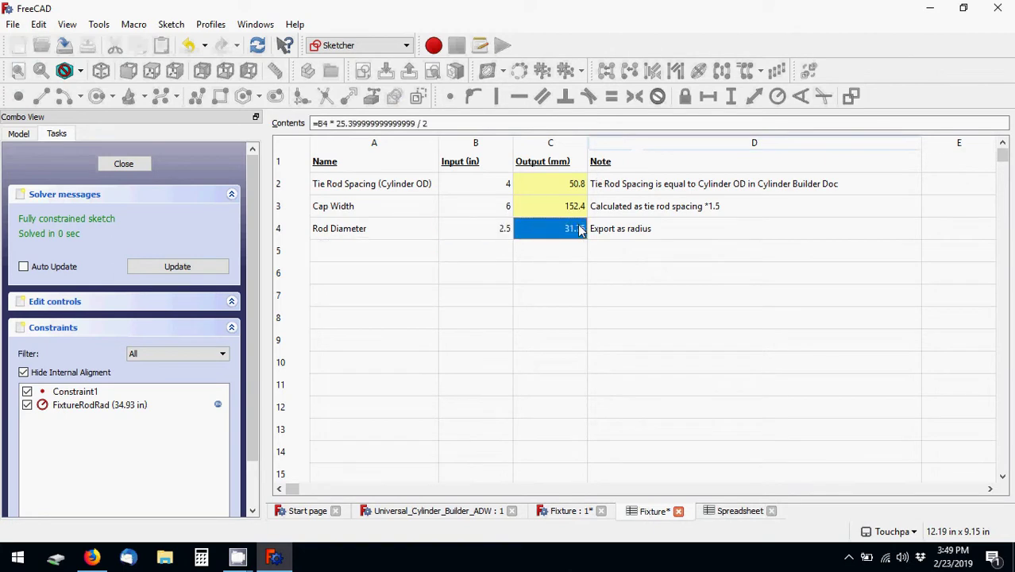
left_click(418, 123)
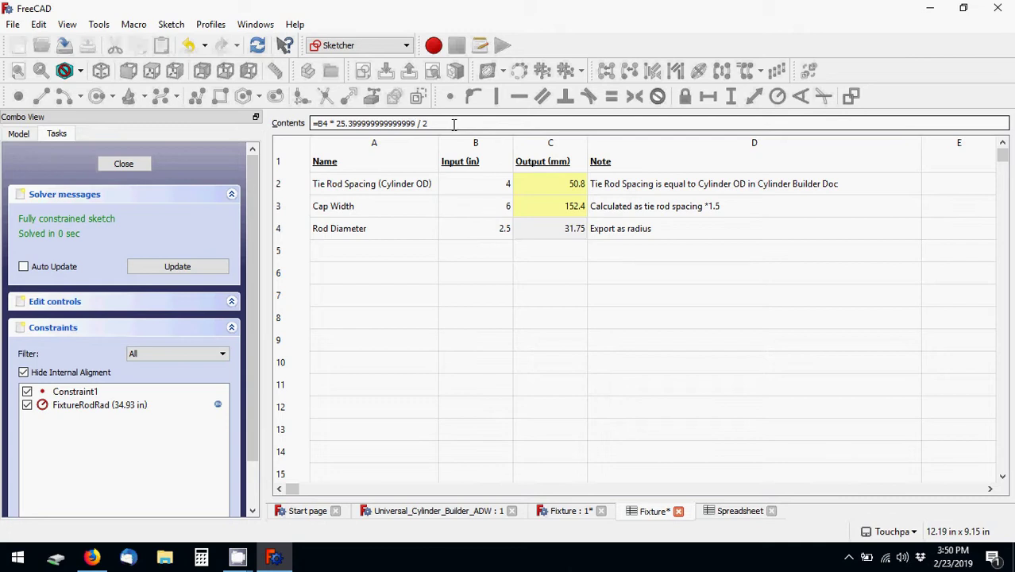
type("mm")
key("Return")
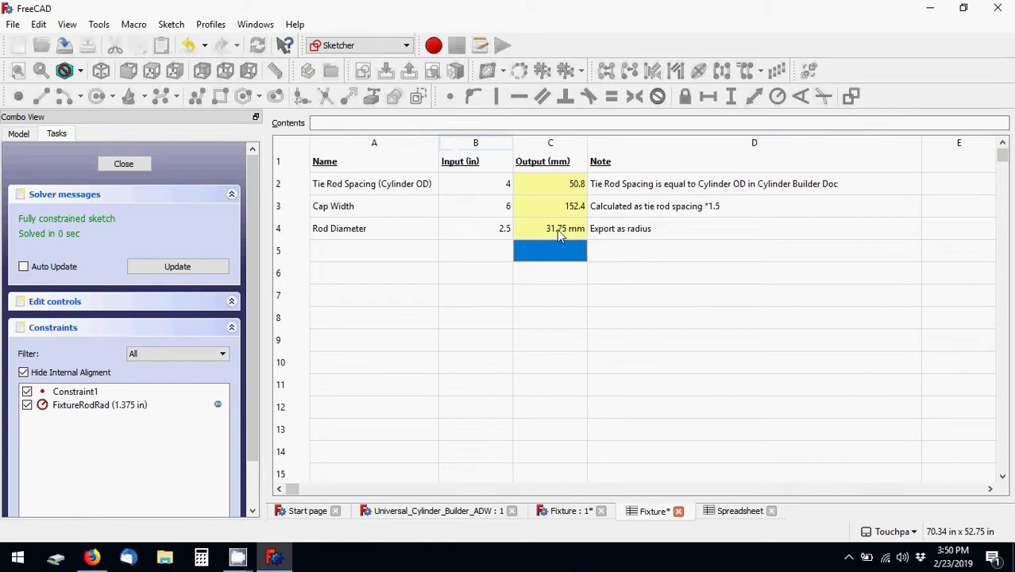
left_click(556, 229)
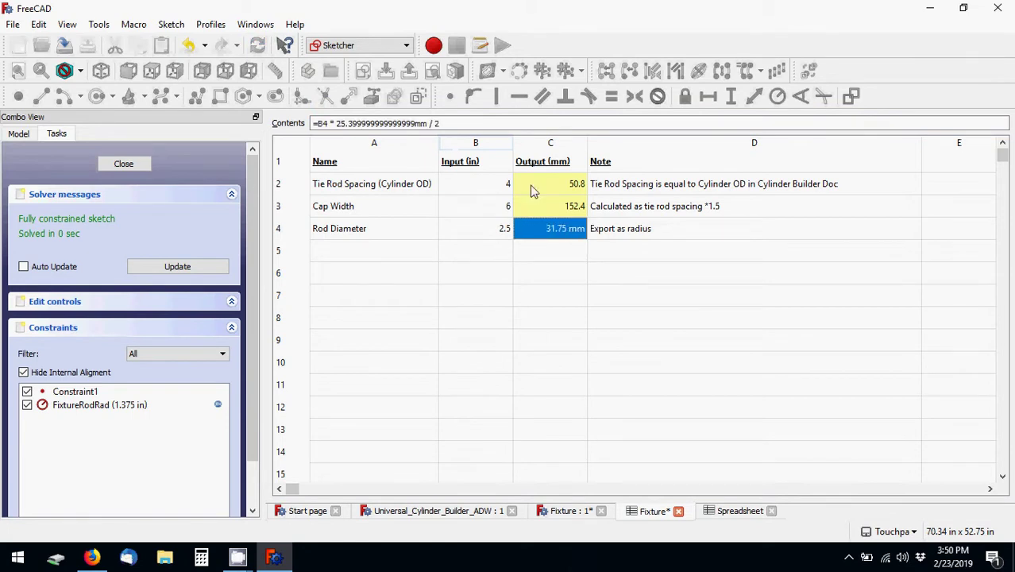
left_click(722, 511)
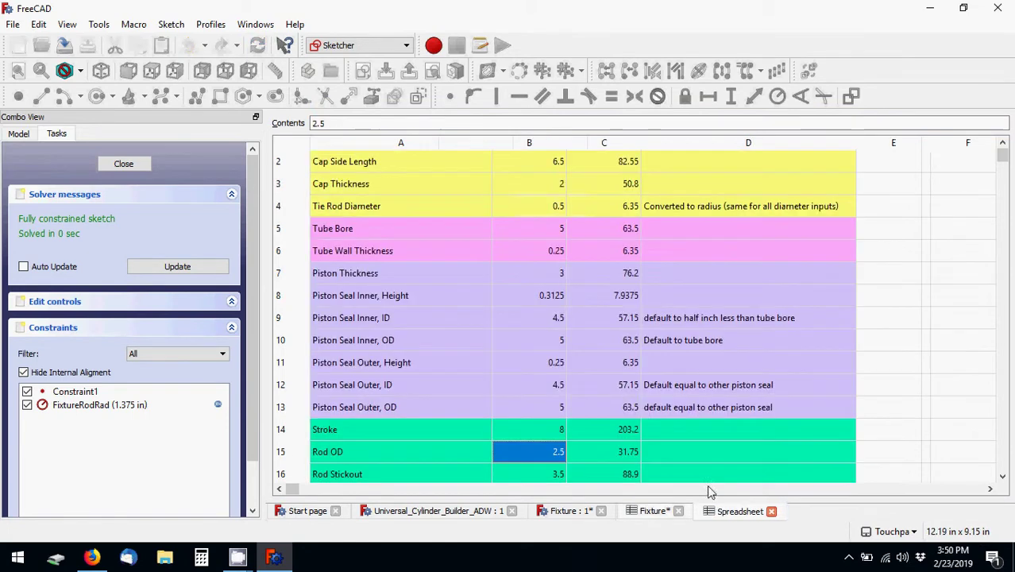
left_click(574, 515)
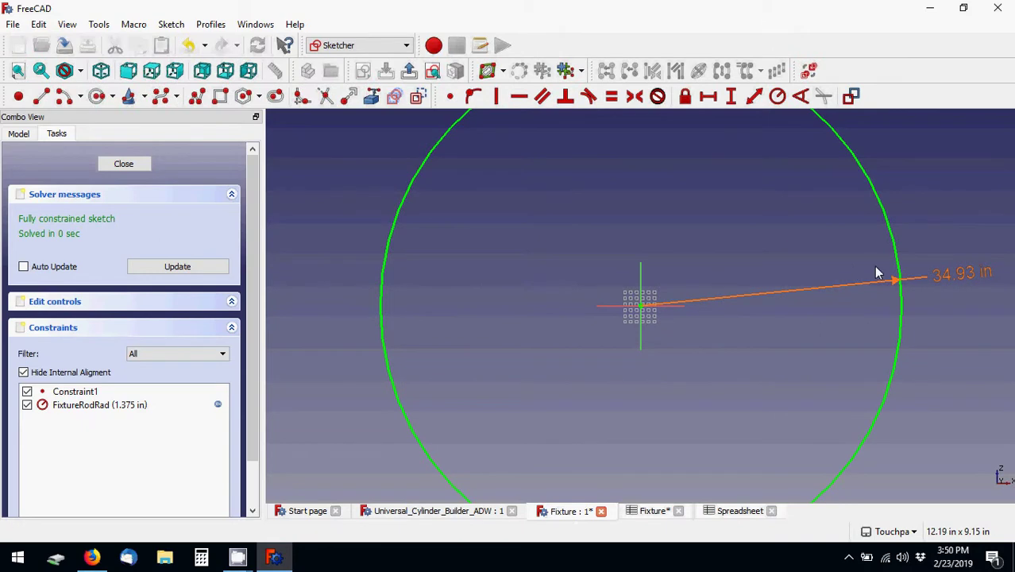
- Re-enter the circle radius as Dimensions.RodRad * 1.1, giving 1.375 in
double_click(904, 272)
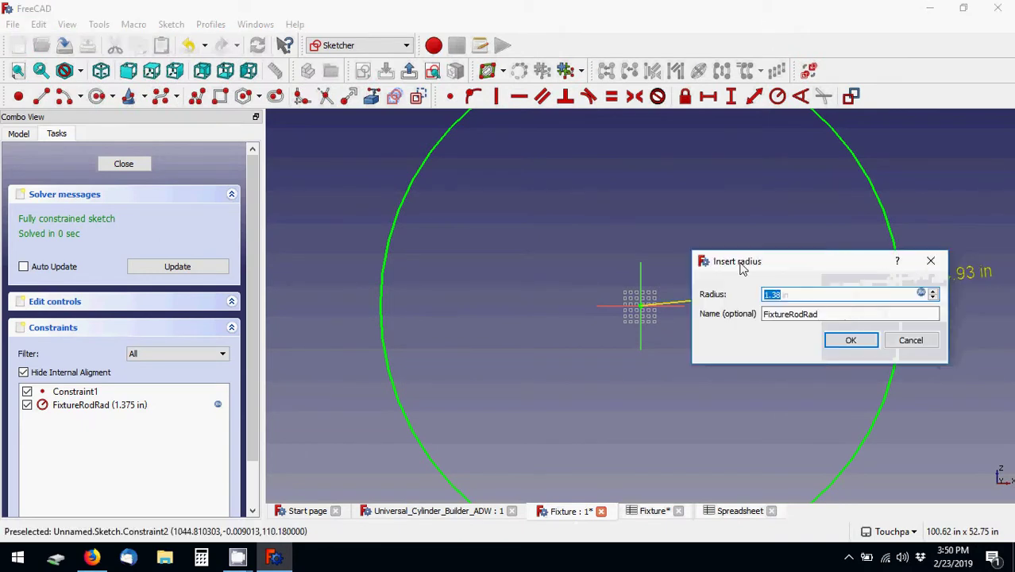
key("equal")
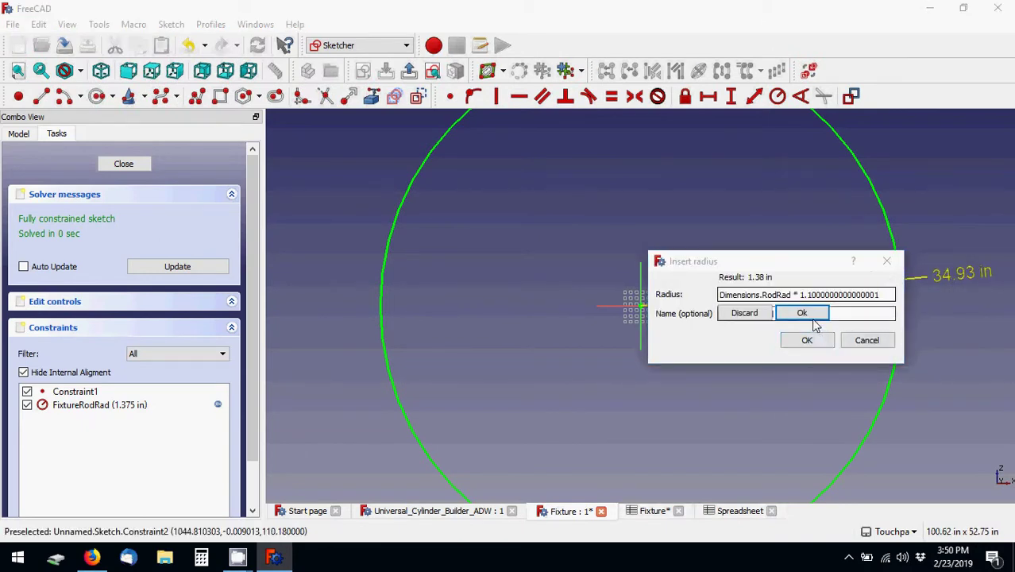
left_click(802, 312)
left_click(810, 340)
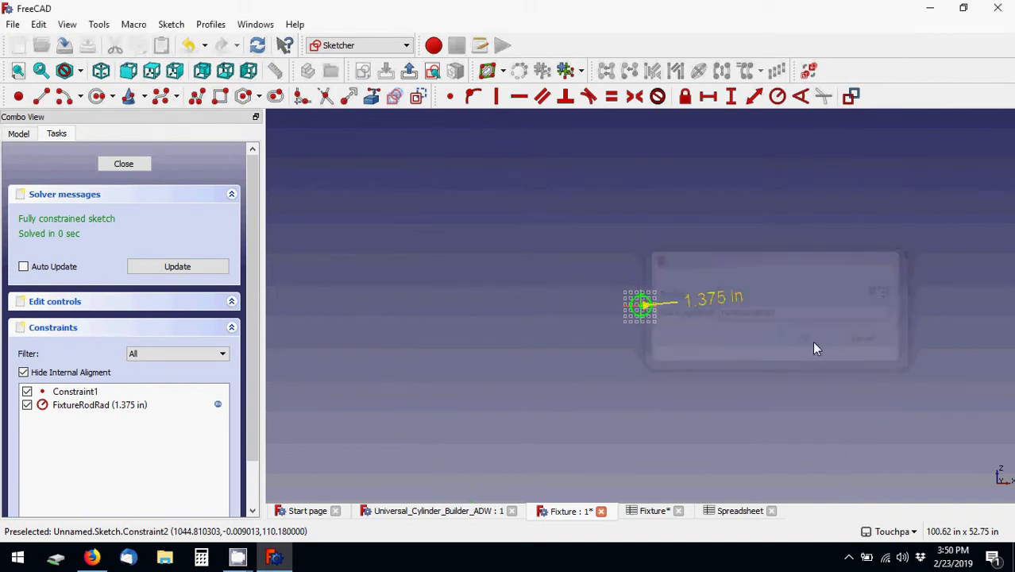
scroll(639, 329, "up", 3)
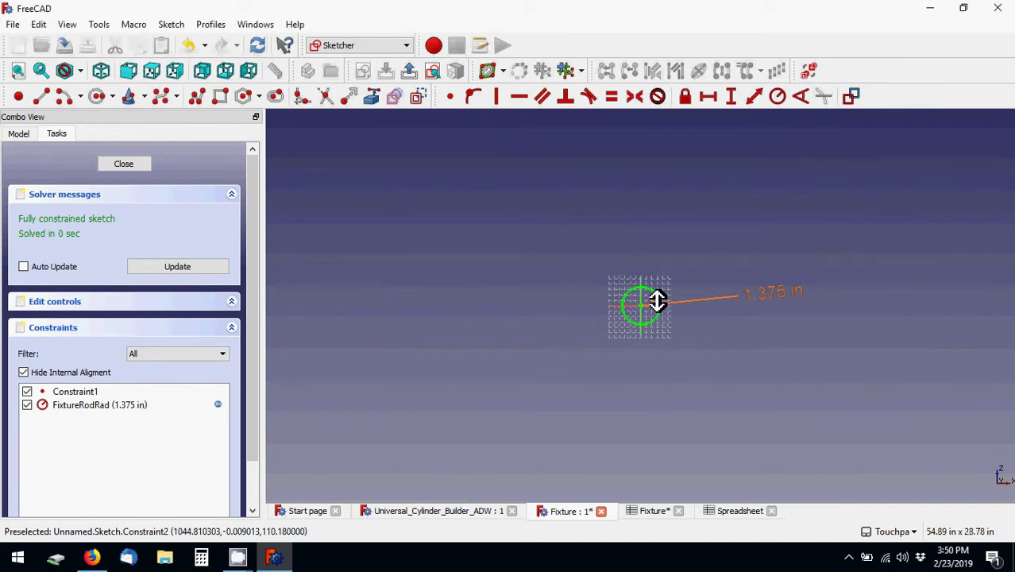
scroll(659, 294, "up", 4)
scroll(663, 270, "up", 3)
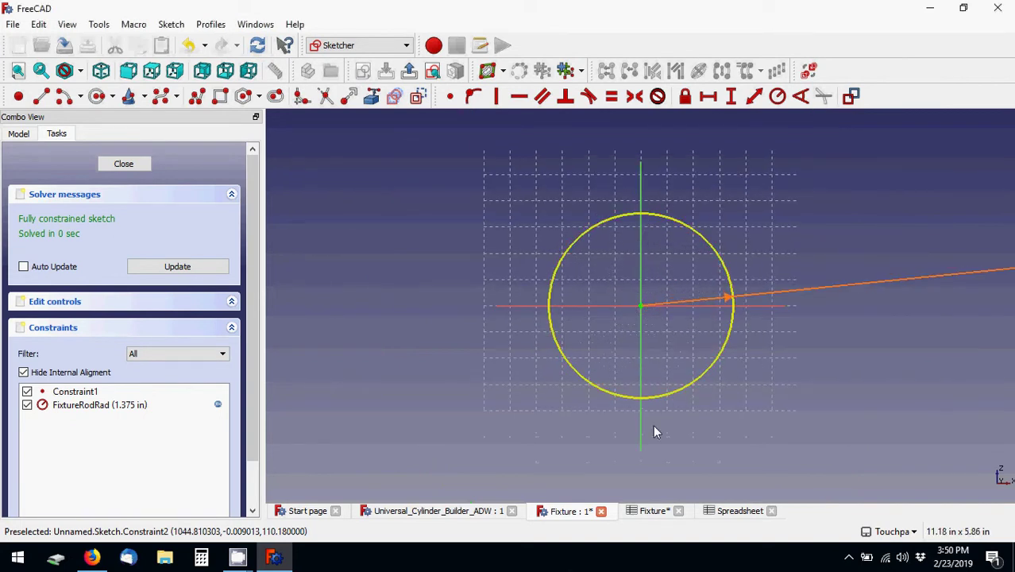
- Compare the Fixture and Spreadsheet sheets, checking the Rod OD formula in C15
left_click(719, 512)
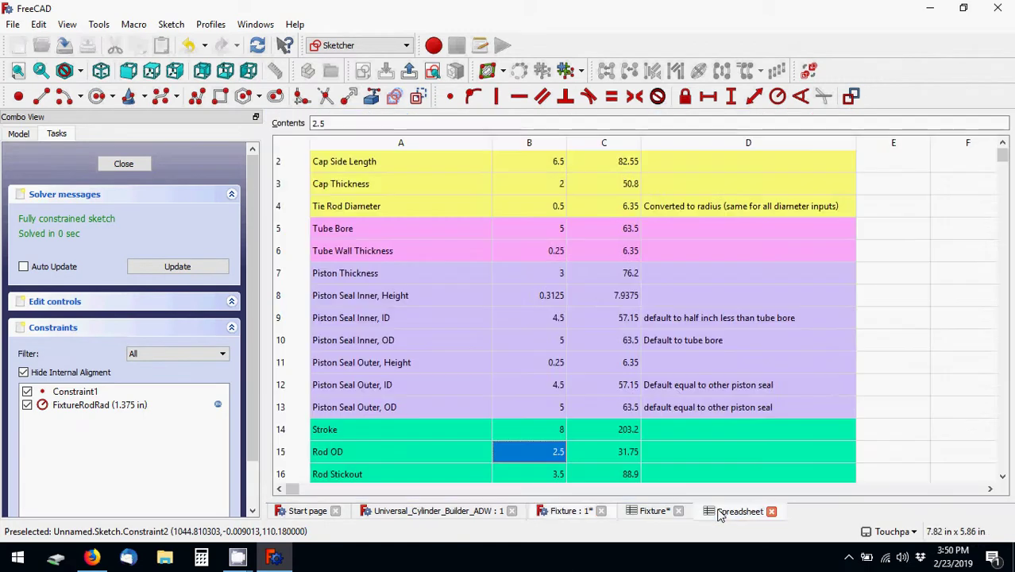
left_click(645, 511)
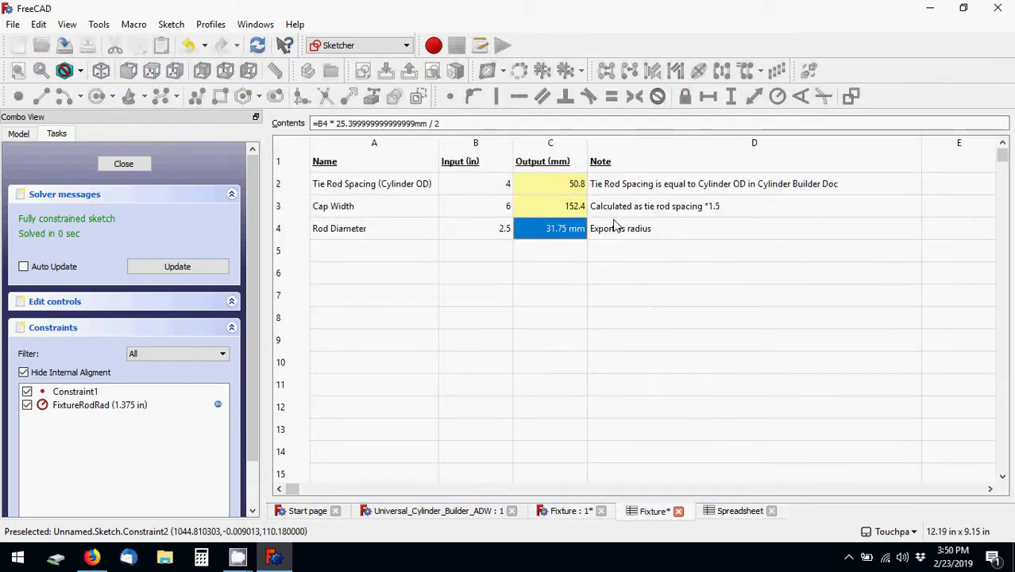
left_click(723, 512)
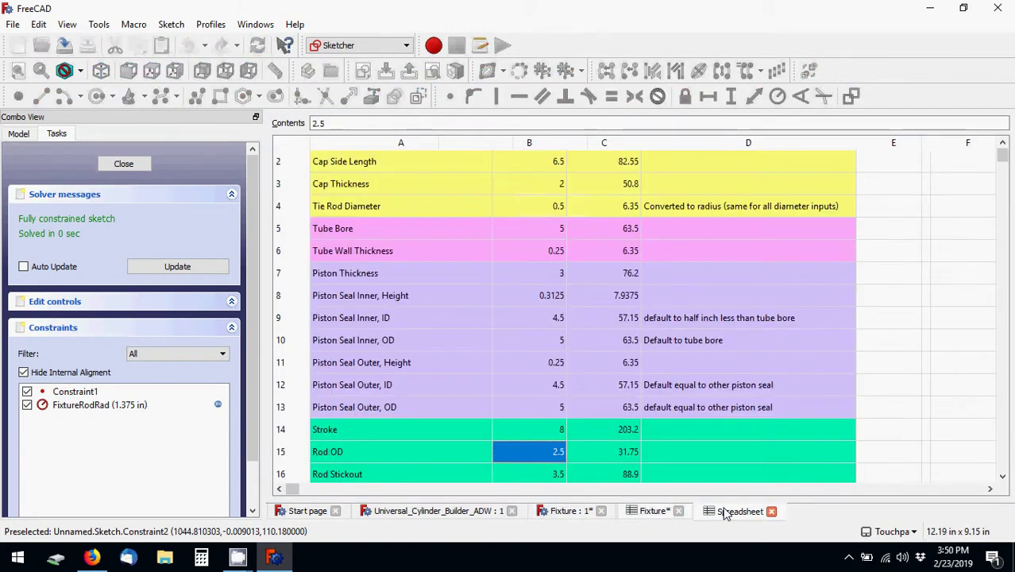
left_click(612, 457)
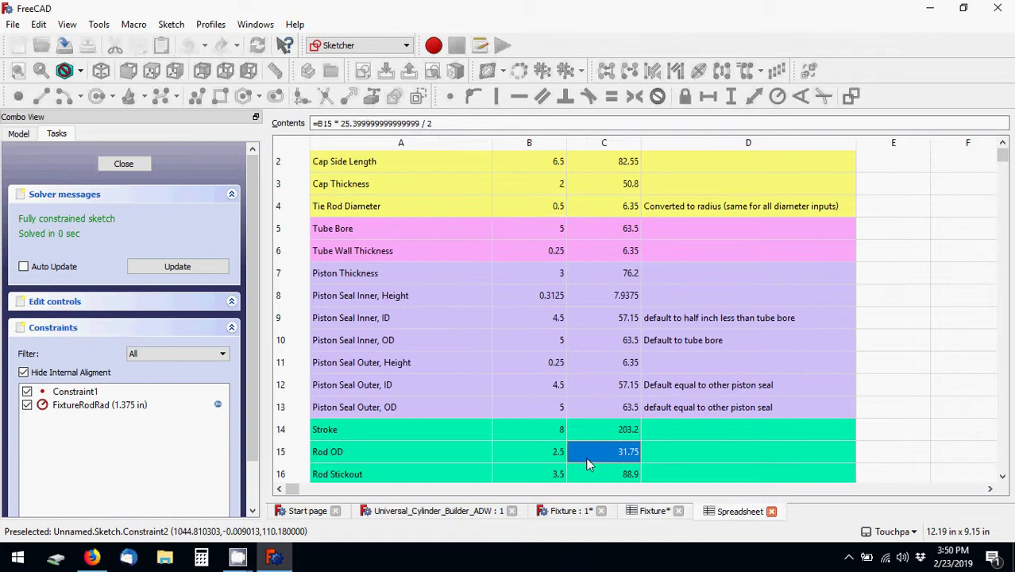
left_click(648, 512)
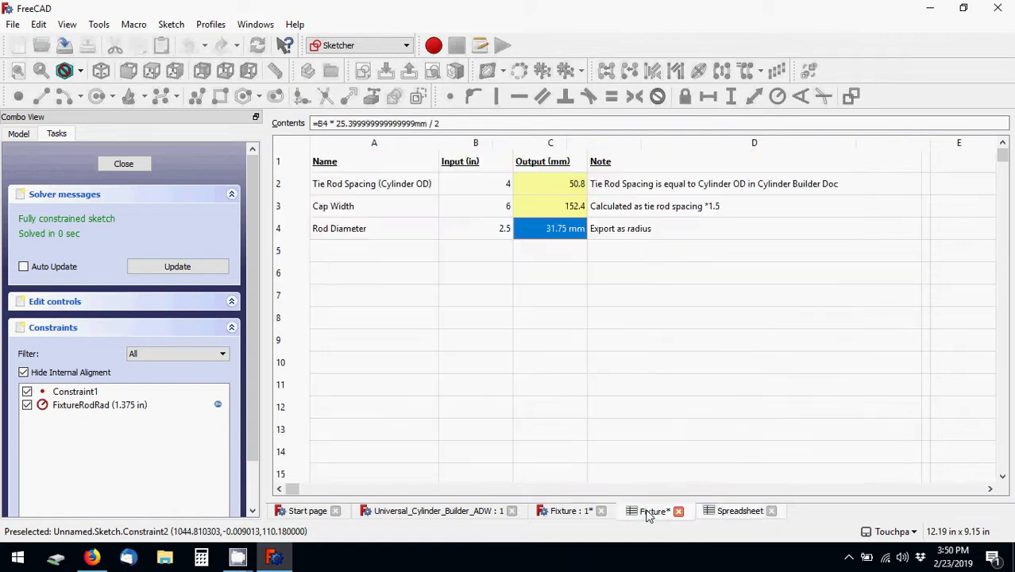
left_click(721, 512)
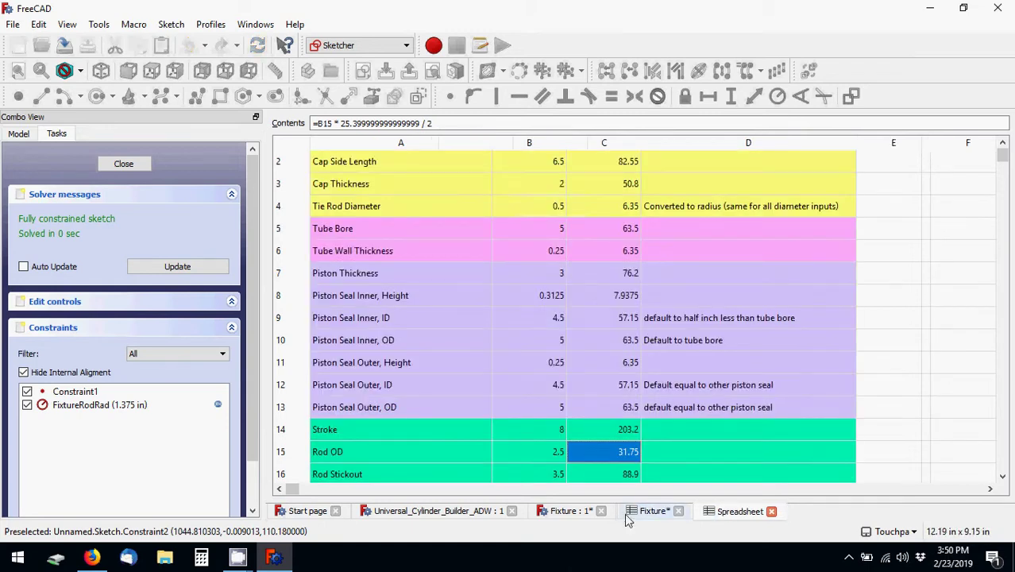
left_click(646, 512)
left_click(568, 511)
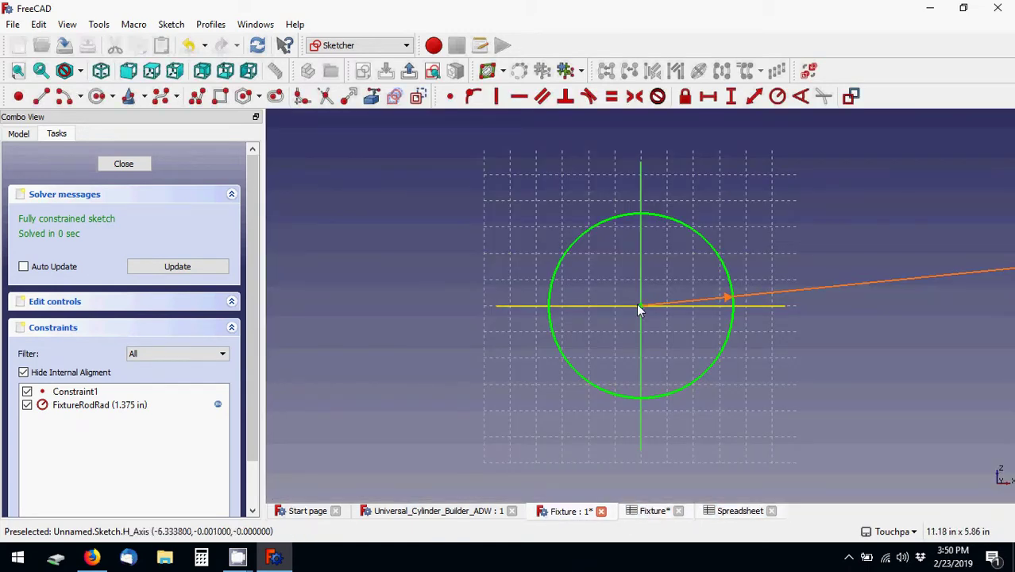
- Drag the 1.375 in radius label close to the circle
scroll(741, 357, "down", 5)
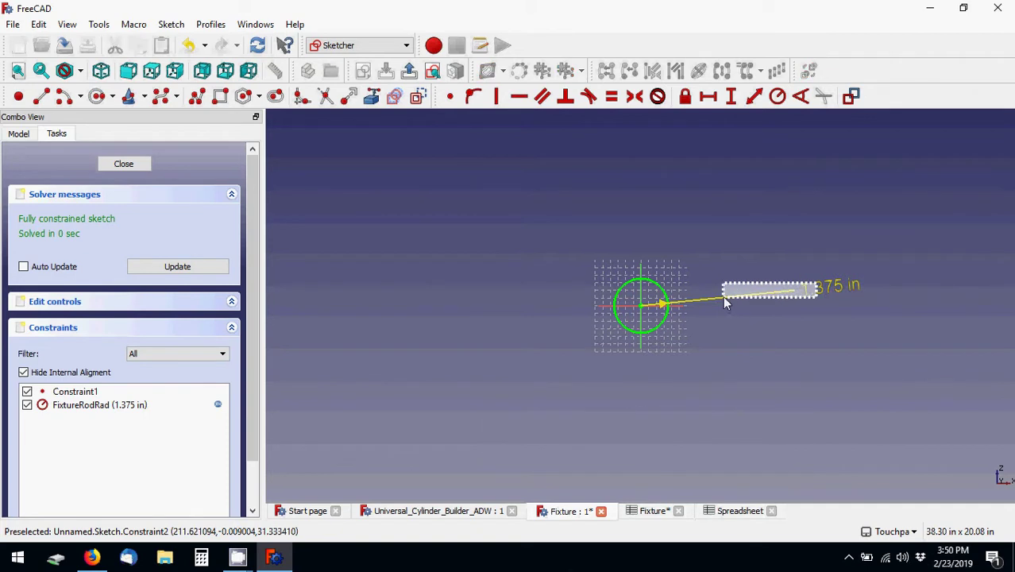
left_click_drag(810, 292, 717, 308)
scroll(716, 313, "up", 2)
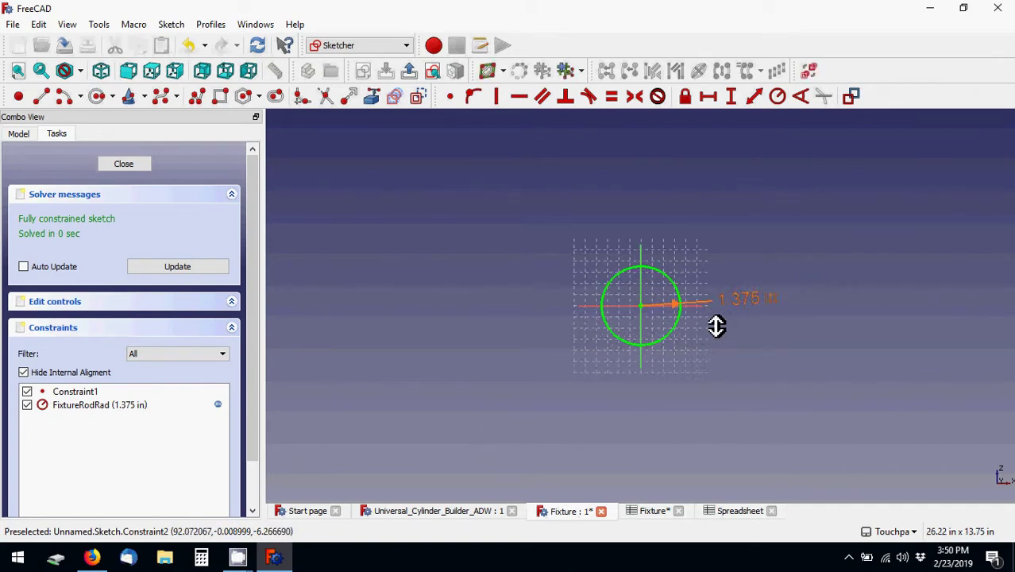
scroll(723, 310, "up", 2)
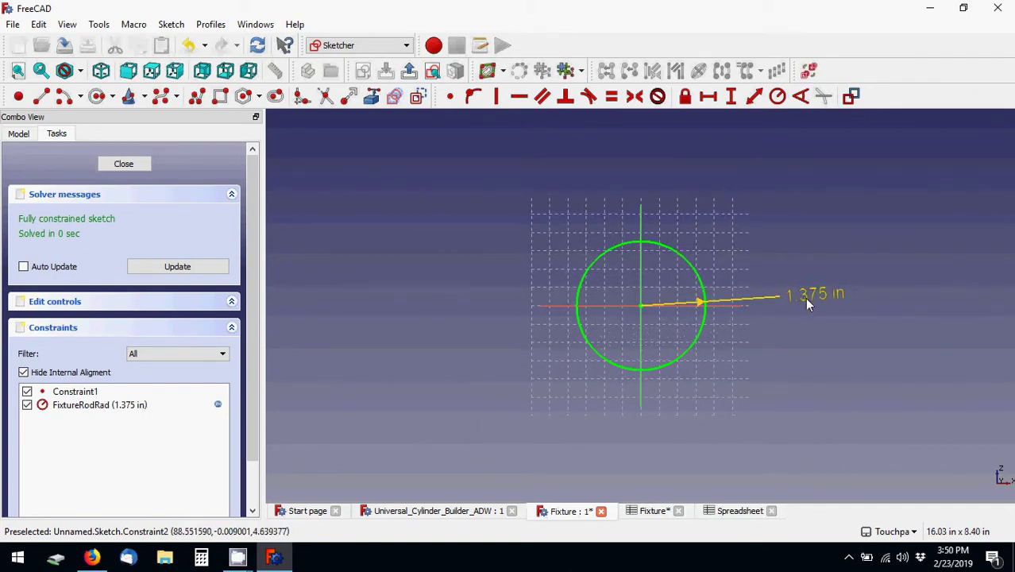
left_click_drag(804, 296, 766, 292)
scroll(688, 341, "up", 3)
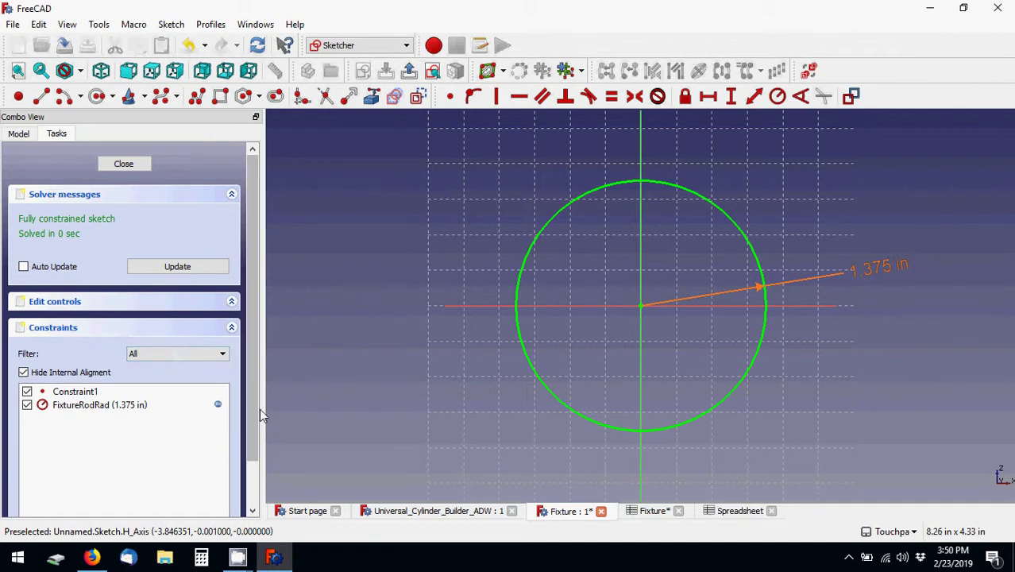
scroll(253, 429, "down", 1)
scroll(253, 429, "down", 1)
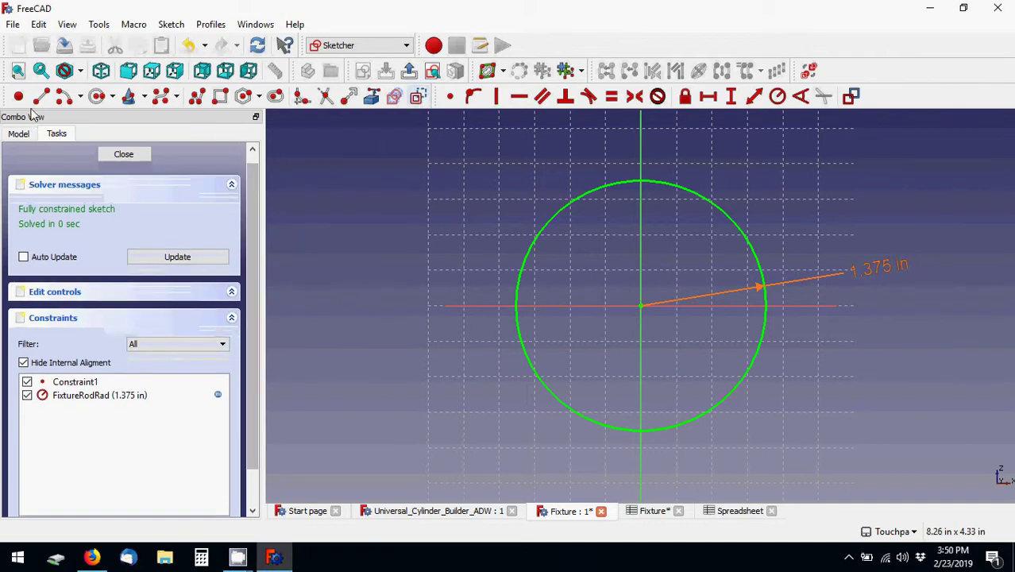
- Close the sketch and start a Pad from it in the Model tree
left_click(109, 155)
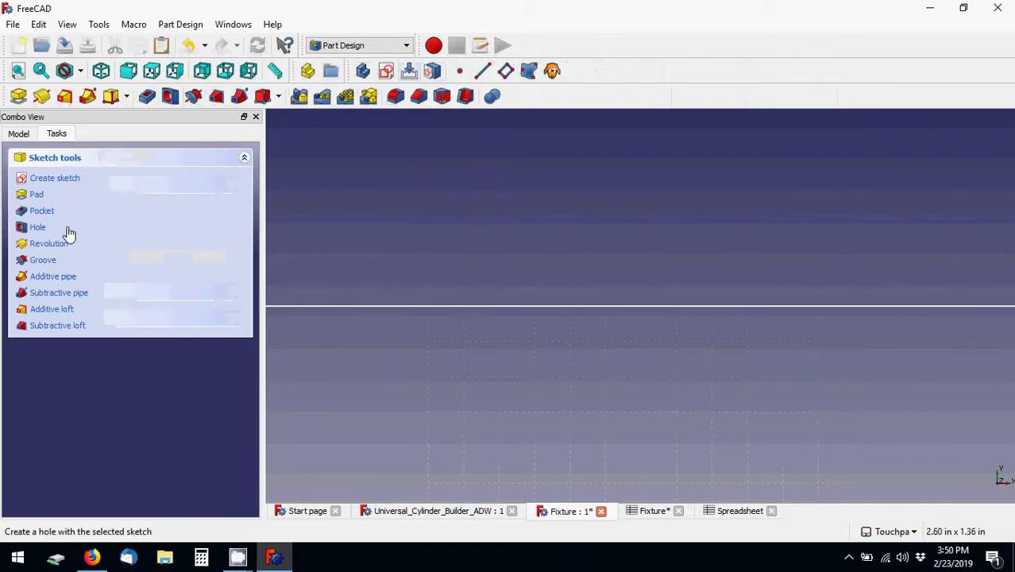
left_click(10, 135)
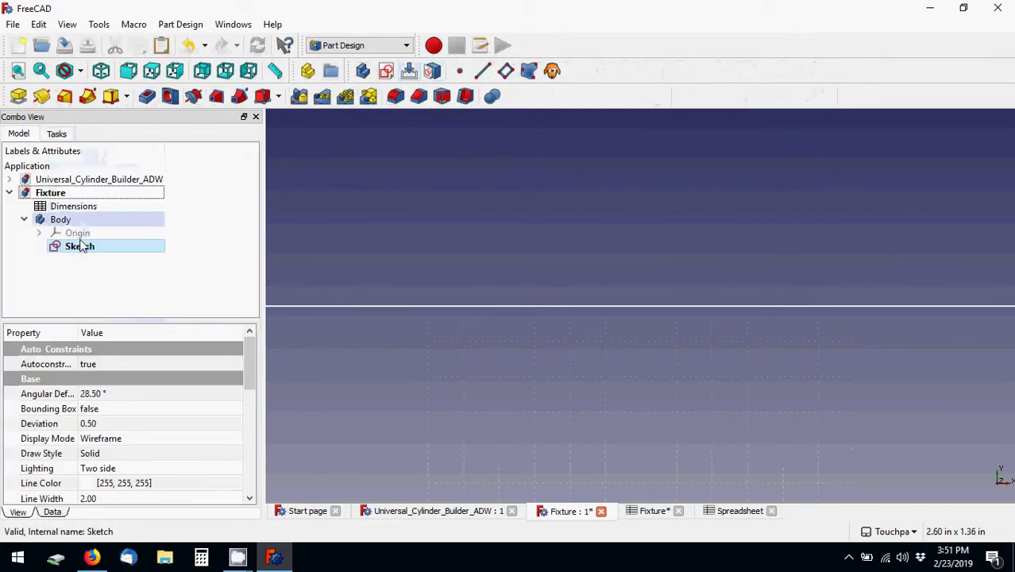
left_click(79, 246)
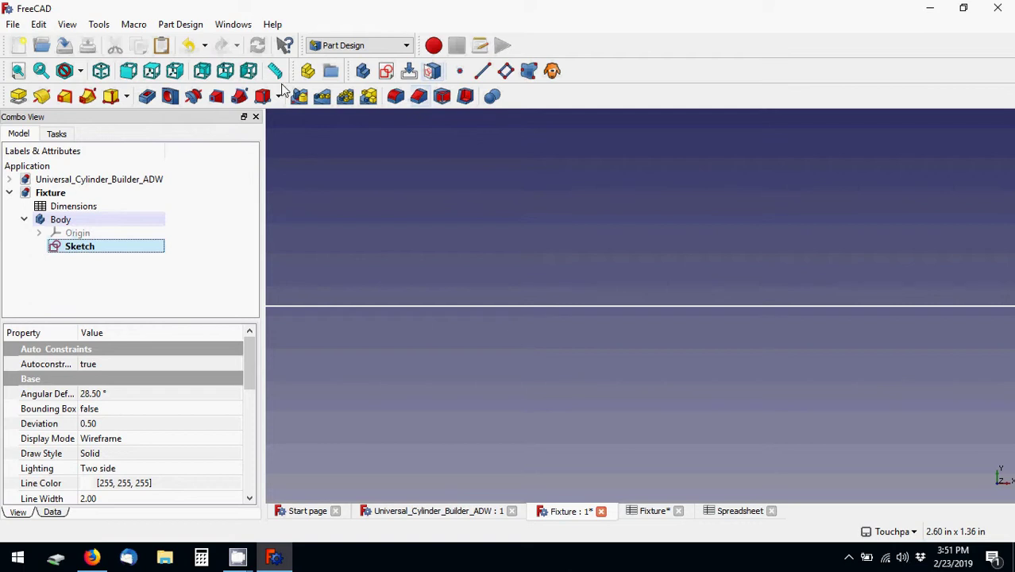
left_click(18, 96)
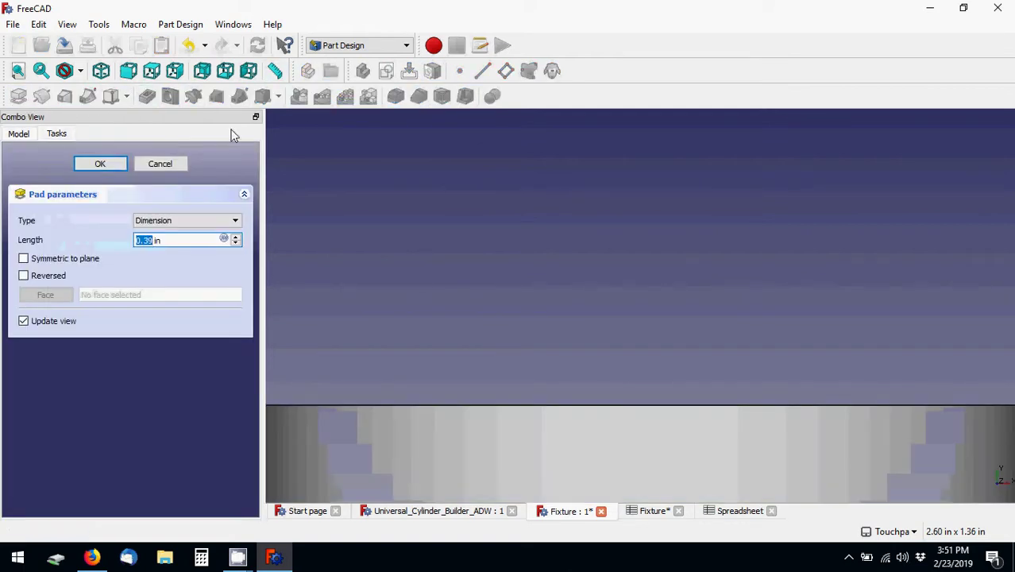
scroll(508, 288, "down", 5)
scroll(565, 261, "down", 2)
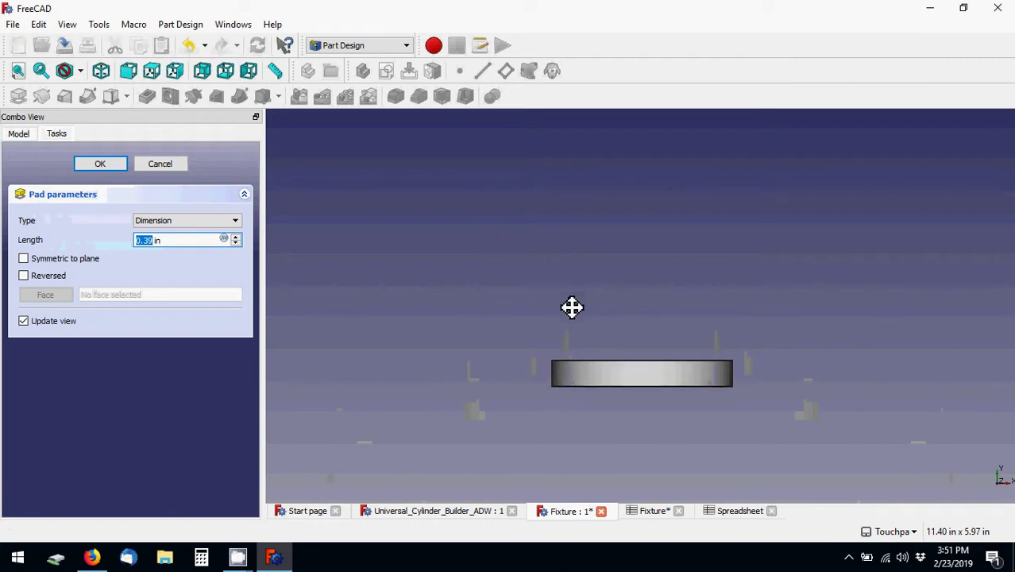
middle_click_drag(580, 292, 598, 362)
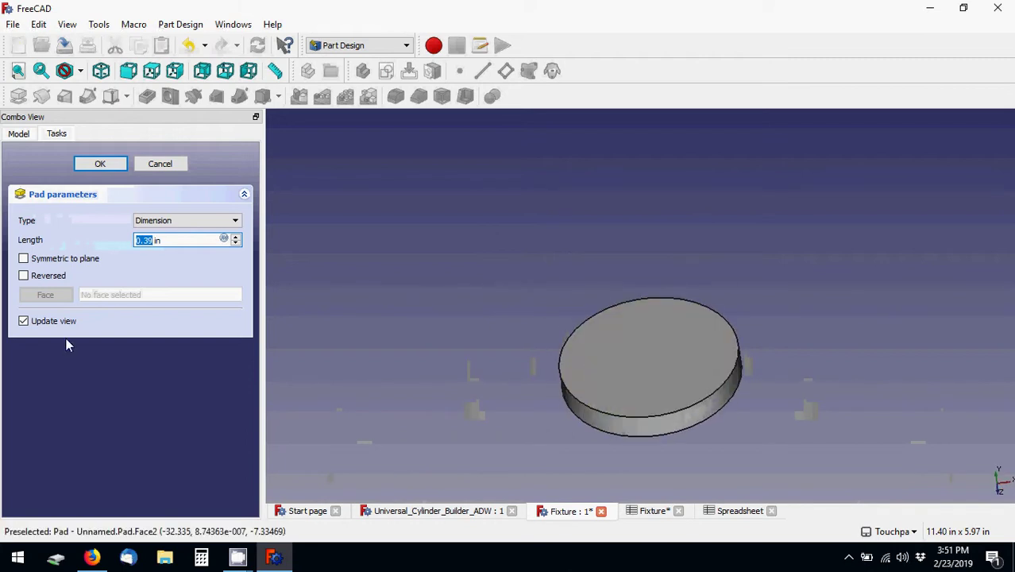
- Toggle the pad's Reversed option to compare directions, keeping the original direction
left_click(58, 280)
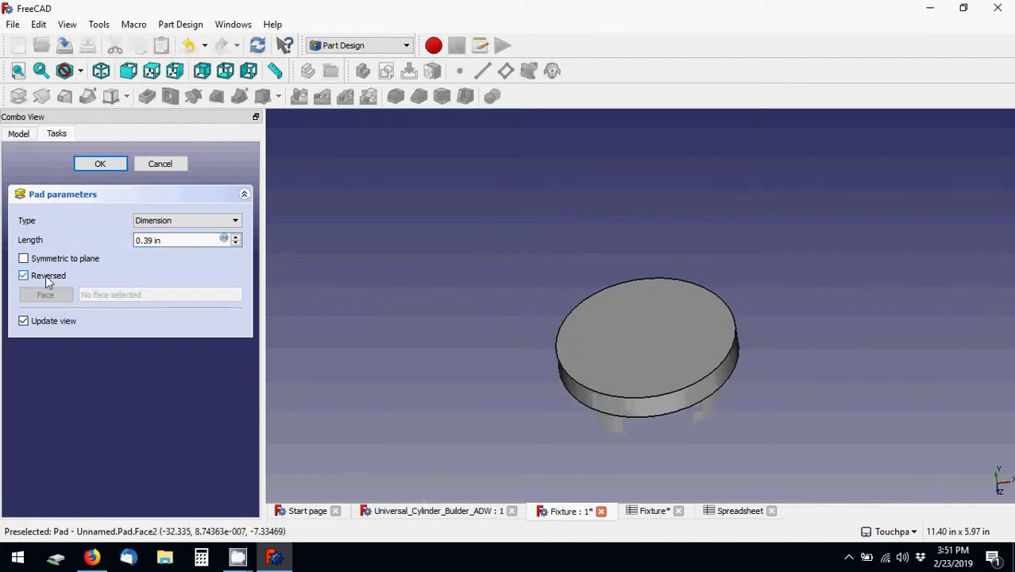
left_click(134, 73)
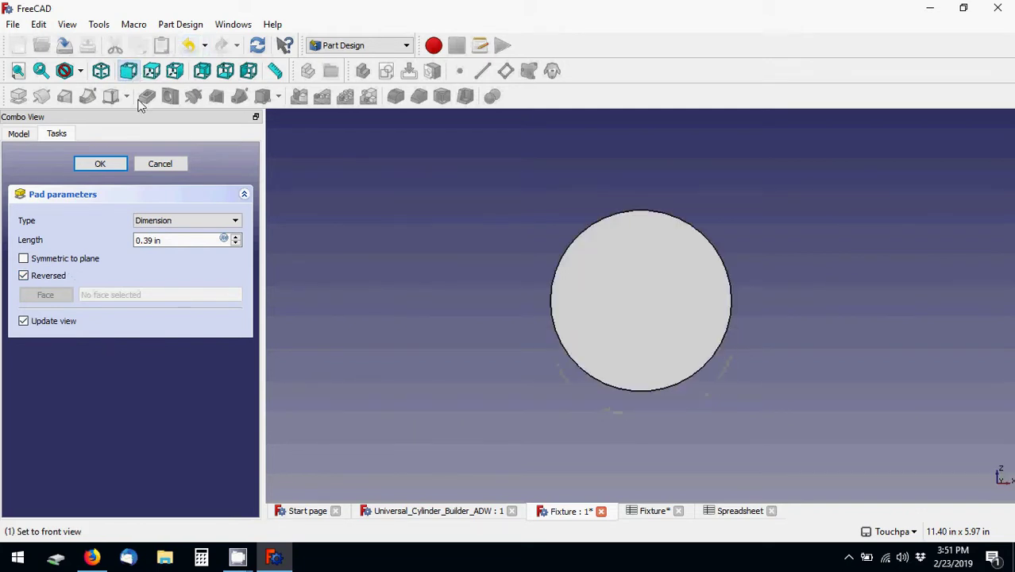
left_click(150, 74)
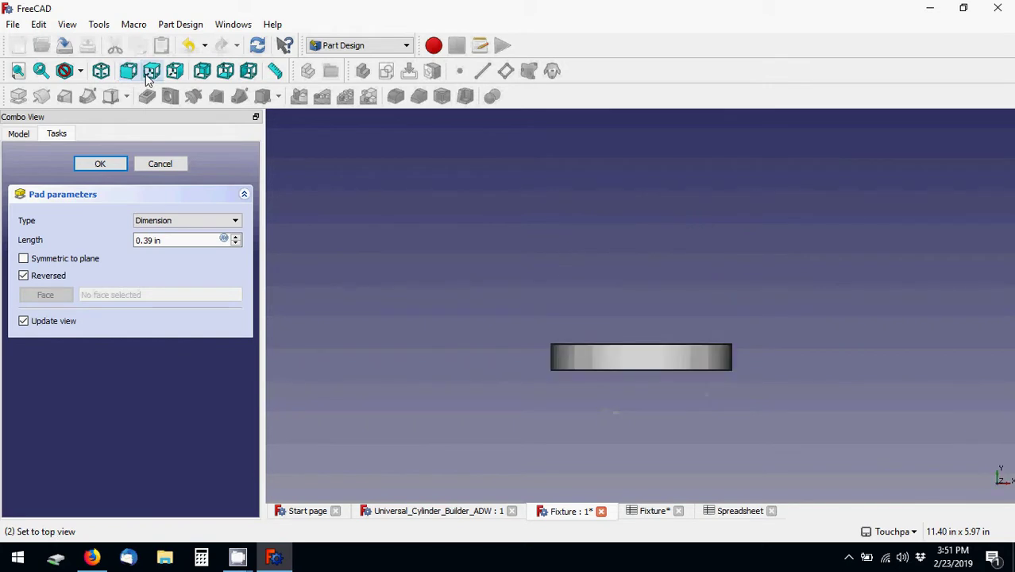
left_click(30, 276)
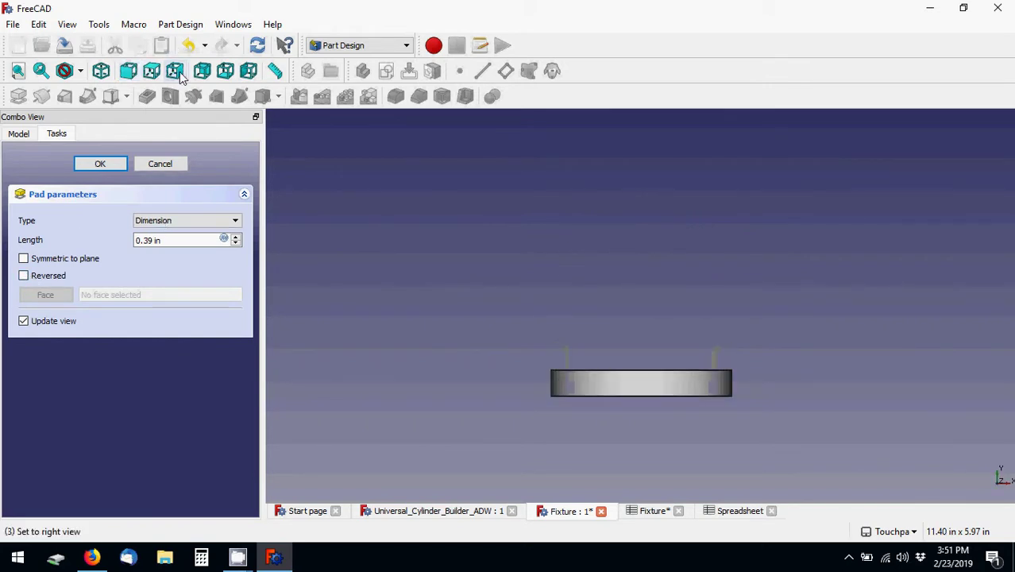
left_click(61, 278)
left_click(61, 278)
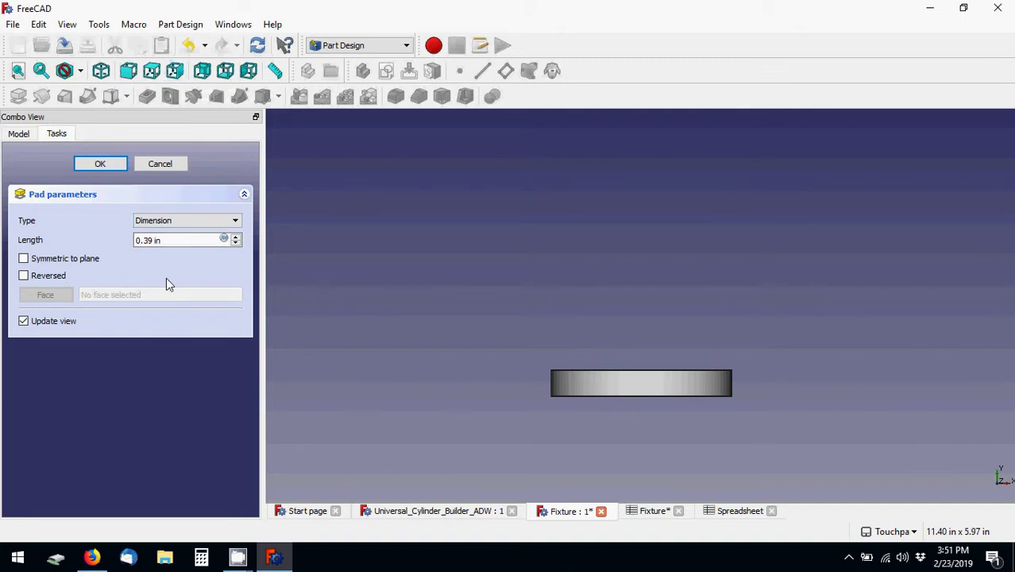
left_click(59, 278)
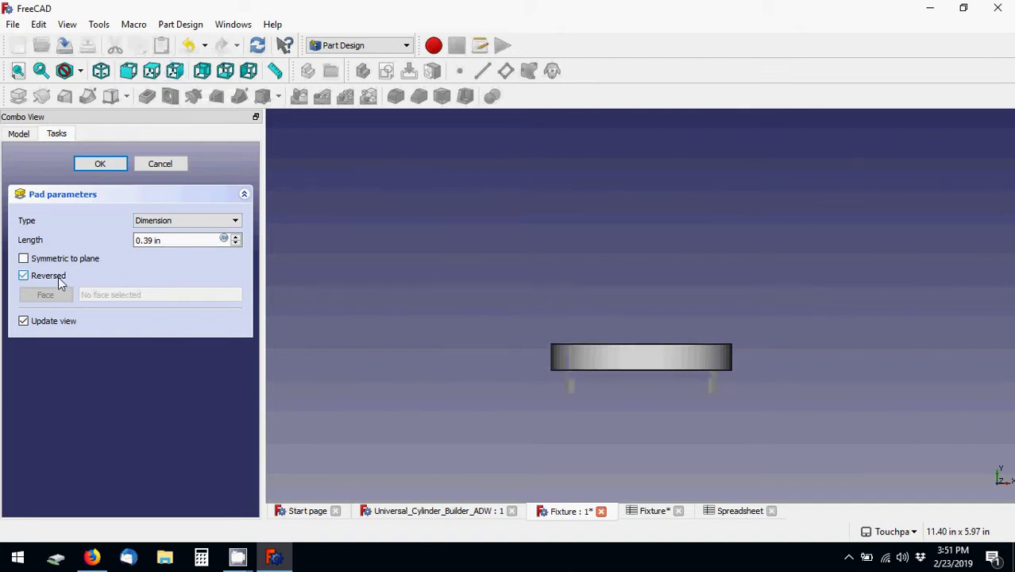
left_click(57, 276)
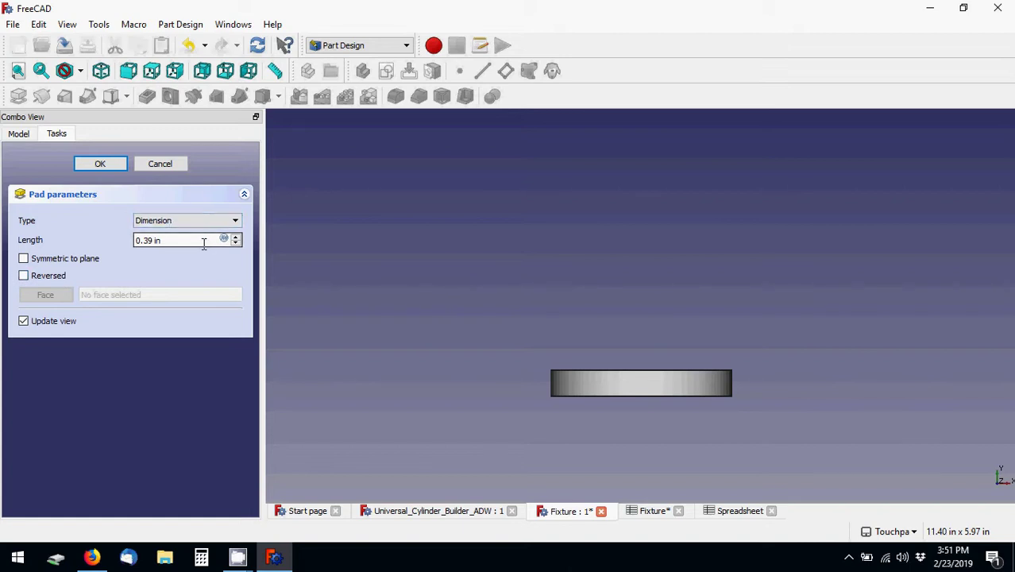
- Set the pad length to 6 and confirm the cylinder
left_click_drag(173, 253, 120, 251)
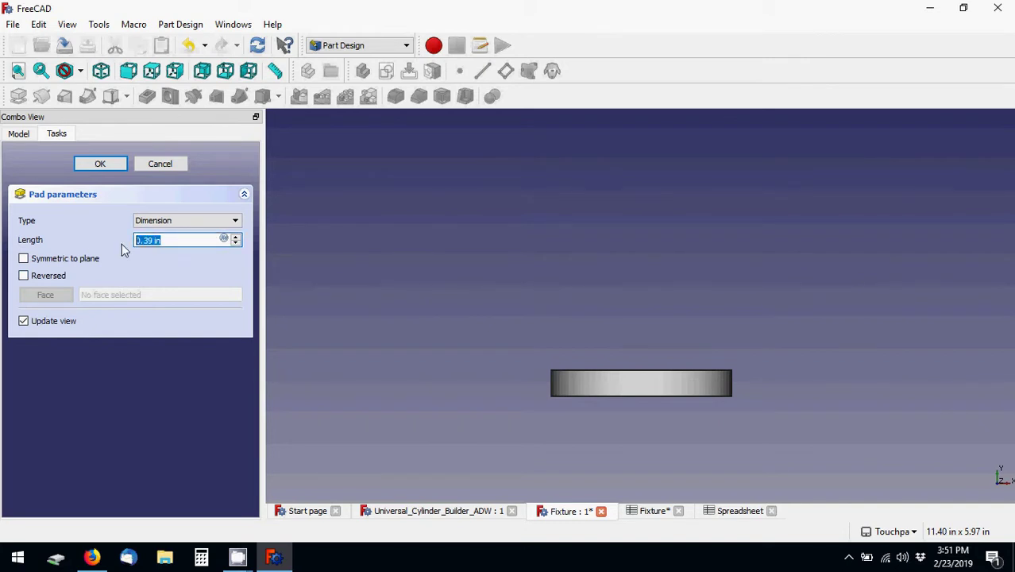
type("66")
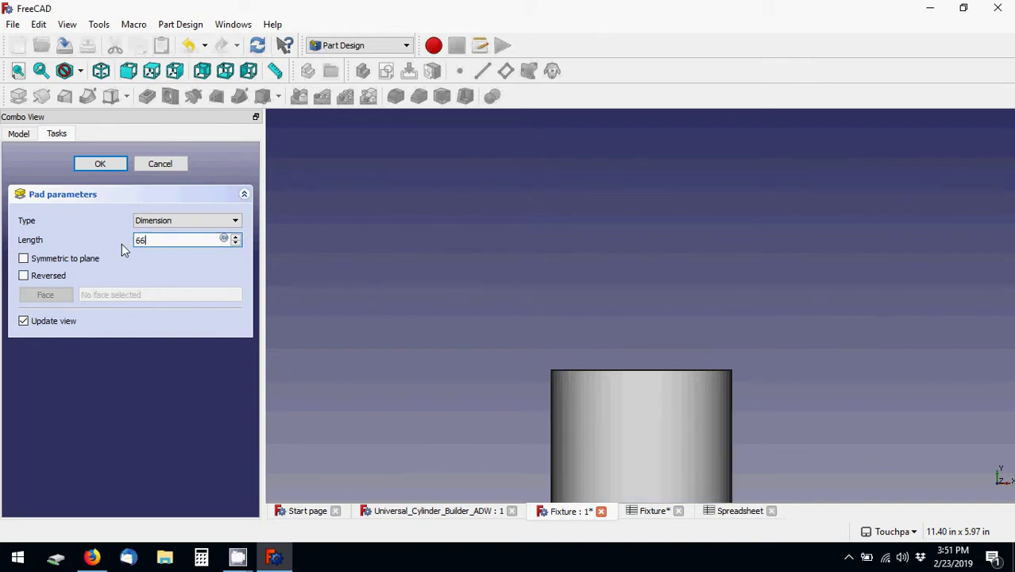
key("BackSpace")
left_click(101, 165)
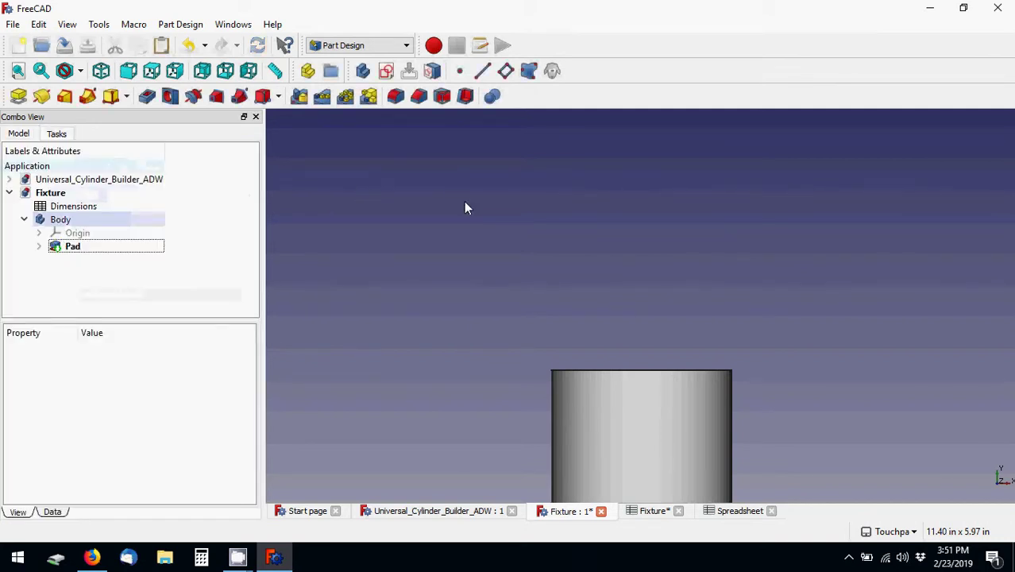
- Orbit to the cylinder's top, expand Pad in the tree, and select the top face
scroll(468, 230, "down", 3)
scroll(472, 248, "down", 2)
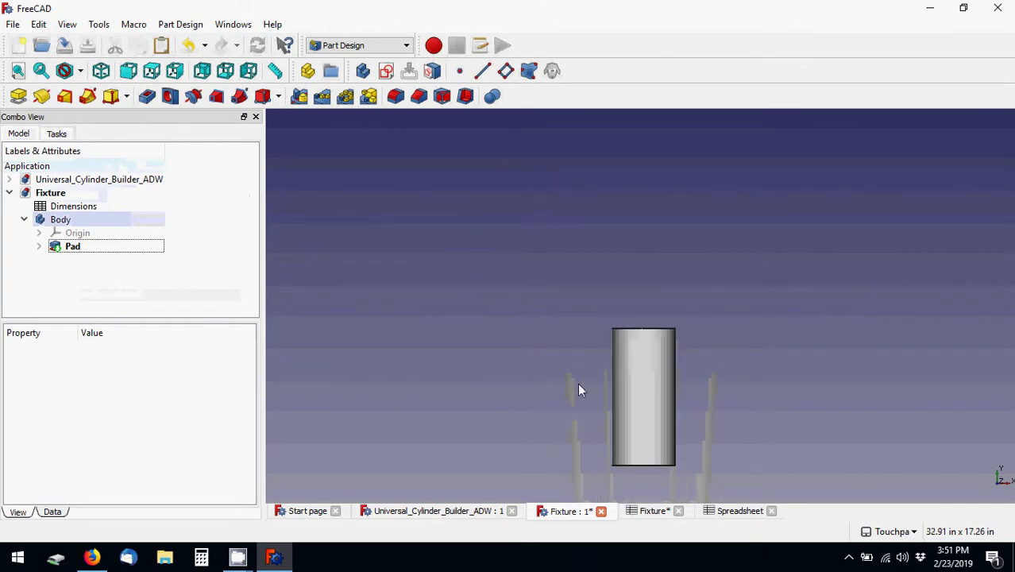
left_click_drag(577, 383, 634, 401, "alt")
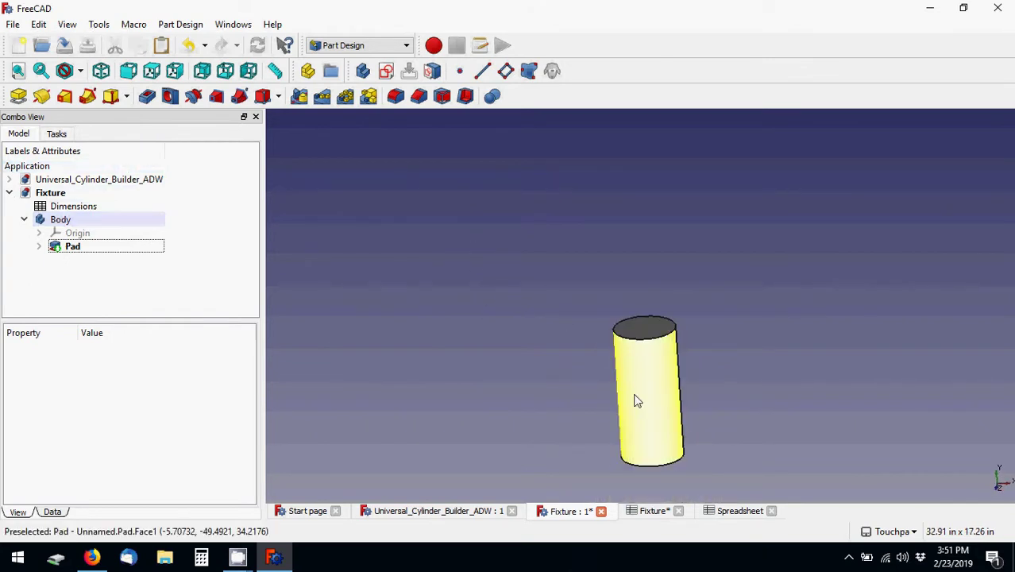
scroll(606, 378, "up", 3)
mouse_move(616, 340)
left_mouse_down("alt")
mouse_move(624, 414)
mouse_move(478, 429)
left_mouse_up("alt")
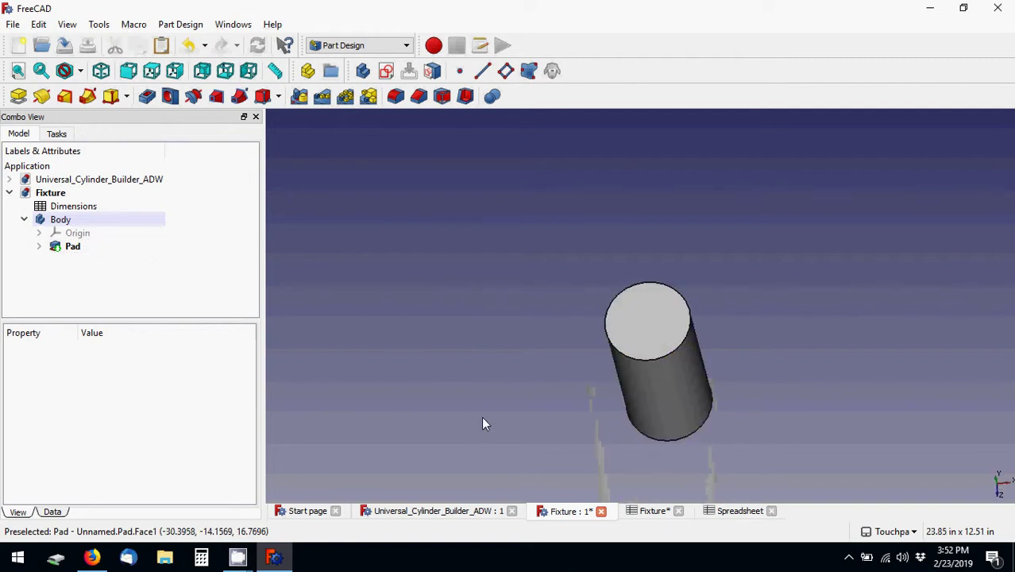
left_click(38, 246)
left_click(99, 260)
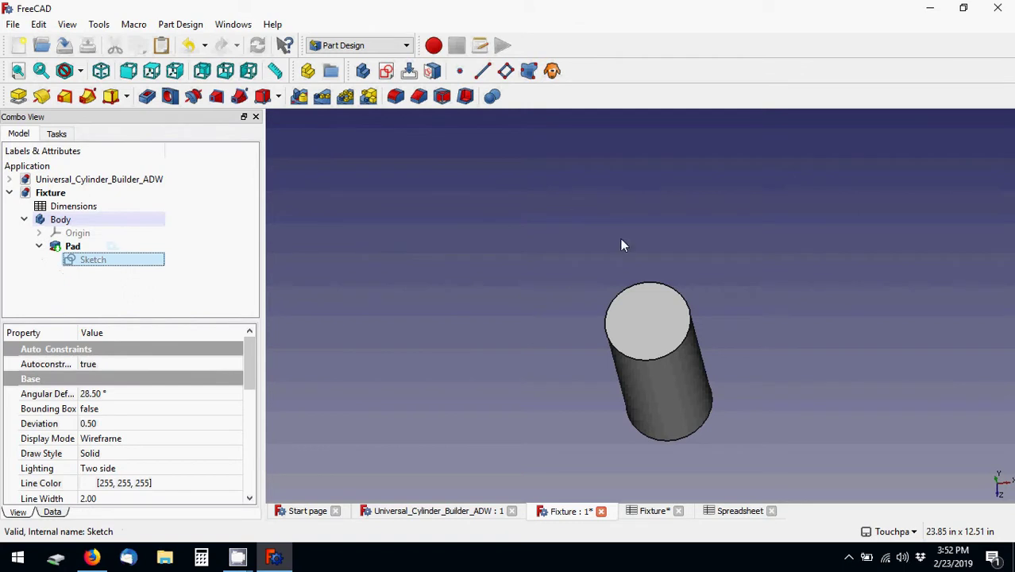
left_click(651, 349)
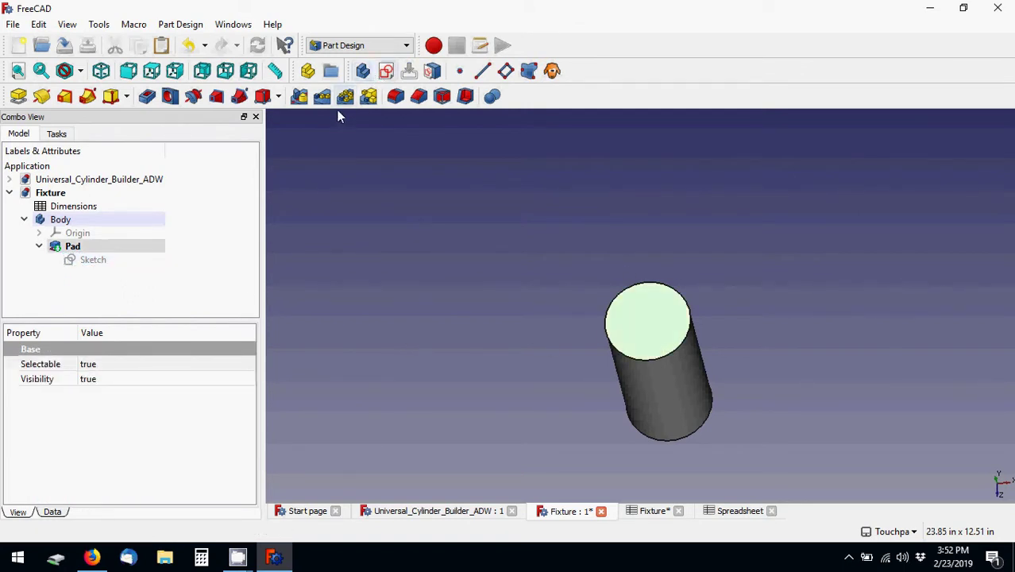
- Create a sketch on the top face containing a circle centred on the origin
left_click(386, 70)
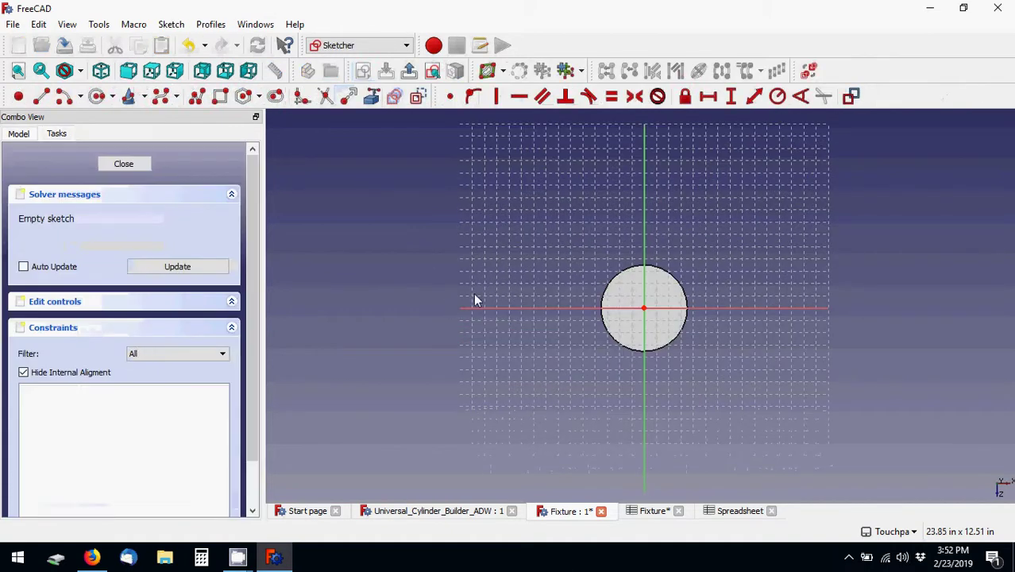
scroll(659, 308, "up", 2)
scroll(655, 318, "up", 3)
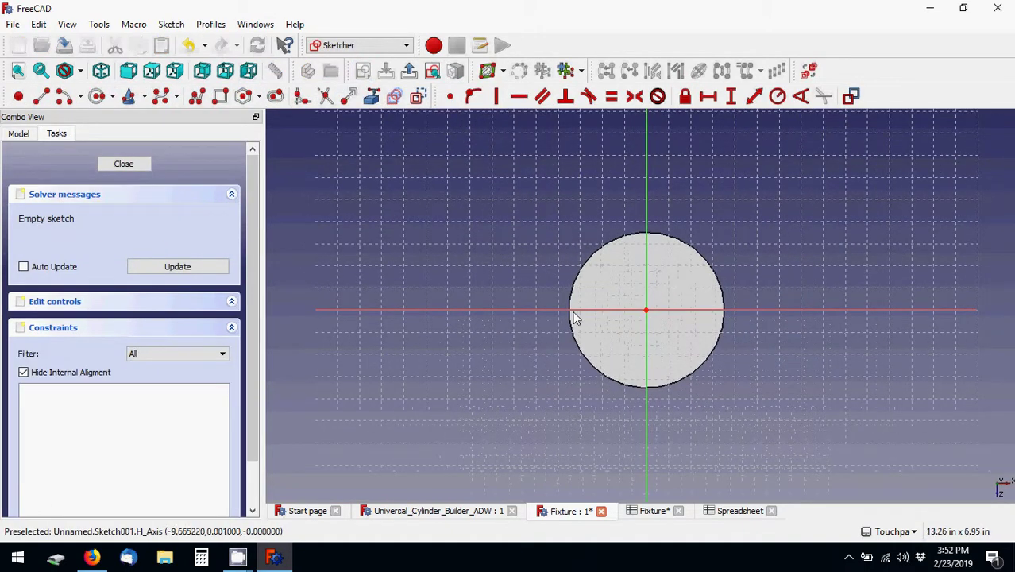
scroll(635, 300, "up", 2)
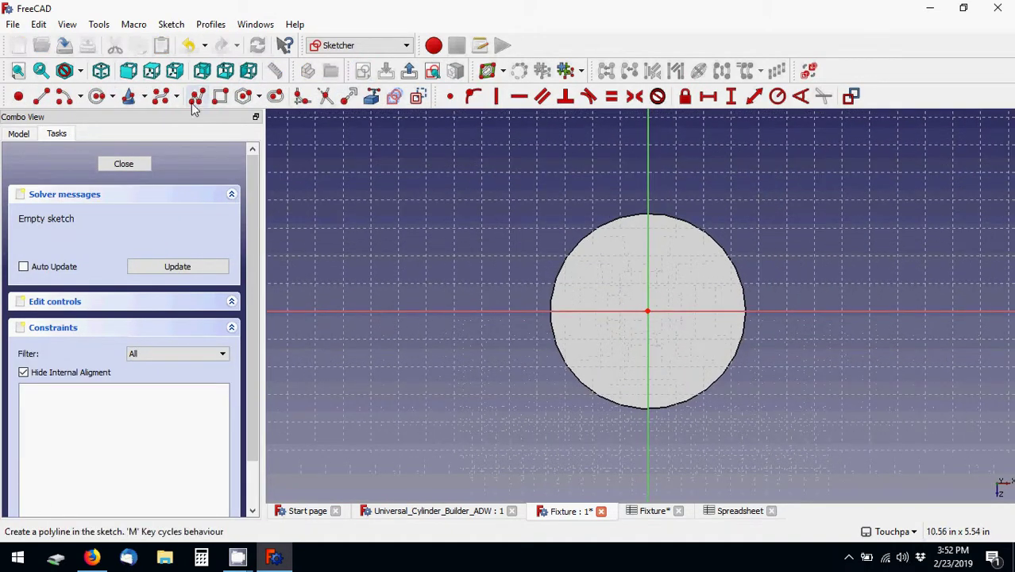
left_click(97, 96)
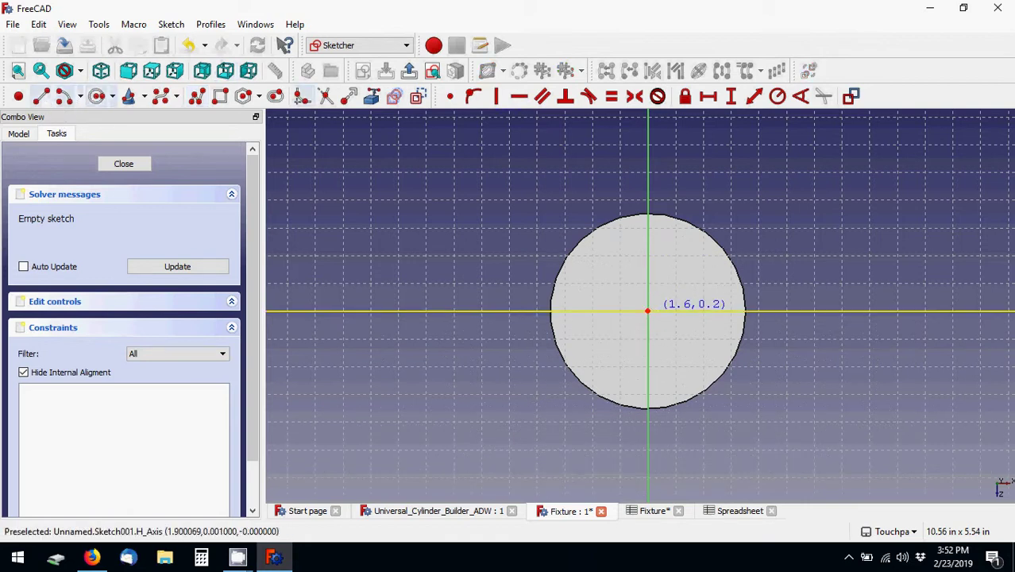
left_click(647, 310)
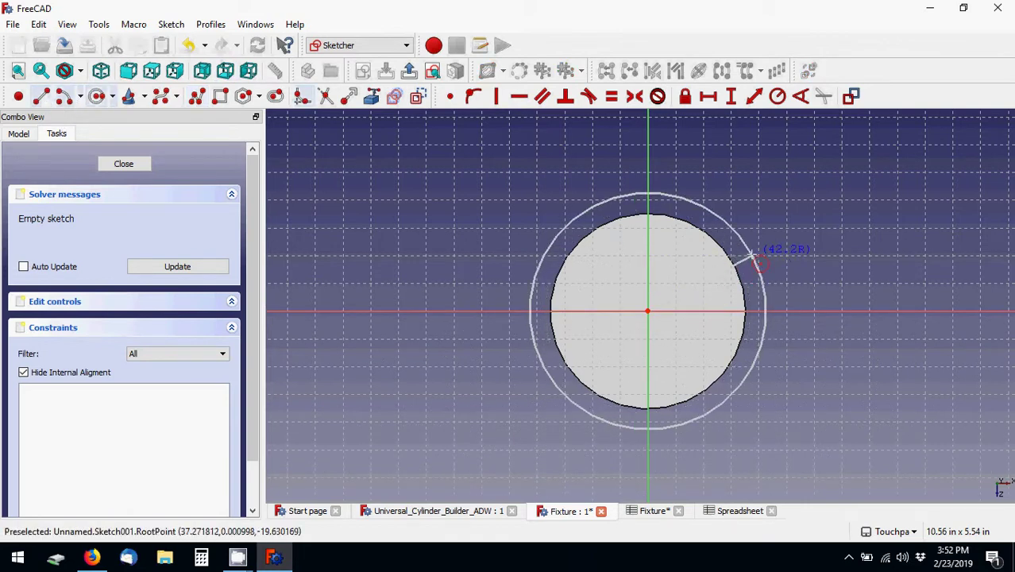
left_click(750, 252)
right_click(617, 265)
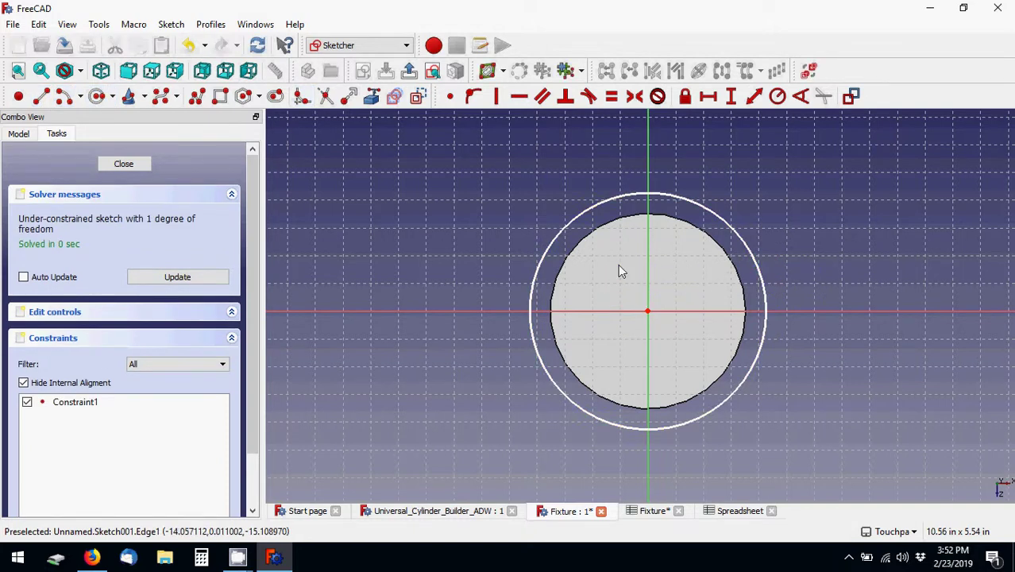
left_click(712, 216)
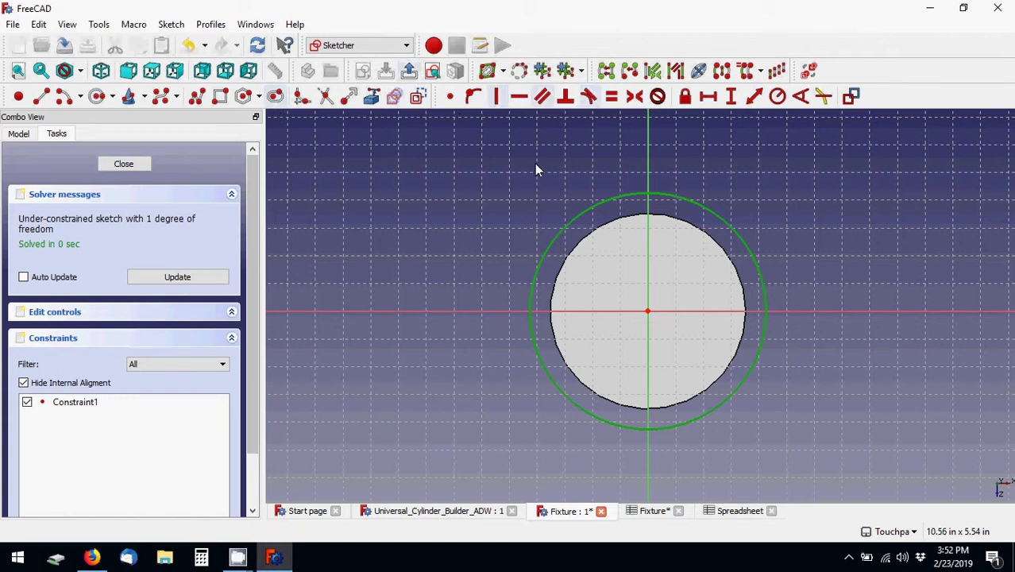
- Constrain the circle radius to =Dimensions.RodRad (1.25 in), named BorePocket
left_click(778, 96)
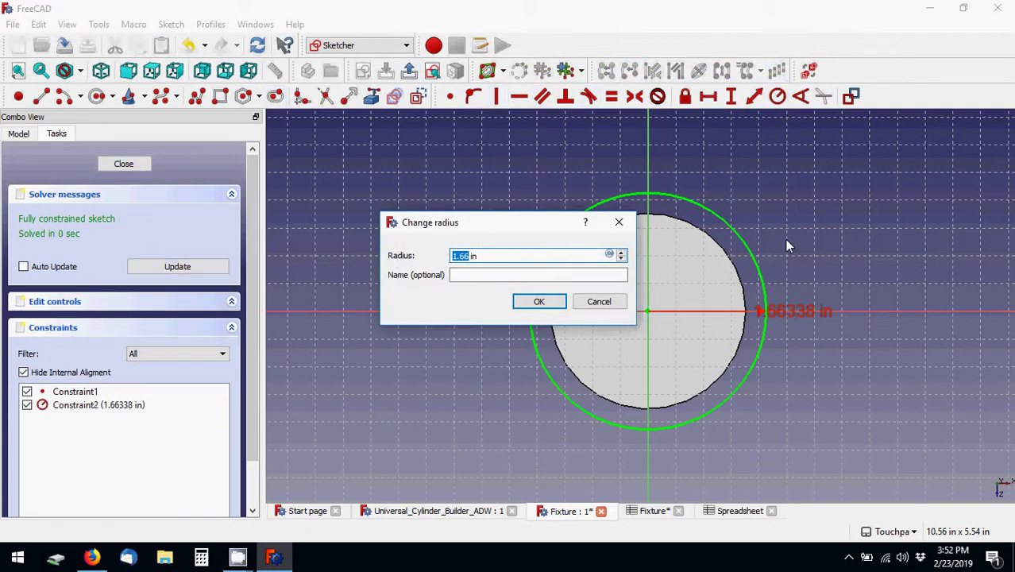
type("=")
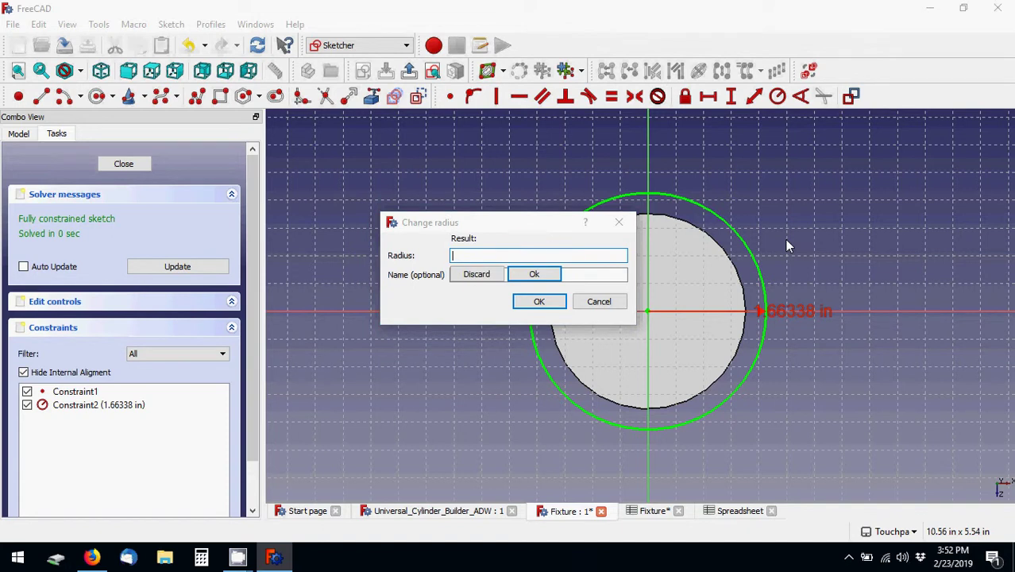
type("Dimensions.RodR")
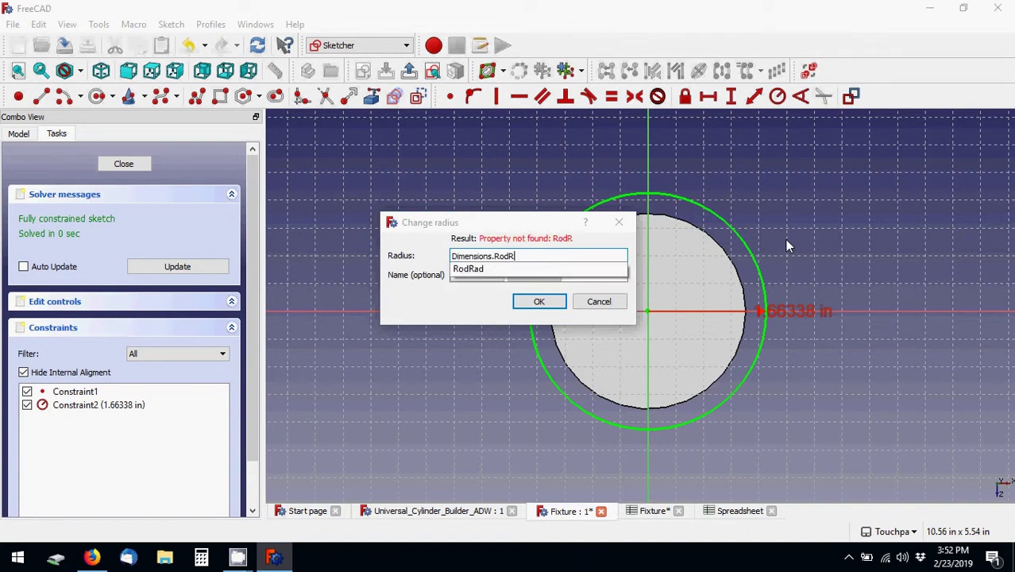
key("Return")
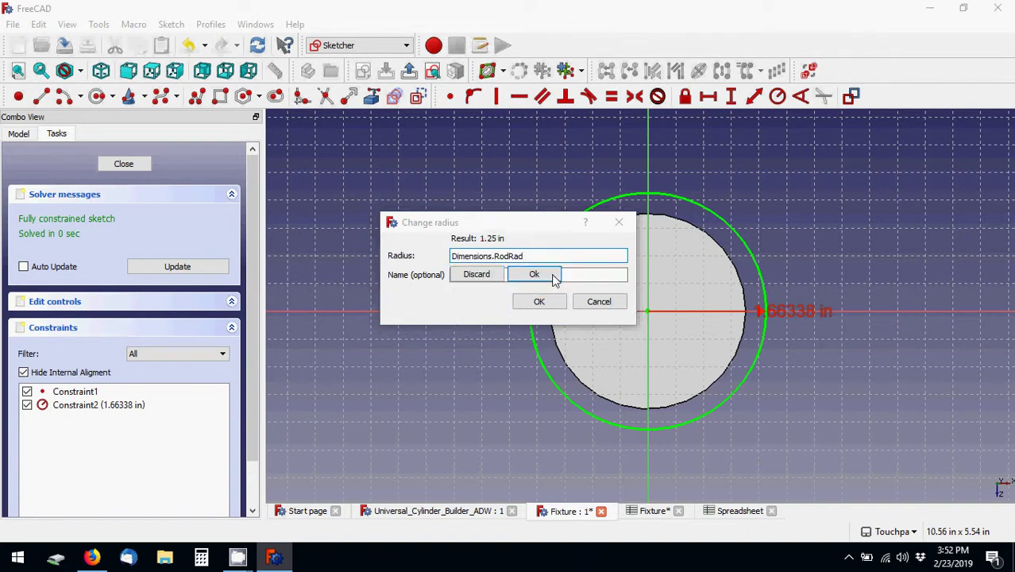
left_click(548, 274)
type("BorePocket")
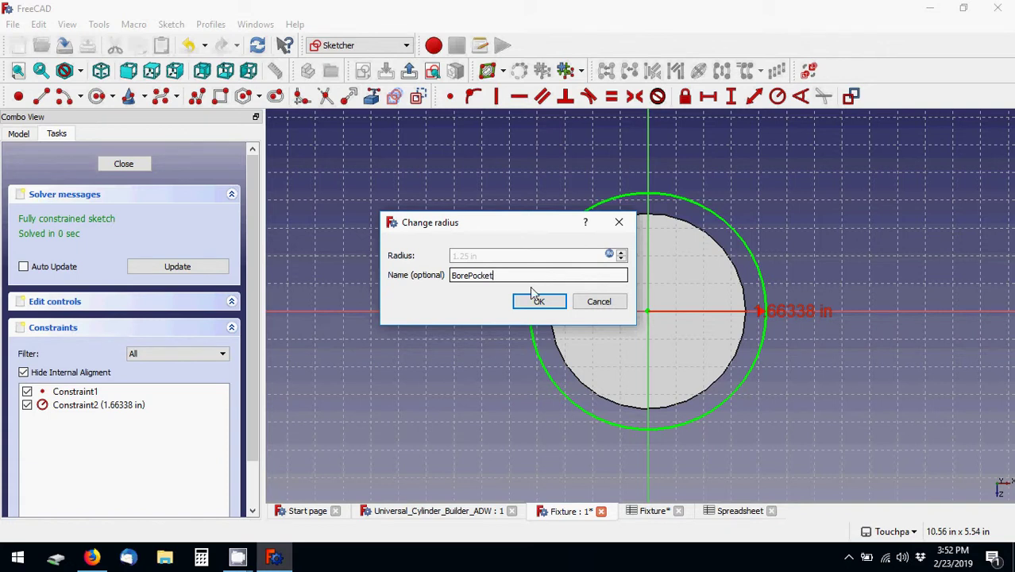
left_click(528, 306)
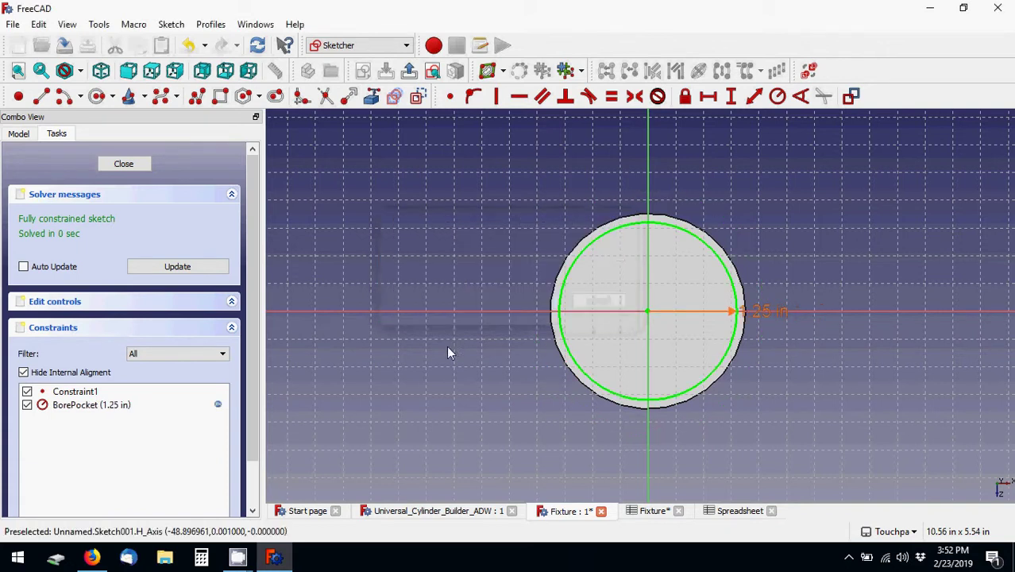
left_click(17, 133)
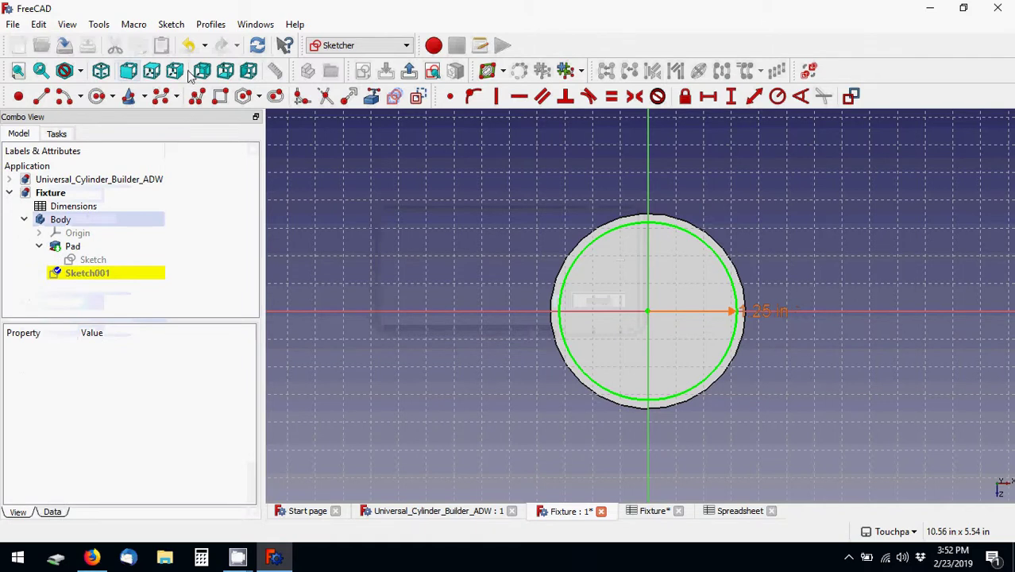
- In Part Design, close the sketch and start a 0.20 in deep Pocket from Sketch001
left_click(321, 45)
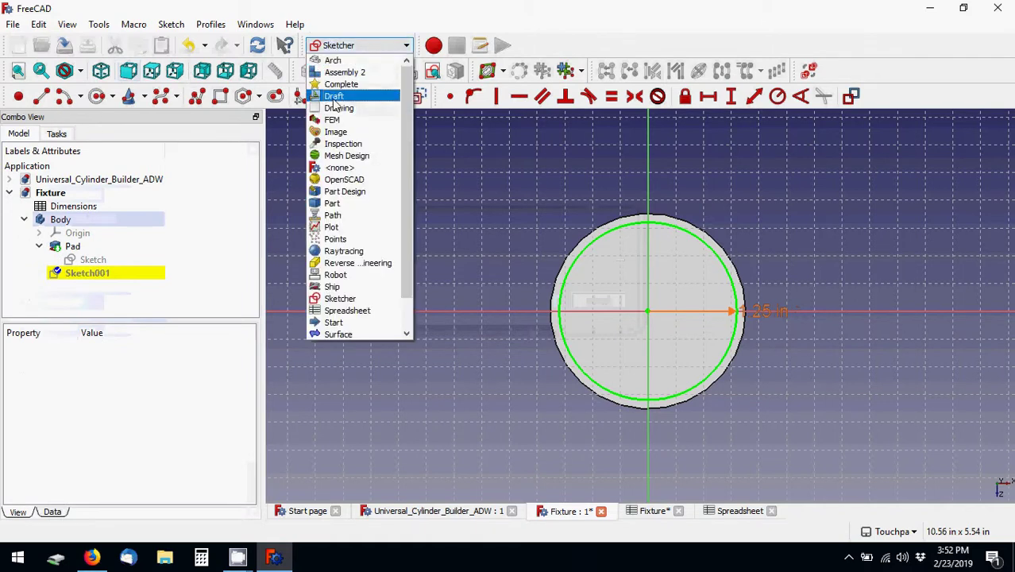
left_click(343, 191)
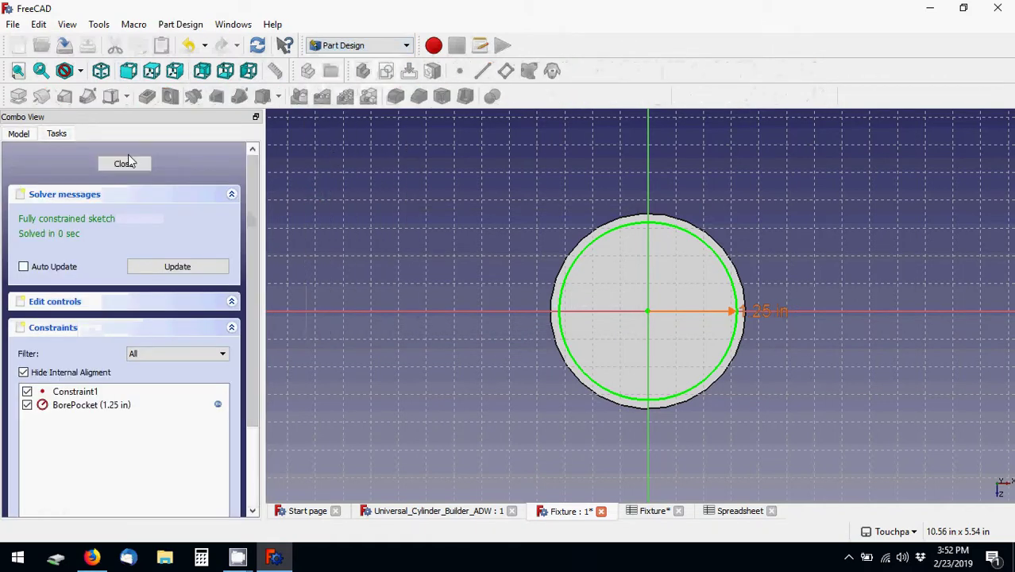
left_click(124, 163)
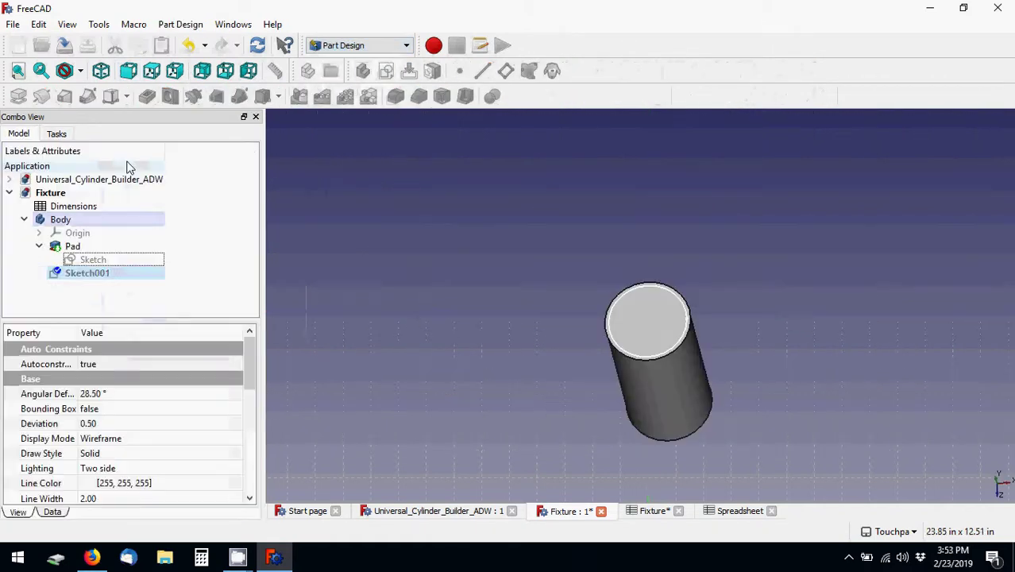
left_click(87, 274)
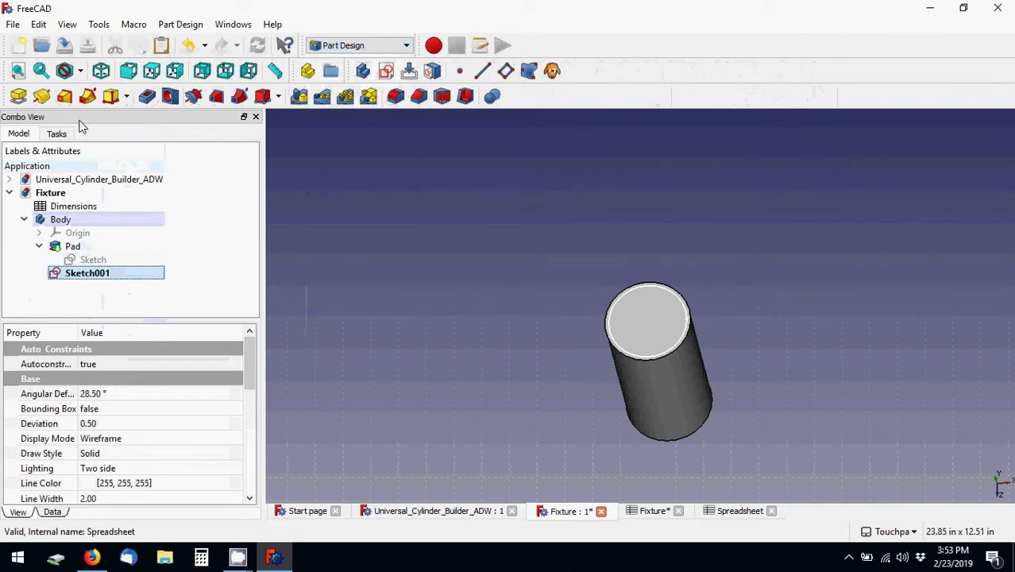
left_click(147, 99)
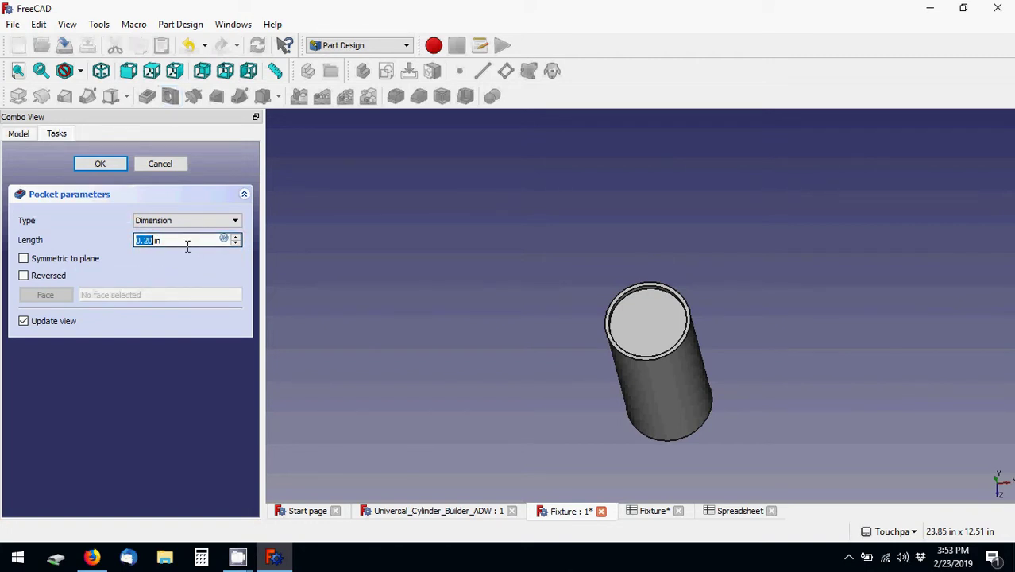
key("Return")
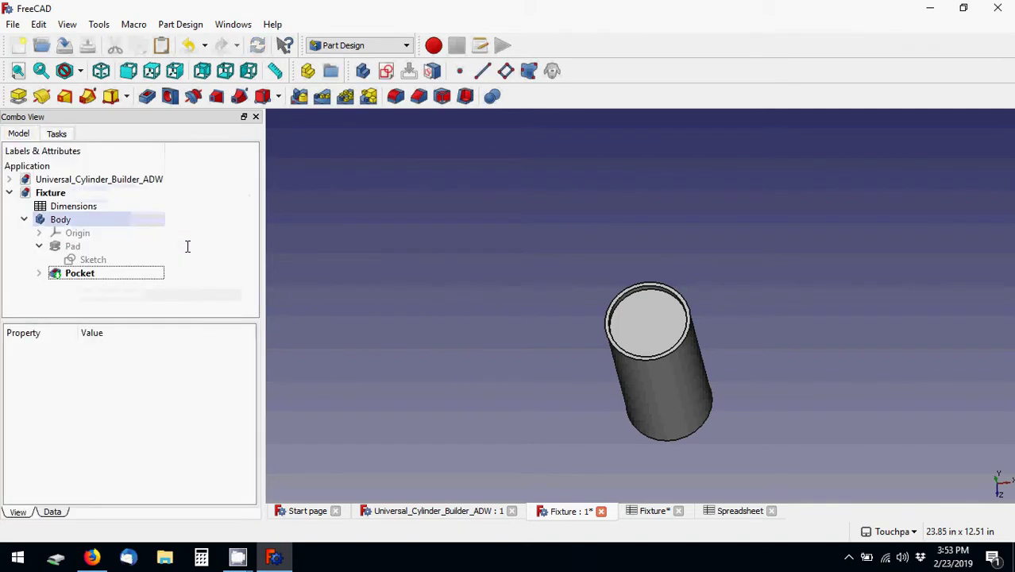
mouse_move(656, 345)
left_mouse_down("shift")
mouse_move(647, 494)
mouse_move(662, 374)
mouse_move(627, 398)
mouse_move(797, 376)
mouse_move(813, 435)
mouse_move(795, 387)
left_mouse_up("shift")
scroll(682, 349, "up", 4)
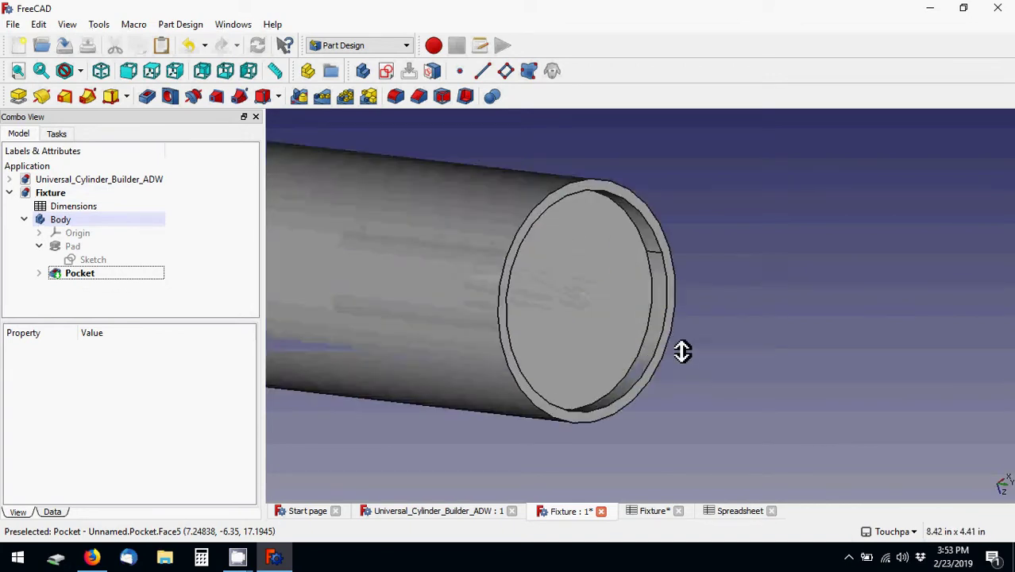
scroll(674, 340, "up", 1)
mouse_move(672, 339)
left_mouse_down("shift")
mouse_move(605, 361)
mouse_move(571, 310)
mouse_move(468, 316)
mouse_move(452, 328)
mouse_move(478, 354)
mouse_move(654, 331)
mouse_move(664, 362)
mouse_move(705, 345)
mouse_move(680, 368)
left_mouse_up("shift")
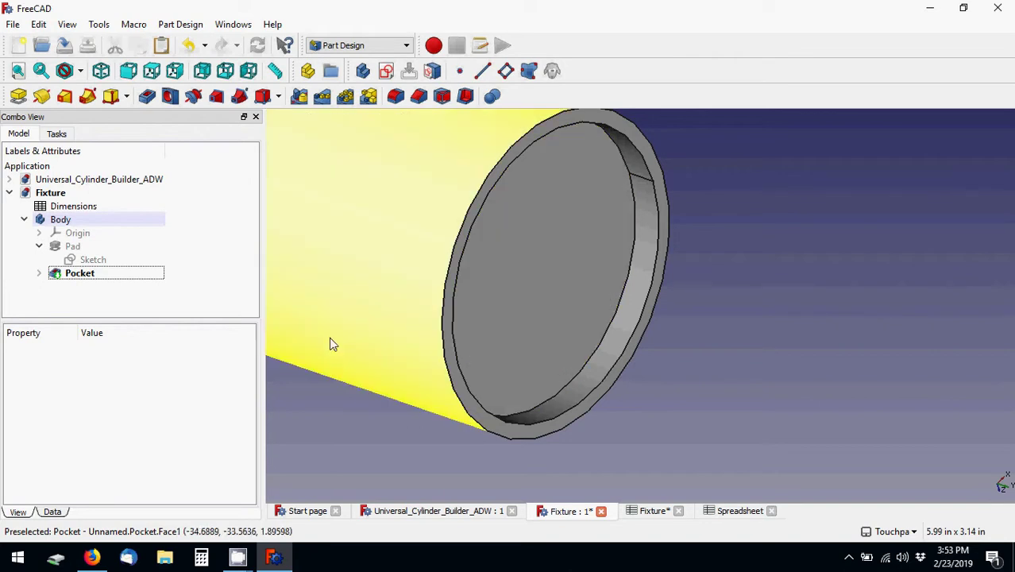
- Check Sketch001 unchanged, then set the Pocket length to 2 in
left_click(38, 273)
double_click(72, 288)
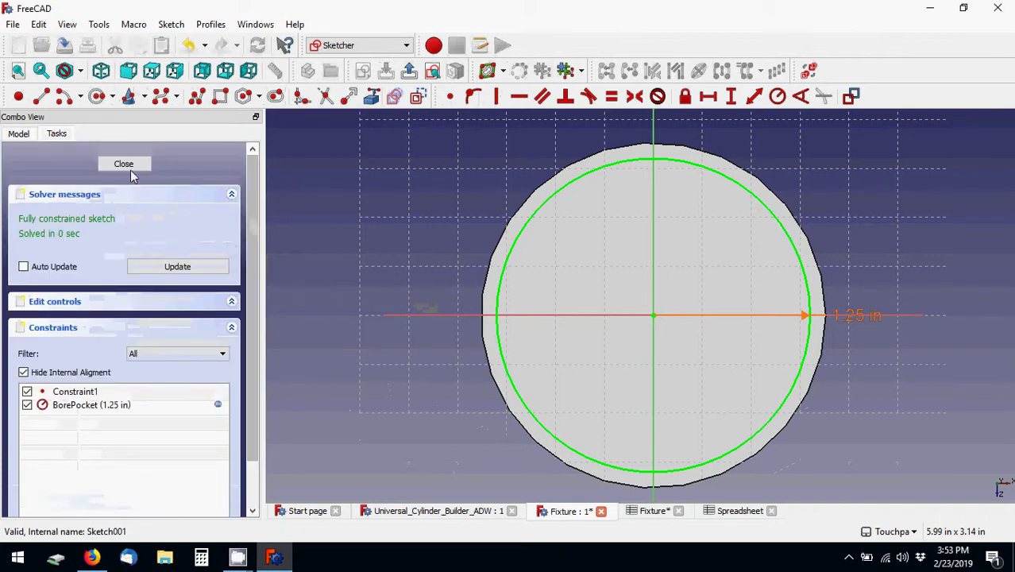
left_click(130, 169)
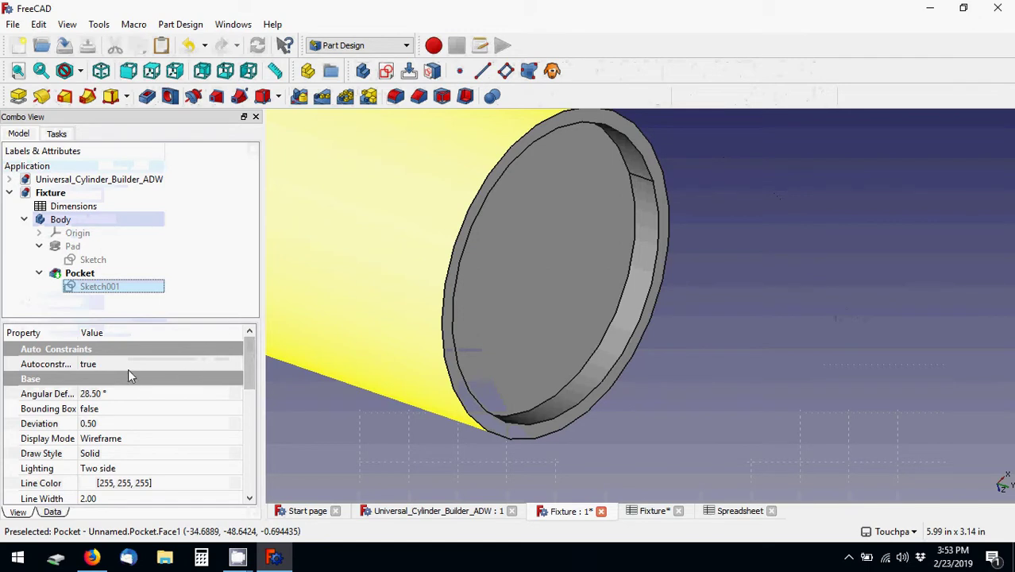
left_click(74, 275)
double_click(74, 278)
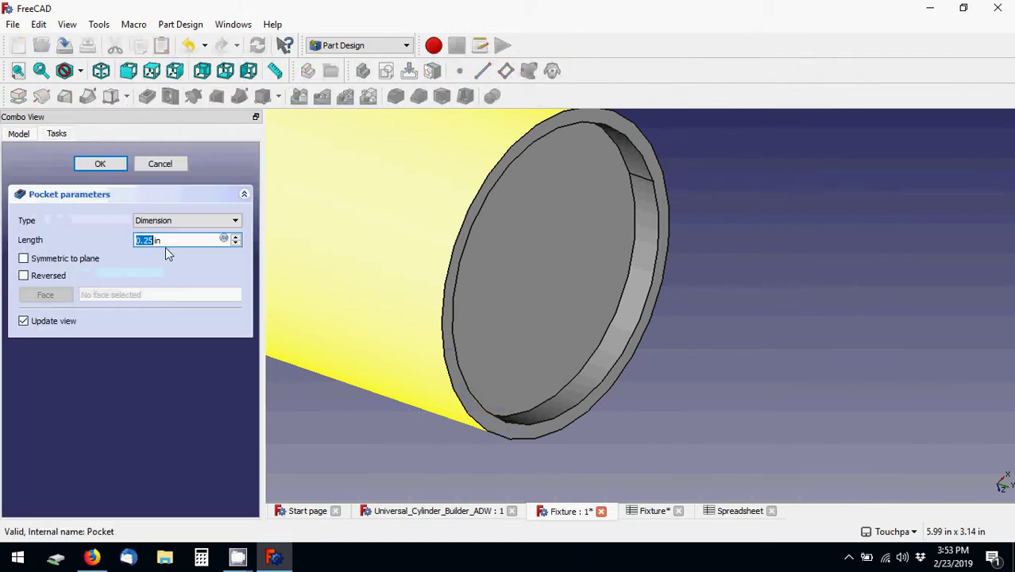
type("2")
key("Return")
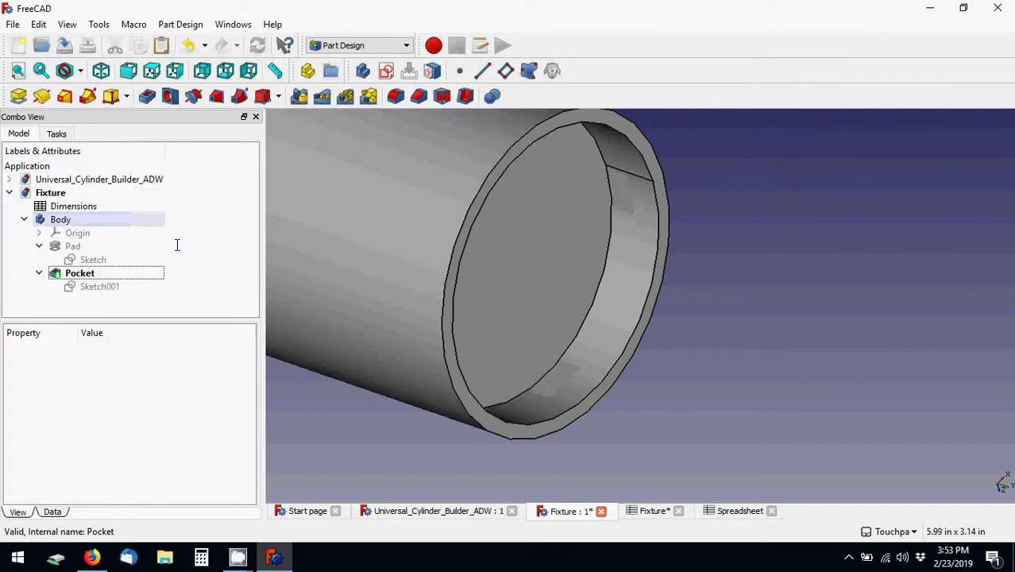
scroll(469, 239, "down", 3)
- Collapse the Pocket, Pad and Body branches and add a new empty body, Body001
scroll(466, 271, "down", 2)
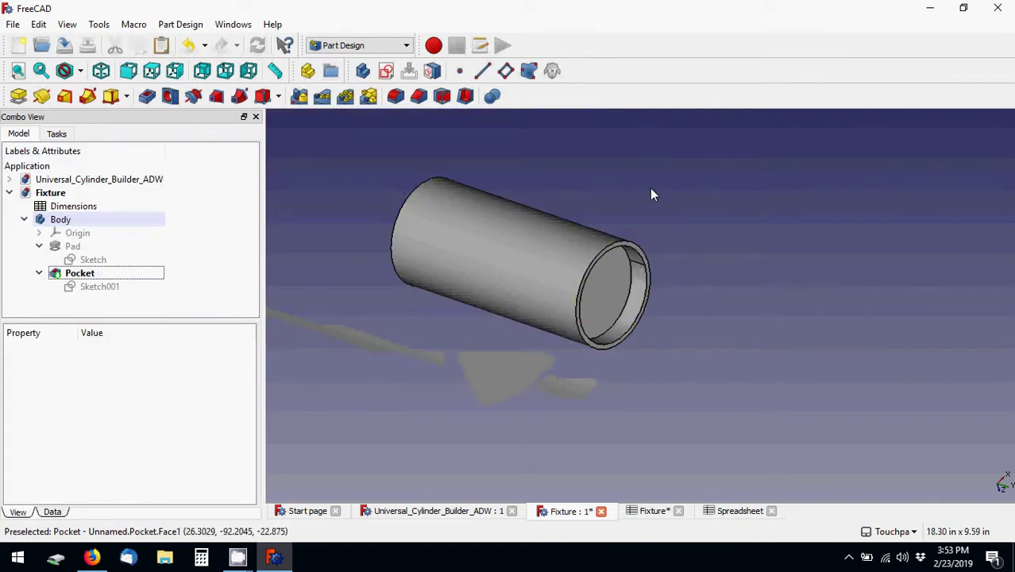
left_click(38, 272)
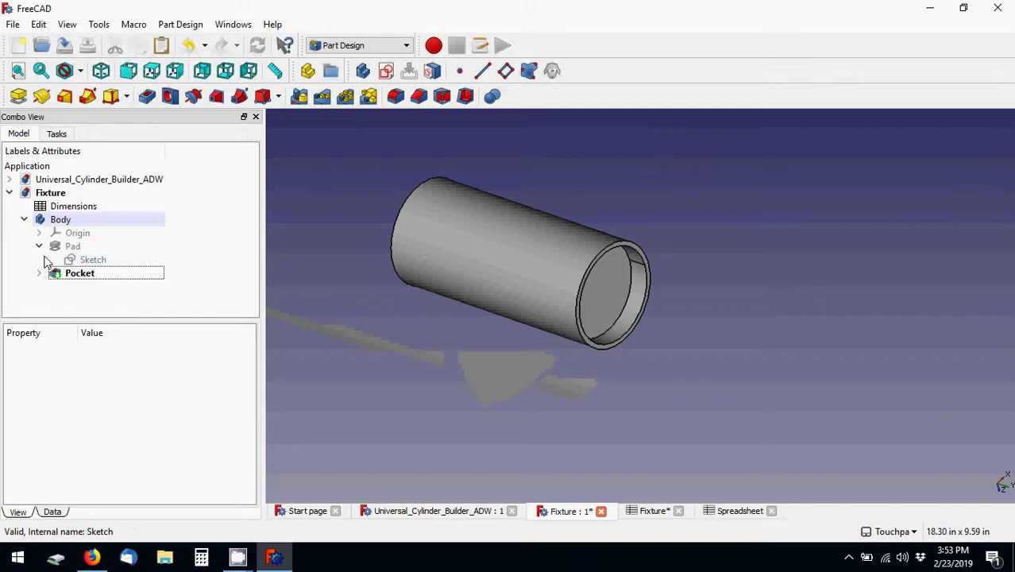
left_click(39, 246)
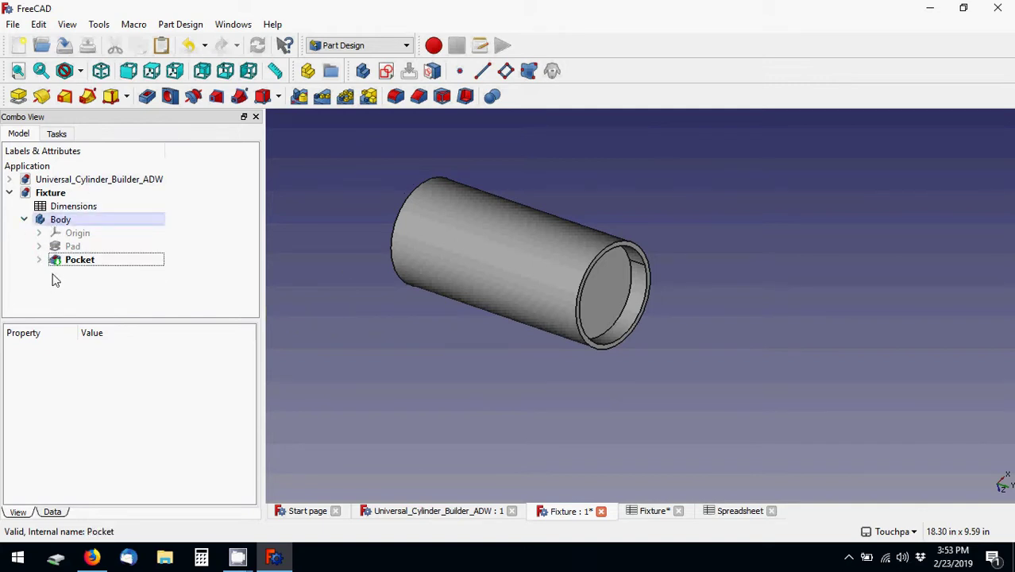
left_click(57, 222)
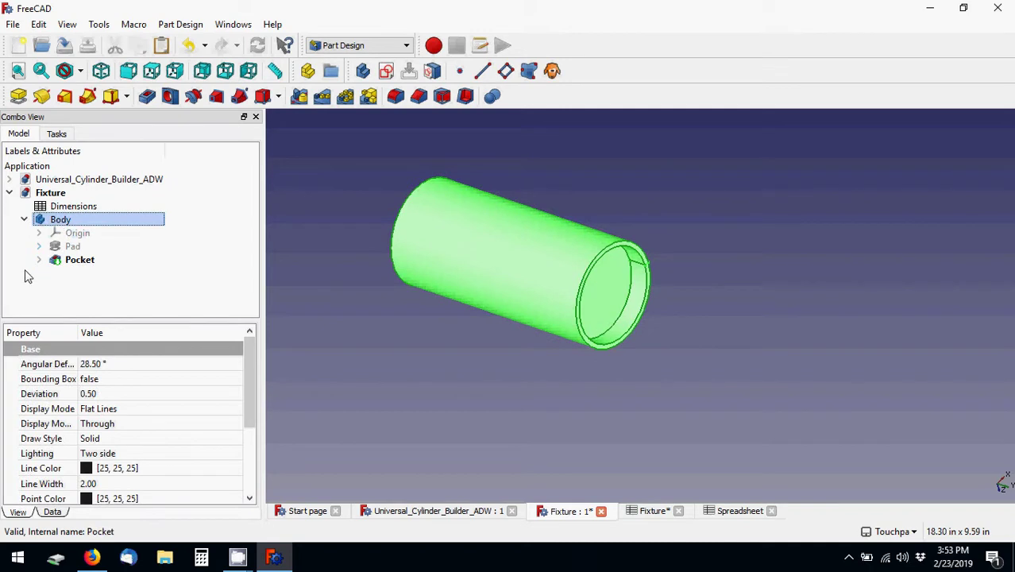
left_click(28, 269)
left_click(57, 220)
left_click(48, 232)
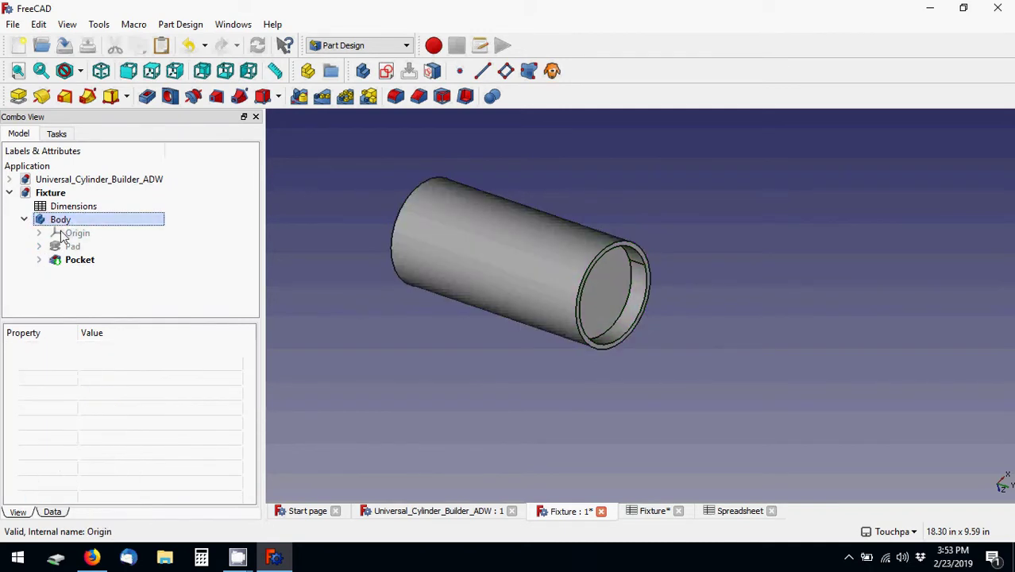
left_click(25, 221)
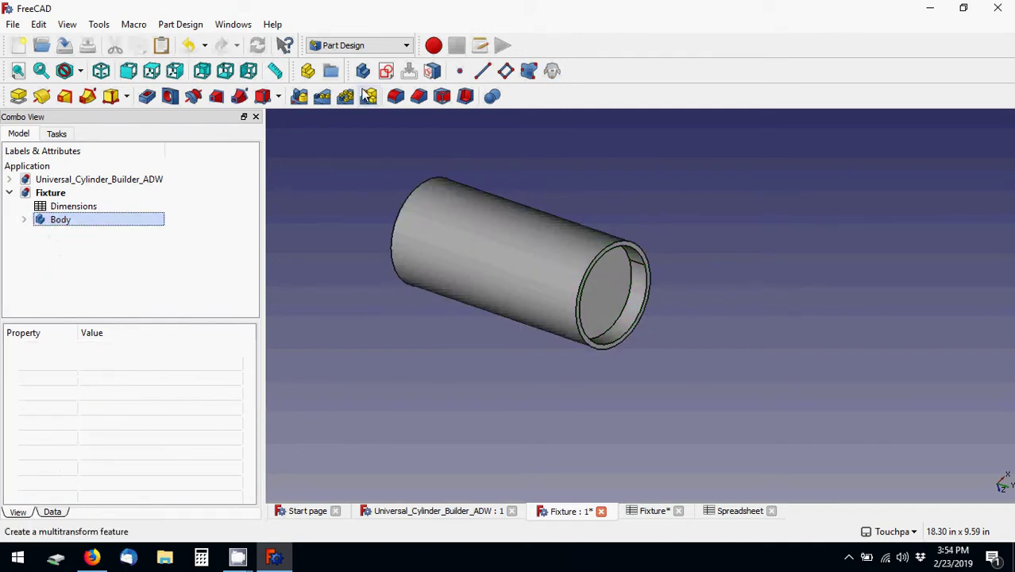
left_click(359, 77)
- Rename the original Body to FixtureRound and start renaming Body001
left_click(65, 221)
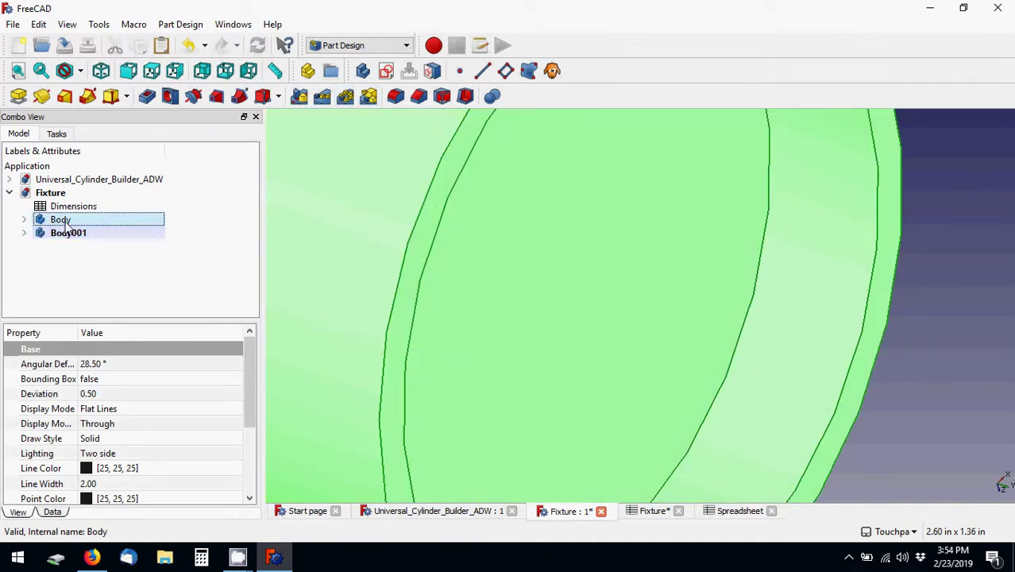
left_click(67, 224)
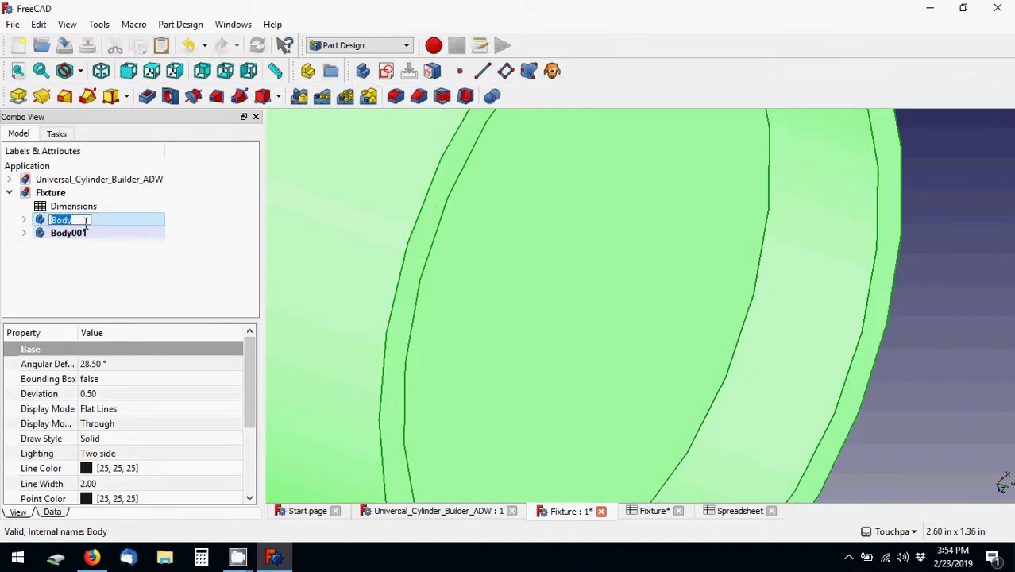
type("Fixture")
type("Round")
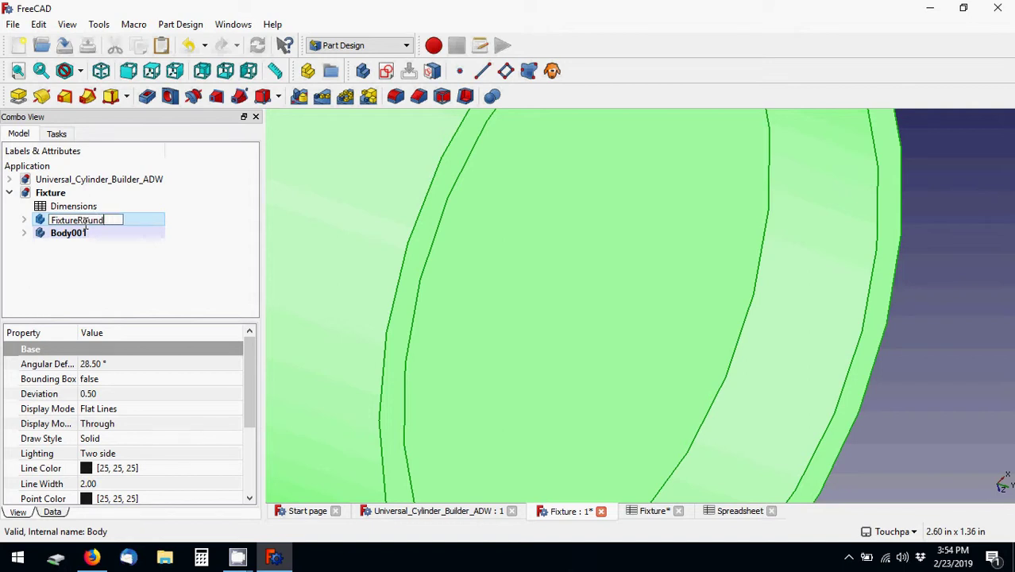
key("Return")
left_click(79, 233)
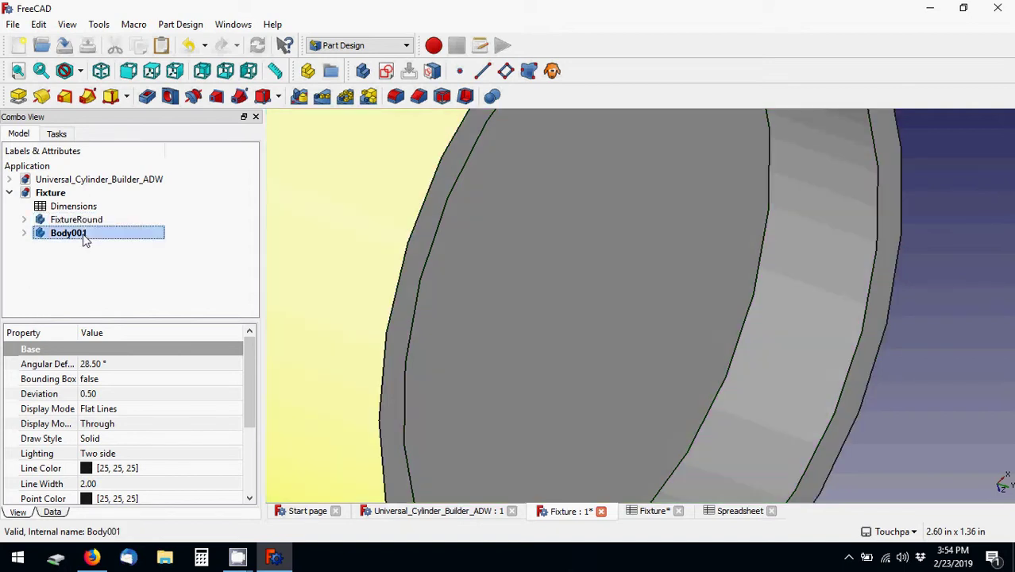
left_click(84, 236)
- Rename Body001 to FixturePlate and expand both bodies, showing Origin001's planes
type("Fix")
type("turePlate")
key("Return")
scroll(559, 233, "down", 3)
scroll(553, 297, "down", 3)
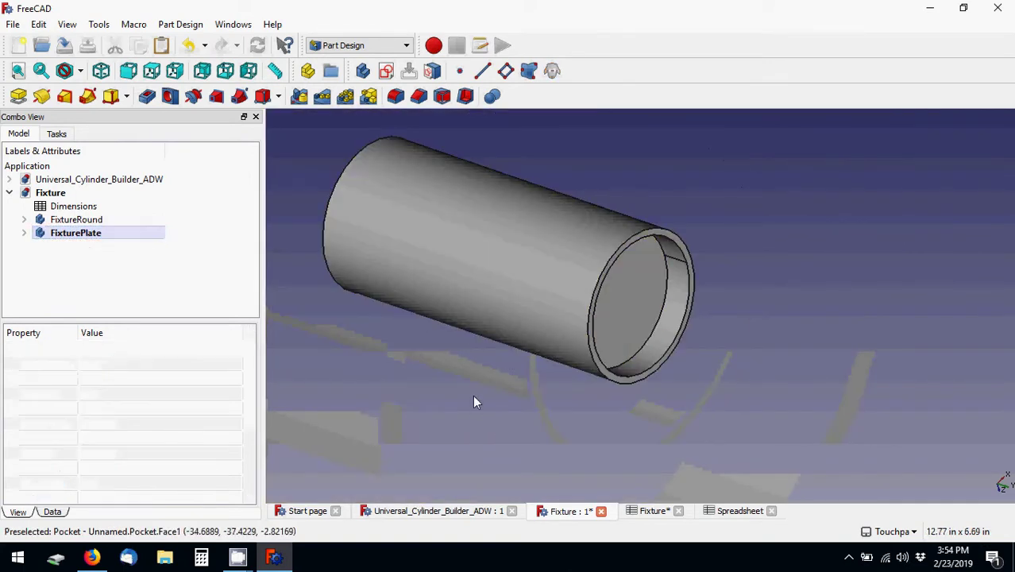
left_click(24, 233)
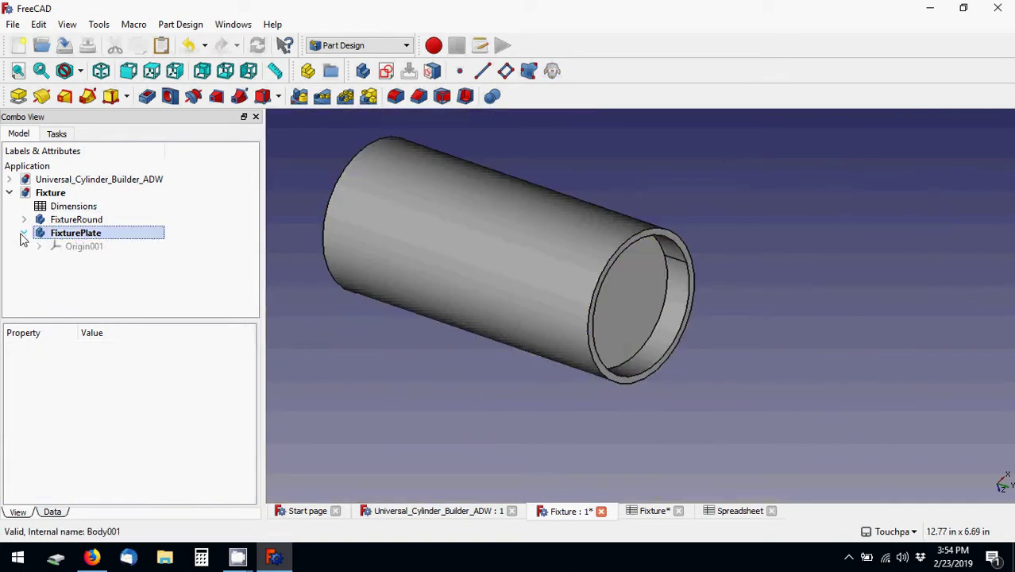
left_click(70, 223)
left_click(23, 220)
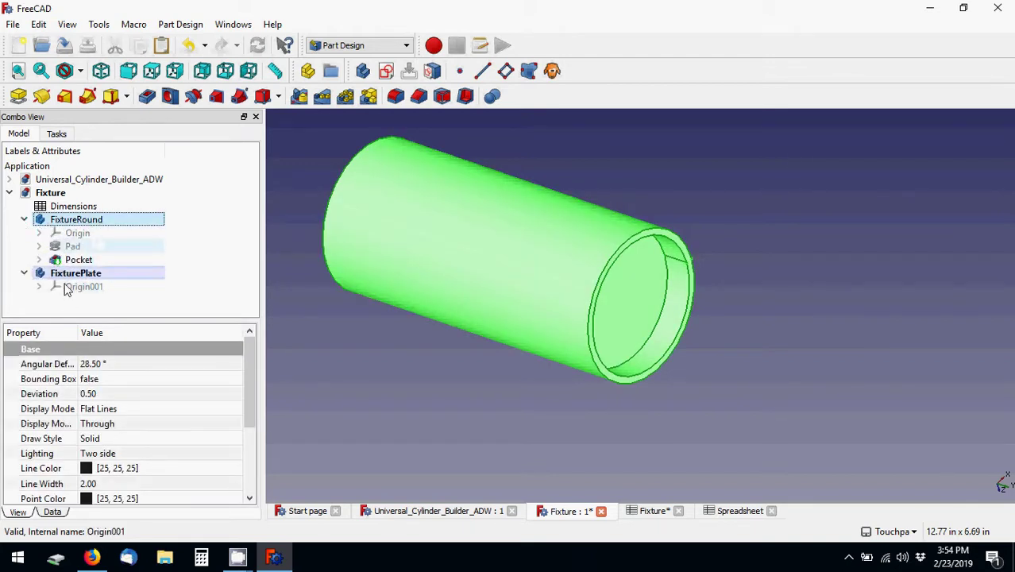
left_click(39, 287)
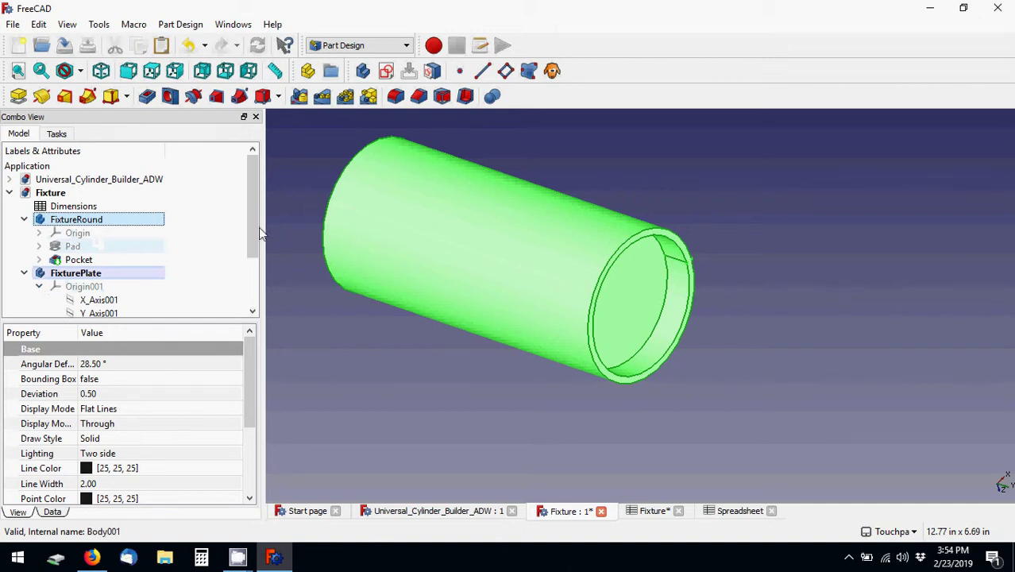
scroll(257, 240, "down", 2)
left_click(95, 300)
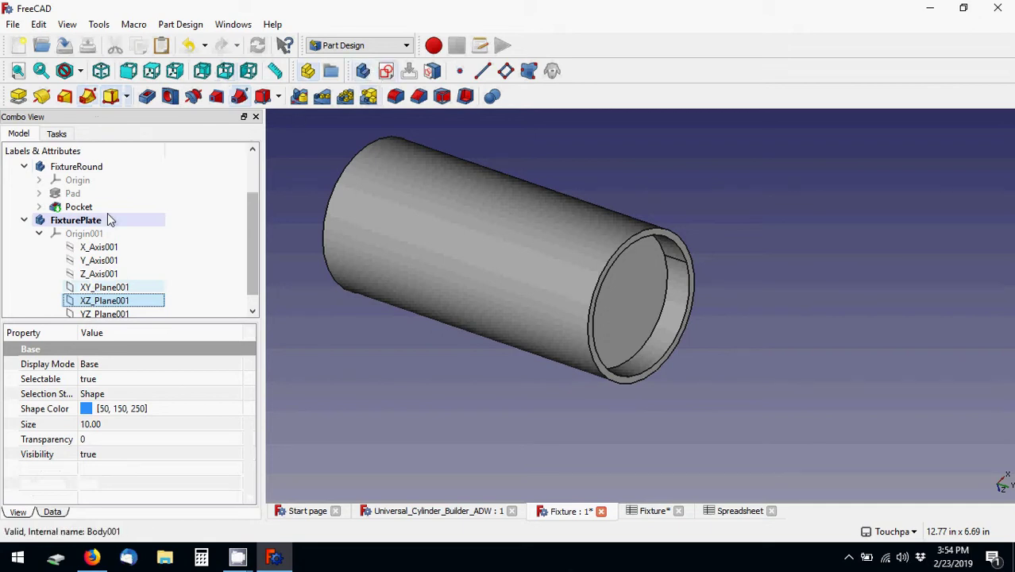
- Toggle FixtureRound's active-body status from its context menu
left_click(81, 225)
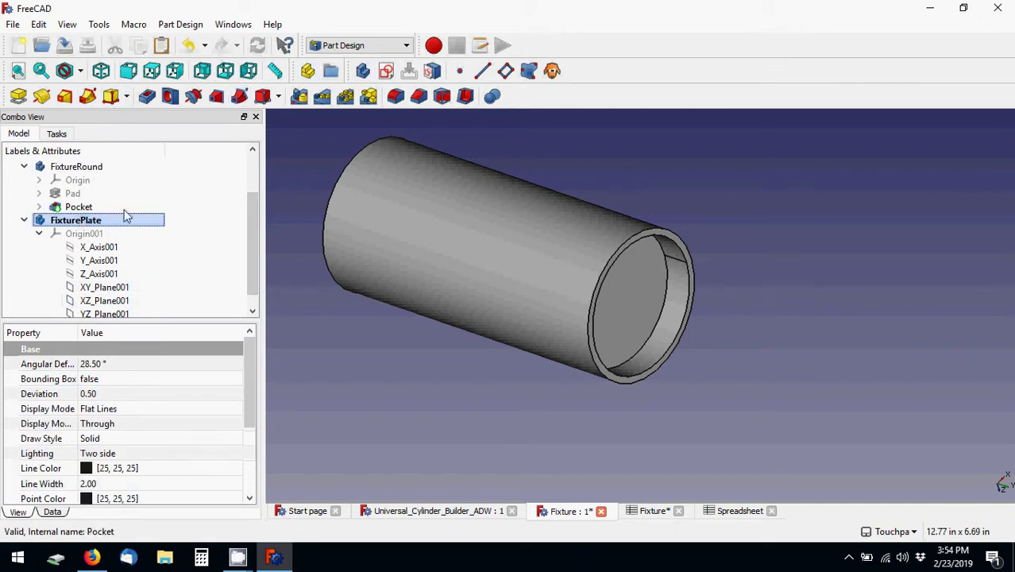
left_click(79, 167)
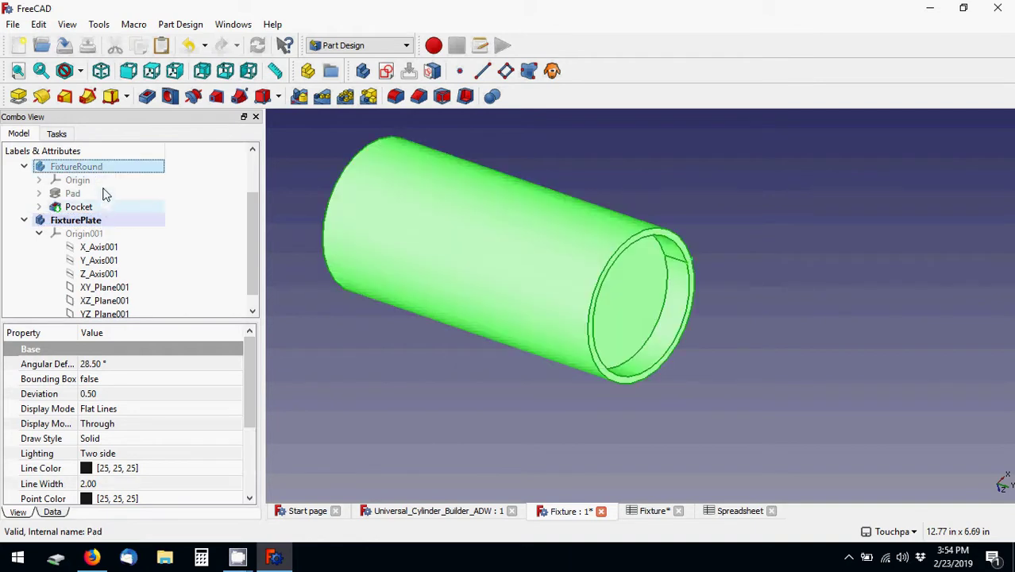
left_click(90, 222)
right_click(96, 173)
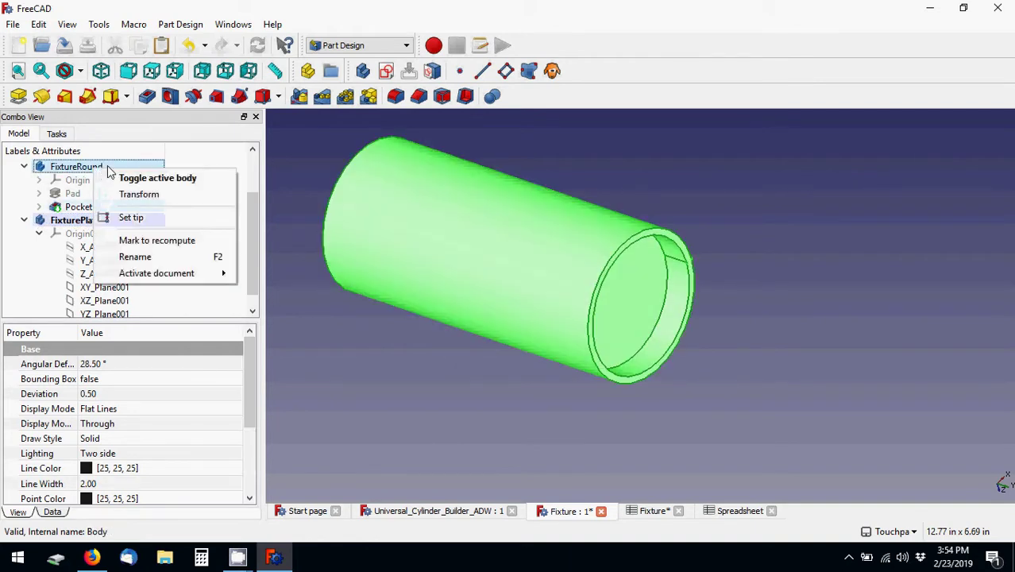
left_click(116, 182)
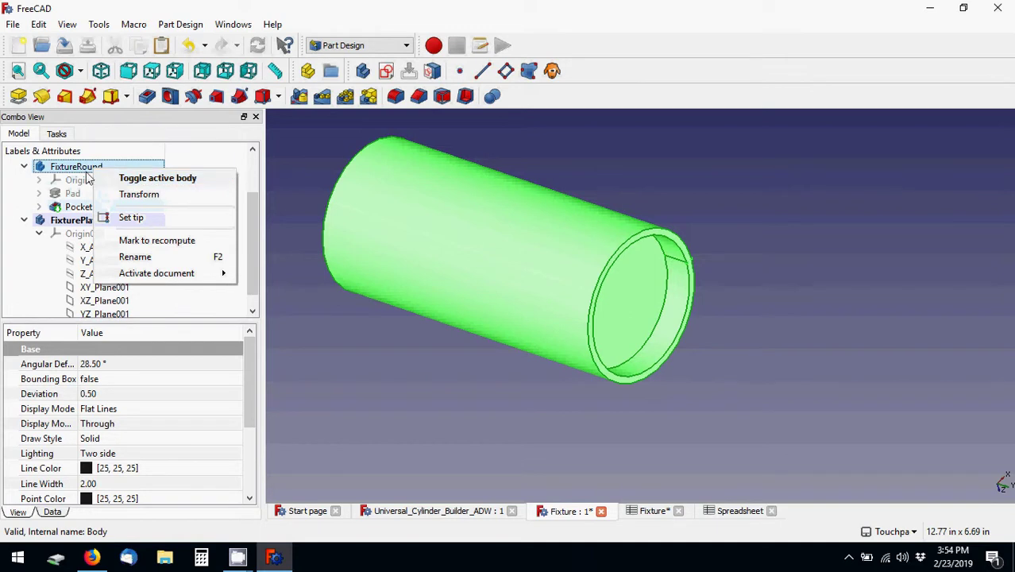
right_click(96, 170)
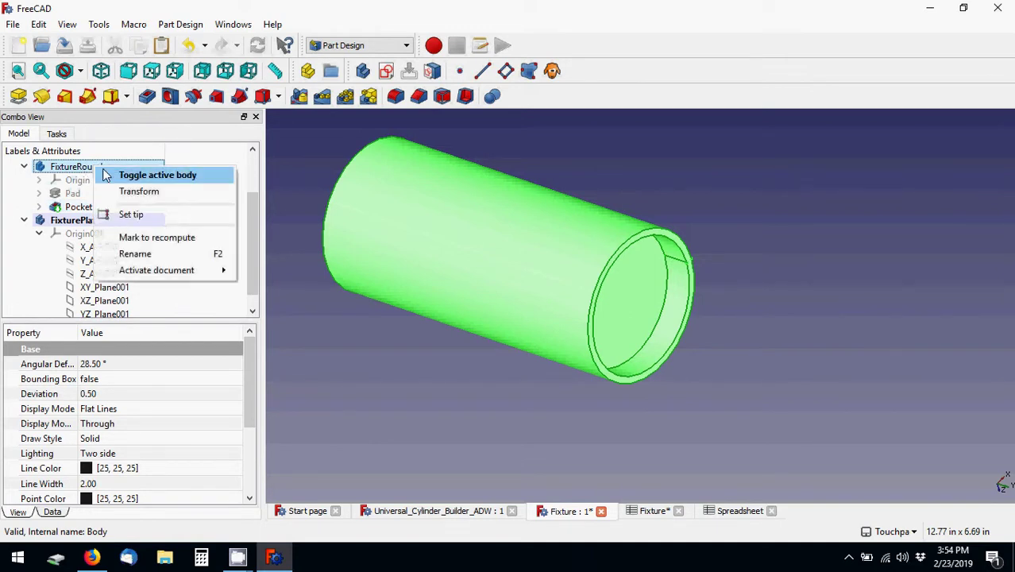
left_click(127, 175)
- Make FixturePlate the active body and select its XZ_Plane001
left_click(83, 225)
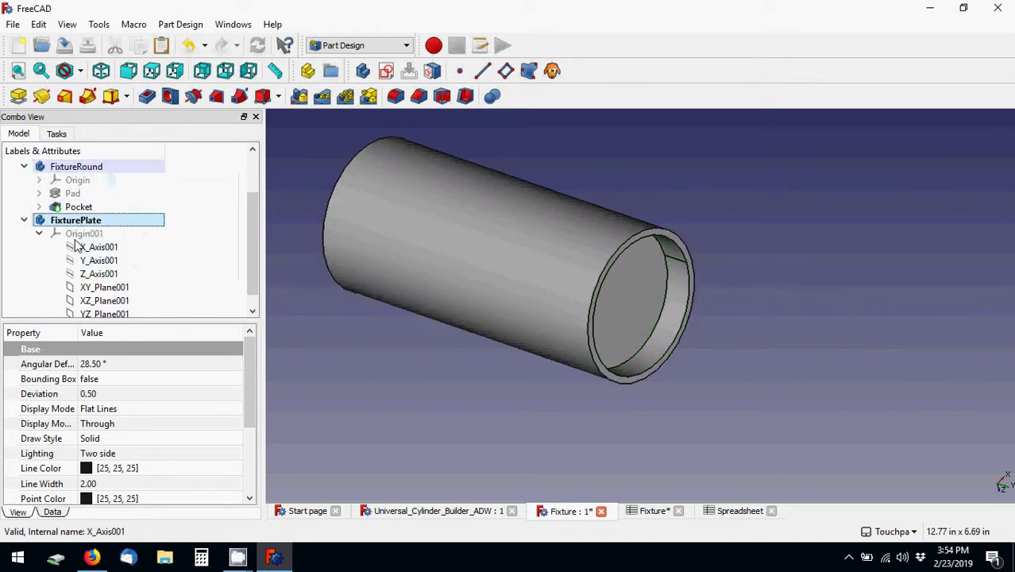
right_click(74, 224)
right_click(88, 222)
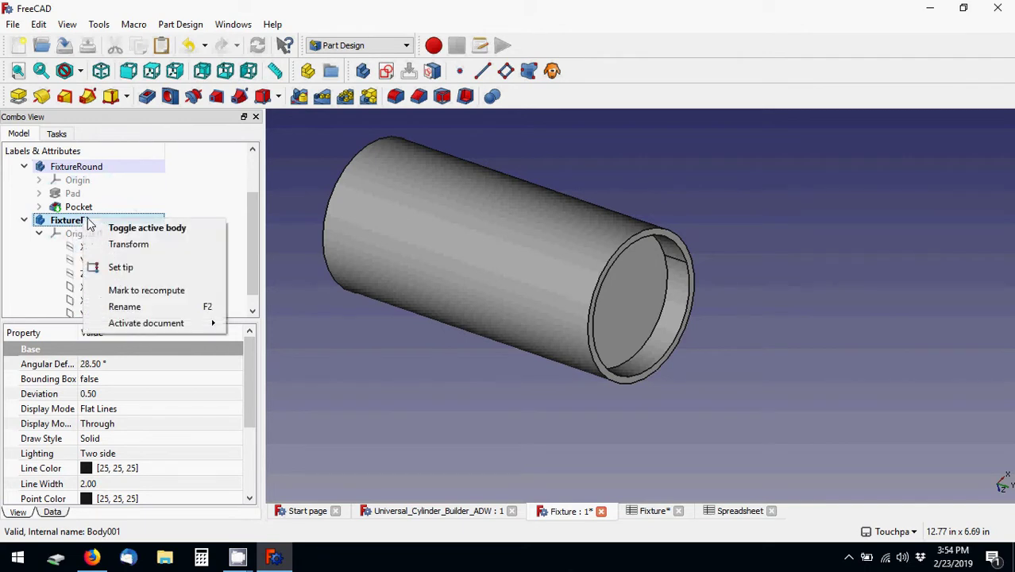
left_click(147, 227)
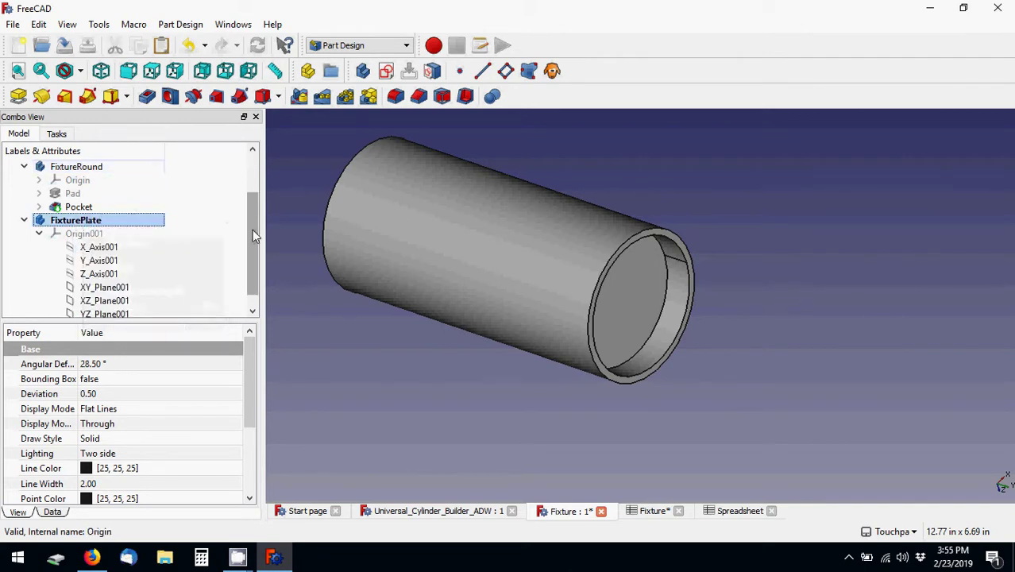
scroll(238, 238, "down", 1)
left_click(87, 288)
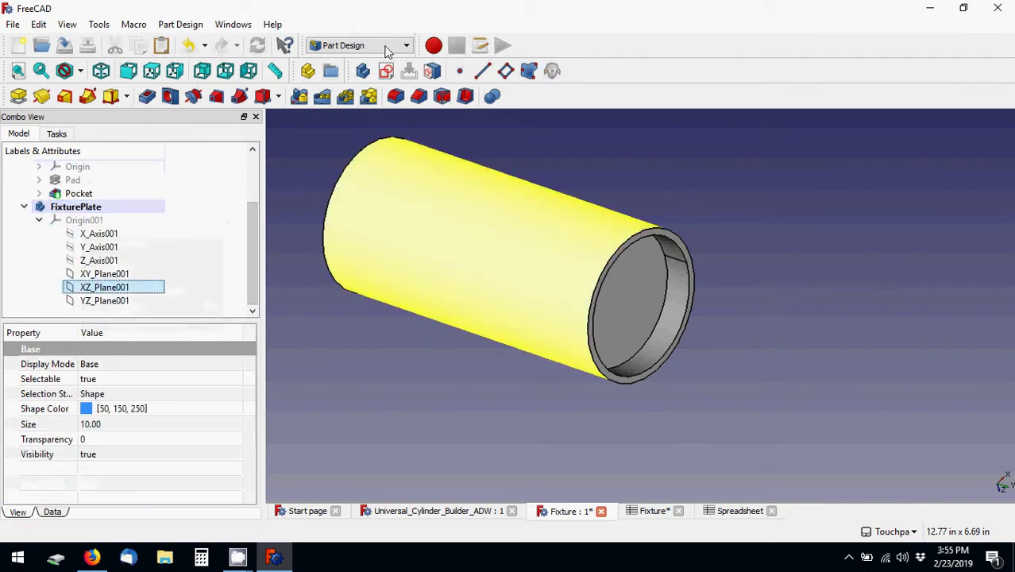
- Create a sketch on XZ_Plane001 with a rectangle enclosing the cylinder's circular outline
left_click(385, 73)
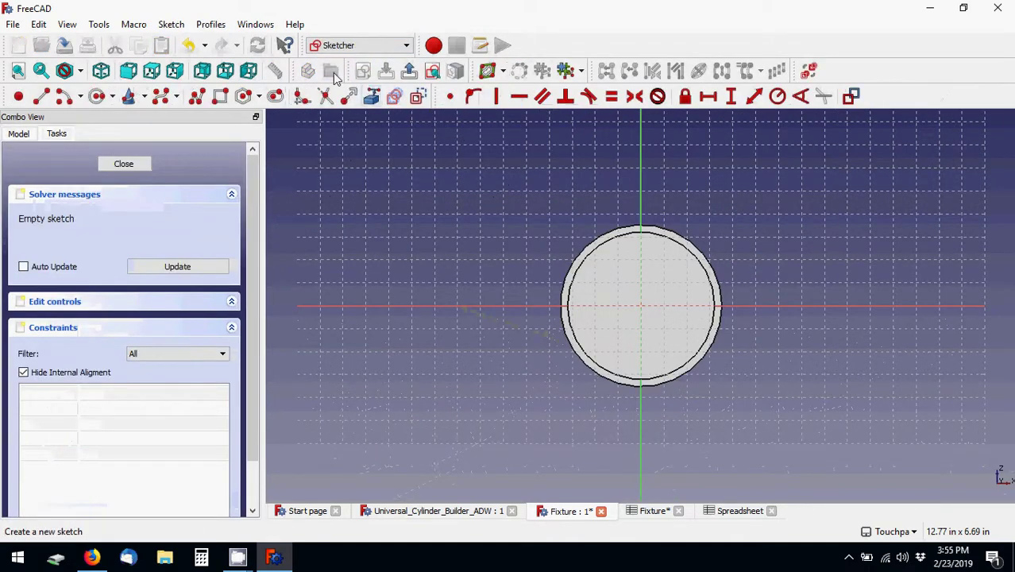
left_click(202, 72)
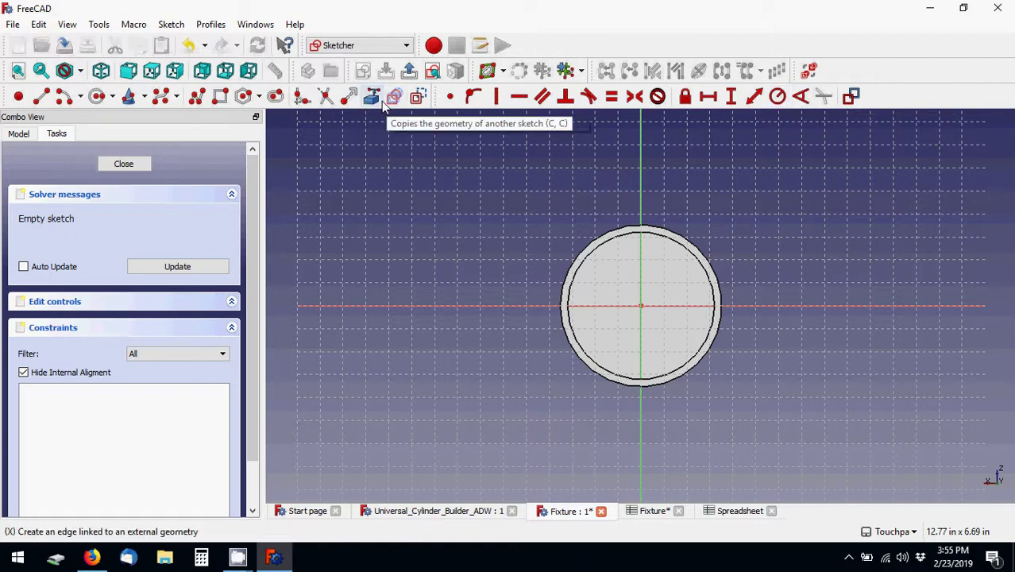
left_click(220, 96)
left_click(507, 181)
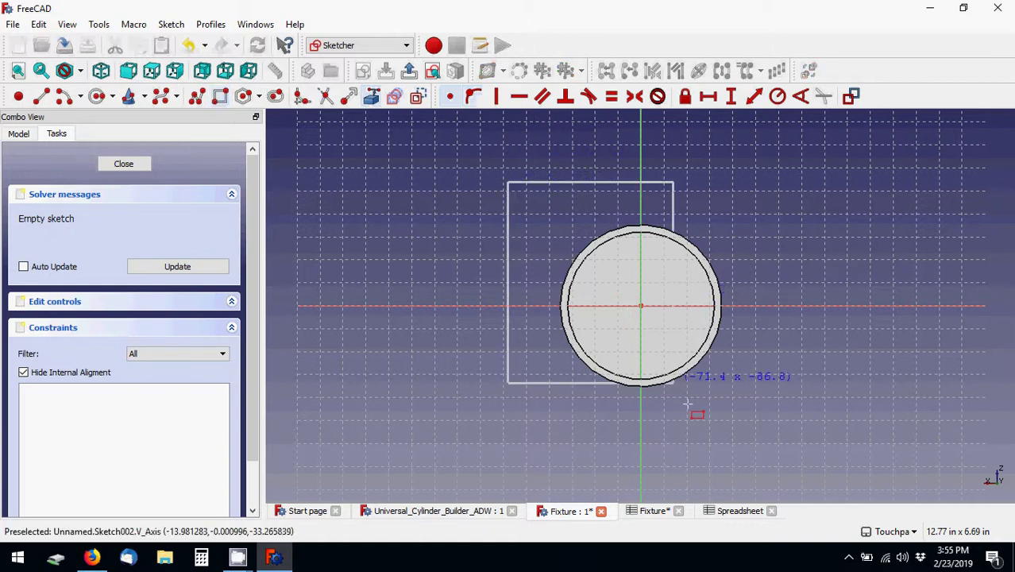
left_click(863, 428)
right_click(798, 383)
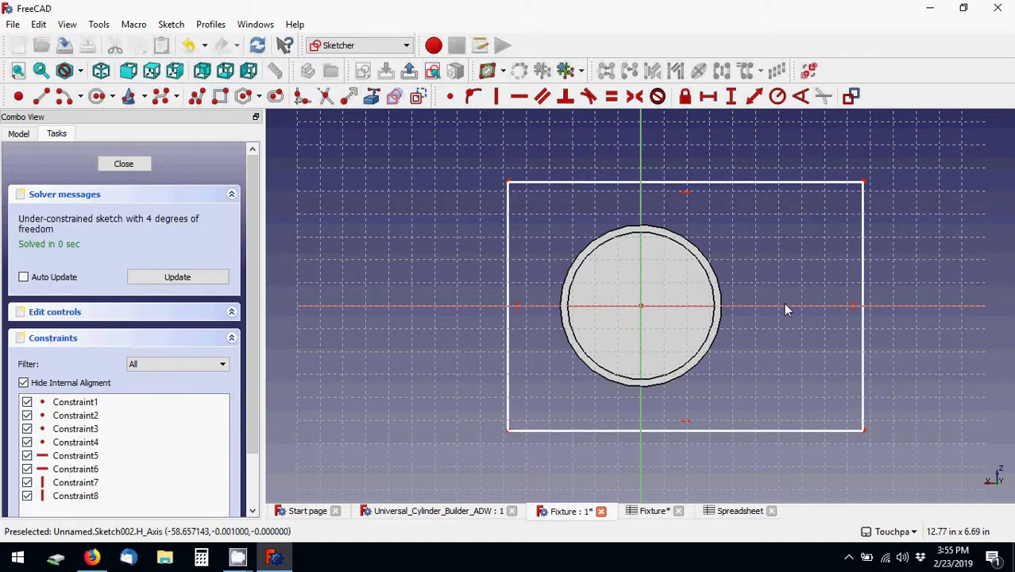
- Try making the rectangle's top and bottom edges symmetric about the horizontal axis; dismiss the error
left_click(802, 431)
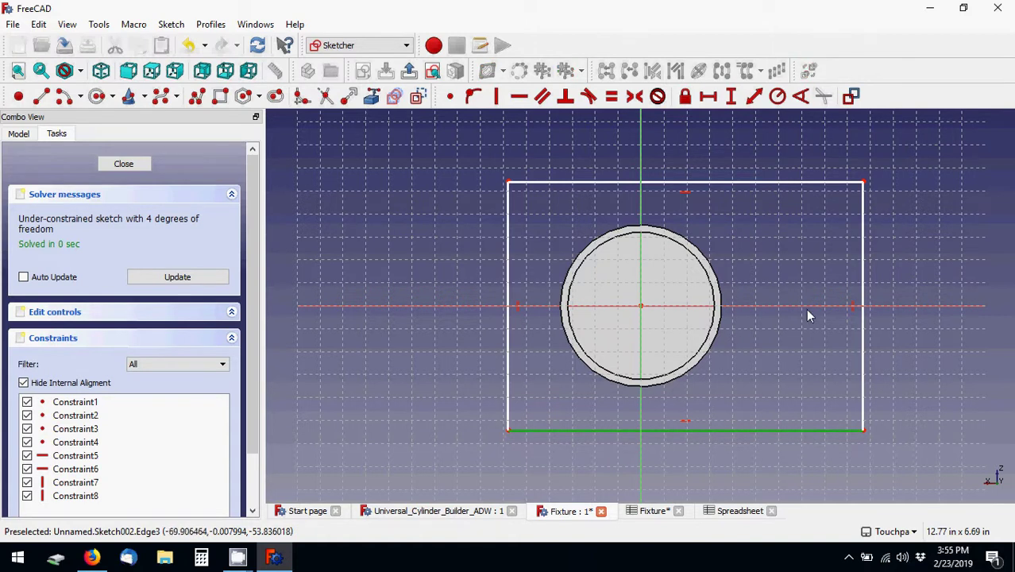
left_click(800, 304)
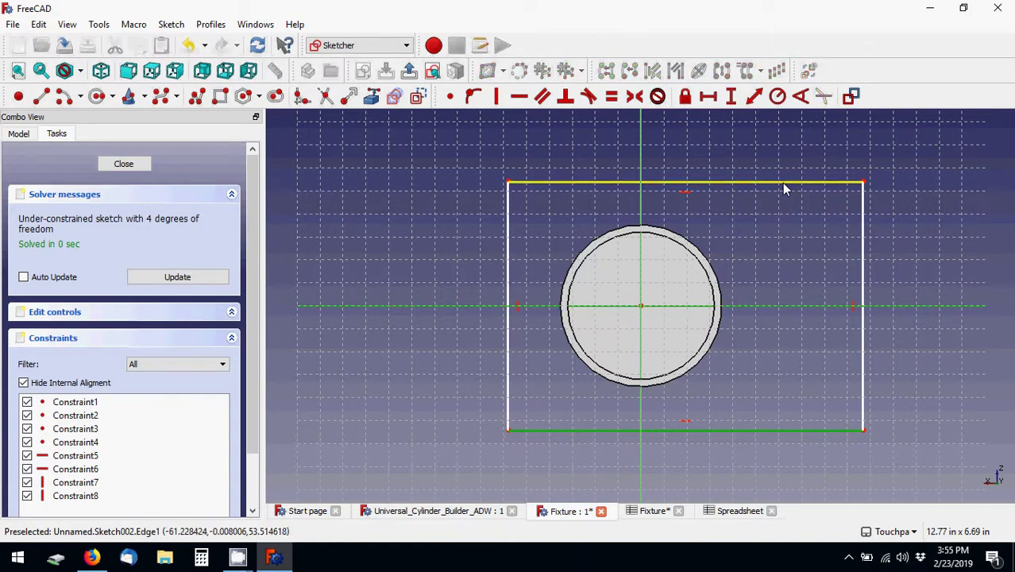
left_click(782, 182)
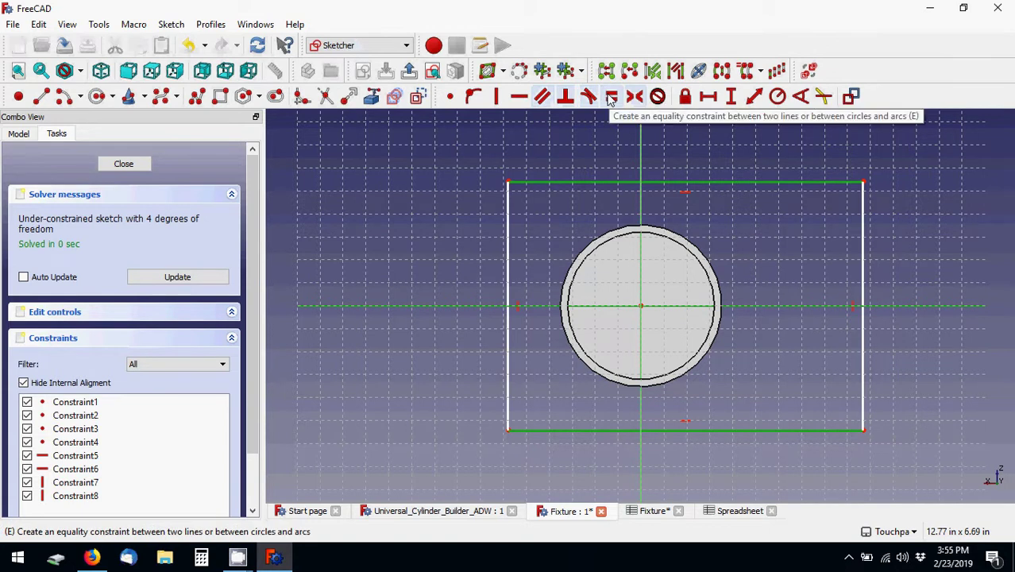
left_click(633, 96)
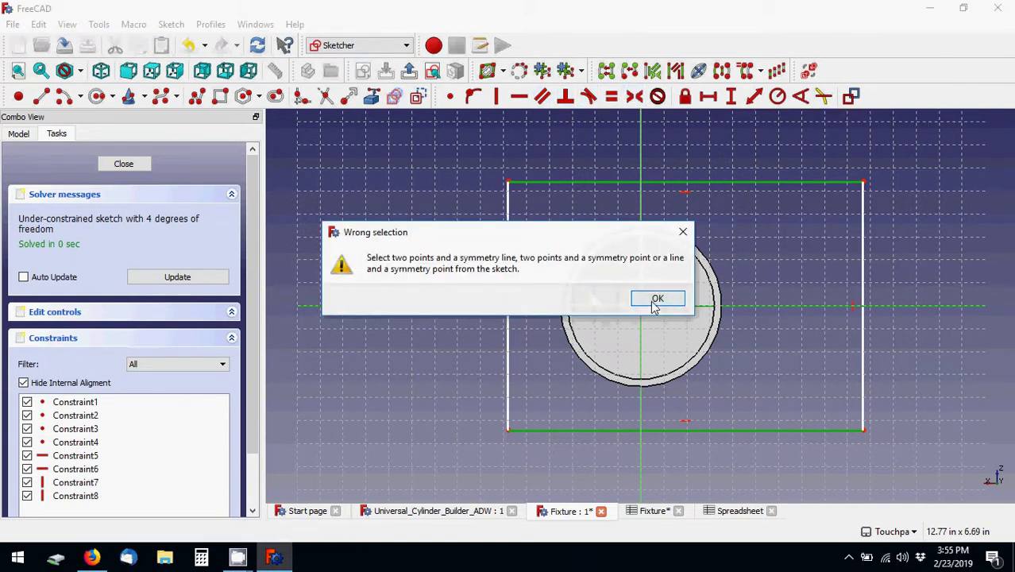
left_click(655, 299)
- Select the rectangle's right and bottom edges, then clear the selection
left_click(931, 273)
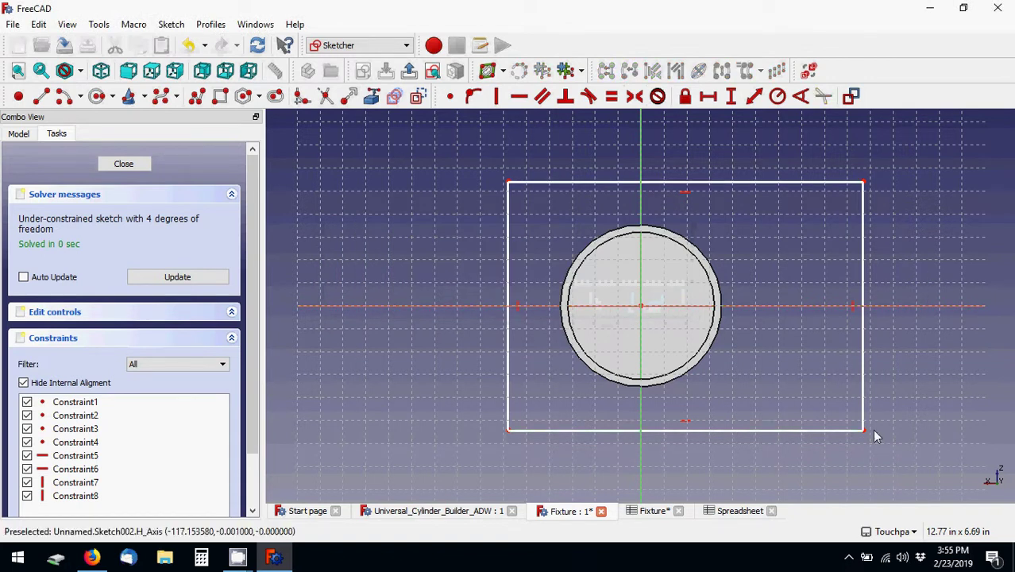
left_click(863, 425)
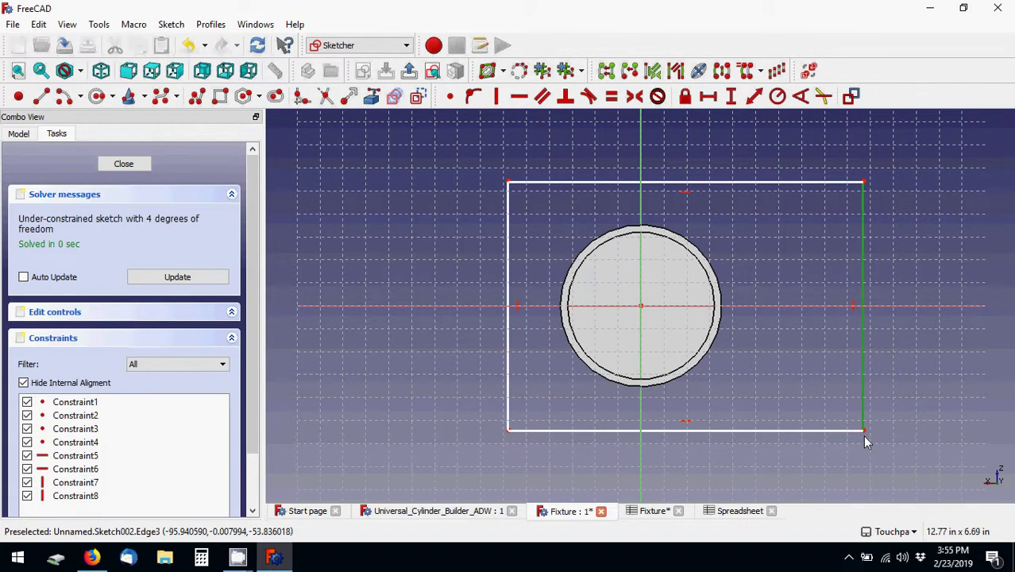
scroll(864, 442, "up", 2)
middle_click_drag(866, 441, 768, 239)
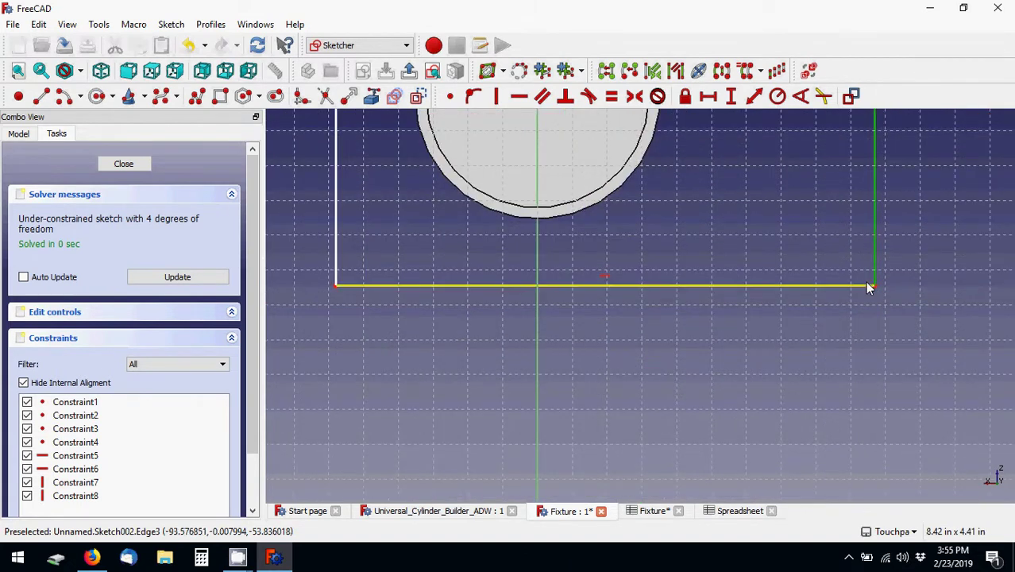
left_click(875, 285)
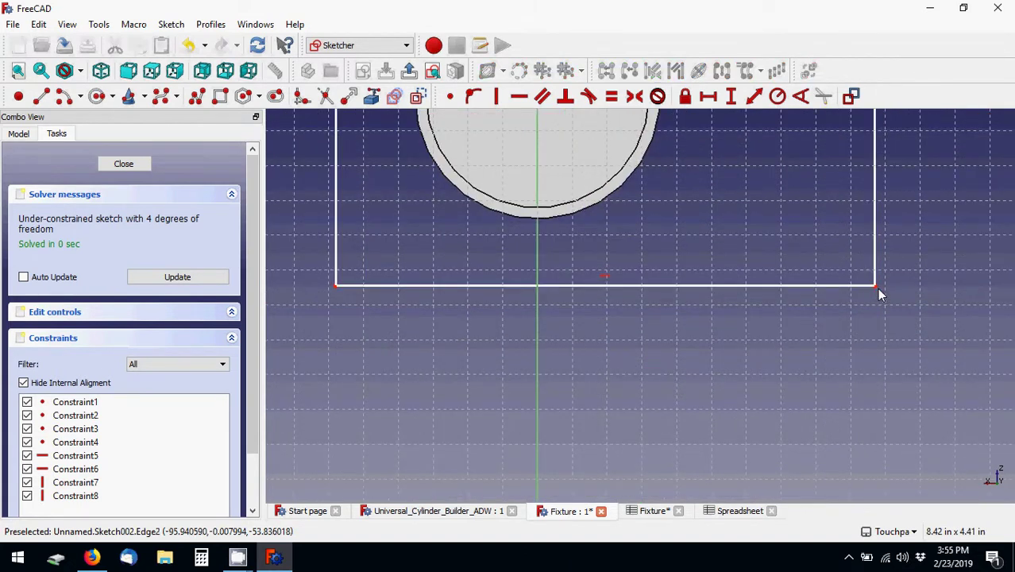
key("Escape")
- Zoom to the rectangle's bottom-right corner, select its edges, then fit the whole sketch
scroll(794, 302, "down", 4)
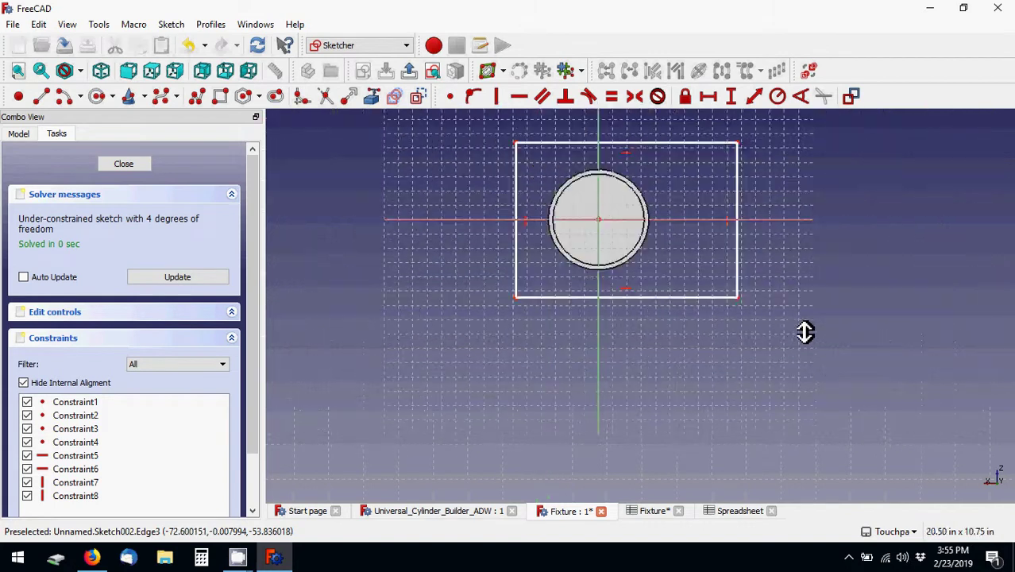
scroll(804, 318, "up", 2)
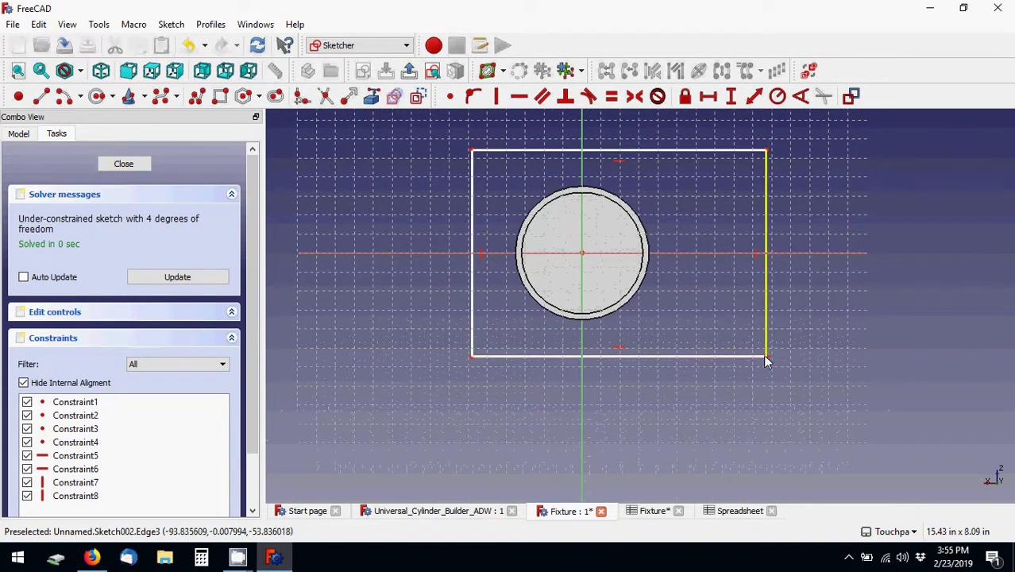
scroll(763, 356, "up", 2)
scroll(786, 321, "up", 4)
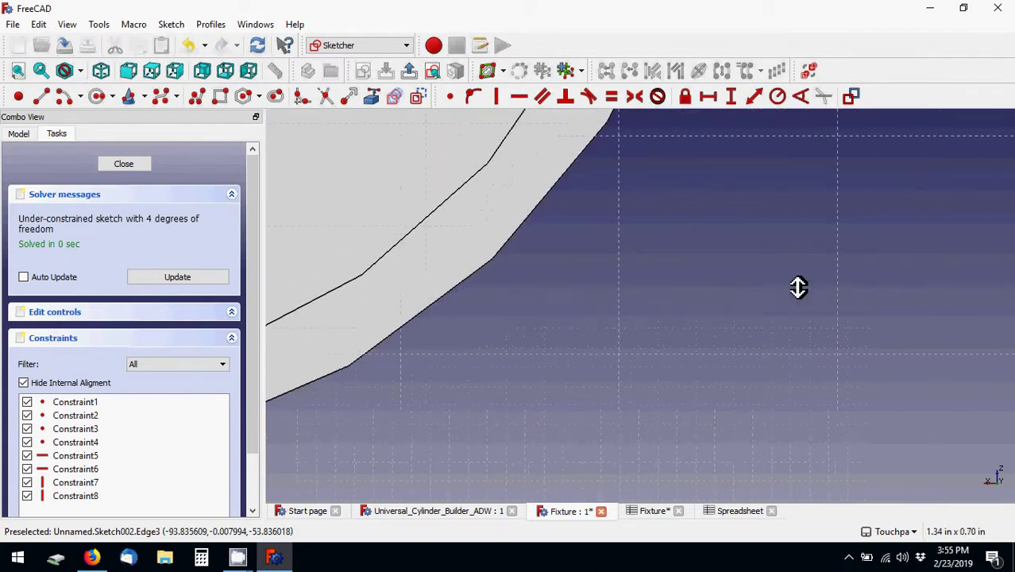
scroll(796, 285, "up", 2)
mouse_move(748, 212)
middle_mouse_down()
mouse_move(877, 371)
mouse_move(1004, 302)
mouse_move(673, 324)
middle_mouse_up()
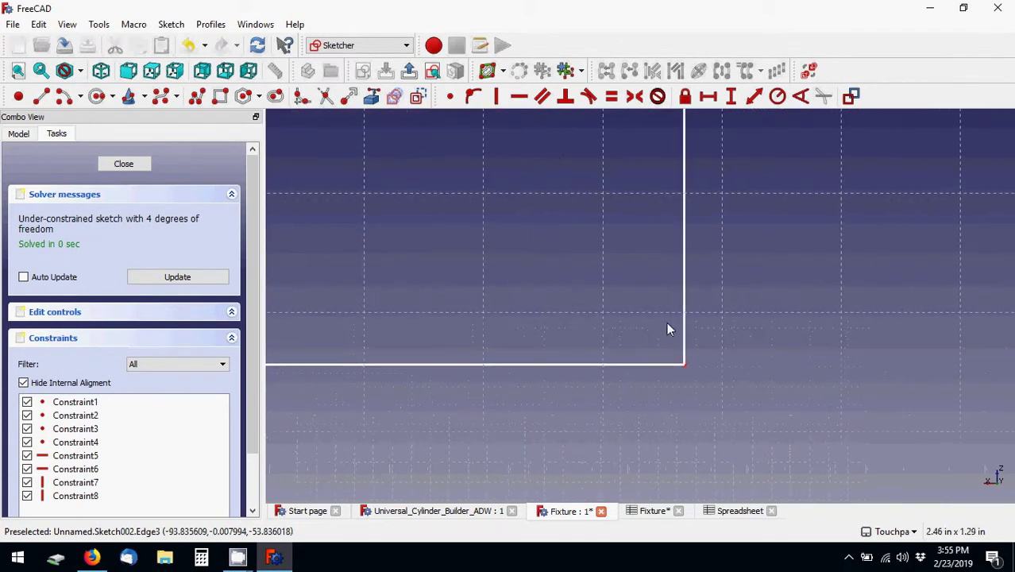
left_click(685, 365)
left_click(686, 366)
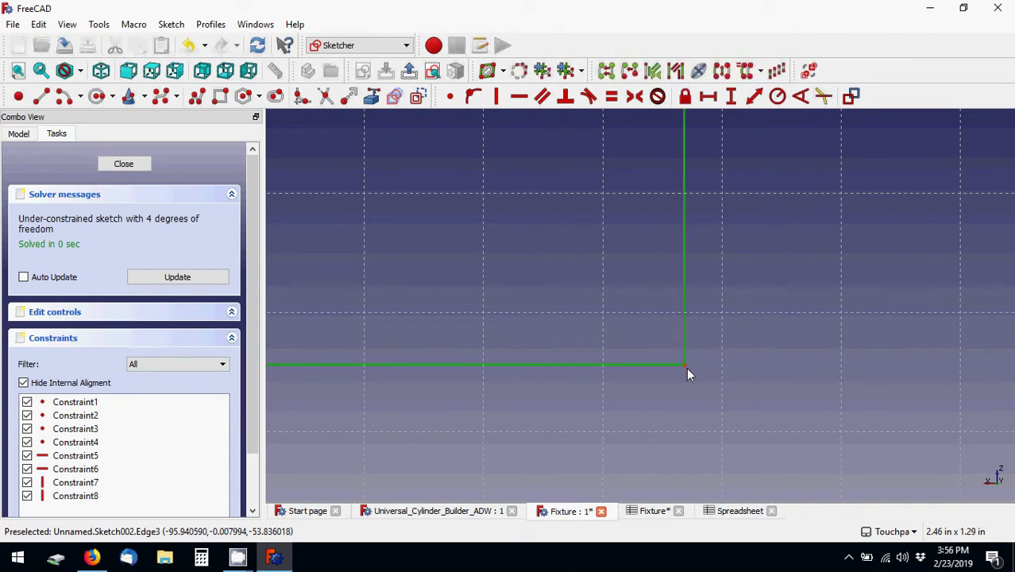
left_click(671, 374)
scroll(675, 425, "down", 2)
scroll(667, 413, "down", 2)
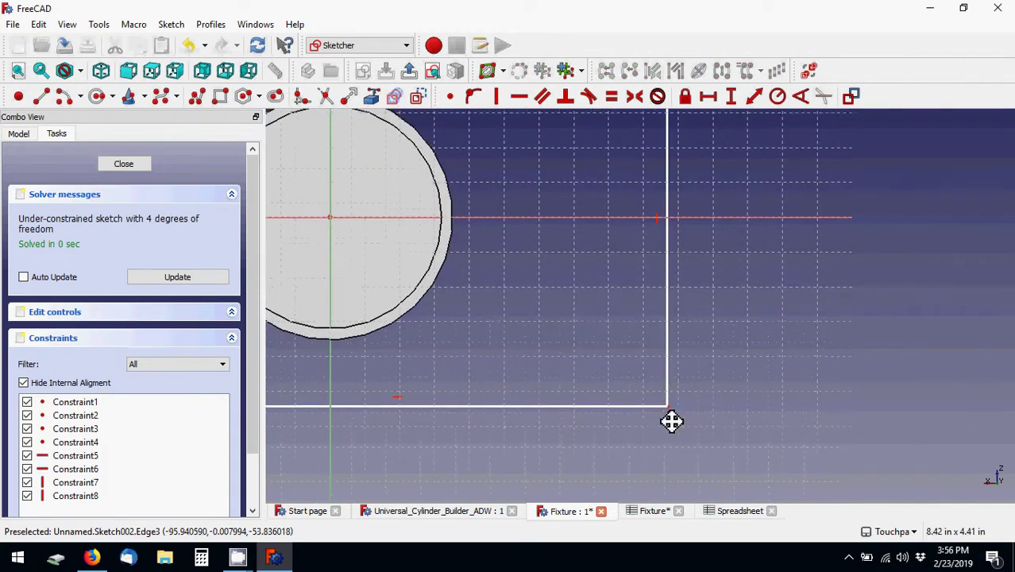
left_click(608, 405)
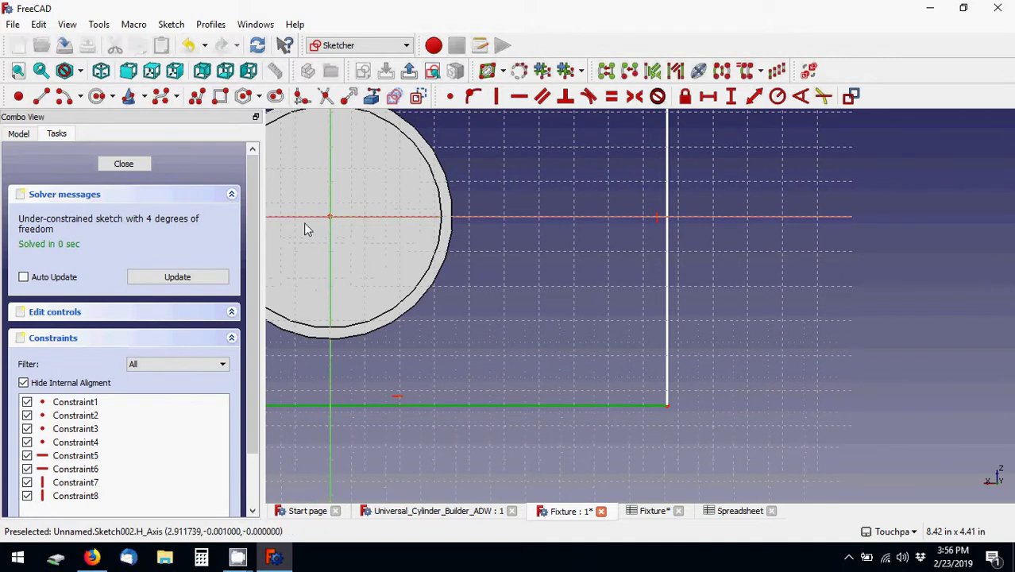
key("v")
key("f")
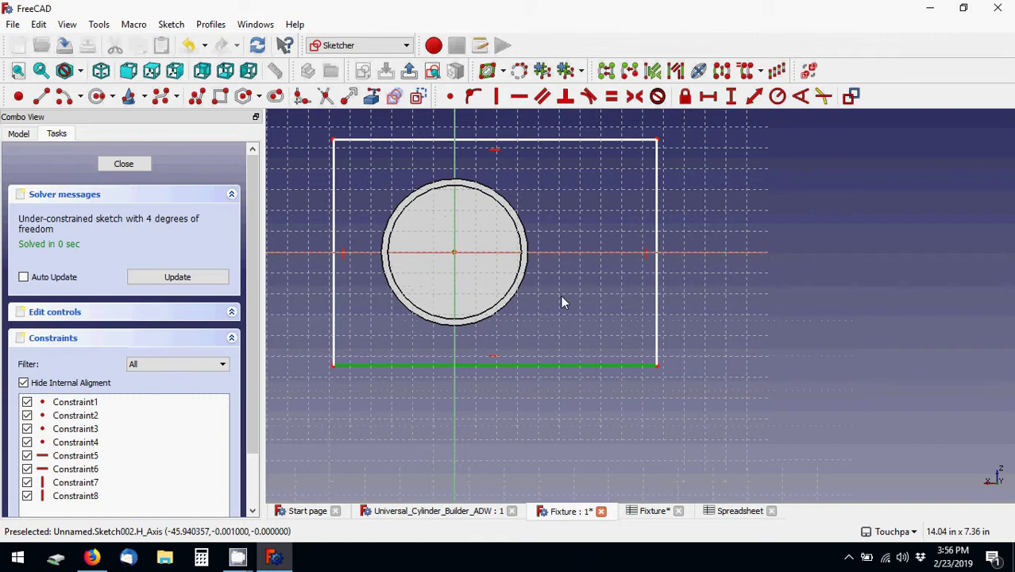
left_click(556, 293)
- Apply Symmetric to Constraint1, Constraint2 and the horizontal axis; dismiss the wrong-selection warning
left_click(85, 402)
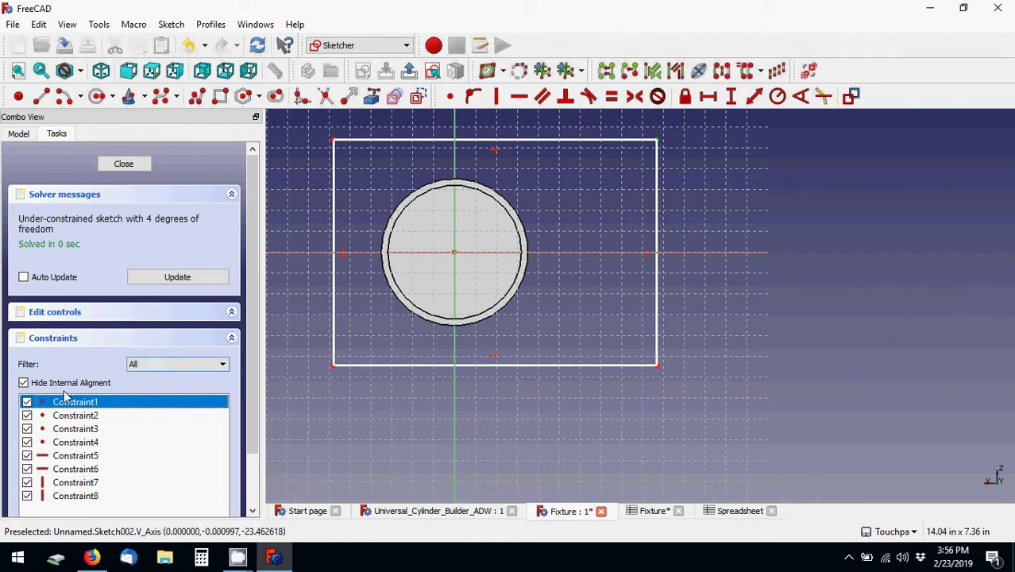
left_click(62, 416)
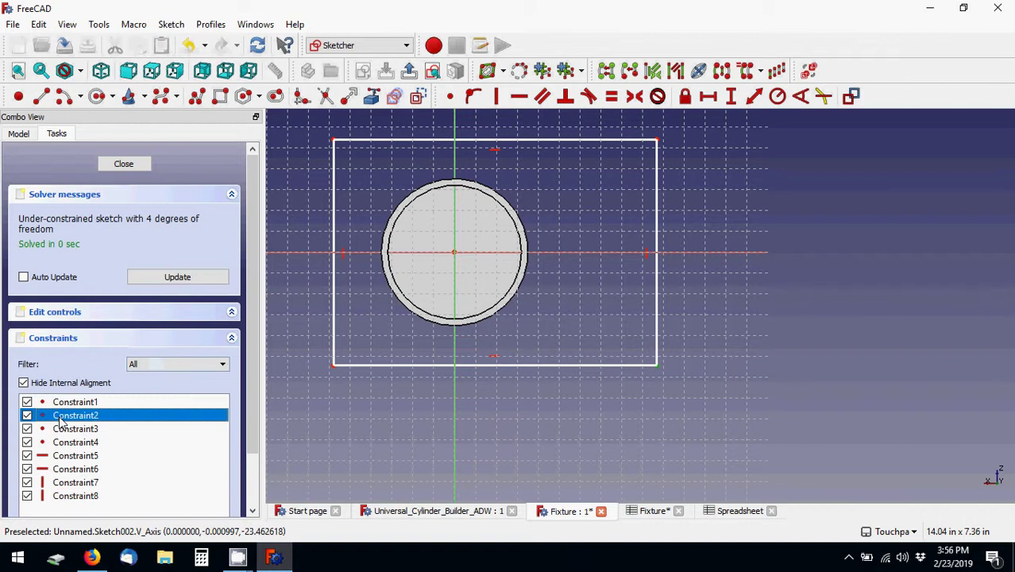
left_click(64, 402)
left_click(67, 416, "ctrl")
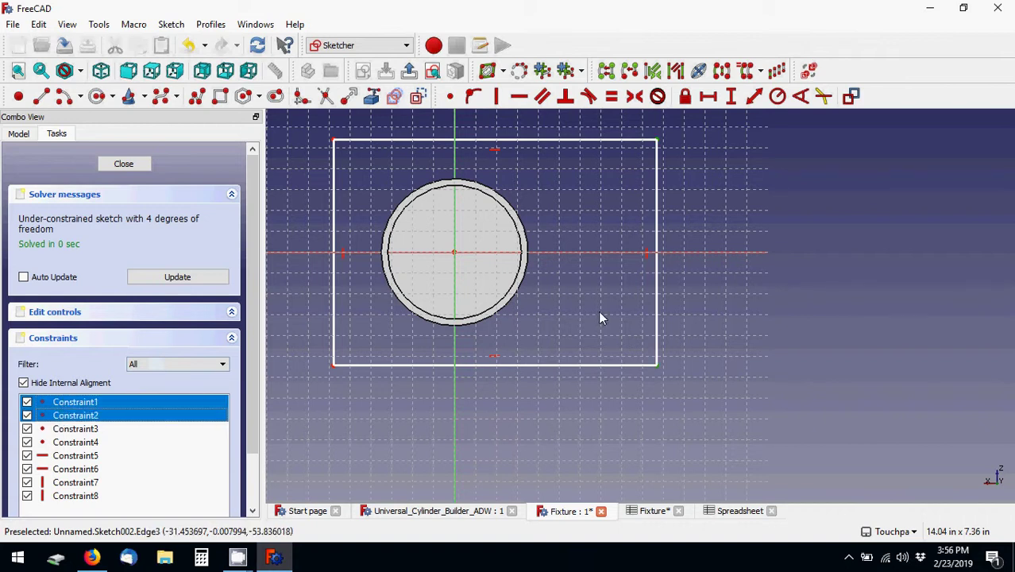
left_click(610, 254)
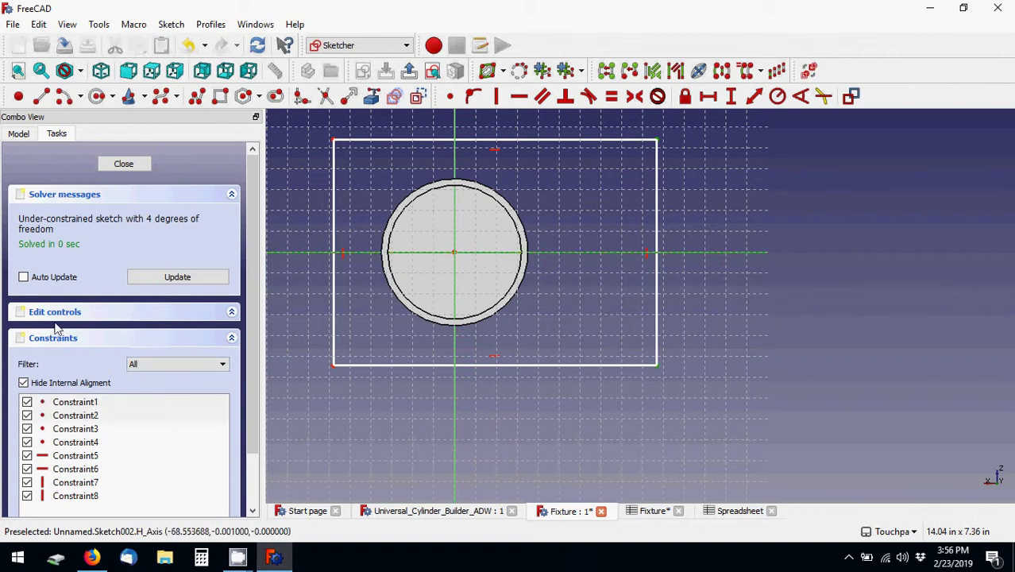
left_click(633, 96)
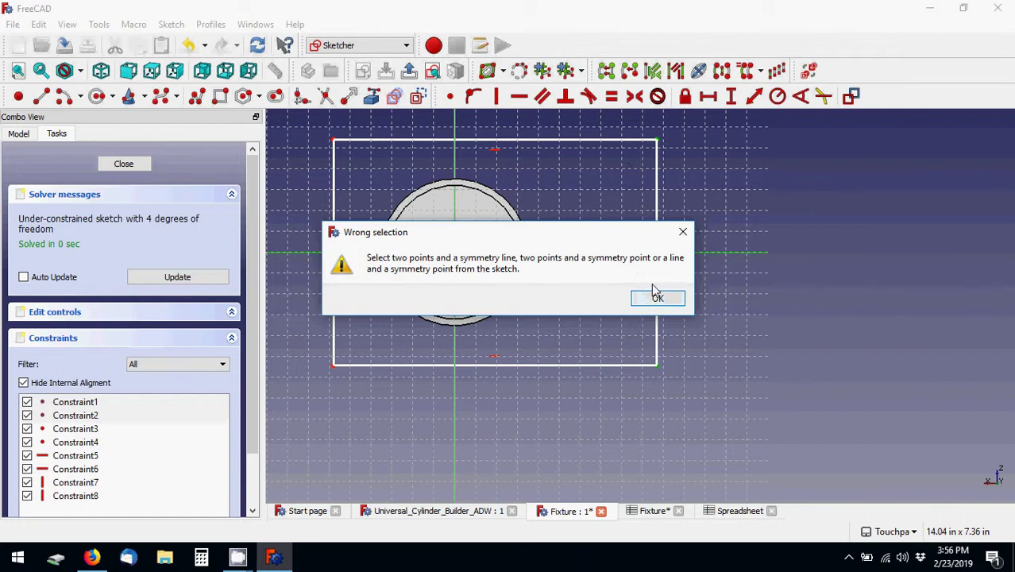
left_click(682, 231)
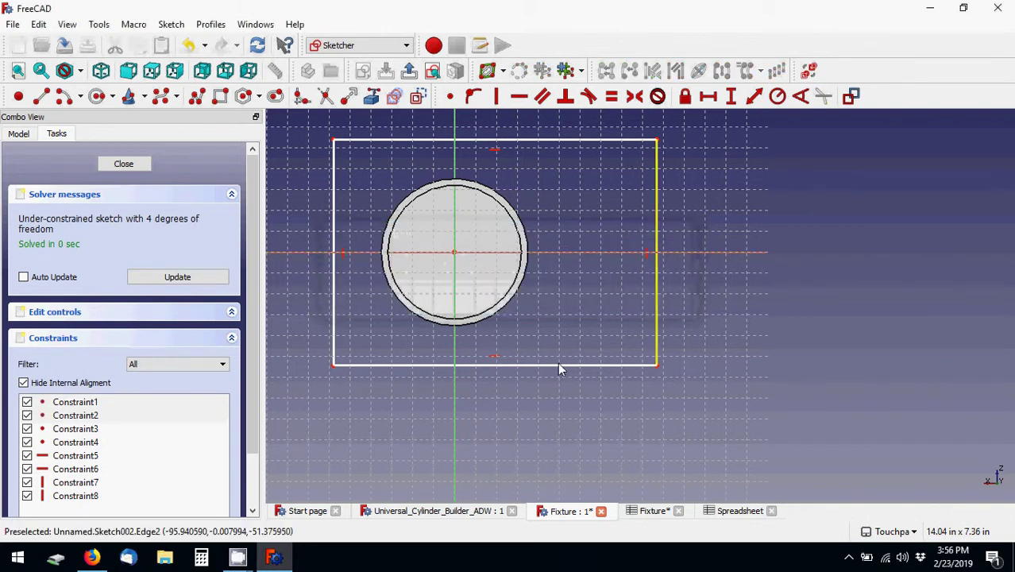
- Show the model tree and select the FixtureRound body
left_click(21, 134)
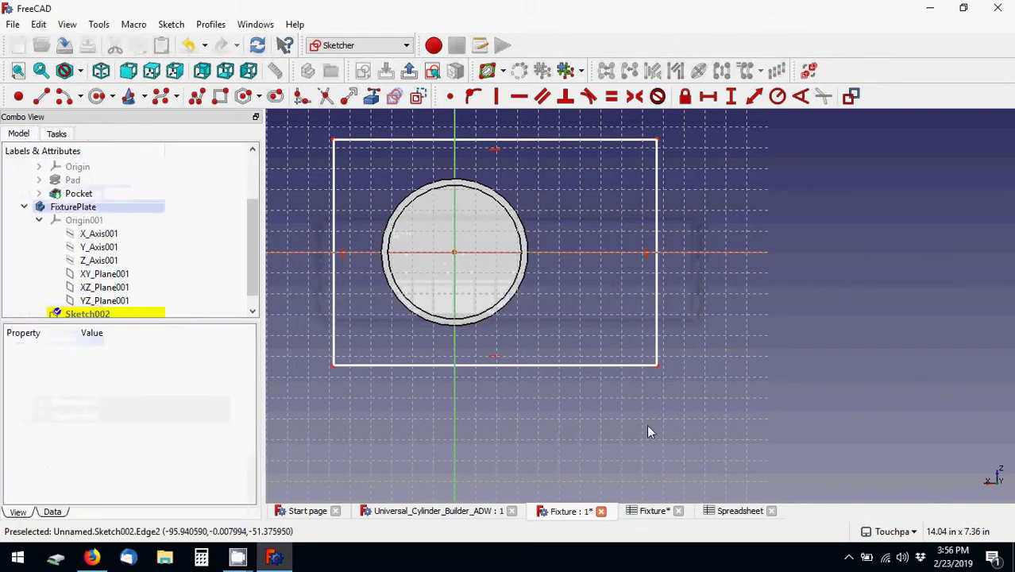
scroll(246, 238, "down", 1)
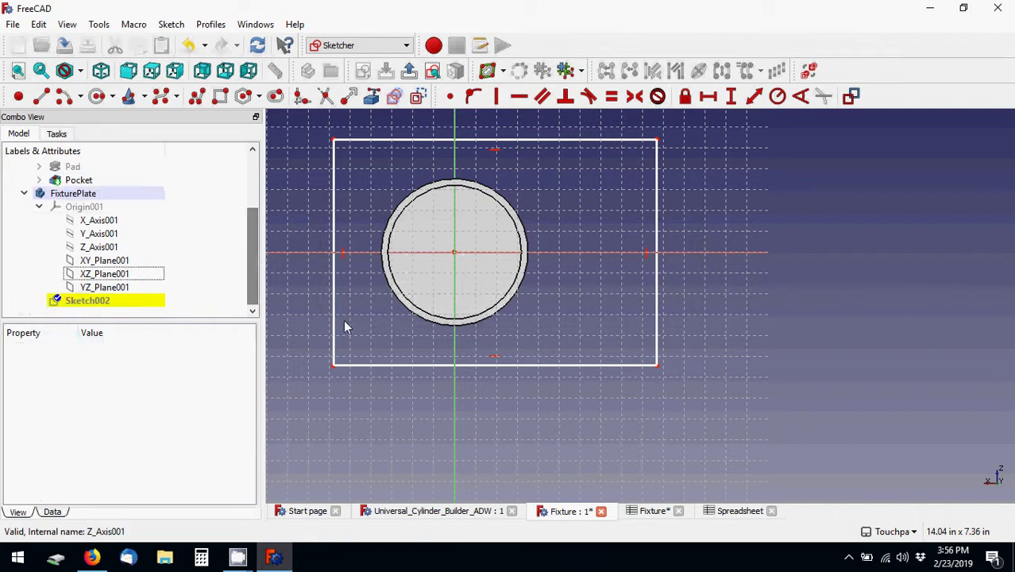
left_click(336, 366)
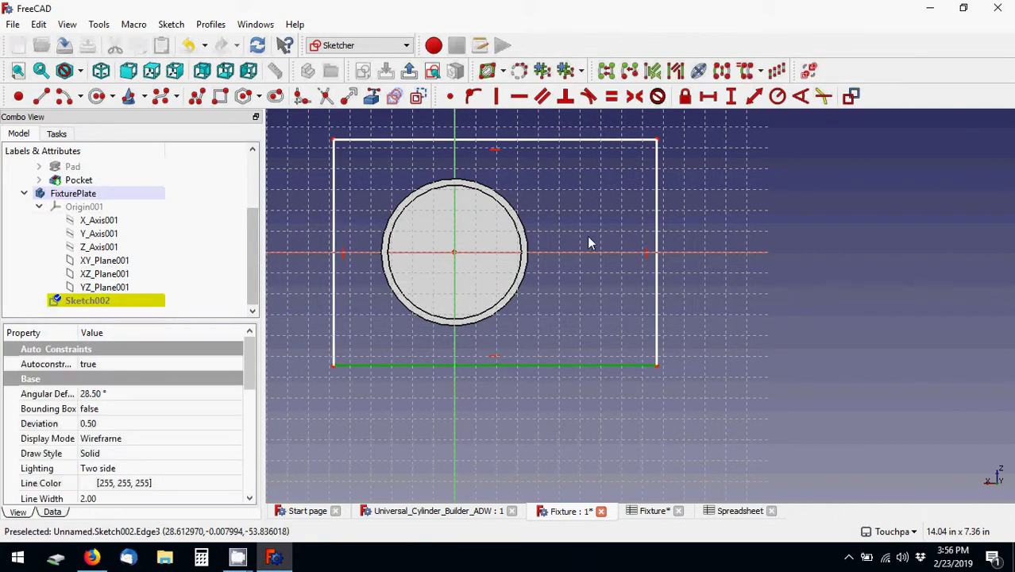
left_click(564, 204)
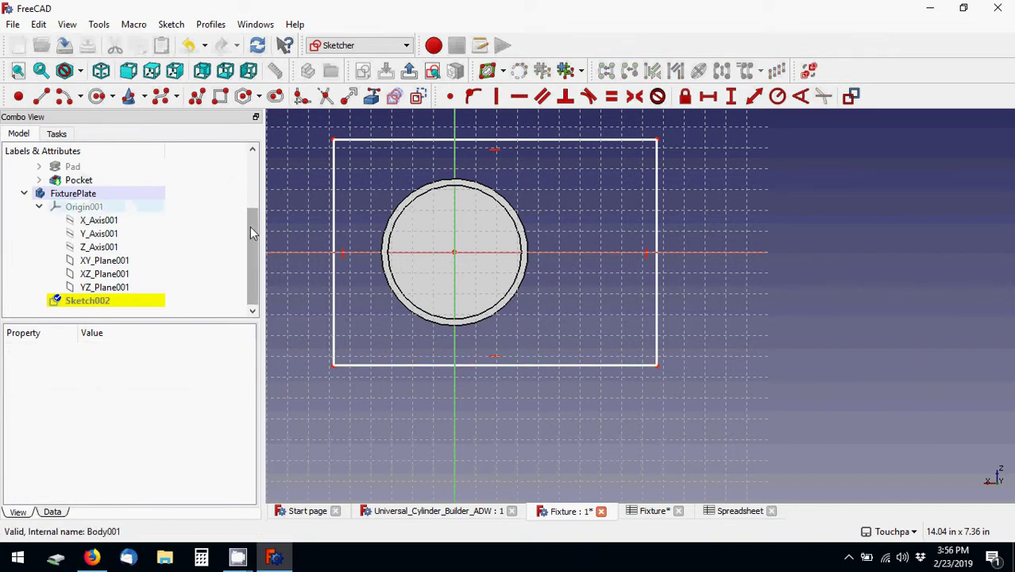
left_click_drag(250, 226, 210, 181)
left_click(71, 208)
- Hide FixtureRound, abandon a Symmetric constraint, and switch to Universal_Cylinder_Builder_ADW
key("space")
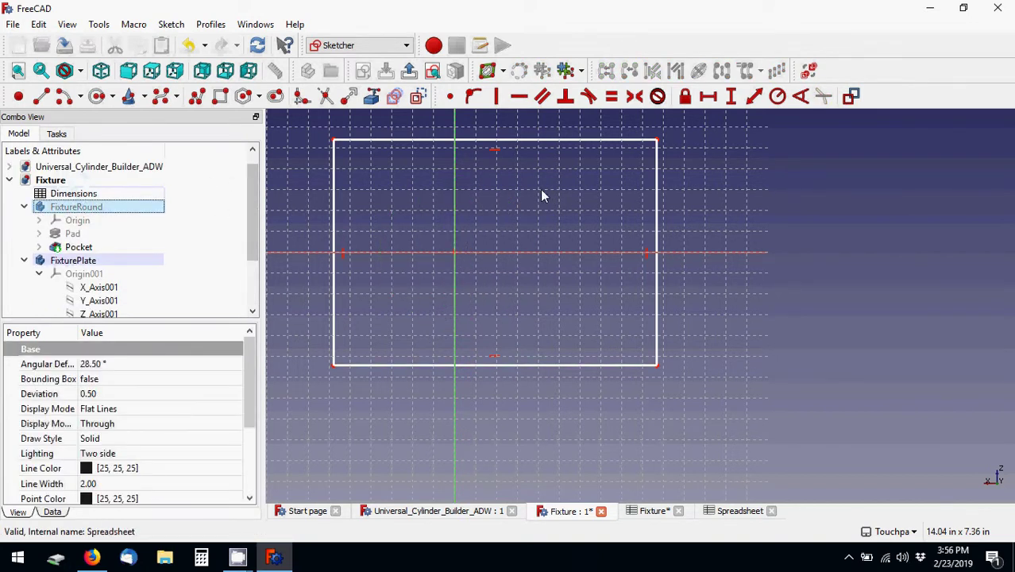
left_click(731, 227)
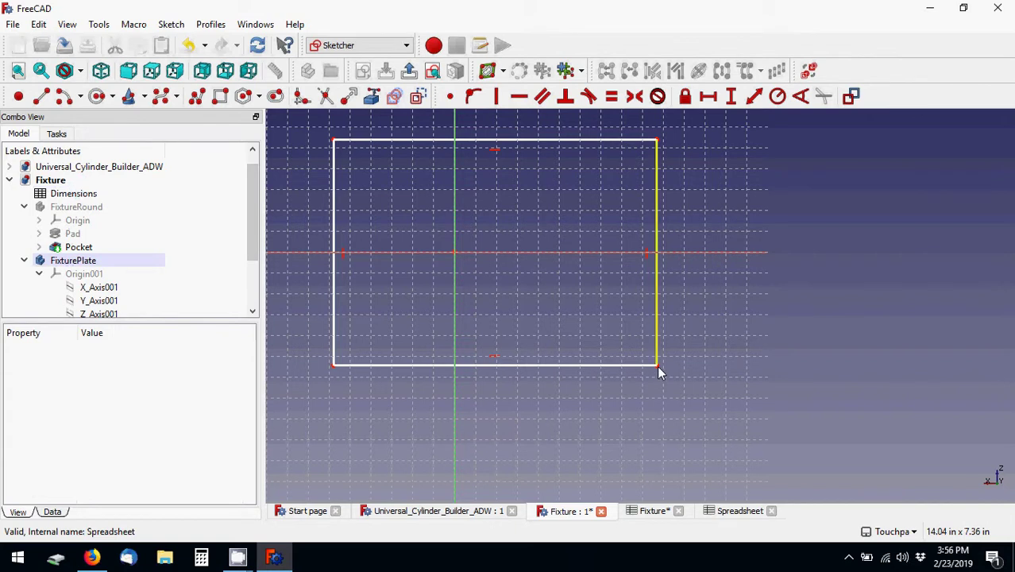
left_click(656, 365)
left_click(698, 239)
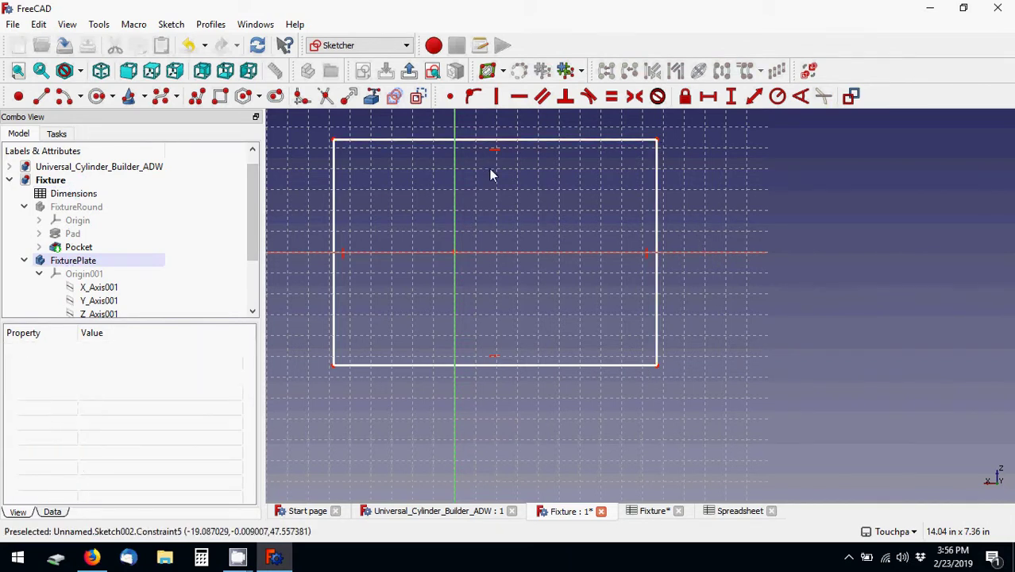
left_click(635, 96)
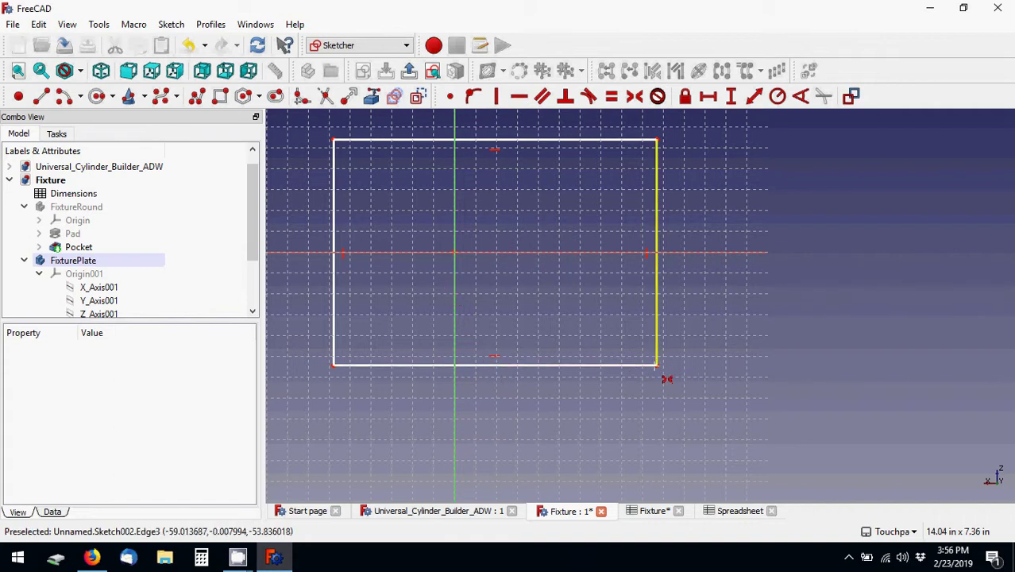
key("Escape")
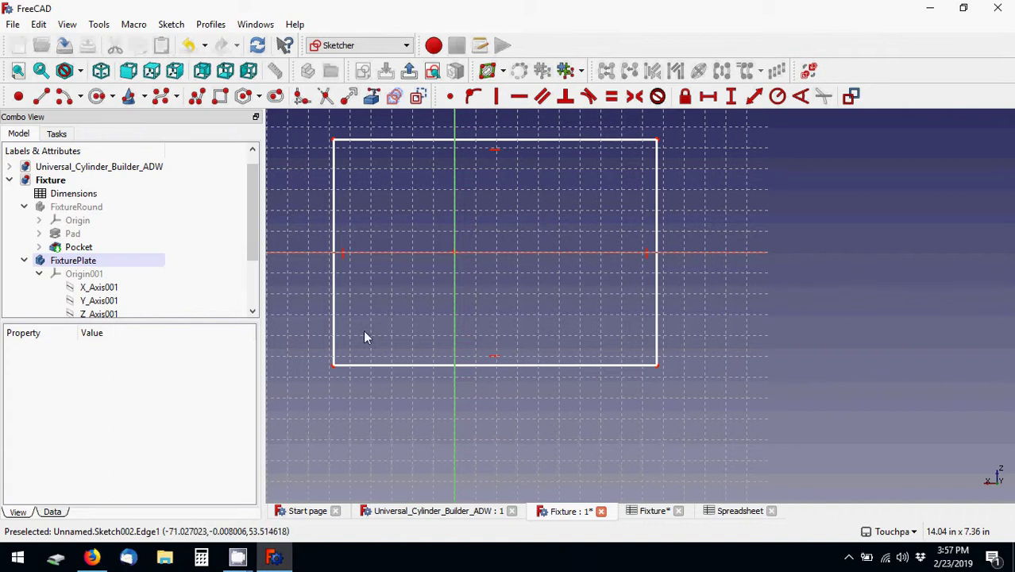
left_click(476, 511)
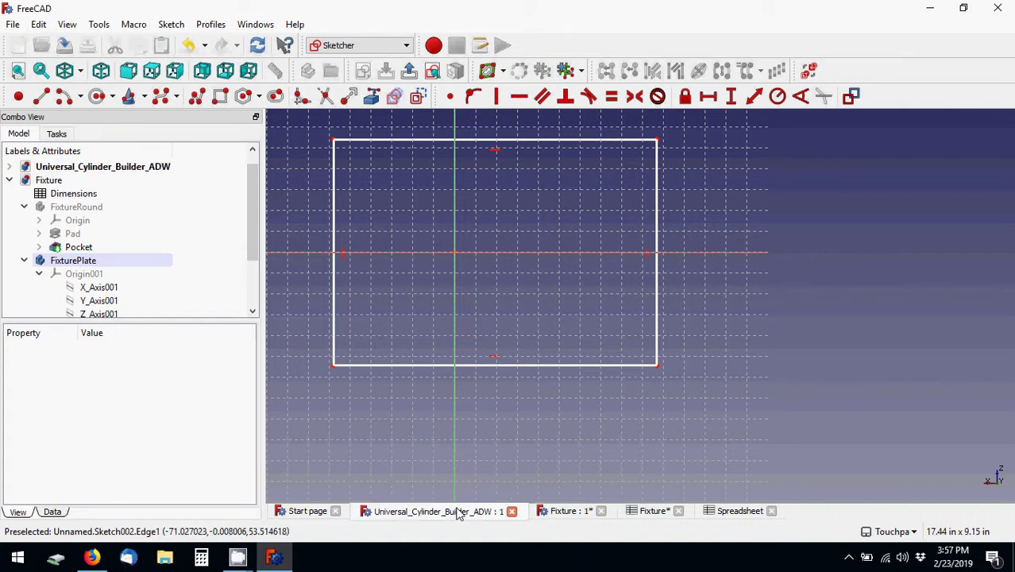
- View the Fixture dimensions spreadsheet and Sketch002, then return to the cylinder builder document
left_click(38, 247)
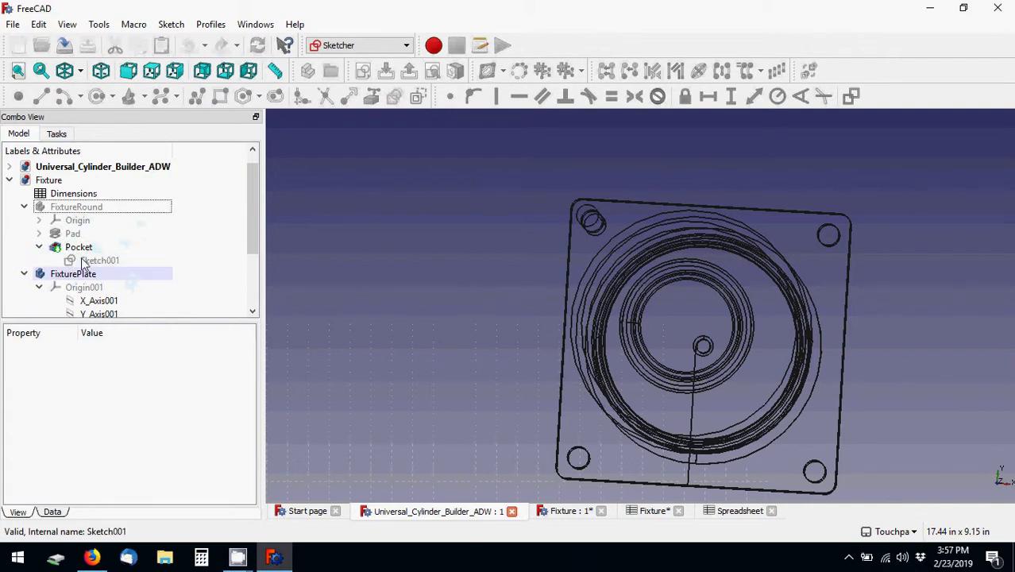
double_click(84, 261)
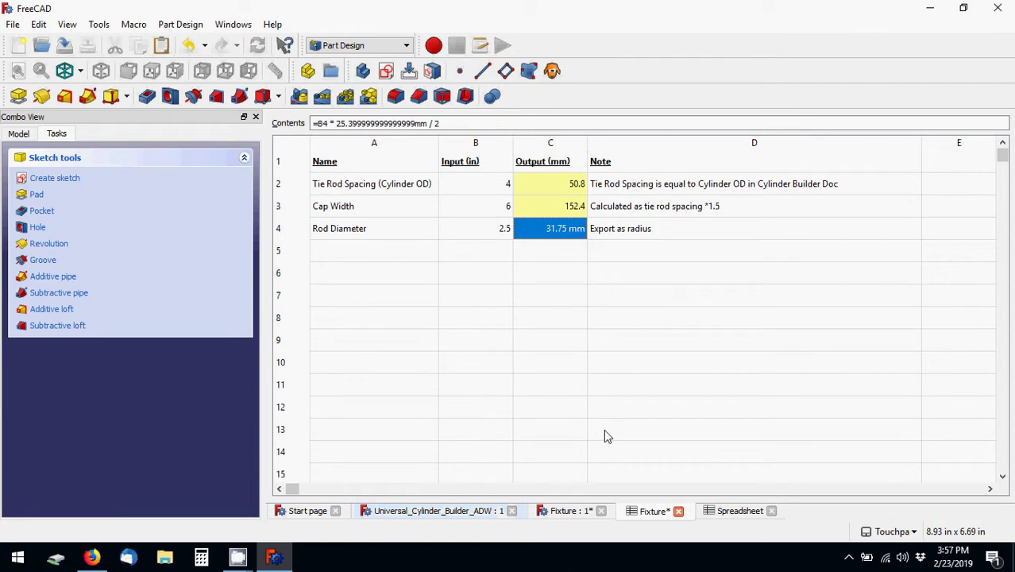
left_click(570, 510)
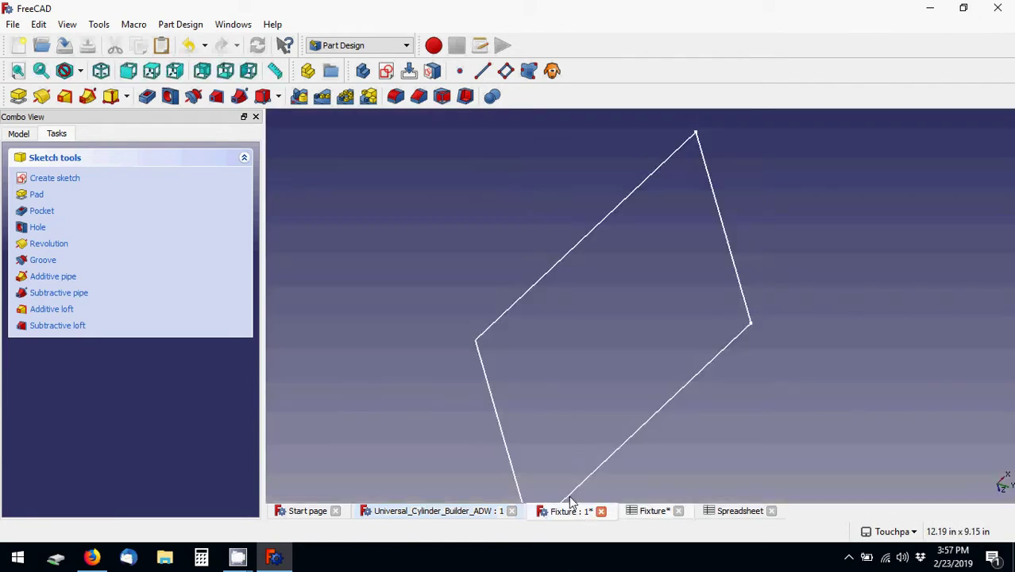
left_click(18, 133)
scroll(247, 193, "down", 2)
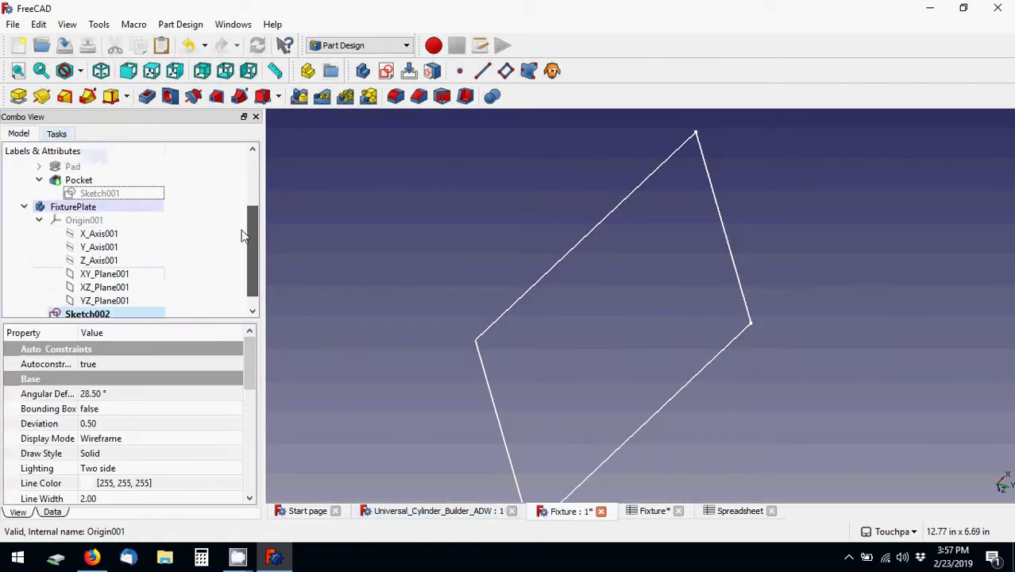
left_click(384, 513)
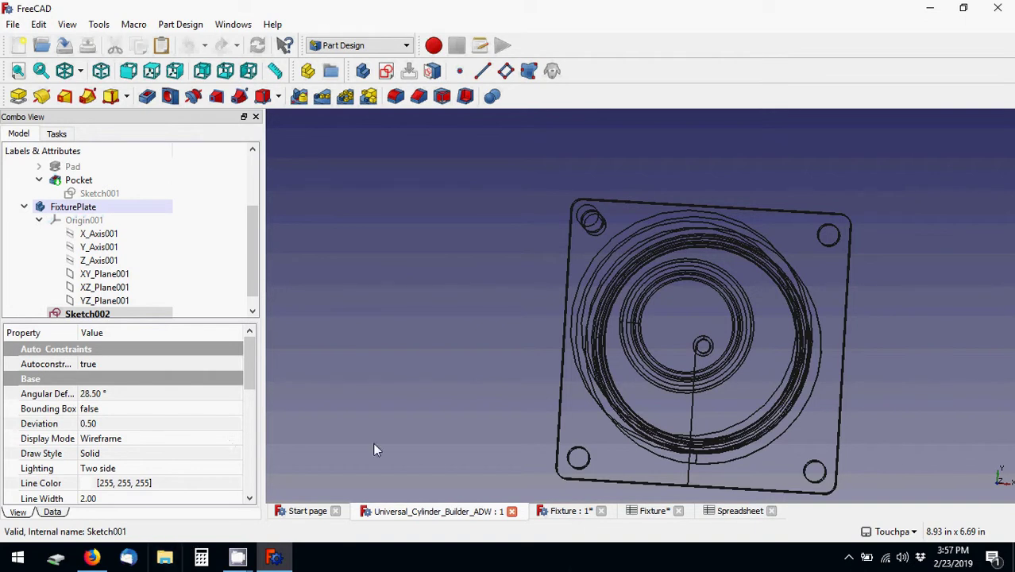
left_click(566, 512)
left_click(486, 513)
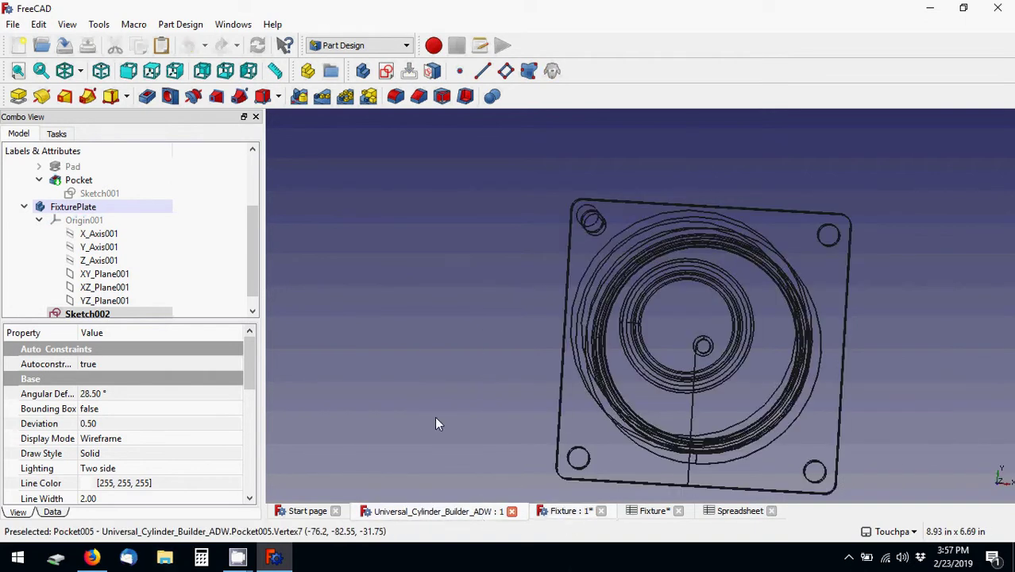
- Collapse the Fixture tree, expand the cylinder builder model, and edit the Cap's Sketch010
scroll(250, 259, "up", 1)
scroll(250, 218, "up", 1)
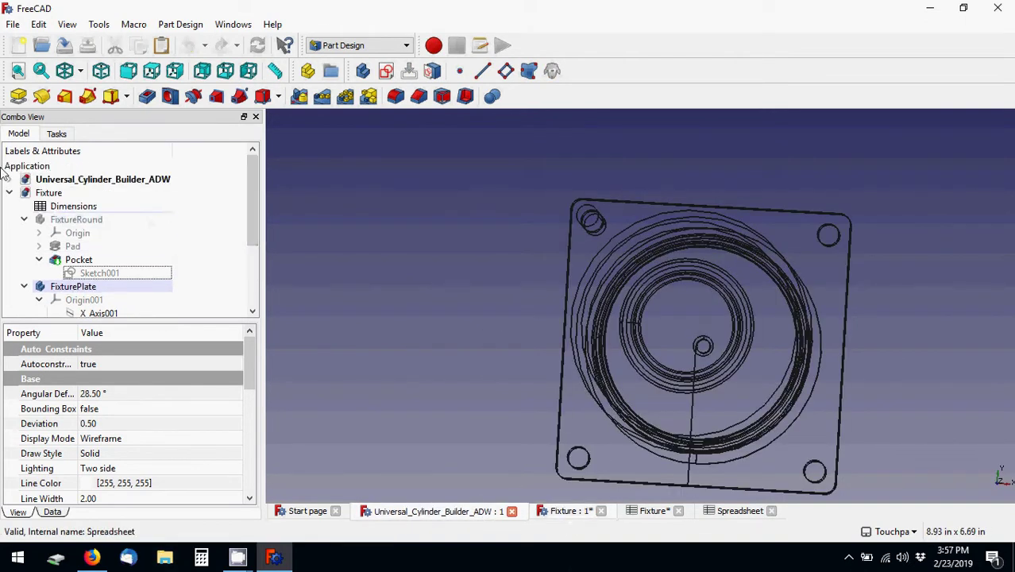
left_click(9, 193)
left_click(8, 179)
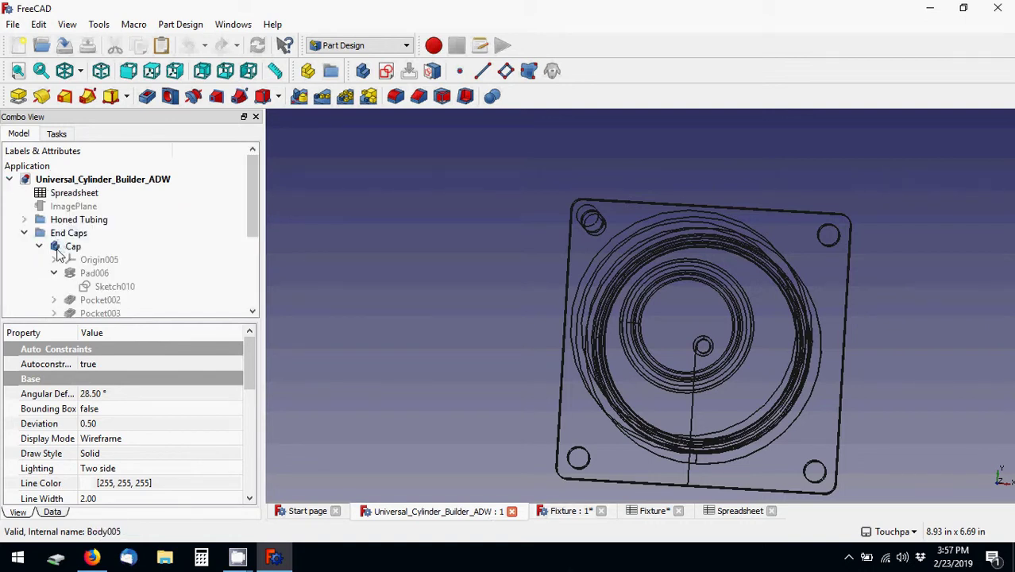
scroll(256, 222, "down", 1)
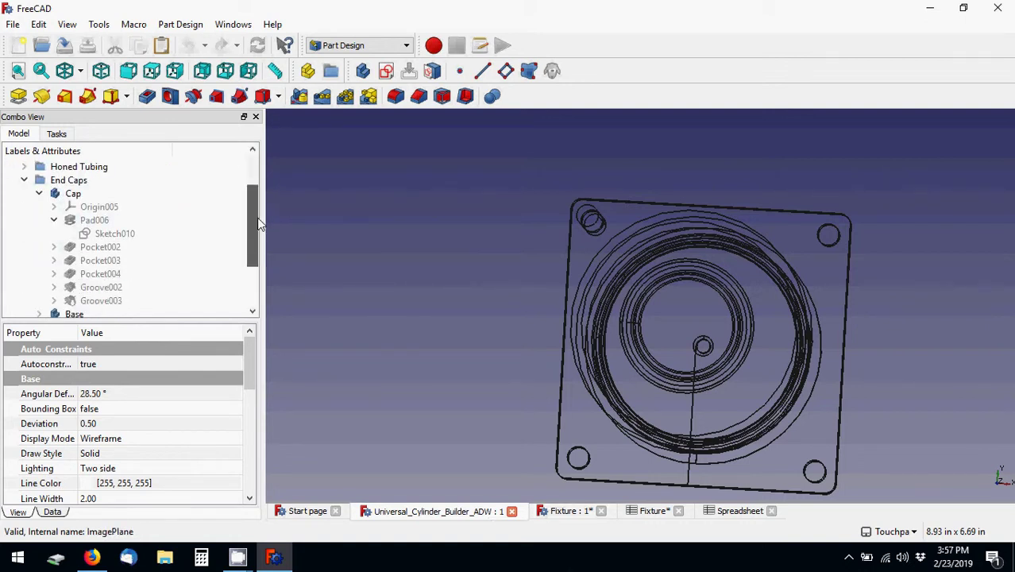
scroll(255, 222, "down", 1)
left_click(93, 206)
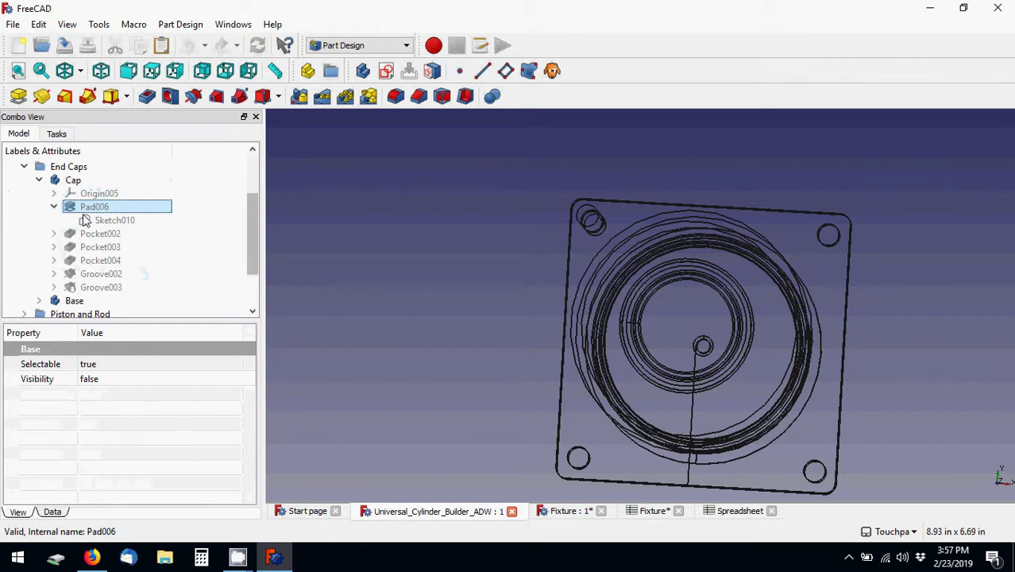
double_click(111, 220)
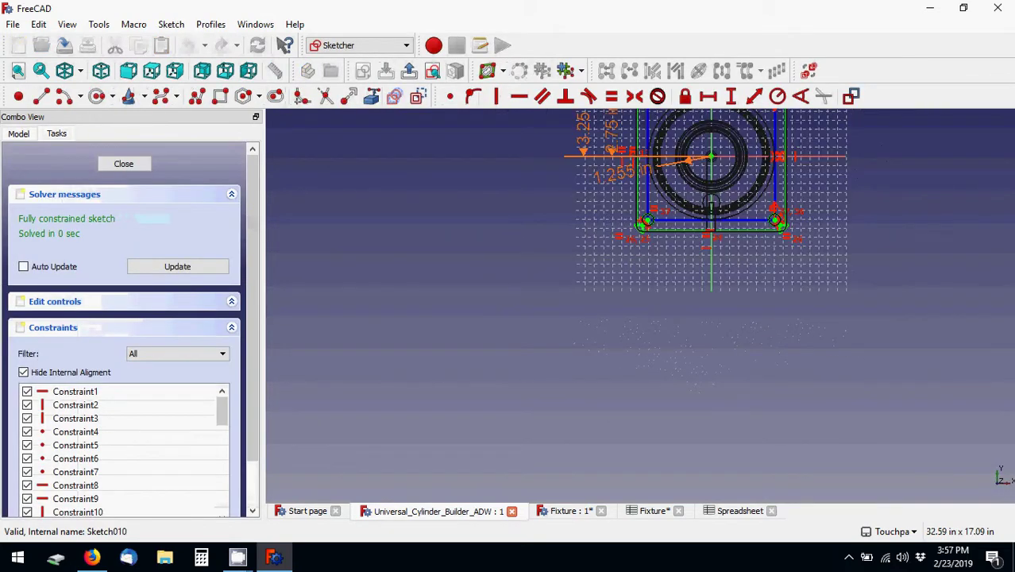
scroll(736, 203, "up", 5)
middle_click_drag(736, 159, 605, 504)
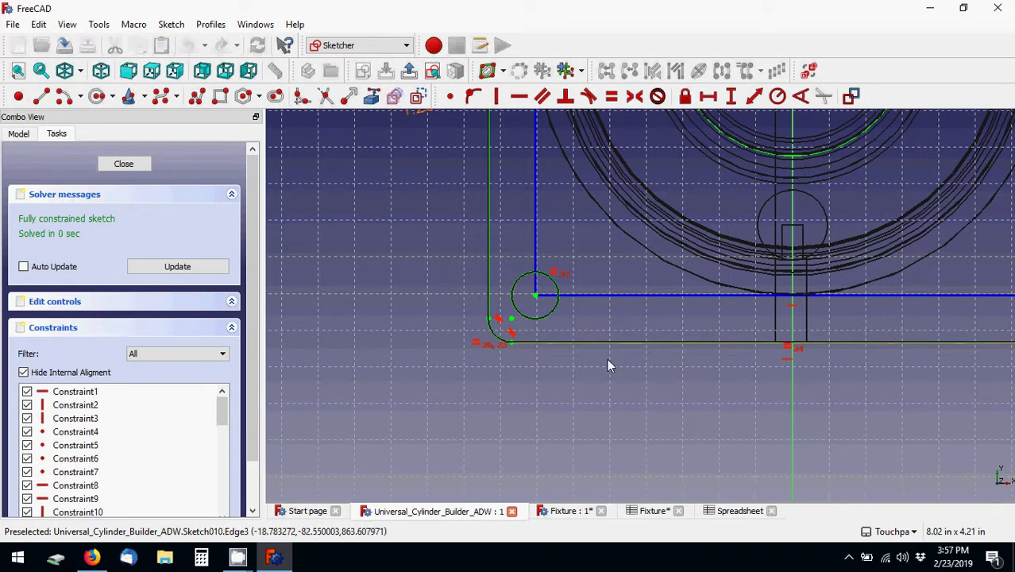
scroll(593, 362, "down", 2)
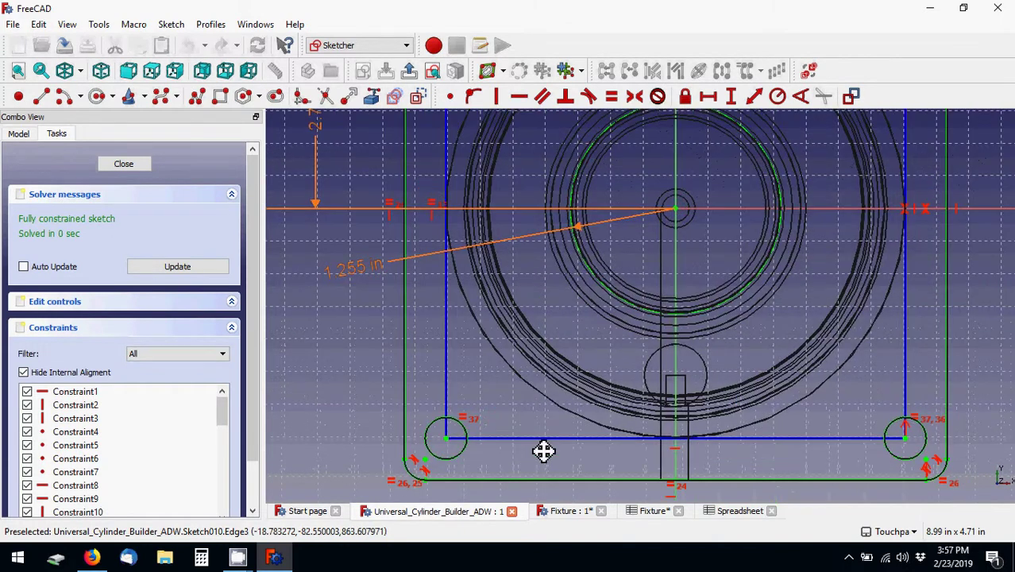
middle_click_drag(781, 238, 618, 303)
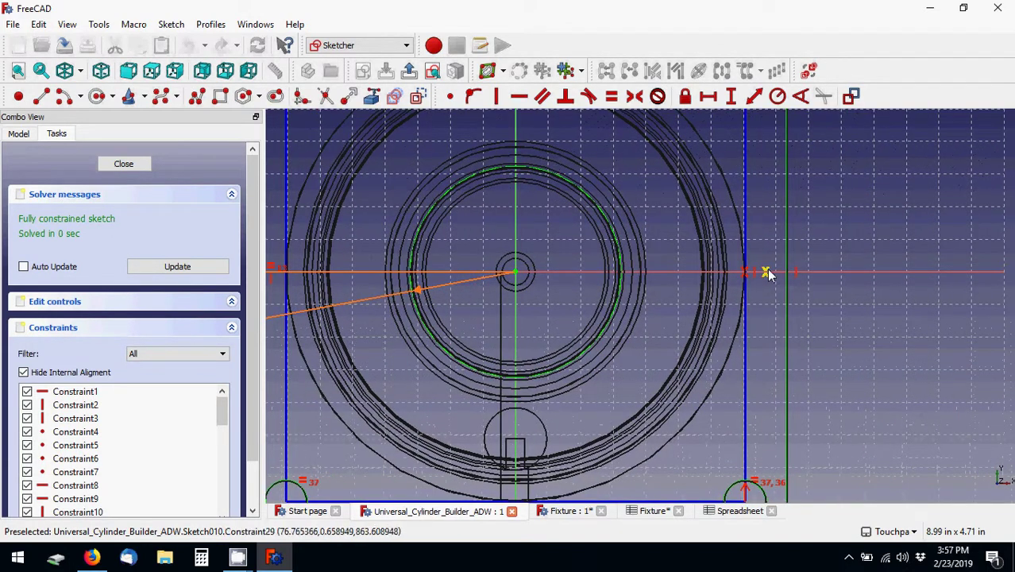
left_click(767, 274)
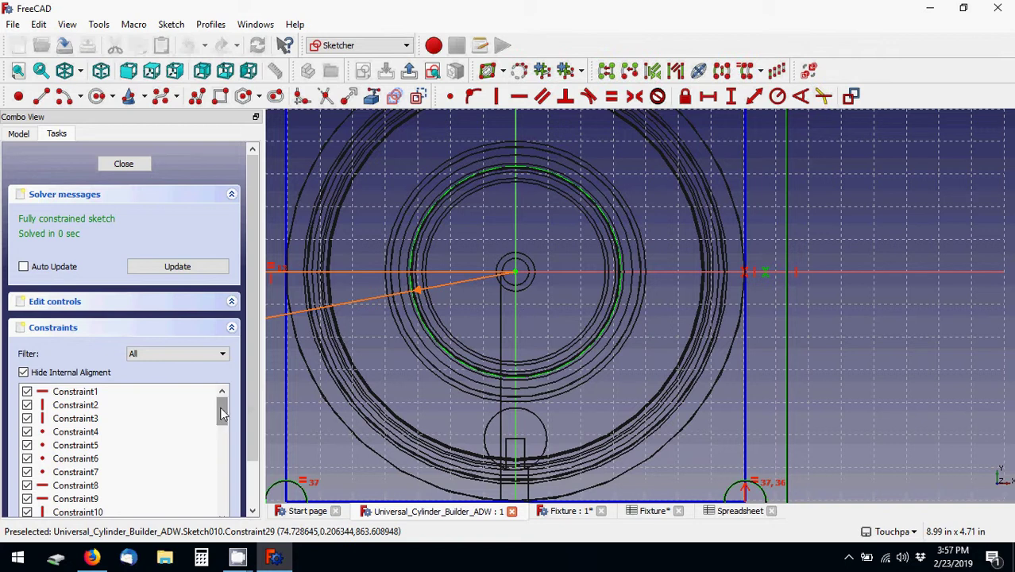
left_click_drag(222, 408, 222, 443)
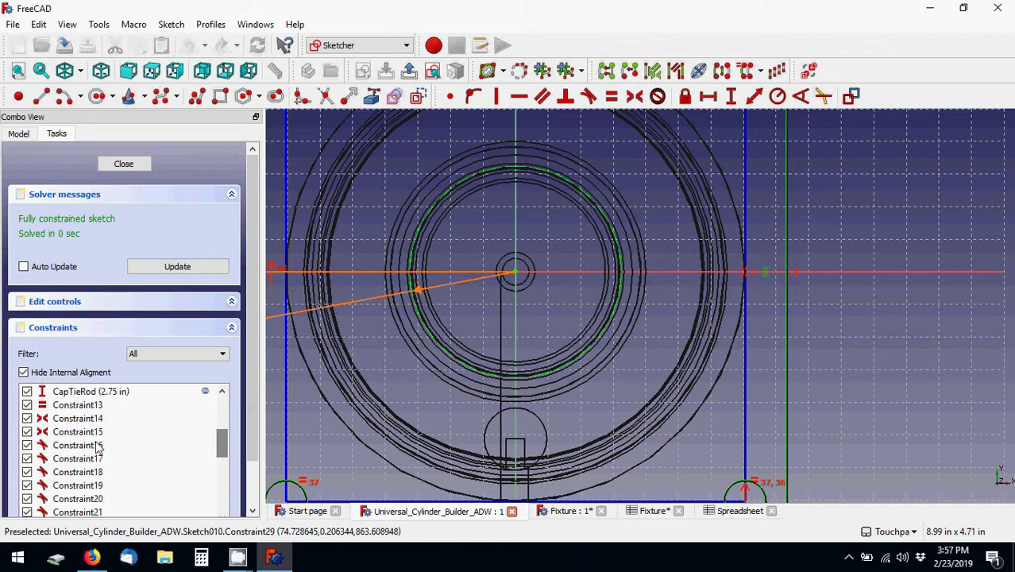
left_click(80, 418)
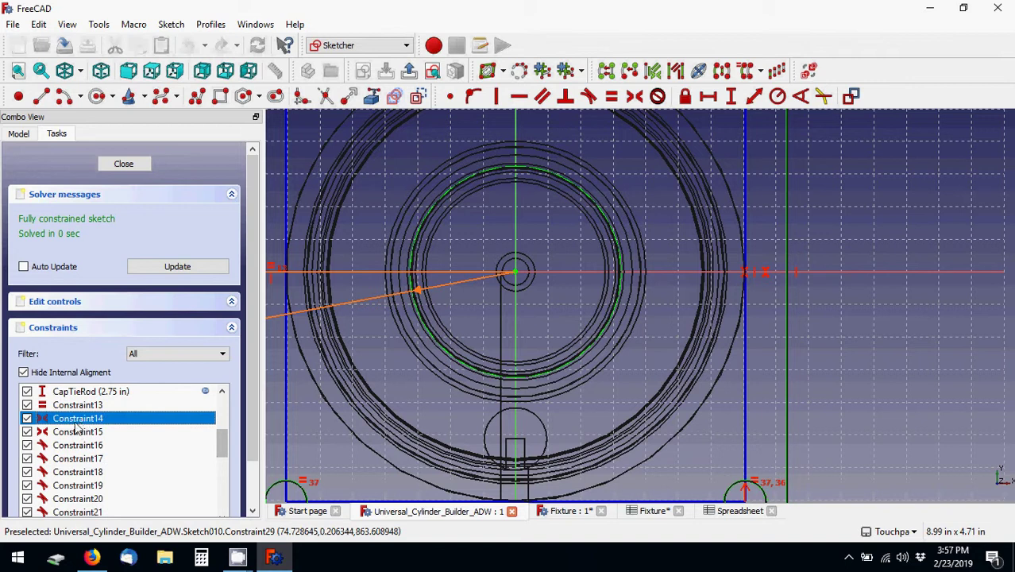
left_click(79, 431)
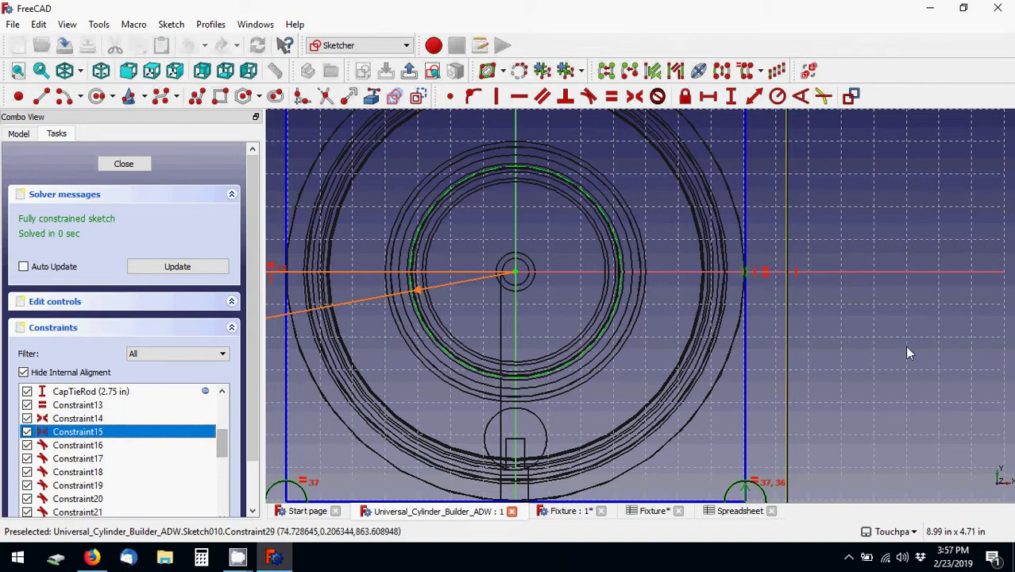
scroll(931, 349, "down", 2)
scroll(766, 276, "up", 5)
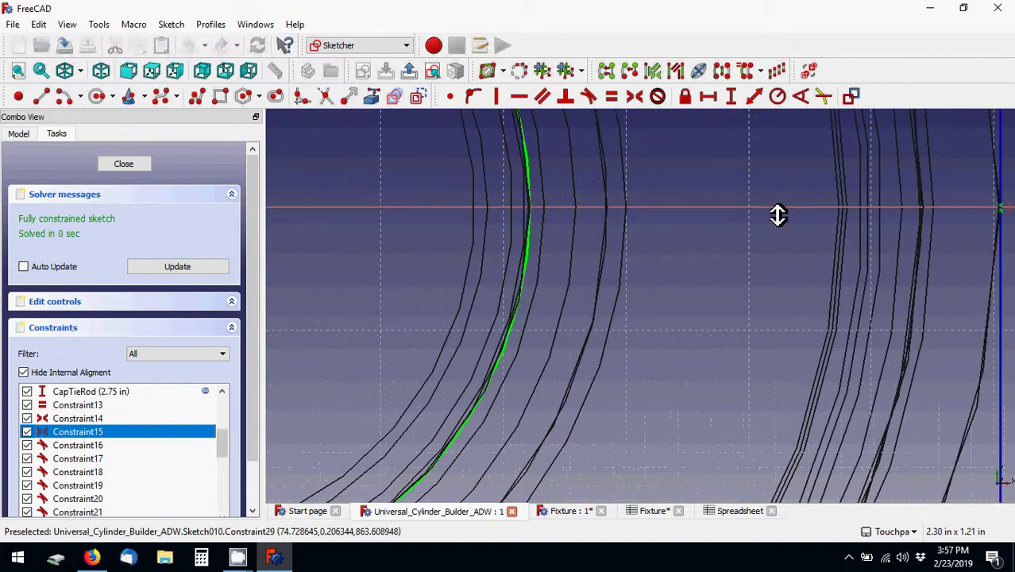
middle_click_drag(777, 215, 716, 236)
middle_click_drag(945, 230, 797, 323)
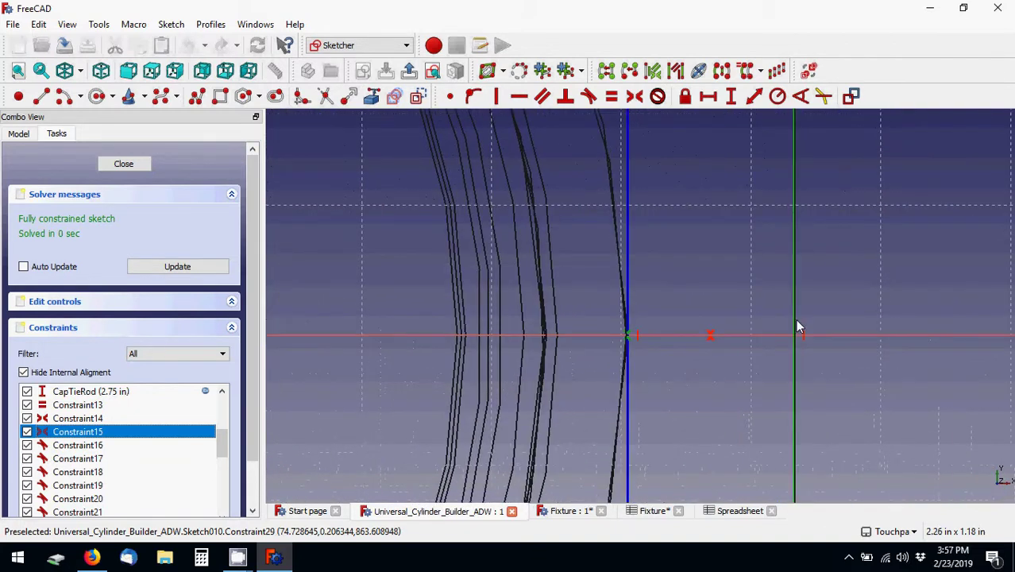
left_click(710, 339)
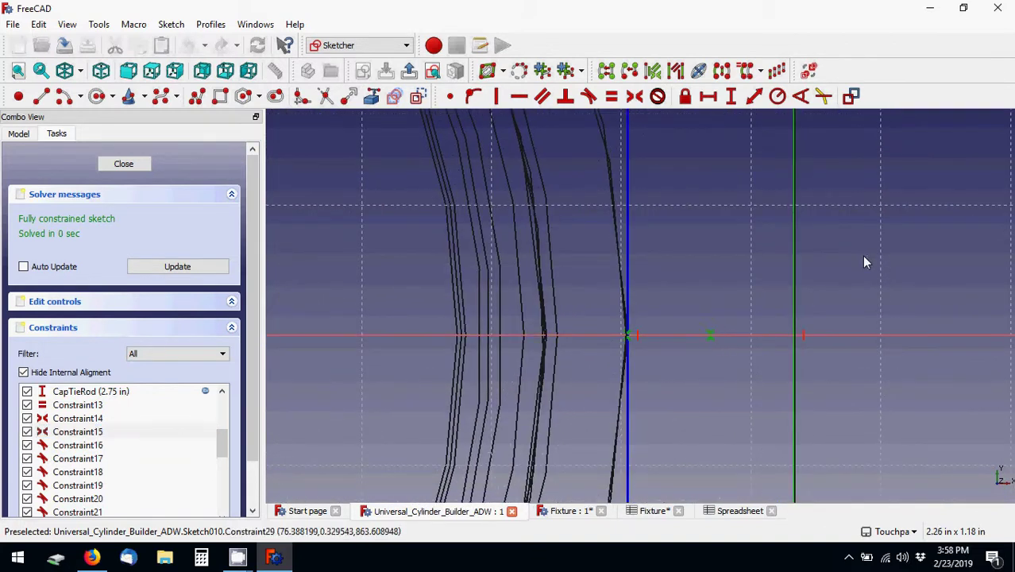
scroll(854, 278, "down", 2)
scroll(725, 337, "down", 3)
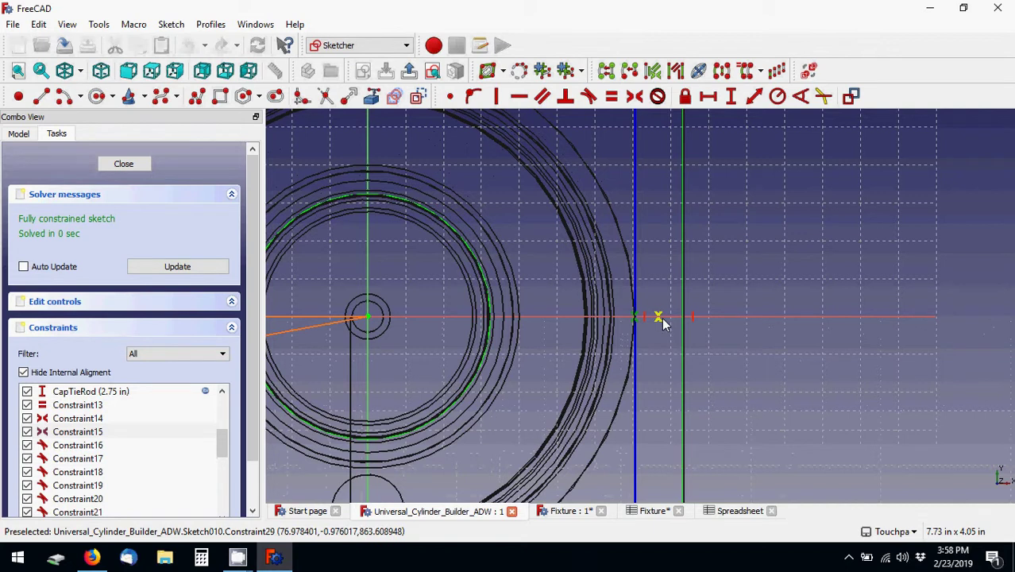
scroll(657, 317, "down", 2)
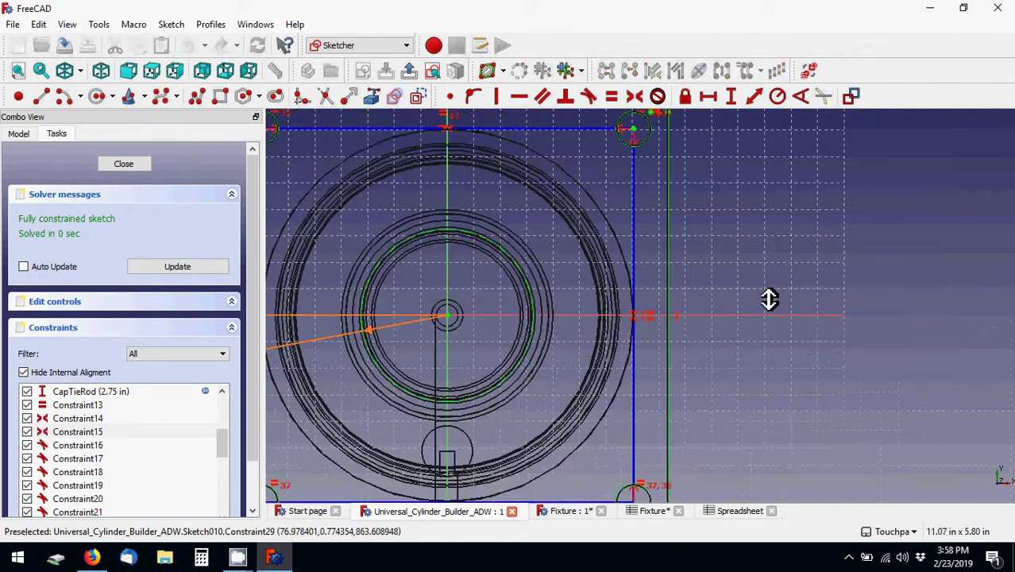
scroll(766, 299, "down", 1)
middle_click_drag(760, 297, 709, 243)
scroll(404, 270, "up", 2)
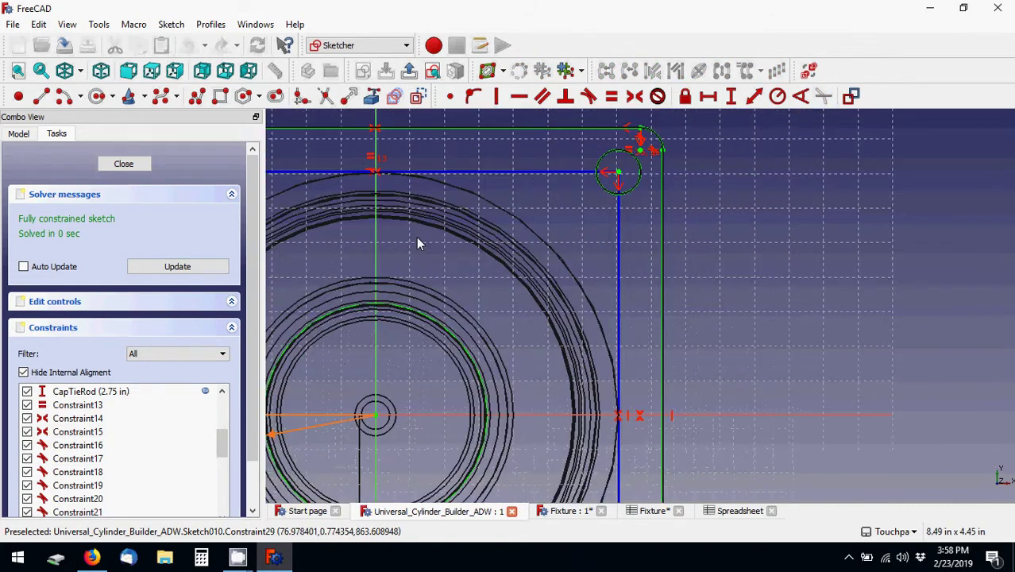
middle_click_drag(417, 242, 551, 262)
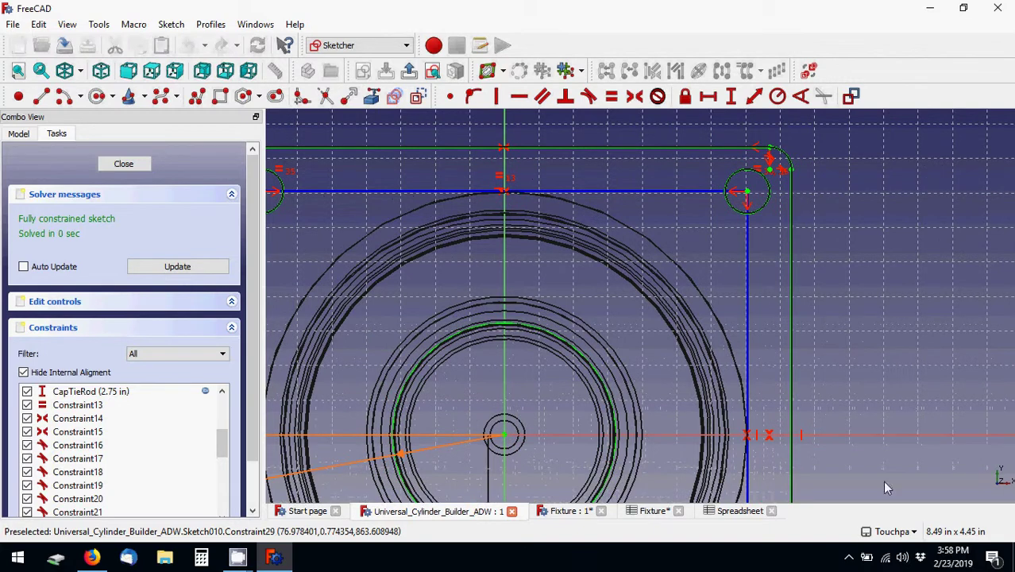
left_click(849, 558)
- Make the FixturePlate rectangle symmetric about both the horizontal and vertical axes
right_click(819, 533)
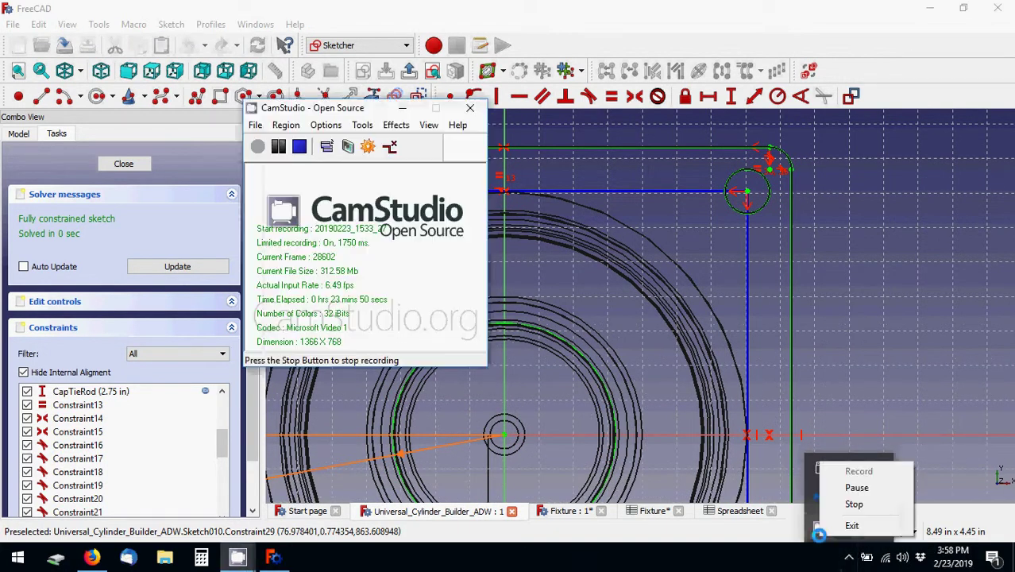
left_click(856, 487)
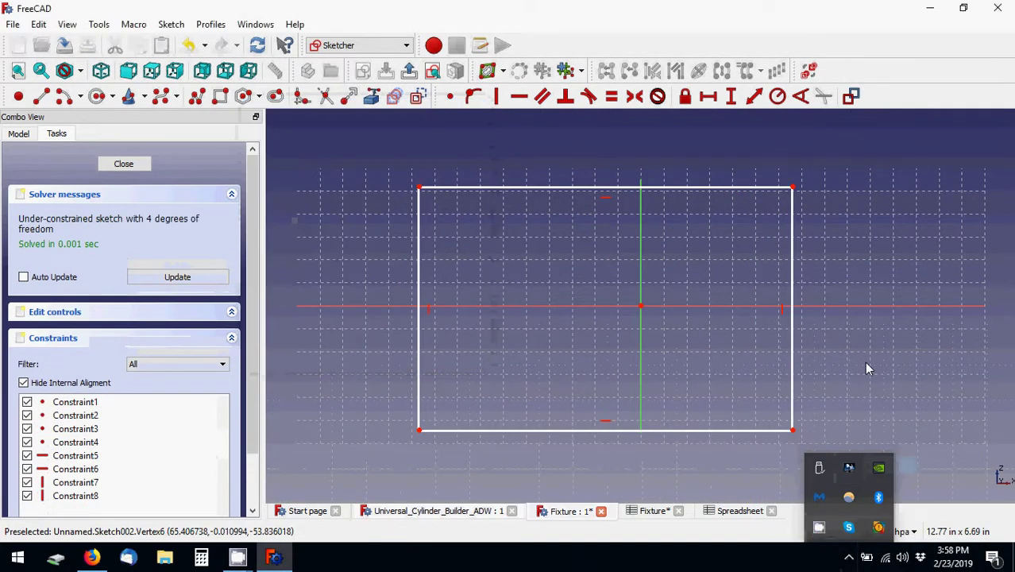
left_click(791, 187)
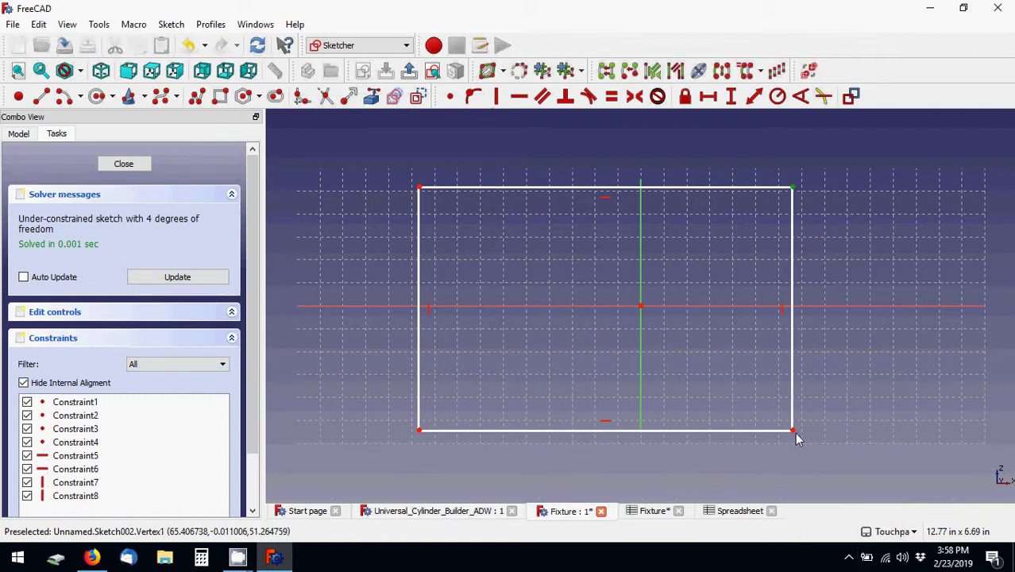
left_click(710, 304)
left_click(641, 330)
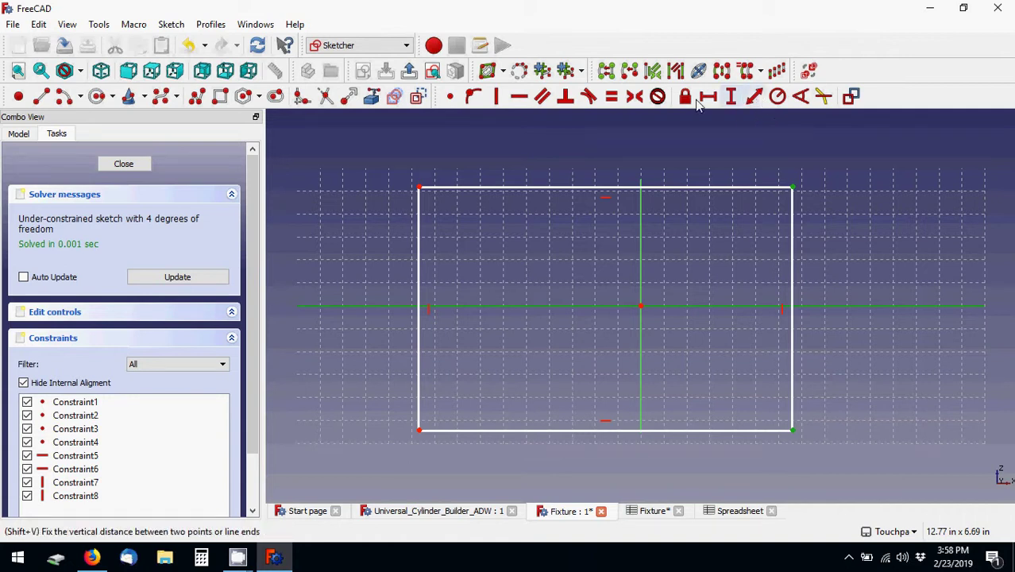
left_click(634, 99)
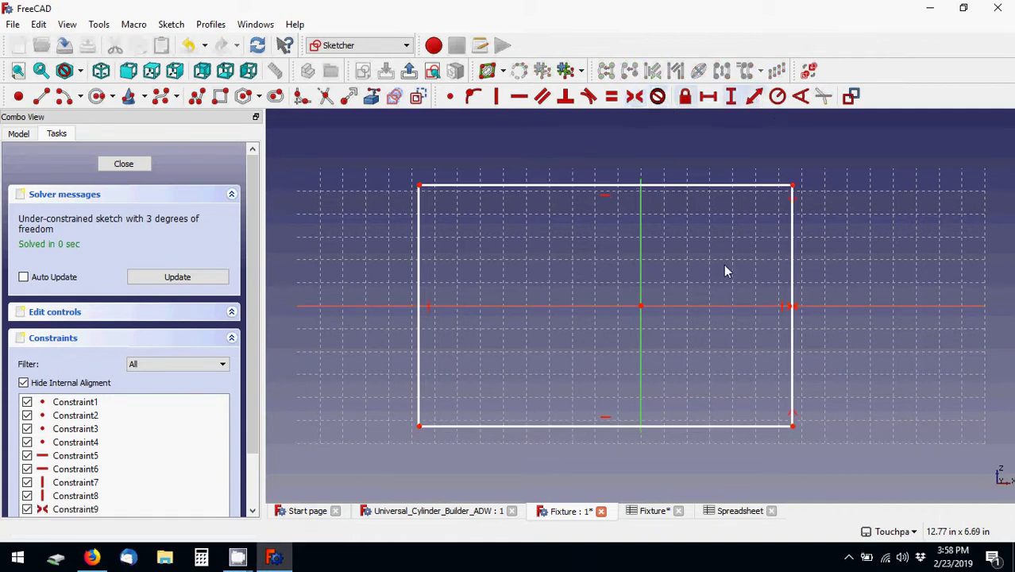
left_click(793, 186)
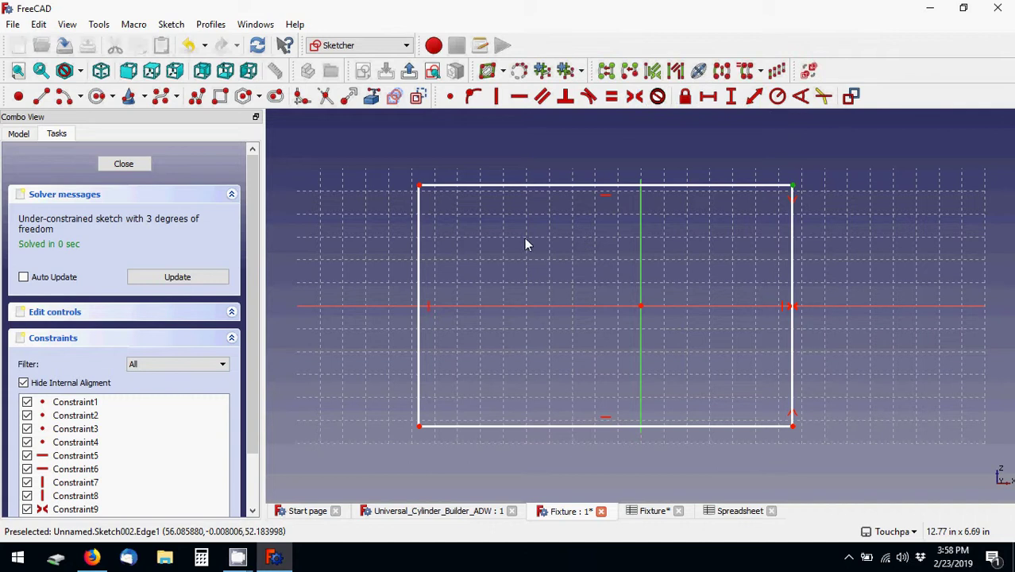
left_click(640, 214)
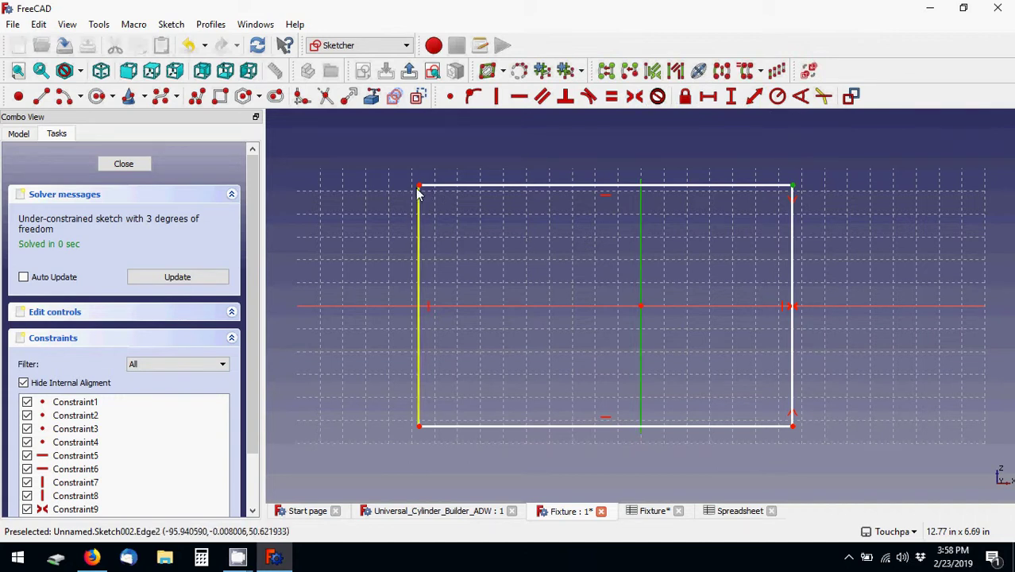
left_click(635, 97)
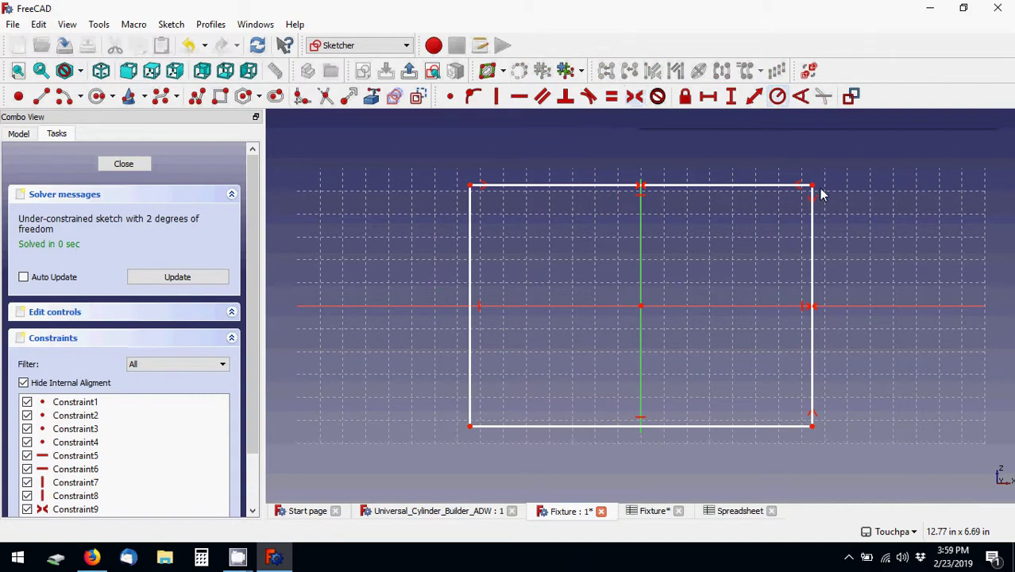
- Constrain the top and right edges equal to form a square, then drag it larger
mouse_move(821, 194)
left_mouse_down()
mouse_move(709, 201)
mouse_move(788, 182)
mouse_move(778, 180)
mouse_move(746, 213)
mouse_move(756, 228)
mouse_move(768, 210)
mouse_move(766, 234)
mouse_move(779, 203)
left_mouse_up()
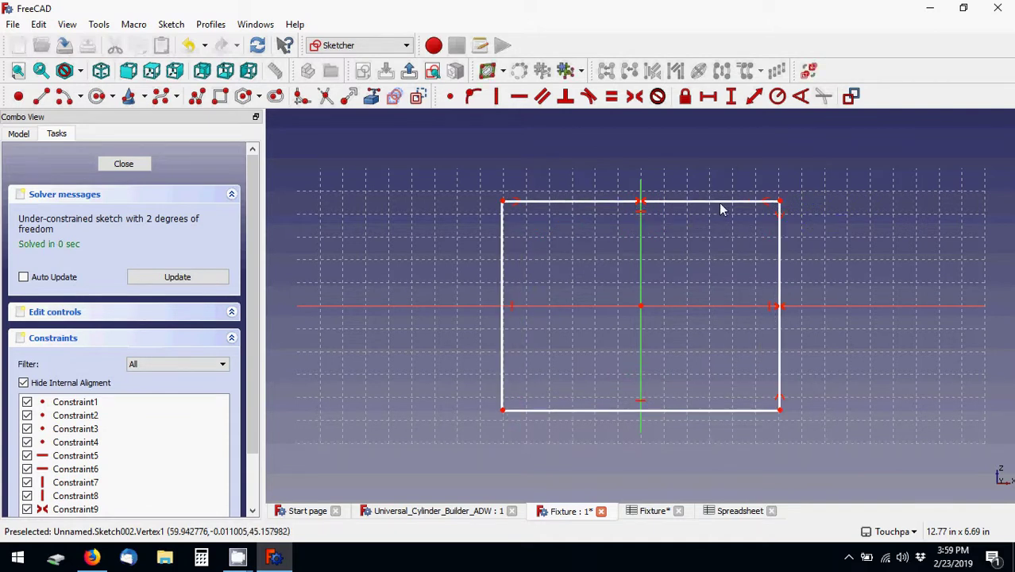
left_click(720, 203)
left_click(779, 240)
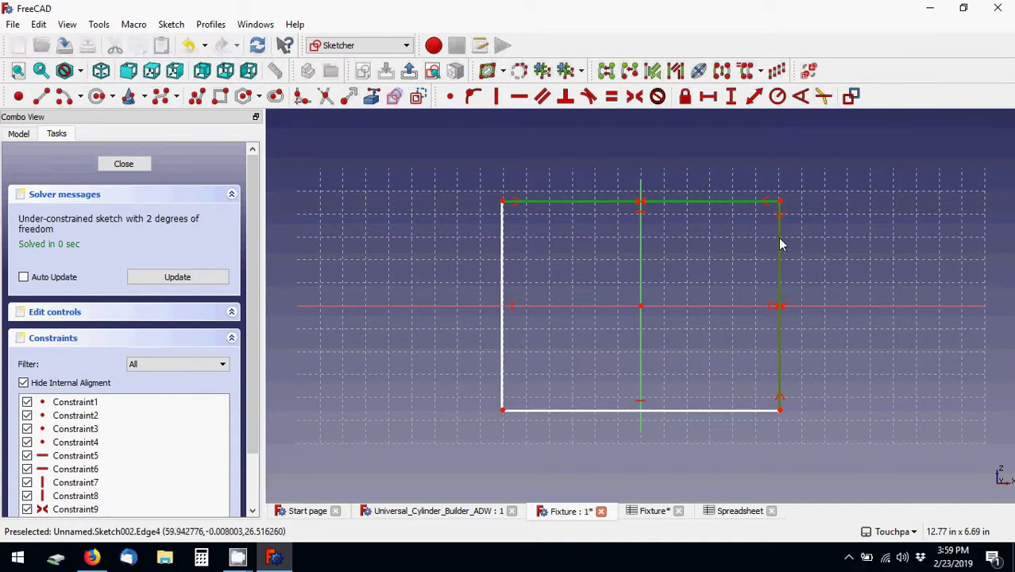
left_click(612, 103)
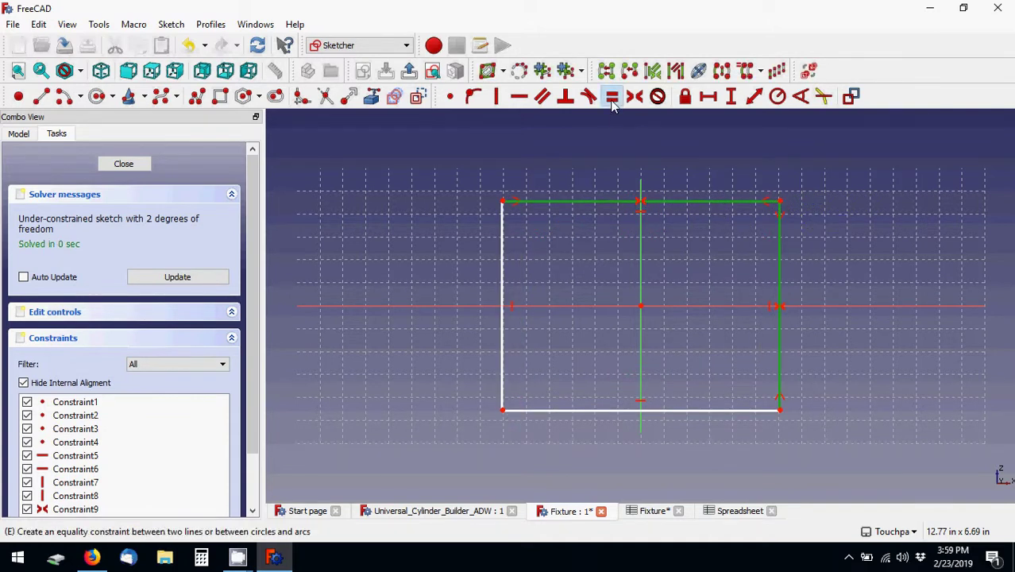
mouse_move(762, 184)
left_mouse_down()
mouse_move(694, 276)
mouse_move(651, 303)
mouse_move(722, 248)
mouse_move(790, 215)
mouse_move(764, 204)
left_mouse_up()
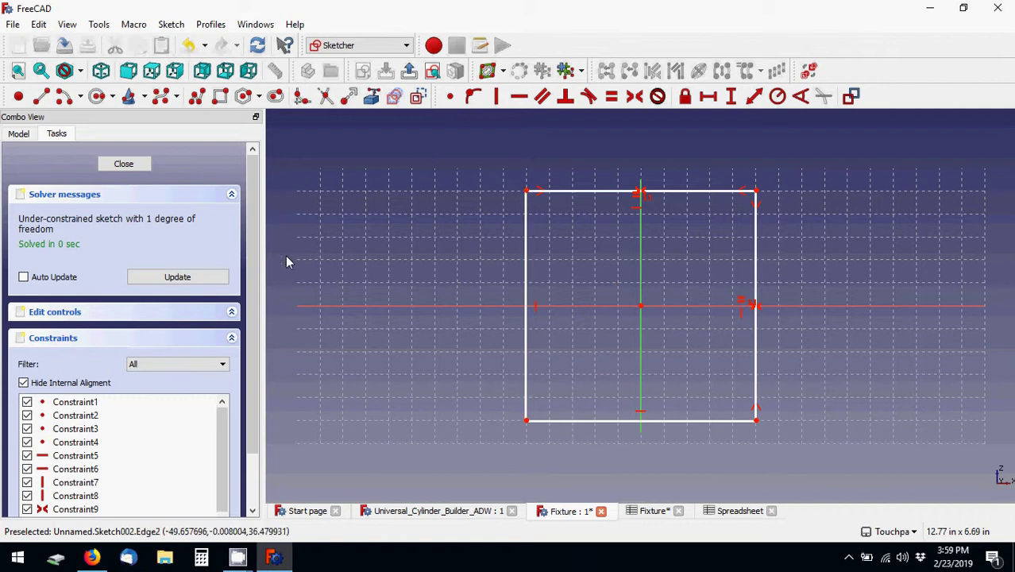
scroll(255, 235, "down", 2)
scroll(254, 233, "up", 2)
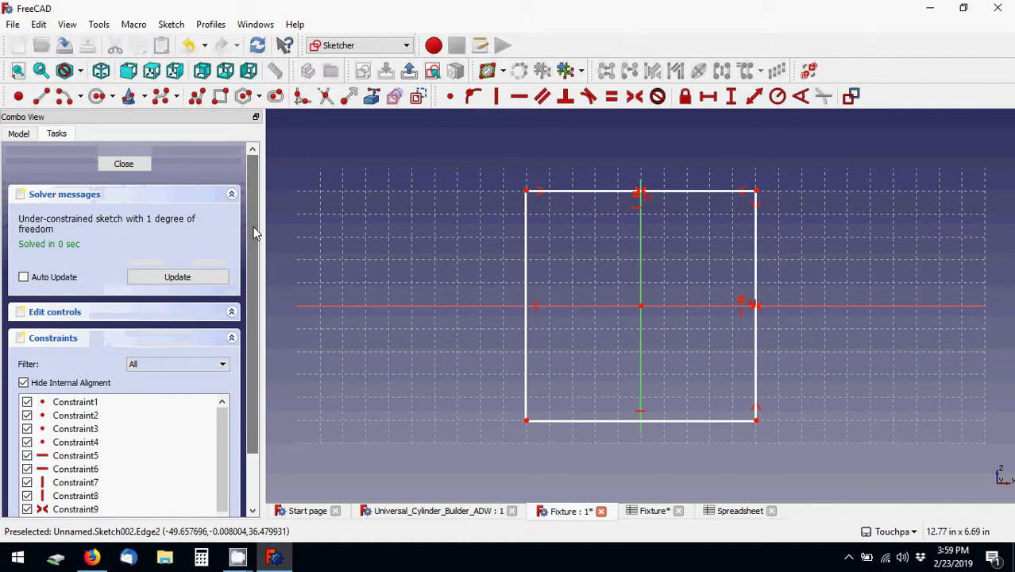
mouse_move(526, 192)
left_mouse_down()
mouse_move(487, 191)
mouse_move(609, 228)
mouse_move(468, 239)
mouse_move(504, 214)
left_mouse_up()
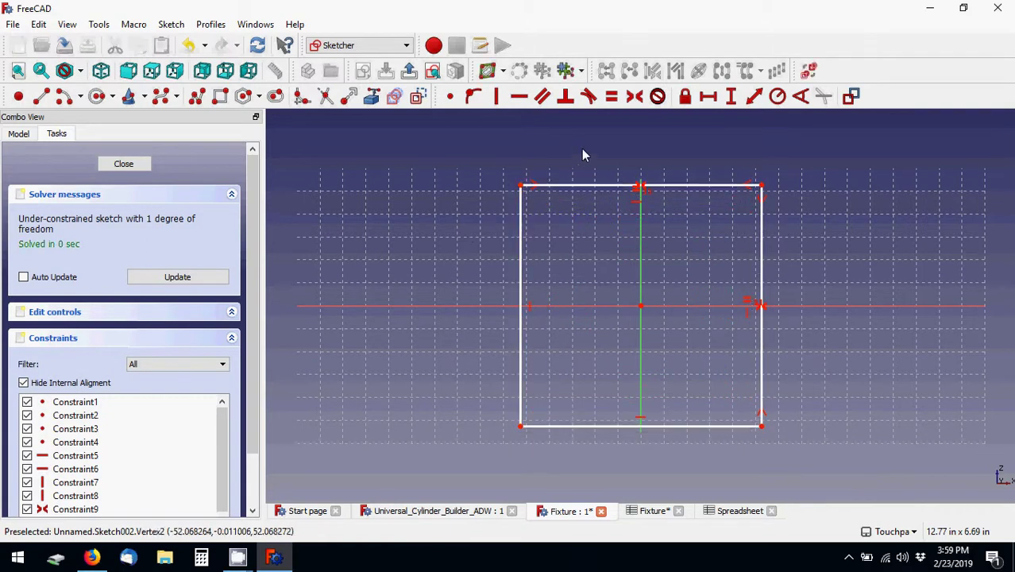
- Add a horizontal distance from the centre to the right edge driven by Dimensions.CapWidth (6 in)
left_click(714, 103)
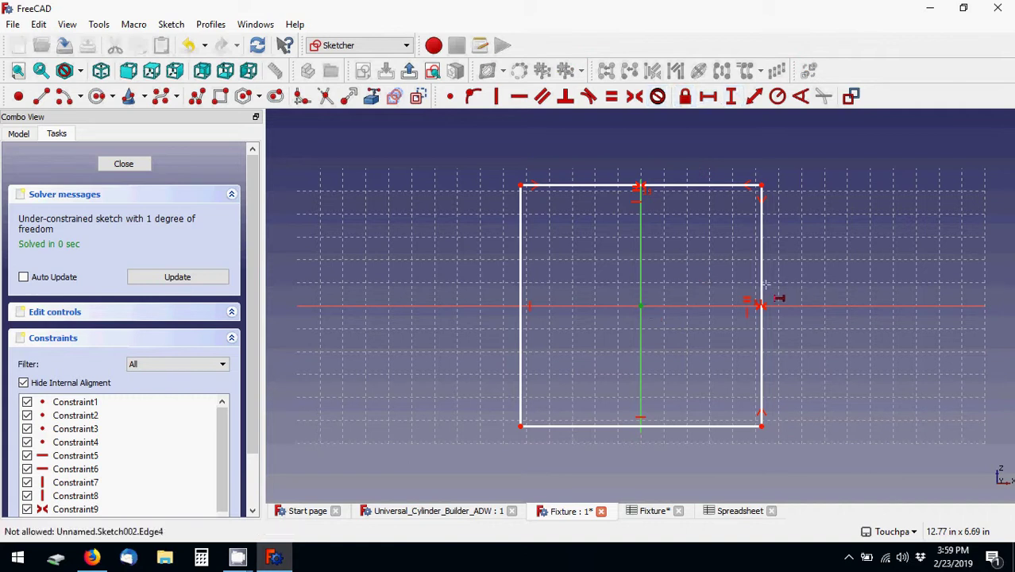
left_click(760, 186)
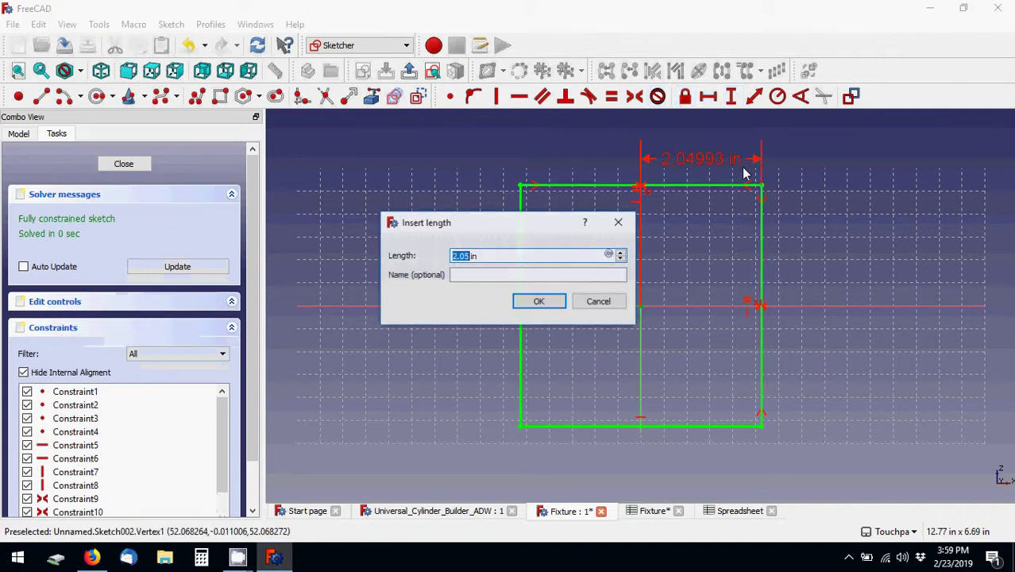
left_click(609, 255)
type("Dimens")
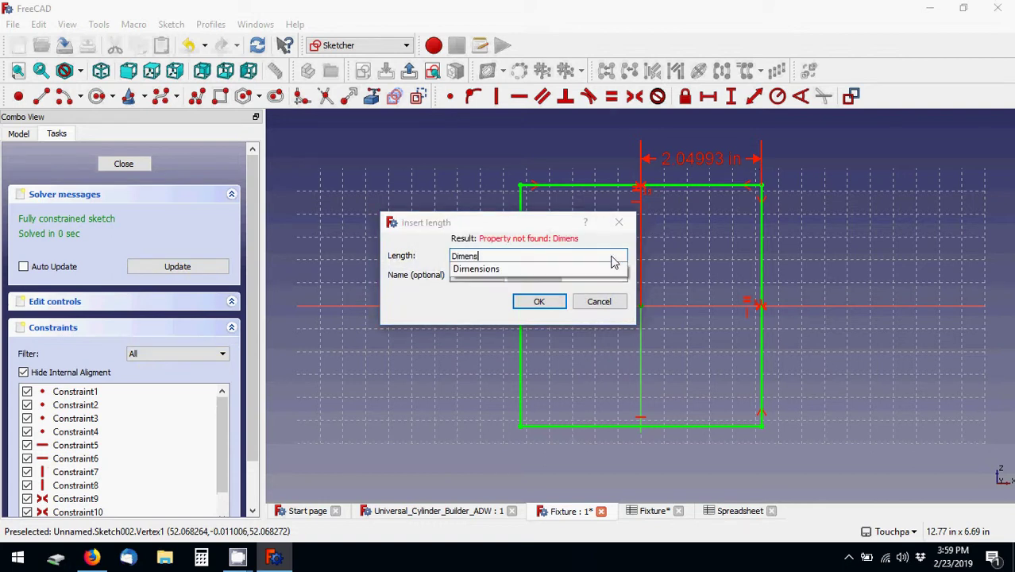
key("Return")
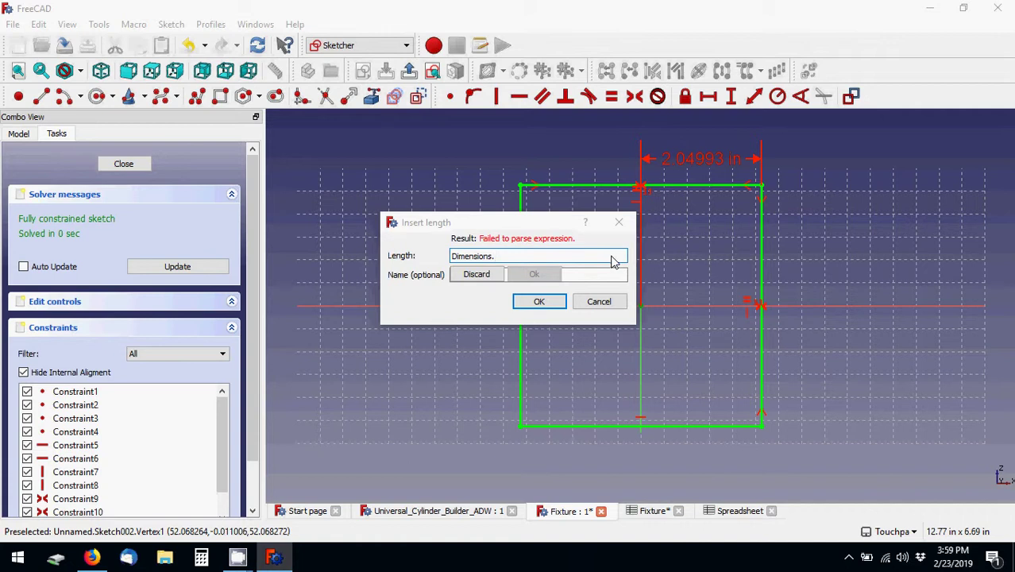
type("C")
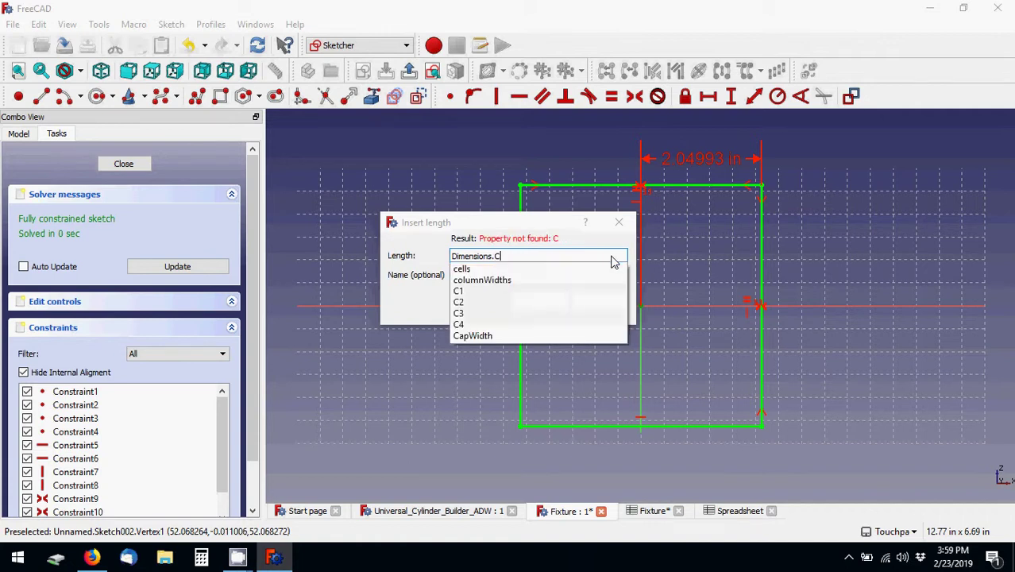
key("BackSpace")
type("CapWi")
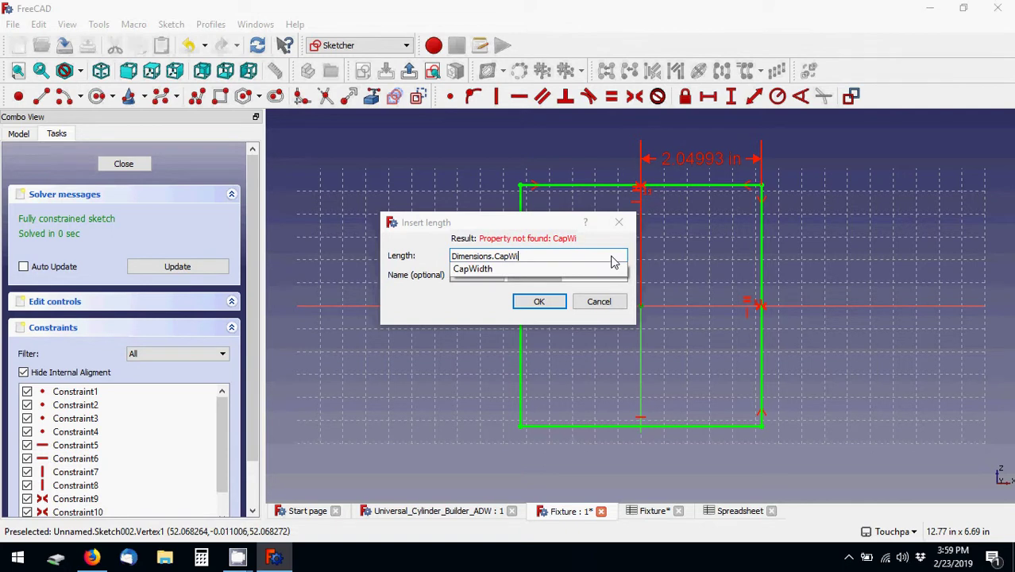
type("dth")
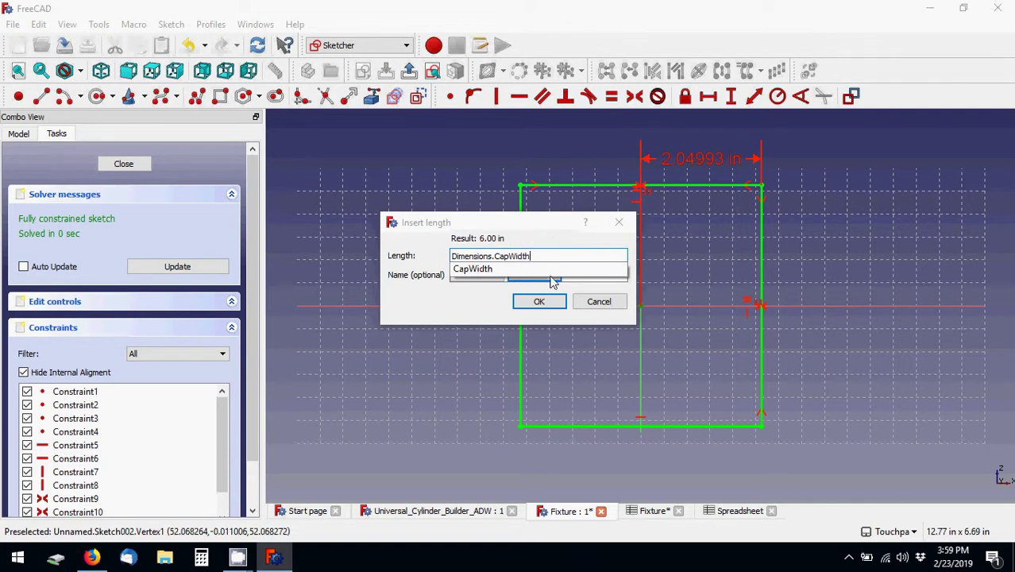
key("Return")
key("Return")
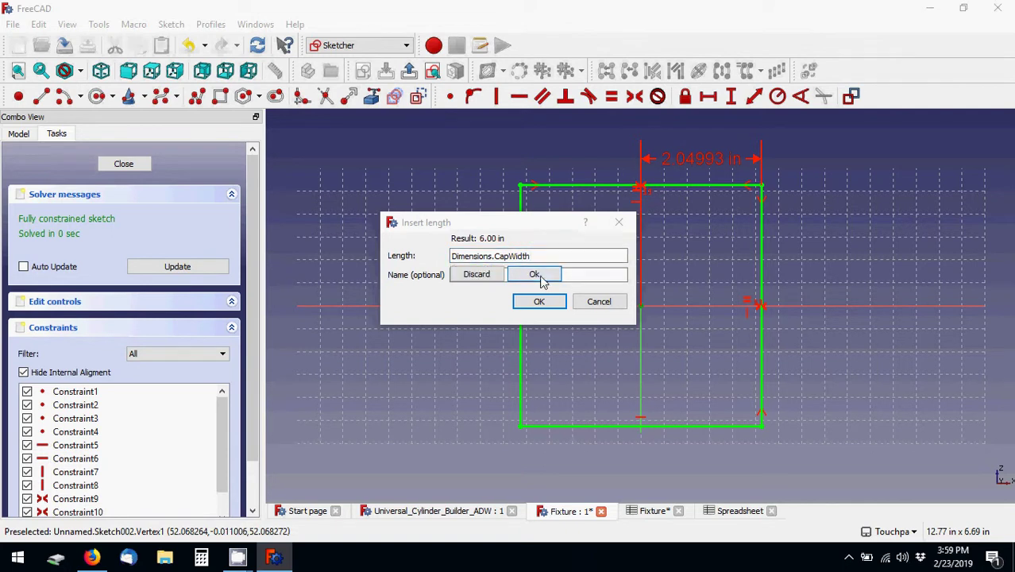
left_click(563, 276)
type("CapWidth")
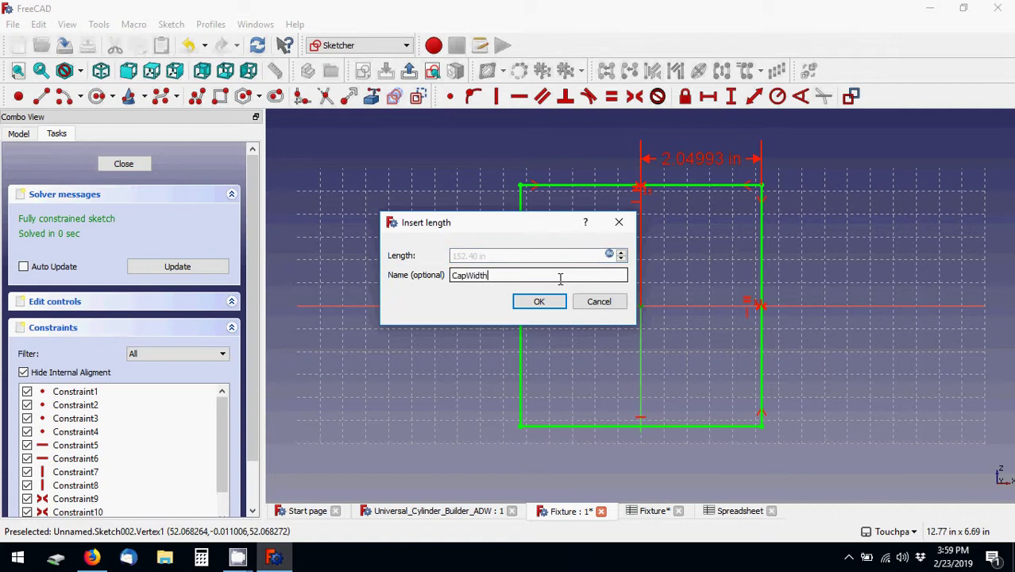
key("Return")
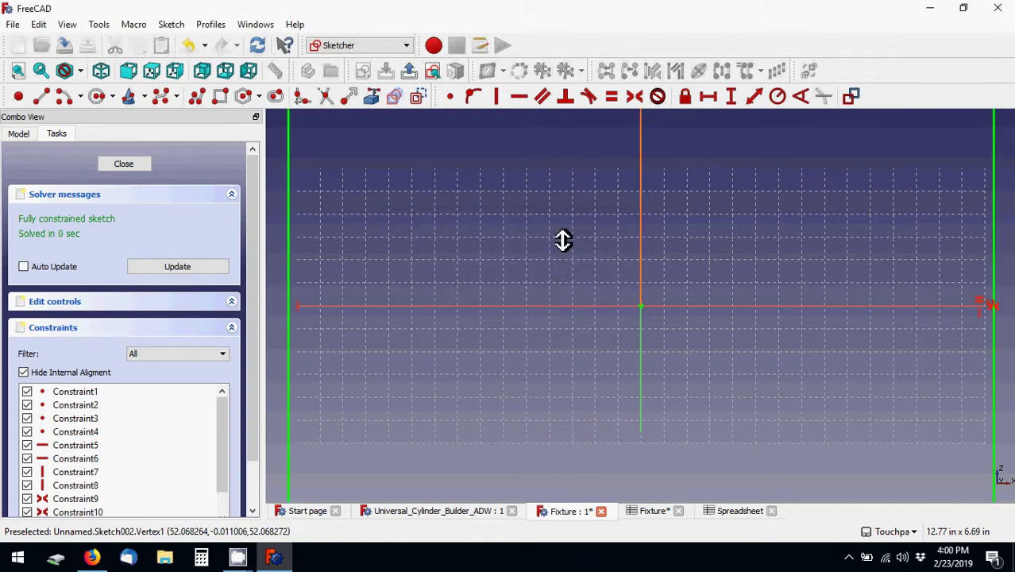
scroll(561, 270, "down", 5)
scroll(559, 286, "up", 1)
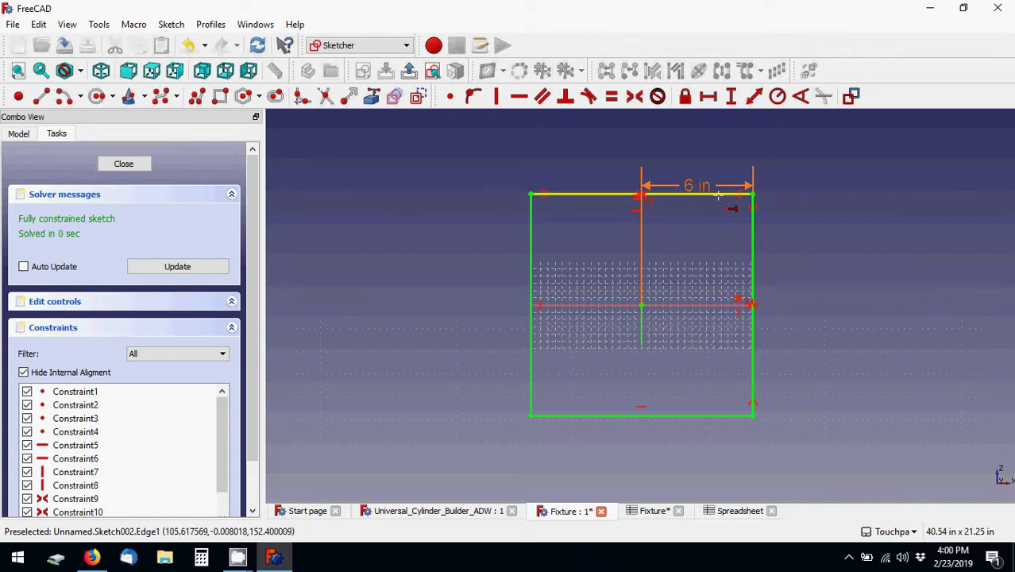
- Halve the Cap Width output in Fixture cell C3 by appending / 2, giving 76.2
left_click(722, 512)
left_click(664, 511)
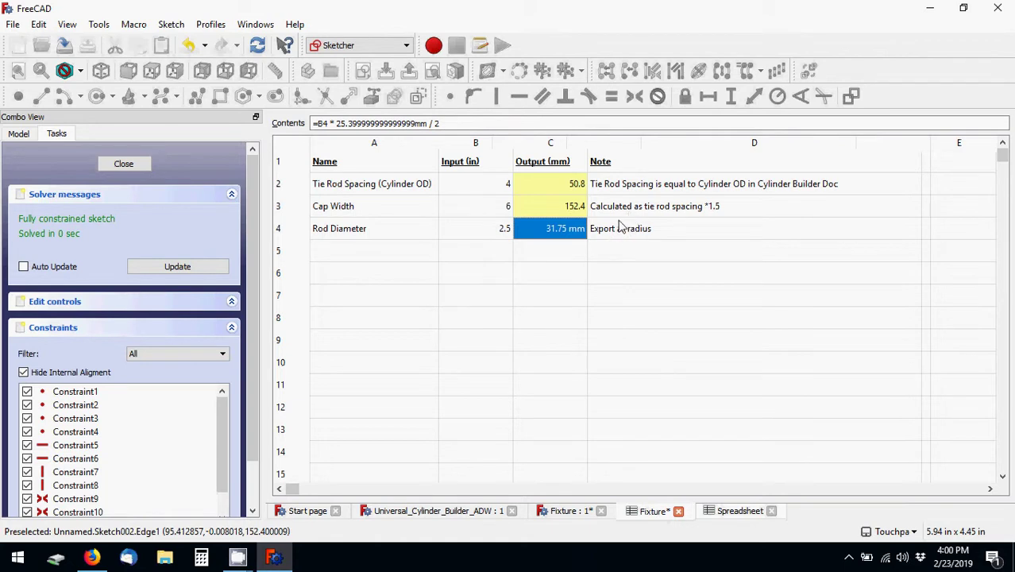
left_click(476, 208)
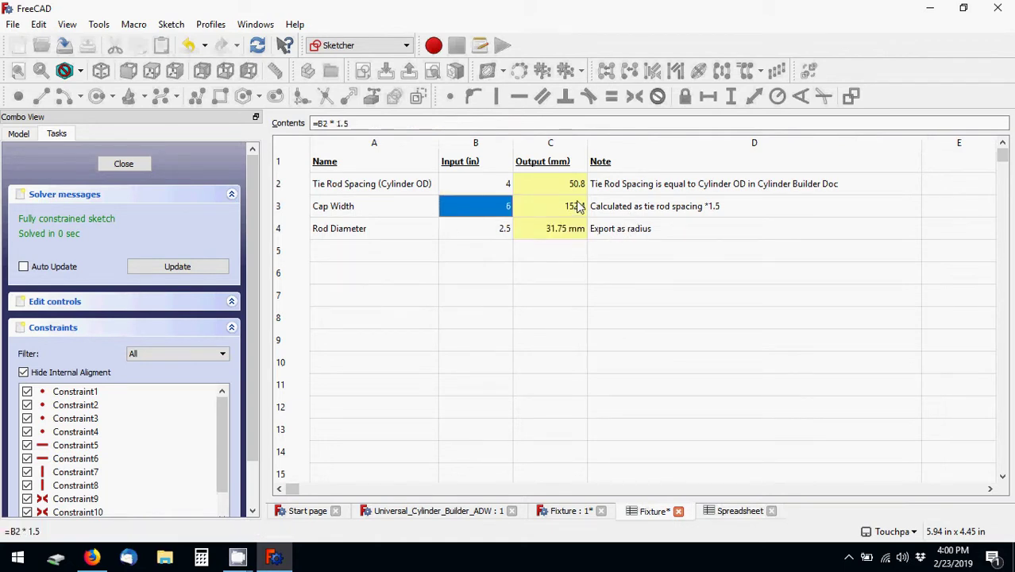
left_click(578, 206)
left_click(549, 126)
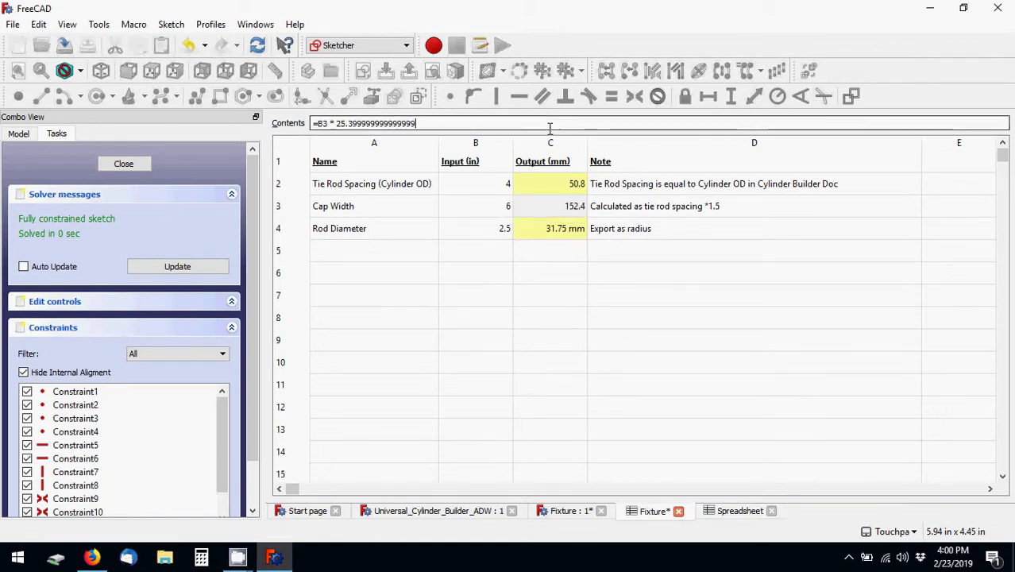
key("Return")
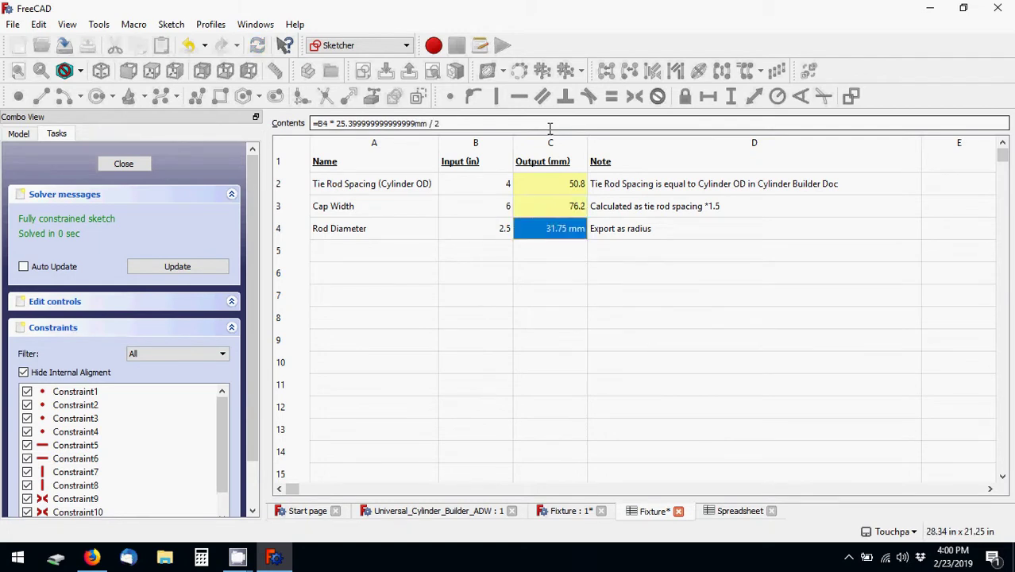
left_click(549, 294)
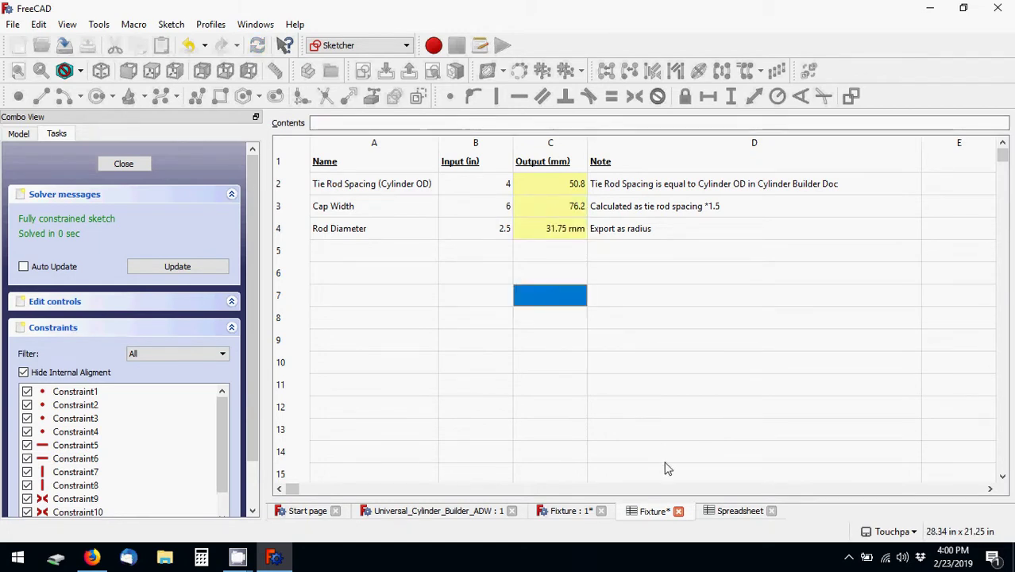
left_click(564, 204)
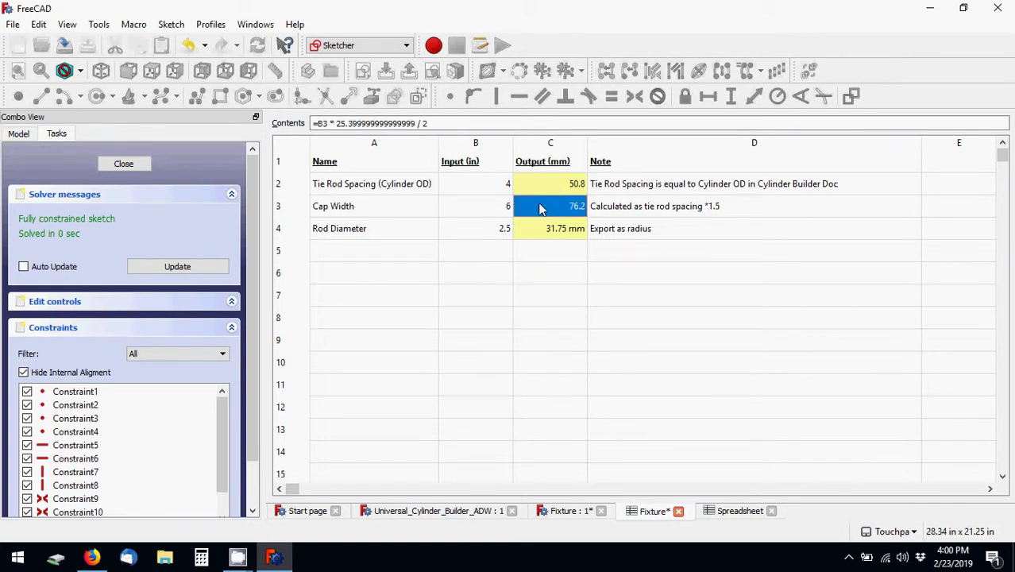
- Close the plate sketch so it recomputes, then reopen Sketch002
left_click(732, 512)
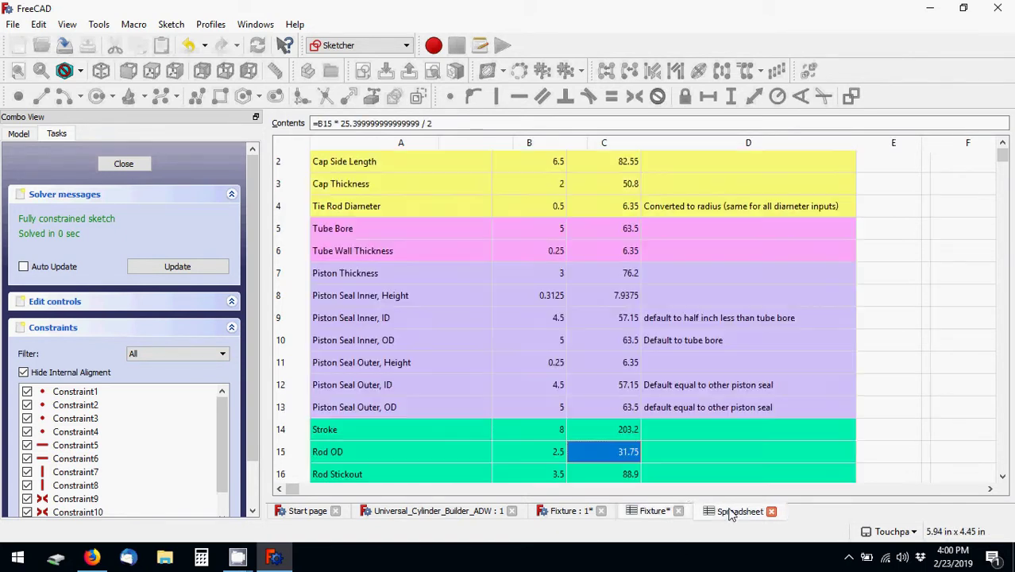
left_click(562, 510)
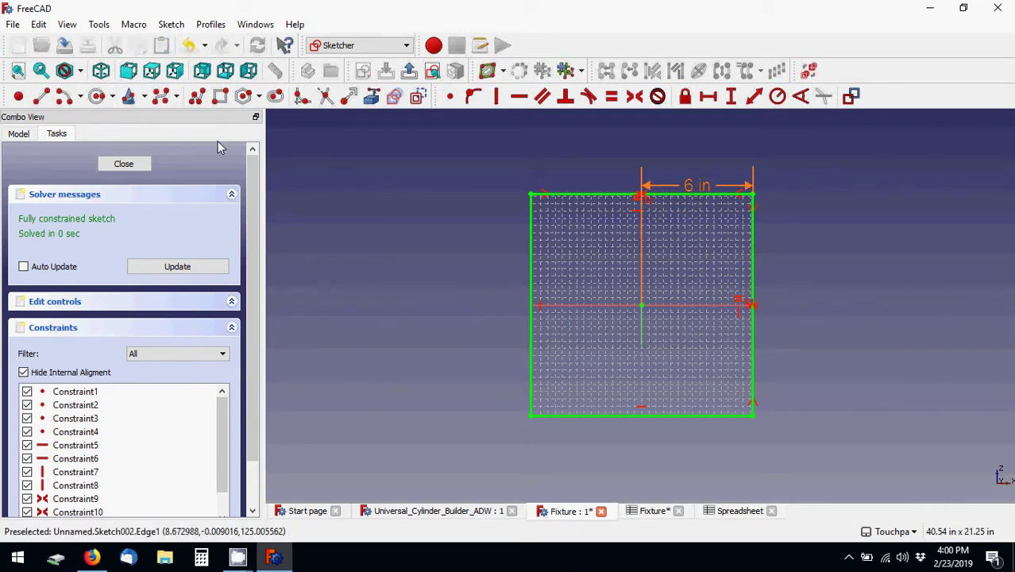
left_click(131, 165)
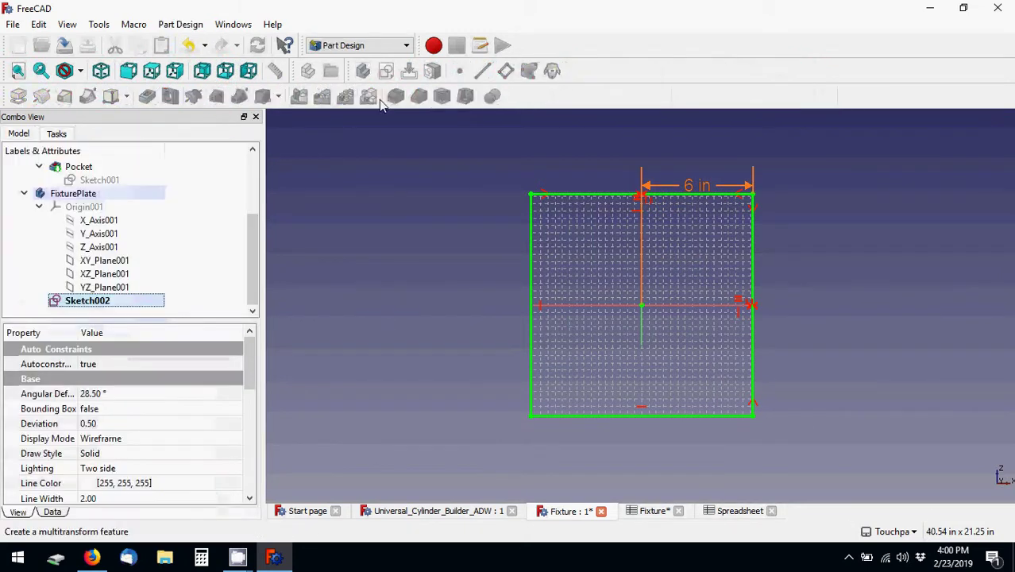
double_click(135, 300)
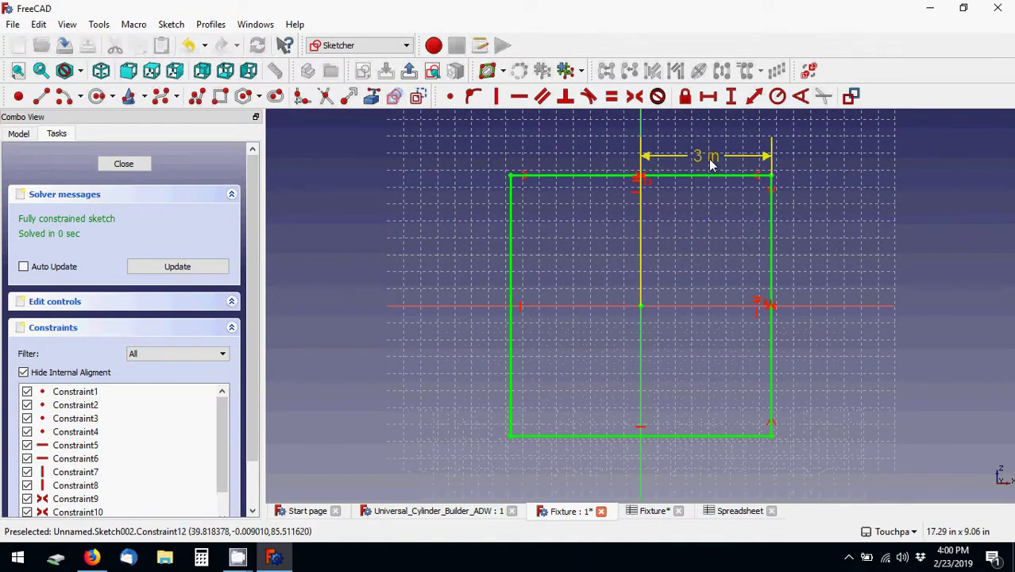
- Move the 3 in dimension inside the square and check the Cap Width and Rod Diameter outputs
mouse_move(710, 160)
left_mouse_down()
mouse_move(709, 266)
mouse_move(706, 254)
left_mouse_up()
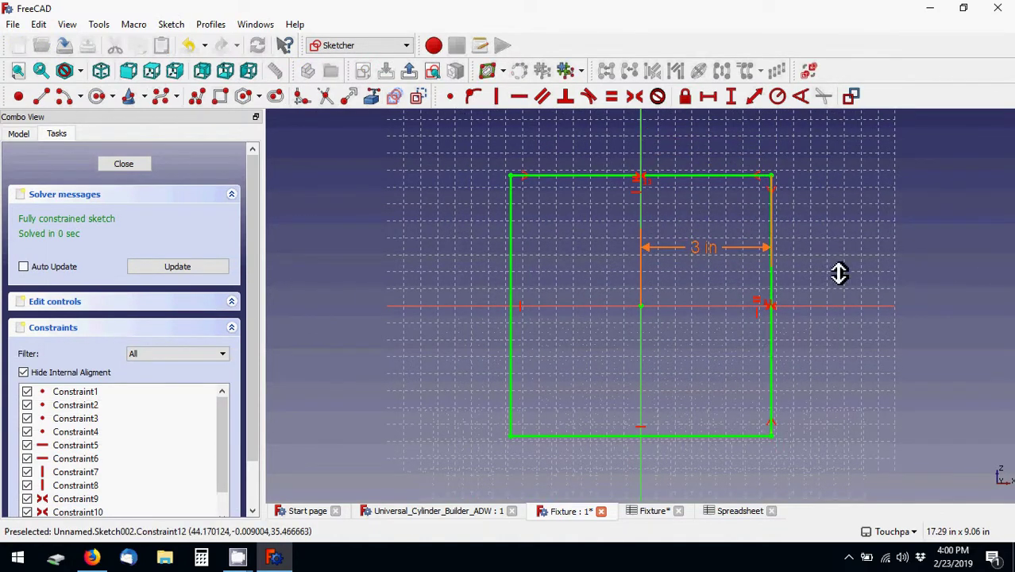
scroll(840, 251, "up", 1)
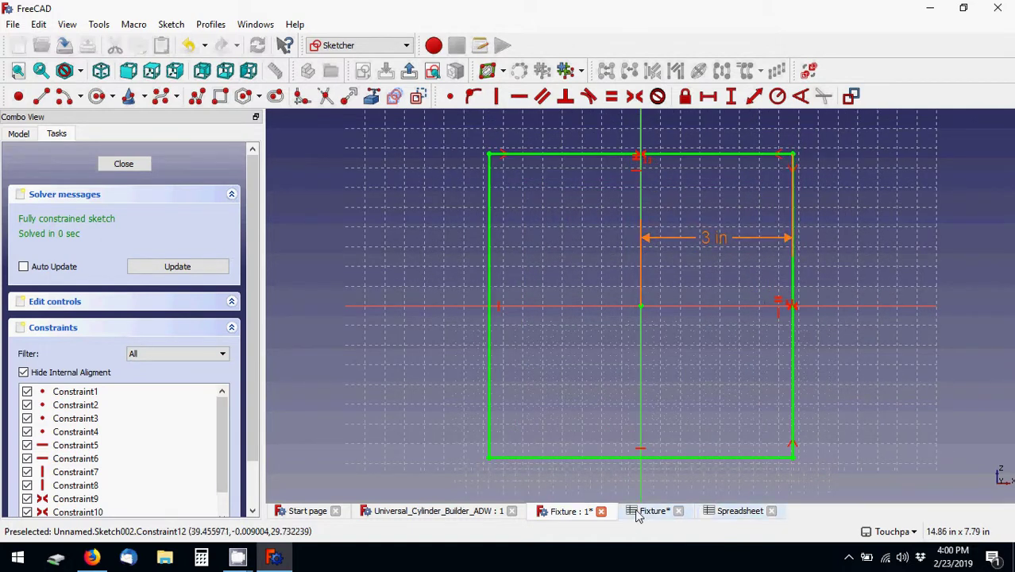
left_click(712, 512)
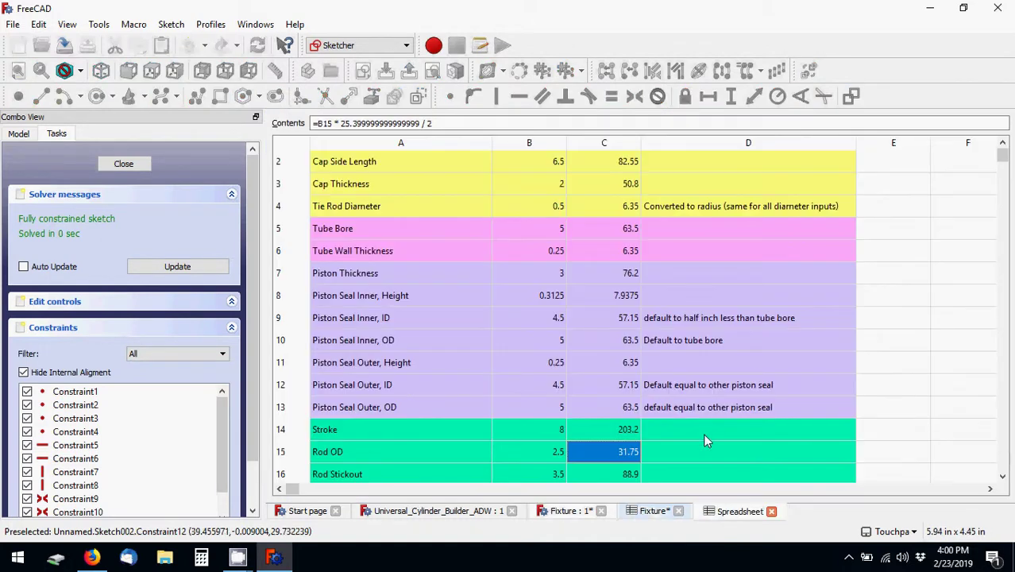
left_click(649, 512)
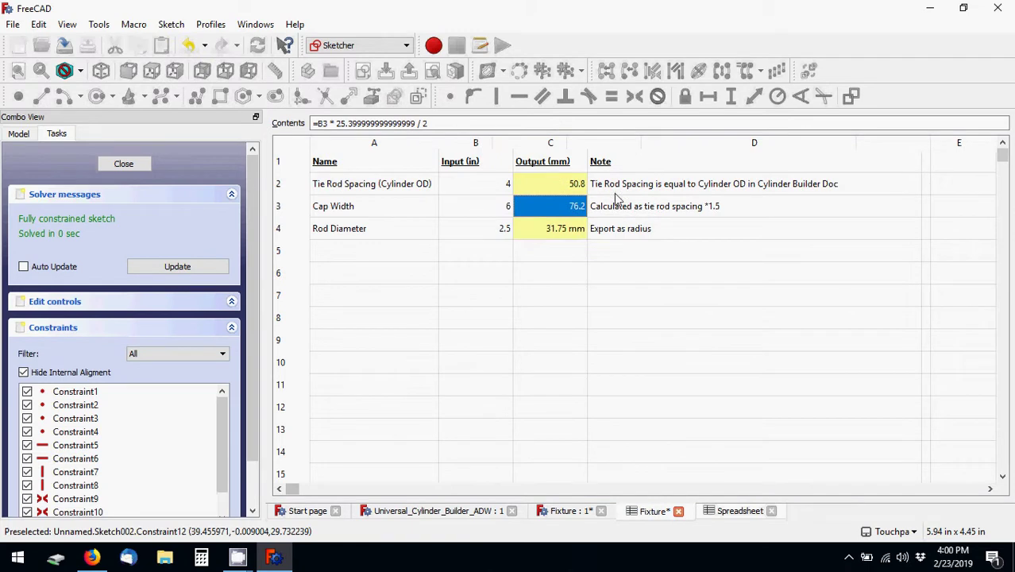
left_click(569, 229)
left_click(572, 208)
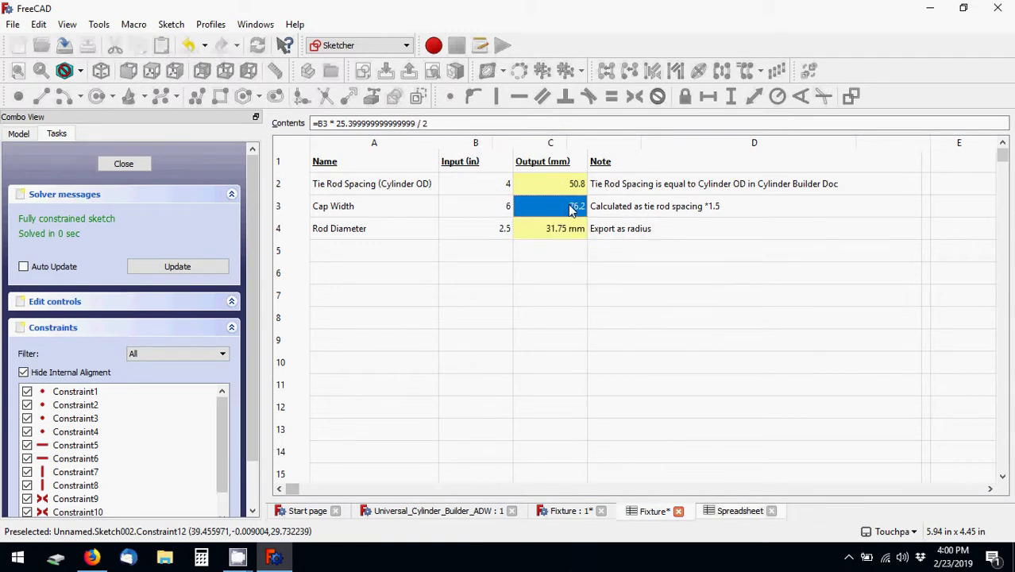
left_click(367, 231)
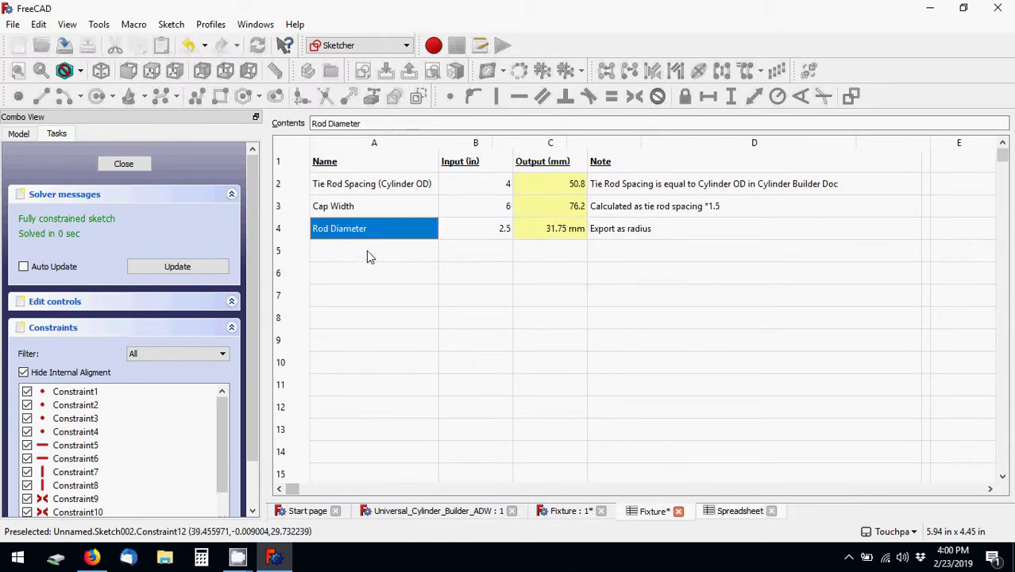
- Back in the sketch, move the 3 in dimension label above the square
left_click(571, 512)
scroll(711, 262, "down", 2)
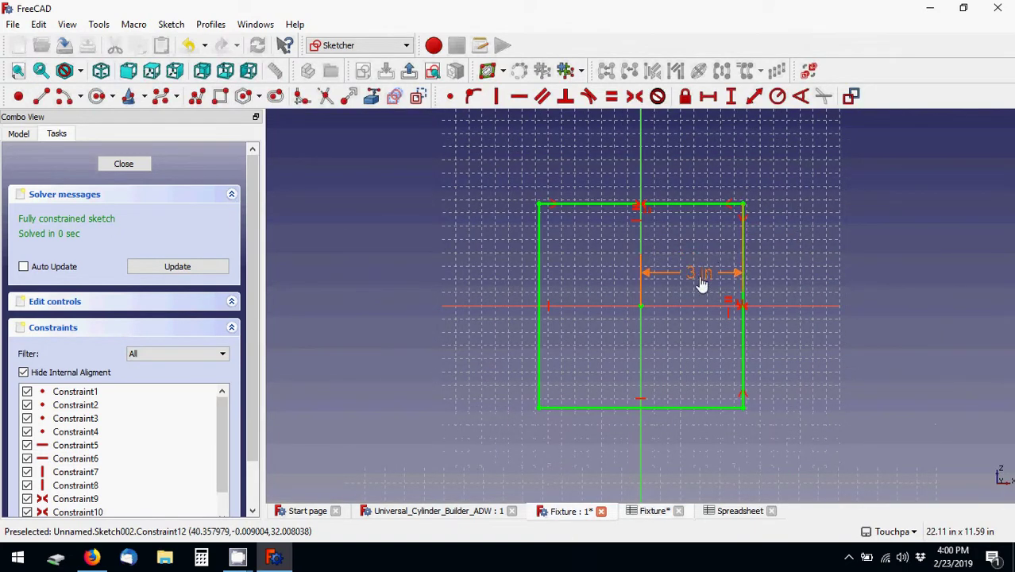
left_click_drag(699, 266, 702, 176)
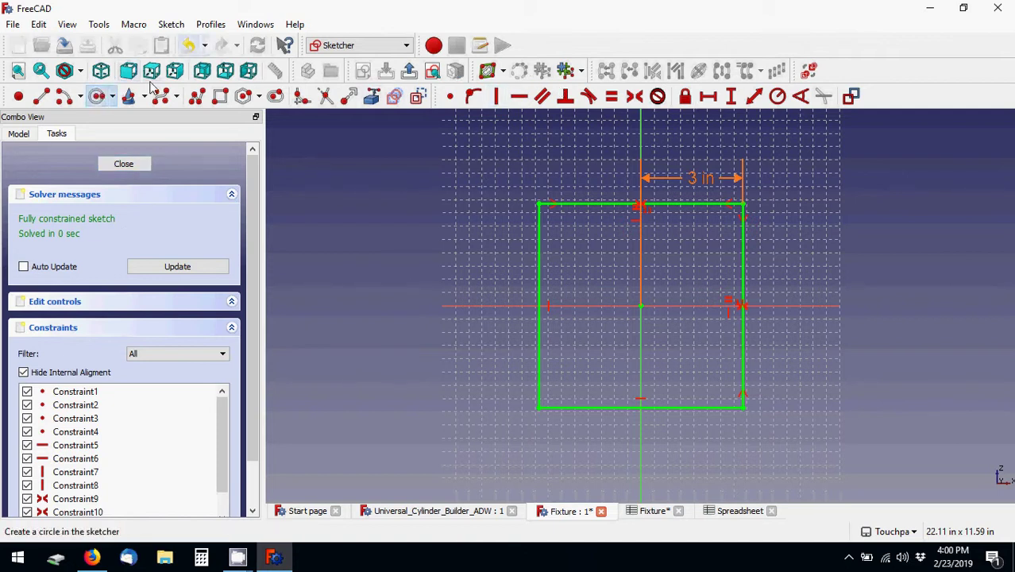
- Draw hole circles at the upper-left, upper-right, lower-left and lower-right of the plate
left_click(97, 97)
left_click(574, 233)
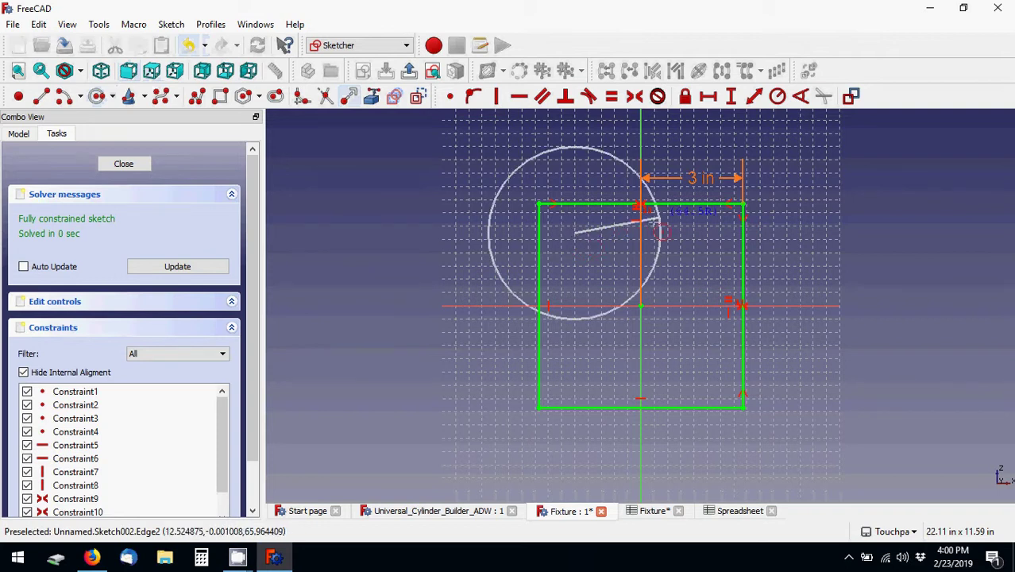
left_click(601, 235)
left_click(693, 232)
left_click(702, 234)
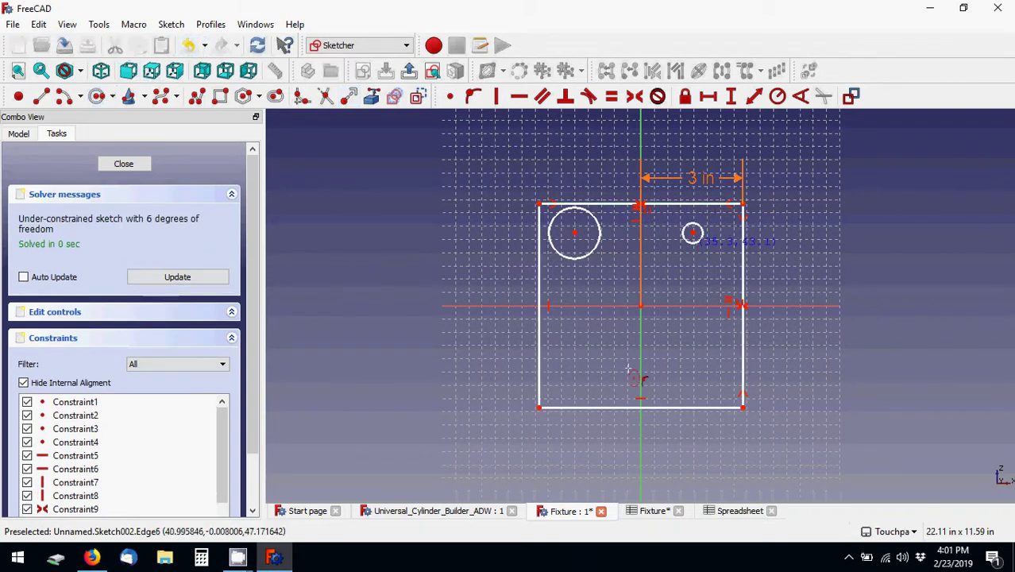
left_click(591, 361)
left_click(600, 362)
left_click(685, 352)
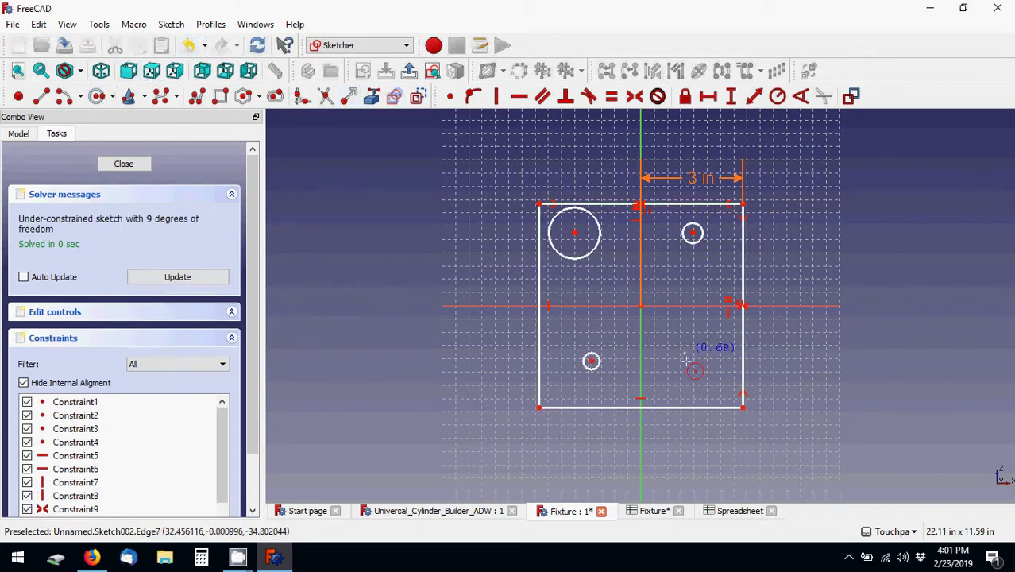
left_click(695, 353)
right_click(746, 361)
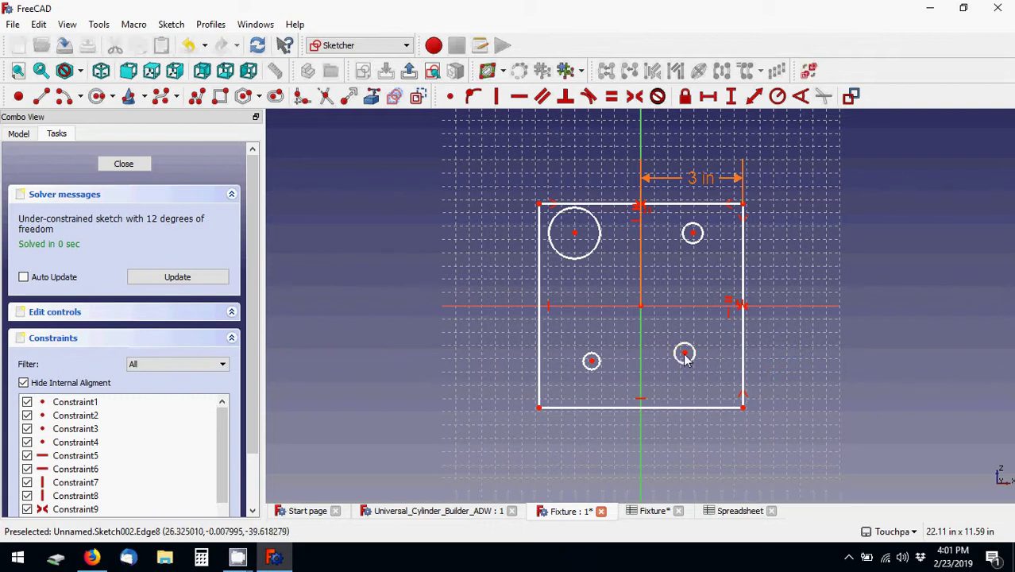
- Make the right holes symmetric about the H axis, and the large and upper-right holes about the V axis
left_click(684, 353)
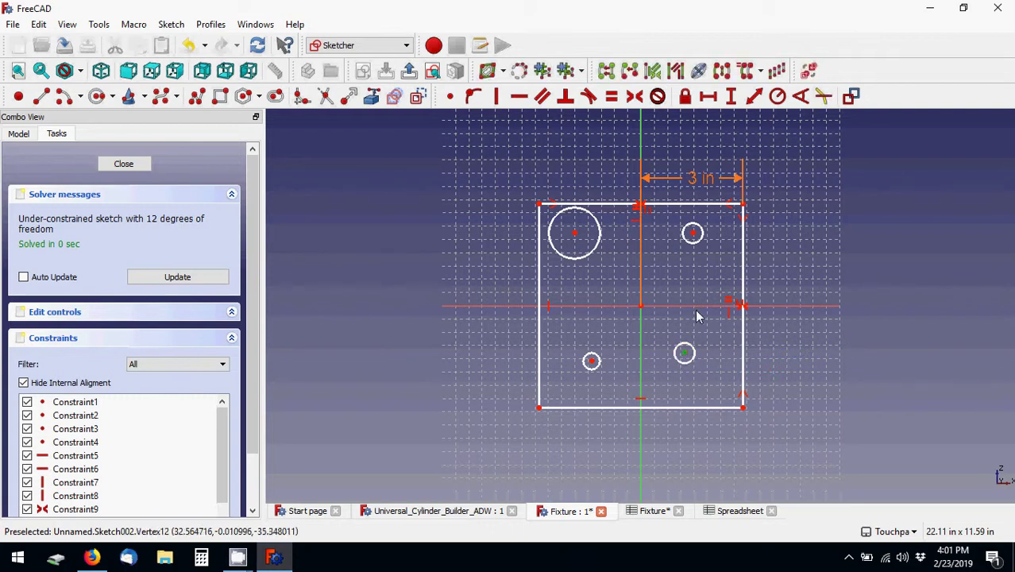
left_click(692, 234)
left_click(634, 96)
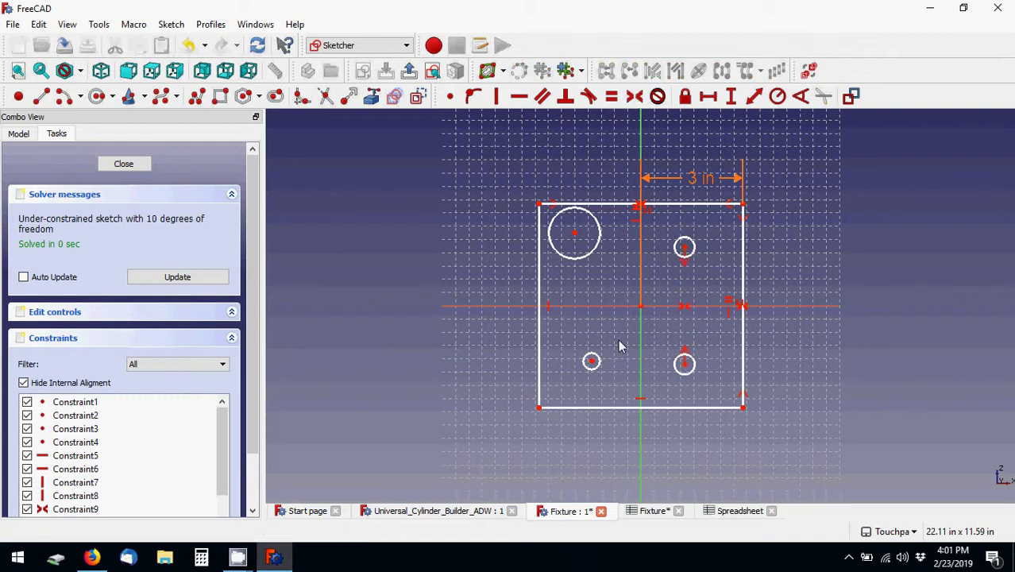
left_click(684, 247)
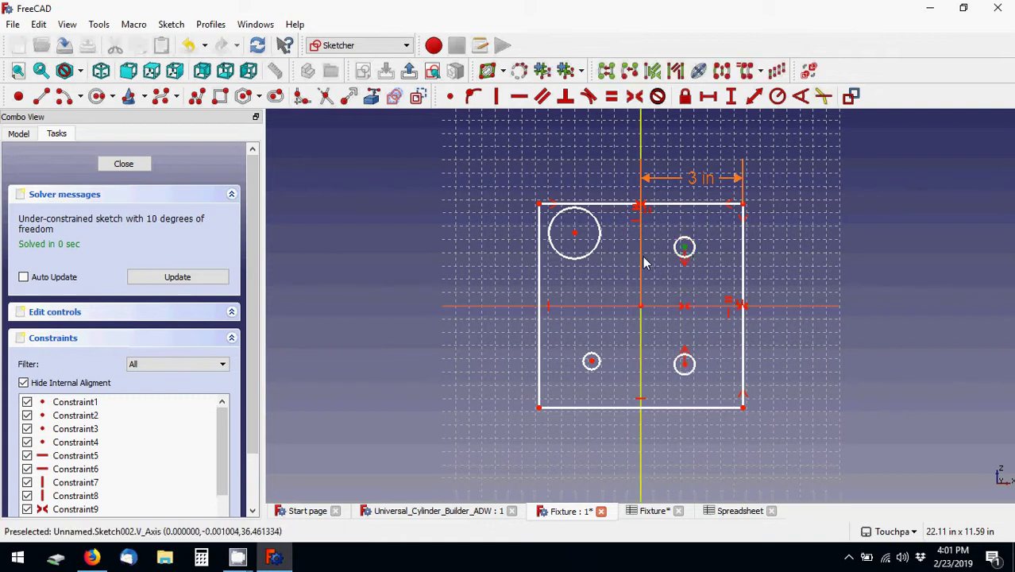
left_click(643, 258)
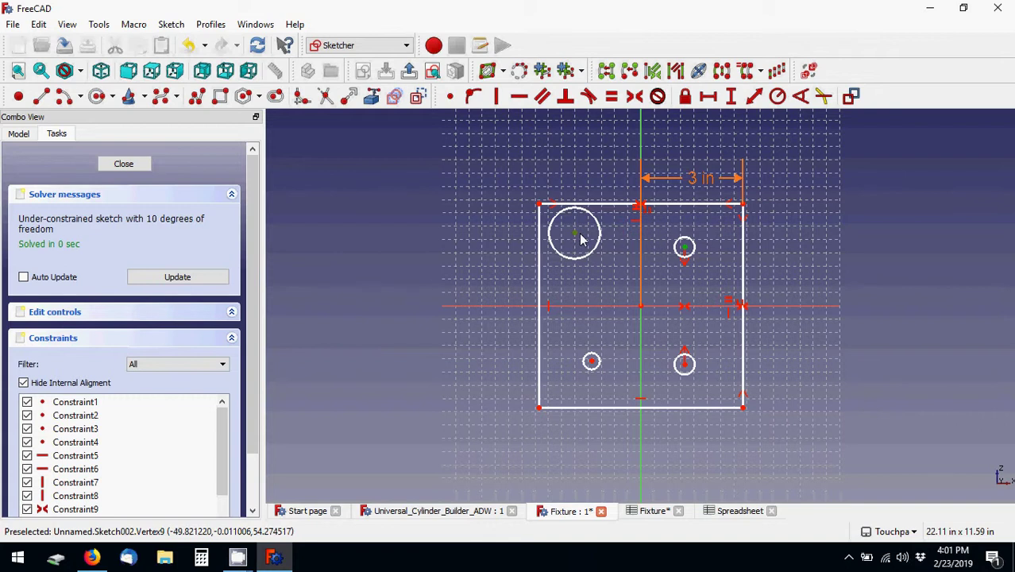
left_click(579, 236)
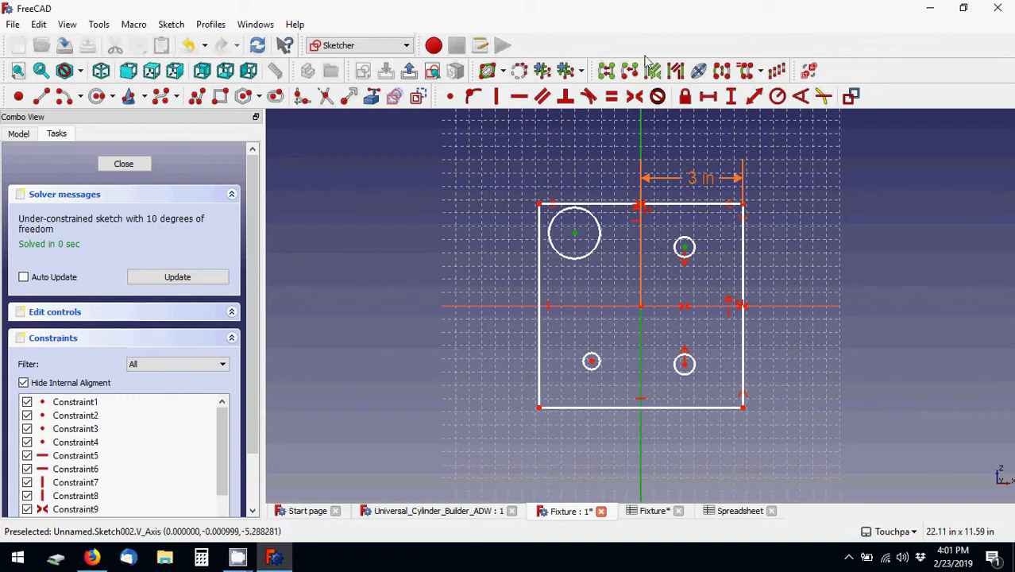
left_click(635, 96)
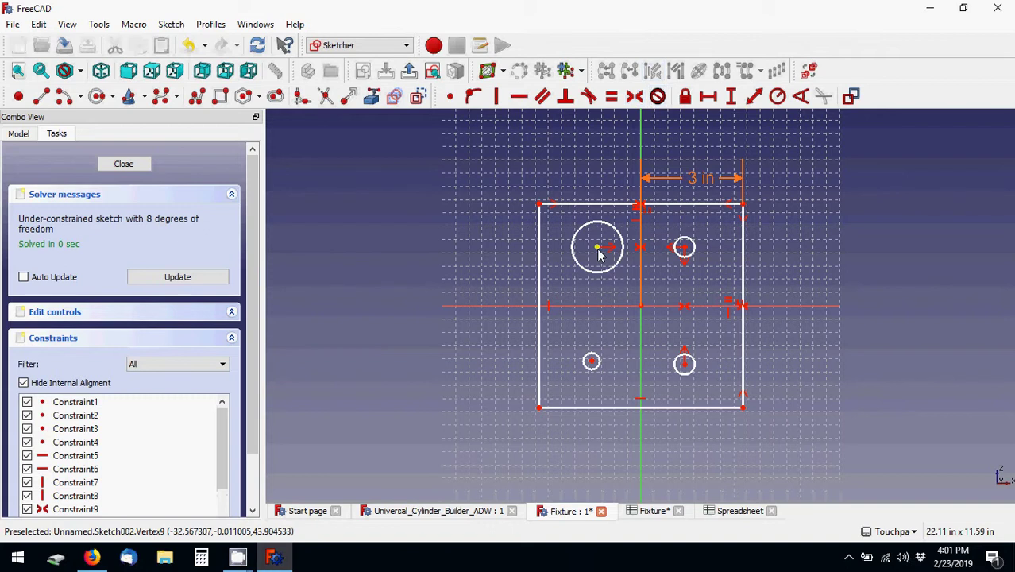
- Align the lower-left and lower-right hole centres with a Horizontal constraint
left_click_drag(599, 252, 587, 257)
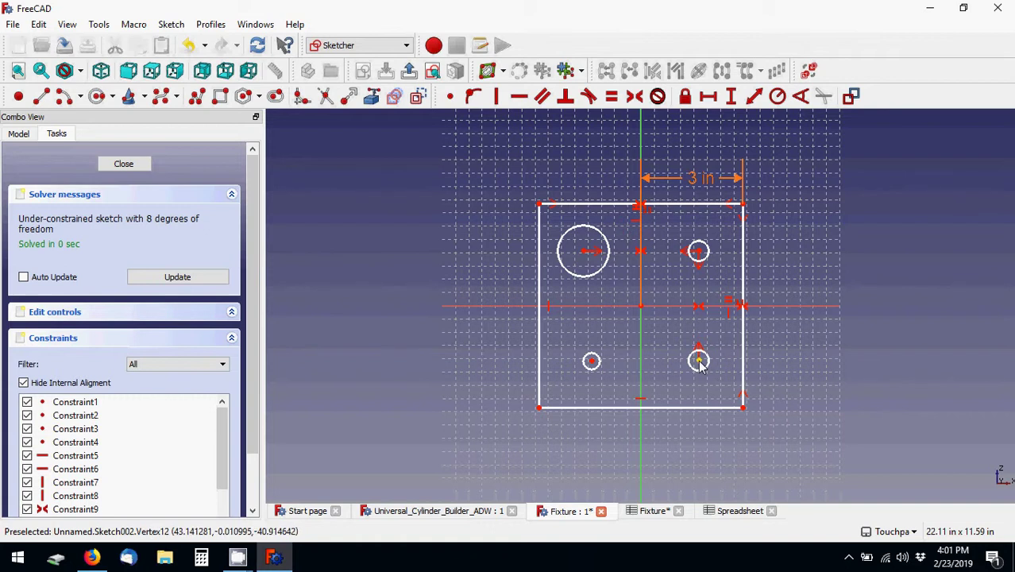
left_click(698, 363)
left_click(622, 359)
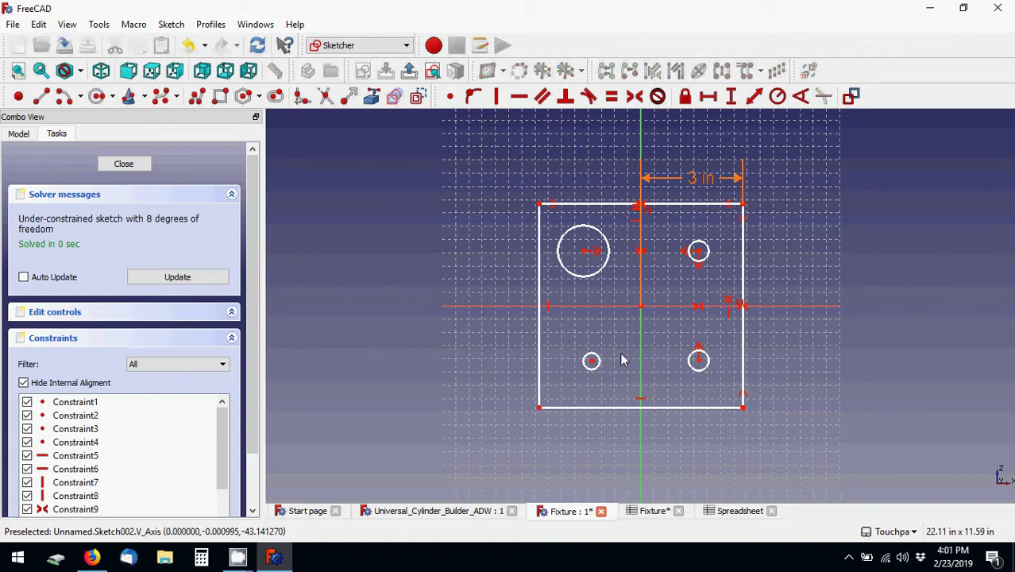
left_click(699, 361)
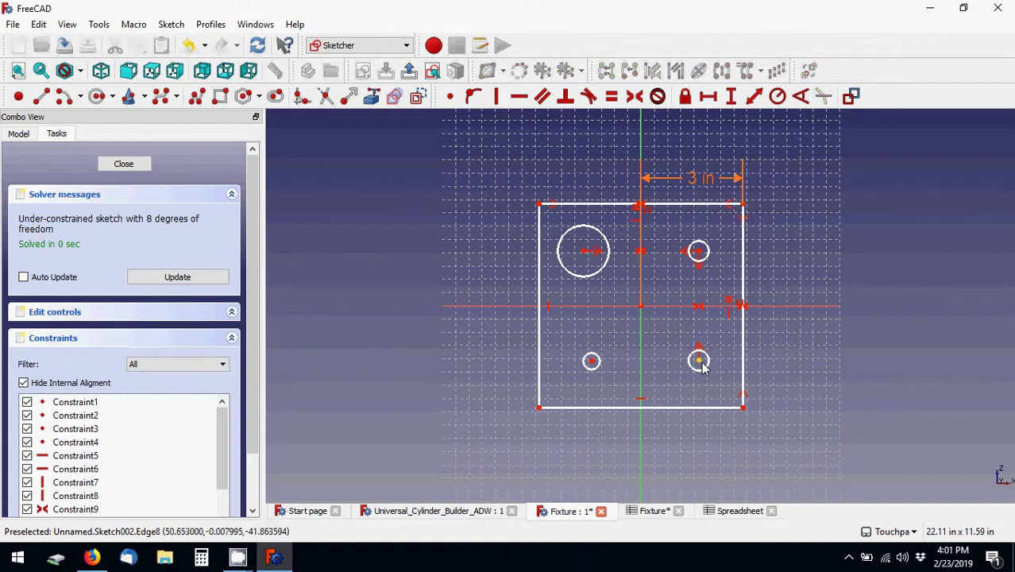
left_click(591, 362)
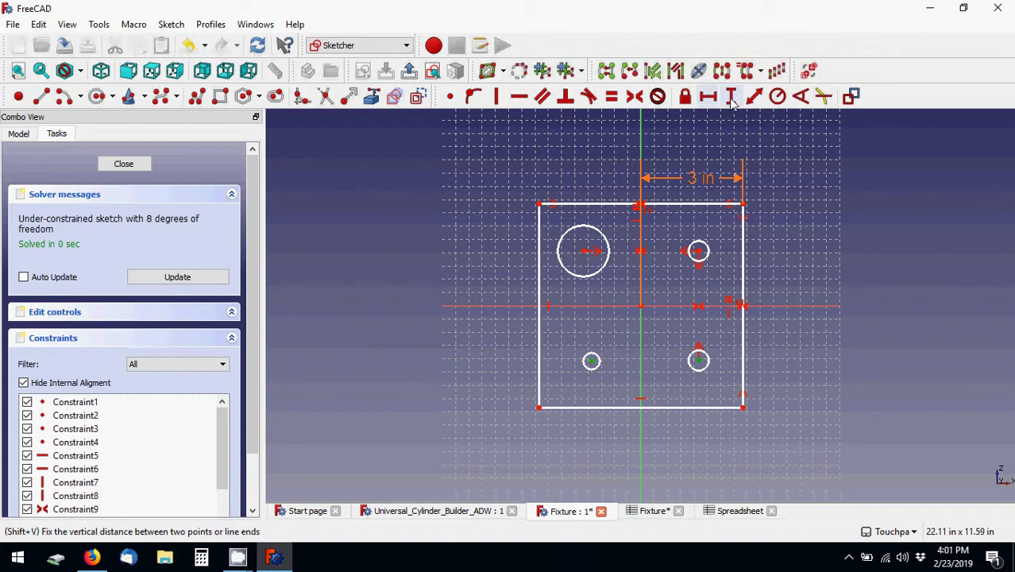
left_click(517, 99)
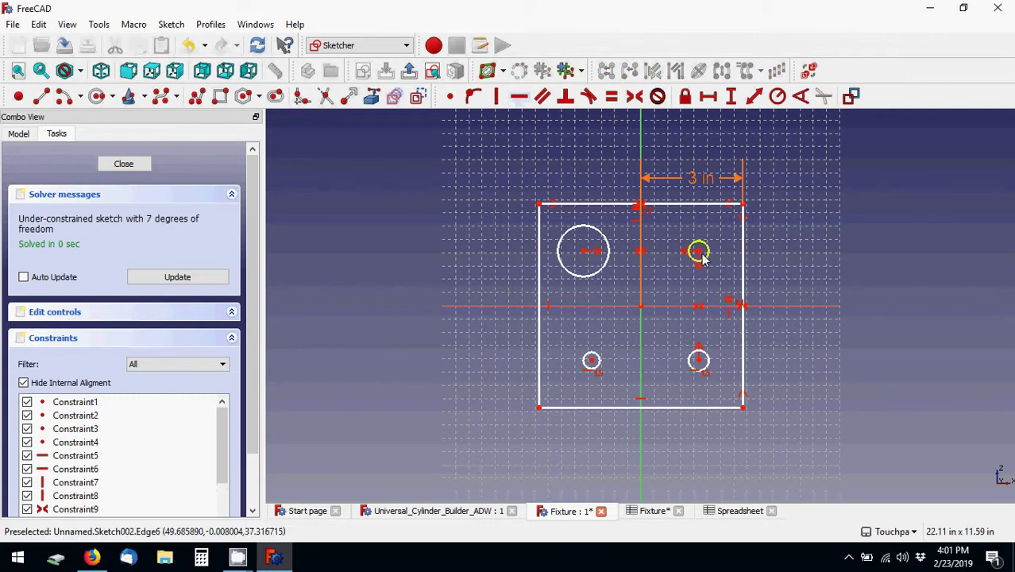
- Align the upper-left and lower-left hole centres with a Vertical constraint
left_click_drag(698, 251, 693, 255)
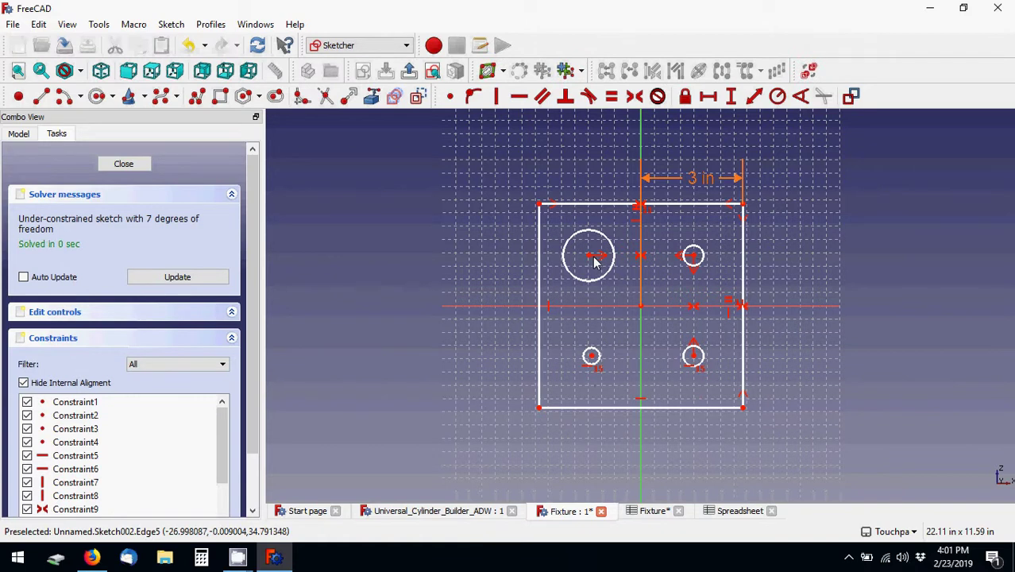
left_click(588, 255)
left_click(591, 356)
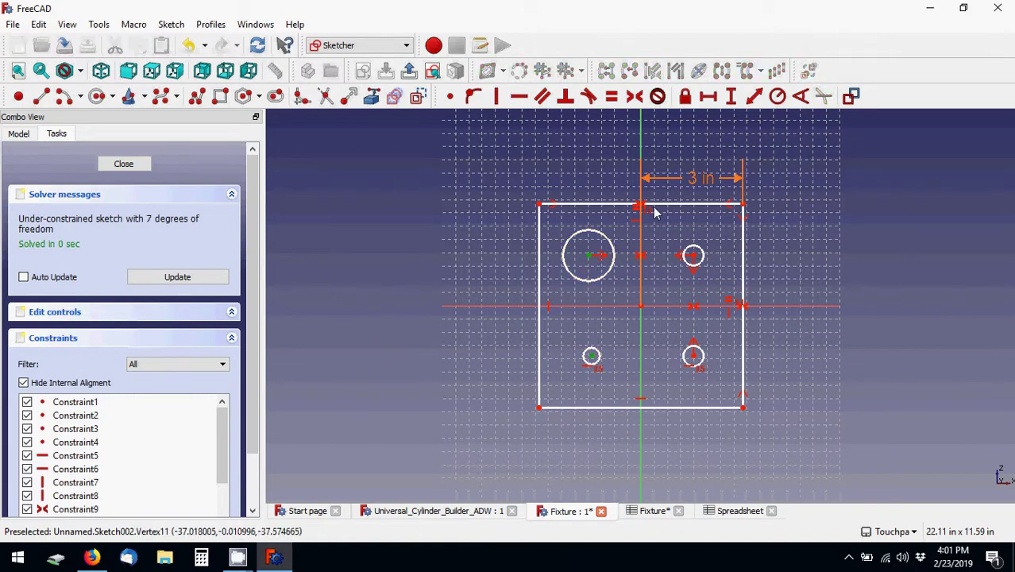
left_click(496, 96)
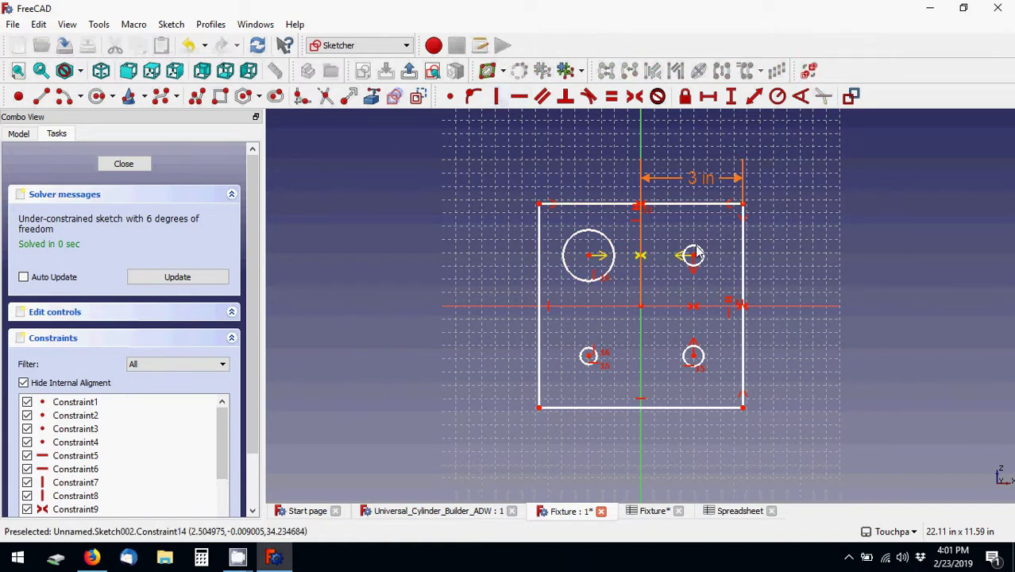
- Spread the holes toward the corners and make all four circles equal with an Equal constraint
mouse_move(694, 256)
left_mouse_down()
mouse_move(752, 216)
mouse_move(707, 181)
mouse_move(672, 281)
mouse_move(709, 281)
mouse_move(698, 244)
mouse_move(691, 262)
mouse_move(707, 243)
mouse_move(688, 265)
mouse_move(709, 256)
mouse_move(690, 252)
mouse_move(697, 264)
mouse_move(710, 242)
mouse_move(673, 290)
mouse_move(673, 268)
mouse_move(700, 253)
left_mouse_up()
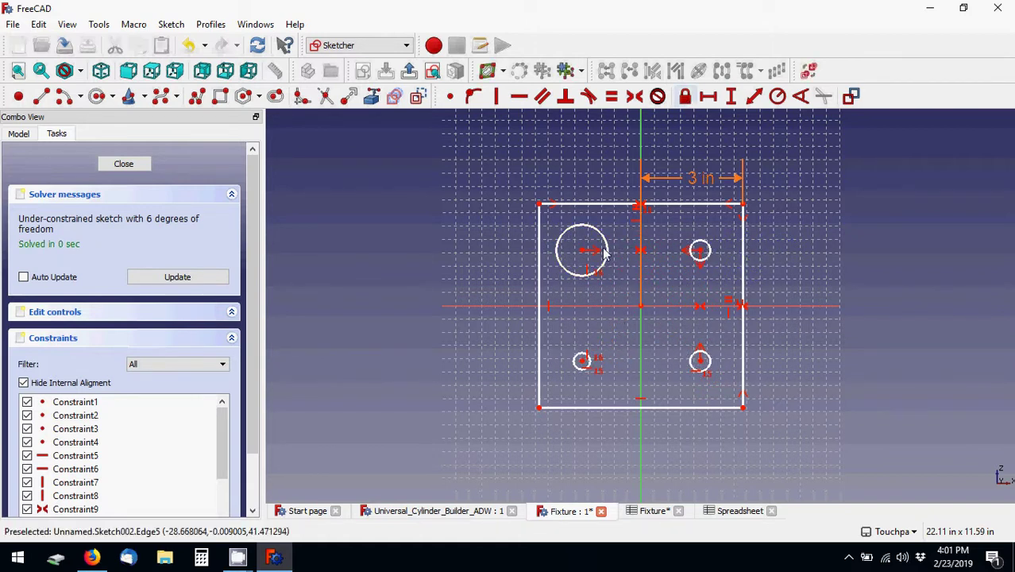
left_click(603, 238)
left_click(707, 246)
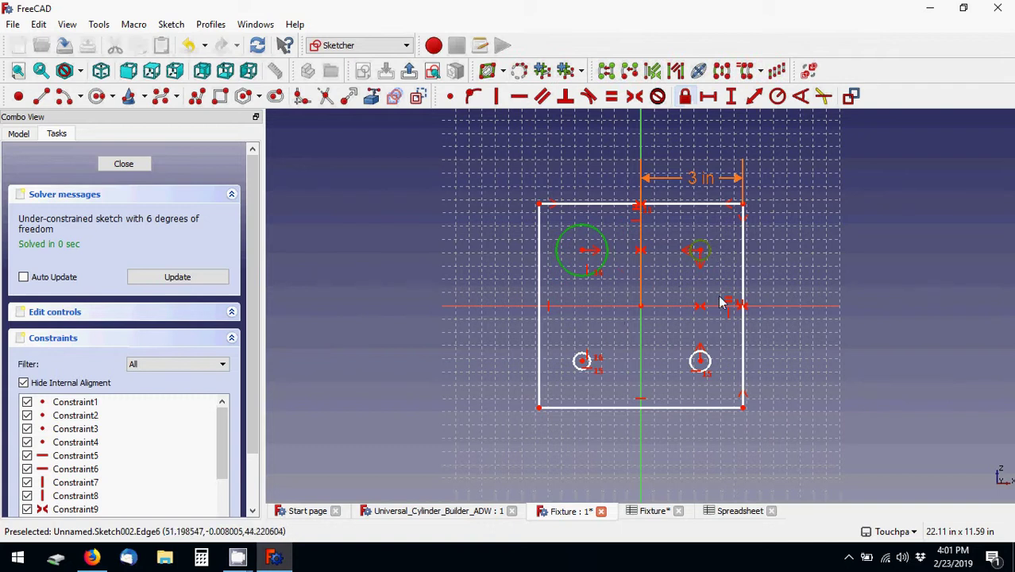
left_click(708, 359)
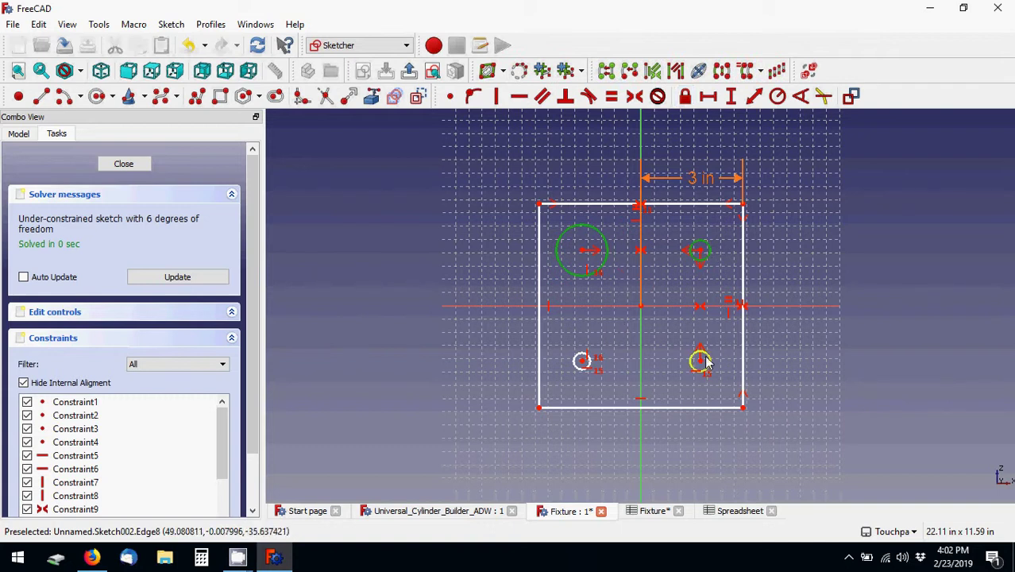
left_click(579, 362)
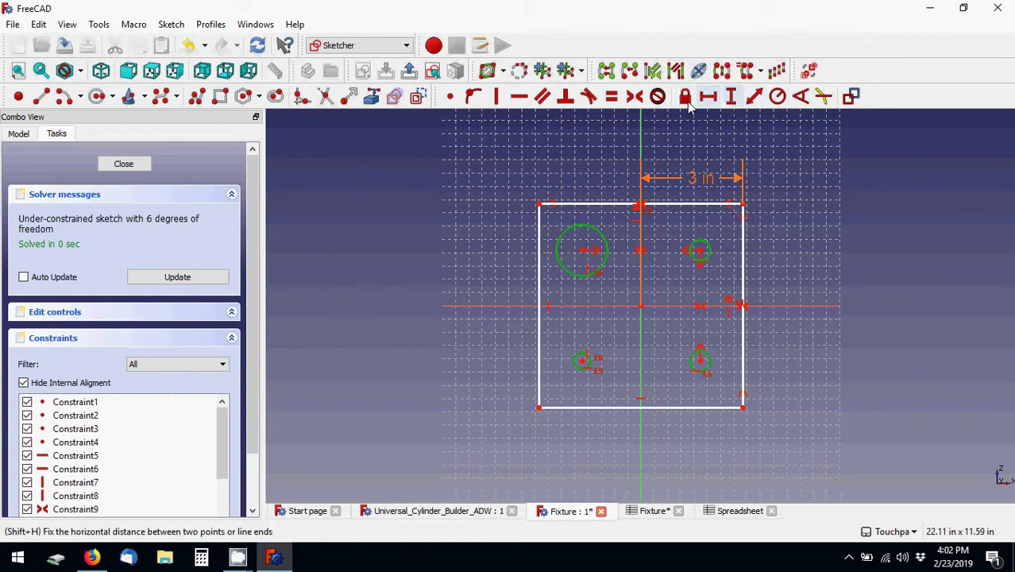
left_click(612, 99)
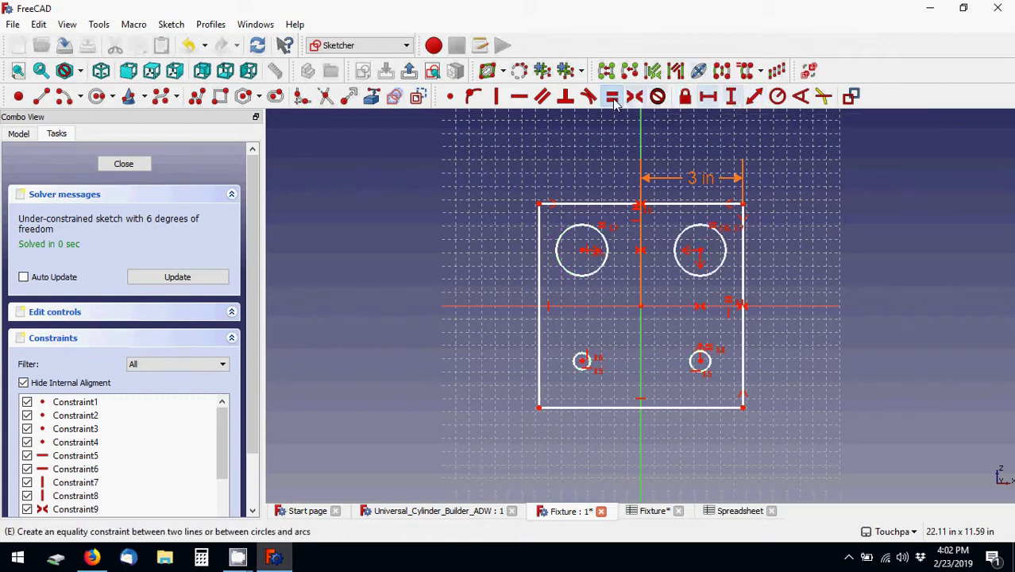
mouse_move(605, 246)
left_mouse_down()
mouse_move(603, 237)
mouse_move(594, 263)
mouse_move(563, 249)
mouse_move(584, 254)
left_mouse_up()
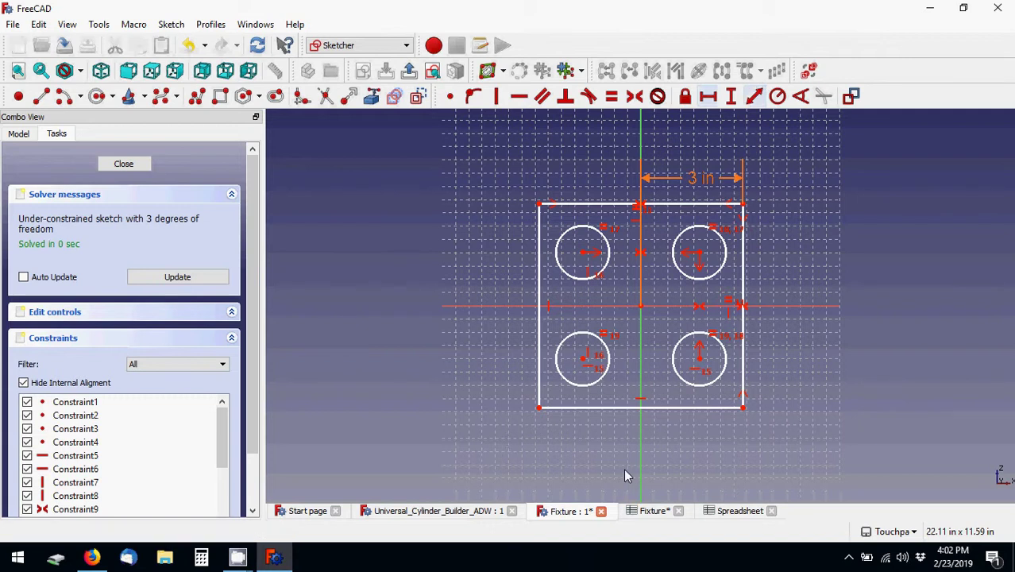
- Label cell A5 of the Fixture spreadsheet 'Tie Rod Diameter'
left_click(718, 508)
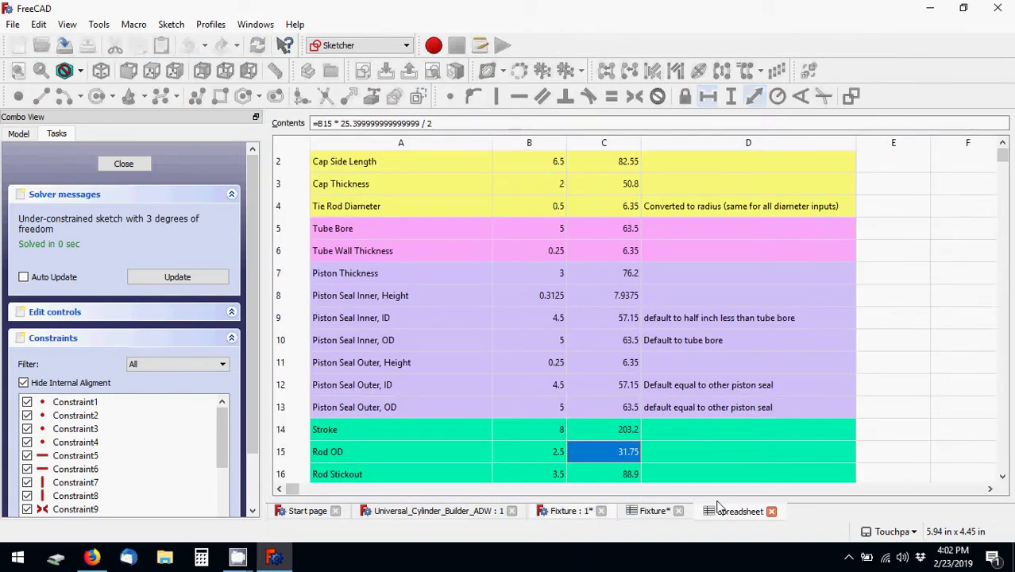
left_click(653, 509)
left_click(367, 245)
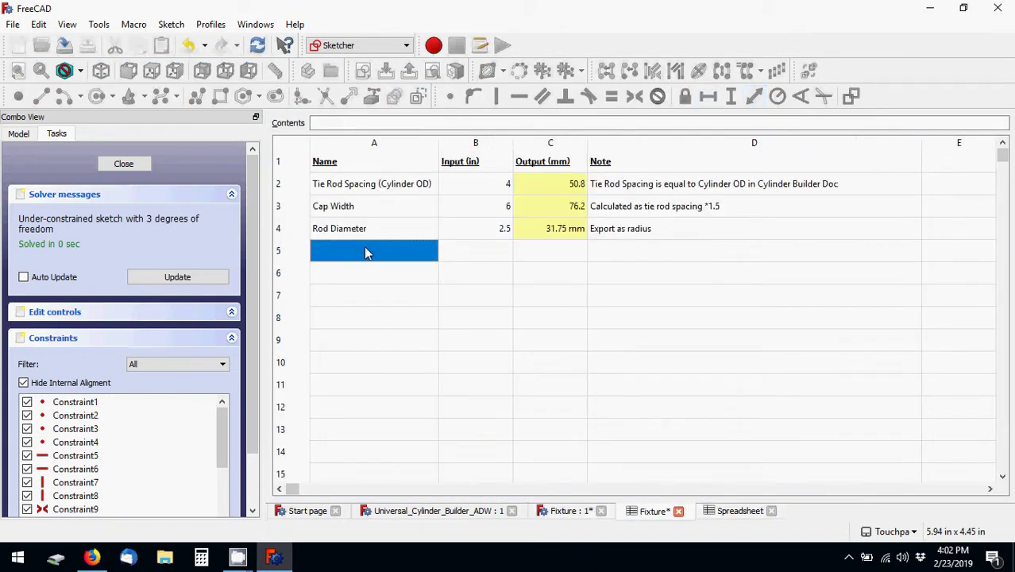
type("TieRodD")
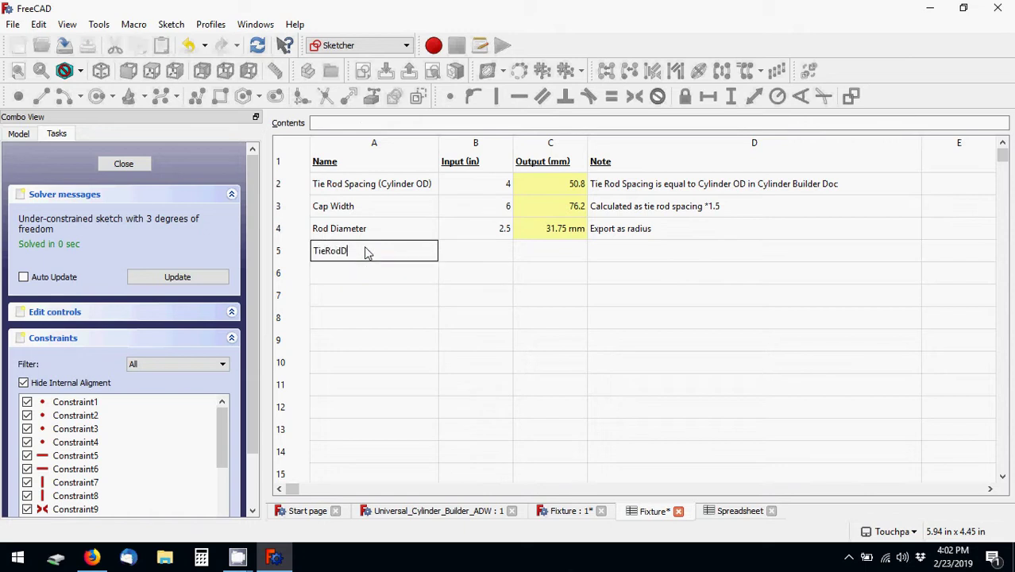
key("BackSpace")
key("BackSpace")
key("BackSpace")
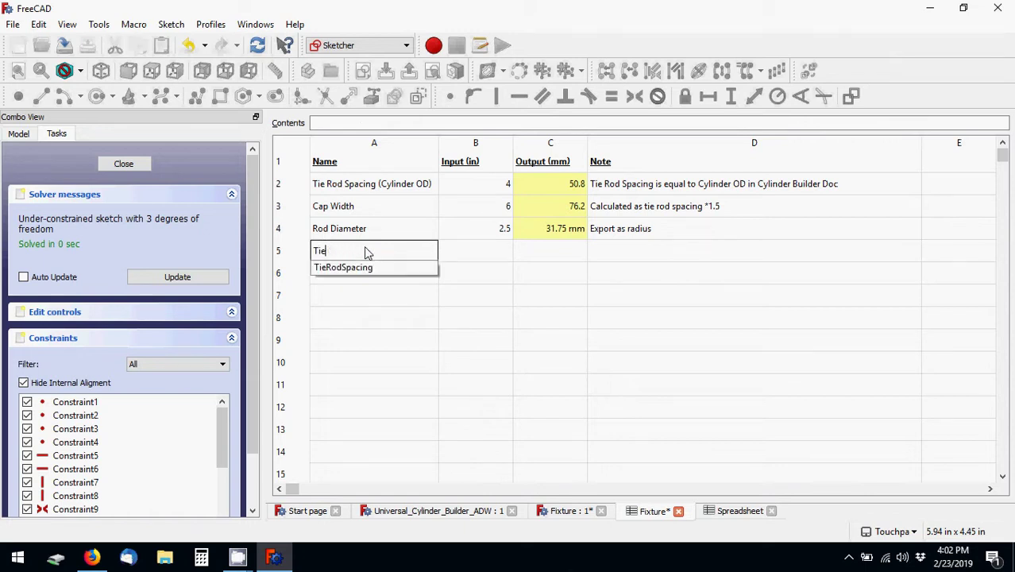
type("Rod")
key("BackSpace")
type("d")
type(" Diameter")
key("Tab")
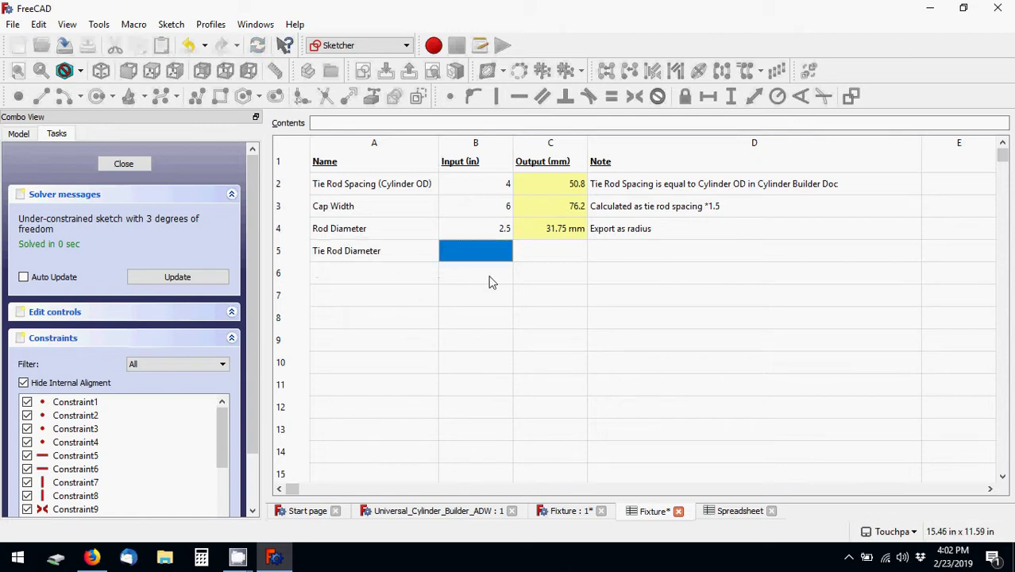
- Enter 0.625 in B5 and the formula =B5*25.4 in C5, giving 7.9375
type(".625")
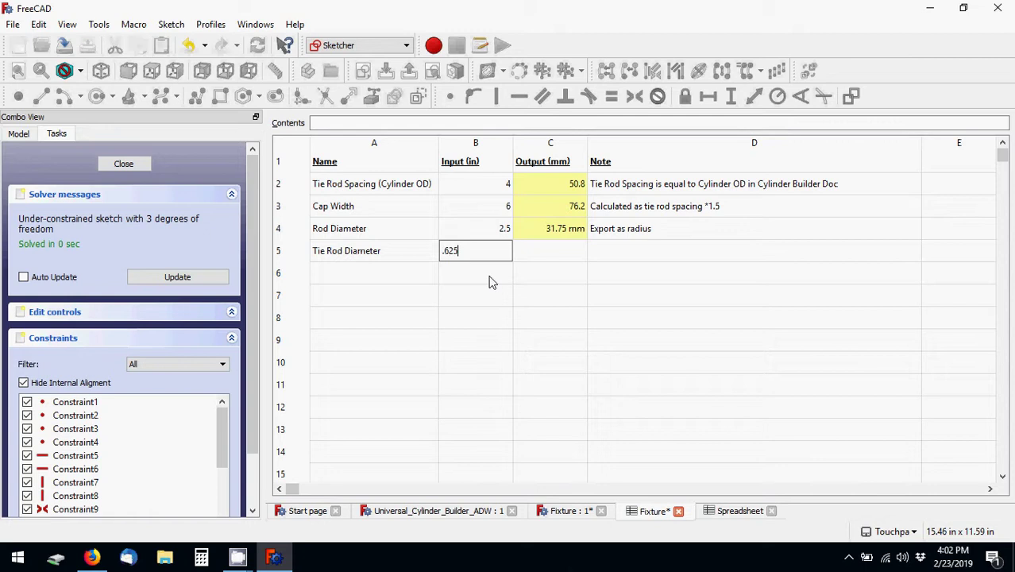
key("Tab")
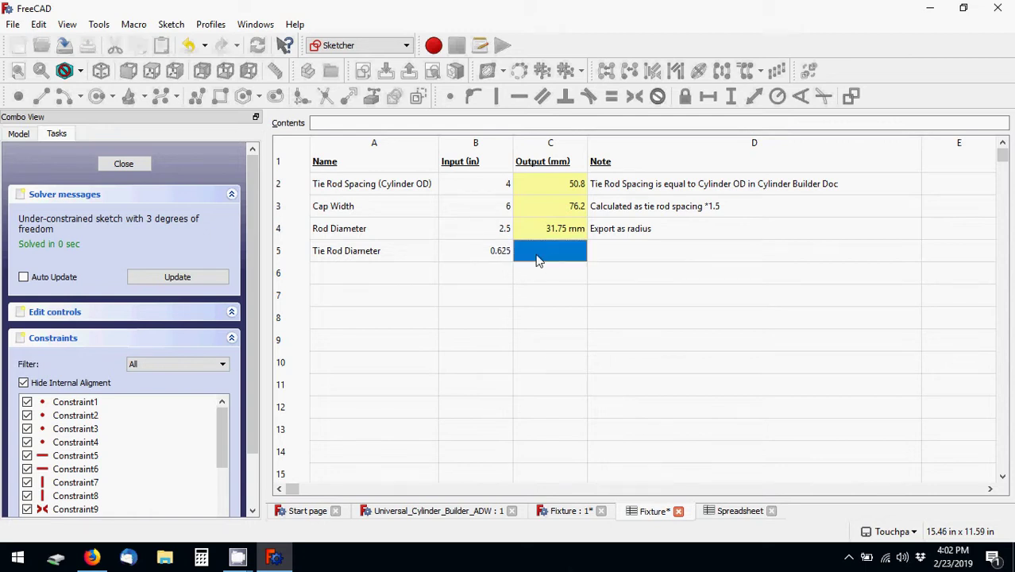
type("=B")
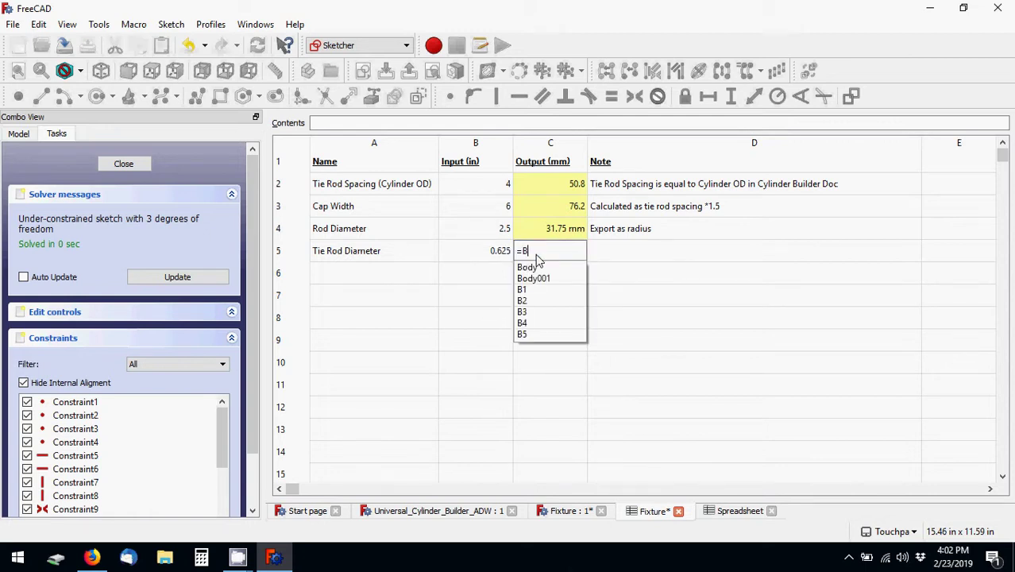
type("5*")
key("BackSpace")
type("*")
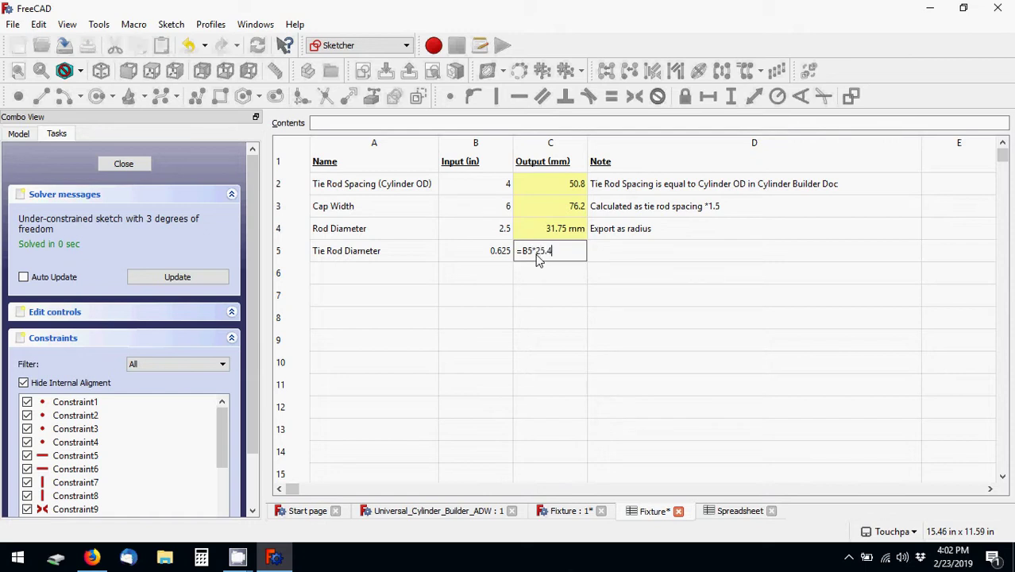
key("Return")
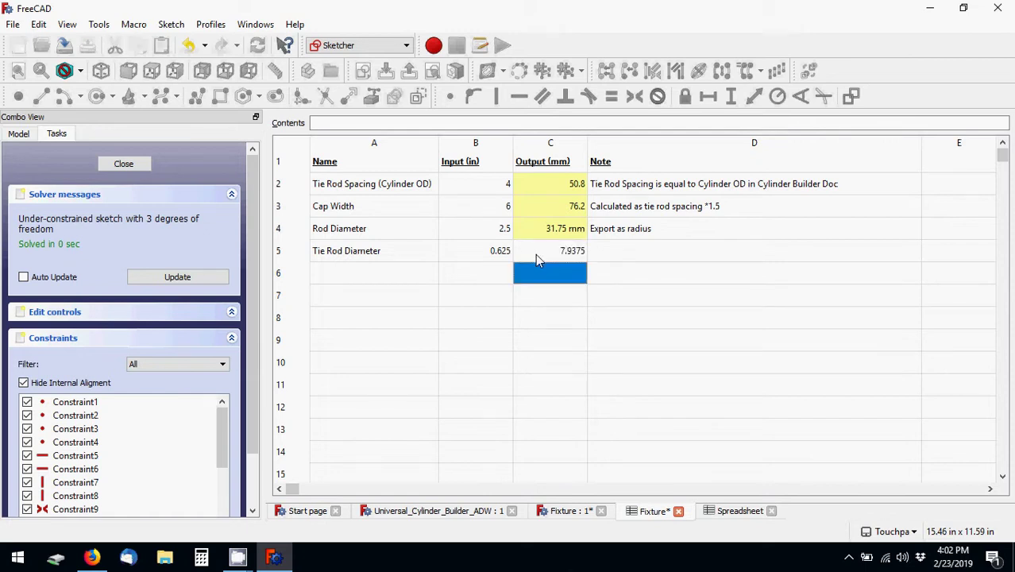
- Add the note 'Export as radius' in cell D5
left_click(605, 251)
type("Ex")
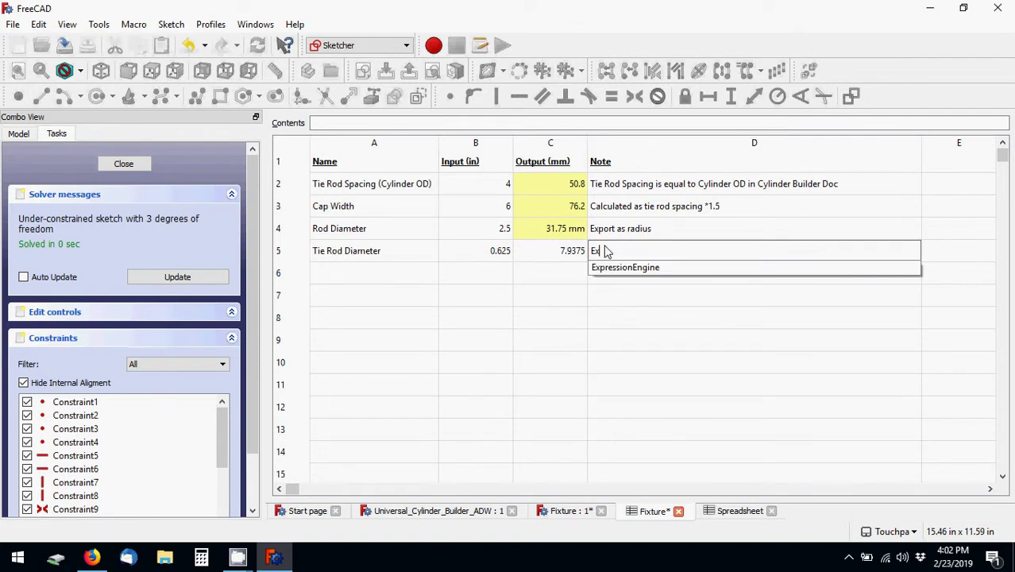
type("port as radius")
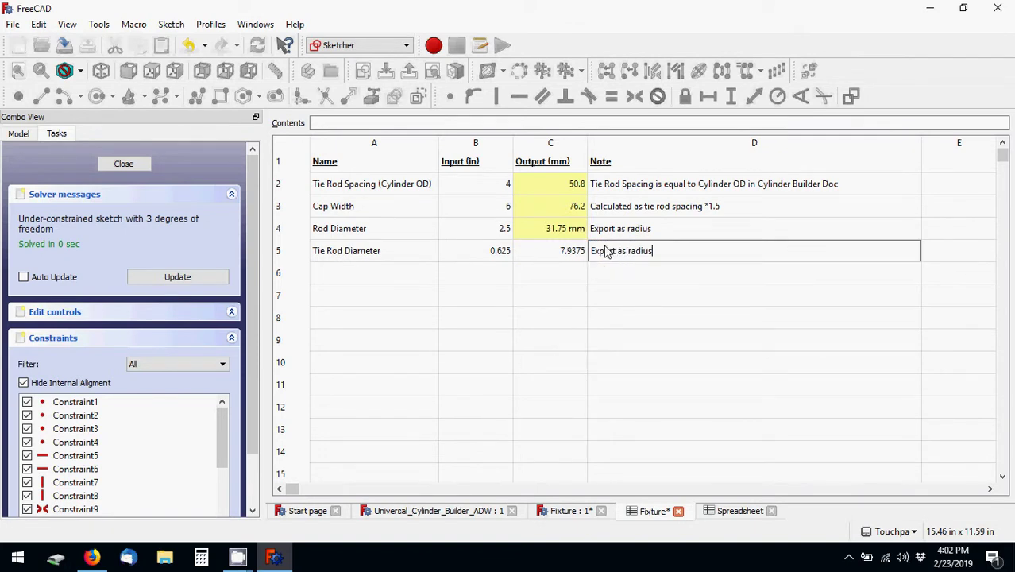
key("Return")
left_click(730, 512)
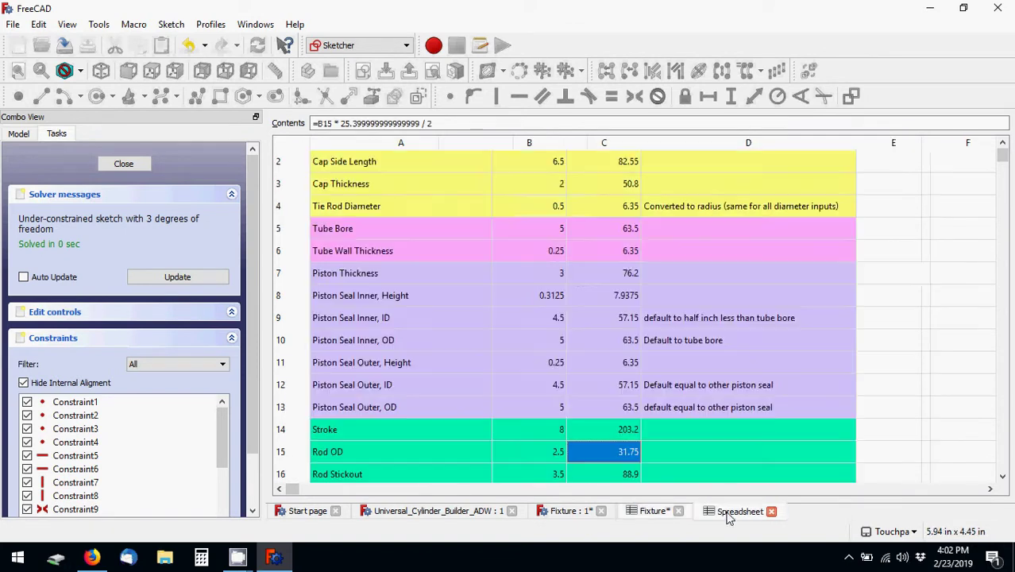
left_click(652, 511)
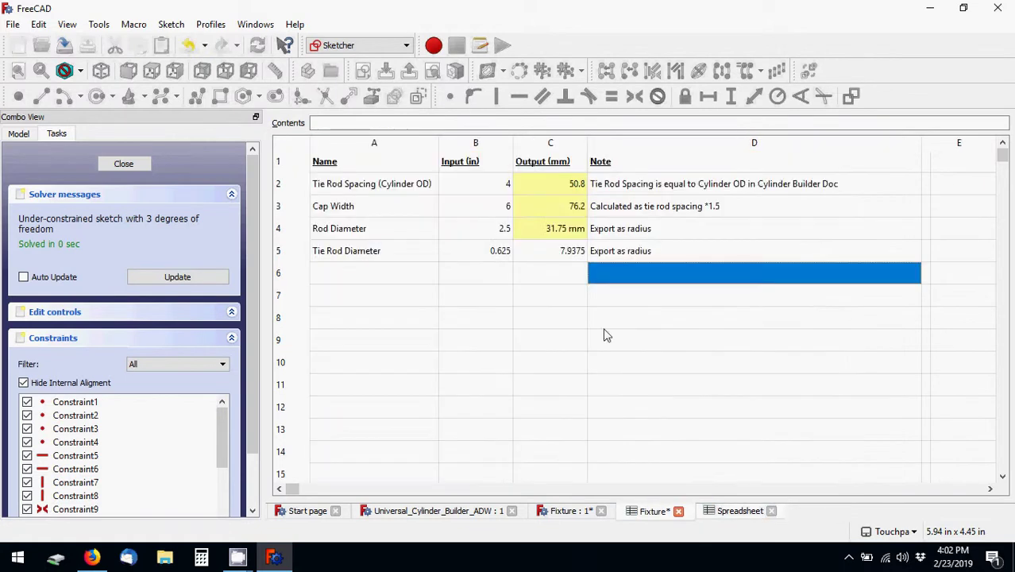
- Give cell C5 an alias via its Properties Alias tab, then close the other Spreadsheet tab
right_click(562, 257)
left_click(599, 264)
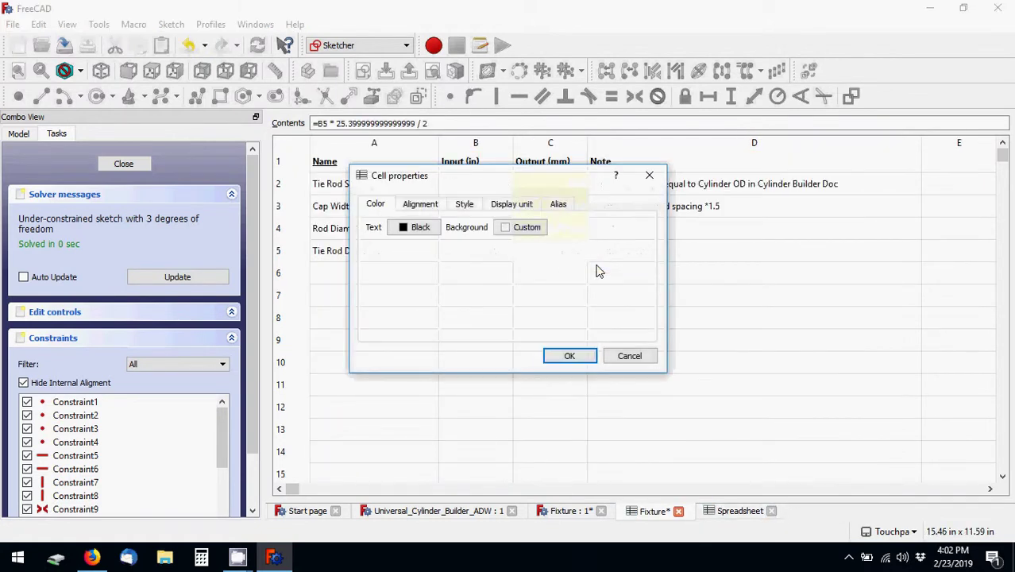
left_click(559, 204)
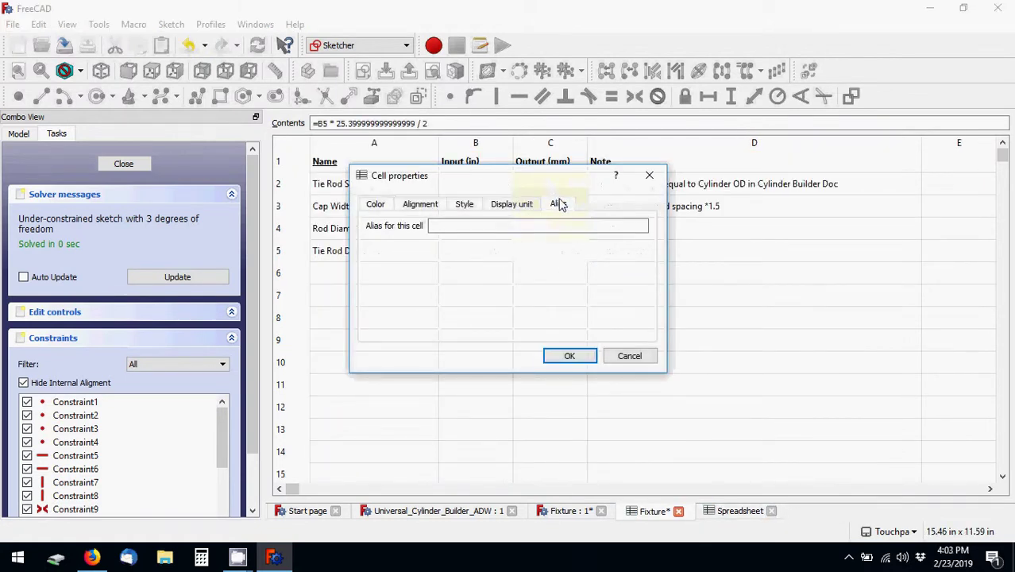
left_click(546, 223)
type("TieRodR")
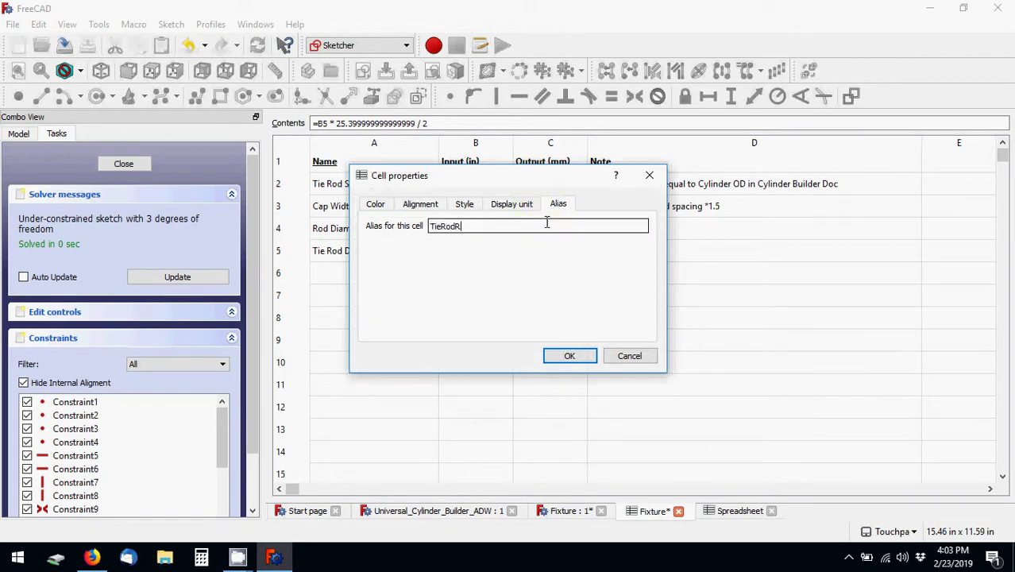
key("Return")
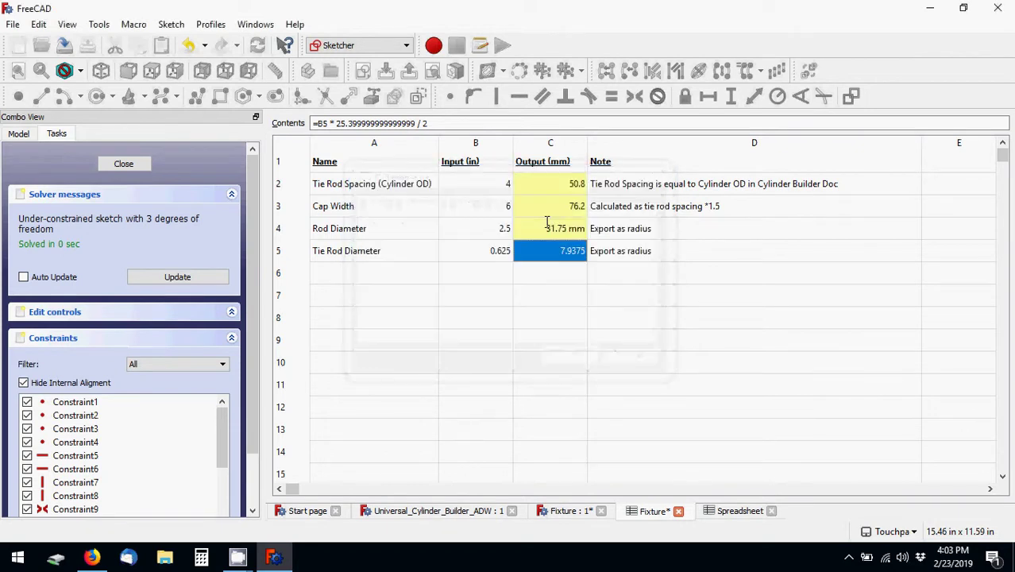
left_click(539, 278)
left_click(490, 283)
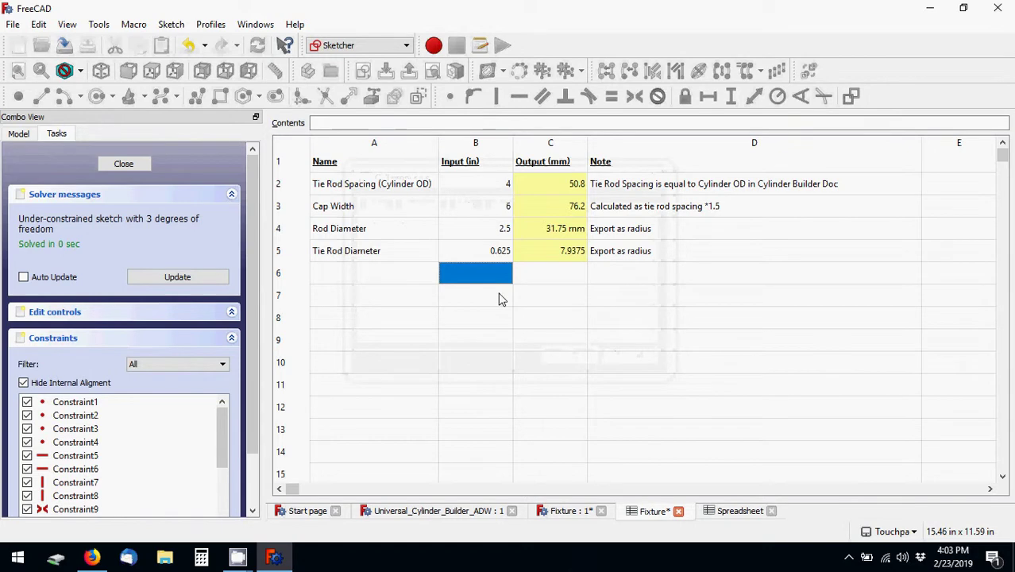
left_click(714, 510)
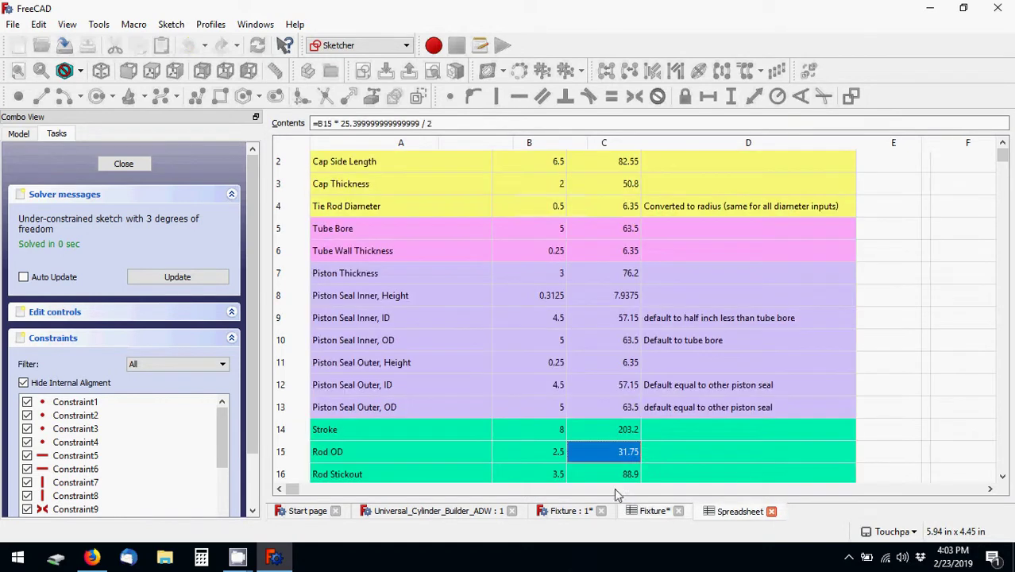
left_click(771, 512)
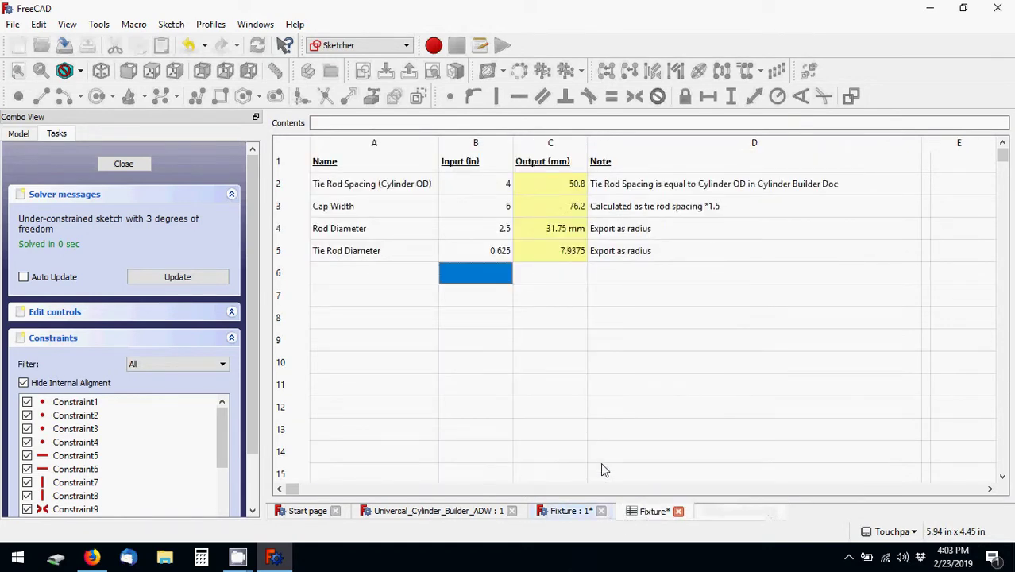
- Constrain the upper-left hole's radius to =Dimensions.TieRodRad and close the sketch
left_click(564, 510)
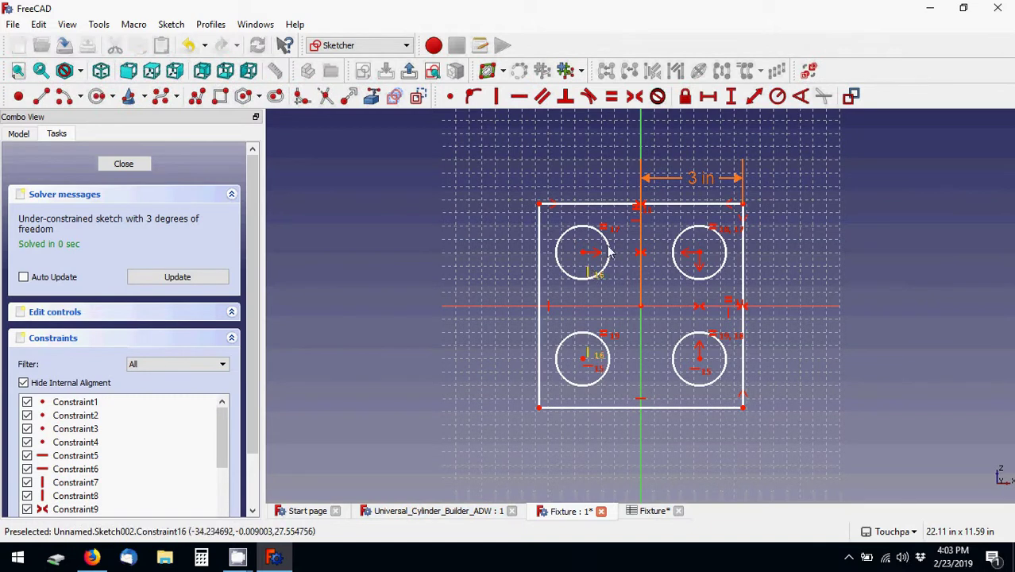
left_click(777, 96)
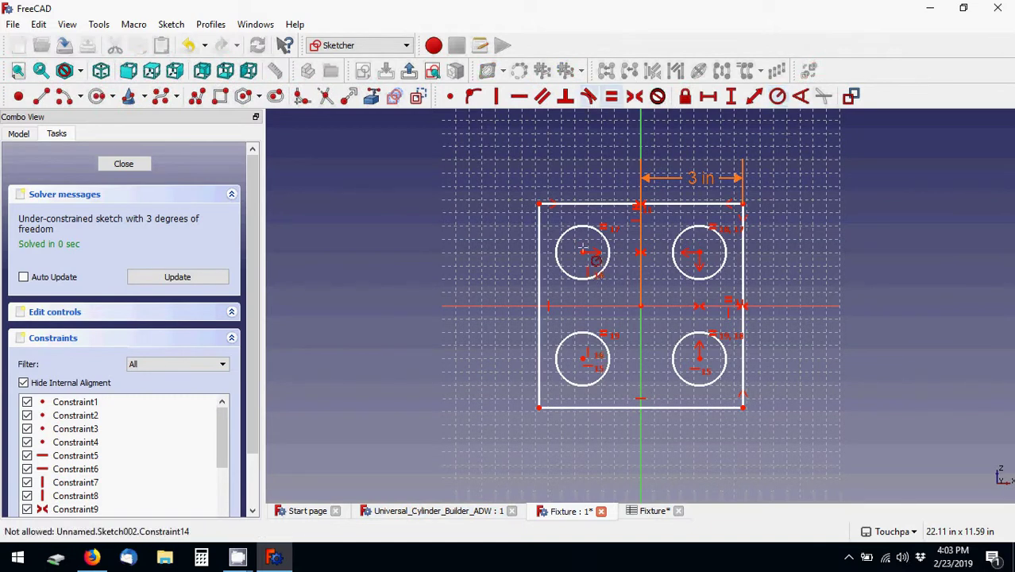
left_click(557, 243)
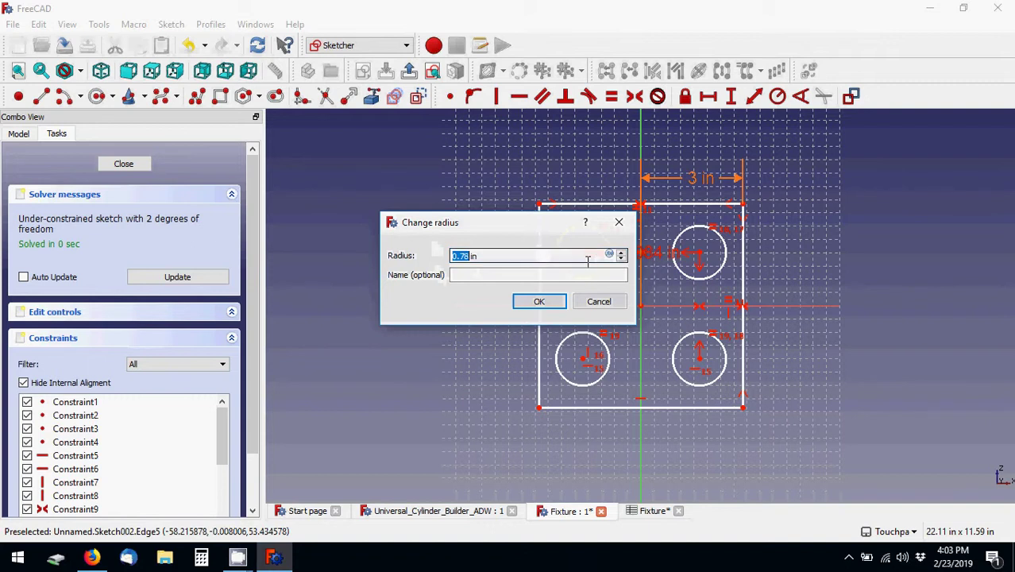
type("=Di")
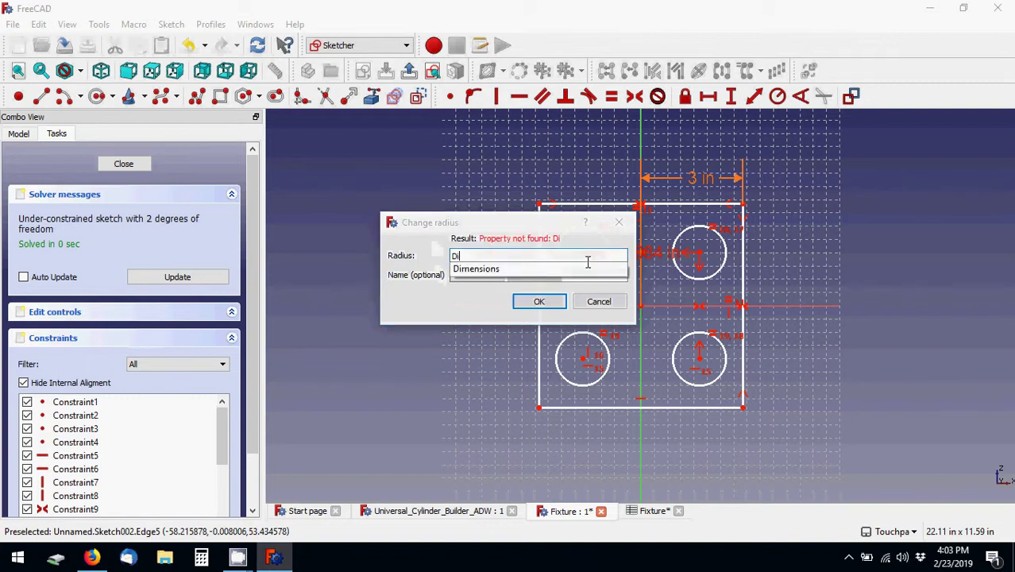
type("ions.Ti")
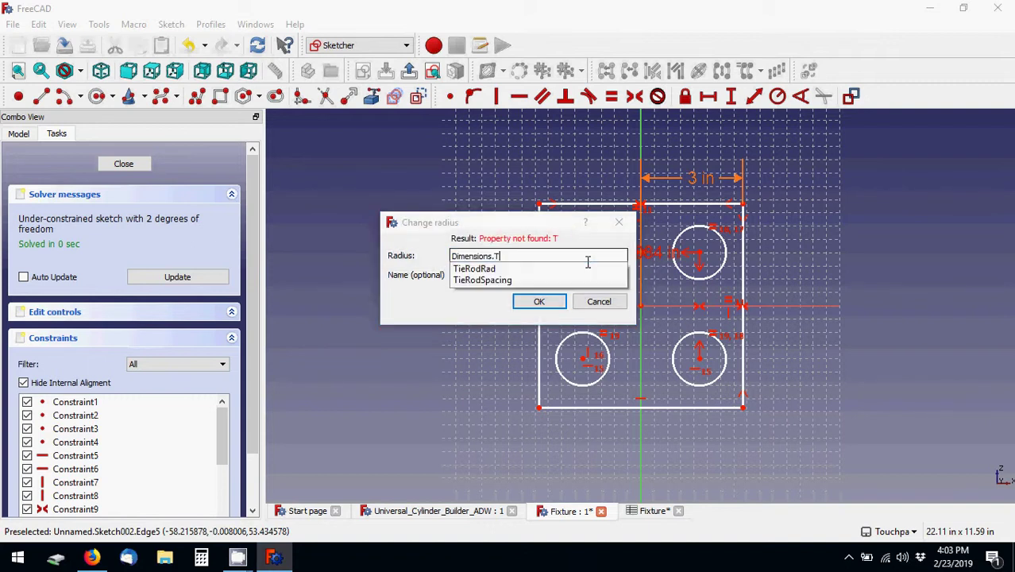
type("eRodRad")
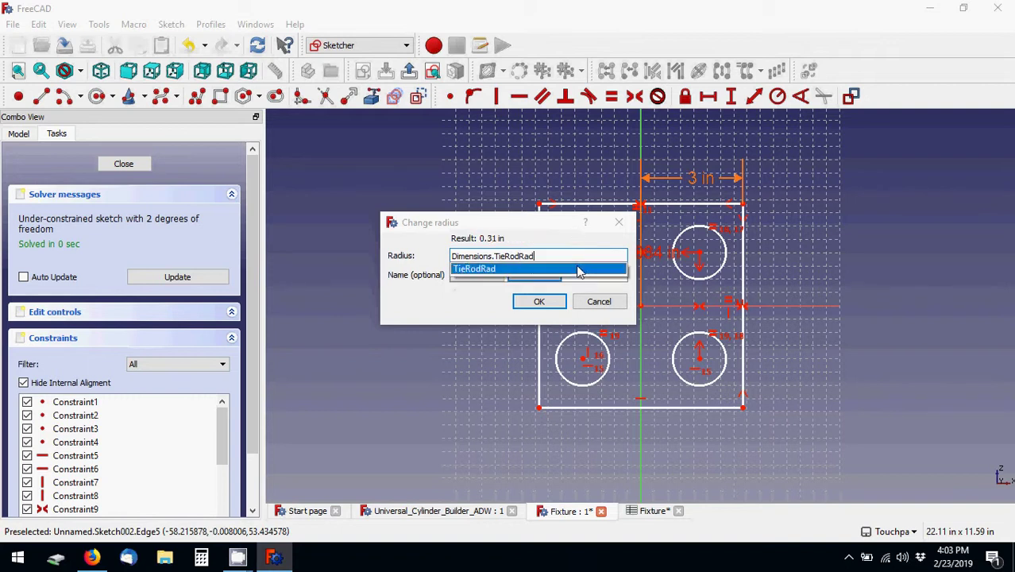
left_click(580, 271)
left_click(535, 273)
left_click(532, 273)
type("TieRodRad")
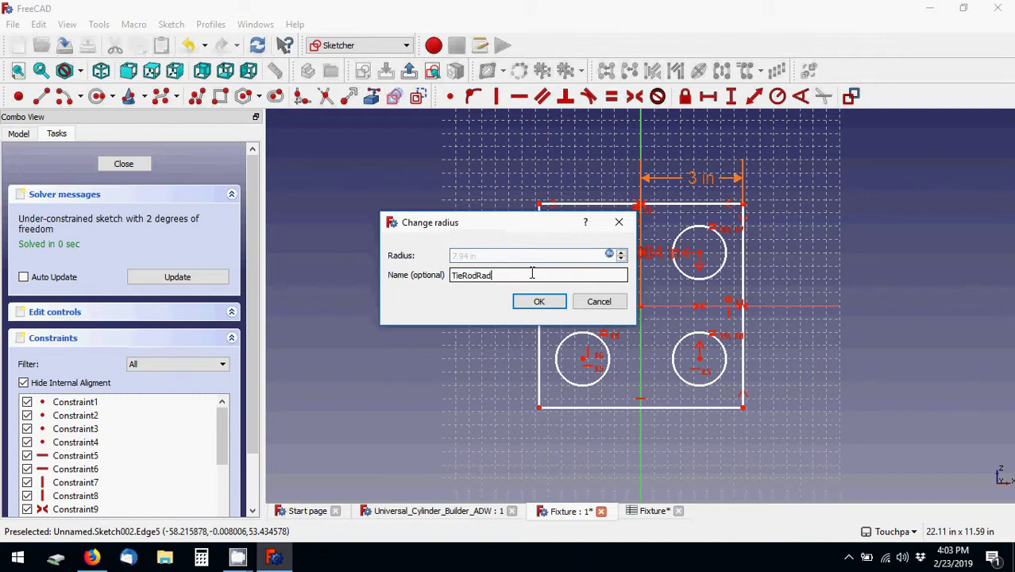
key("Return")
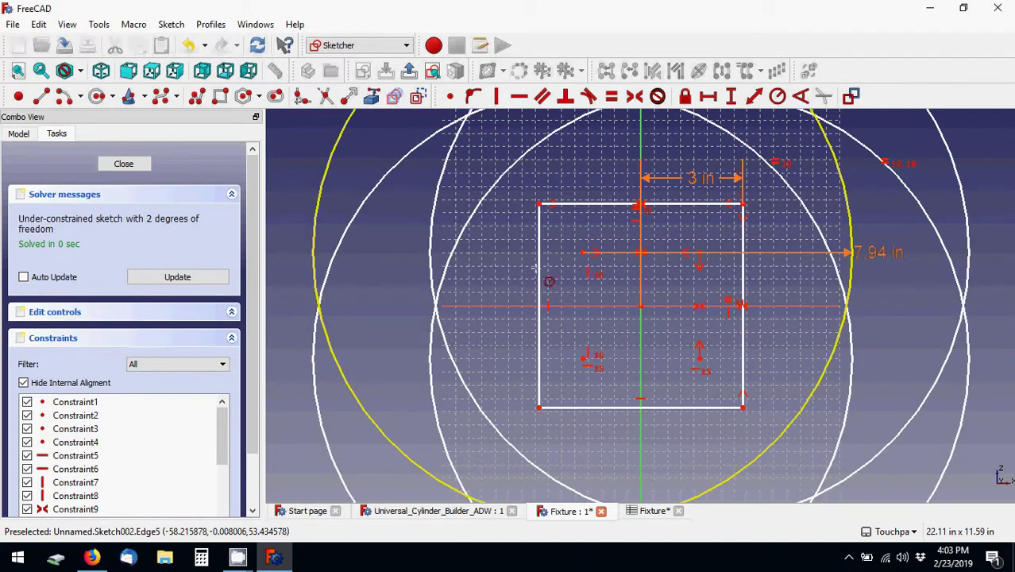
scroll(670, 279, "down", 3)
scroll(670, 286, "down", 1)
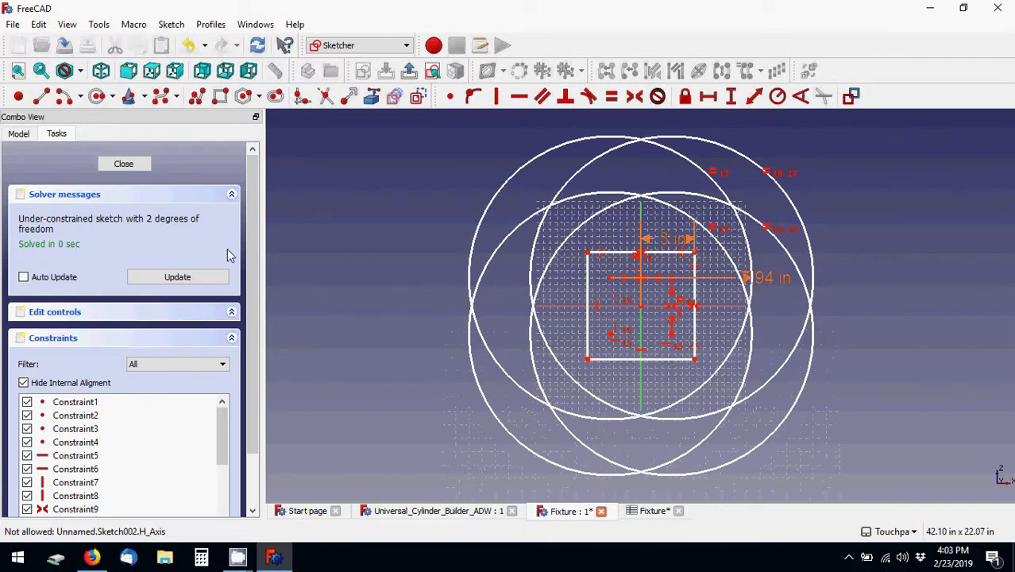
left_click(124, 164)
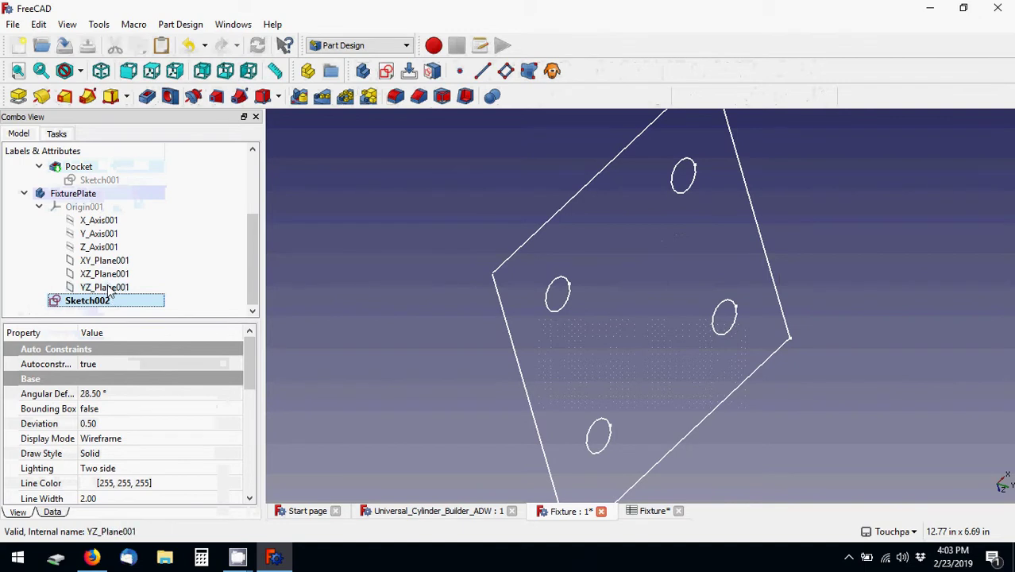
- Reopen Sketch002, move the 0.3125 in radius label aside, and spread the holes apart vertically
left_click(109, 288)
left_click(108, 300)
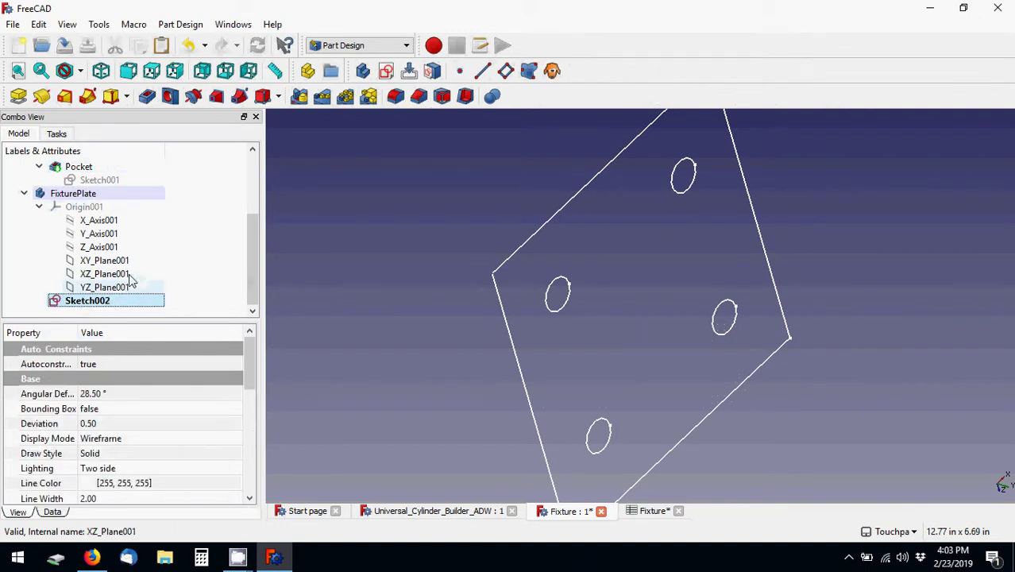
left_click(119, 288)
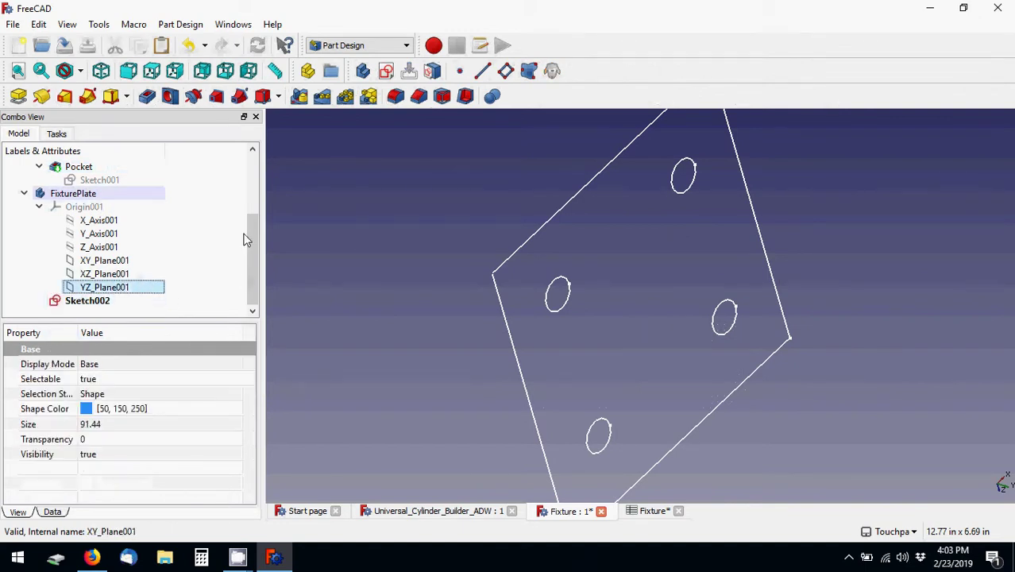
left_click(92, 302)
double_click(93, 302)
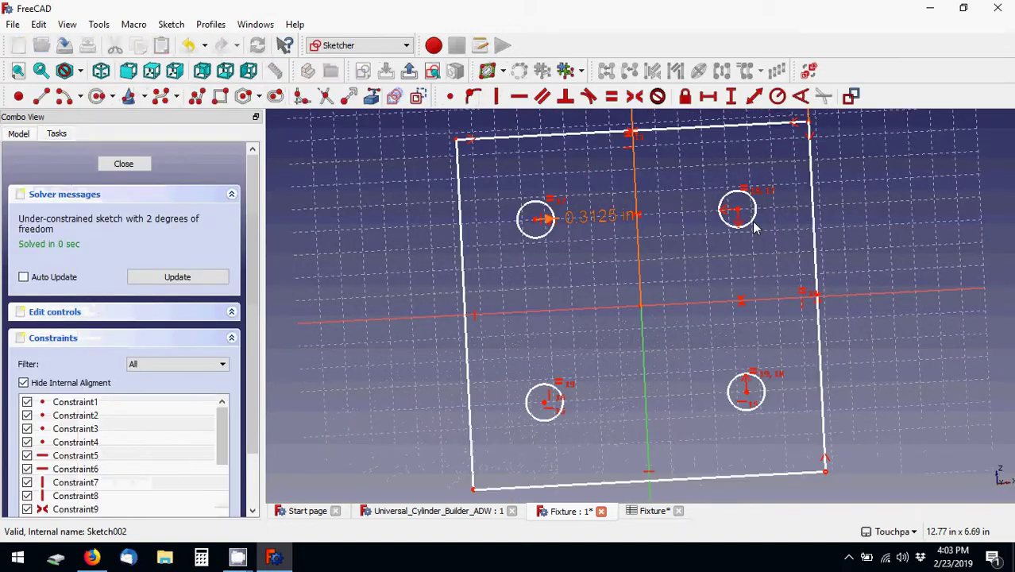
mouse_move(635, 216)
left_mouse_down()
mouse_move(618, 179)
mouse_move(389, 199)
left_mouse_up()
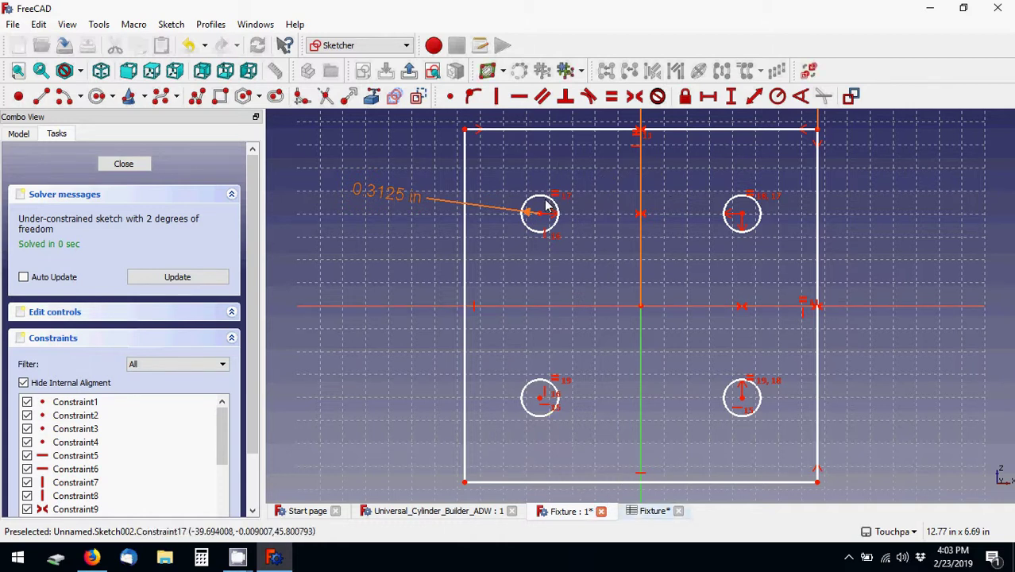
mouse_move(546, 205)
left_mouse_down()
mouse_move(576, 165)
mouse_move(485, 185)
mouse_move(468, 242)
mouse_move(518, 202)
mouse_move(532, 205)
left_mouse_up()
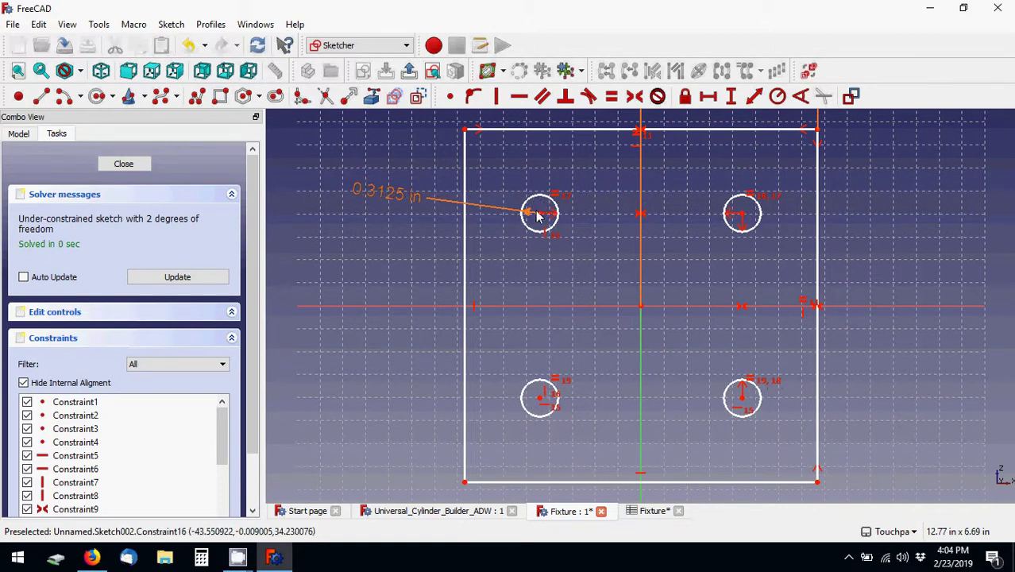
- Review the Tie Rod Spacing label, input and mm output in the Fixture spreadsheet
left_click(651, 511)
left_click(480, 186)
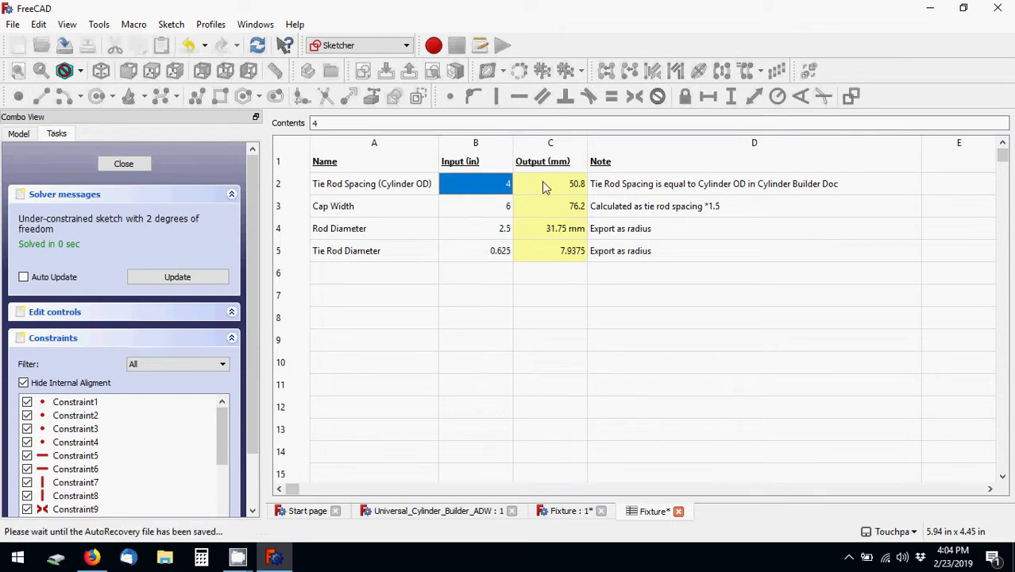
left_click(542, 181)
left_click(387, 191)
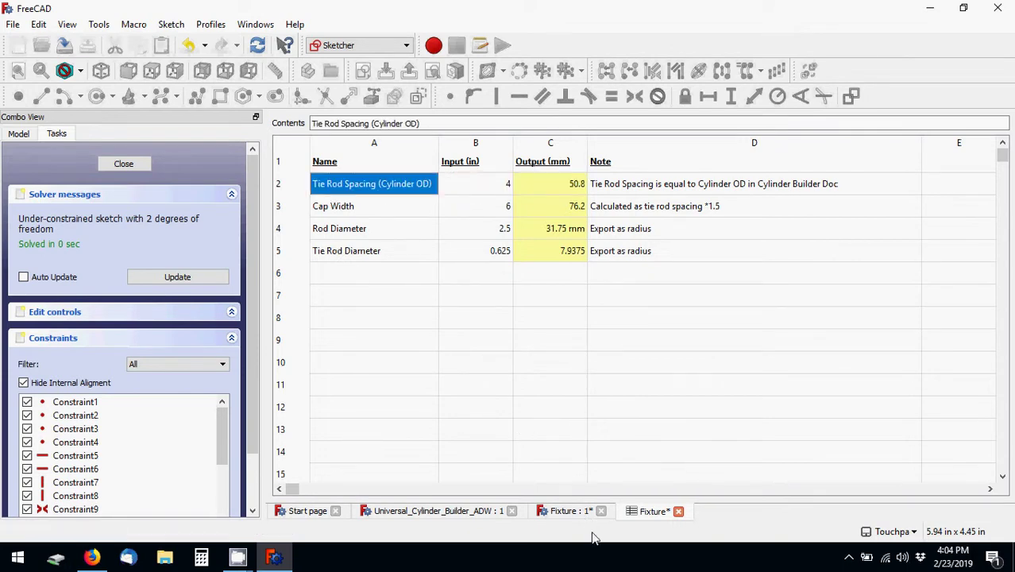
- Start a horizontal distance constraint on the upper-left hole centre, which proposes 1.72 in
left_click(569, 513)
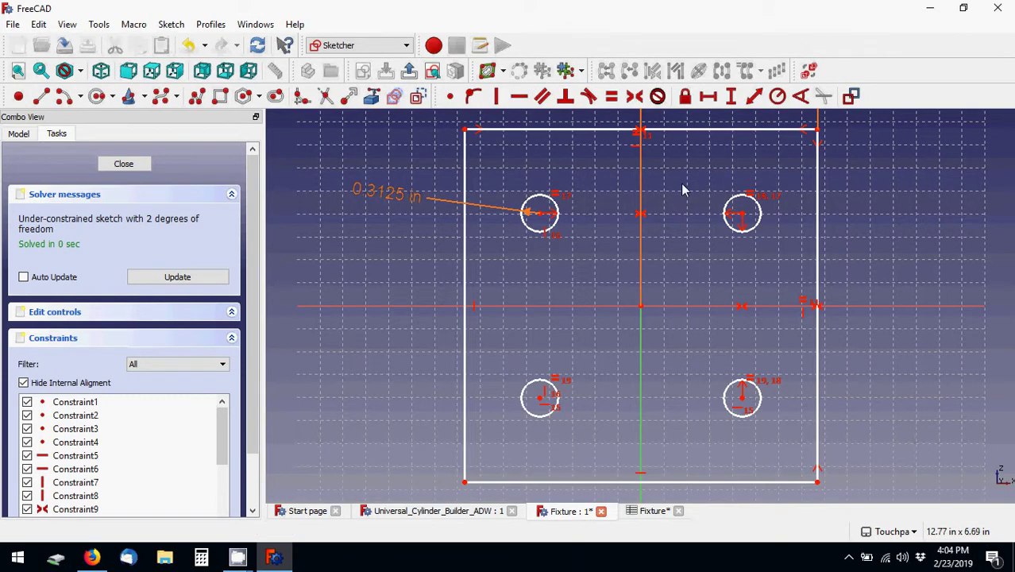
left_click(708, 96)
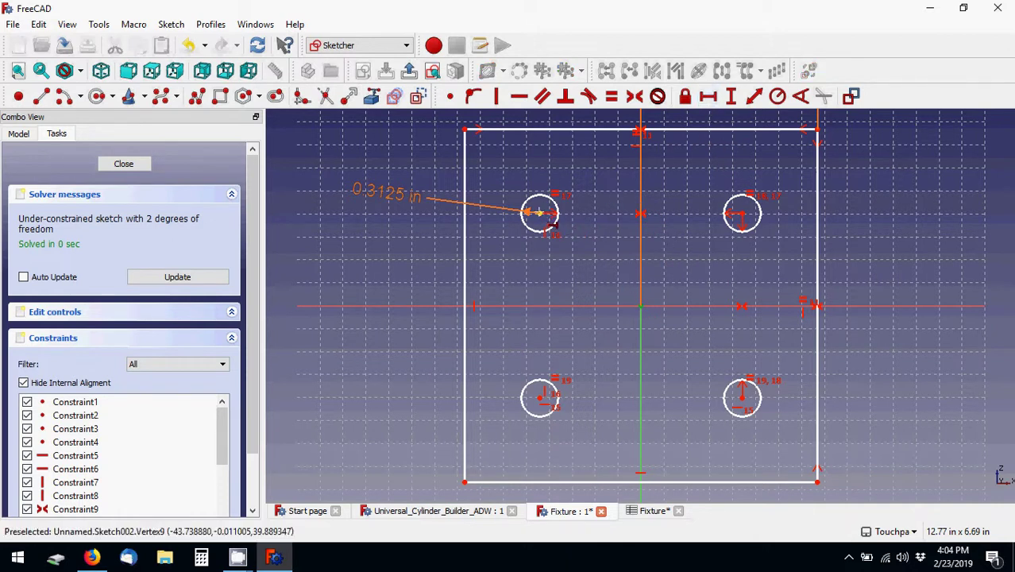
left_click(539, 212)
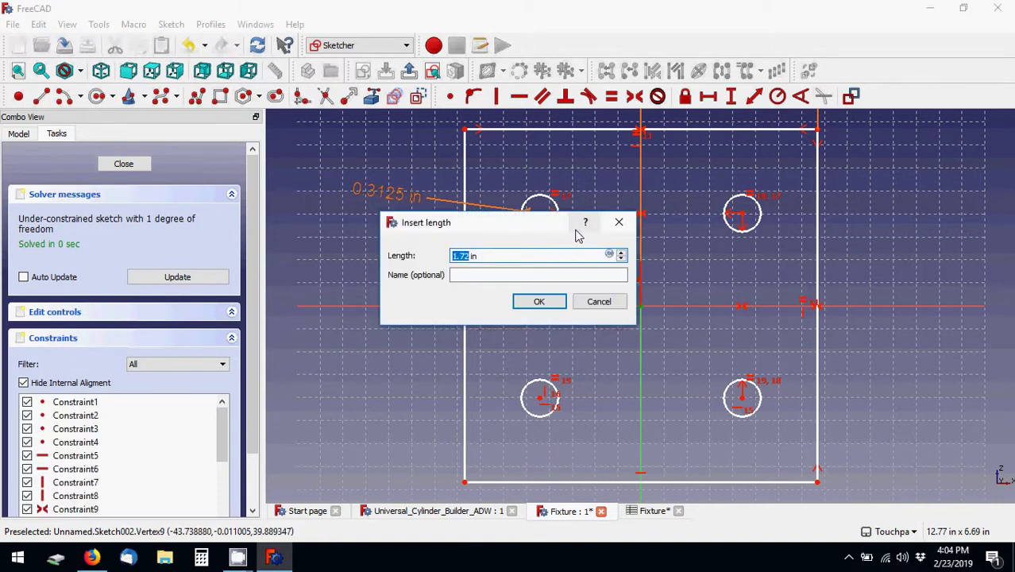
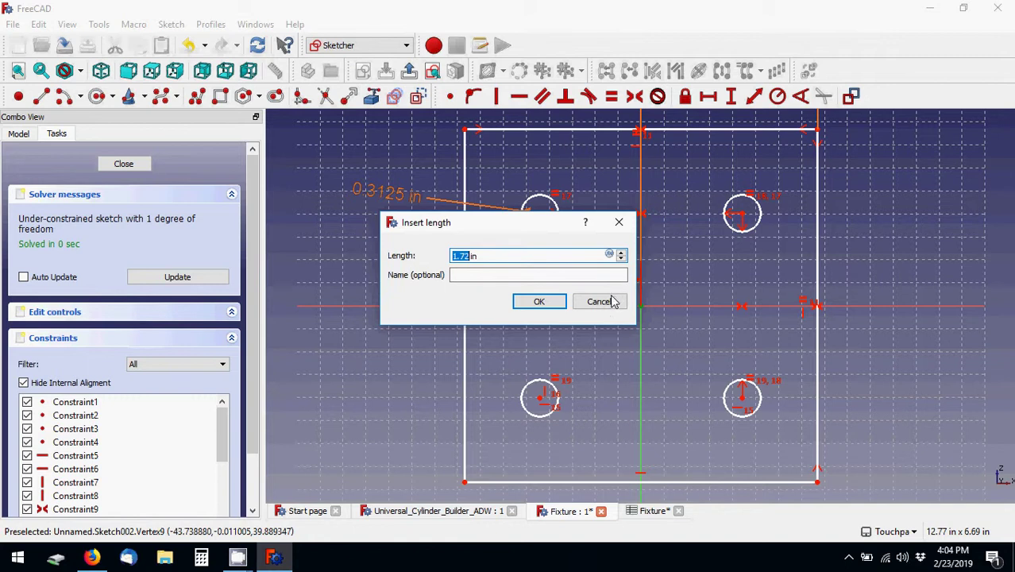
- Skip the pending length entry and draw a large circle centred on the sketch origin
left_click(599, 303)
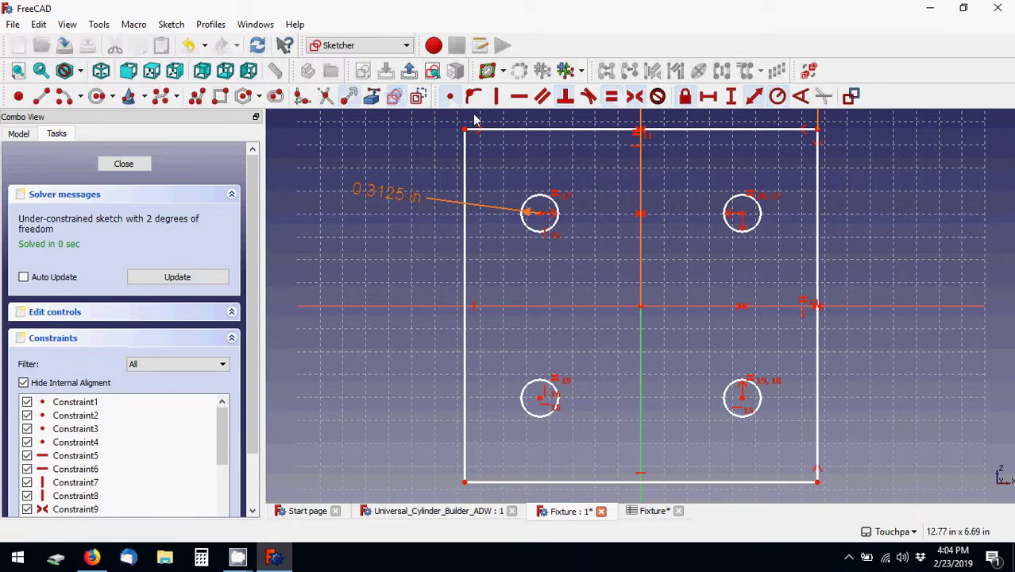
left_click(100, 96)
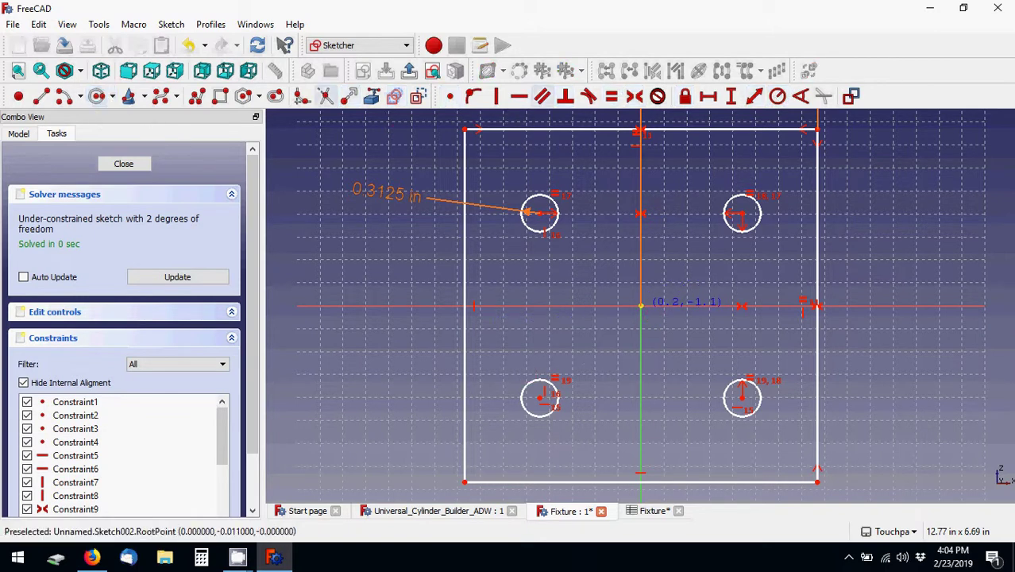
left_click(640, 306)
left_click(712, 249)
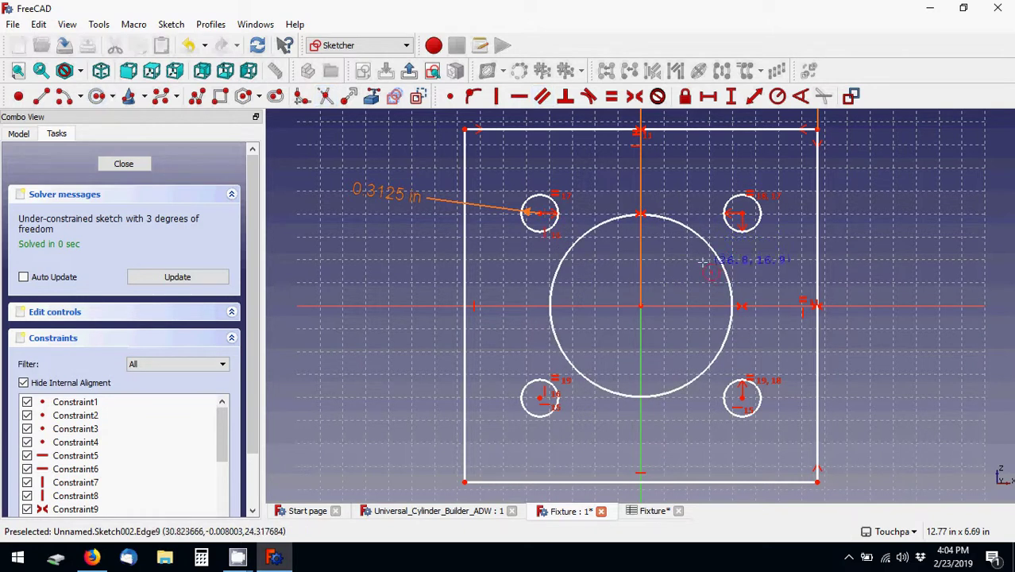
left_click(704, 246)
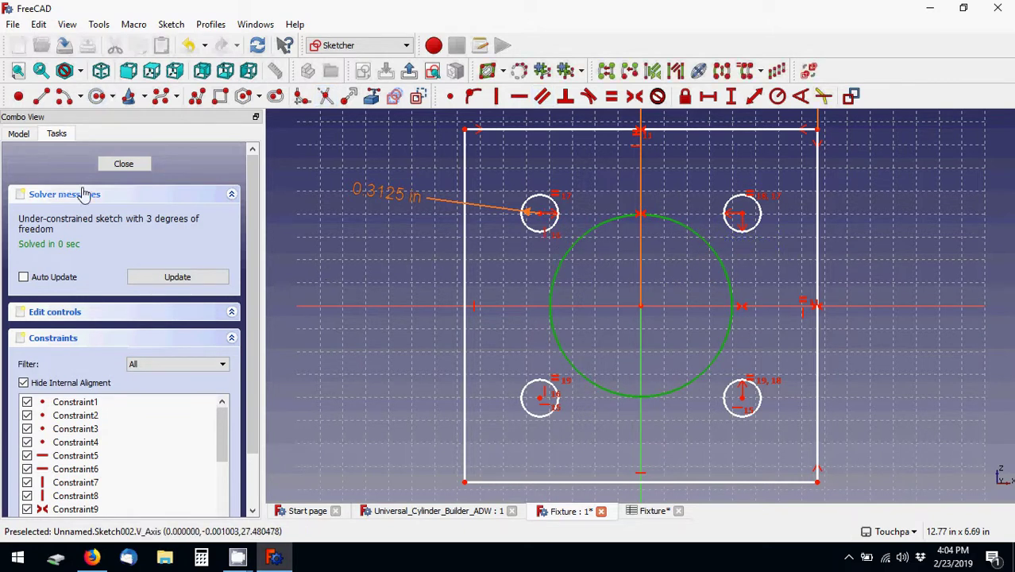
left_click(179, 277)
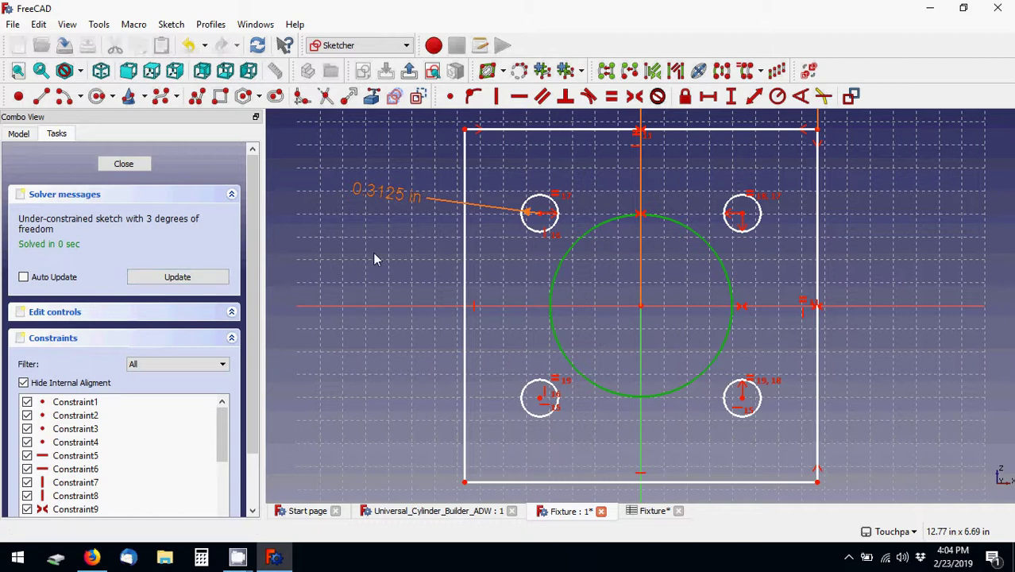
- Turn the large circle into construction geometry and enlarge it out to the corner holes
left_click(238, 315)
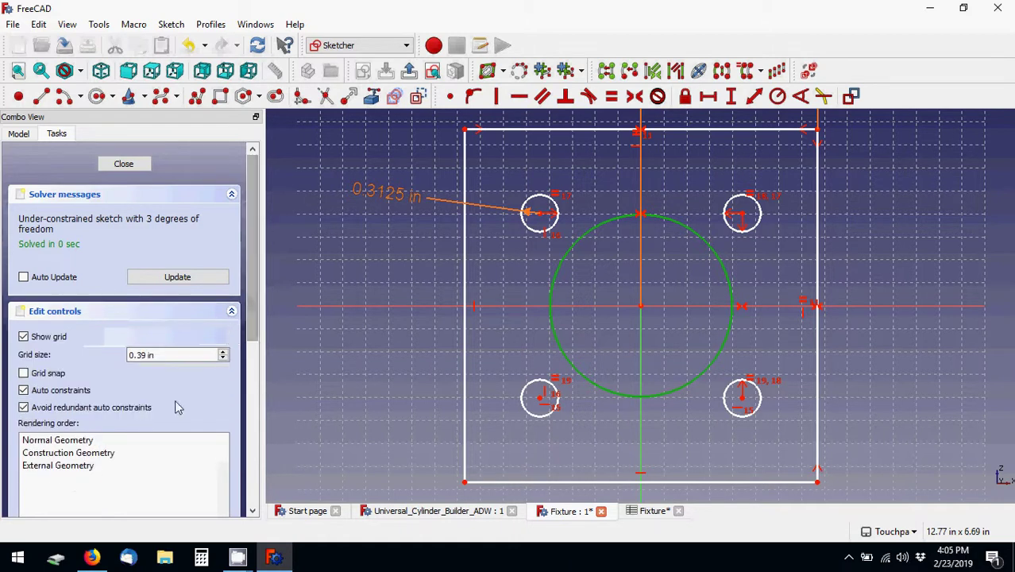
left_click(51, 454)
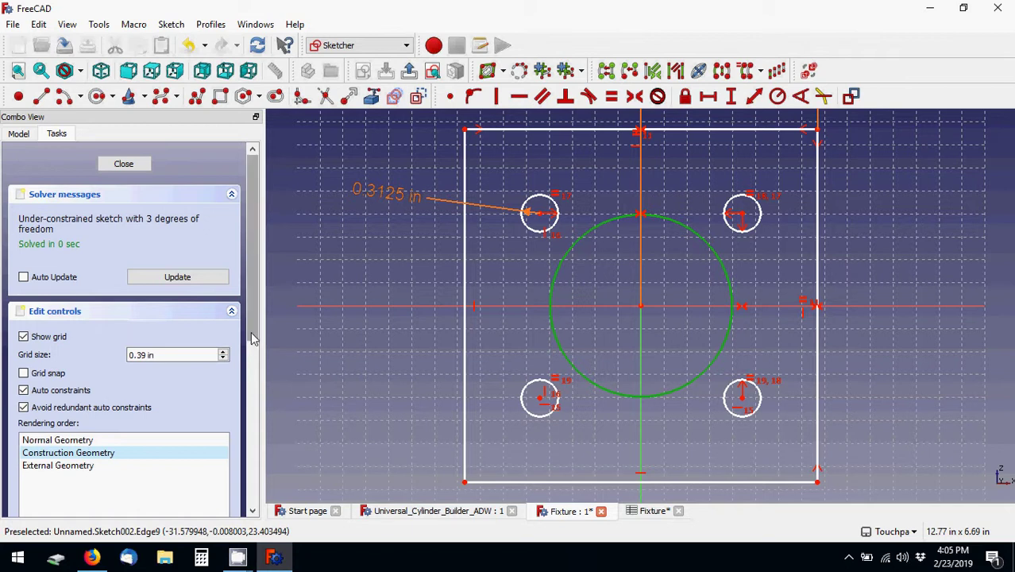
scroll(252, 338, "down", 1)
left_click(231, 256)
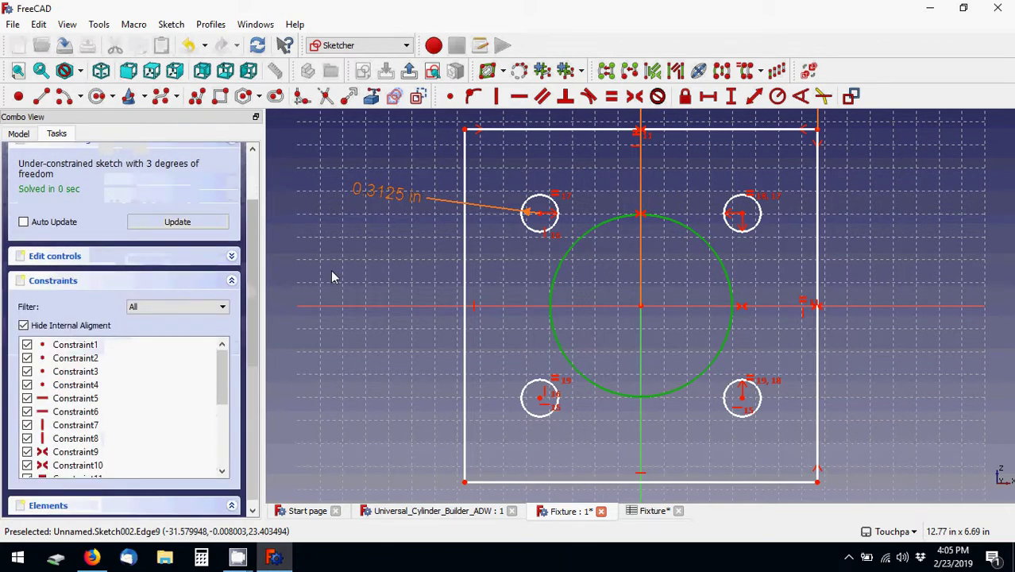
left_click(330, 269)
left_click(567, 260)
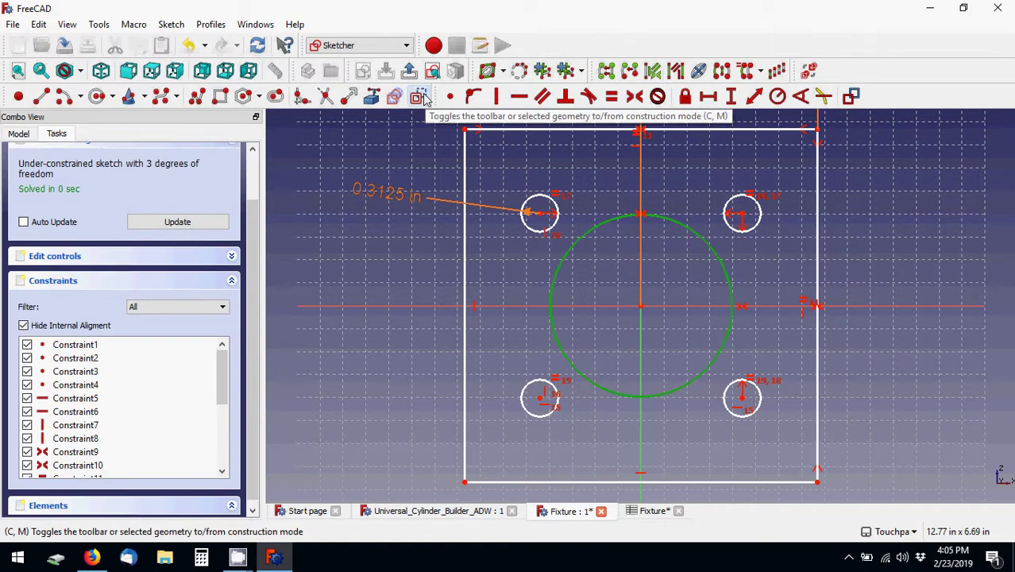
left_click(420, 97)
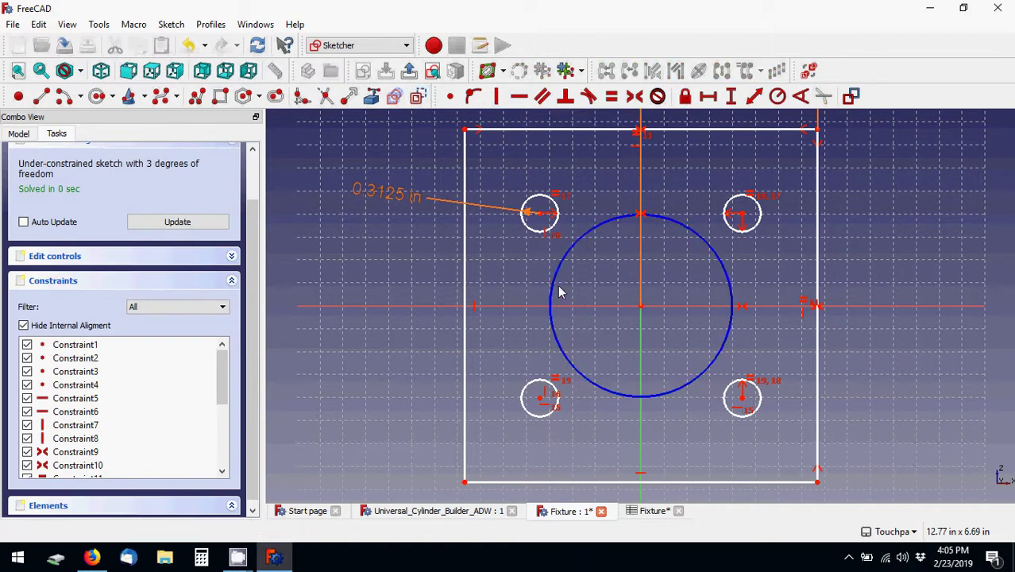
mouse_move(553, 290)
left_mouse_down()
mouse_move(491, 287)
mouse_move(501, 290)
left_mouse_up()
left_click(650, 511)
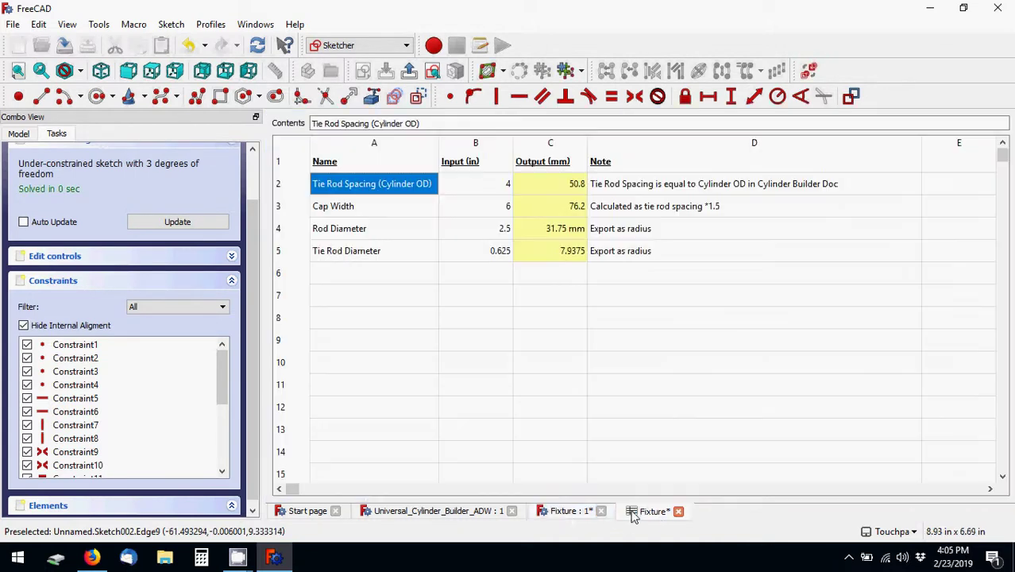
left_click(478, 193)
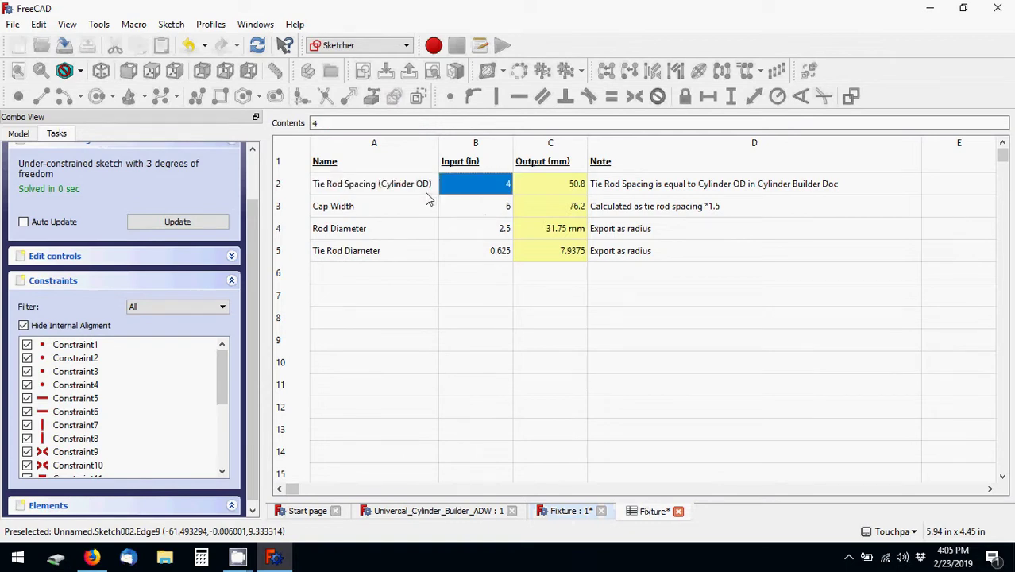
left_click(375, 189)
left_click(529, 187)
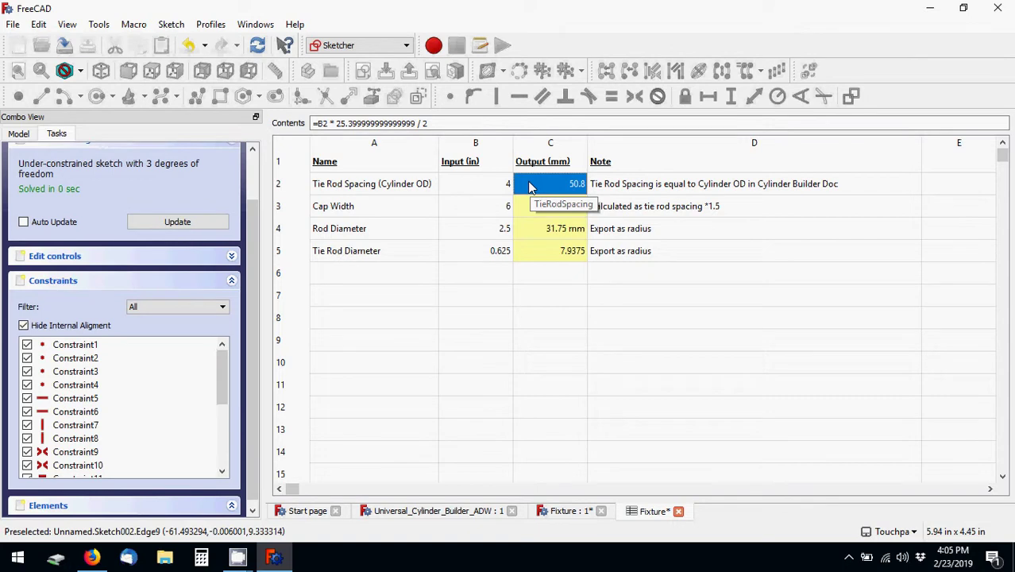
left_click(470, 183)
left_click(382, 185)
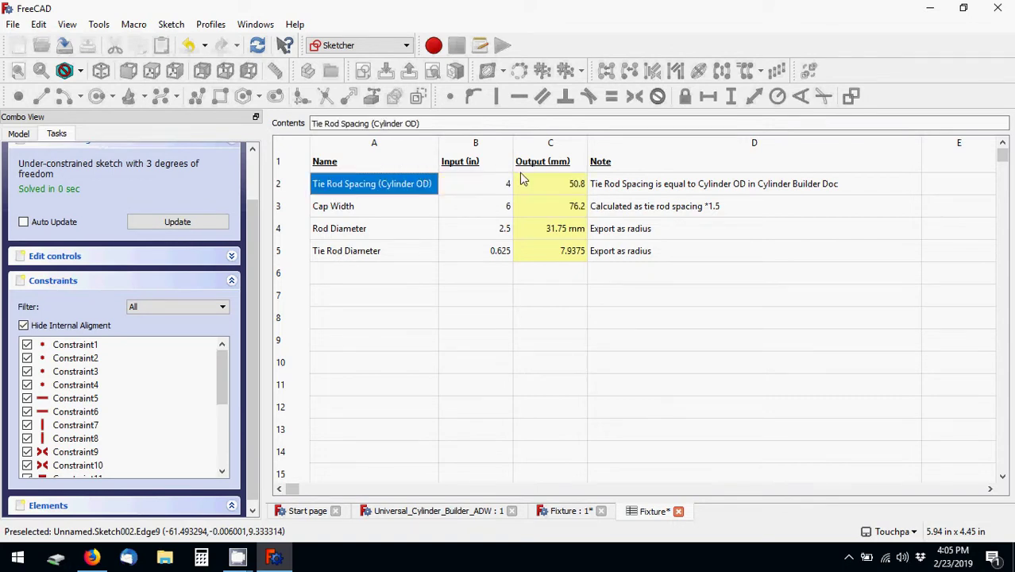
left_click(523, 181)
left_click(470, 186)
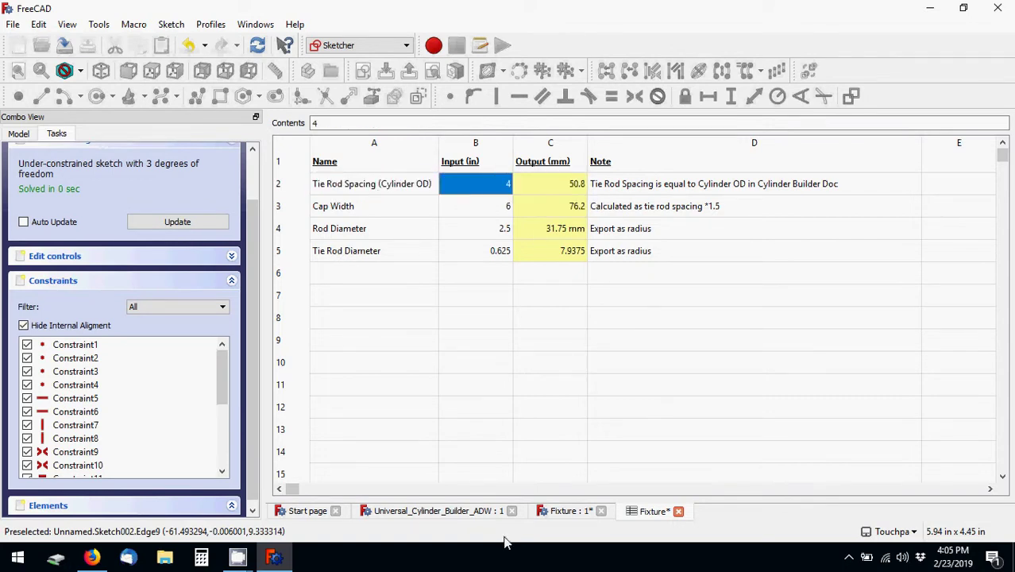
left_click(459, 514)
scroll(624, 350, "down", 5)
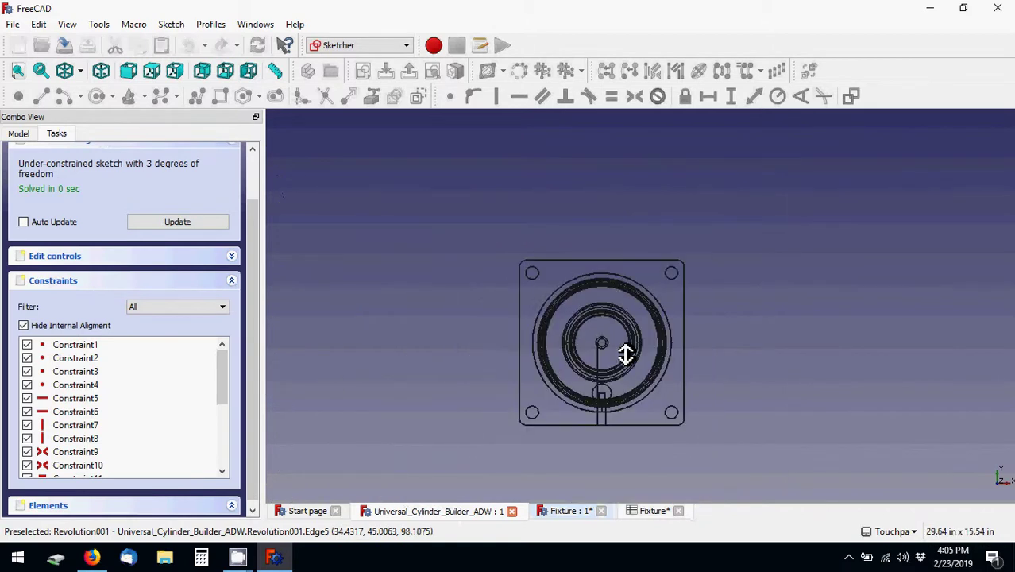
scroll(631, 337, "up", 1)
left_click(654, 512)
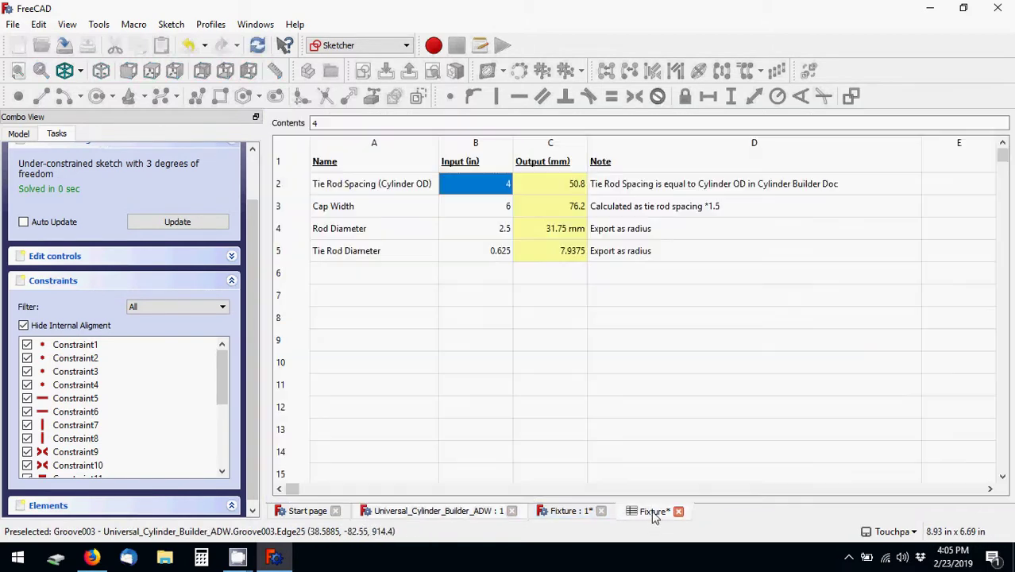
left_click(562, 508)
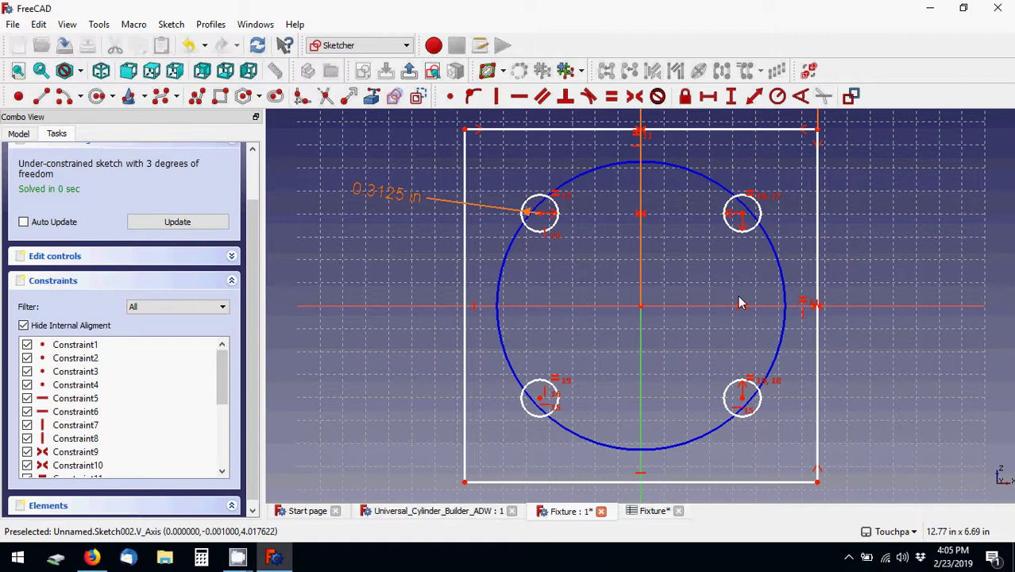
- Constrain the construction circle's radius with the expression =Dimensions.TieRodSpacing
left_click(711, 188)
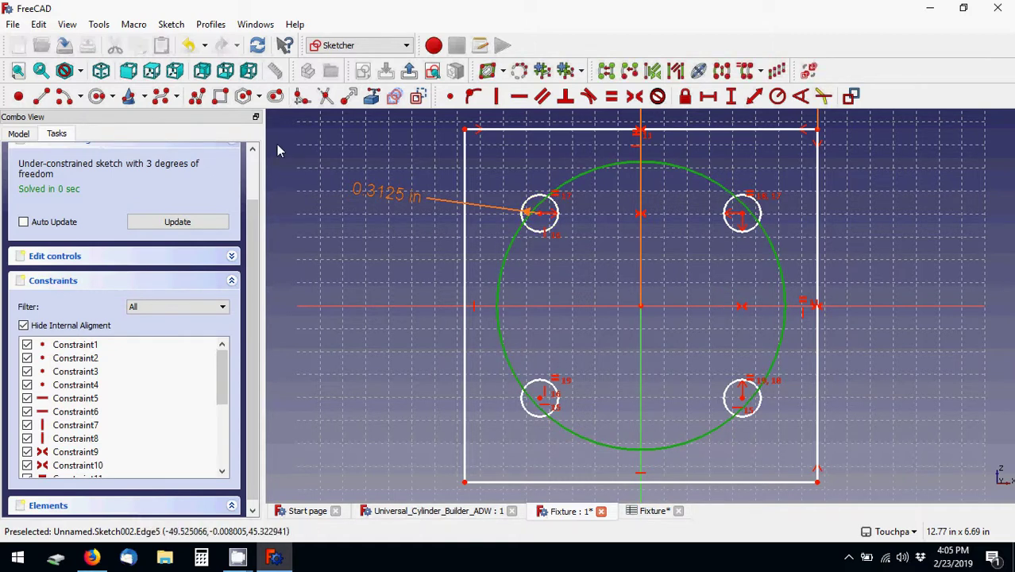
left_click(776, 97)
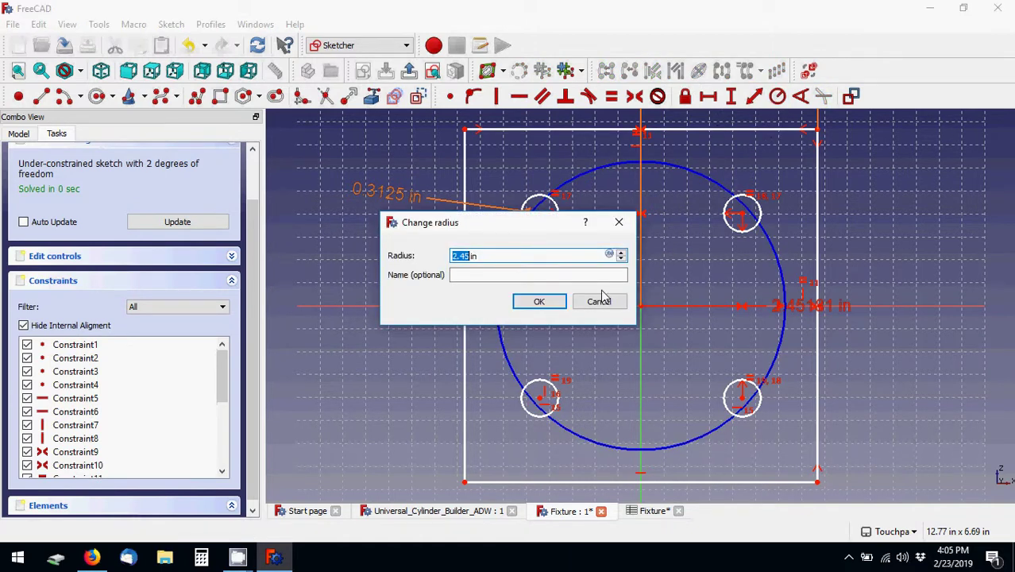
type("=")
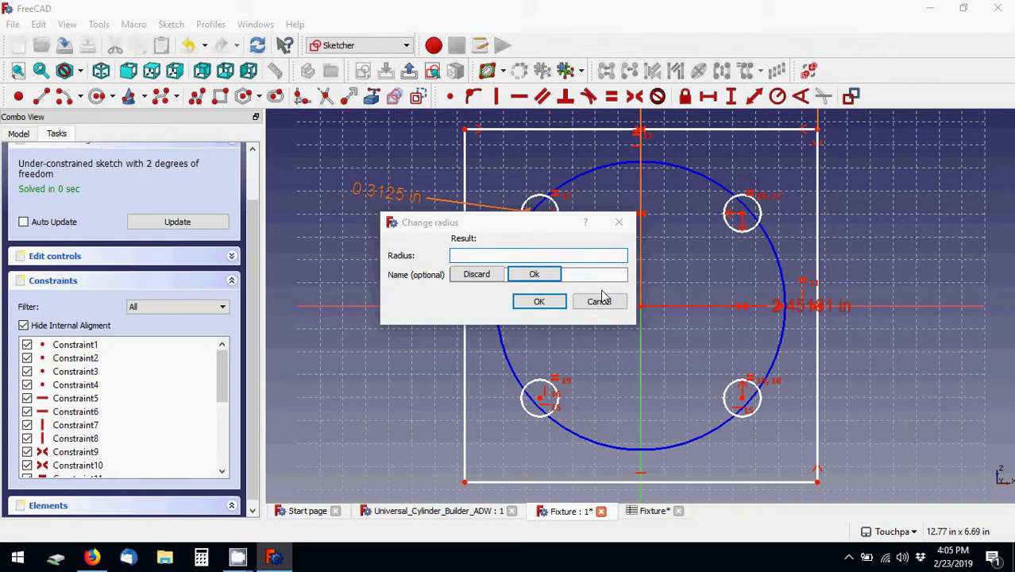
type("Dimensions.")
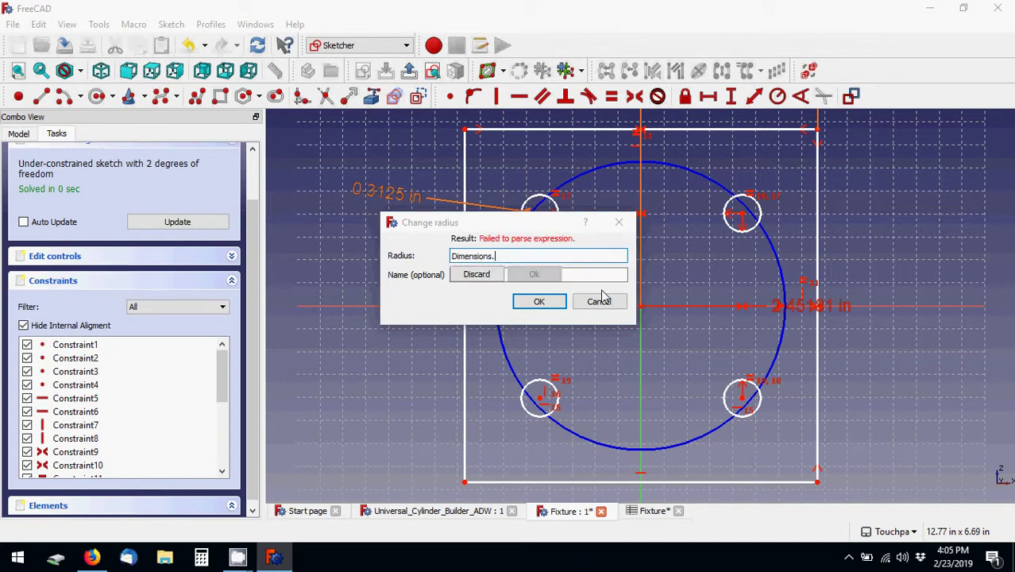
type("Tie")
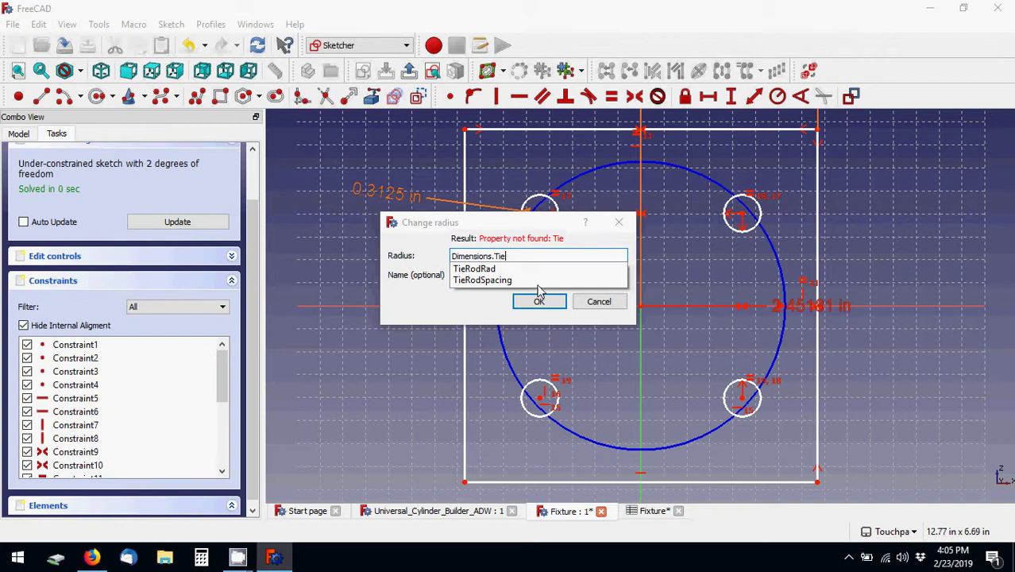
left_click(537, 281)
left_click(536, 274)
left_click(539, 301)
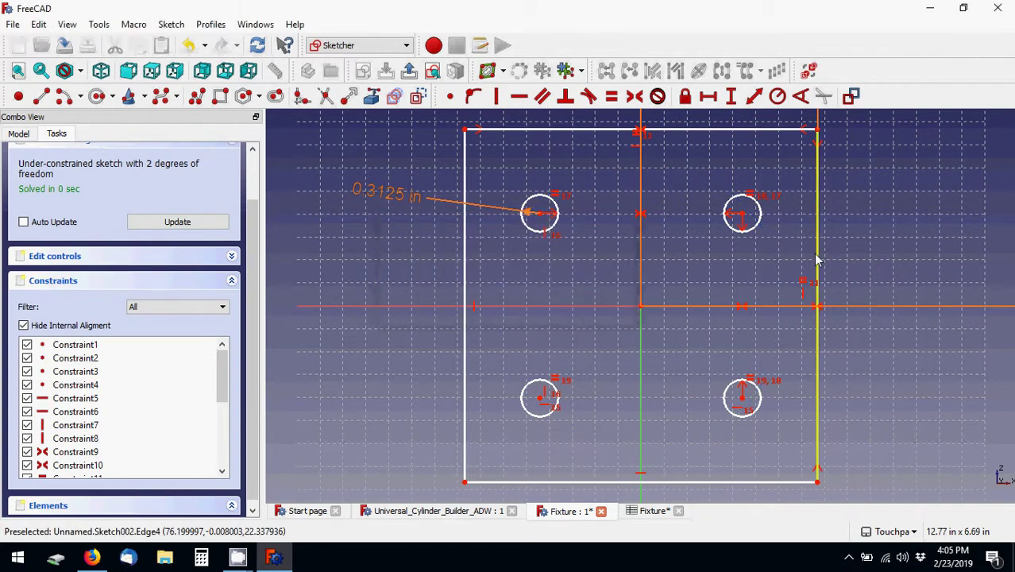
- Recompute the sketch so the circle updates to its 2 in radius
scroll(822, 260, "down", 5)
scroll(861, 318, "down", 2)
scroll(863, 357, "down", 2)
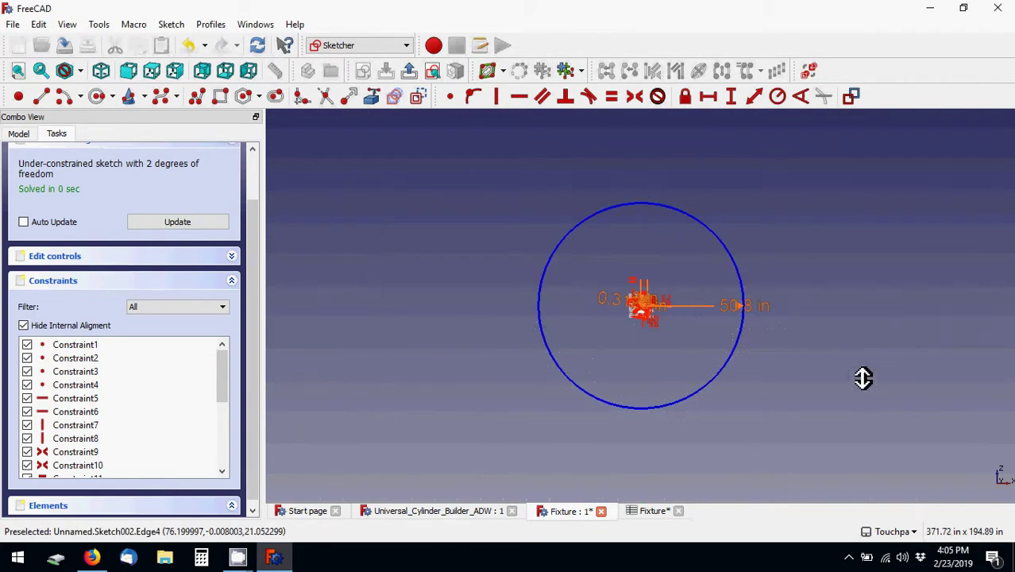
scroll(863, 378, "up", 4)
scroll(852, 347, "up", 1)
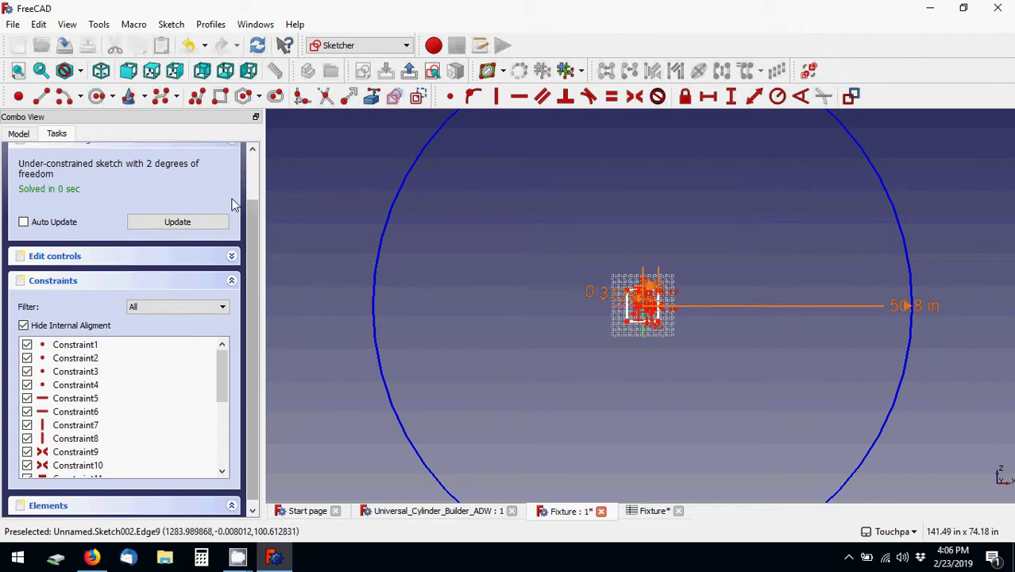
left_click(178, 221)
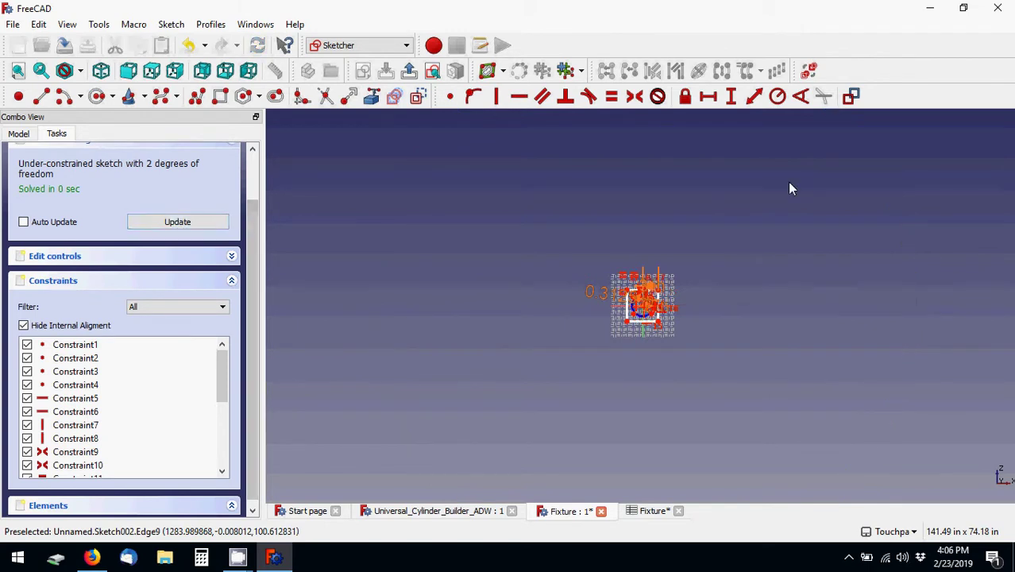
scroll(670, 292, "up", 4)
scroll(688, 250, "up", 4)
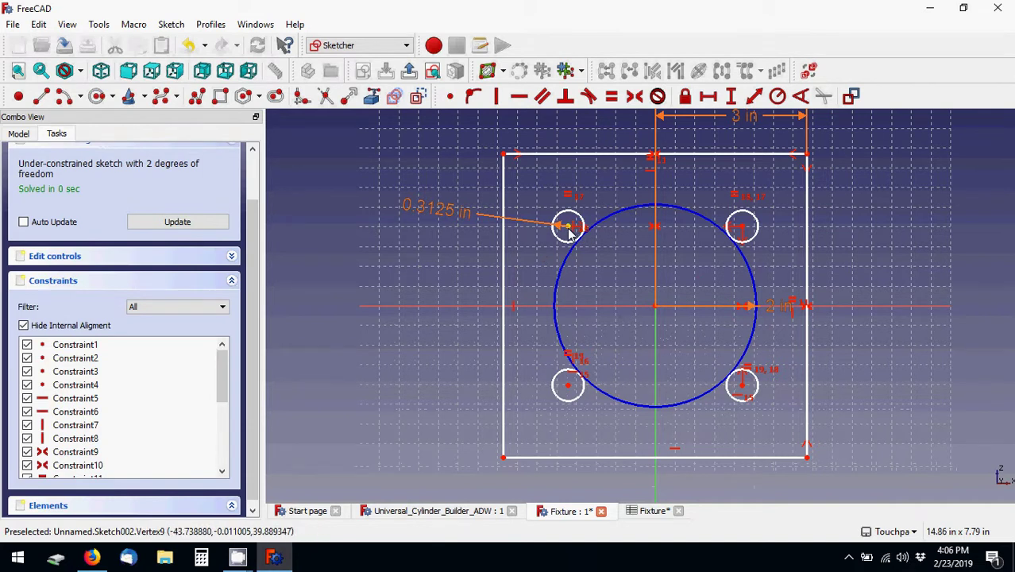
- Drag the holes toward the circle and try a tangency constraint, dismissing the selection error
mouse_move(568, 226)
left_mouse_down()
mouse_move(539, 228)
mouse_move(546, 201)
left_mouse_up()
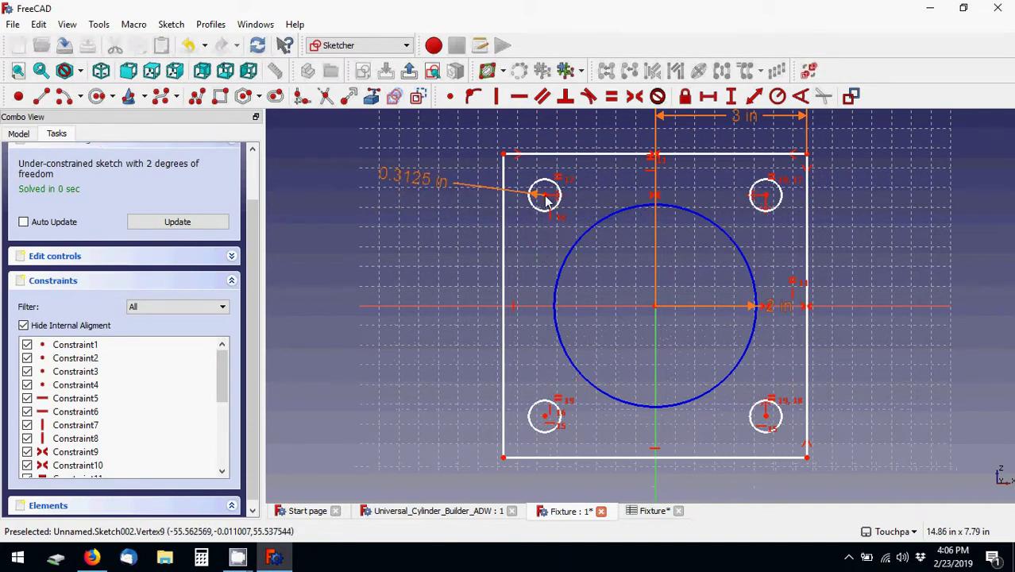
left_click(588, 231)
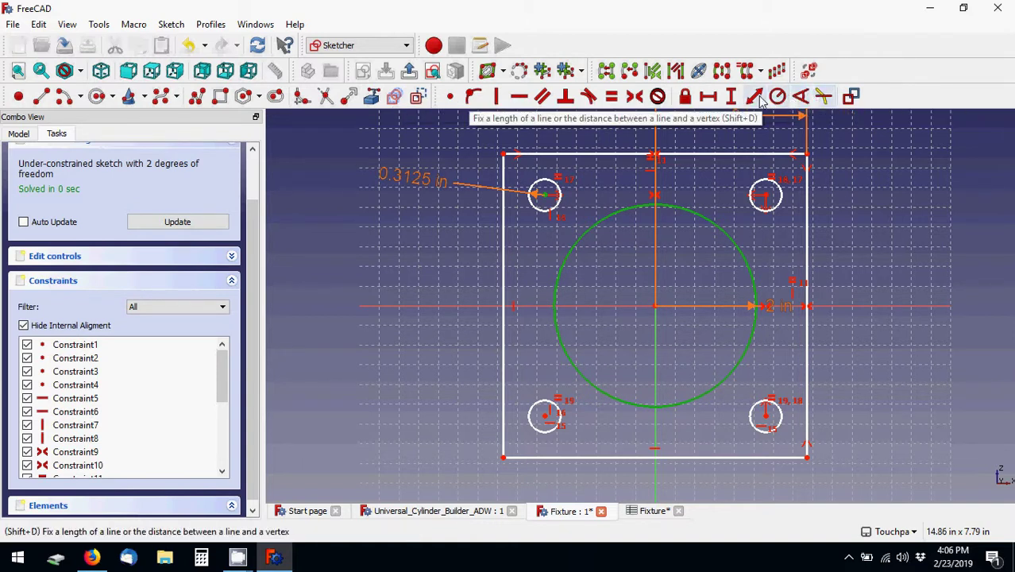
left_click(588, 100)
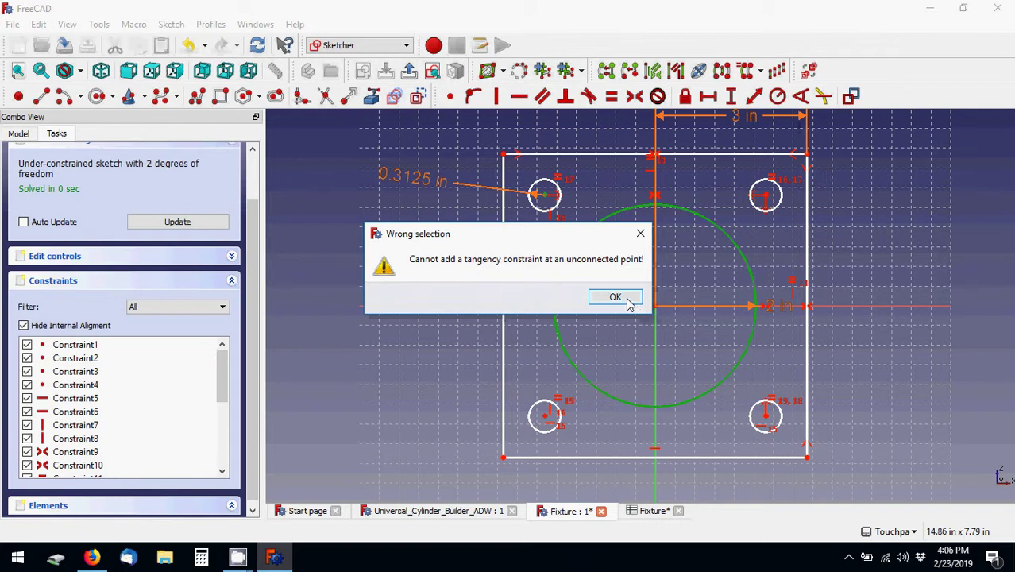
left_click(626, 300)
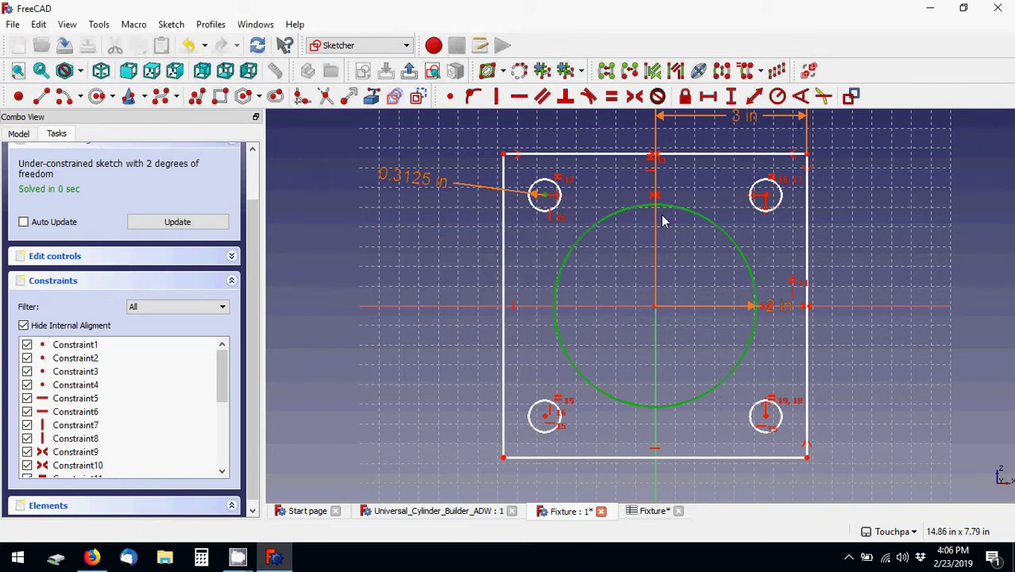
left_click(852, 216)
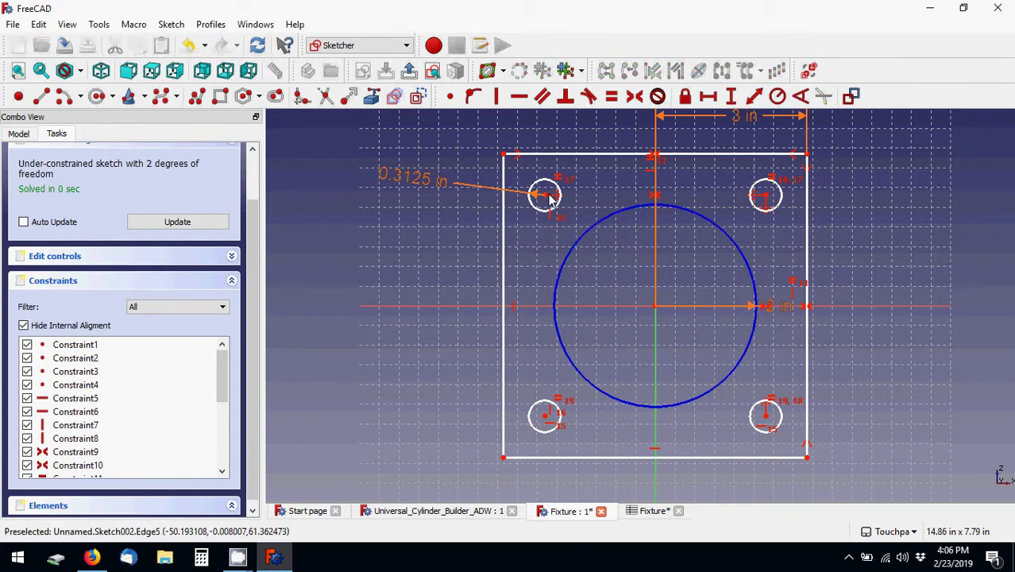
- Constrain the hole centres onto the large circle with Point on Object and test by dragging
left_click(545, 195)
left_click(589, 226)
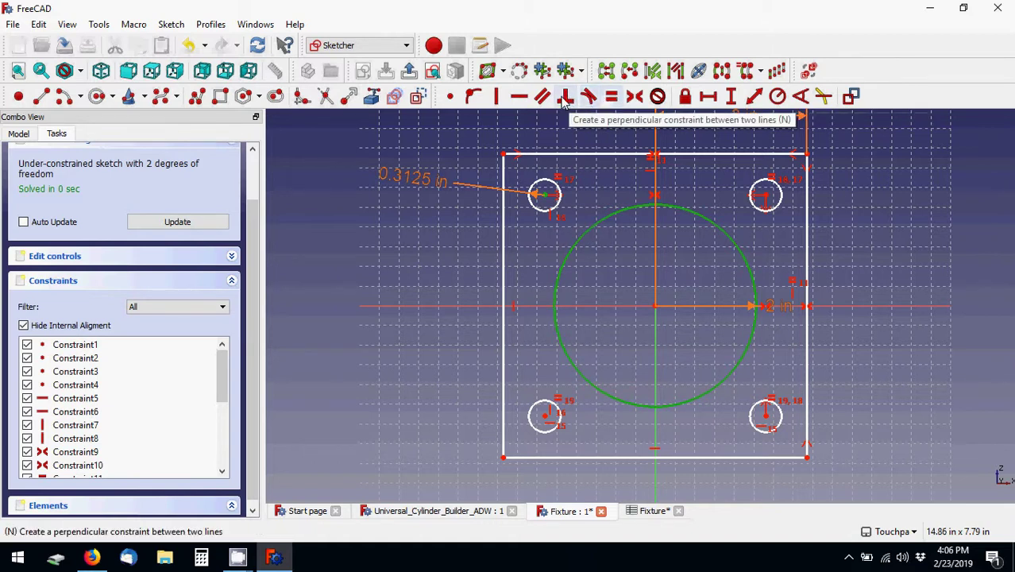
left_click(472, 96)
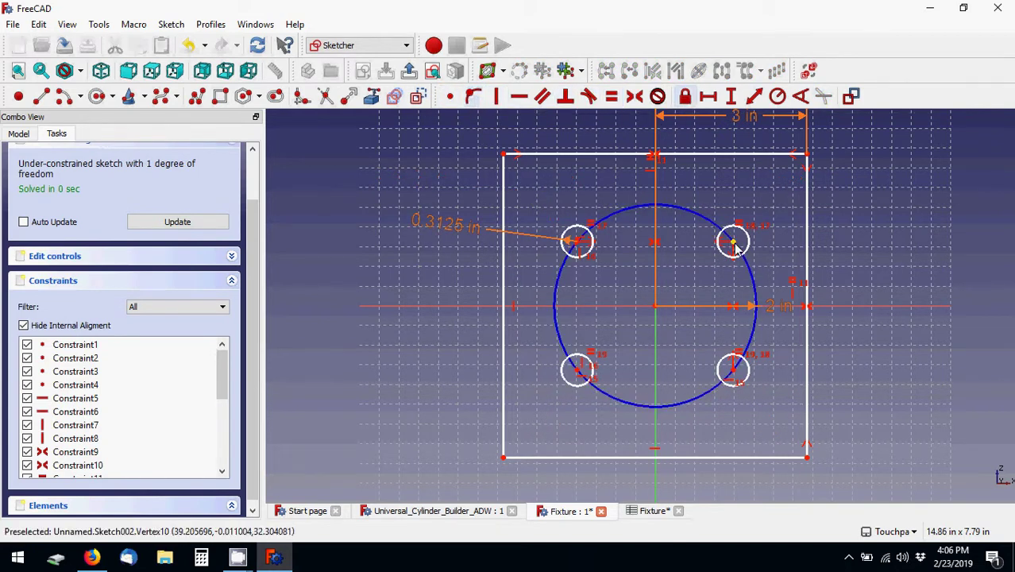
mouse_move(736, 248)
left_mouse_down()
mouse_move(761, 229)
mouse_move(762, 188)
left_mouse_up()
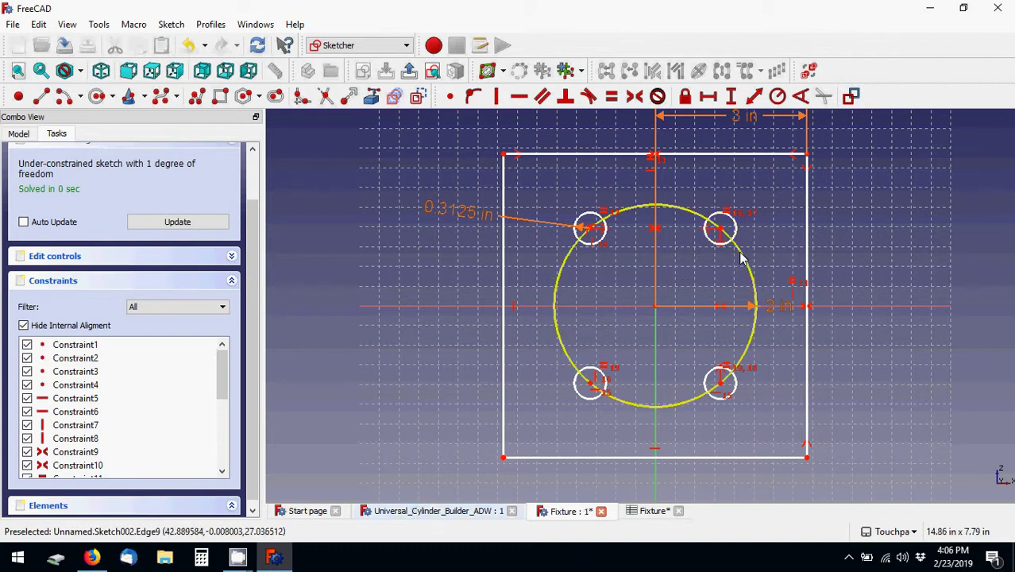
mouse_move(719, 230)
left_mouse_down()
mouse_move(732, 246)
mouse_move(736, 232)
mouse_move(728, 236)
left_mouse_up()
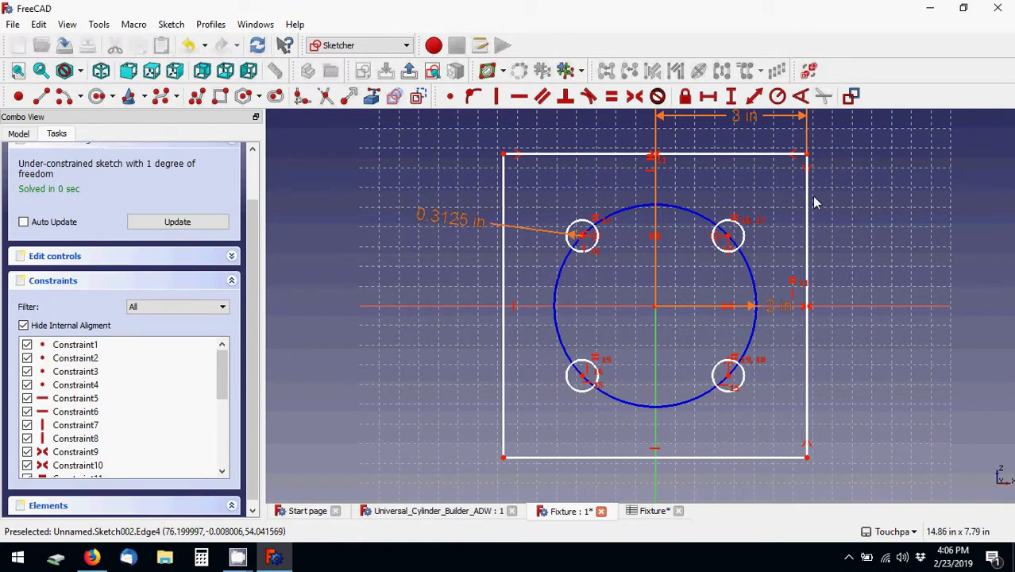
left_click(483, 512)
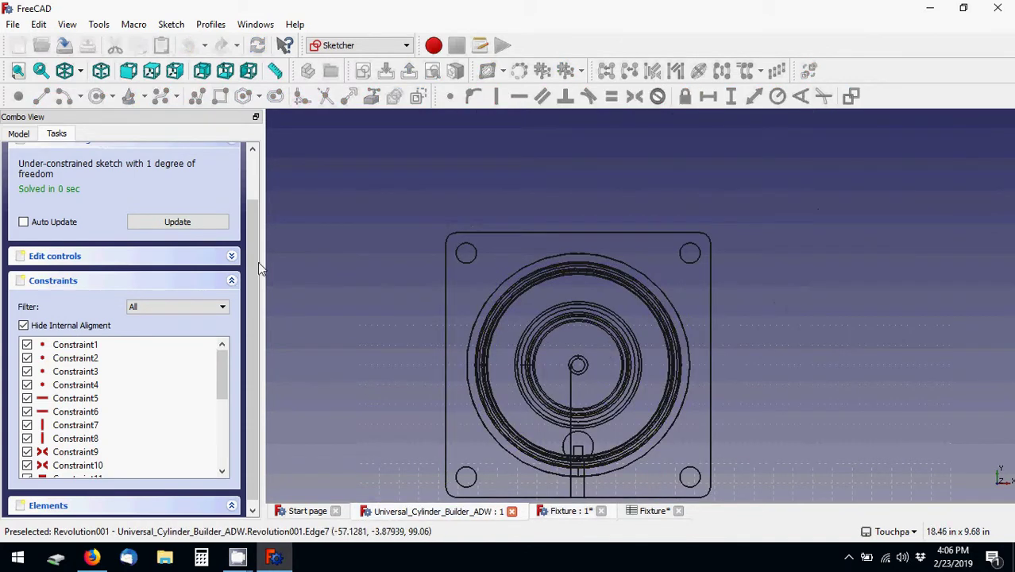
- Exit the plate sketch and open the Universal_Cylinder_Builder_ADW Spreadsheet of cap, bore and stroke sizes
left_click_drag(249, 296, 249, 242)
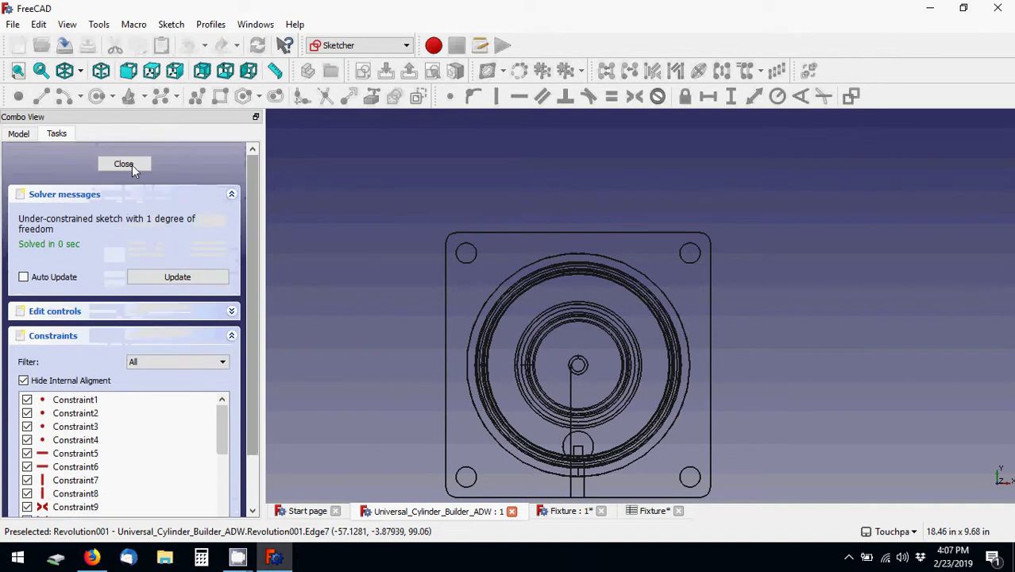
left_click(125, 163)
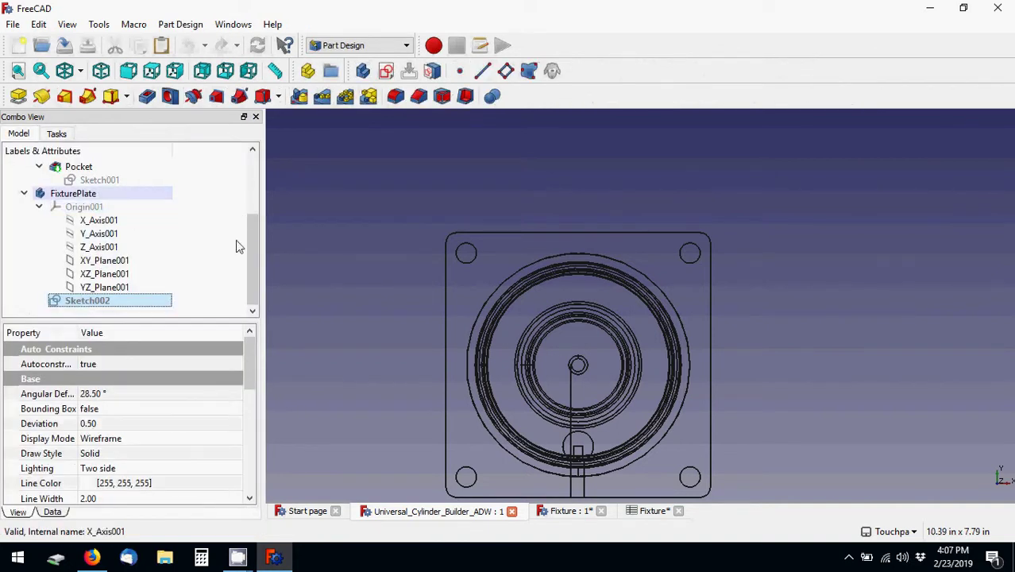
scroll(254, 243, "up", 3)
left_click(9, 180)
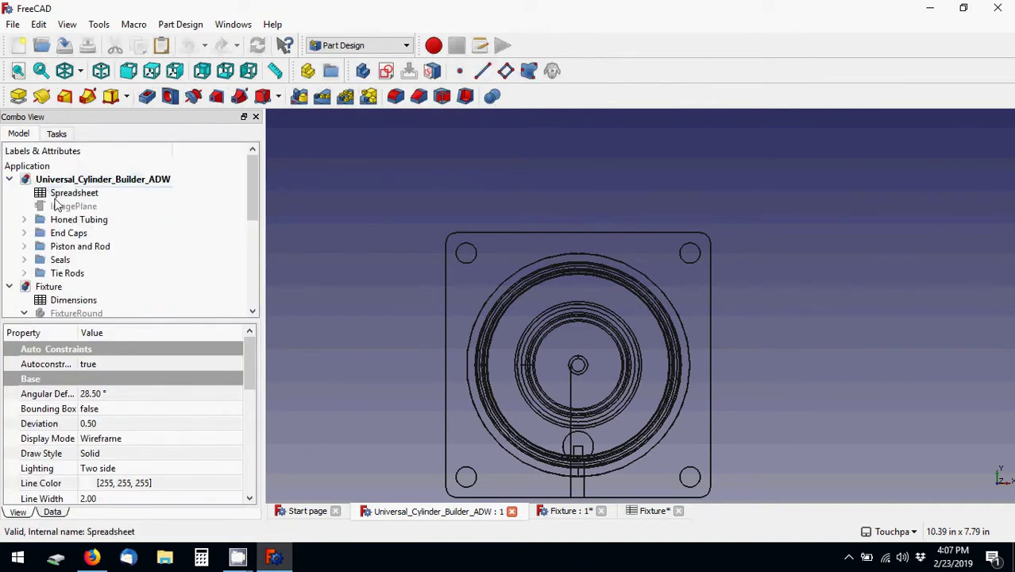
left_click(68, 197)
double_click(75, 193)
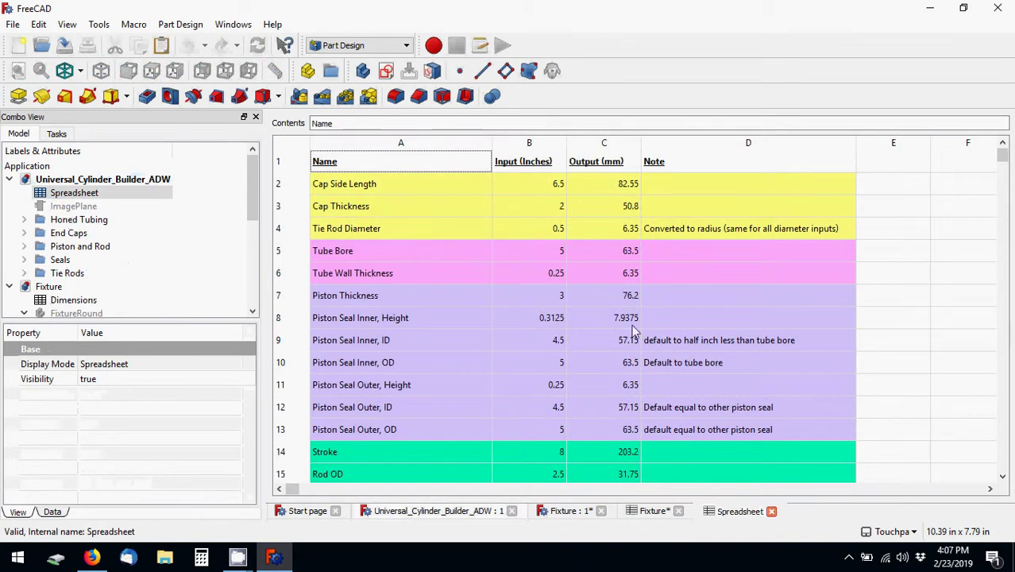
- Set the Fixture sheet's Tie Rod Diameter in B5 to 0.5 in, correcting a first entry of 0.6
left_click(540, 229)
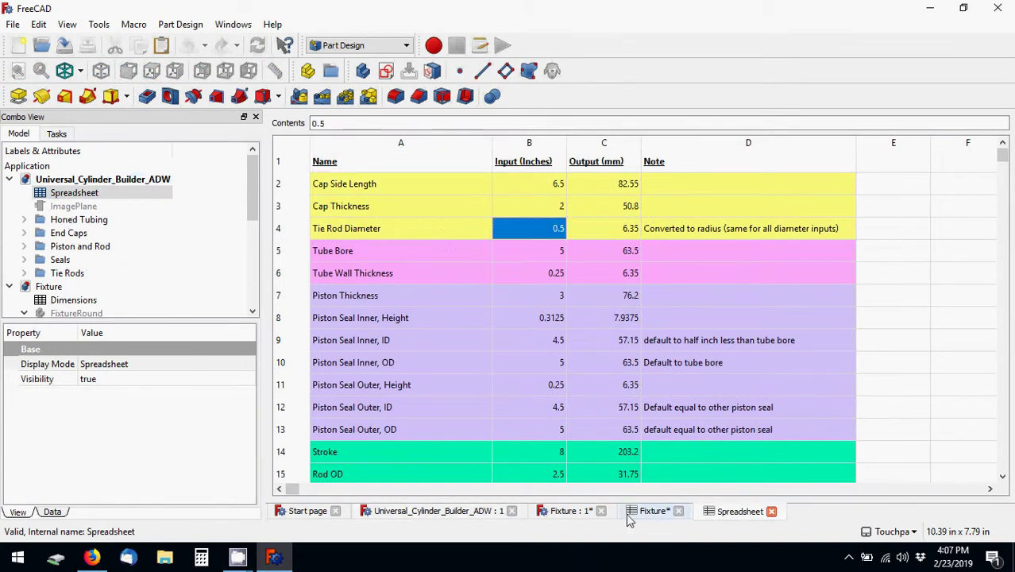
left_click(652, 512)
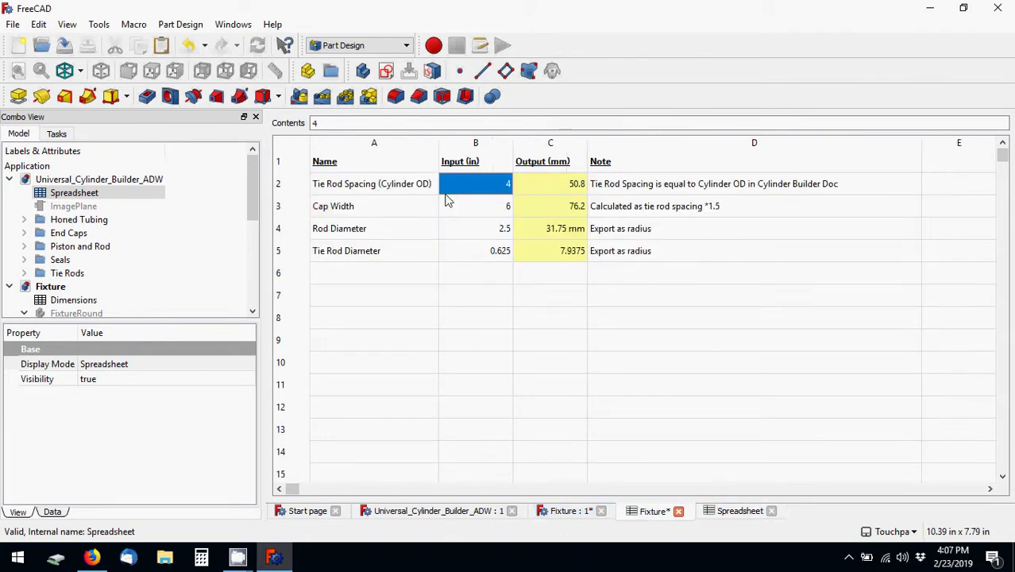
left_click(474, 251)
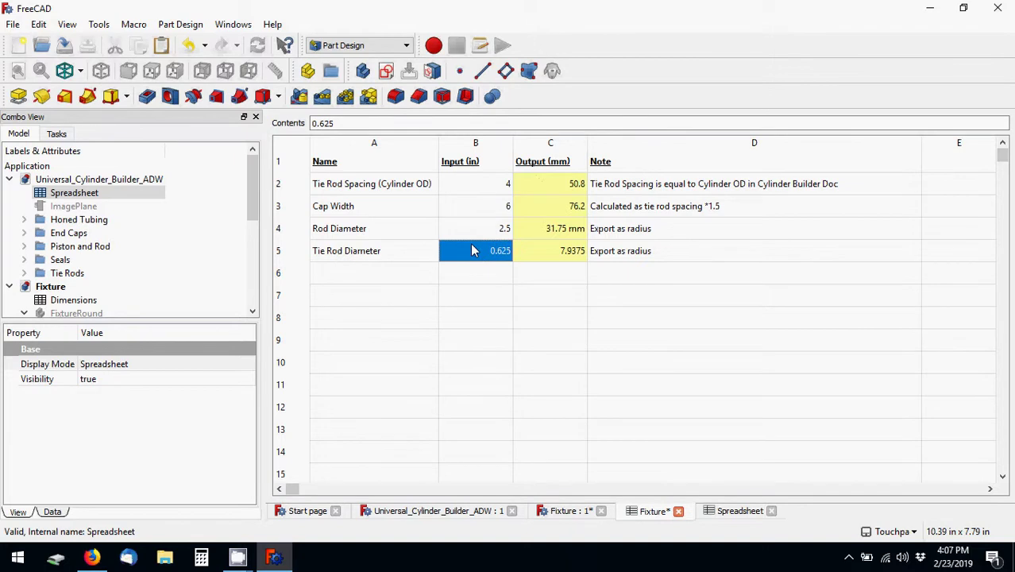
type("0.6")
key("Return")
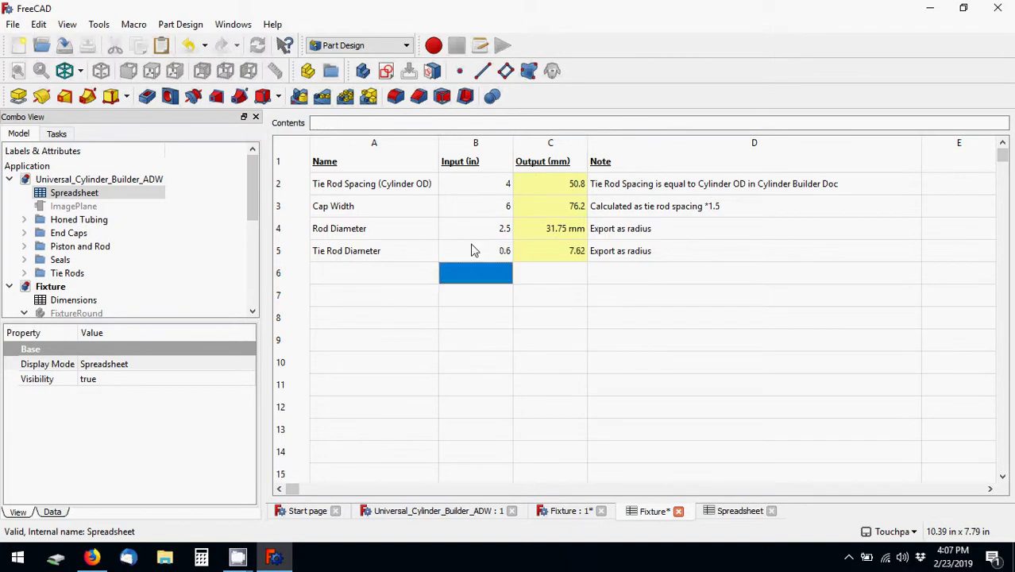
left_click(471, 249)
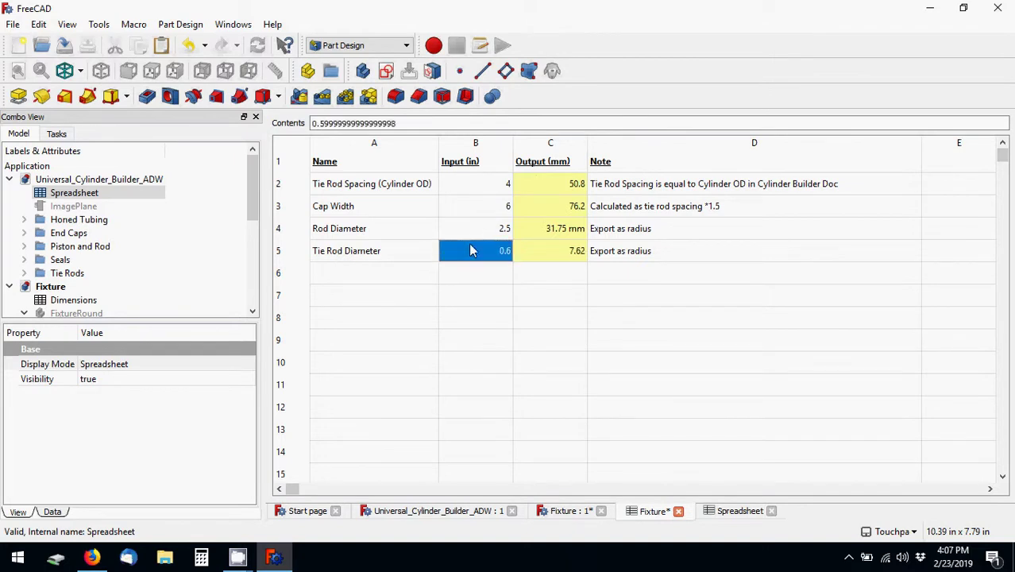
type("0.5")
key("Return")
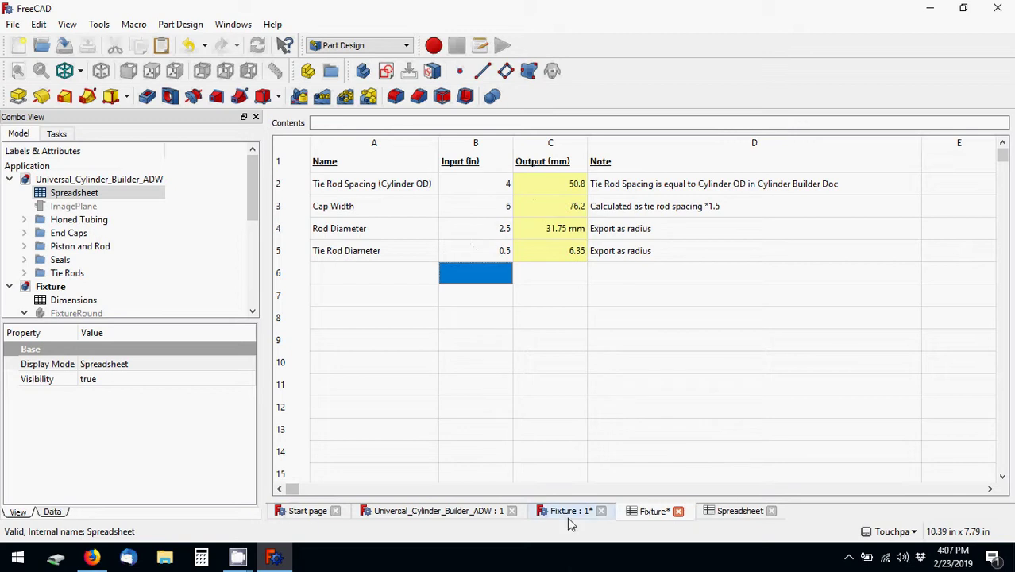
left_click(562, 511)
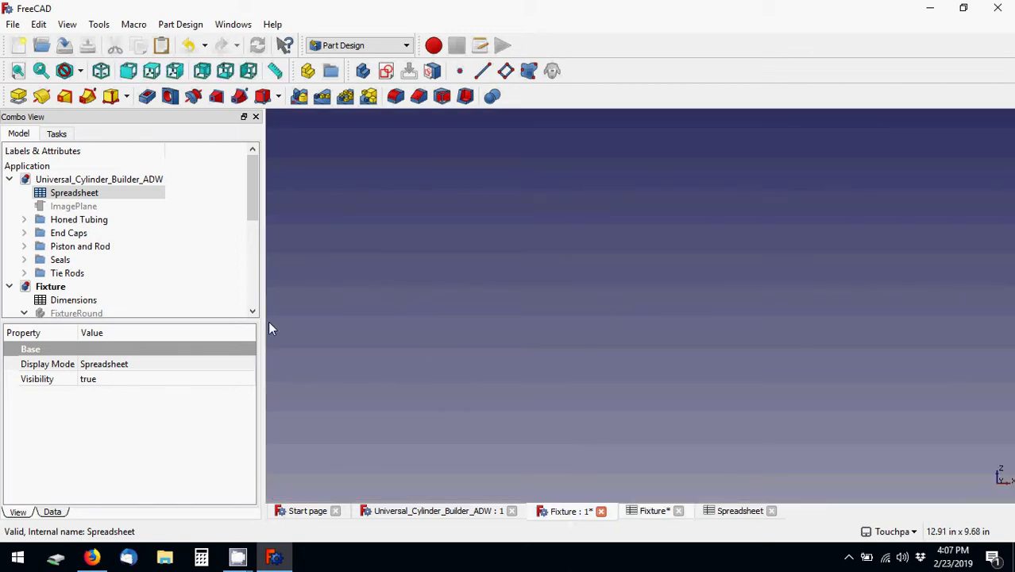
- Reset the 3D view to a standard orientation and expand the Fixture document tree
scroll(424, 245, "down", 5)
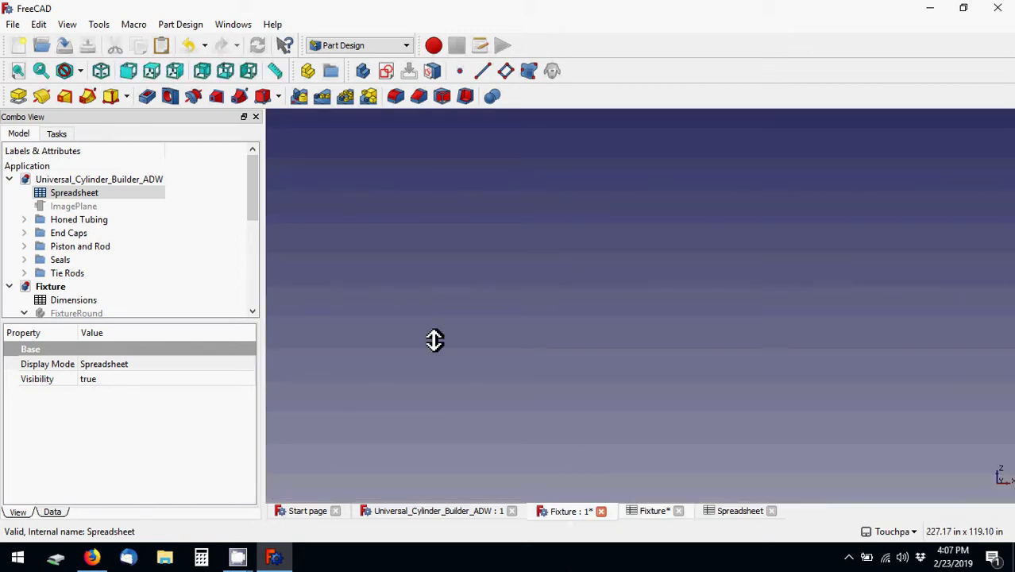
left_click(102, 71)
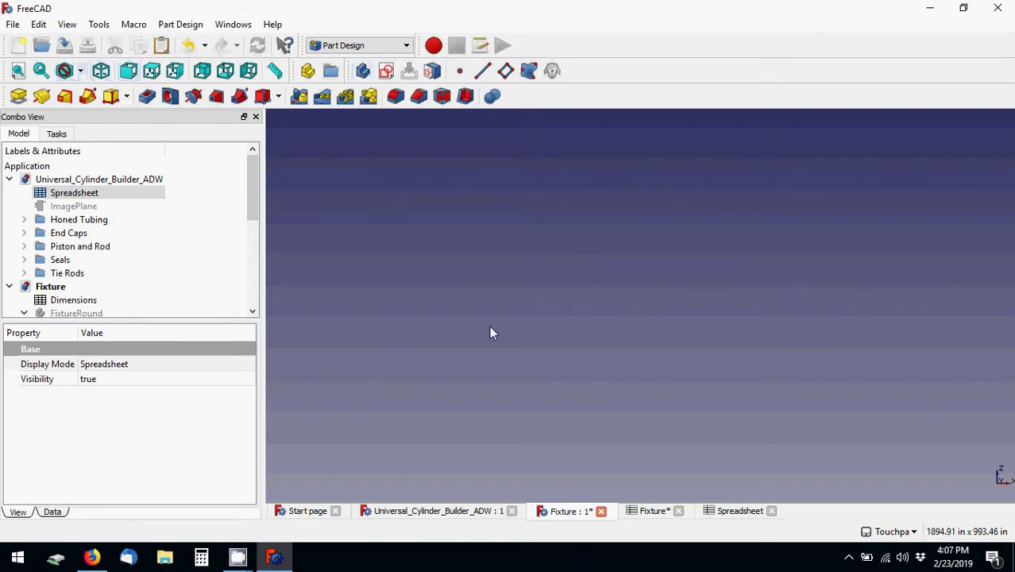
left_click(9, 286)
left_click(8, 287)
left_click(76, 311)
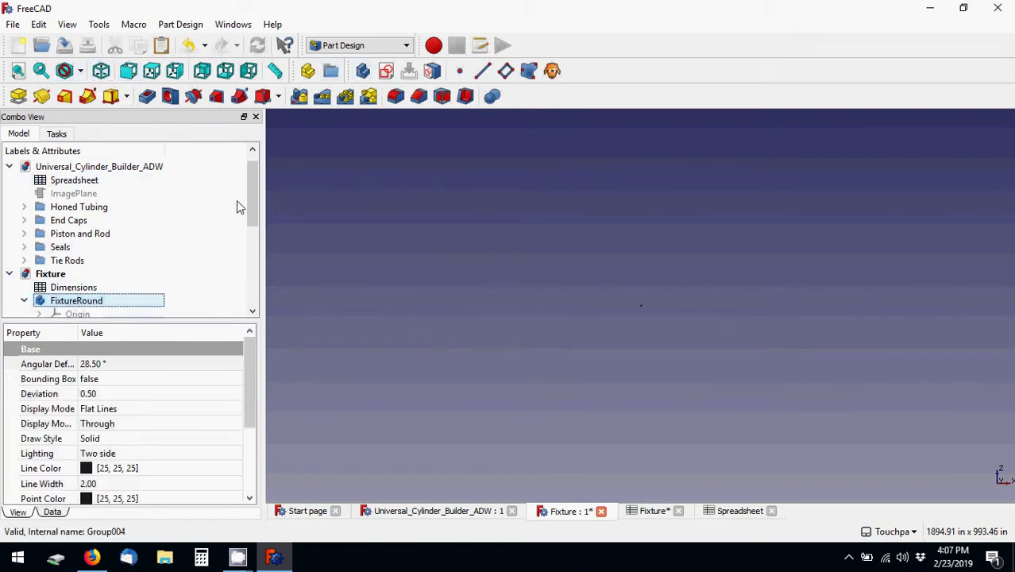
left_click(254, 262)
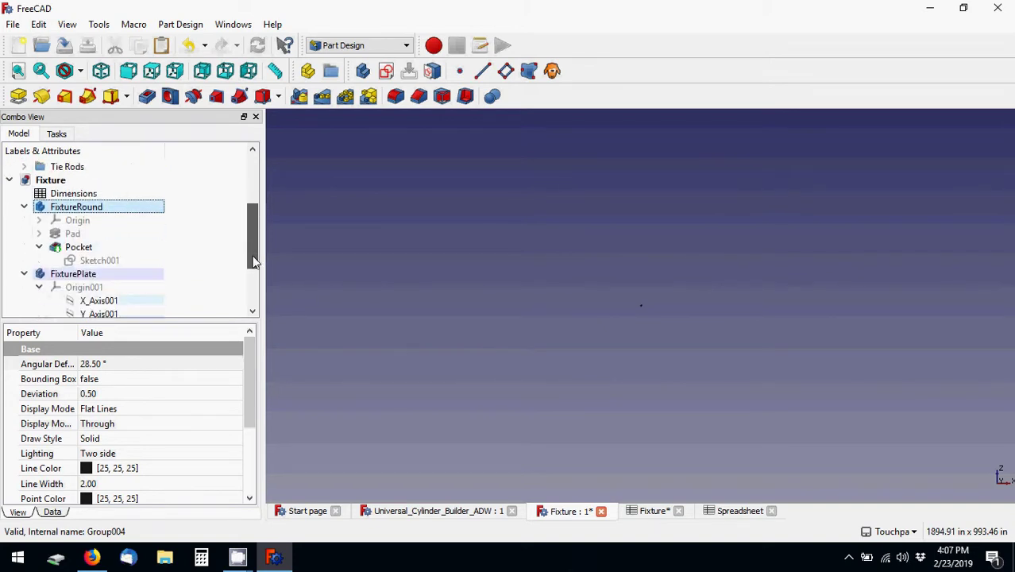
- Find Sketch002 under FixturePlate and open it for editing
left_click(147, 276)
left_click_drag(252, 241, 252, 276)
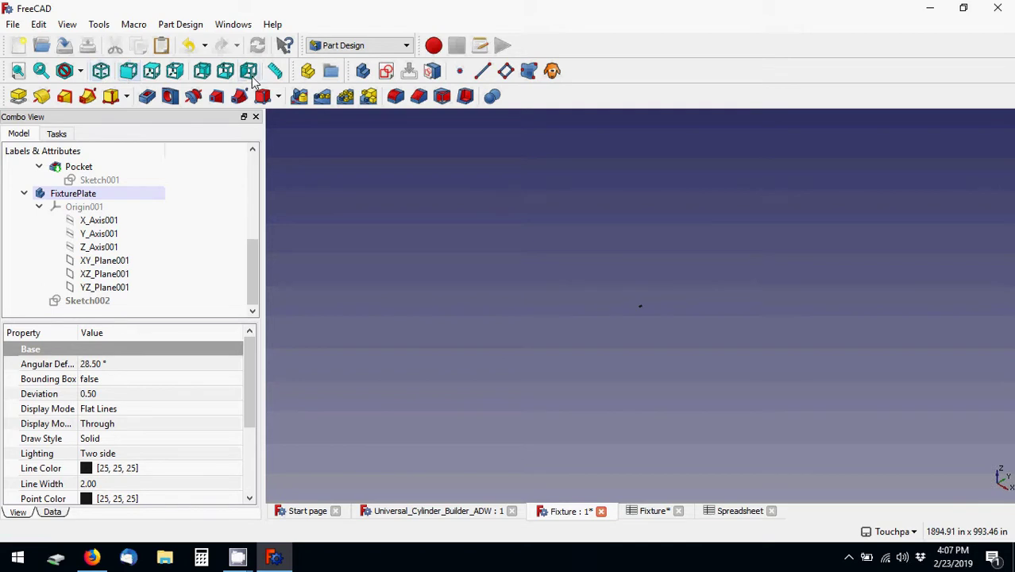
scroll(616, 431, "down", 5)
scroll(608, 429, "down", 5)
scroll(610, 421, "down", 1)
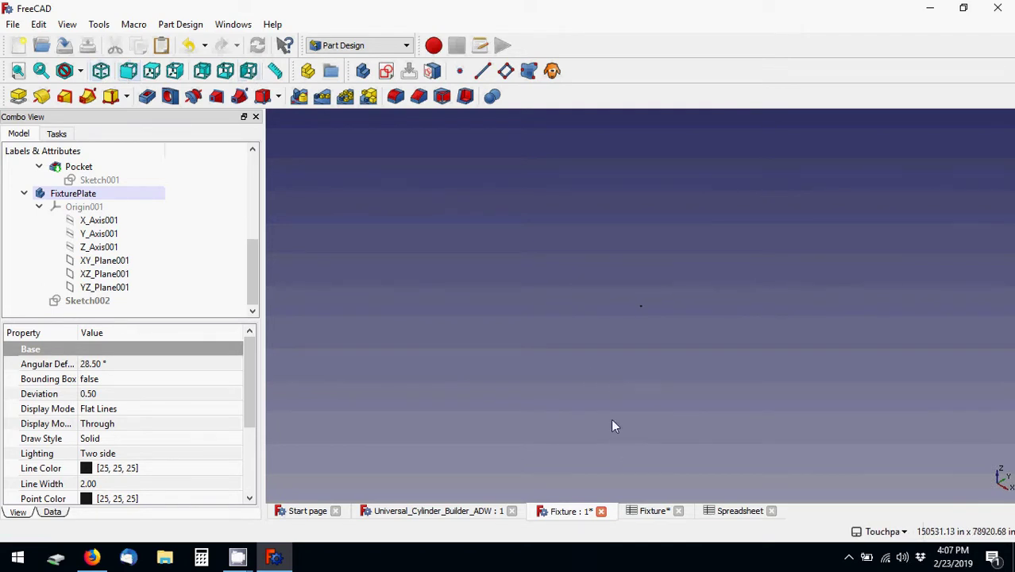
left_click(54, 301)
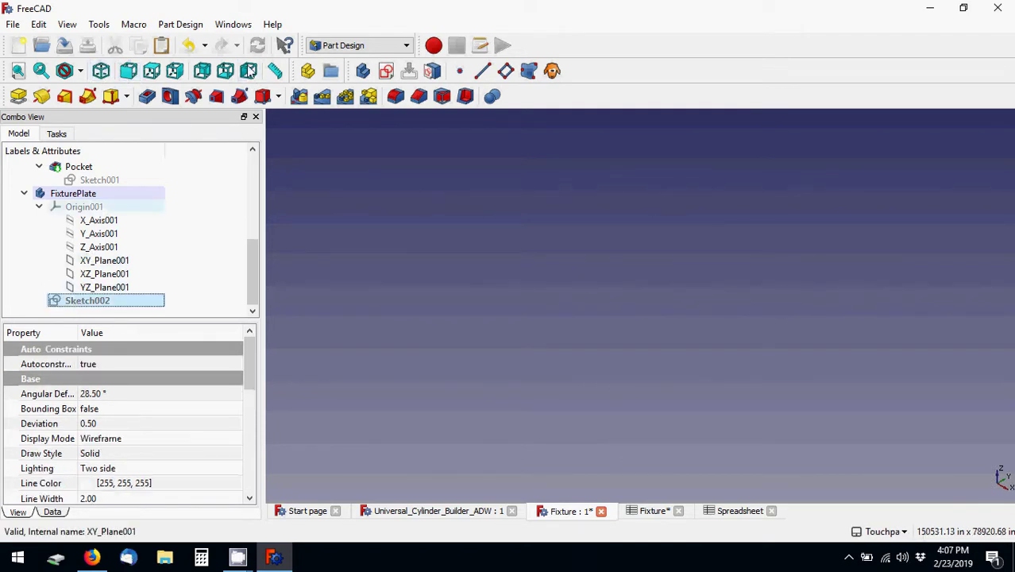
left_click(98, 73)
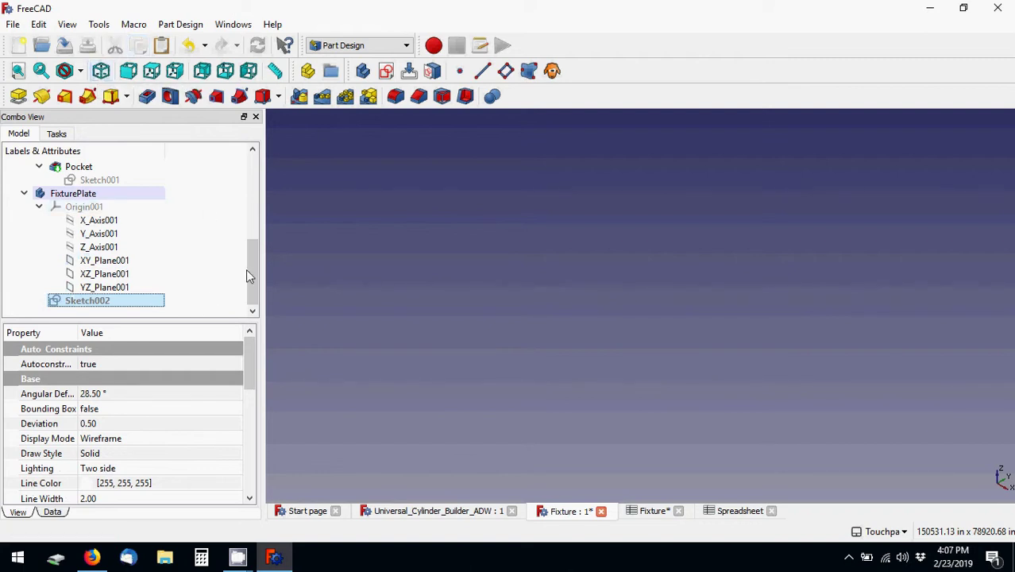
double_click(88, 300)
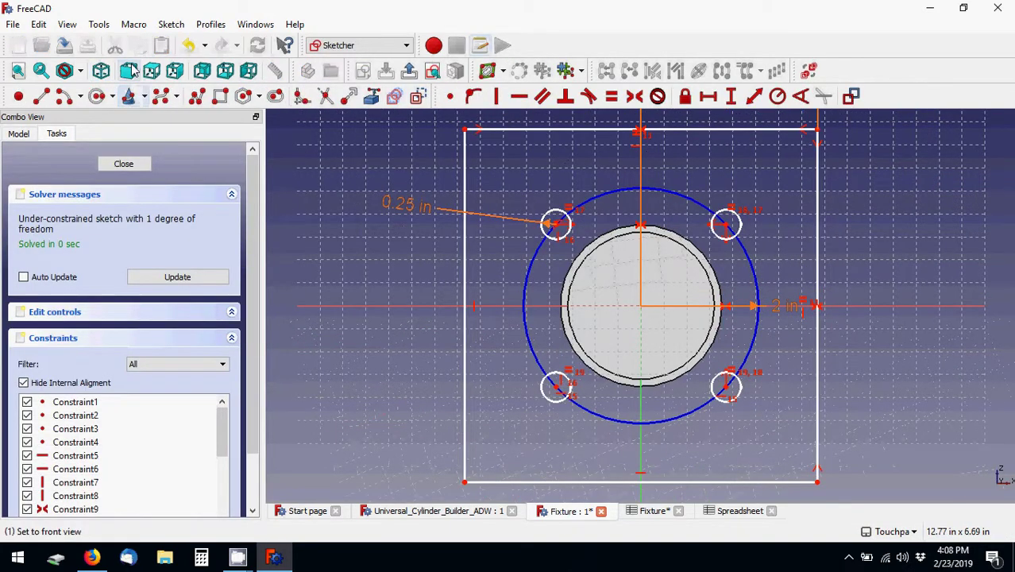
- View the sketch face-on and move the 2 in and 0.25 in labels clear of the circles
left_click(204, 71)
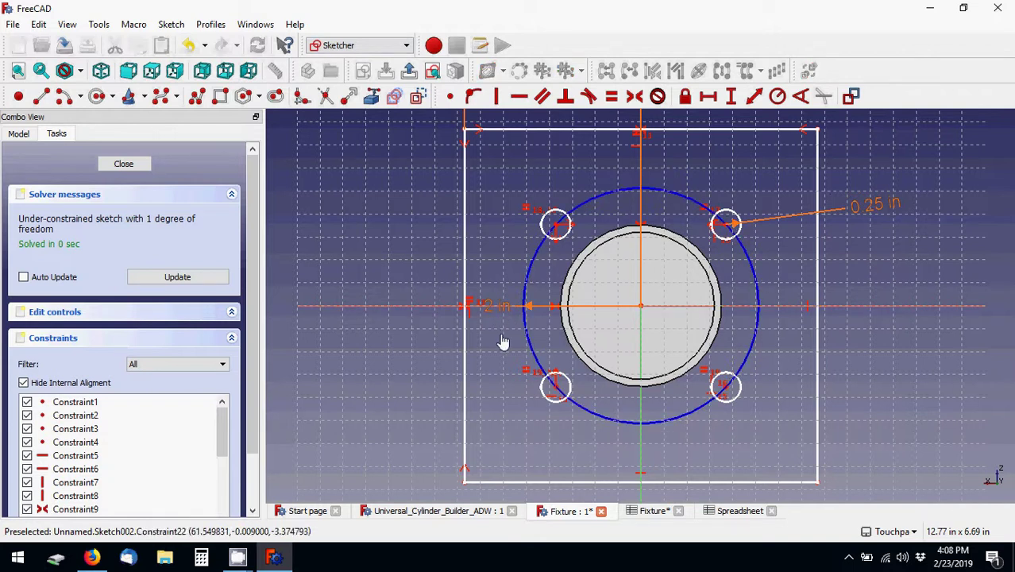
mouse_move(497, 305)
left_mouse_down()
mouse_move(870, 302)
mouse_move(905, 254)
left_mouse_up()
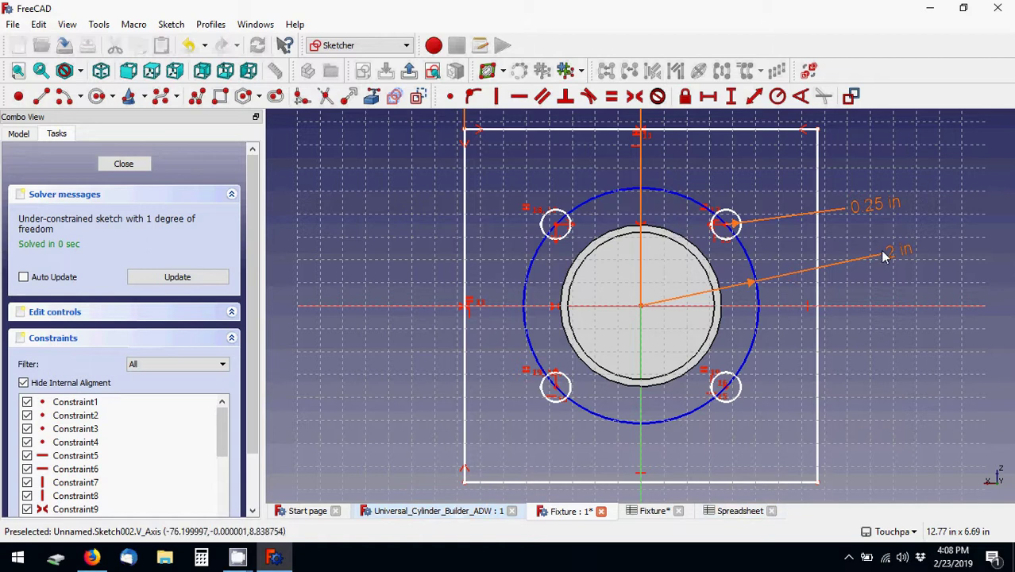
left_click_drag(881, 255, 877, 287)
left_click_drag(874, 205, 869, 188)
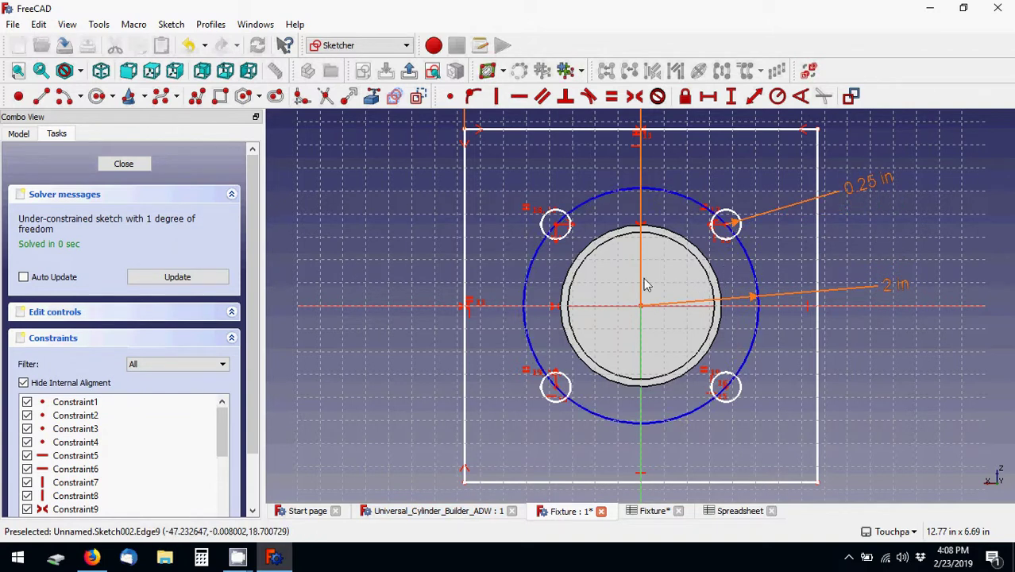
- Close the plate sketch and open Sketch010 under End Caps > Cap
left_click(125, 164)
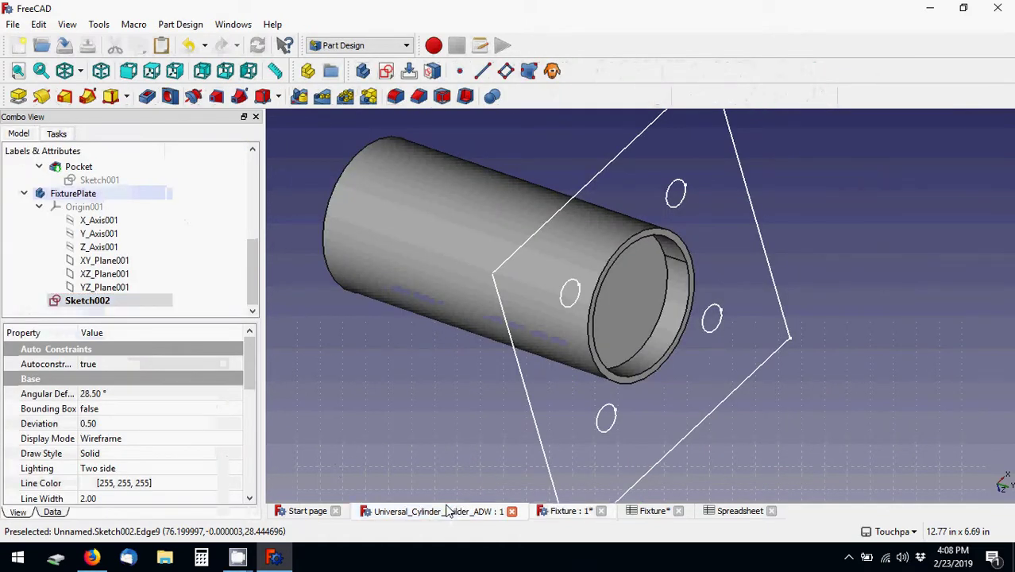
key("1")
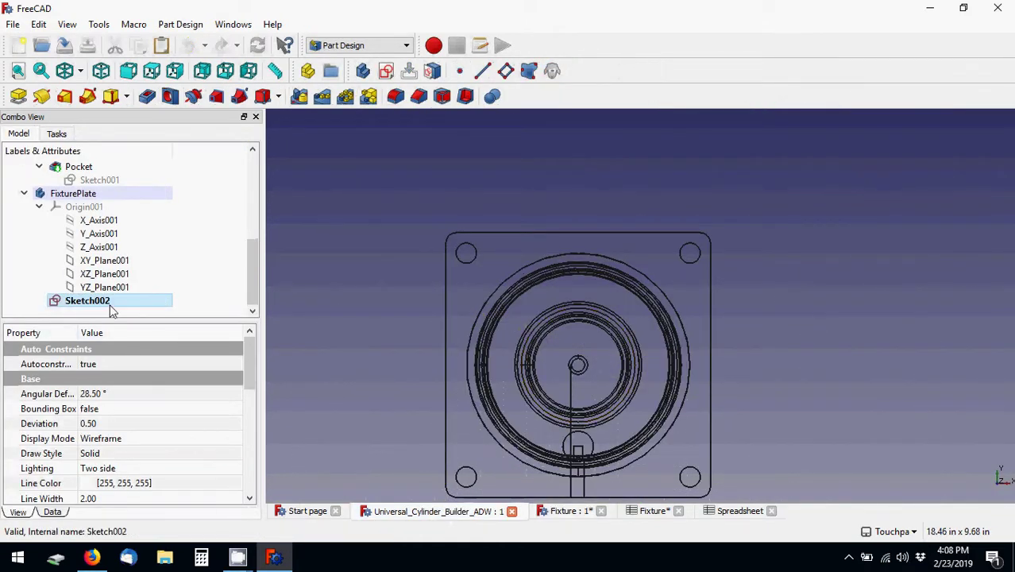
left_click_drag(255, 263, 255, 184)
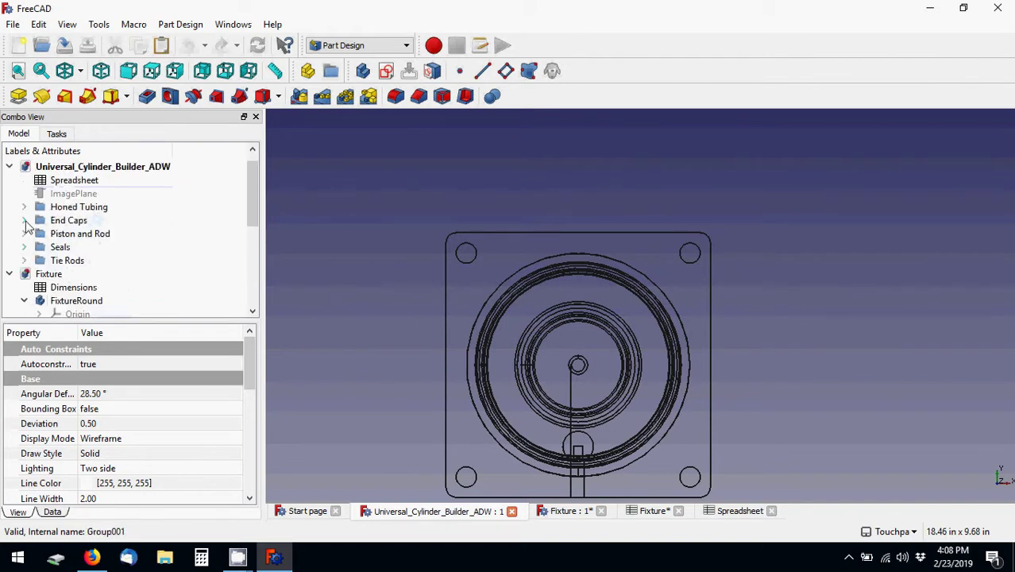
left_click(24, 221)
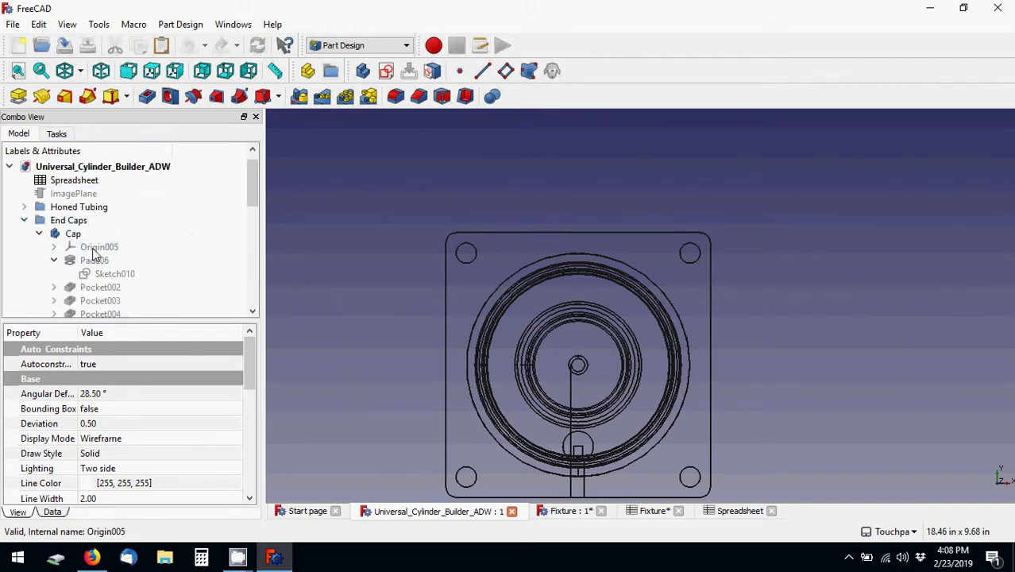
double_click(99, 273)
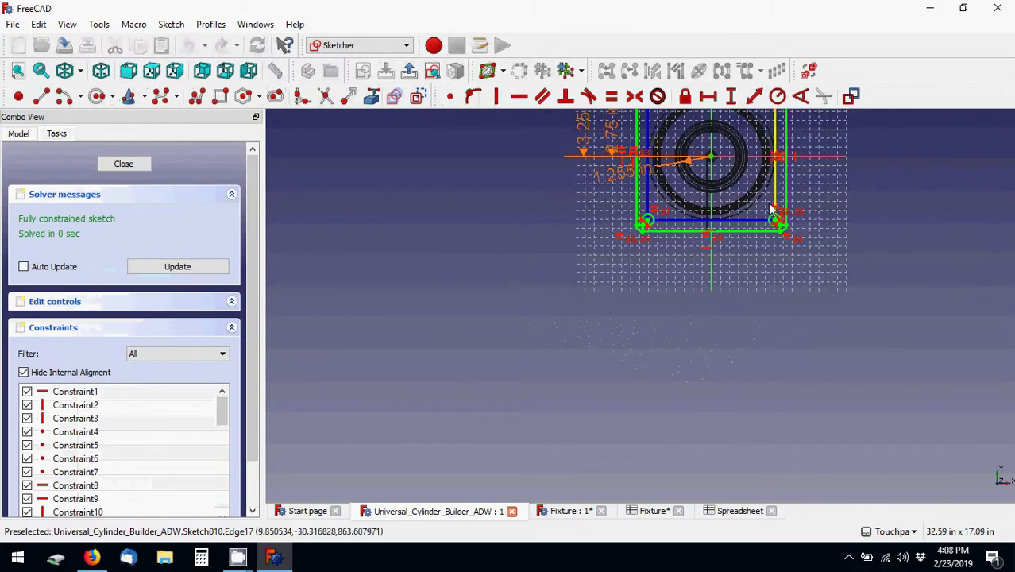
- Inspect the 2.75 in tie-rod dimension's CylOutRad expression and close it unchanged
scroll(813, 238, "up", 3)
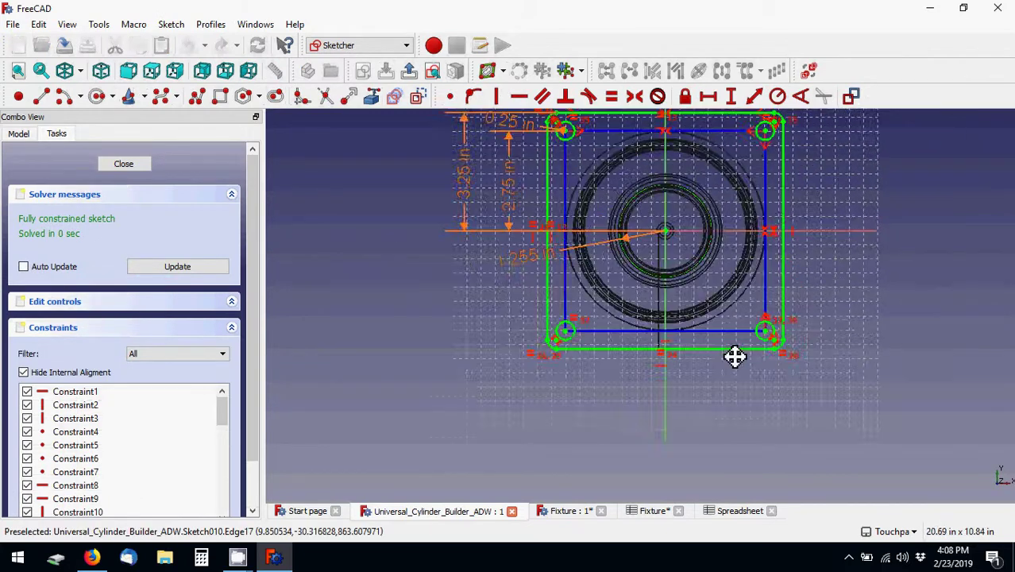
scroll(737, 334, "up", 3)
scroll(739, 314, "down", 2)
scroll(747, 399, "down", 2)
scroll(739, 226, "down", 2)
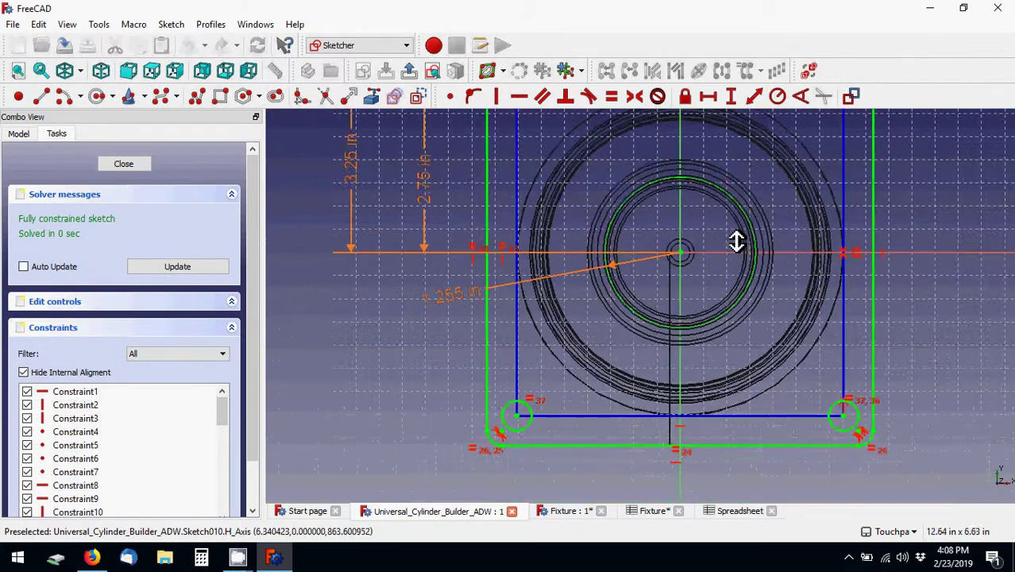
scroll(736, 240, "down", 2)
scroll(713, 243, "up", 2)
scroll(717, 223, "up", 1)
scroll(716, 233, "down", 2)
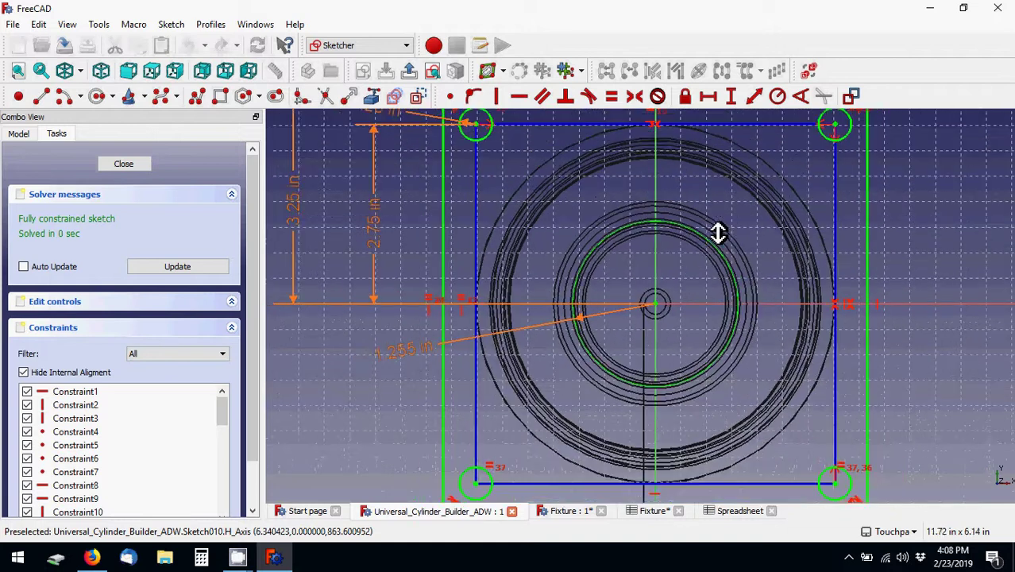
scroll(718, 235, "down", 1)
scroll(717, 235, "up", 1)
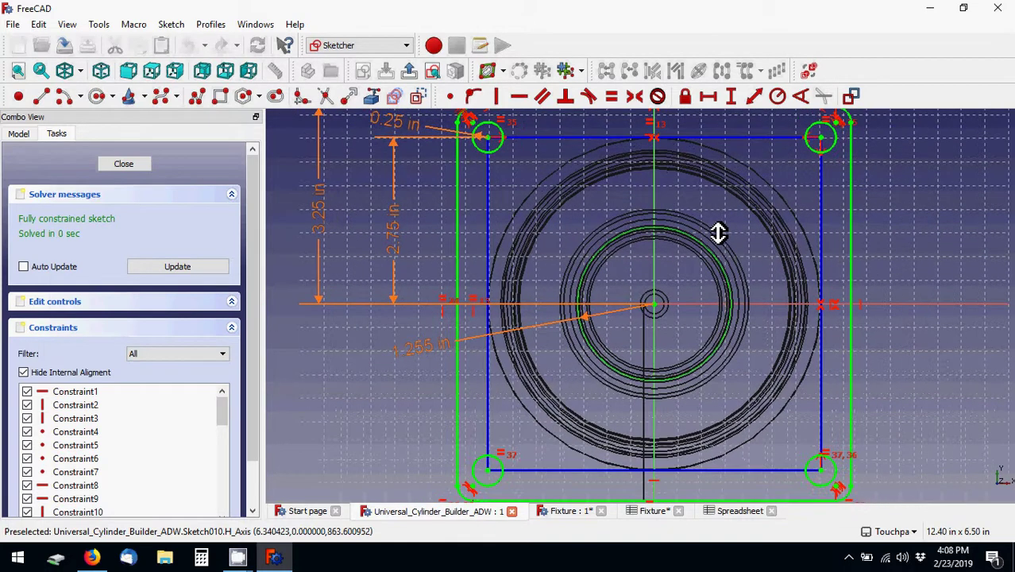
scroll(718, 235, "down", 1)
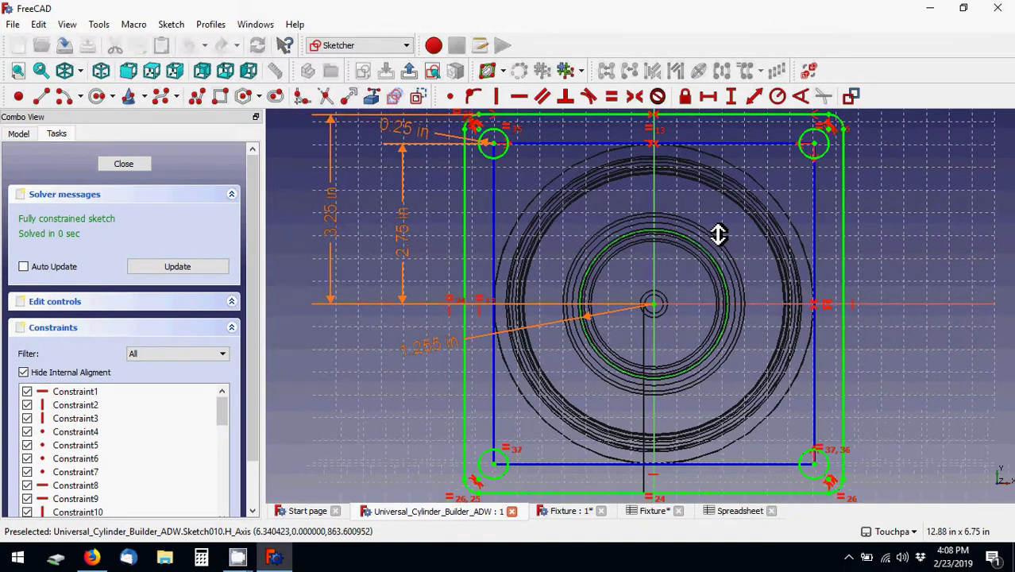
double_click(404, 227)
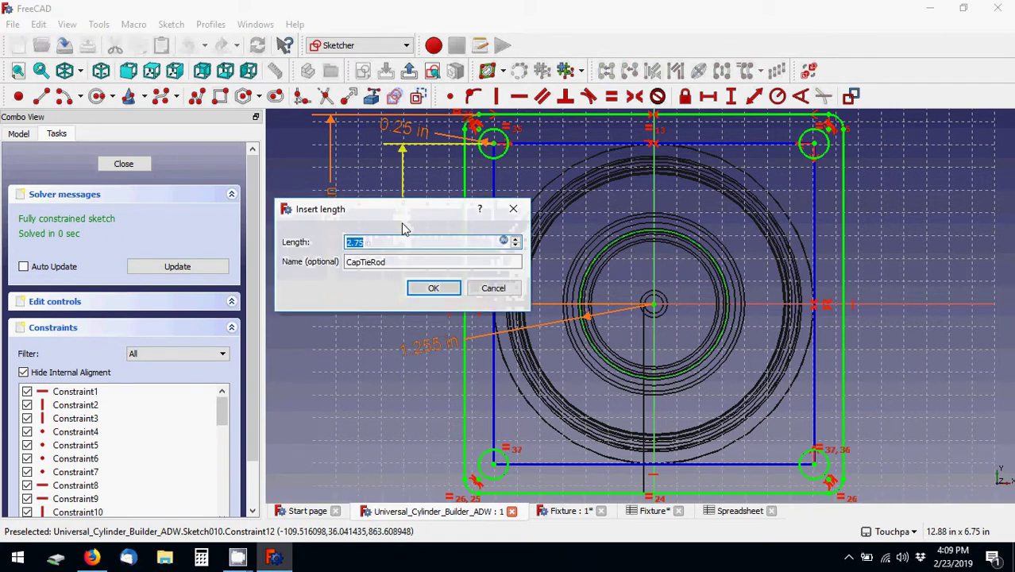
left_click(503, 242)
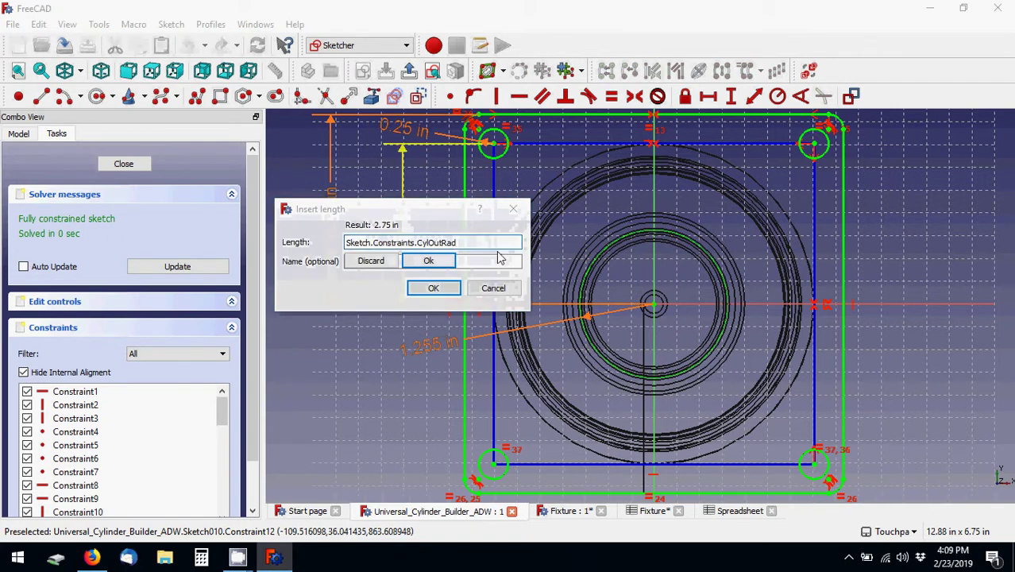
left_click(513, 210)
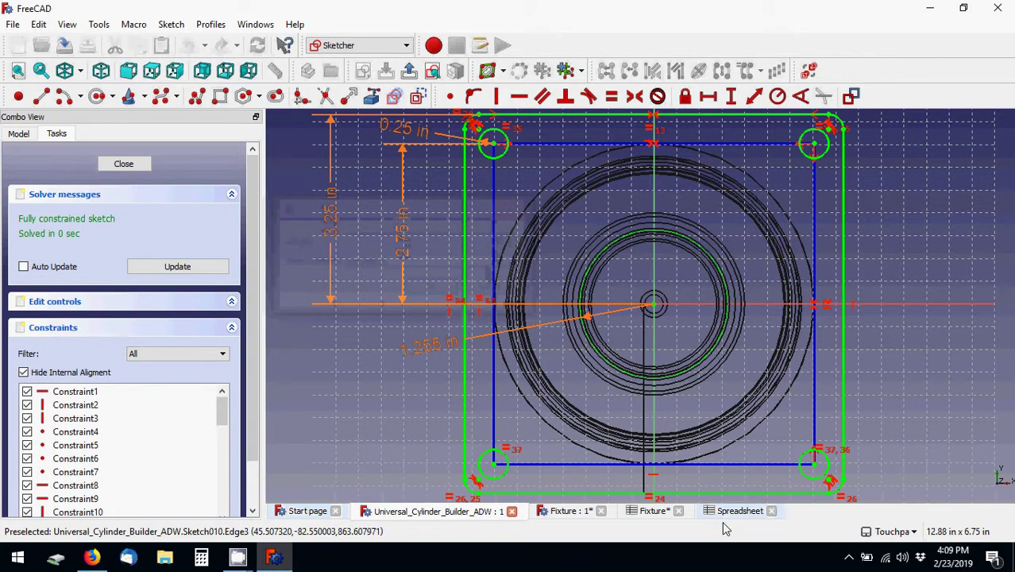
left_click(568, 512)
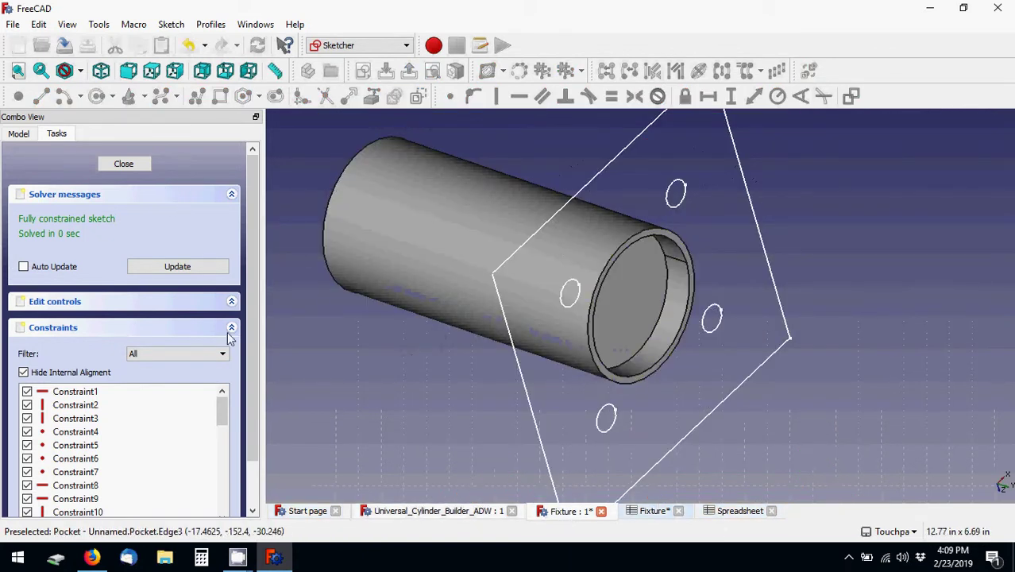
- Glance at the Spreadsheet and Fixture tables, then close the cap sketch and collapse End Caps
left_click_drag(252, 277, 249, 320)
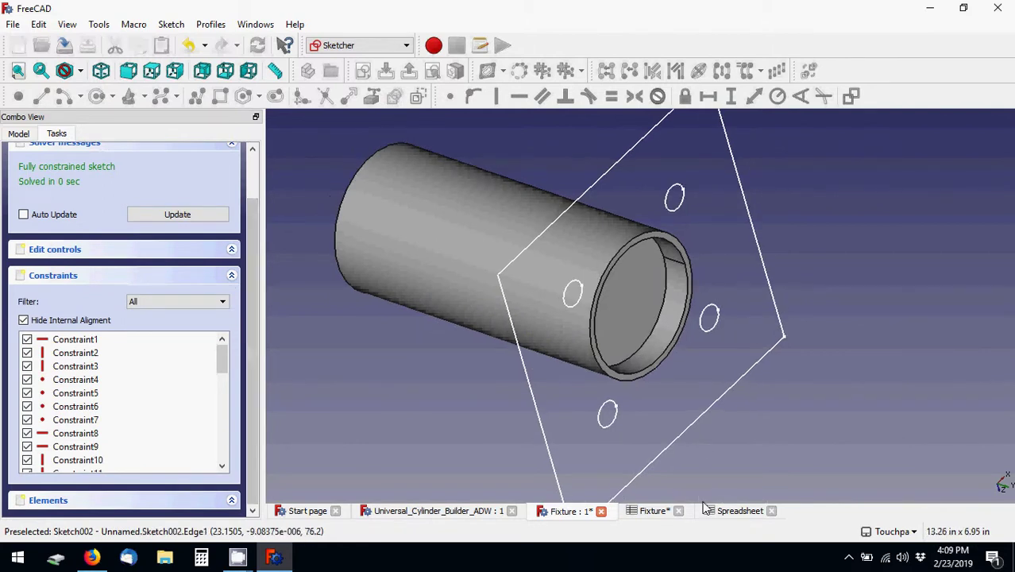
left_click(726, 512)
left_click(660, 511)
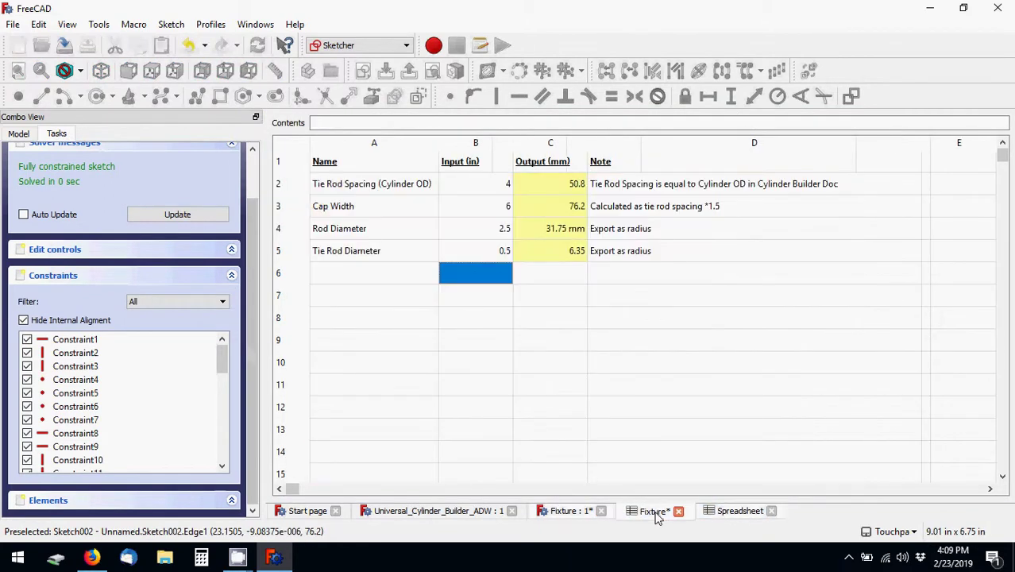
left_click(574, 510)
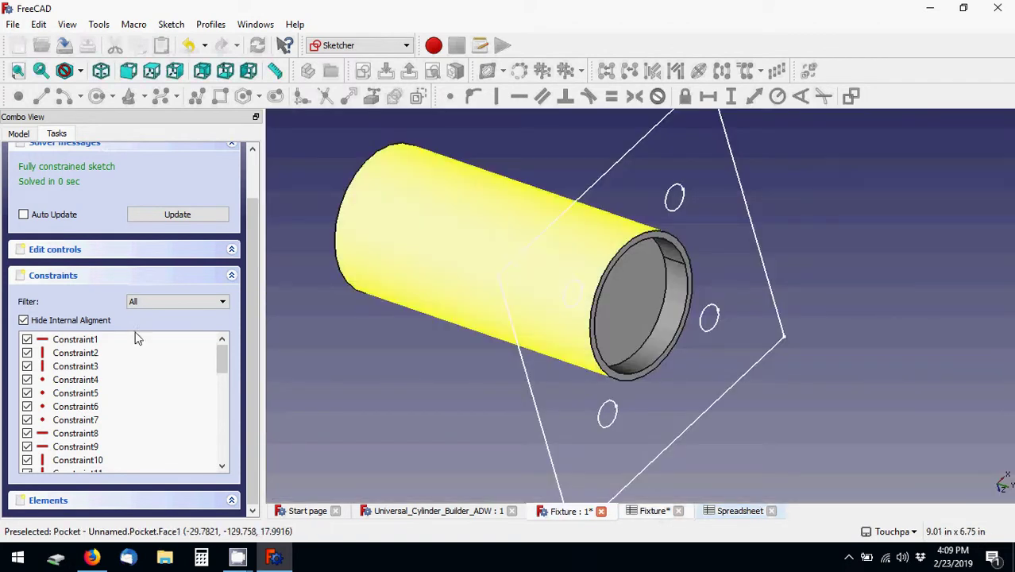
scroll(239, 174, "up", 3)
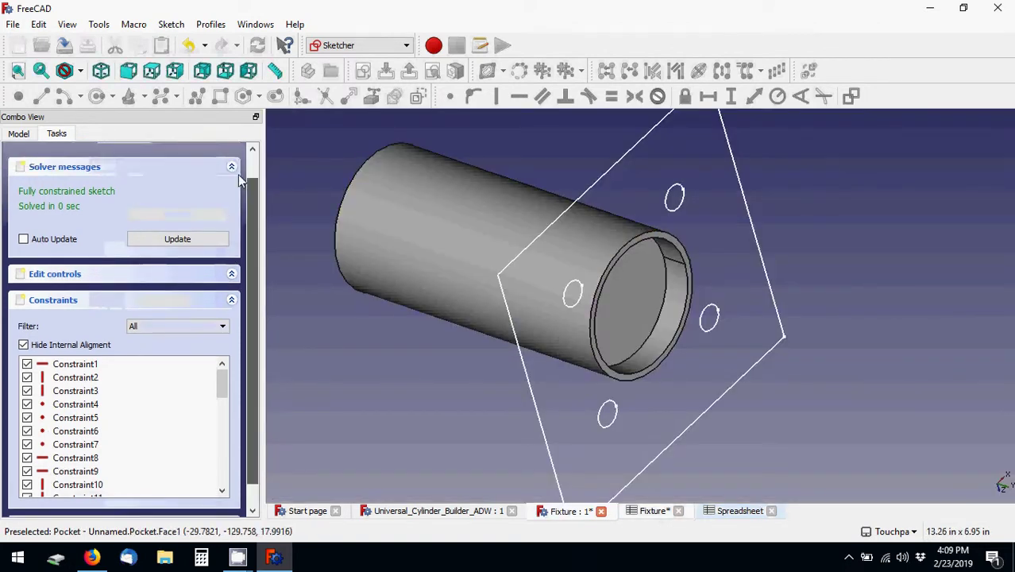
left_click(130, 164)
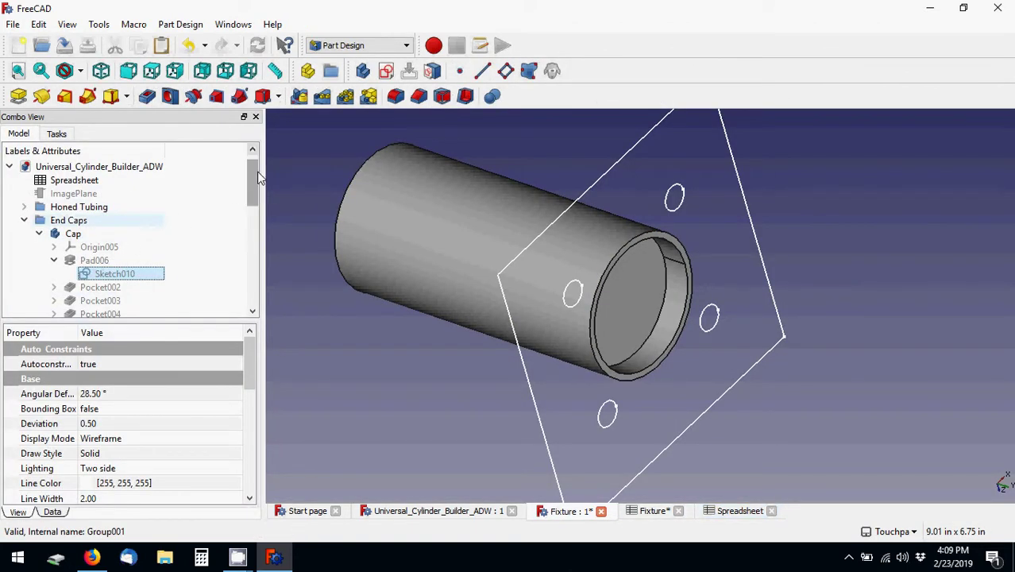
left_click(22, 220)
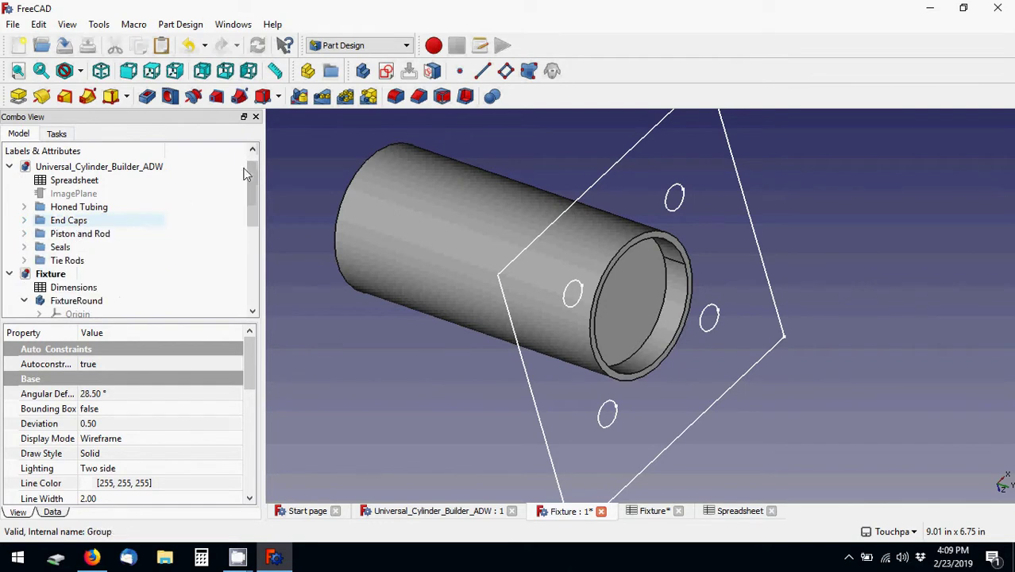
- Reopen Sketch002, delete its 2 in construction circle and view the sketch from the rear
left_click_drag(250, 174, 250, 270)
double_click(226, 296)
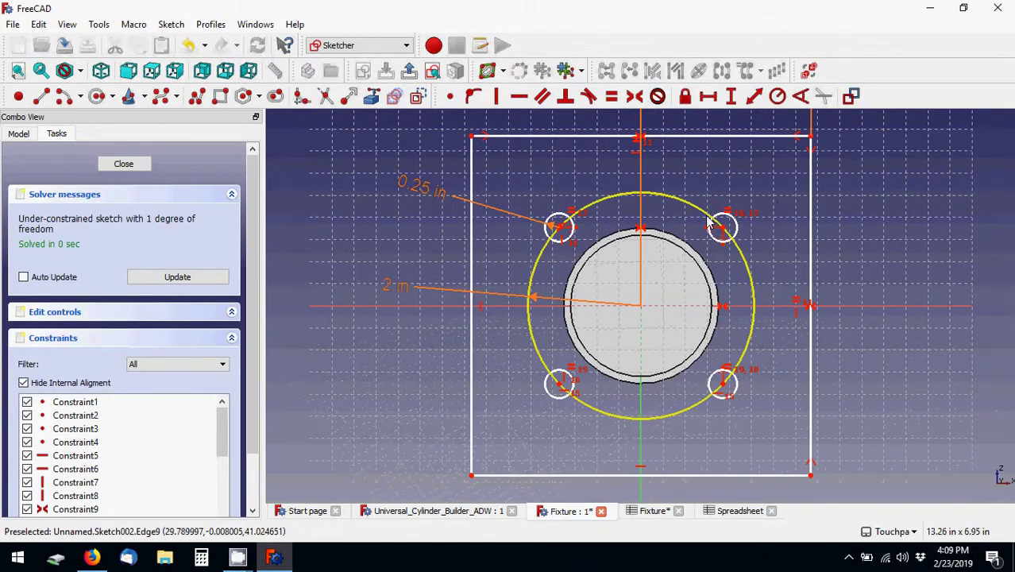
left_click(709, 223)
key("Delete")
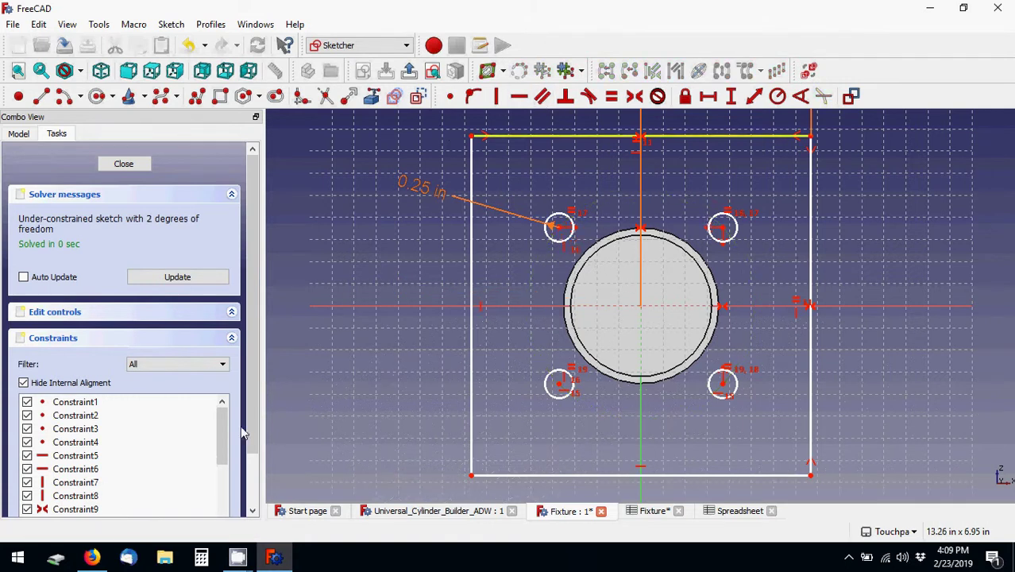
left_click(202, 71)
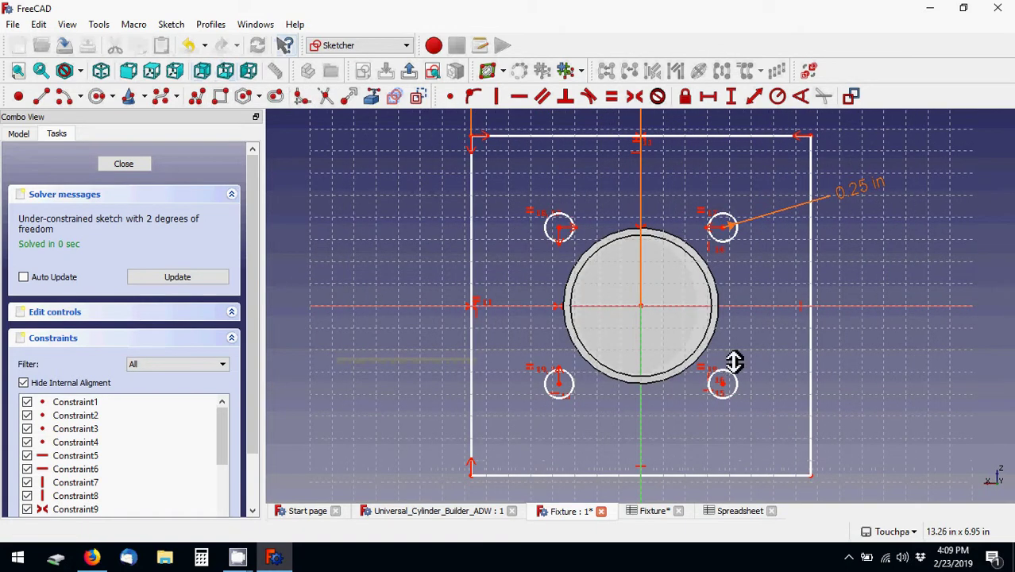
- Drag the four tie-rod holes outward past the plate edge
scroll(735, 361, "up", 1)
scroll(720, 344, "down", 1)
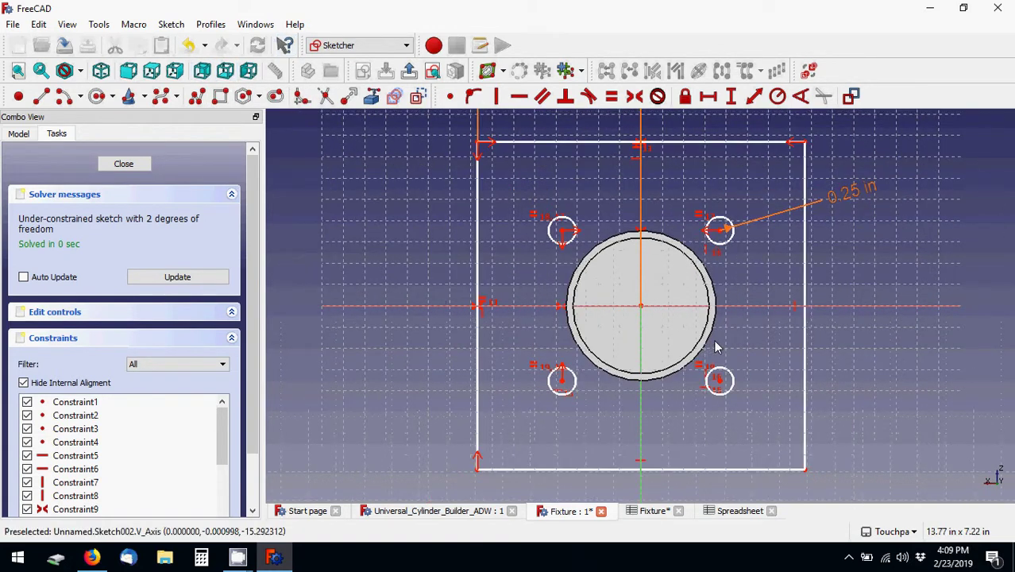
left_click_drag(564, 212, 392, 156)
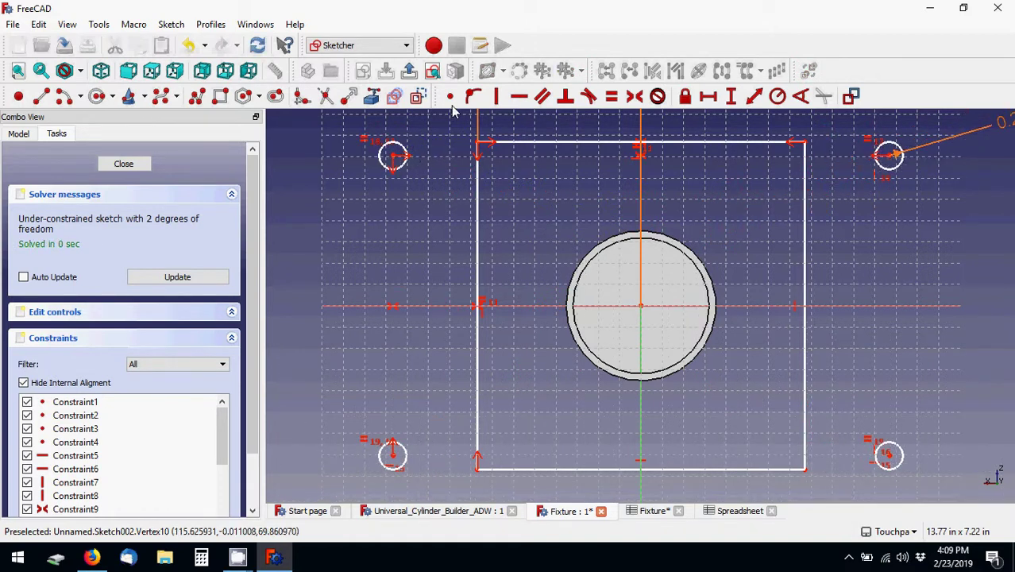
- Draw a rectangle enclosing the central bore in Sketch002
left_click(220, 96)
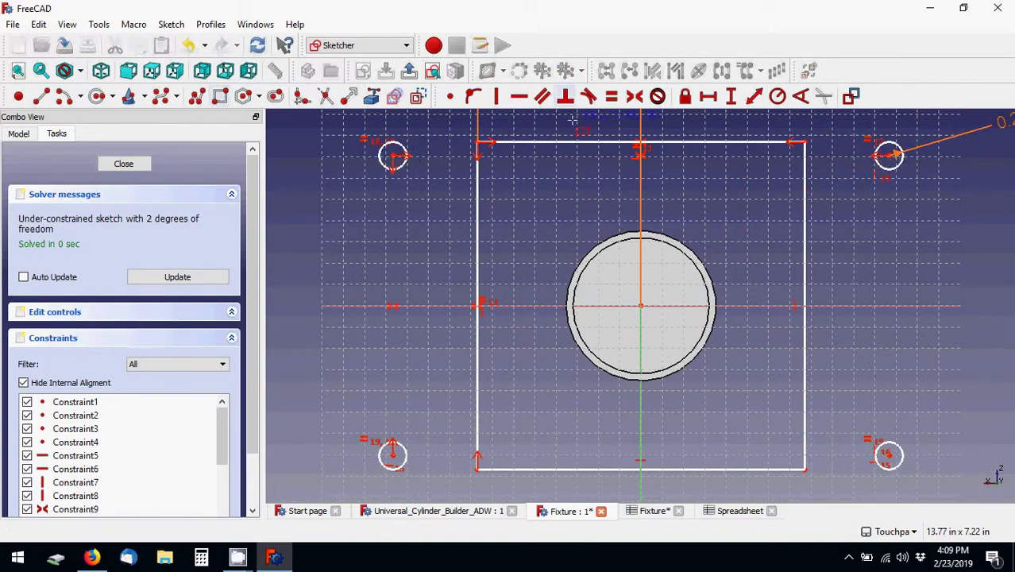
left_click(539, 183)
left_click(765, 416)
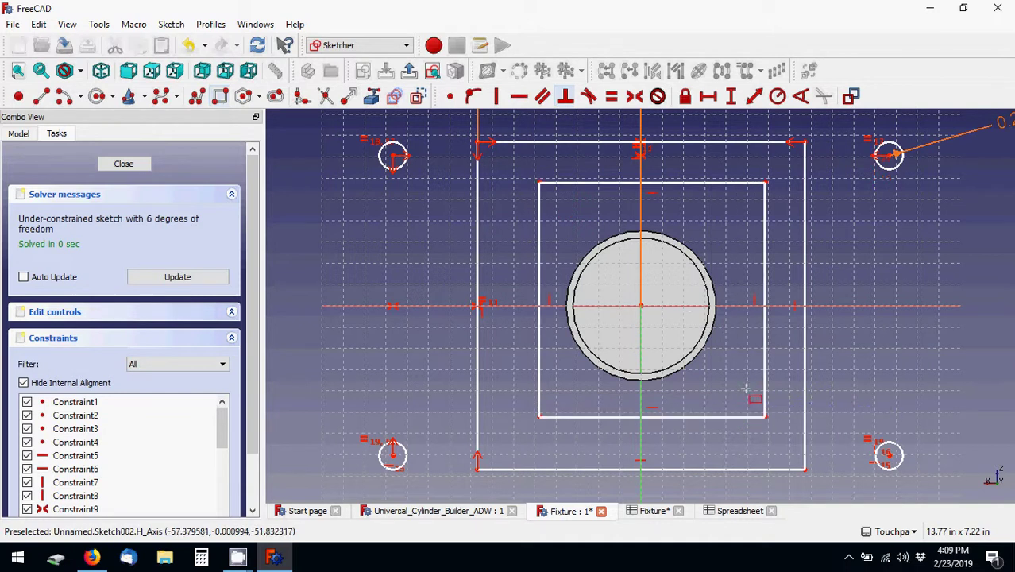
right_click(591, 256)
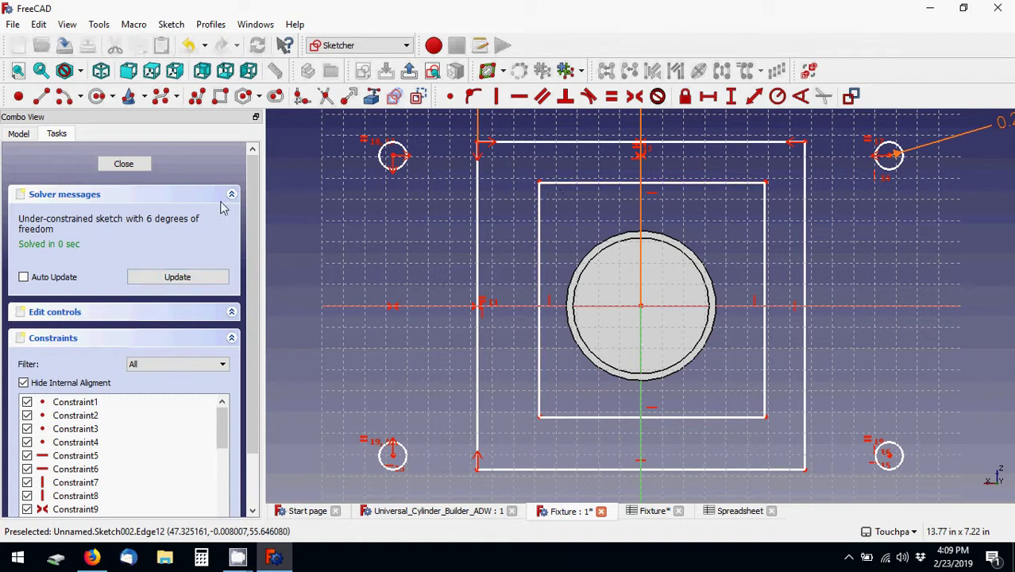
left_click(143, 170)
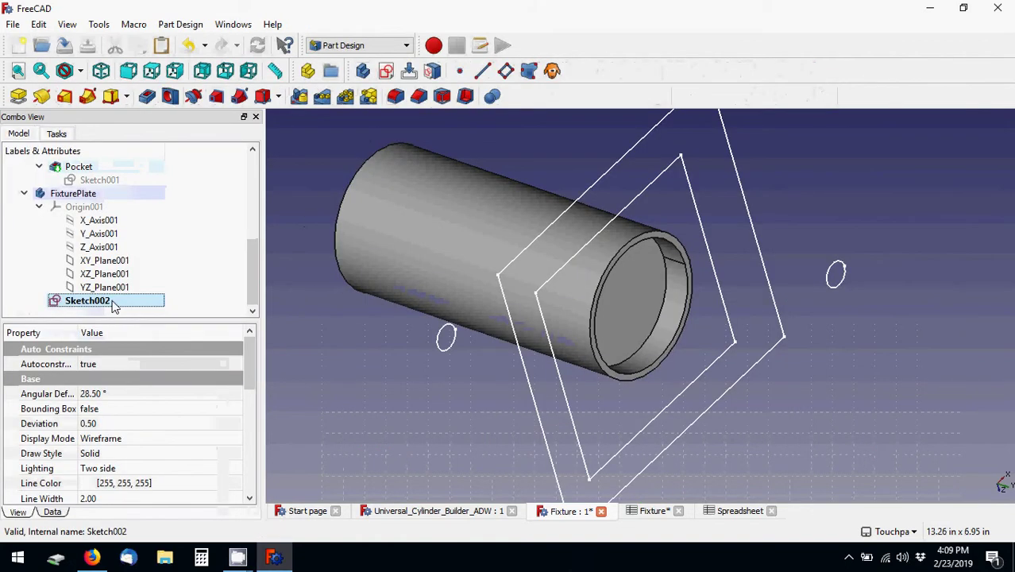
- Reopen Sketch002, return to a face-on view and pick the inner rectangle's top-left corner
double_click(87, 297)
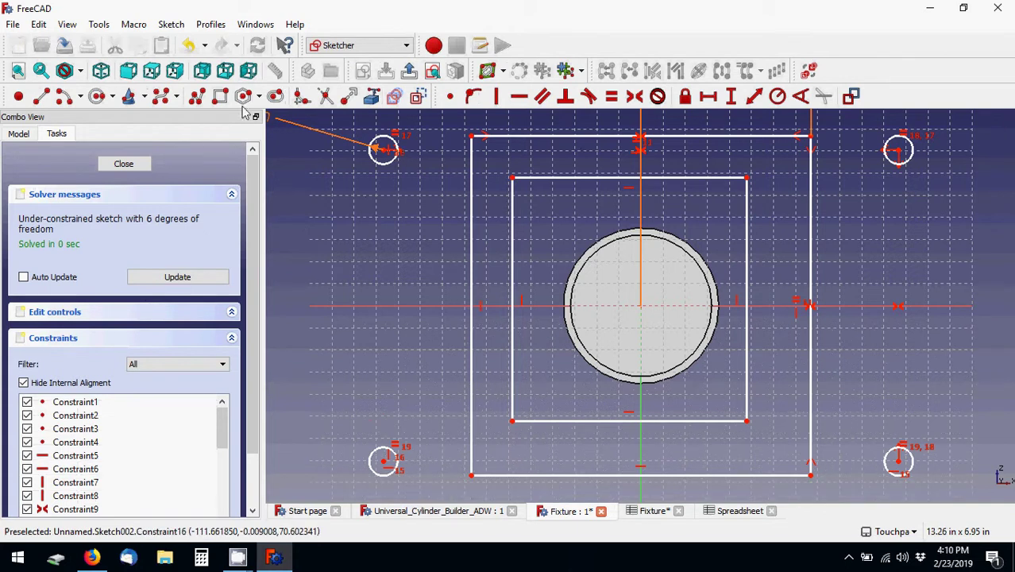
left_click(225, 70)
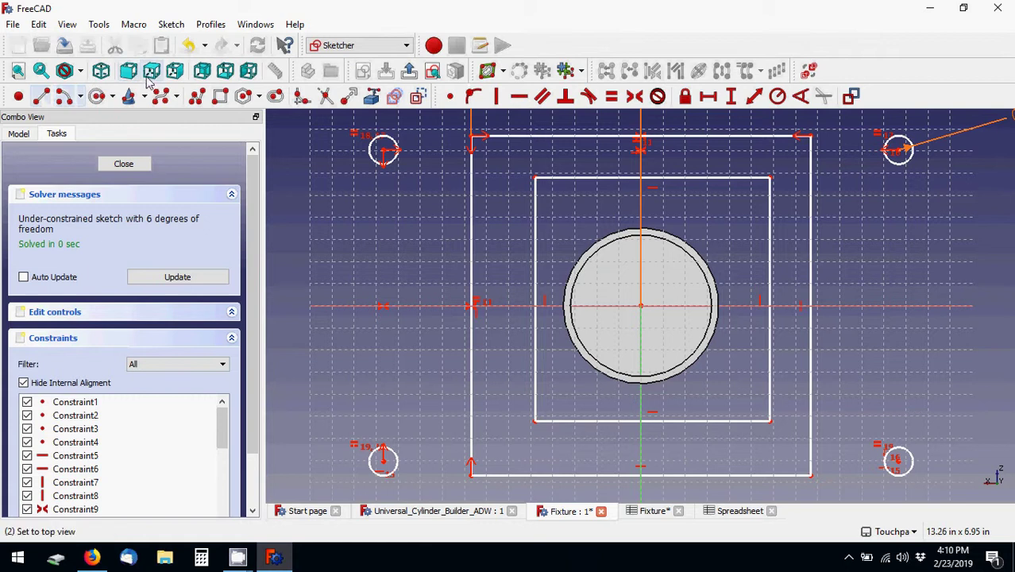
left_click(179, 71)
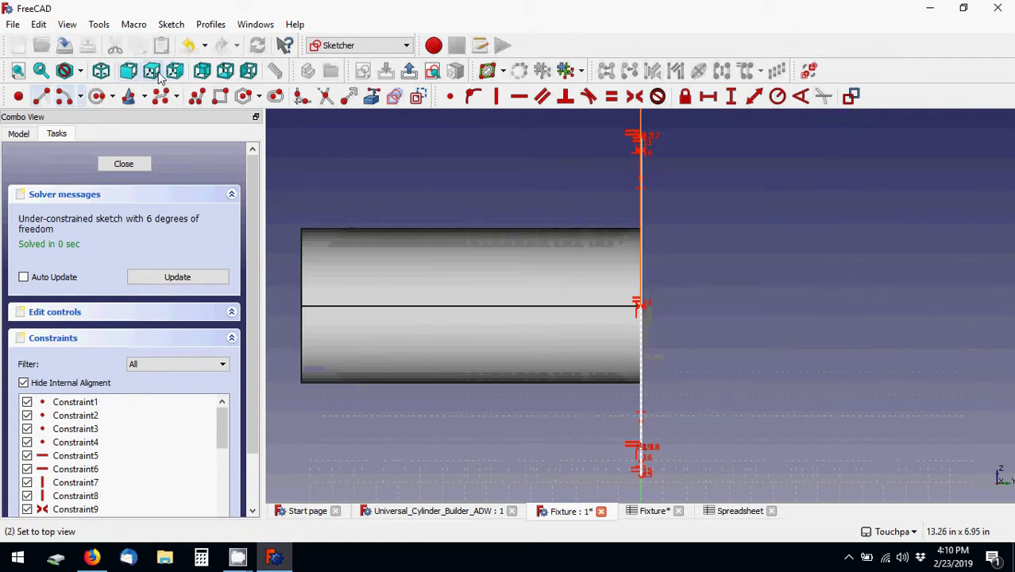
left_click(150, 73)
left_click(129, 73)
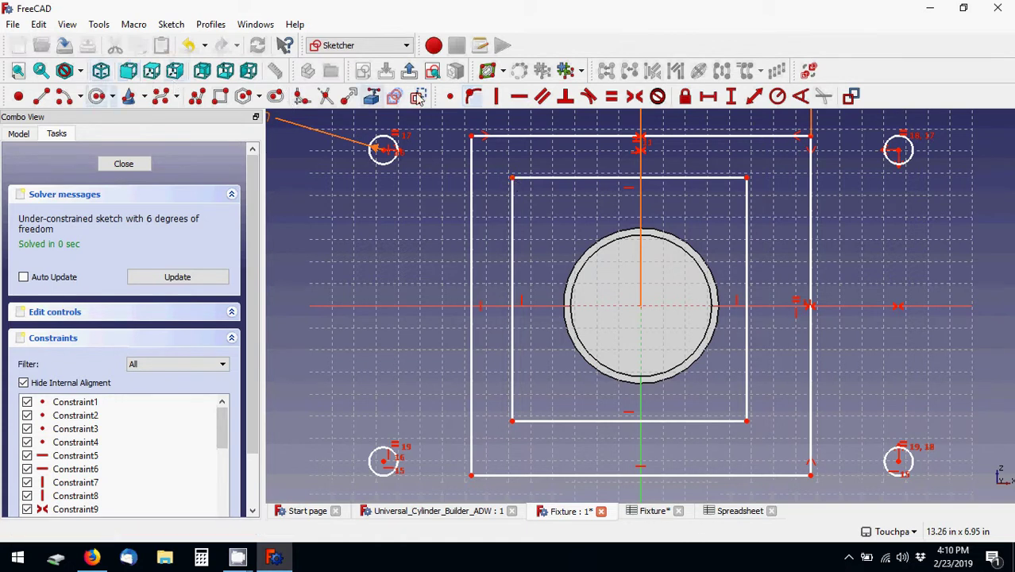
left_click(513, 179)
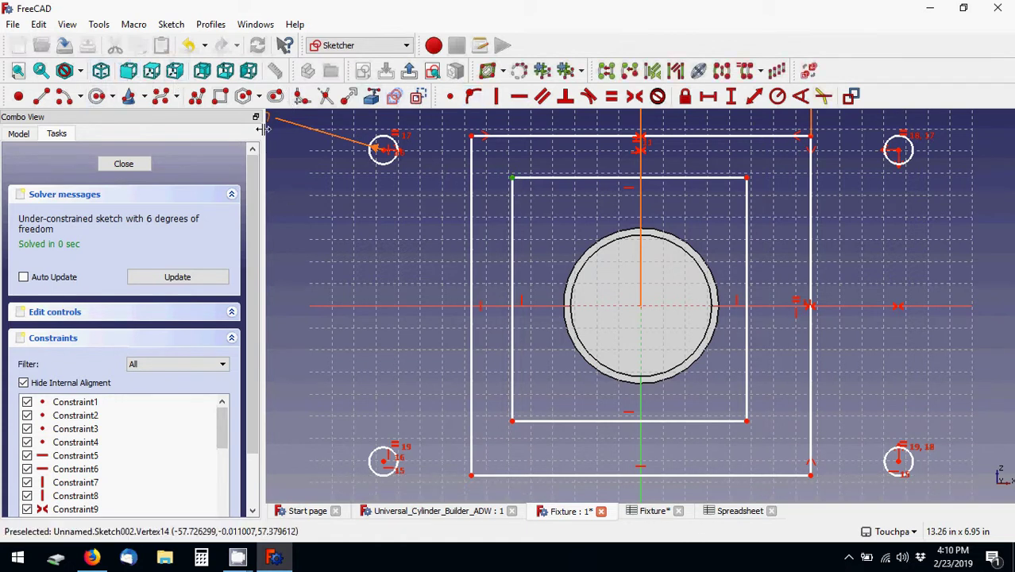
- Make the inner rectangle's left corners symmetric about the horizontal sketch axis
left_click(202, 70)
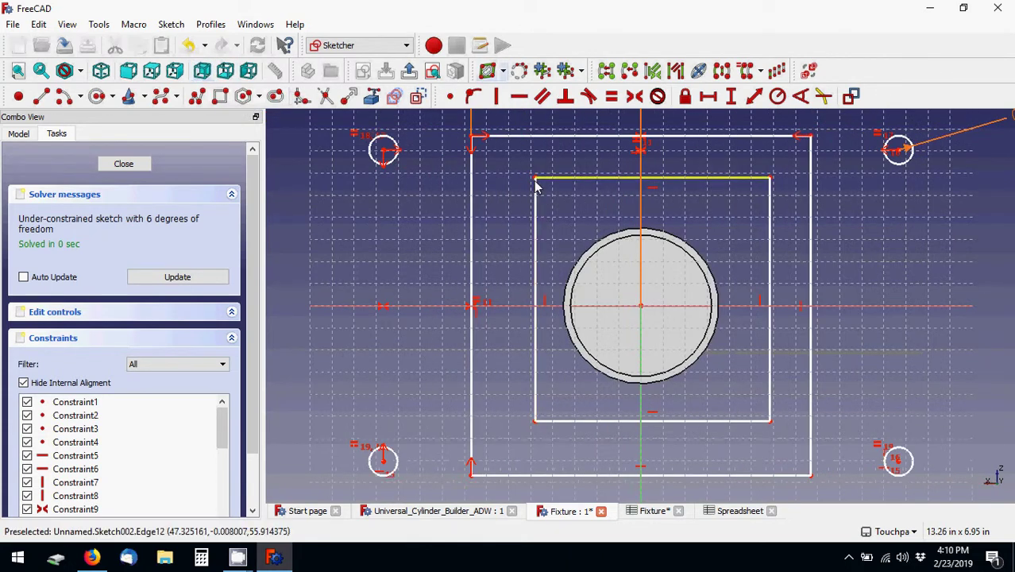
left_click(537, 185)
left_click(274, 193)
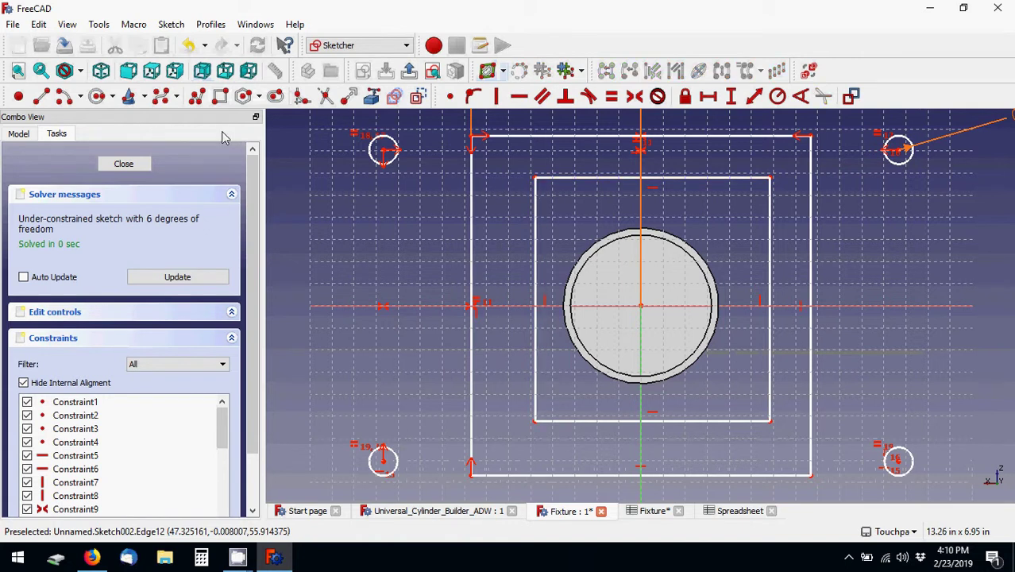
left_click(127, 71)
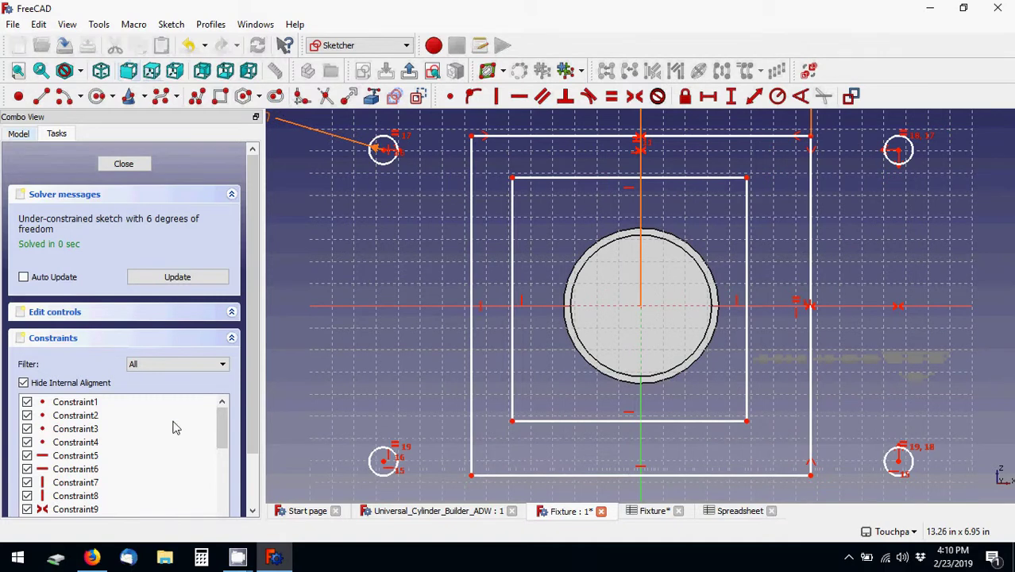
left_click(515, 182)
left_click(513, 179)
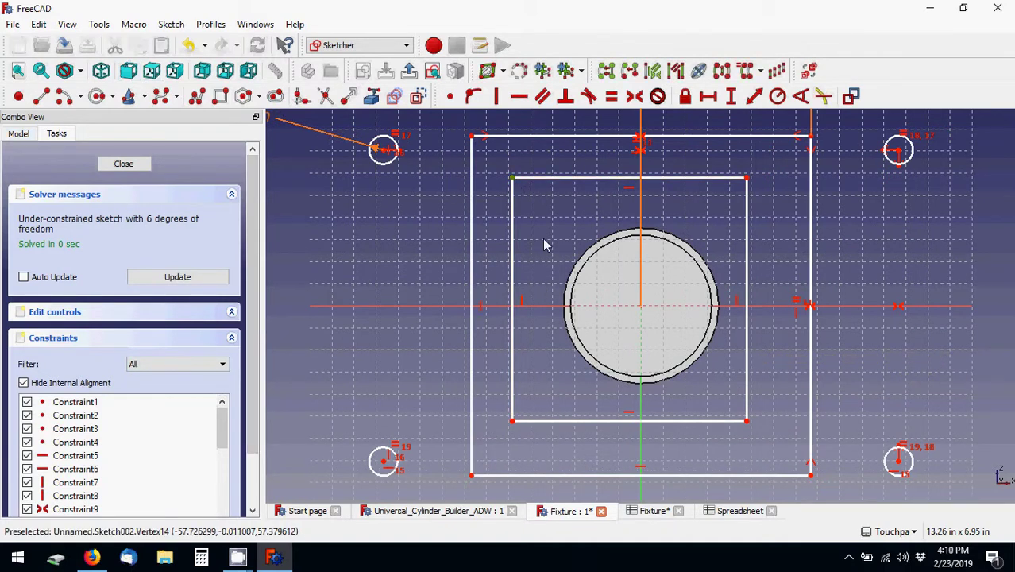
left_click(548, 307)
left_click(513, 421)
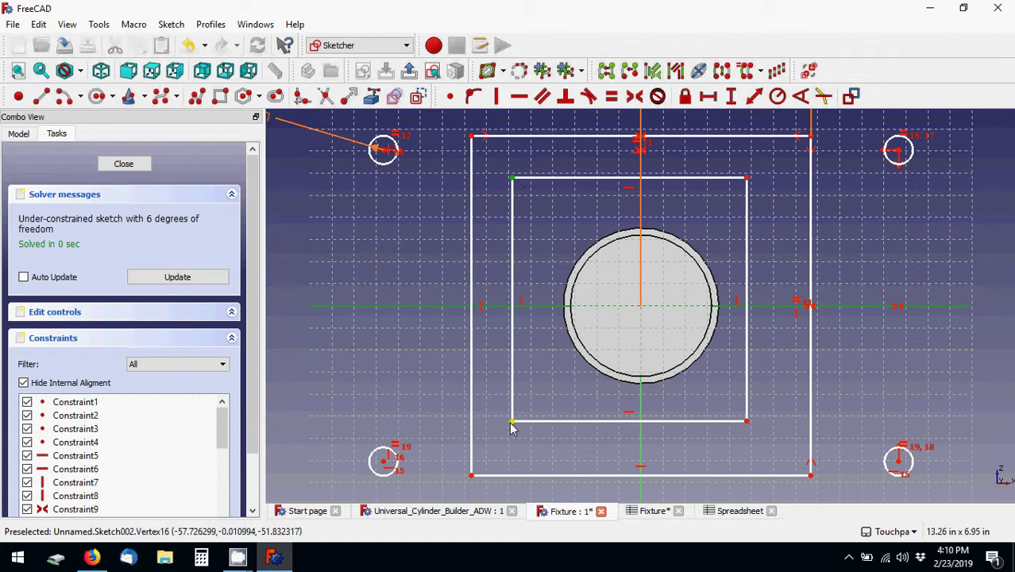
left_click(634, 96)
- Make the top corners symmetric about the vertical axis and drag the rectangle larger
left_click(746, 183)
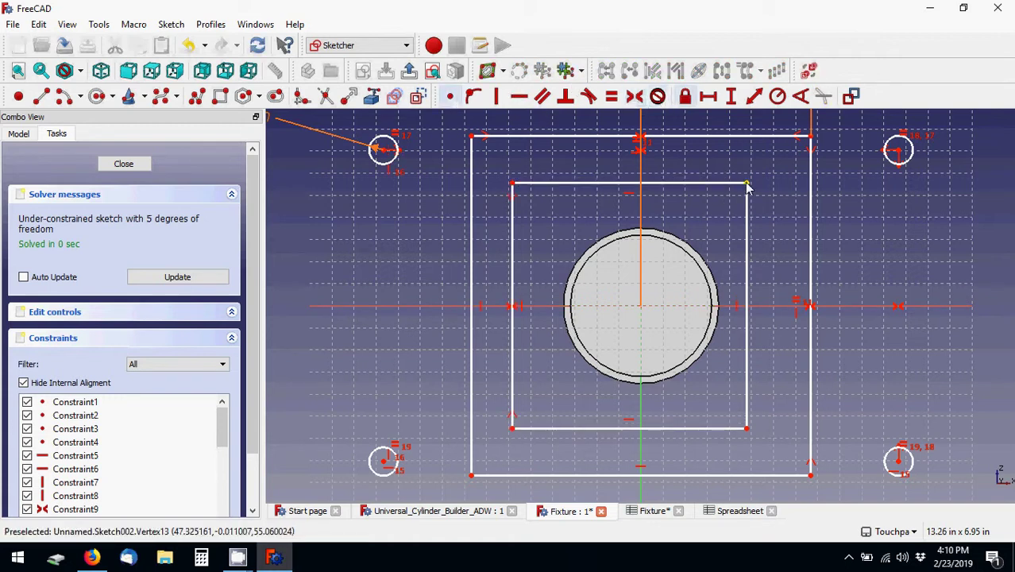
left_click(641, 179)
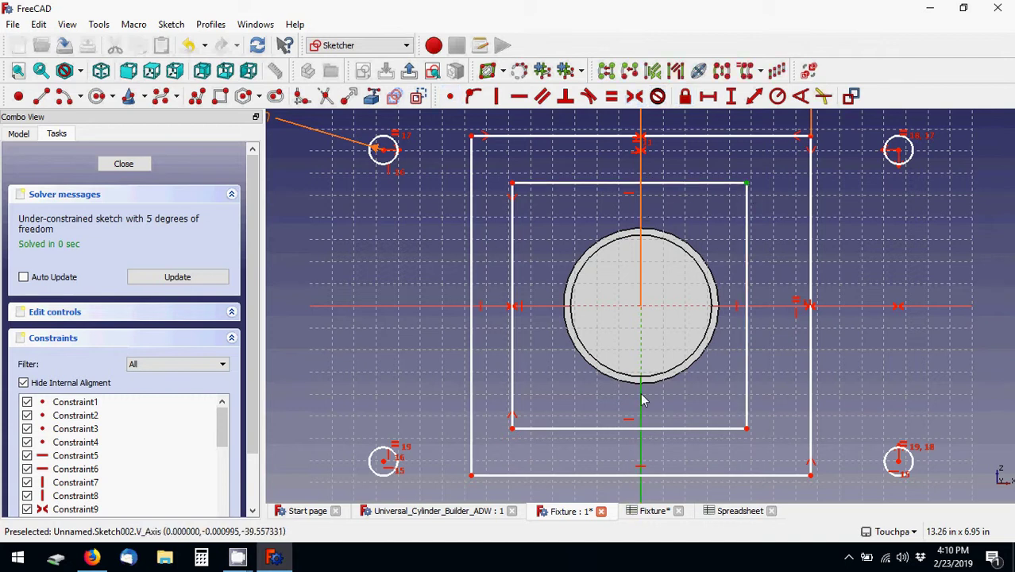
left_click(512, 184)
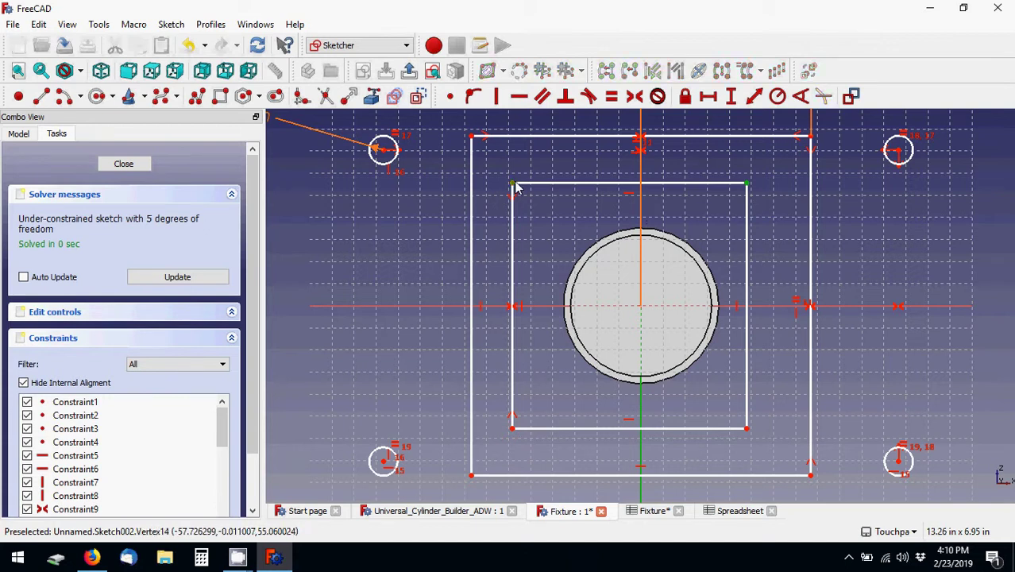
left_click(634, 96)
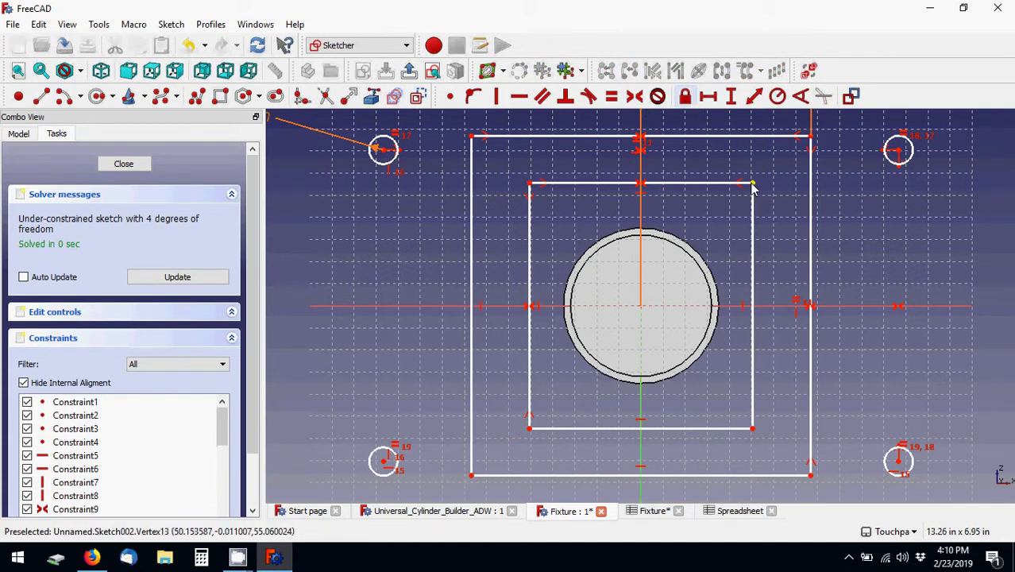
left_click_drag(754, 187, 769, 193)
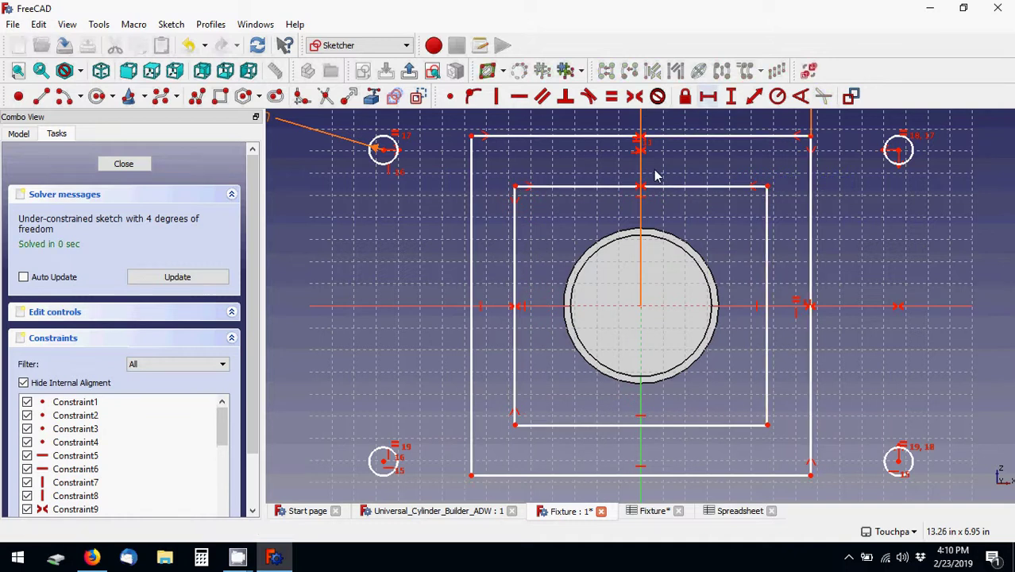
- Constrain the inner rectangle's left and top edges to equal length
left_click(515, 246)
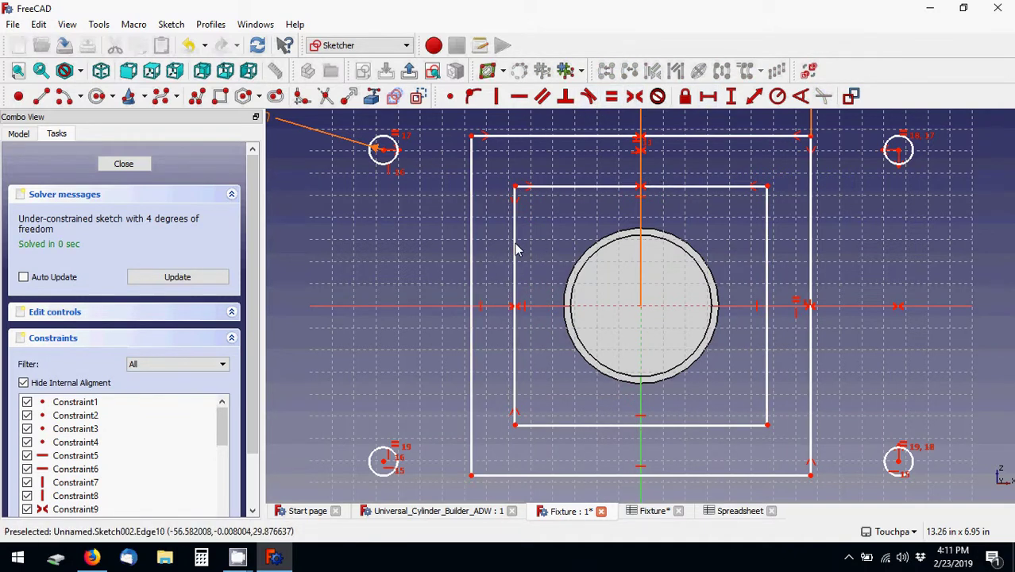
left_click(575, 190)
left_click(613, 96)
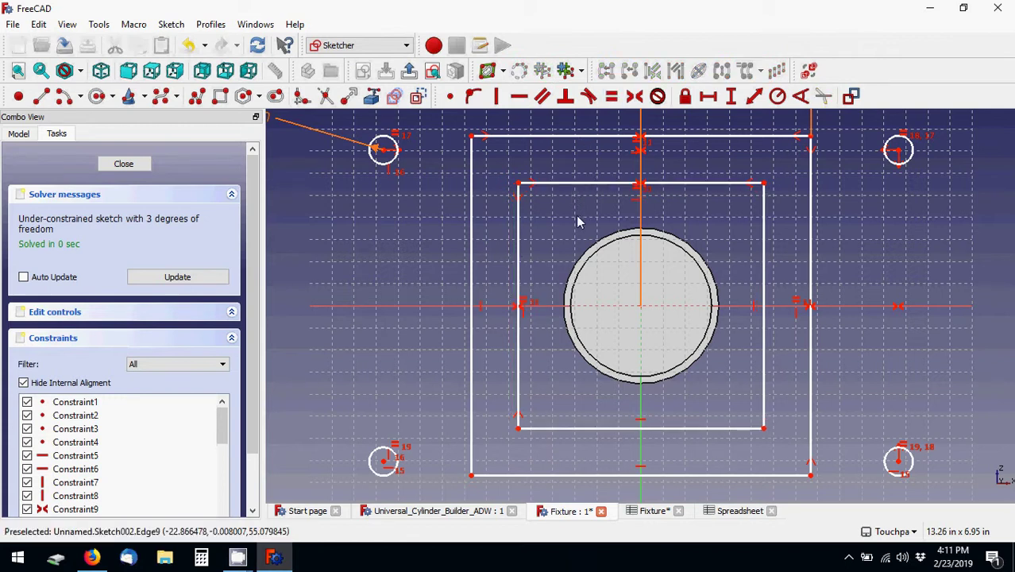
left_click(730, 96)
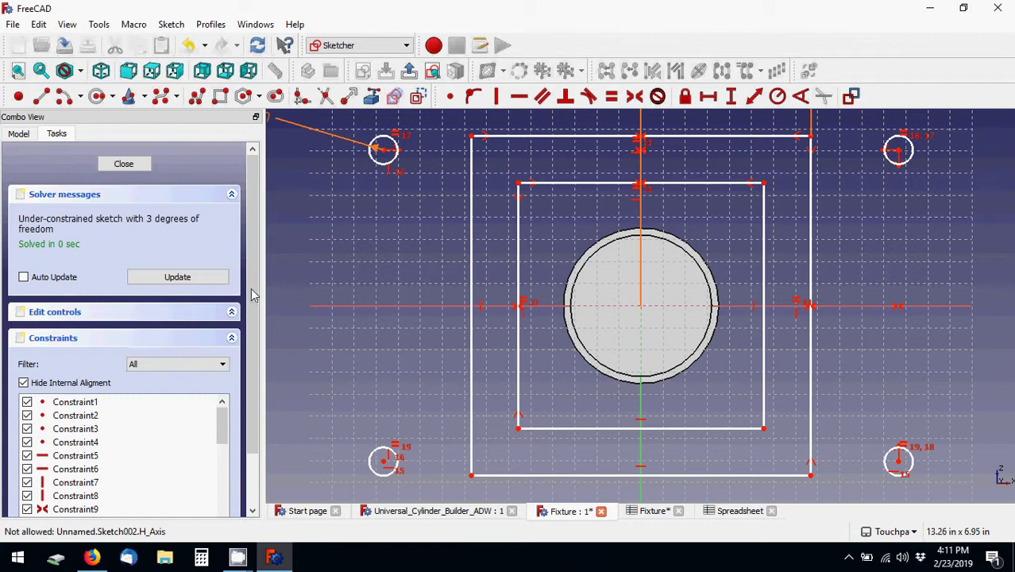
- Check the model tree, briefly selecting then deselecting the FixtureRound body
left_click(19, 134)
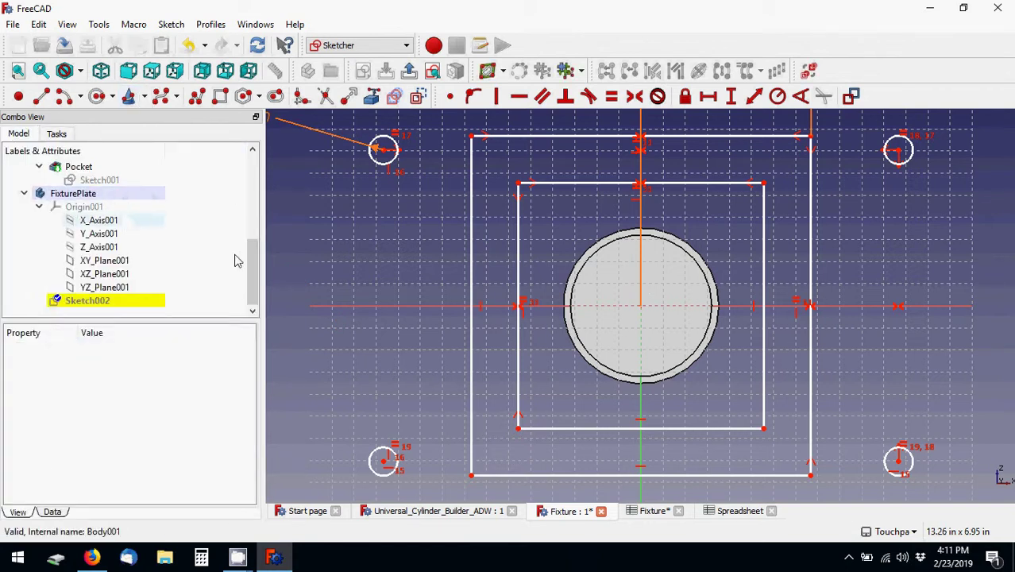
scroll(251, 243, "up", 2)
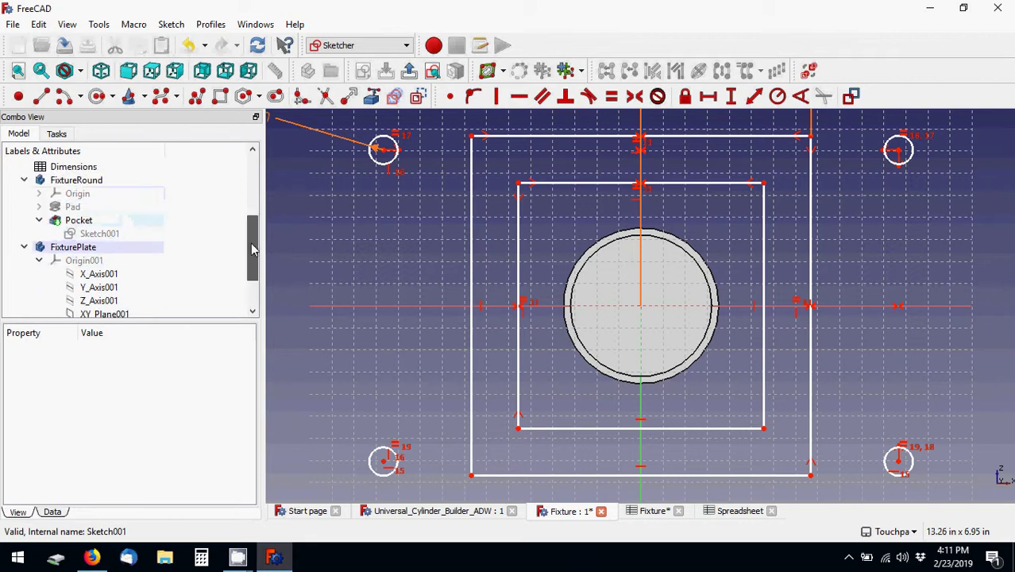
left_click(95, 181)
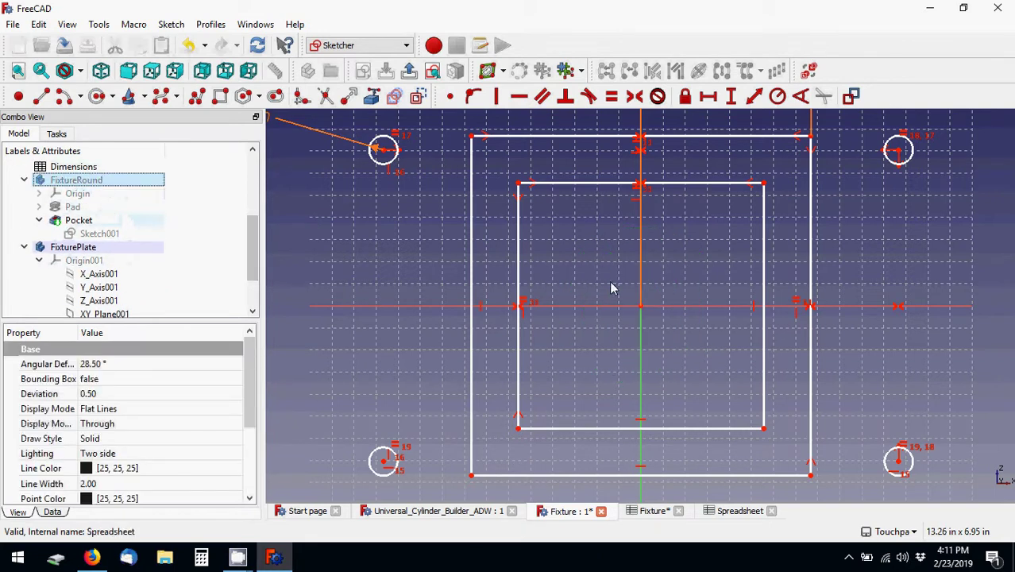
left_click(613, 278)
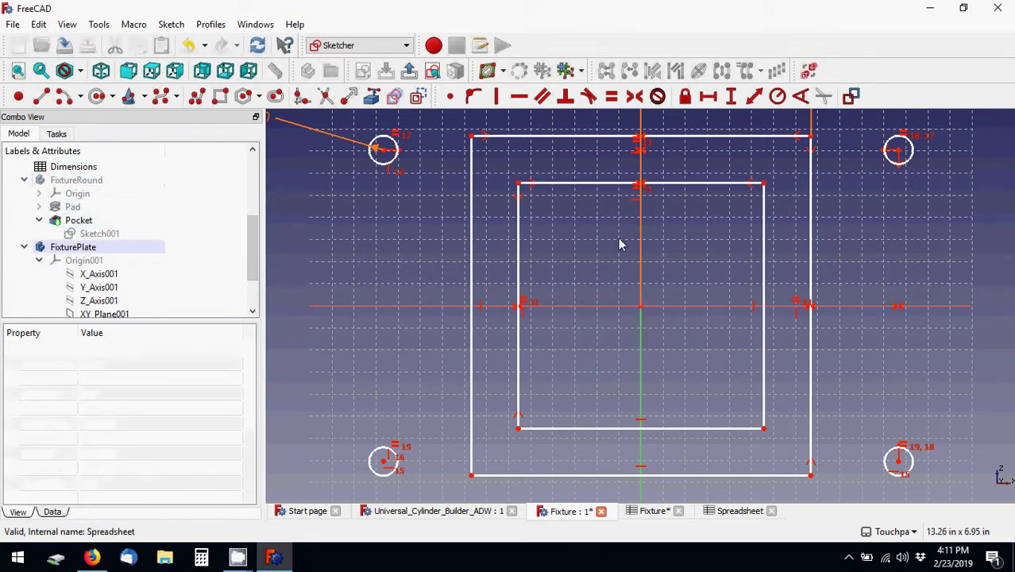
- Dimension the corner's height above the horizontal axis as =Dimensions.TieRodSpacing (2 in)
left_click(730, 96)
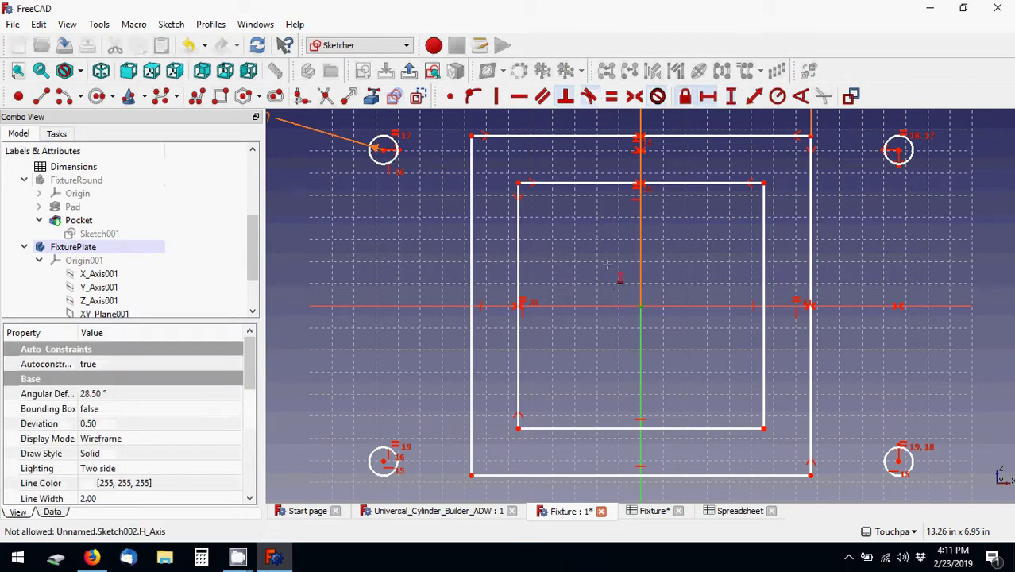
left_click(518, 185)
type("=")
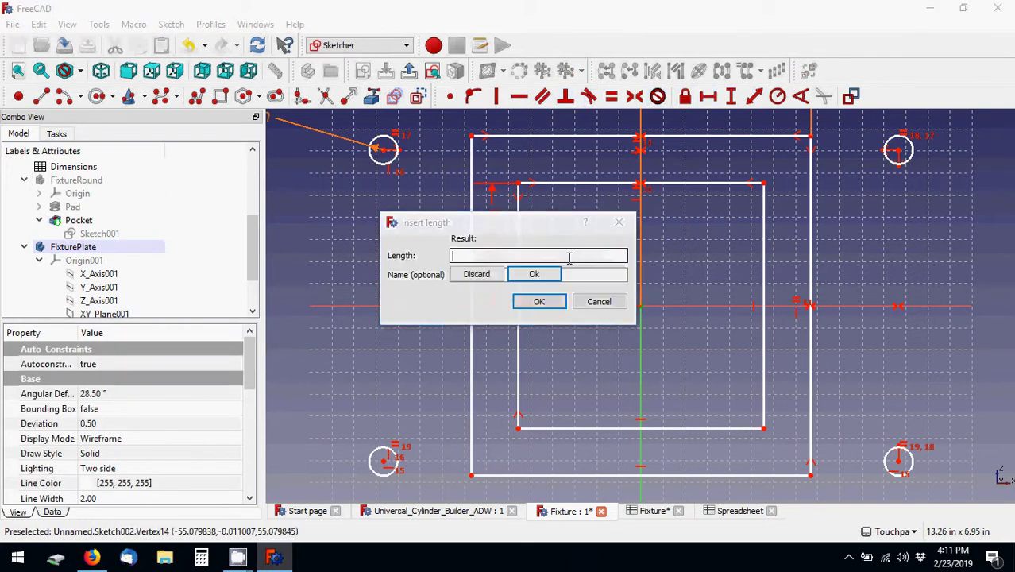
type("T")
key("BackSpace")
key("BackSpace")
type("Di")
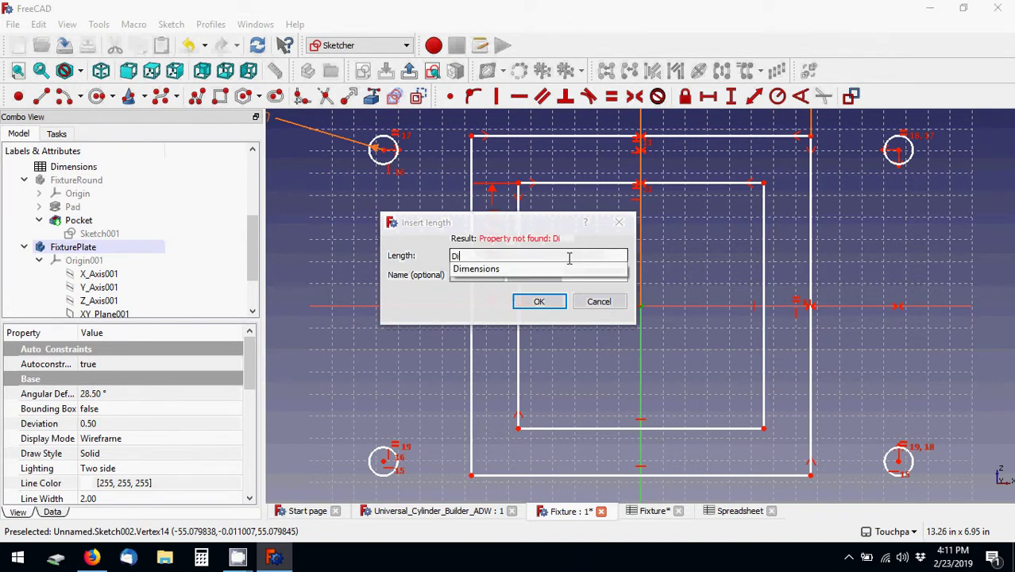
type("mensions.TieRod")
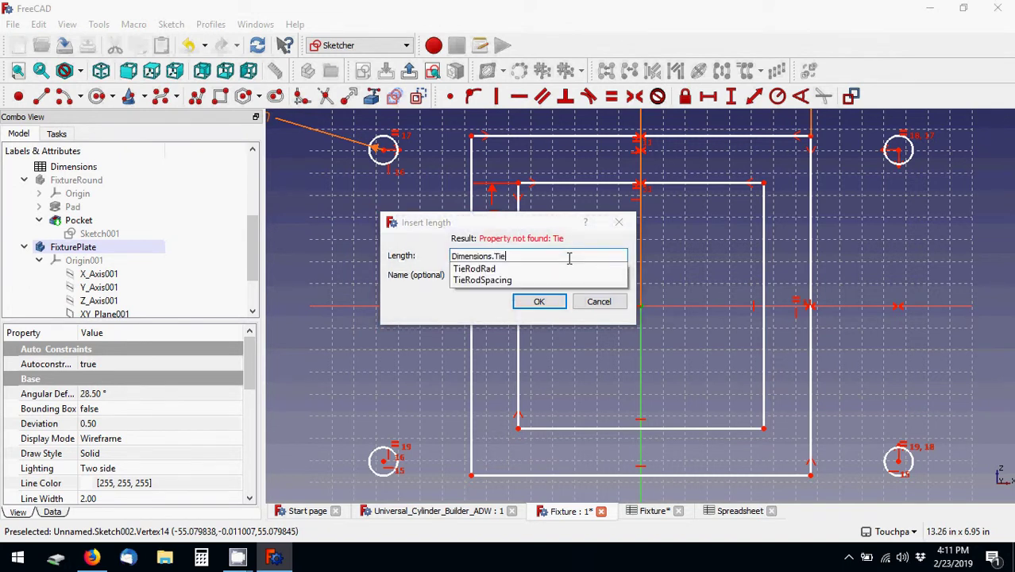
type("Spacing")
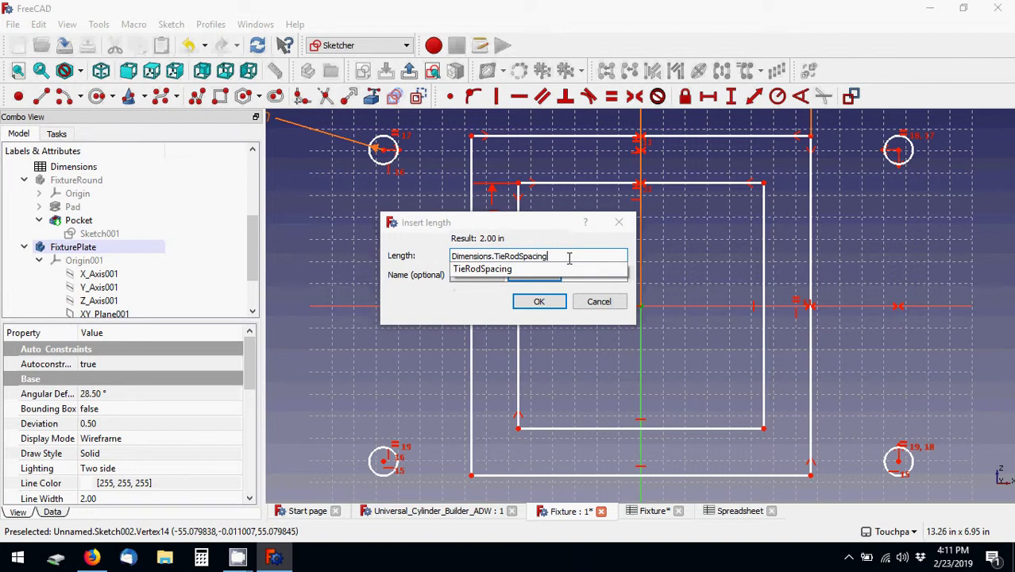
key("Return")
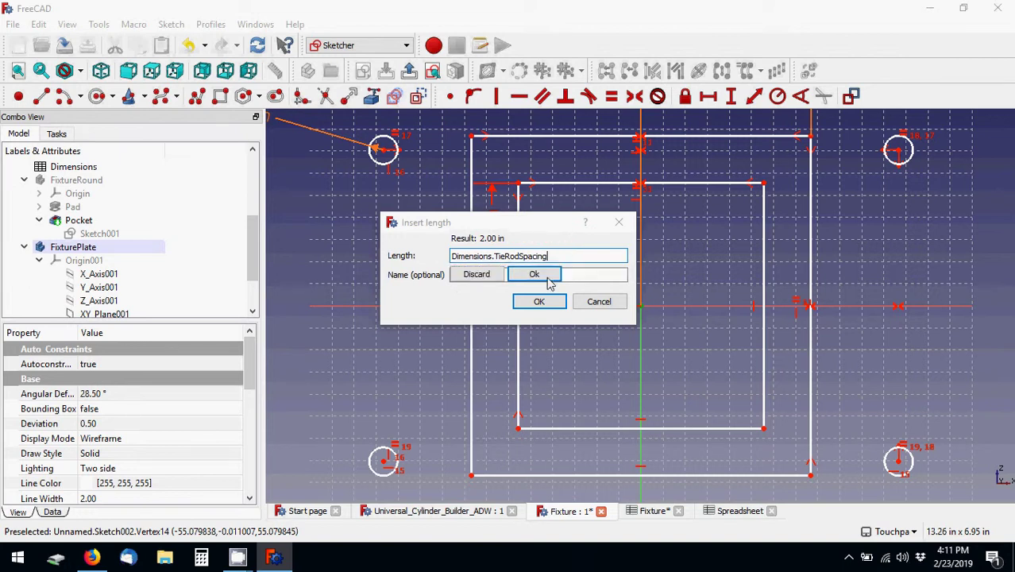
left_click(546, 278)
type("TieRodSpaci")
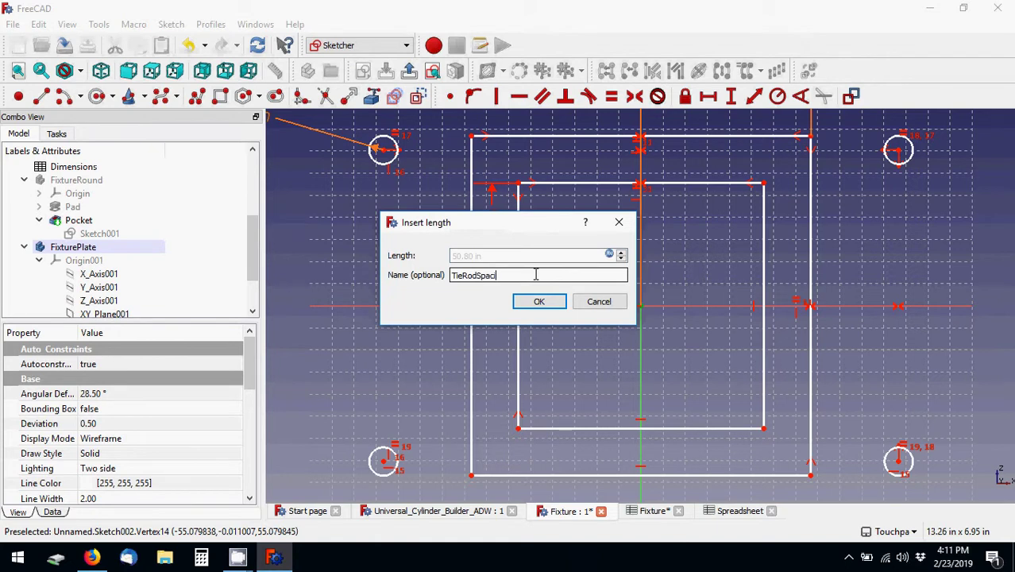
type("ng")
key("Return")
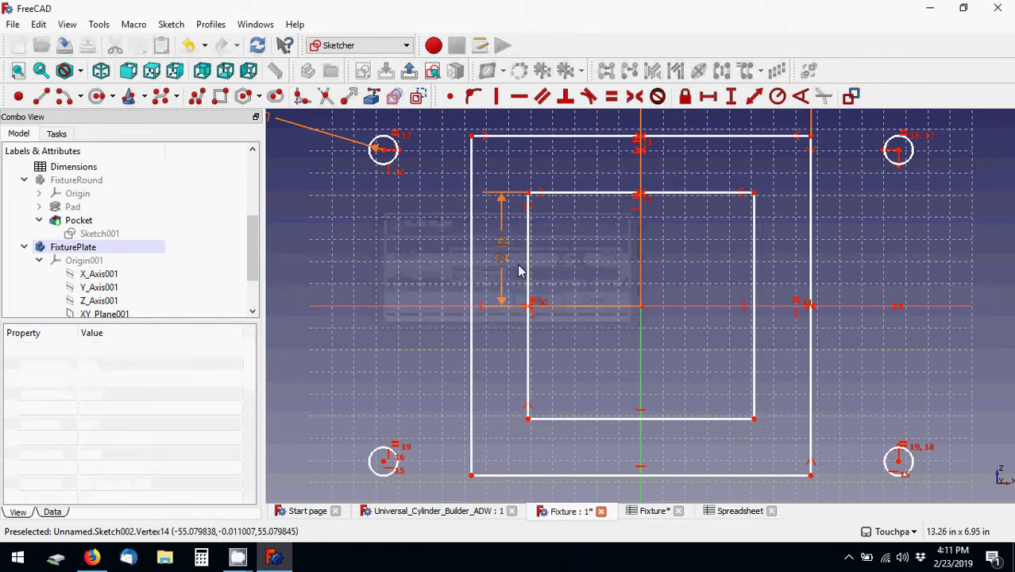
- Make the four corner hole circles coincident with the inner rectangle's corners; shift the 2 in and 5 in labels left
left_click_drag(494, 256, 371, 265)
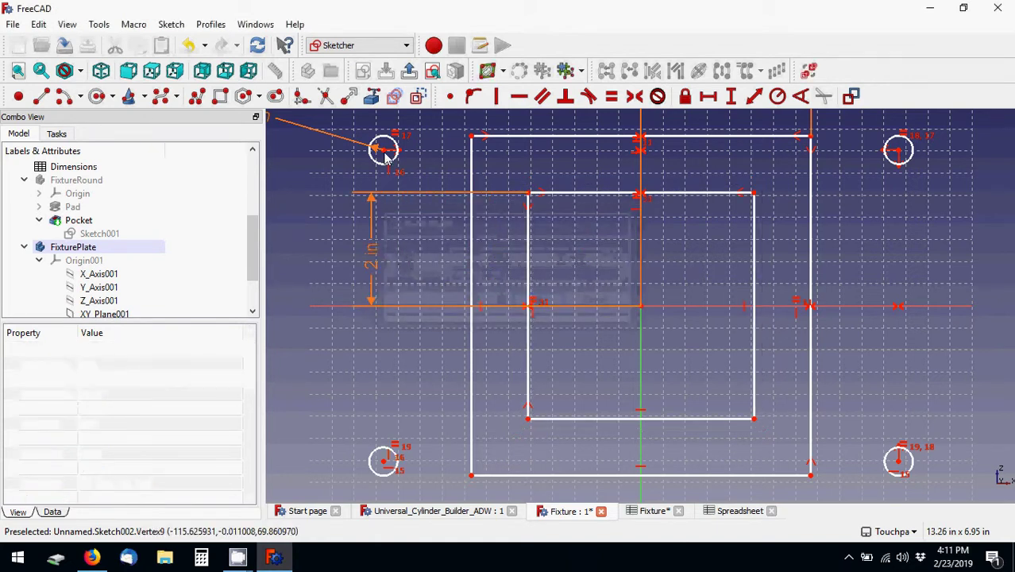
left_click(526, 194)
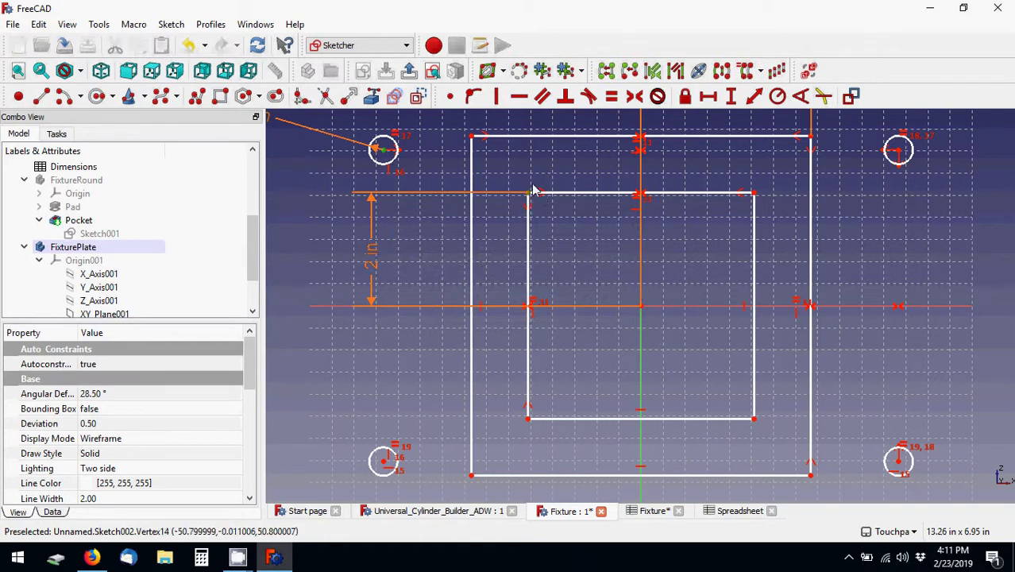
left_click(474, 98)
left_click(656, 297)
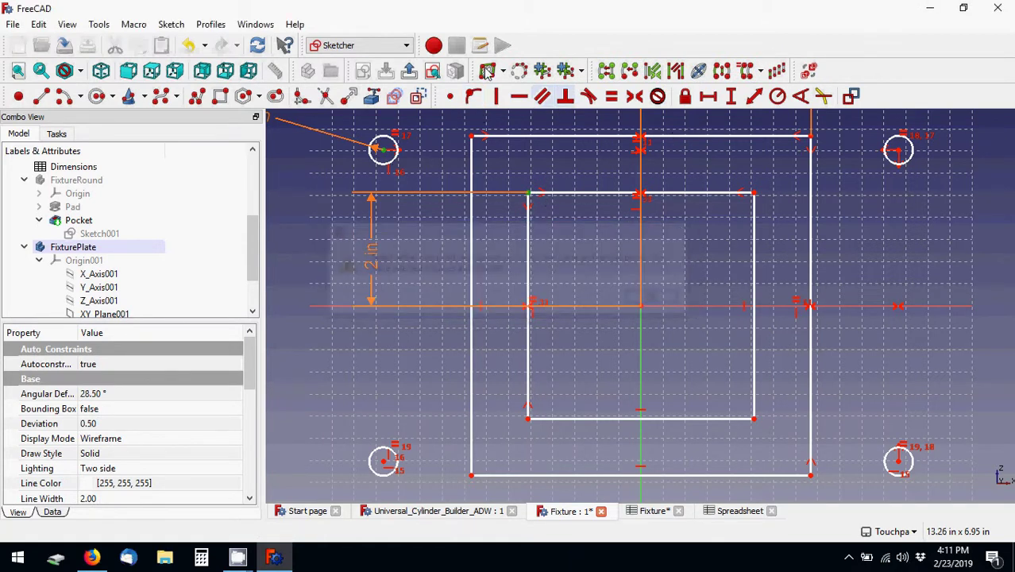
left_click(451, 96)
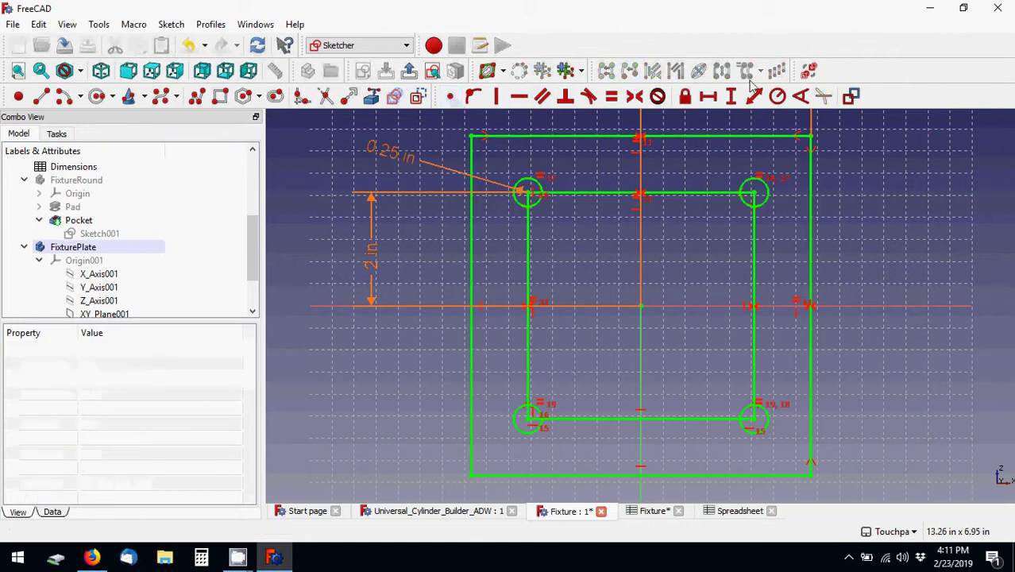
scroll(874, 221, "down", 3)
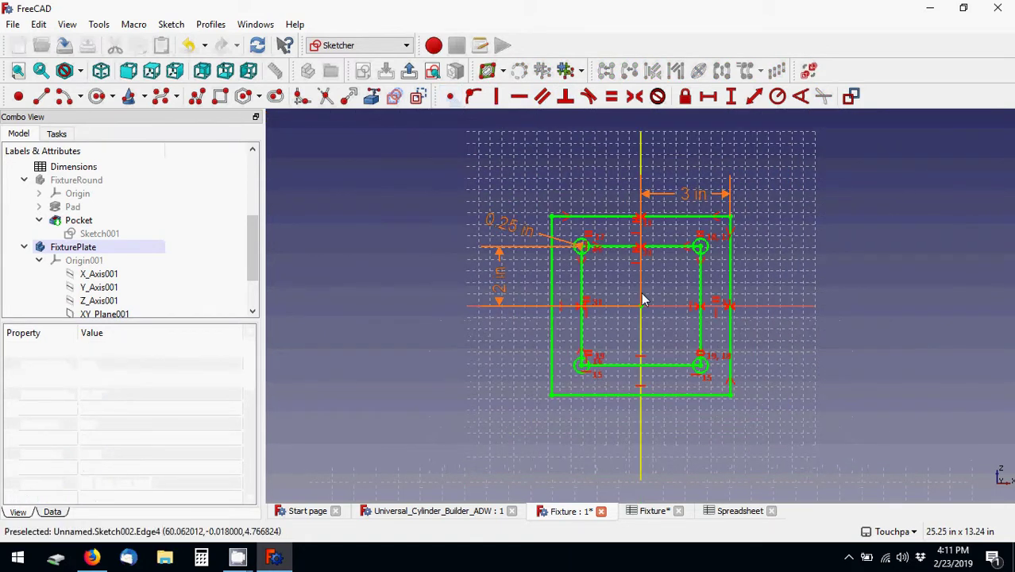
left_click_drag(494, 293, 408, 293)
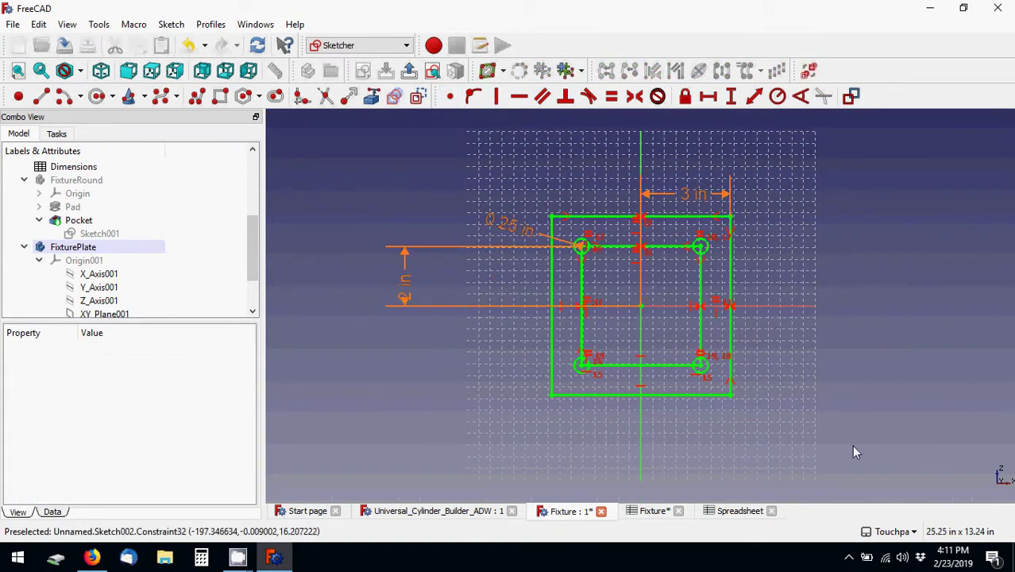
- Move the 0.25 in, 3 in and 2 in dimension labels clear of the plate geometry
left_click(848, 557)
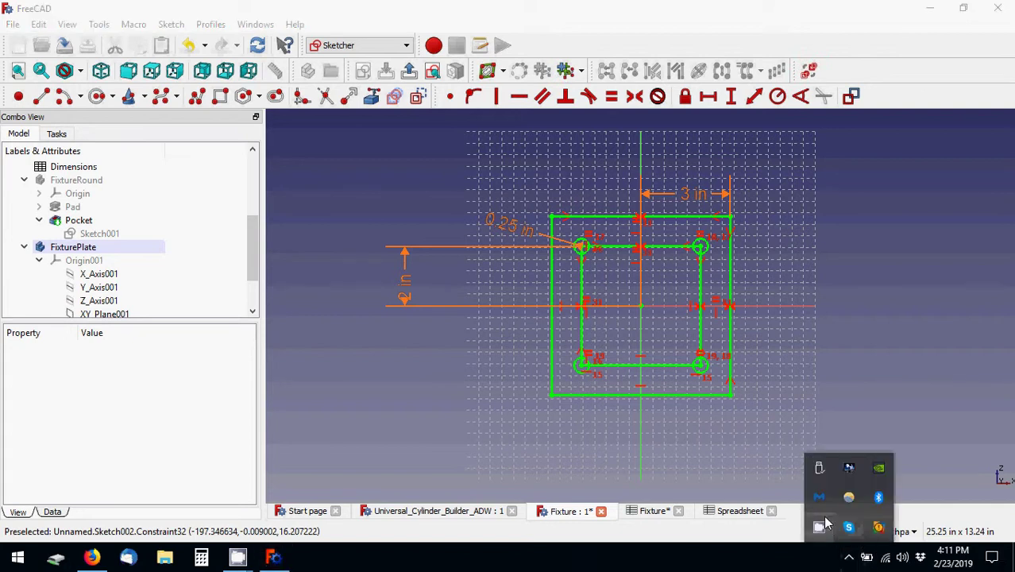
left_click(821, 528)
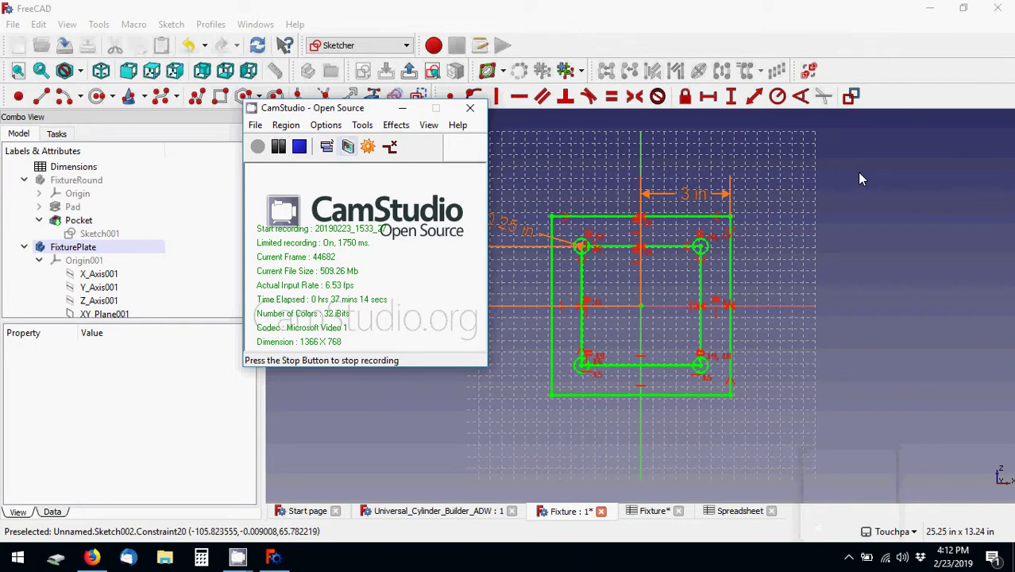
left_click(862, 232)
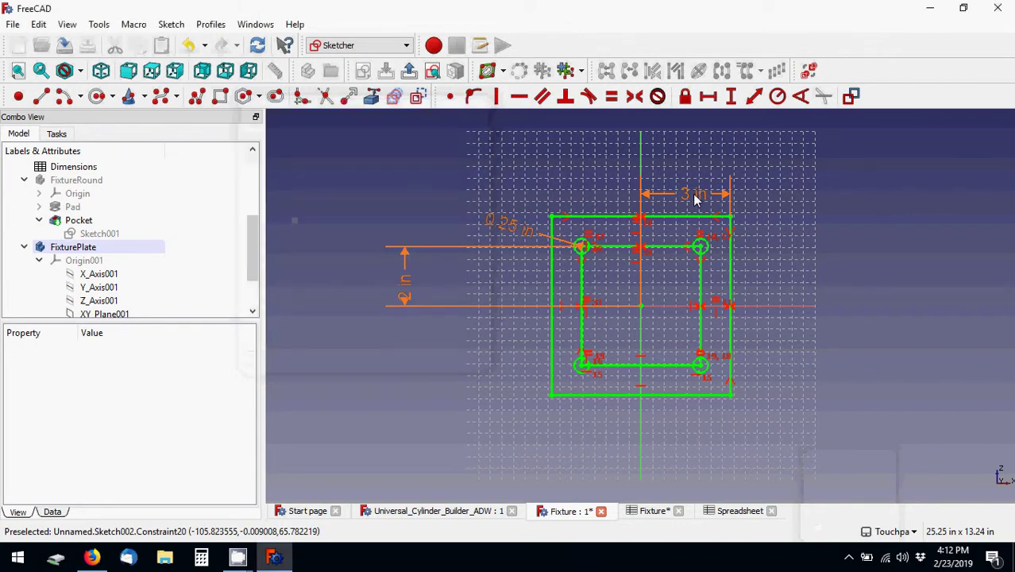
left_click_drag(695, 199, 695, 183)
left_click_drag(505, 225, 483, 189)
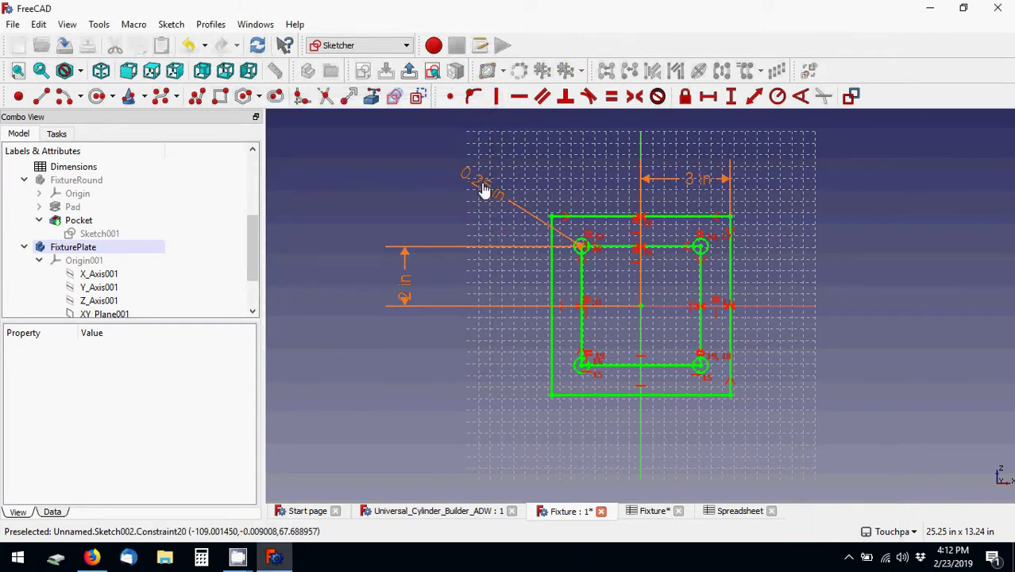
left_click_drag(400, 287, 382, 215)
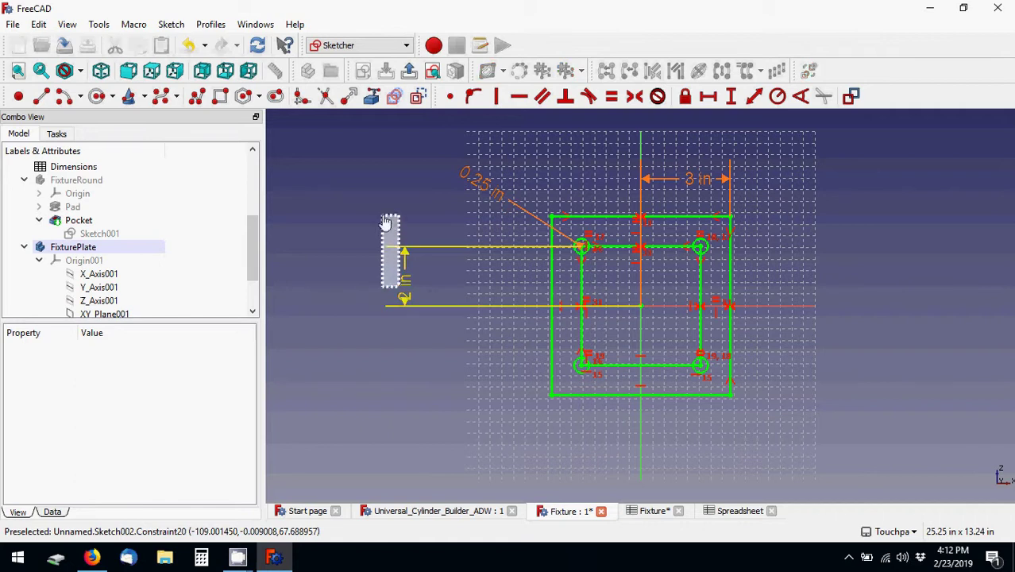
left_click_drag(405, 277, 393, 211)
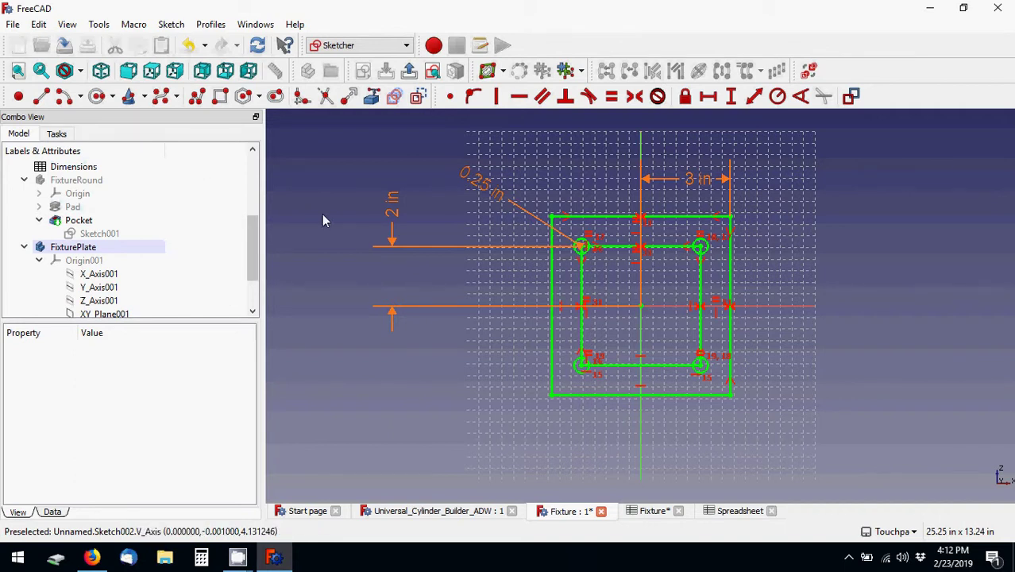
left_click(584, 291)
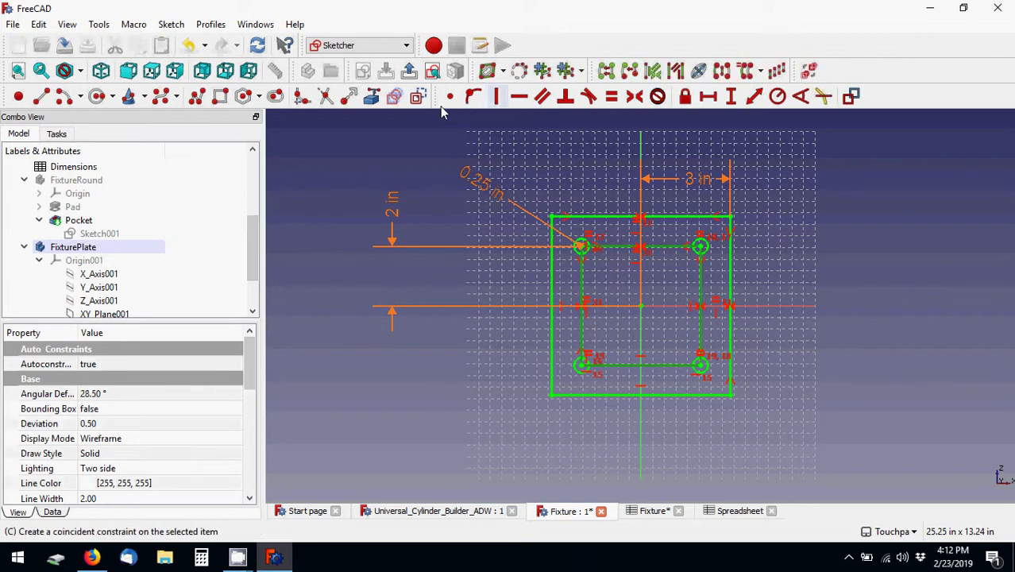
- Convert the inner square to construction geometry and close Sketch002
left_click(418, 96)
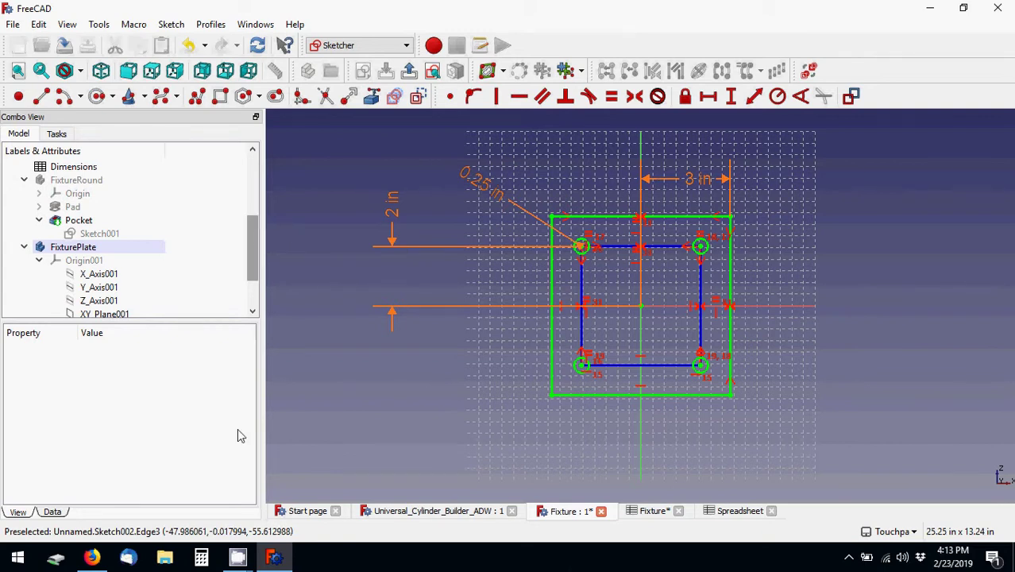
left_click(56, 133)
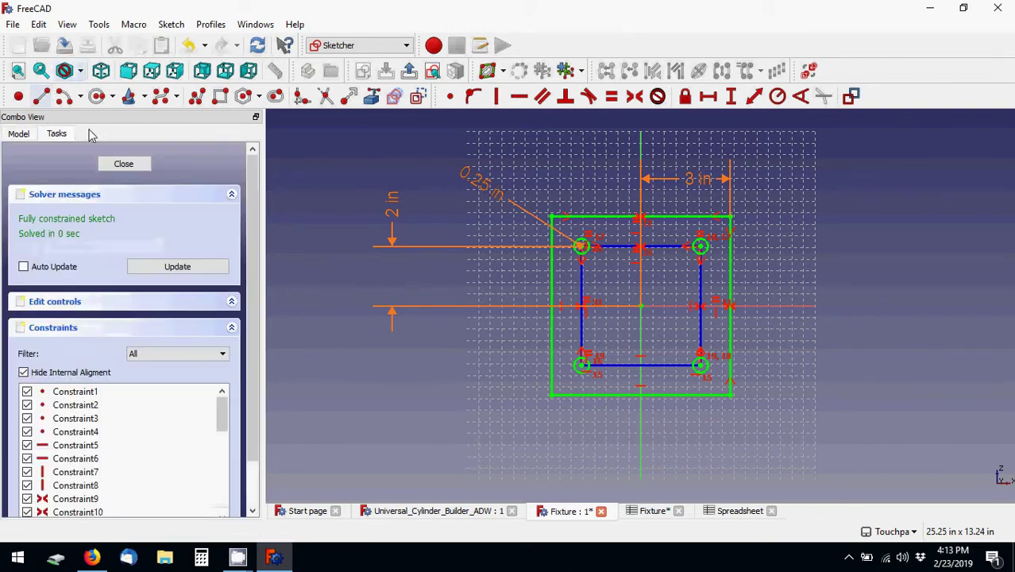
left_click(135, 165)
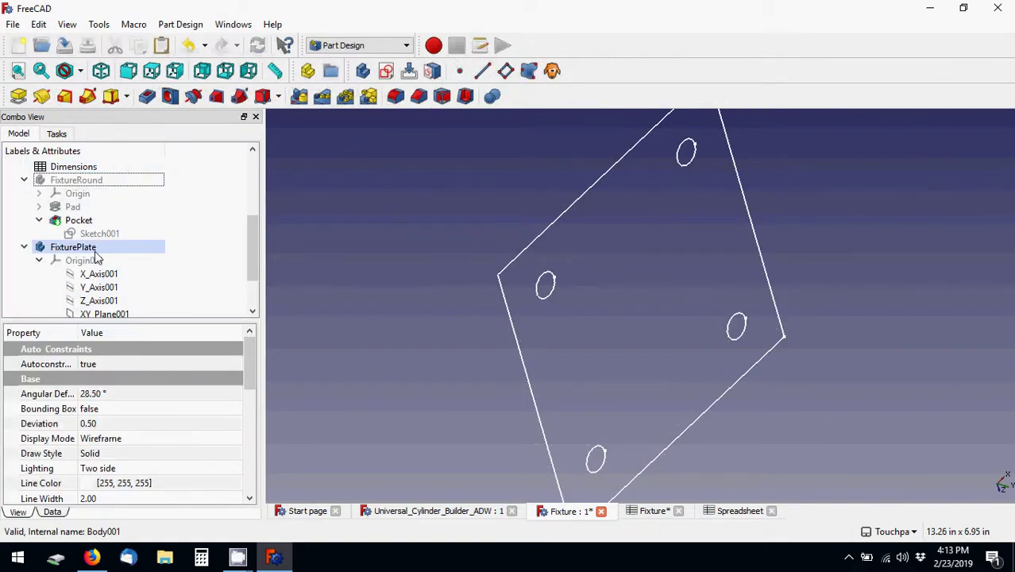
- Reopen Sketch002 and draw a circle centred on the sketch origin
left_click(39, 260)
left_click(87, 297)
double_click(87, 297)
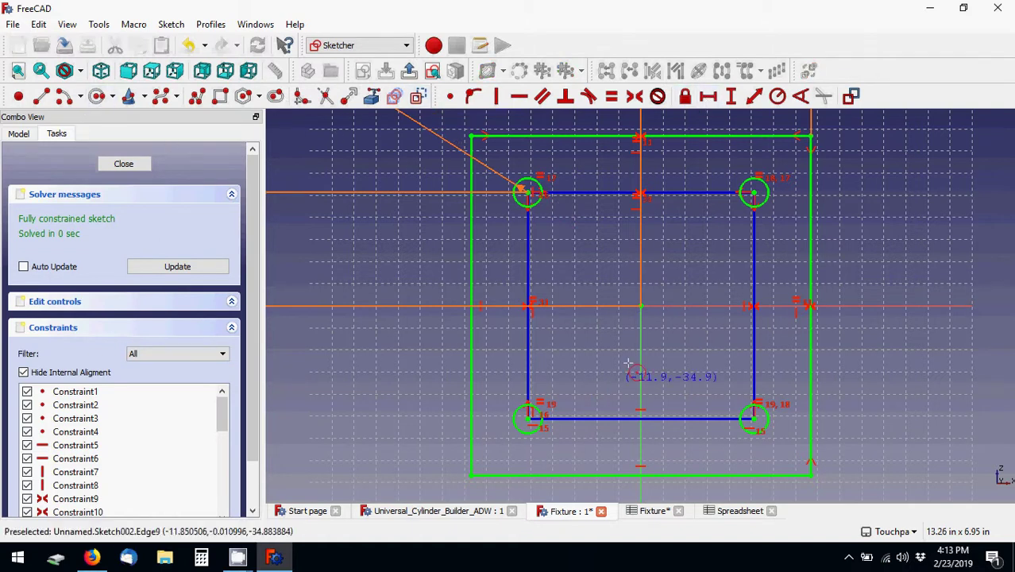
left_click(641, 305)
left_click(701, 273)
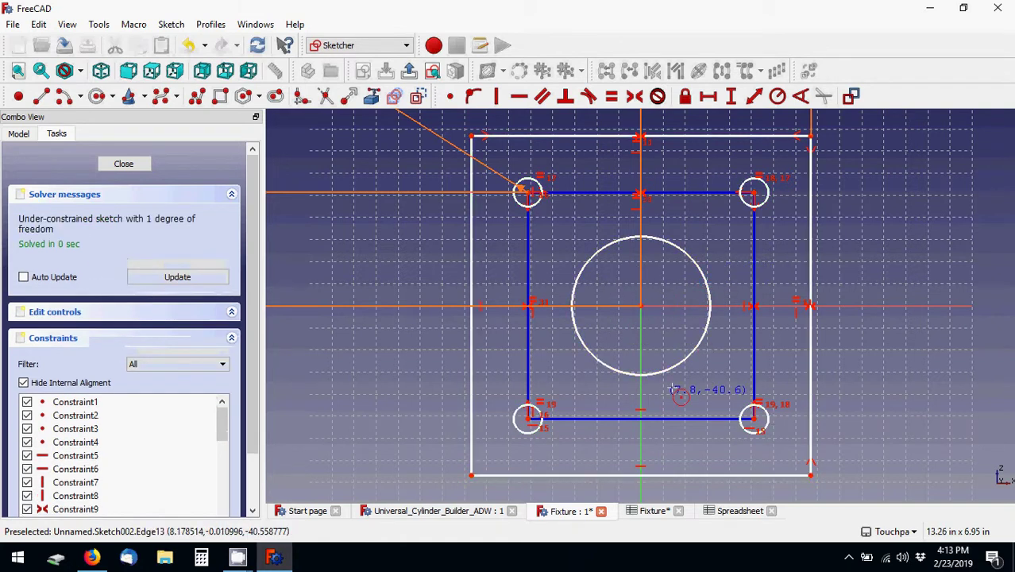
scroll(250, 238, "down", 1)
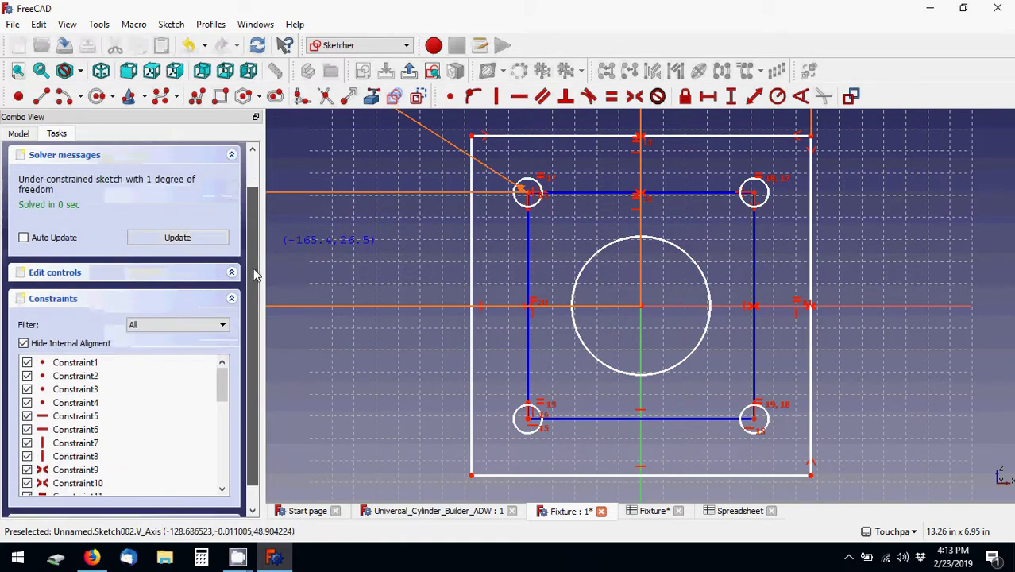
scroll(248, 238, "up", 1)
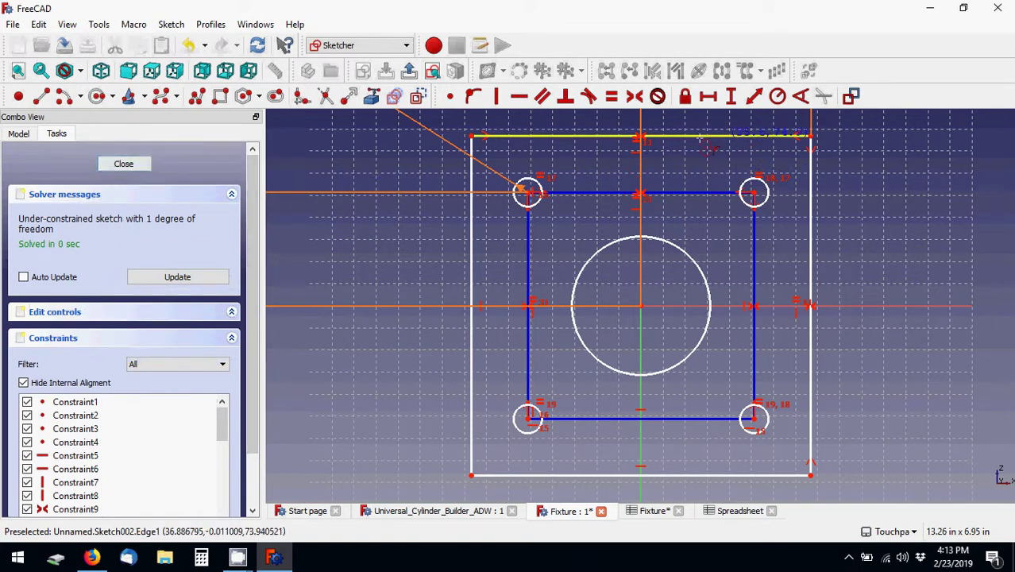
- Constrain the bore circle's radius to Sketch.Constraints.FixtureRodRad-0.003in, giving 1.37 in
left_click(776, 96)
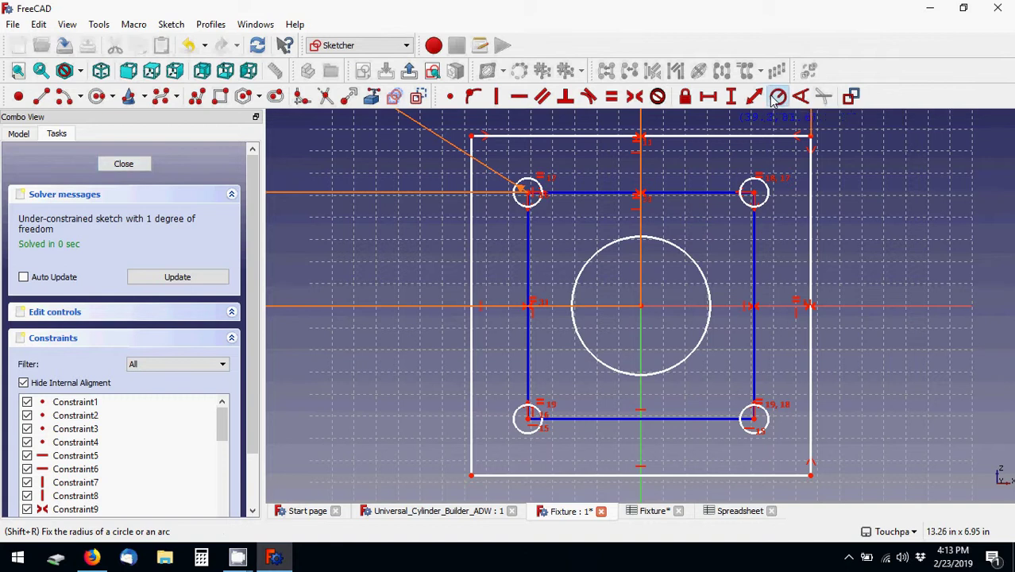
left_click(706, 277)
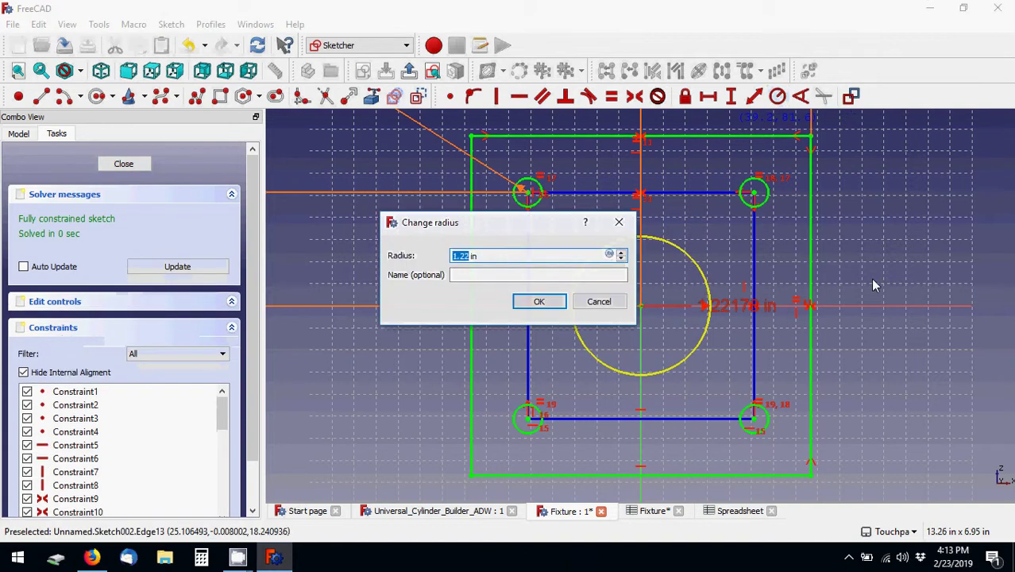
type("=")
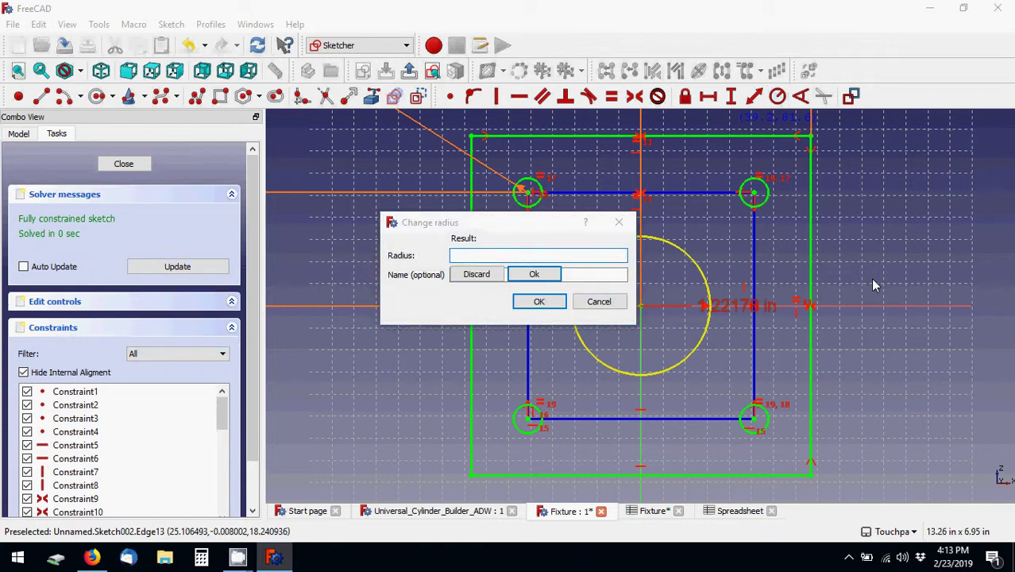
type("Sketch")
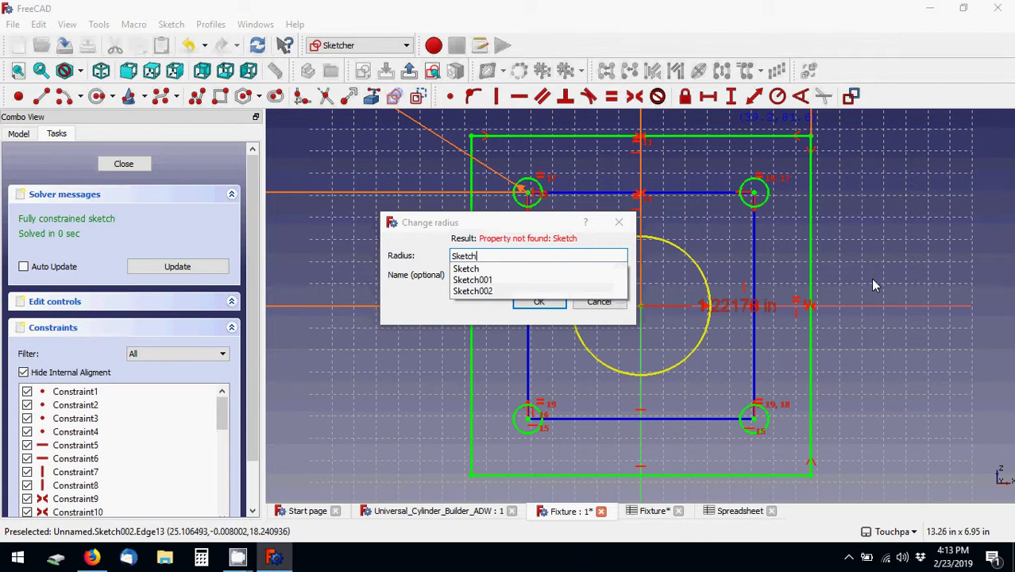
type("001.")
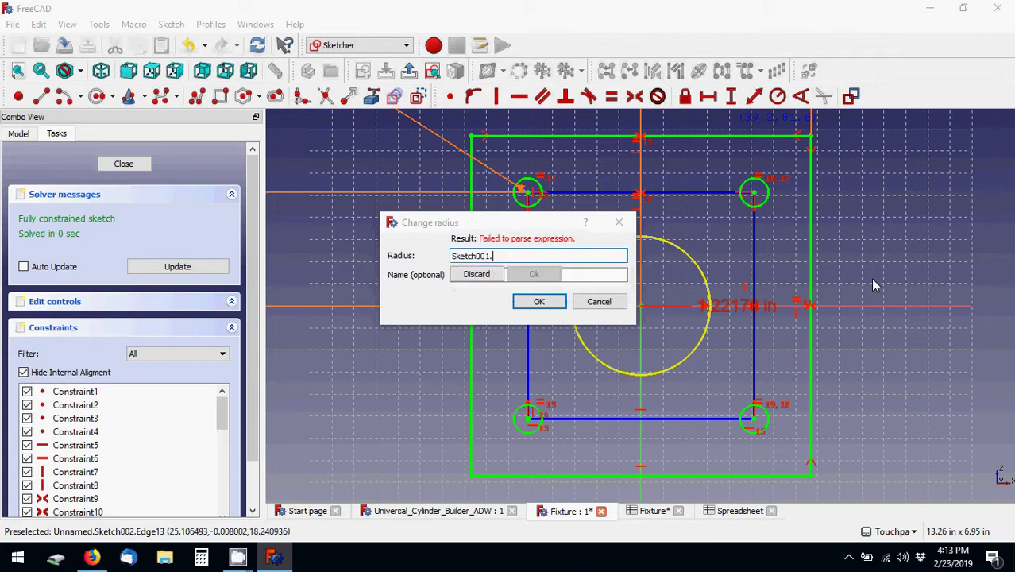
type("Constraint")
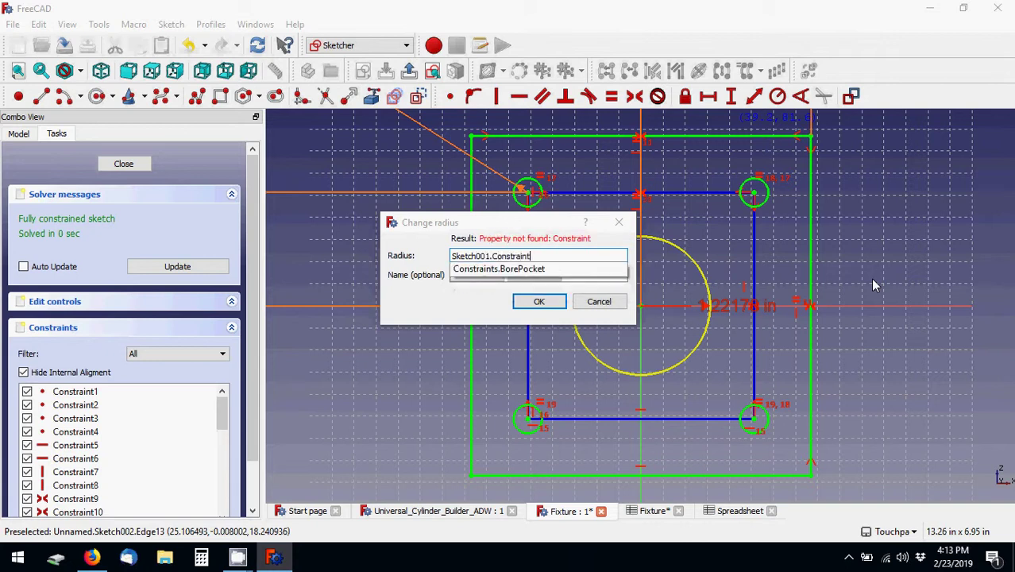
type("s.")
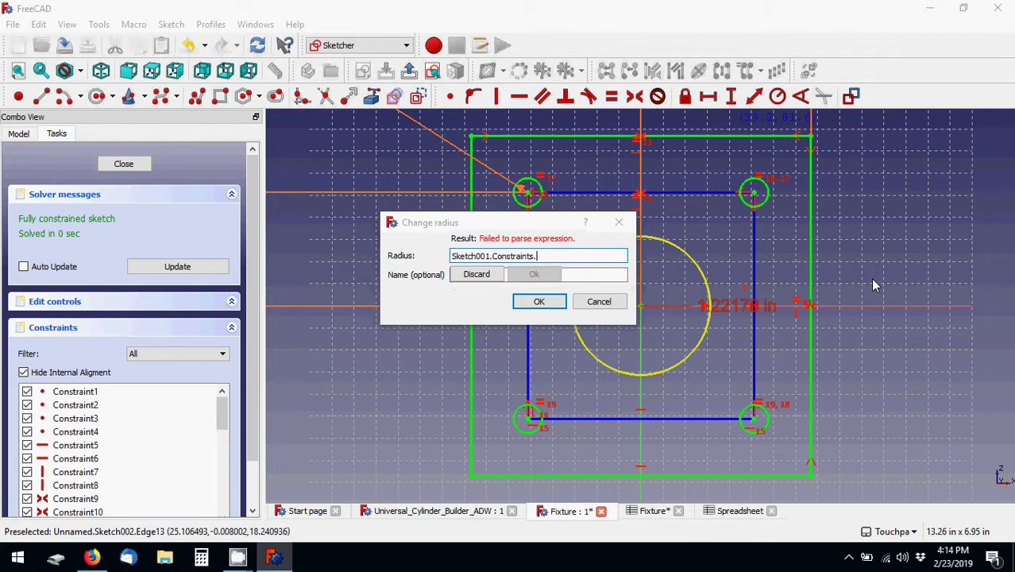
key("BackSpace")
key("BackSpace")
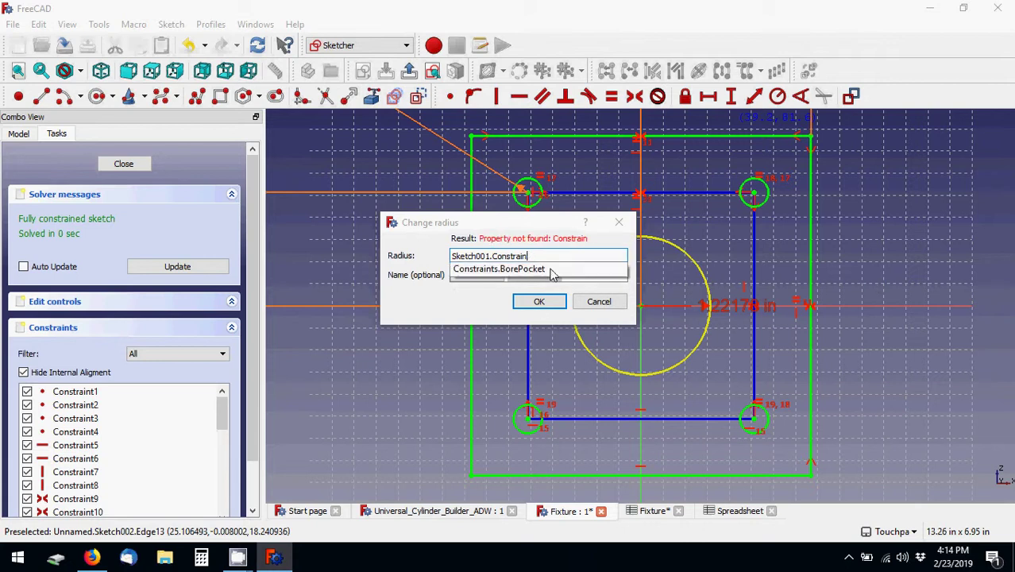
key("Escape")
key("Escape")
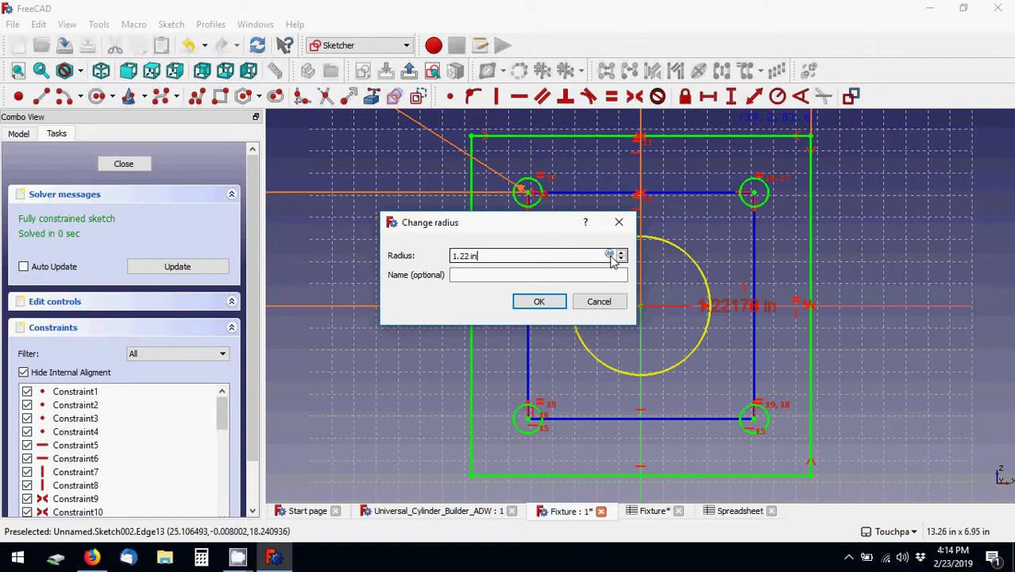
left_click(609, 254)
type("Sketch.")
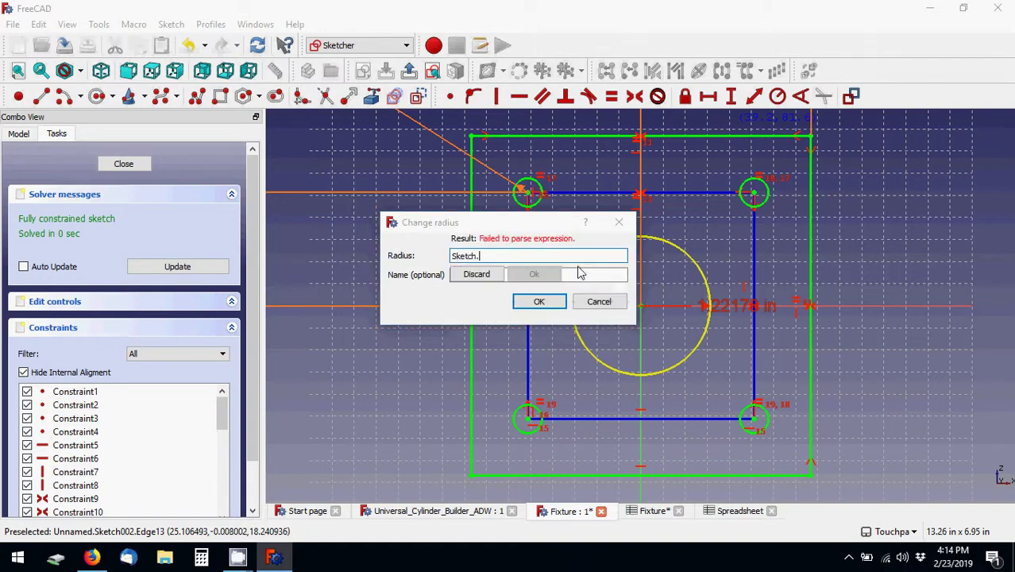
type("Cons")
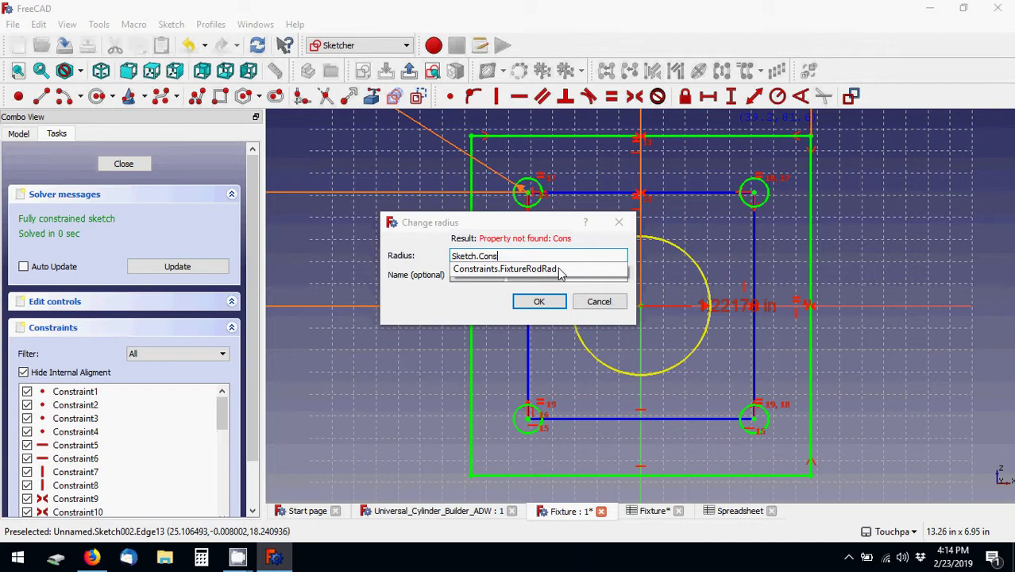
left_click(560, 270)
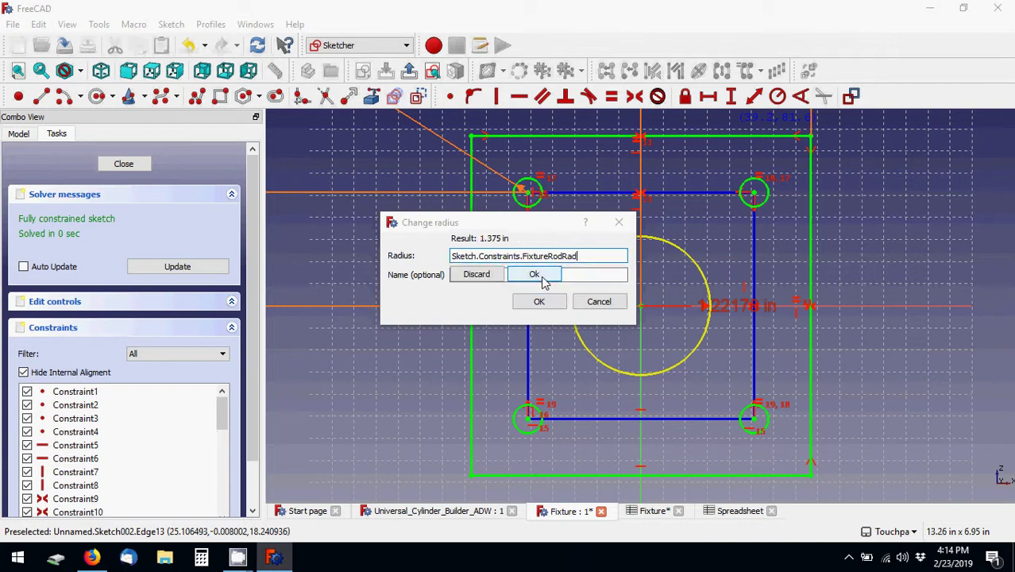
type("-0.")
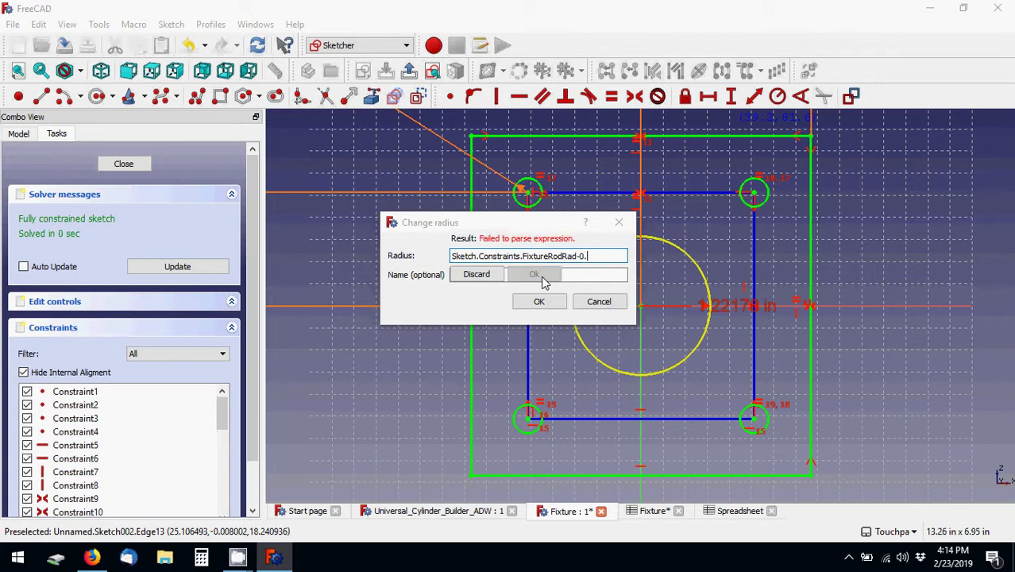
type("003")
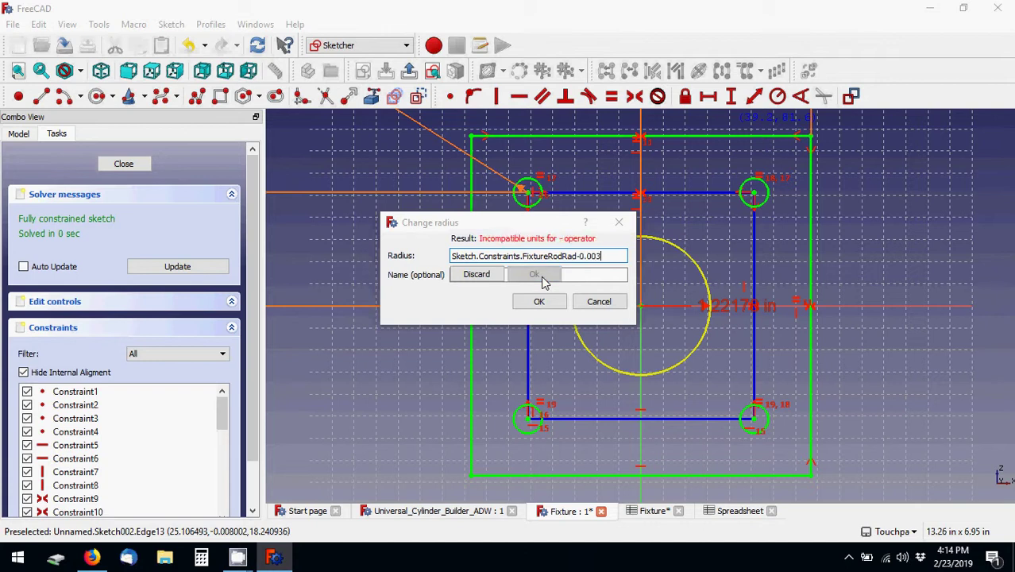
type("in")
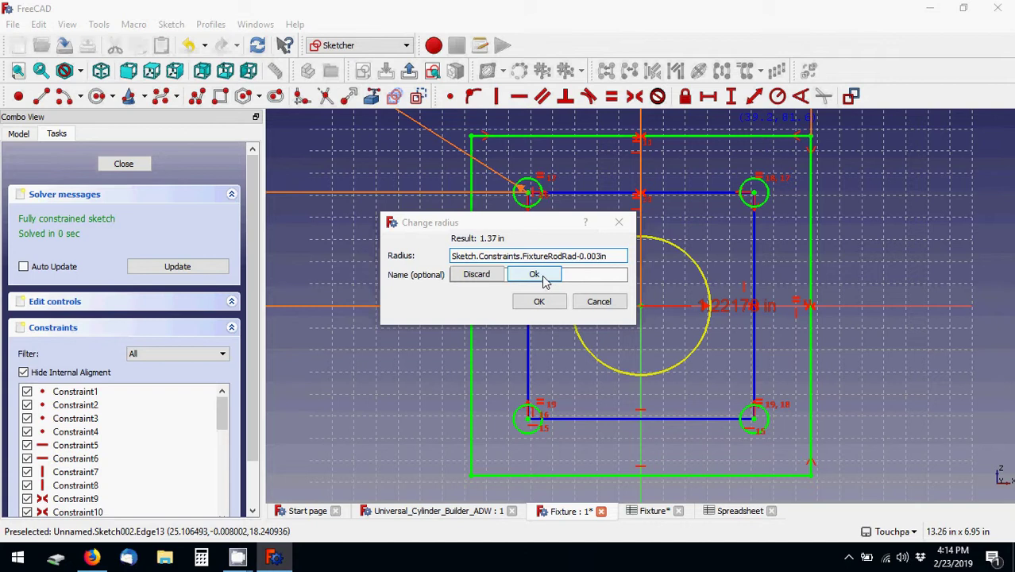
left_click(544, 280)
type("PressFitRad")
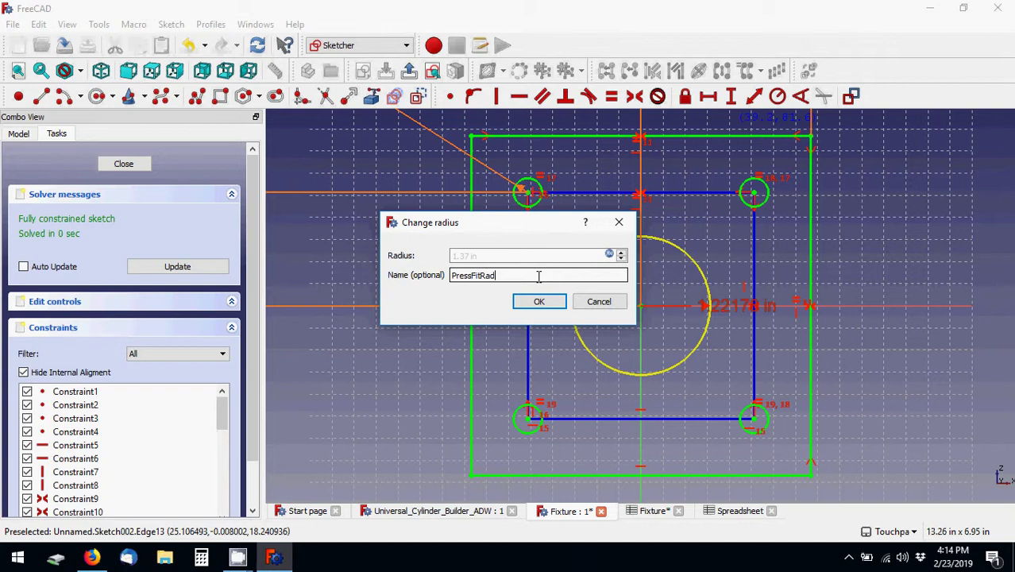
key("Return")
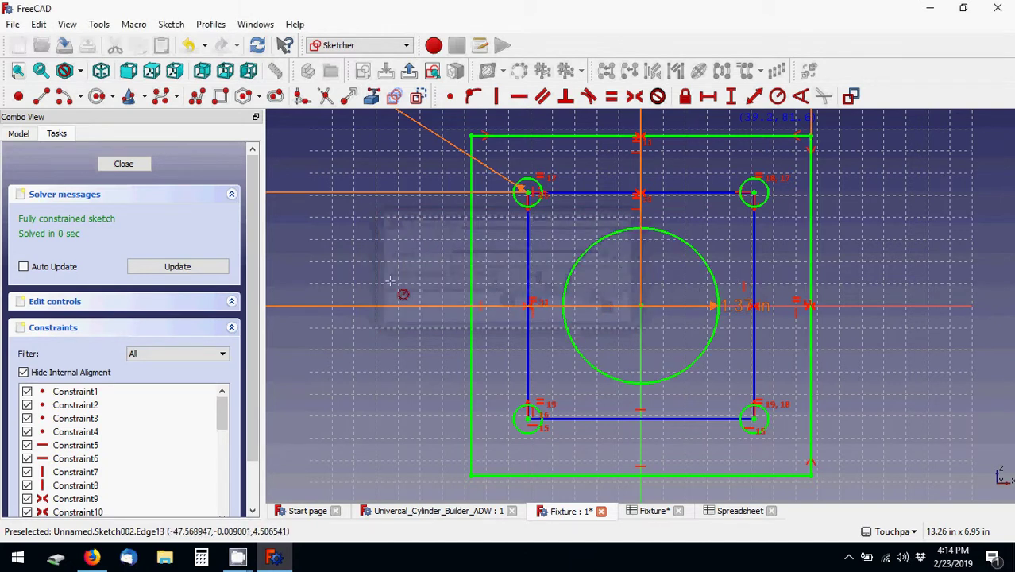
- Close the sketch, unhide the FixtureRound tube, and start a Pad from Sketch002
left_click(124, 164)
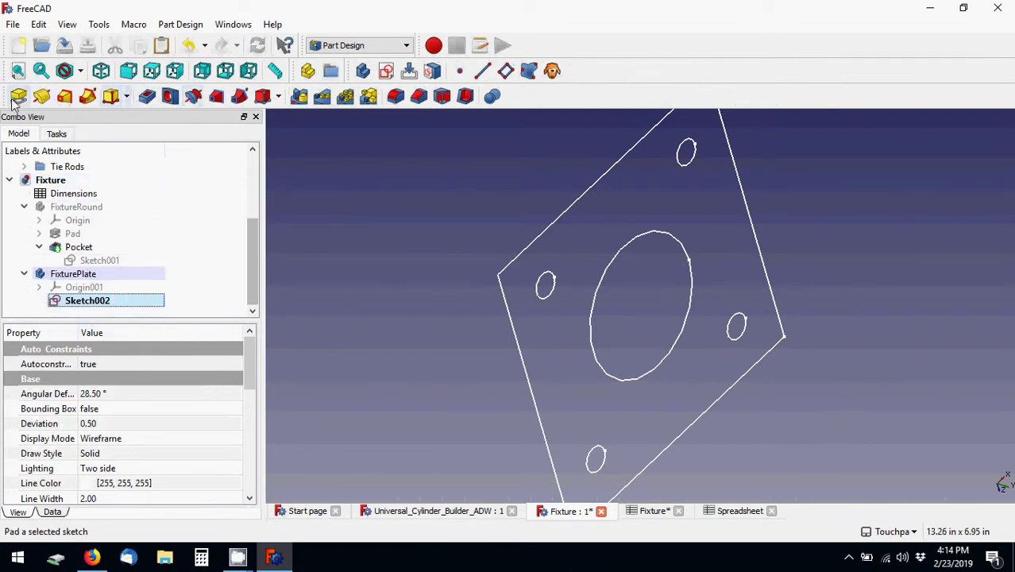
left_click(70, 207)
key("space")
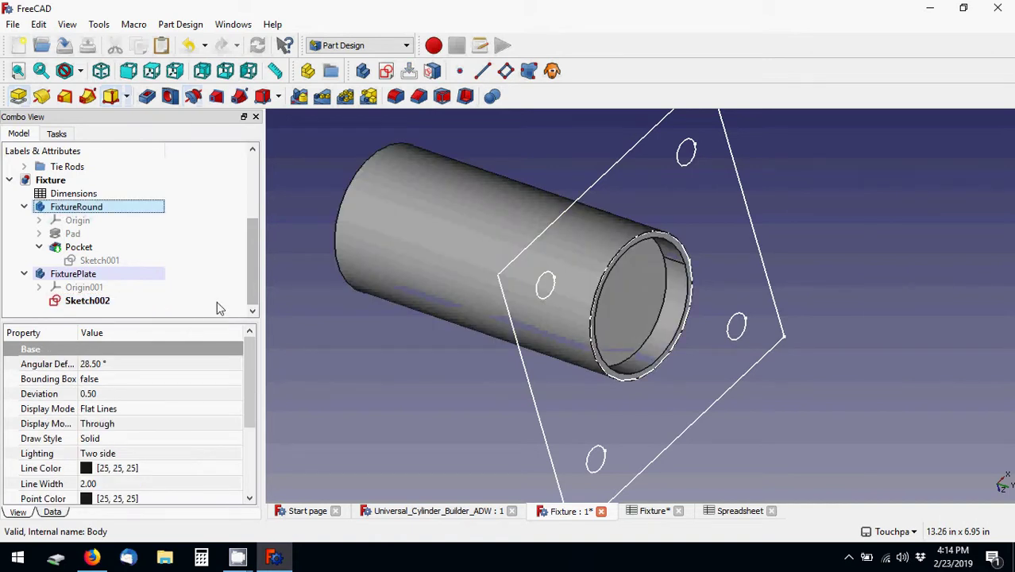
left_click(115, 303)
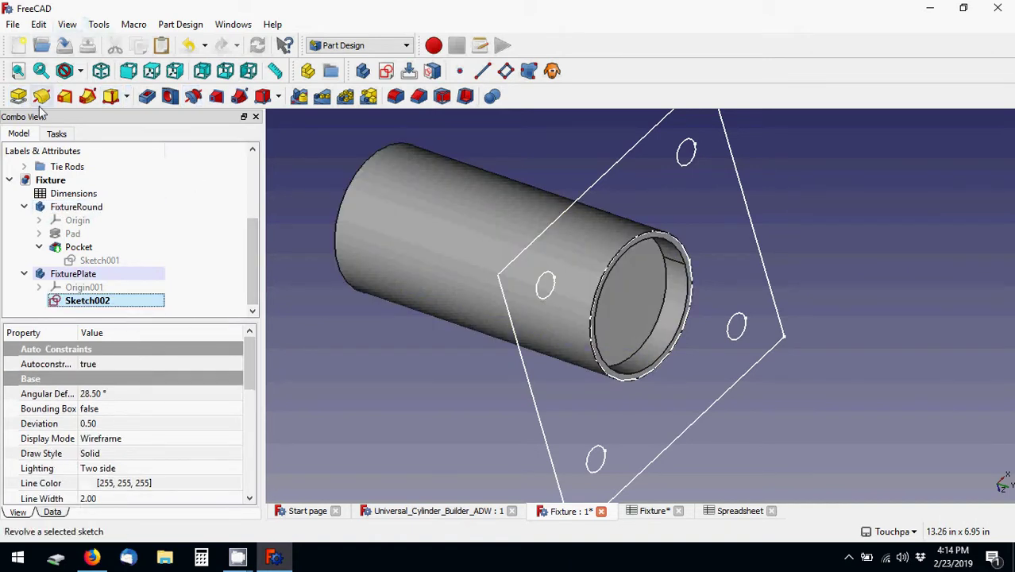
left_click(19, 96)
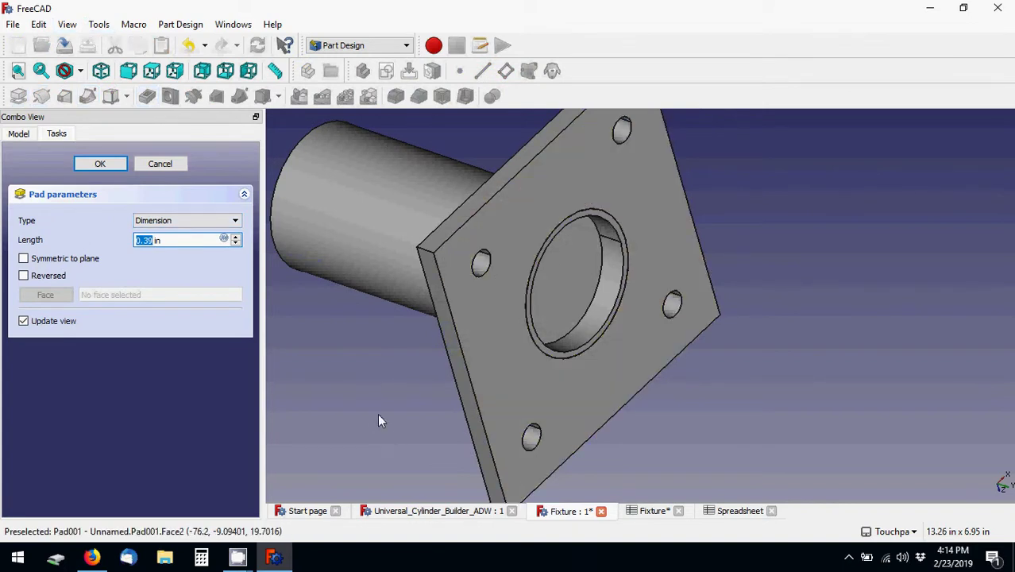
- Set Pad001's length to 0.5 in, confirm it, and orbit to inspect the plate
mouse_move(378, 421)
middle_mouse_down()
mouse_move(433, 405)
mouse_move(335, 408)
mouse_move(335, 354)
mouse_move(349, 377)
mouse_move(541, 357)
mouse_move(372, 394)
mouse_move(327, 377)
mouse_move(607, 347)
mouse_move(548, 355)
mouse_move(546, 372)
mouse_move(556, 287)
mouse_move(536, 274)
mouse_move(519, 288)
mouse_move(557, 239)
mouse_move(655, 474)
mouse_move(576, 417)
mouse_move(475, 411)
middle_mouse_up()
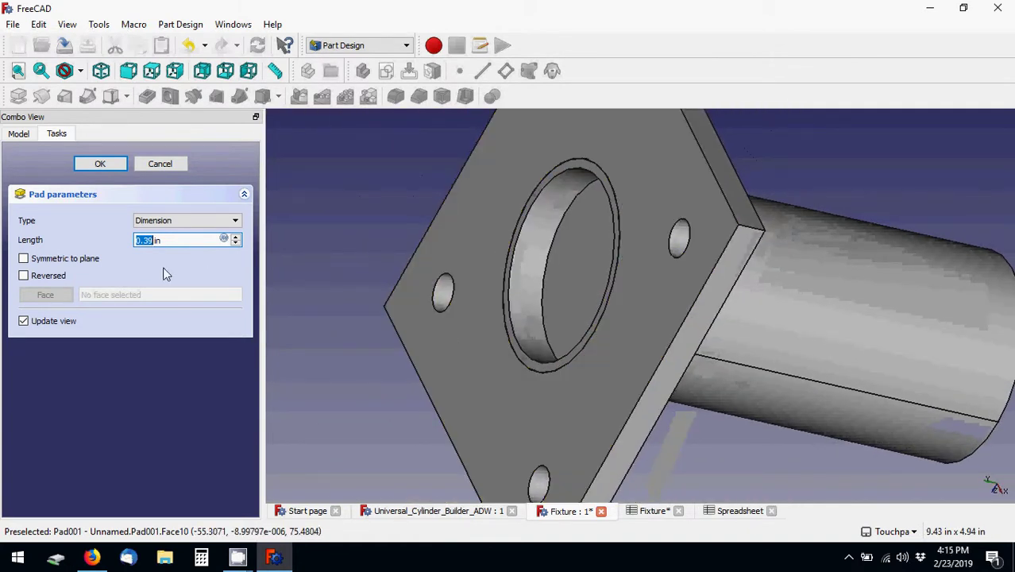
type(".5")
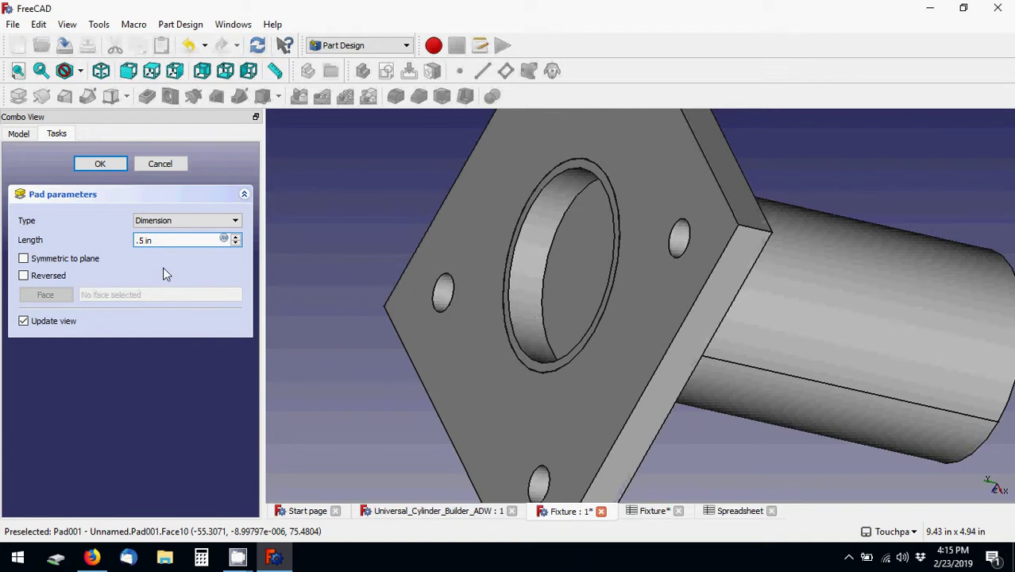
left_click(99, 165)
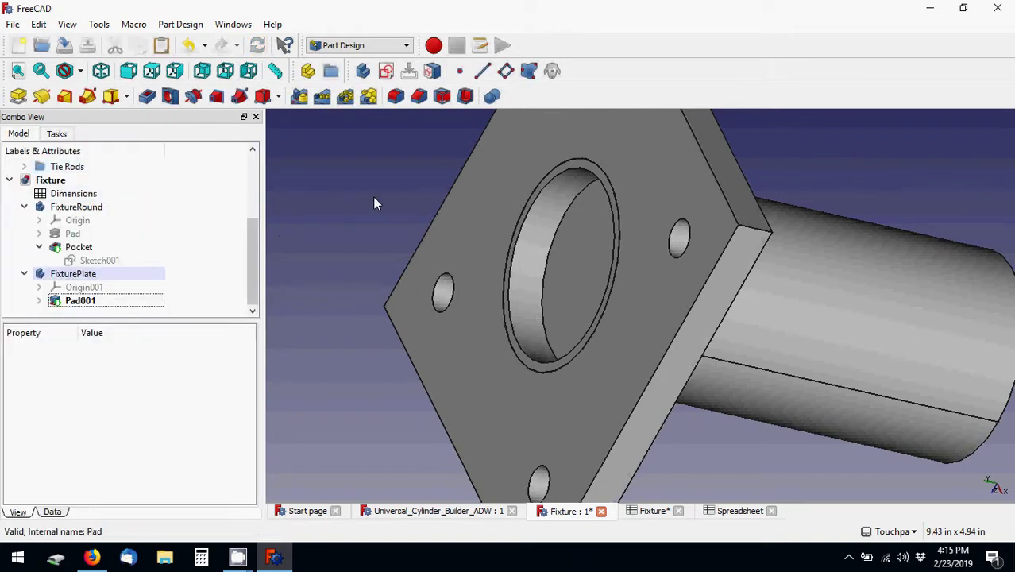
mouse_move(375, 204)
middle_mouse_down()
mouse_move(531, 368)
mouse_move(514, 260)
mouse_move(528, 301)
middle_mouse_up()
scroll(528, 301, "down", 3)
mouse_move(696, 315)
middle_mouse_down()
mouse_move(585, 301)
mouse_move(584, 249)
mouse_move(480, 270)
mouse_move(555, 286)
mouse_move(585, 271)
mouse_move(659, 300)
mouse_move(616, 322)
mouse_move(649, 270)
middle_mouse_up()
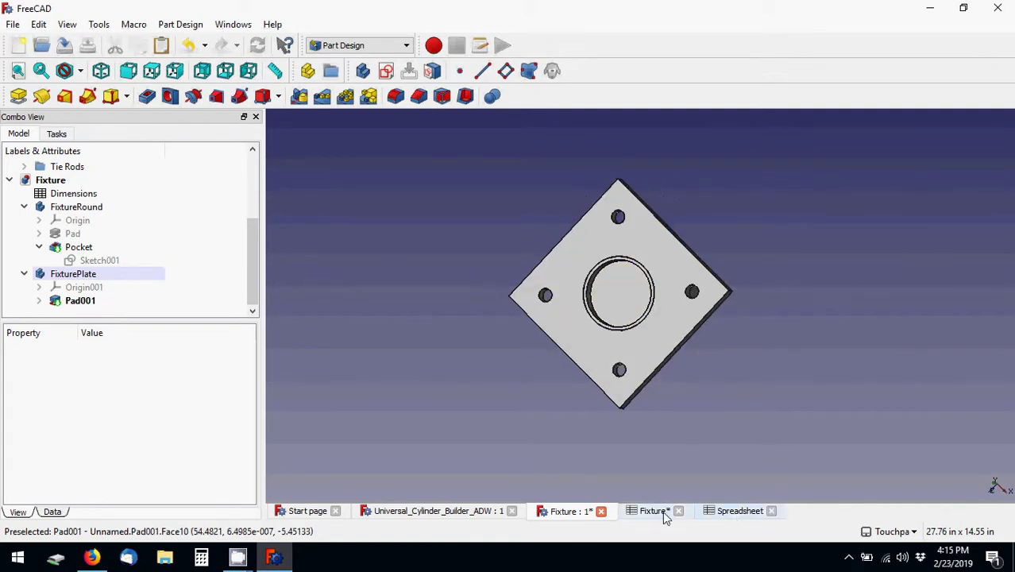
- In the Fixture sheet, change tie rod diameter B5 from 0.5 to 0.625 in (7.9375 mm)
left_click(633, 512)
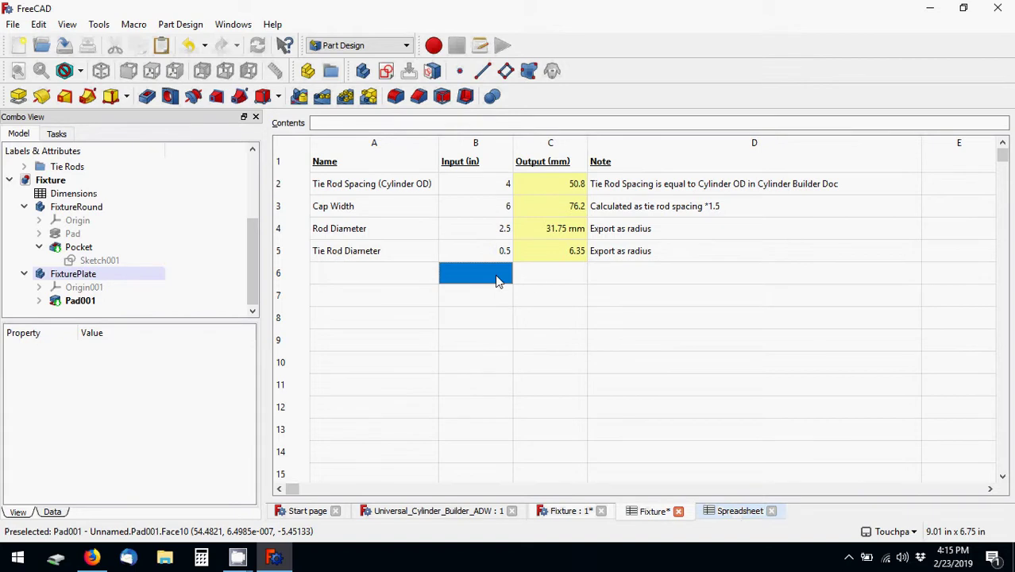
left_click(469, 256)
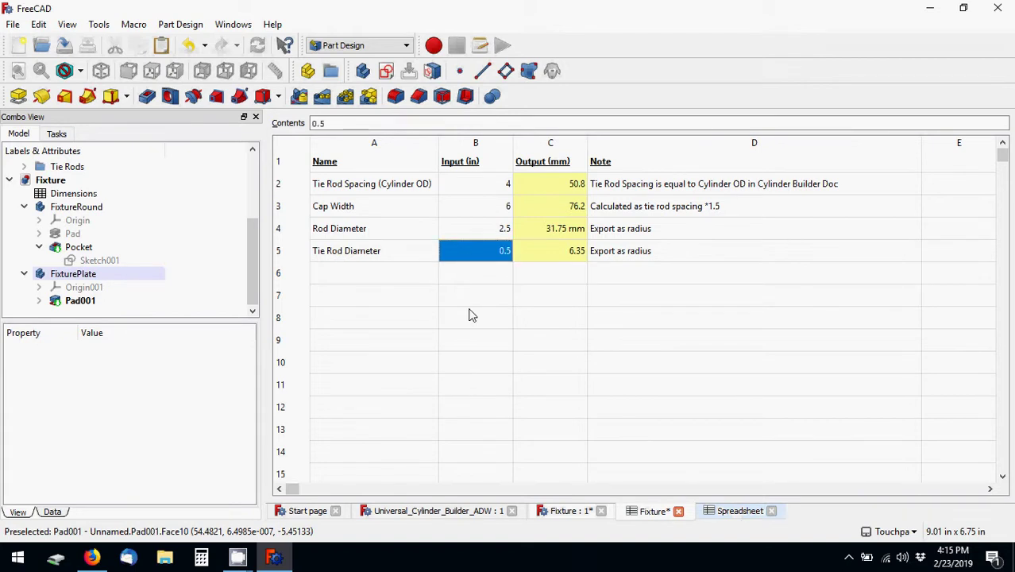
type(".")
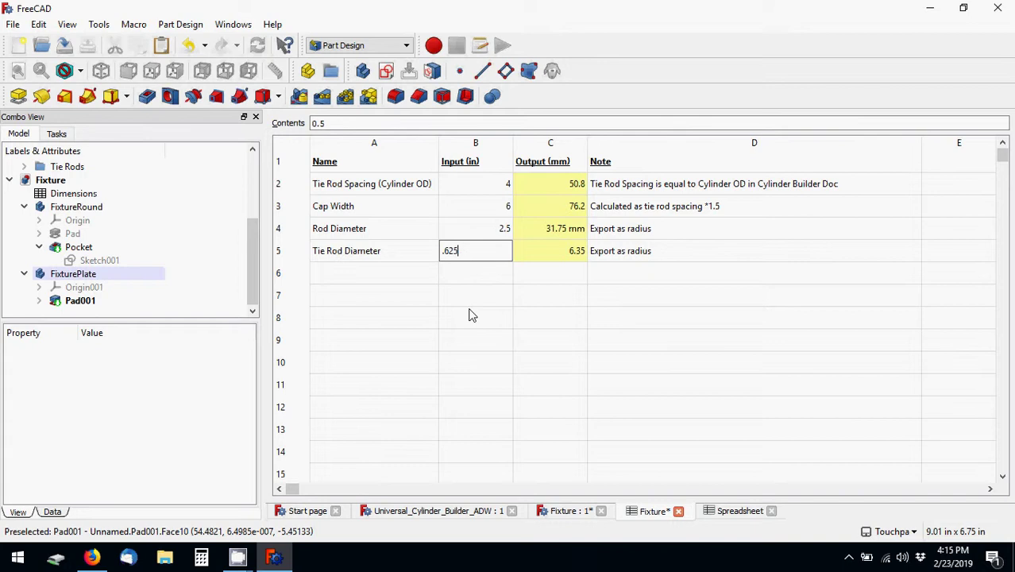
key("Return")
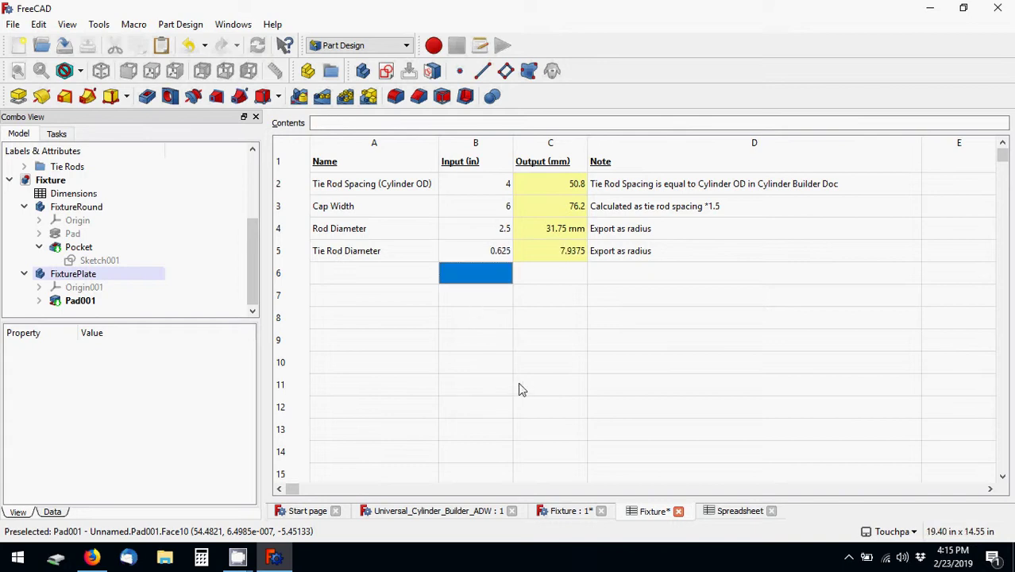
left_click(582, 510)
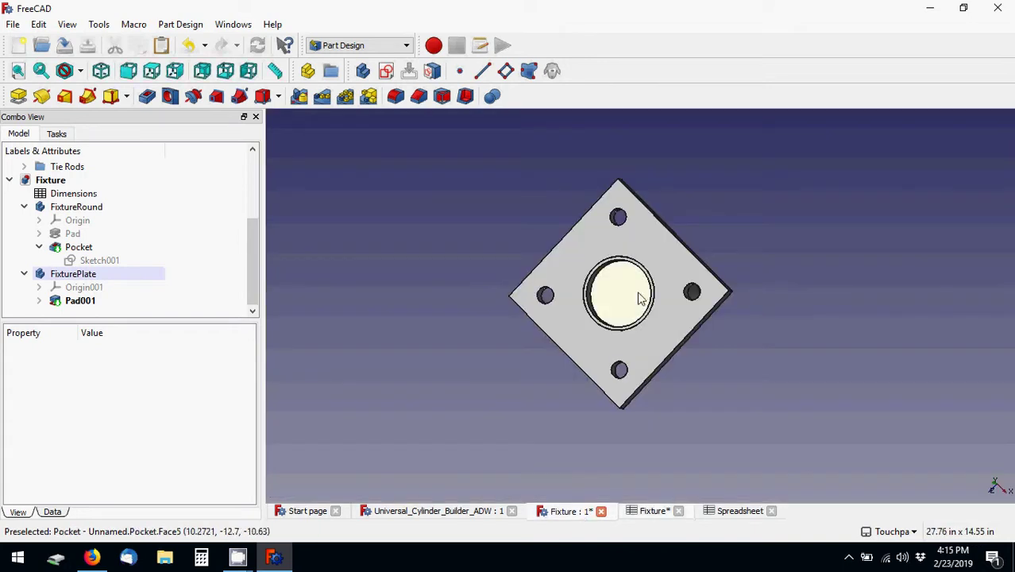
scroll(658, 382, "up", 3)
middle_click_drag(679, 355, 721, 389)
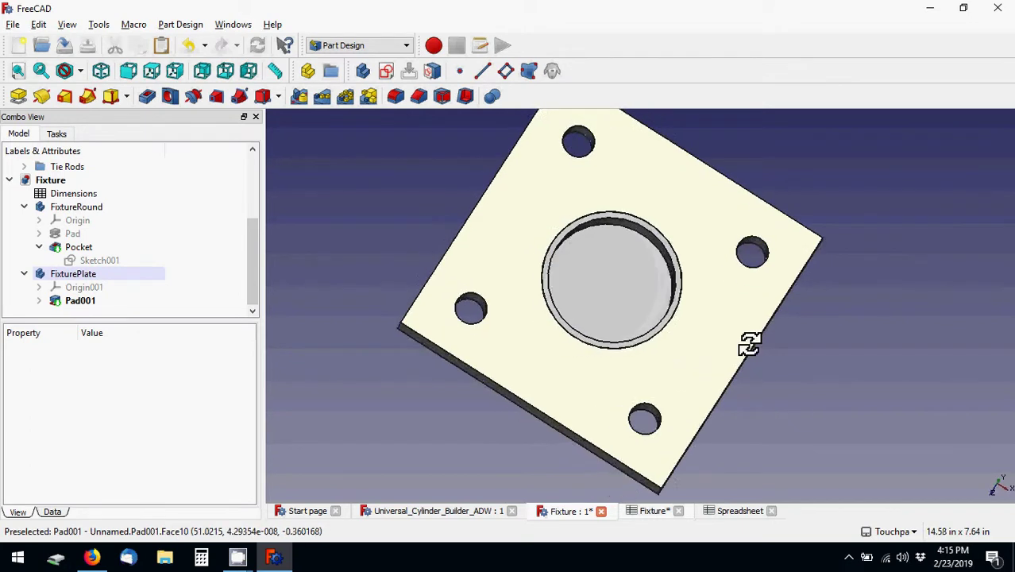
left_click(128, 71)
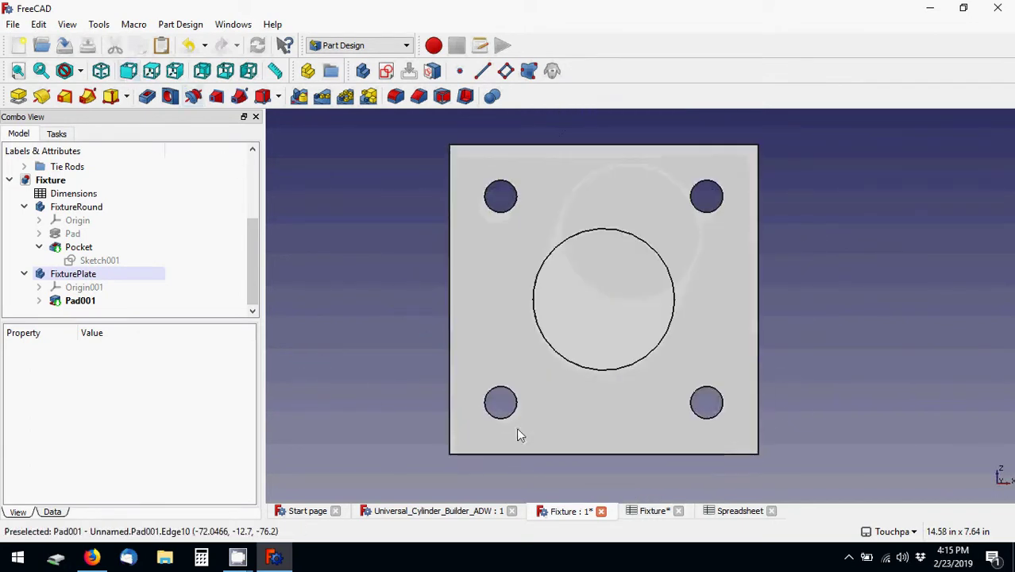
left_click(224, 71)
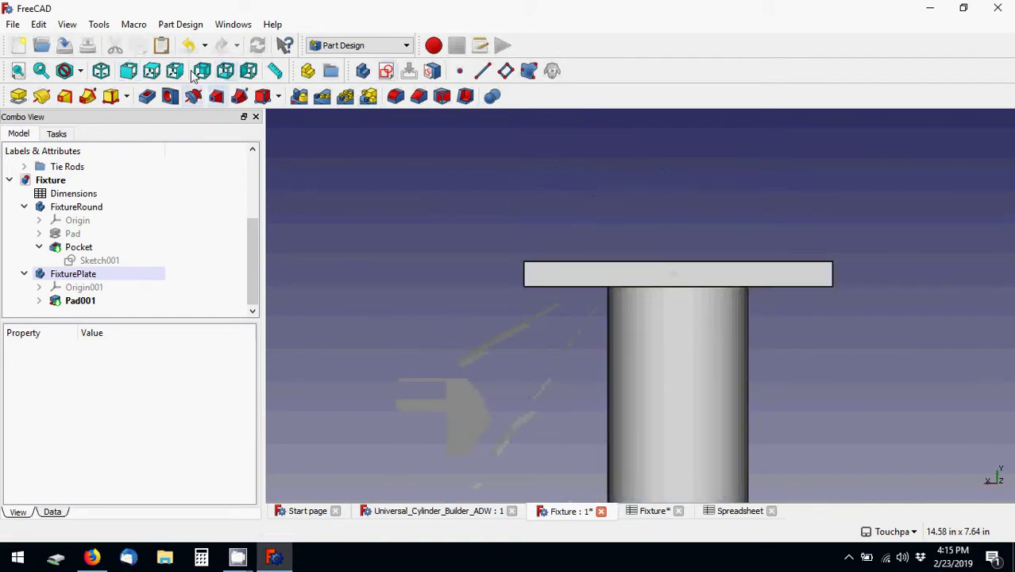
left_click(202, 70)
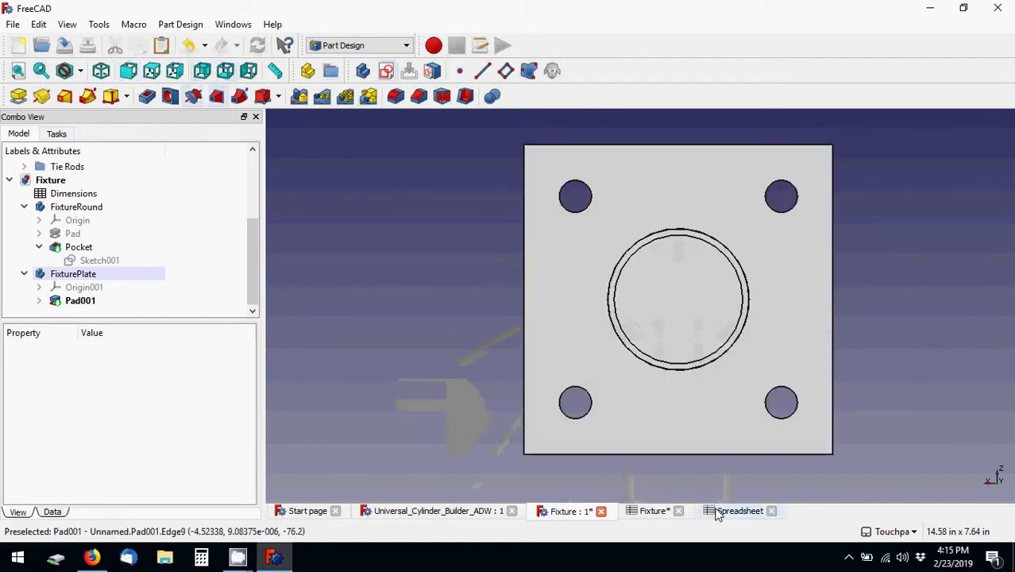
left_click(651, 511)
- Try a 0.25 tie rod diameter in B5 and check the resized holes on the plate
left_click(486, 253)
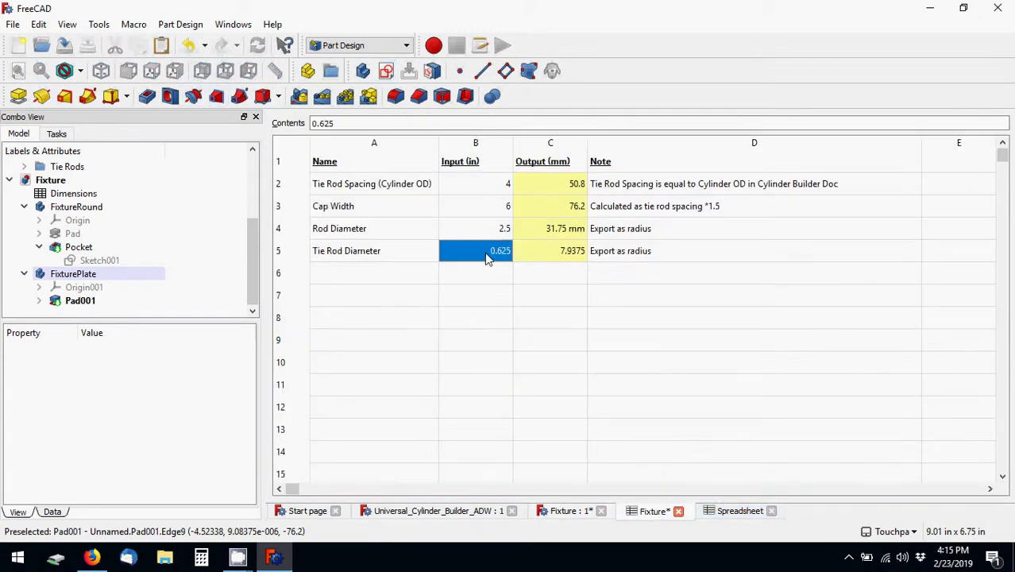
type(".25")
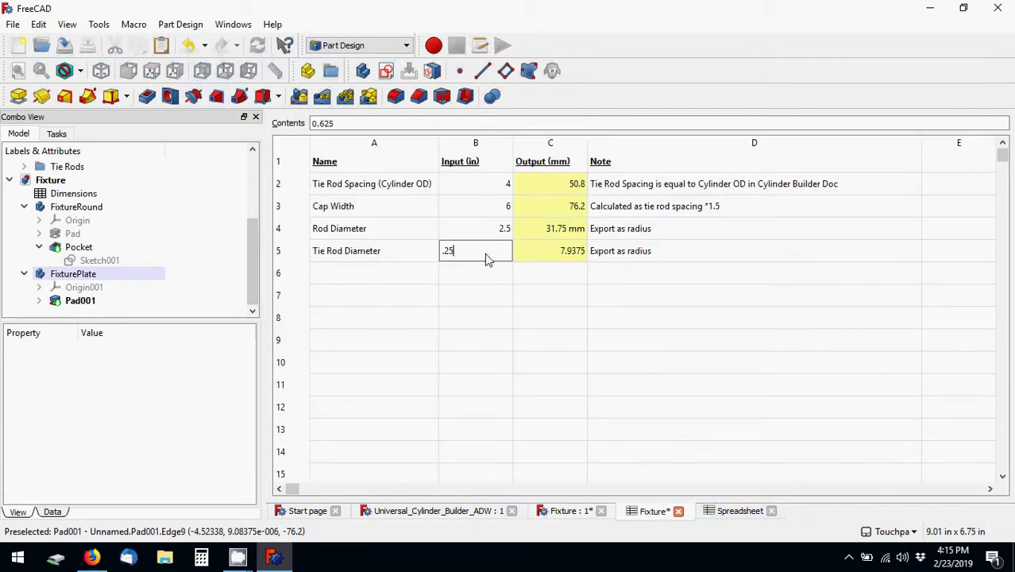
key("Return")
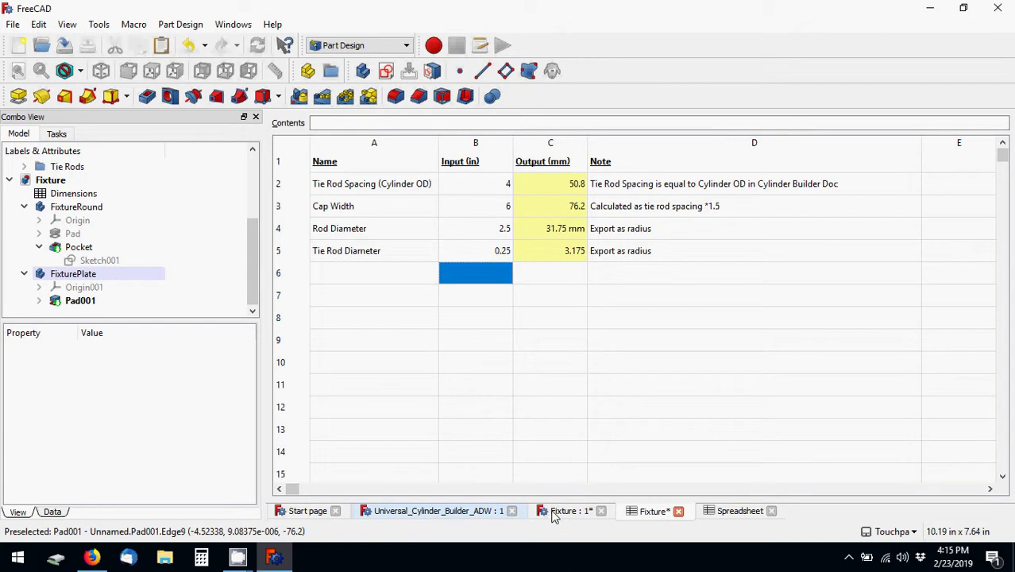
left_click(584, 512)
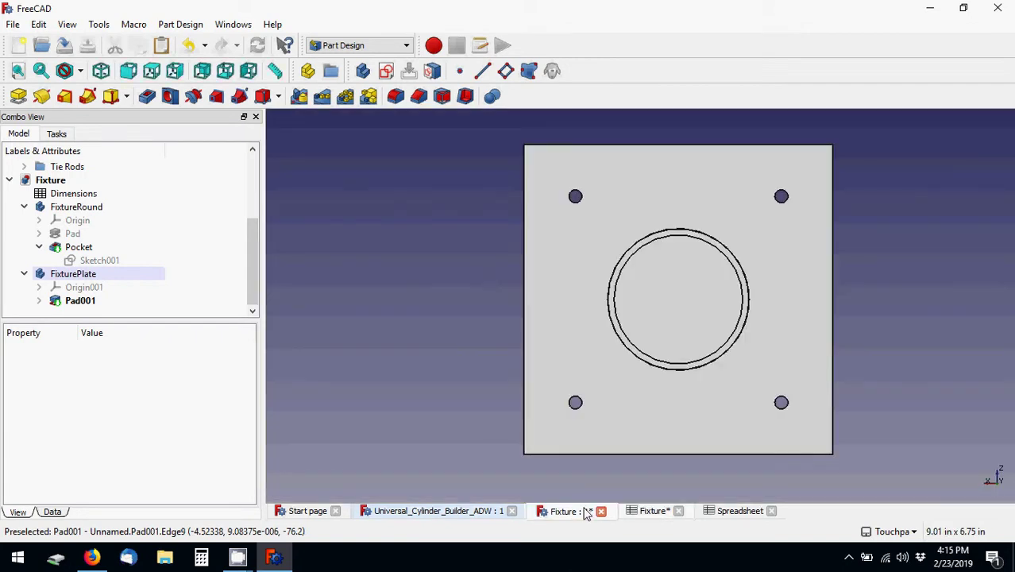
left_click(648, 511)
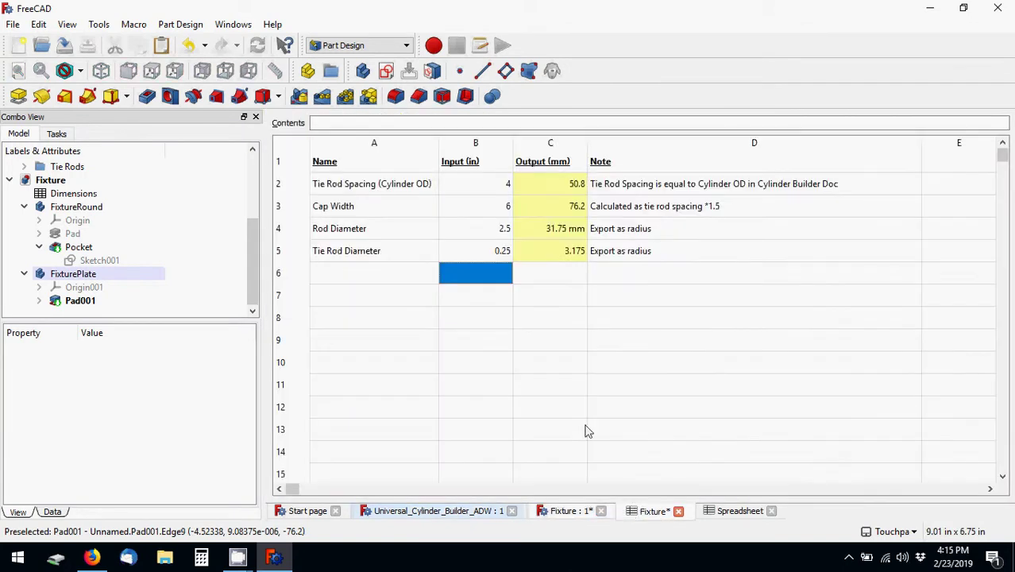
- Set the rod diameter (B4) to 3 and the tie rod spacing (B2) to 8
left_click(458, 234)
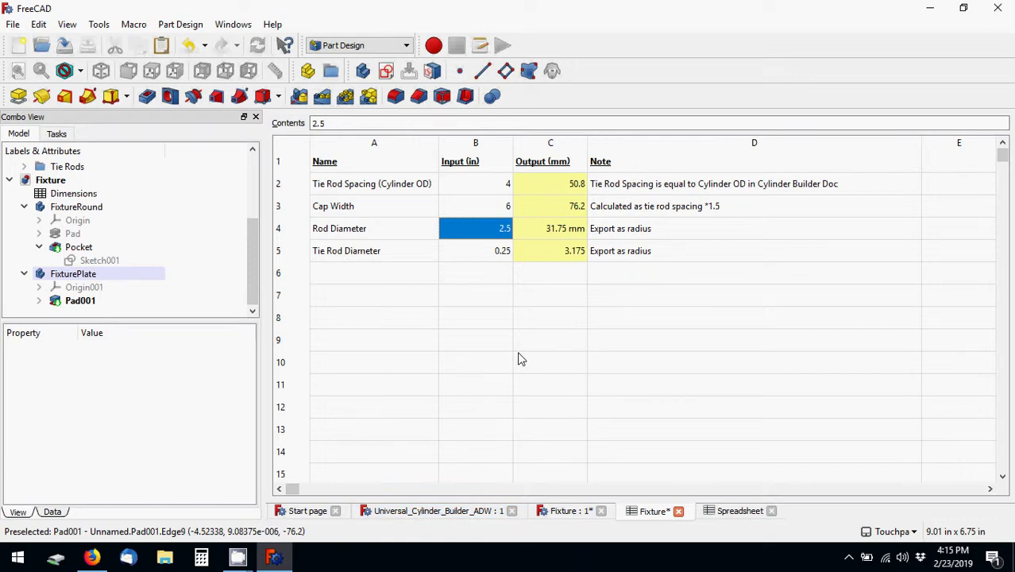
type("4")
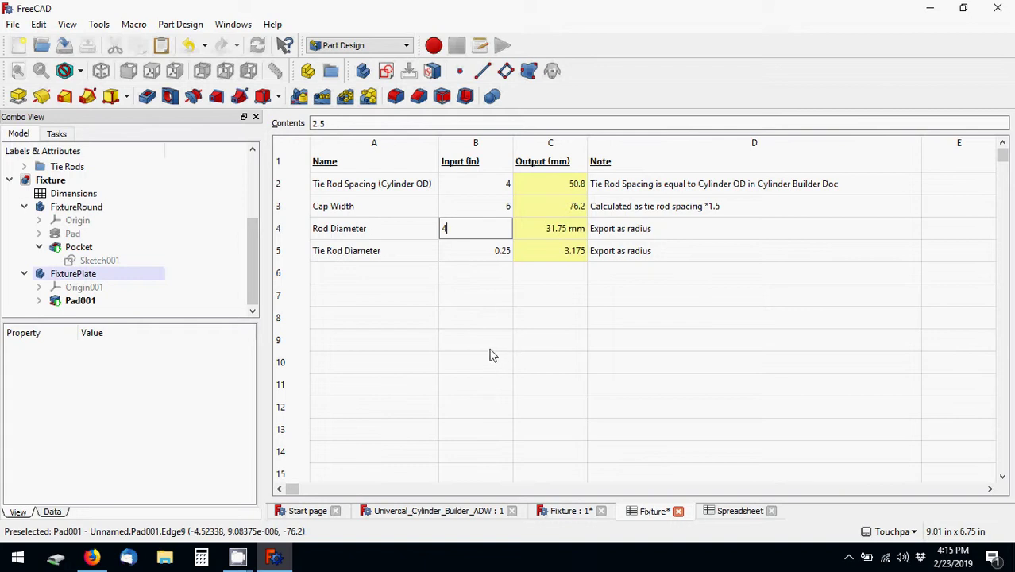
left_click(479, 213)
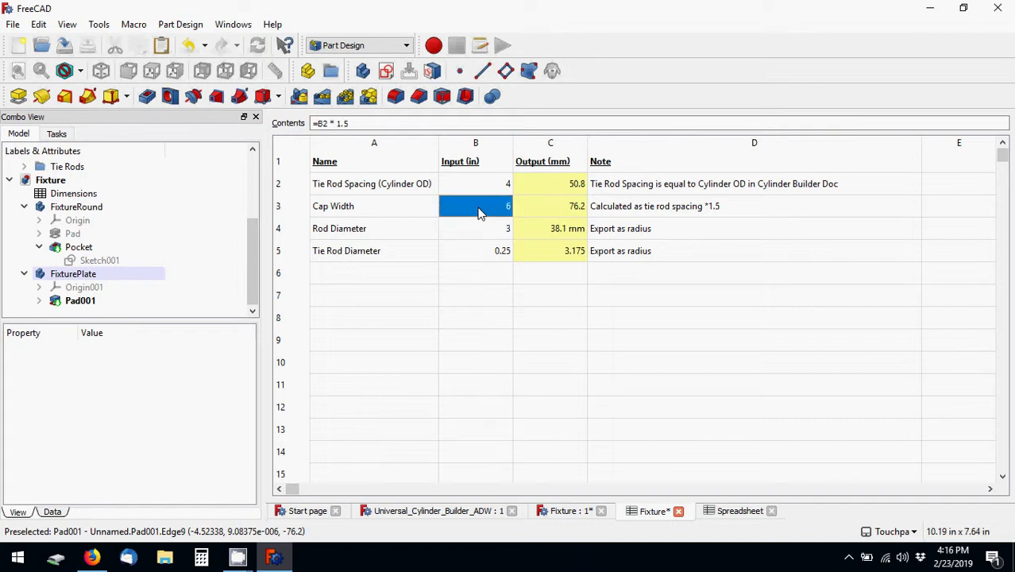
left_click(484, 182)
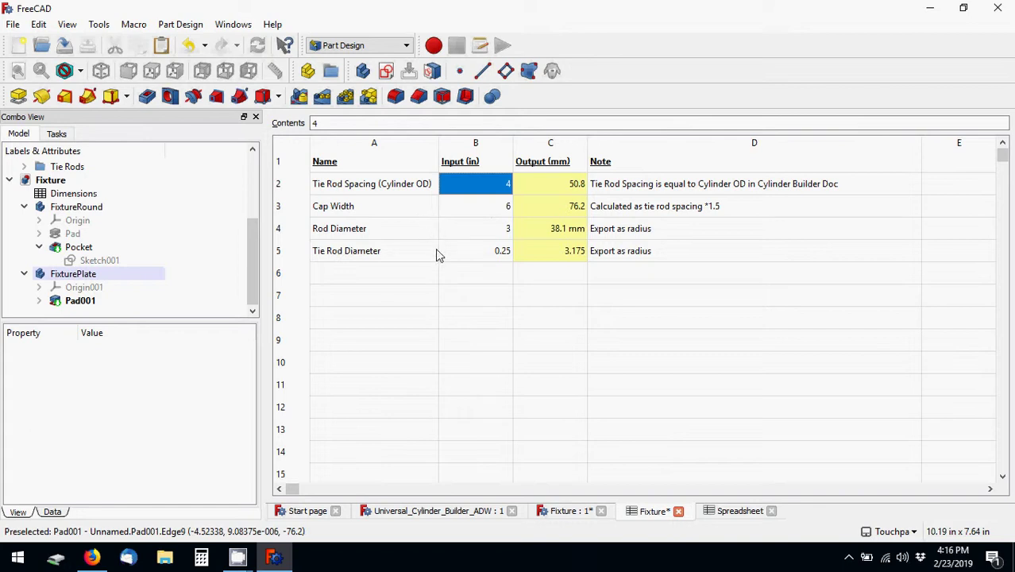
type("8")
left_click(511, 296)
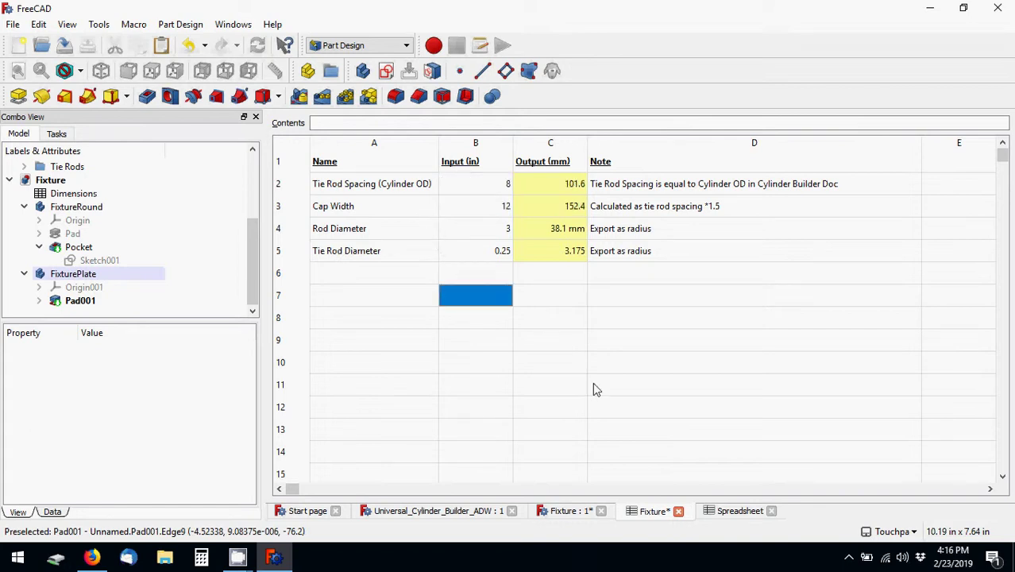
- Set the tie rod diameter in B5 back to 0.625 in
left_click(480, 256)
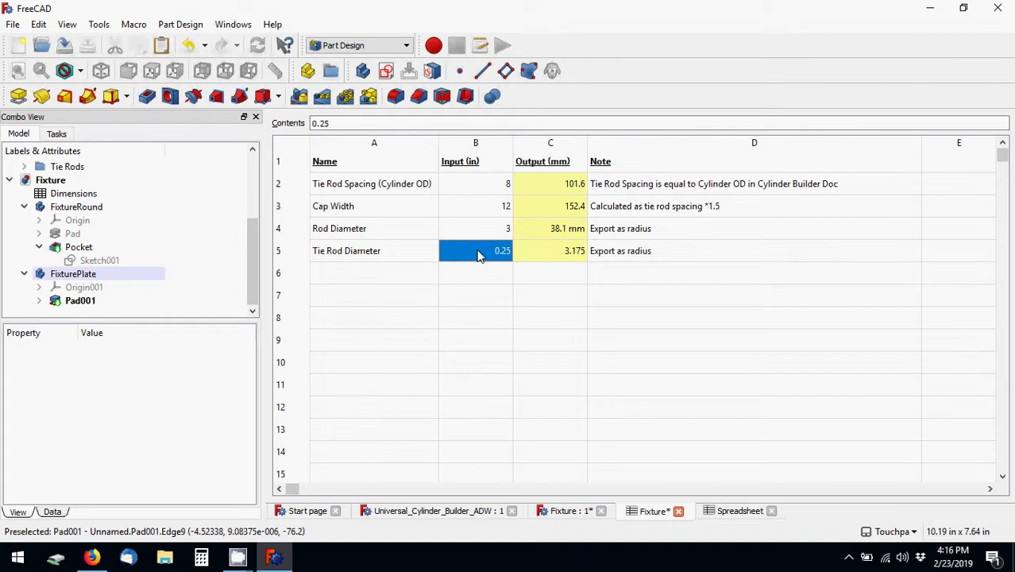
type(".63")
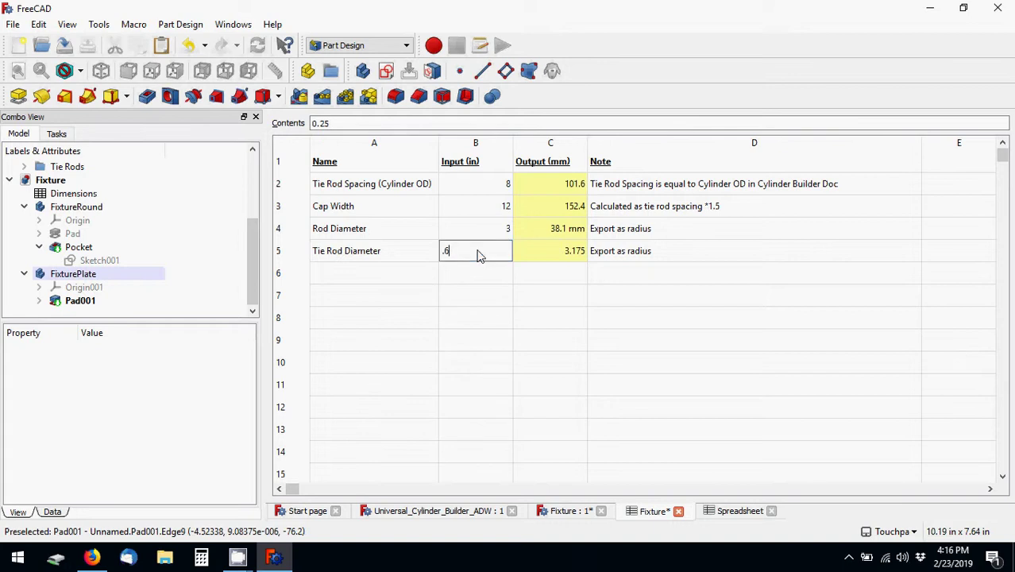
key("Return")
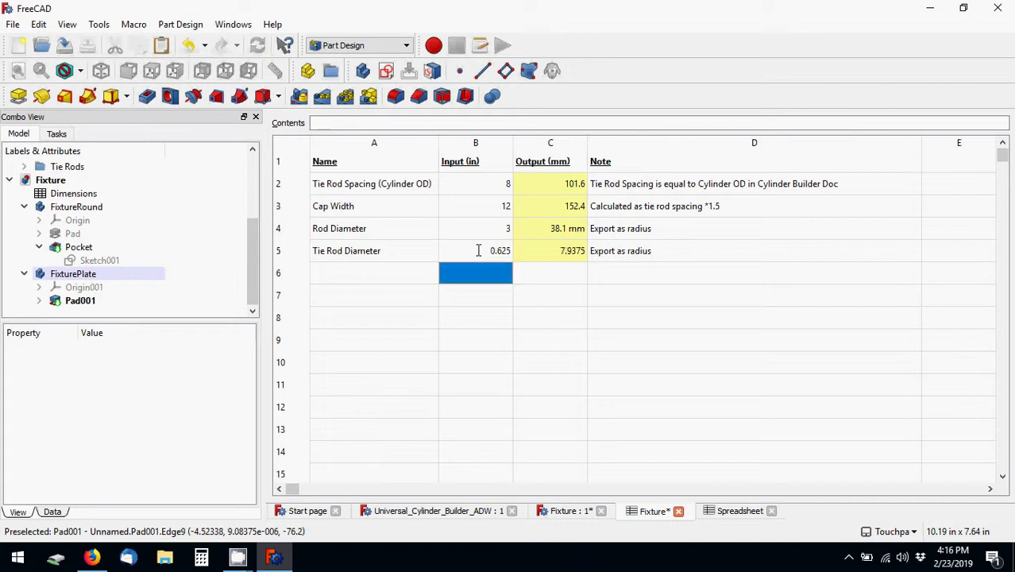
left_click(560, 511)
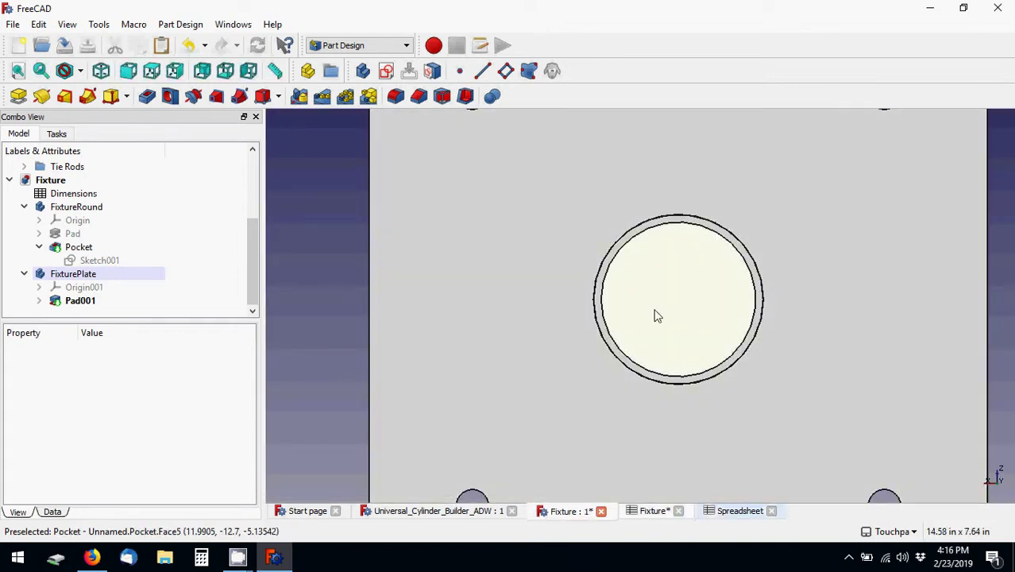
scroll(665, 374, "down", 3)
mouse_move(694, 346)
middle_mouse_down()
mouse_move(478, 358)
mouse_move(450, 343)
mouse_move(650, 340)
mouse_move(668, 370)
mouse_move(646, 376)
mouse_move(688, 335)
mouse_move(628, 394)
mouse_move(512, 377)
mouse_move(635, 312)
mouse_move(645, 369)
mouse_move(508, 362)
mouse_move(566, 356)
mouse_move(623, 378)
mouse_move(607, 389)
mouse_move(634, 351)
mouse_move(480, 394)
mouse_move(582, 351)
mouse_move(671, 352)
mouse_move(686, 417)
mouse_move(686, 351)
mouse_move(460, 344)
mouse_move(732, 321)
mouse_move(698, 385)
mouse_move(596, 382)
mouse_move(584, 296)
mouse_move(603, 378)
mouse_move(550, 378)
mouse_move(629, 358)
mouse_move(634, 380)
middle_mouse_up()
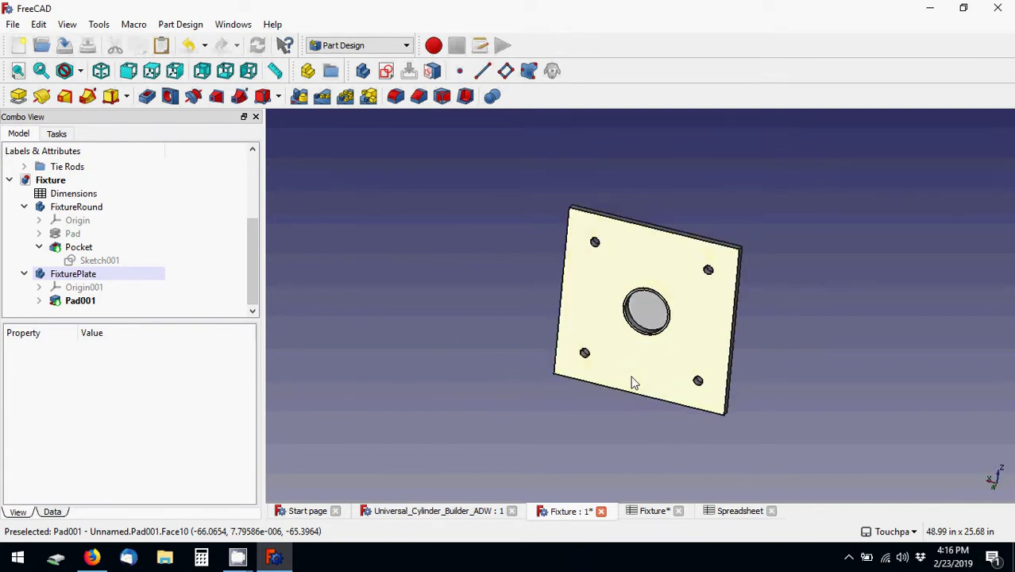
scroll(643, 355, "up", 2)
mouse_move(743, 267)
middle_mouse_down()
mouse_move(747, 236)
mouse_move(782, 207)
mouse_move(759, 256)
mouse_move(768, 235)
middle_mouse_up()
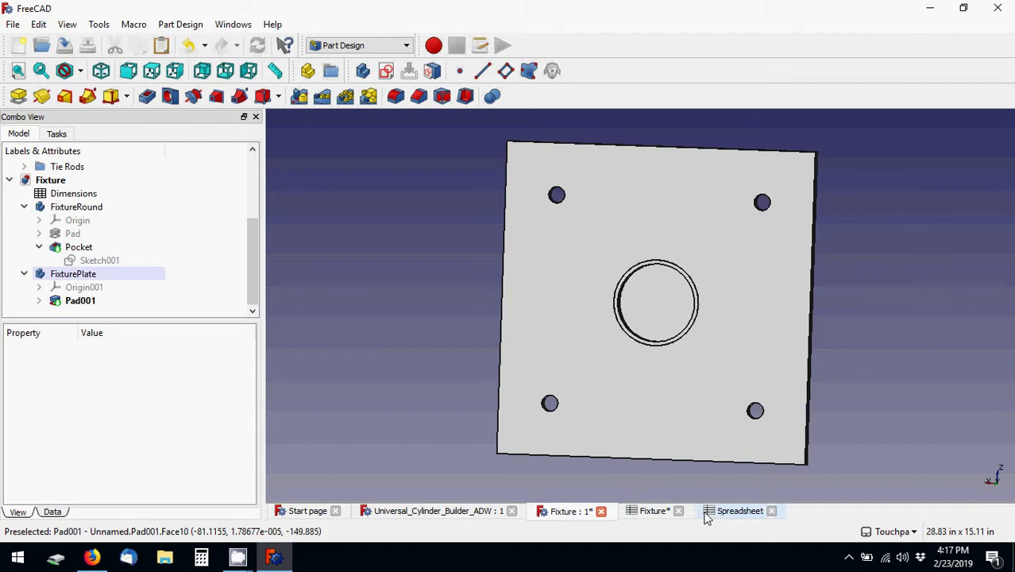
left_click(254, 270)
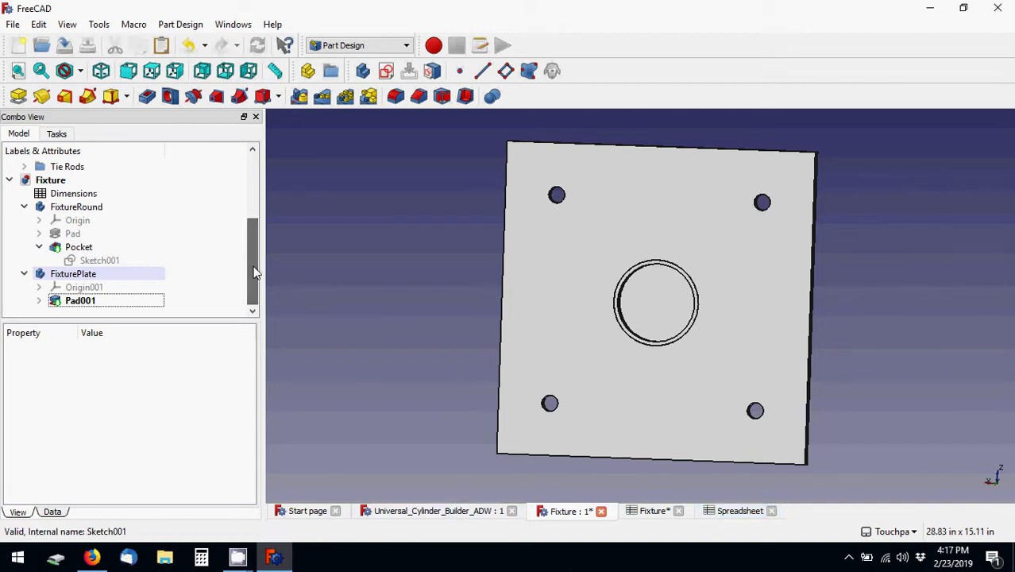
left_click_drag(254, 271, 259, 279)
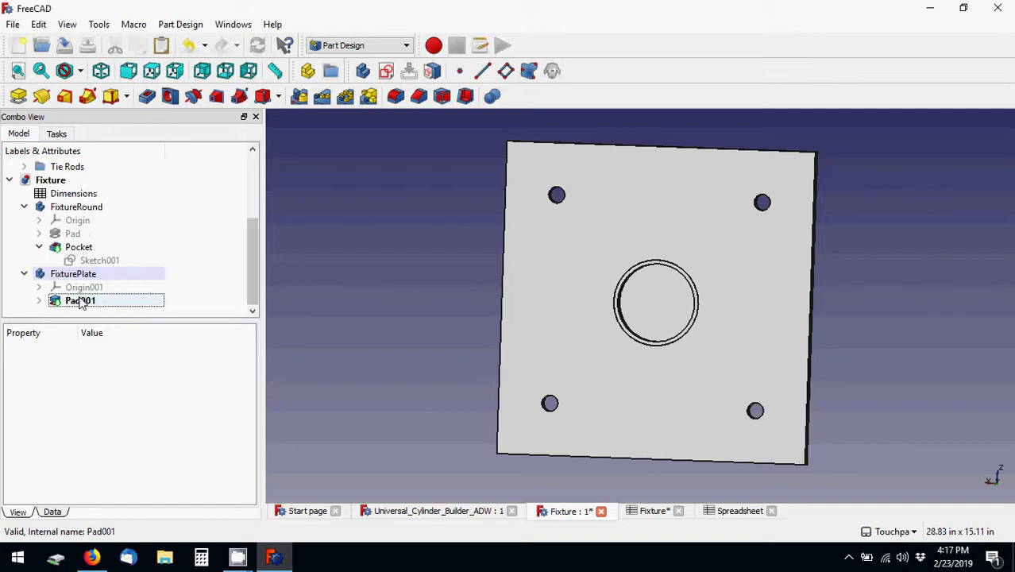
left_click(41, 301)
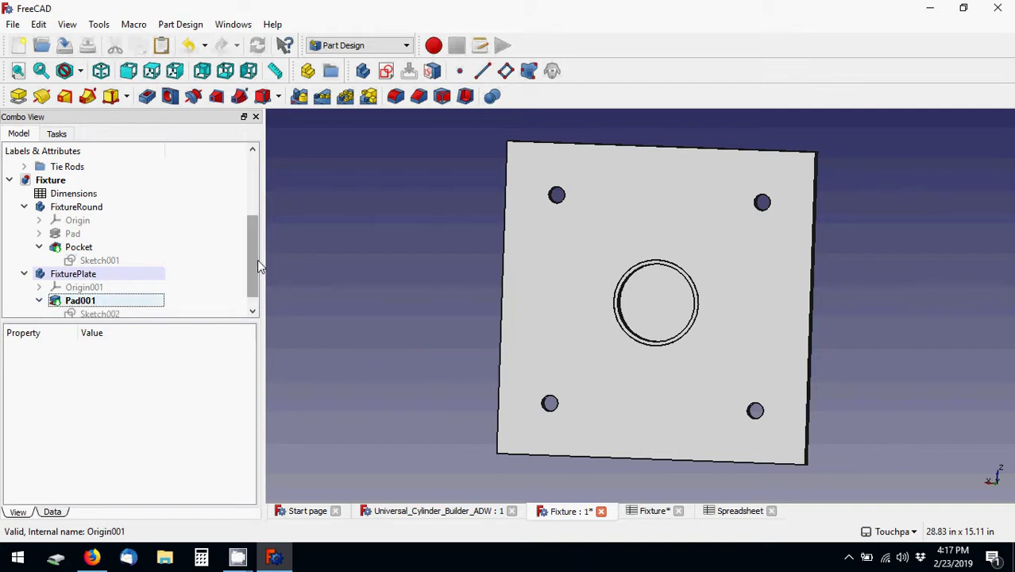
left_click_drag(256, 266, 257, 279)
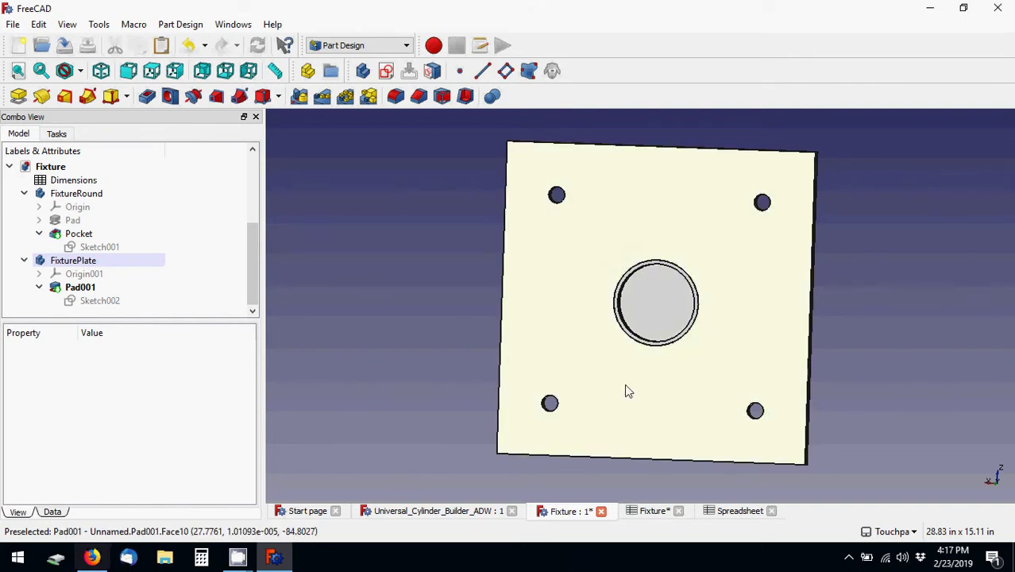
scroll(656, 381, "up", 2)
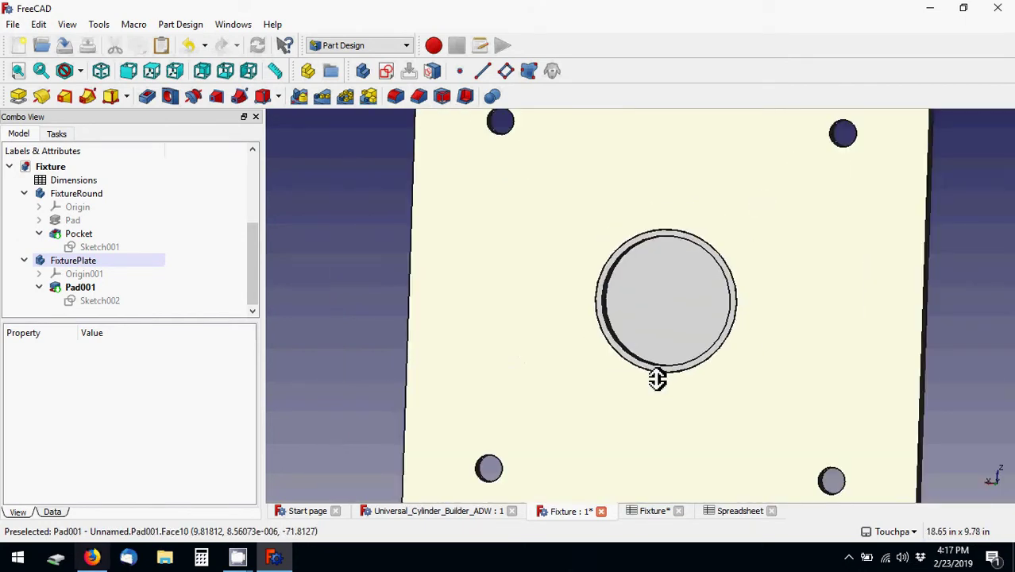
scroll(656, 378, "down", 5)
middle_click_drag(514, 395, 600, 401)
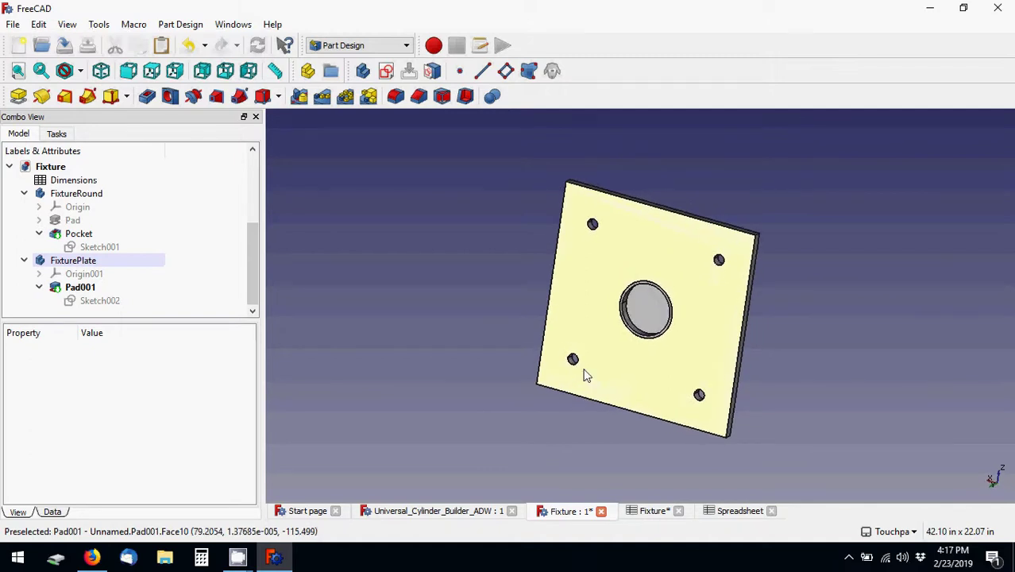
left_click(575, 360)
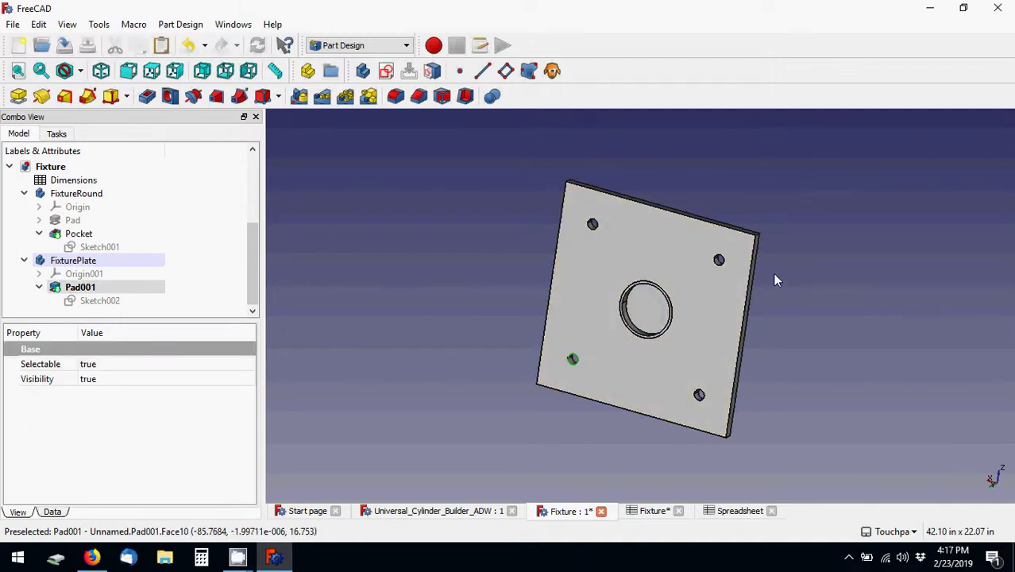
left_click(592, 223)
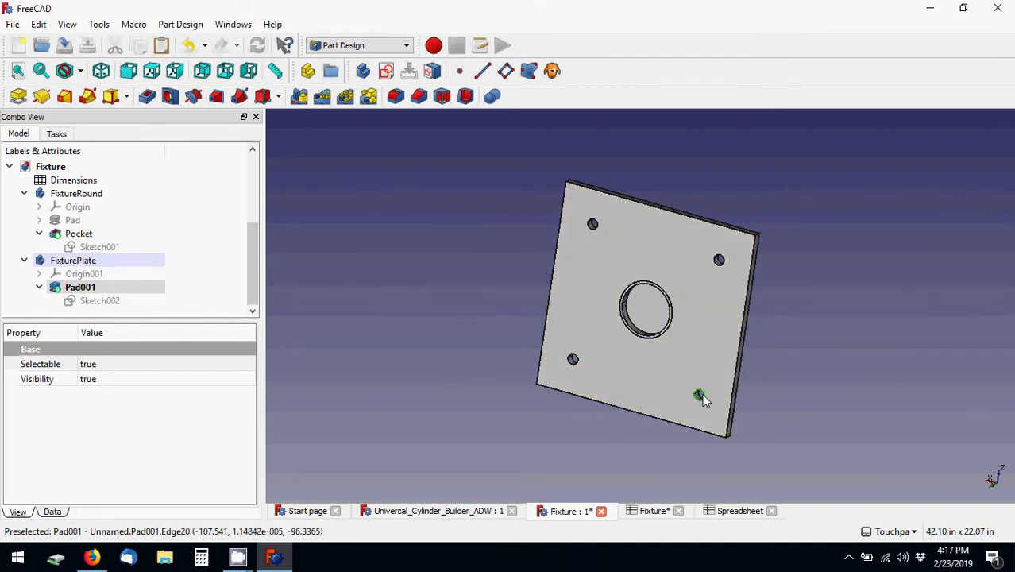
left_click(848, 331)
scroll(652, 374, "up", 2)
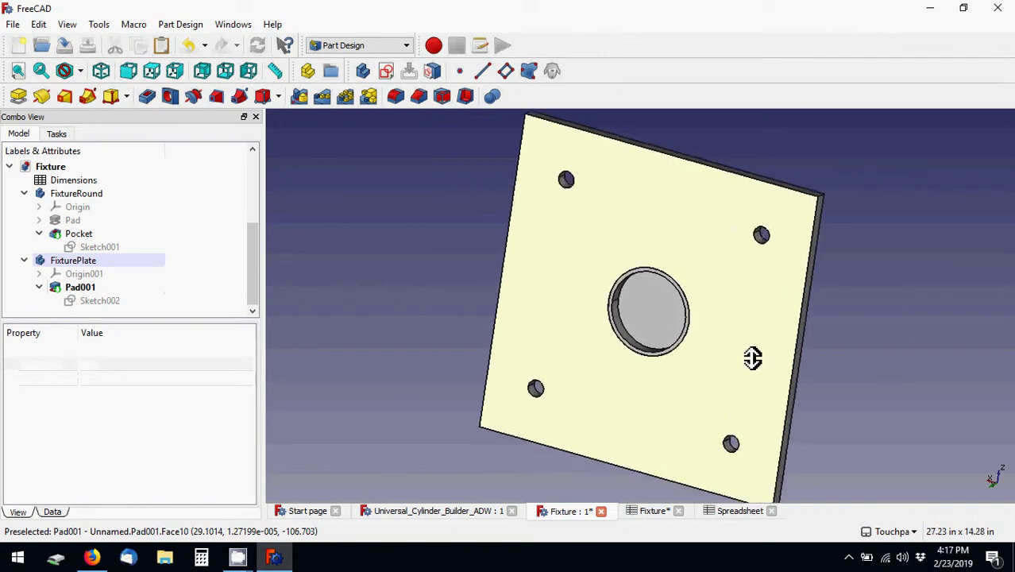
scroll(752, 357, "up", 1)
scroll(758, 354, "down", 2)
scroll(736, 374, "up", 1)
mouse_move(738, 365)
middle_mouse_down()
mouse_move(768, 322)
mouse_move(706, 345)
middle_mouse_up()
left_click(653, 510)
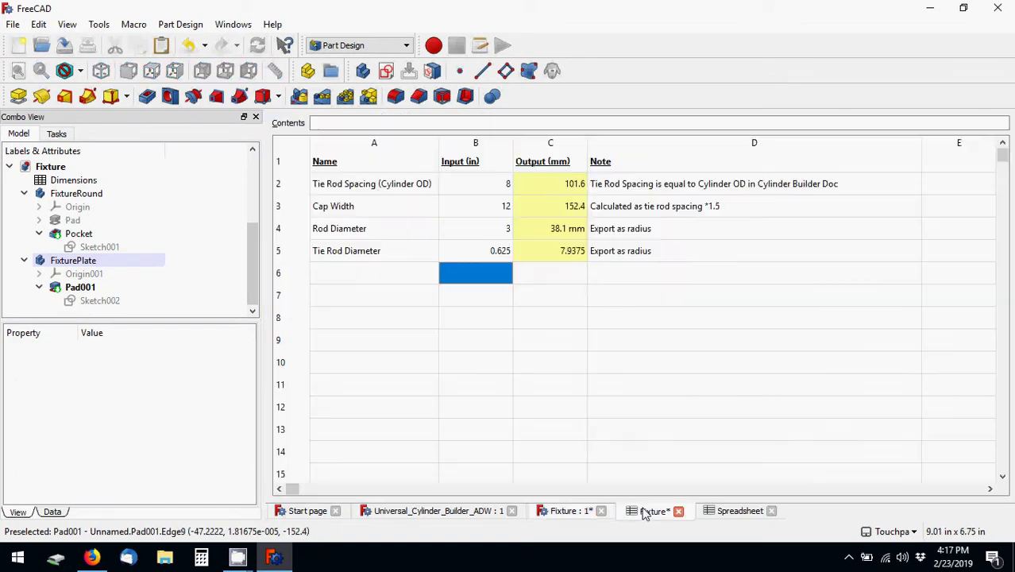
left_click(408, 277)
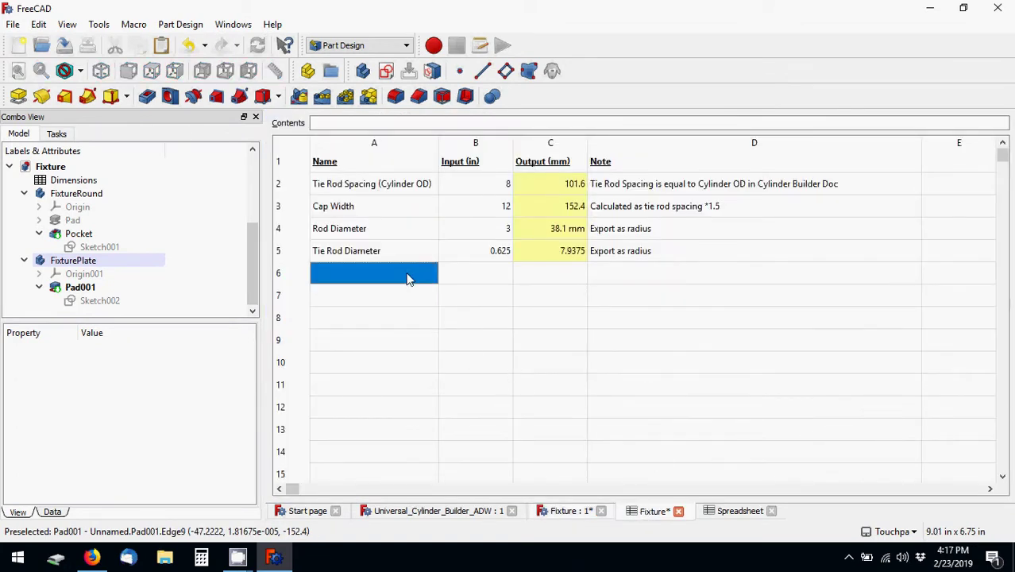
left_click(465, 512)
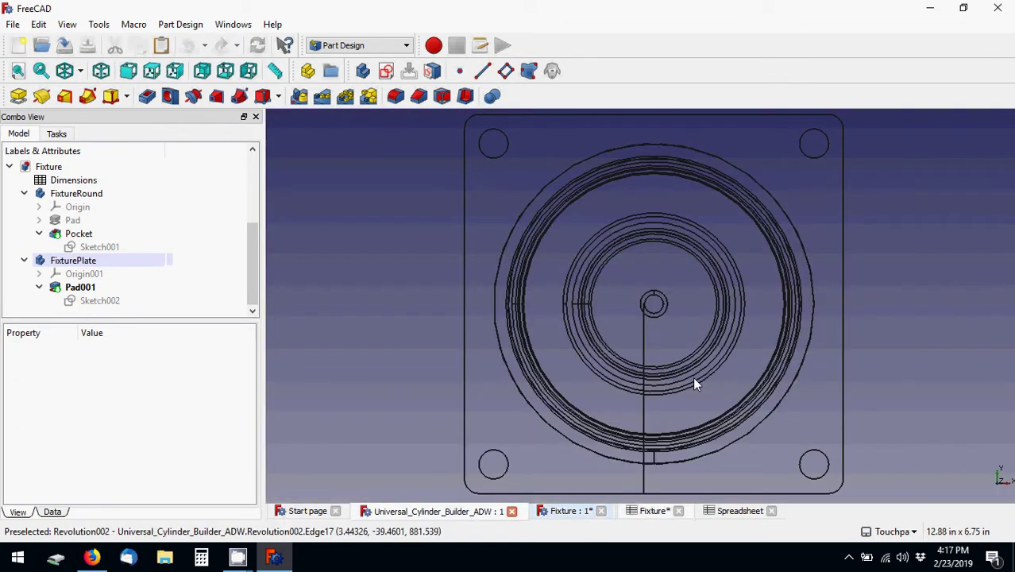
scroll(690, 407, "down", 2)
middle_click_drag(676, 426, 663, 423)
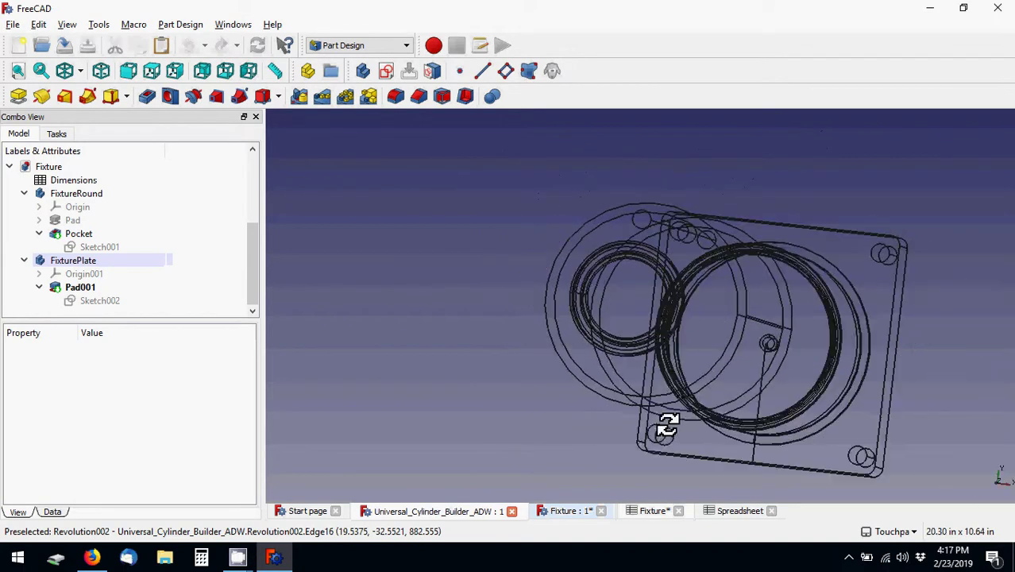
scroll(647, 466, "down", 4)
left_click(647, 512)
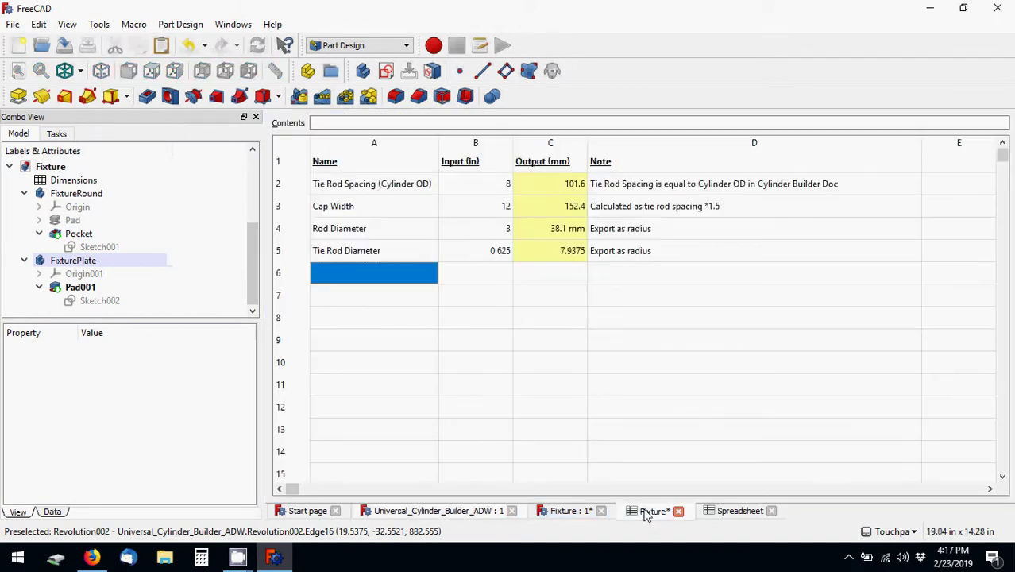
mouse_move(400, 191)
left_mouse_down()
mouse_move(666, 242)
mouse_move(665, 258)
left_mouse_up()
left_click(641, 281)
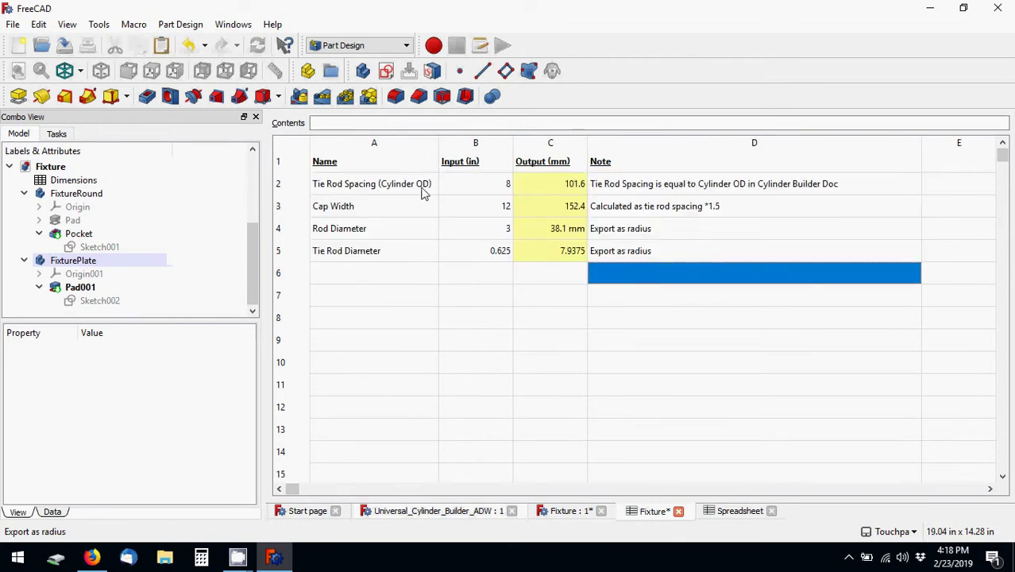
mouse_move(423, 192)
left_mouse_down()
mouse_move(664, 256)
mouse_move(467, 220)
mouse_move(406, 185)
left_mouse_up()
left_click(605, 290)
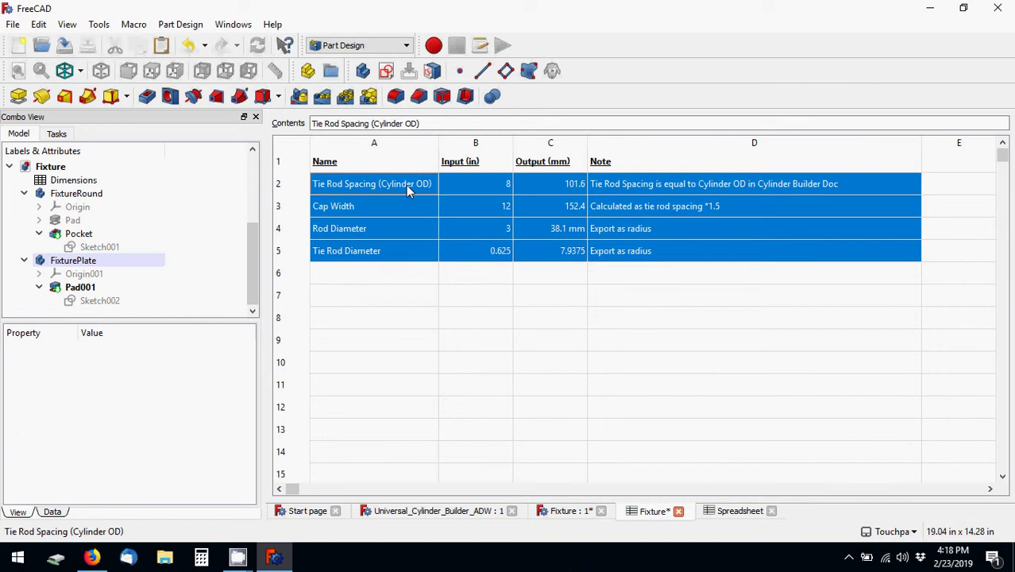
left_click(406, 185)
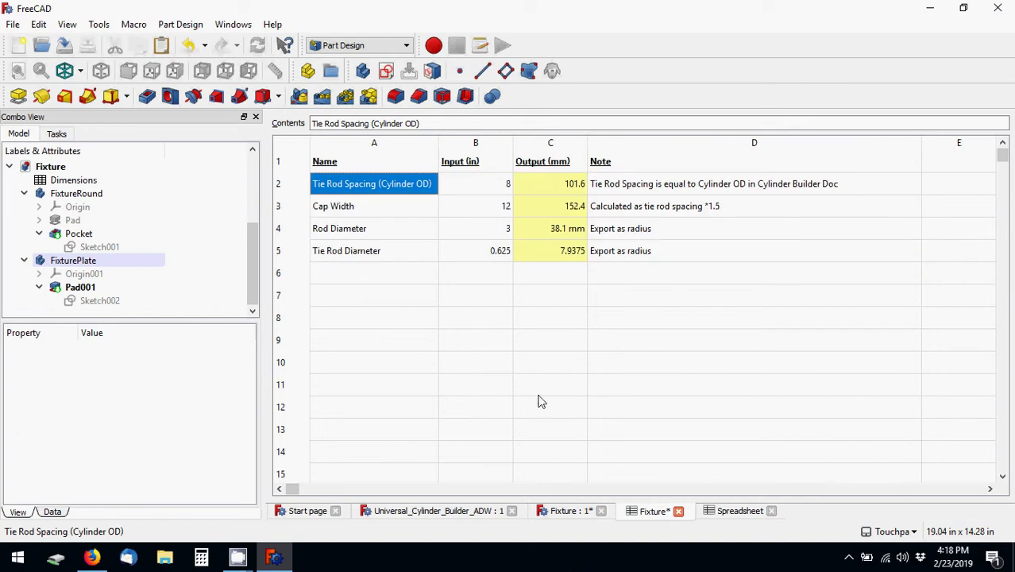
left_click(238, 556)
left_click(188, 509)
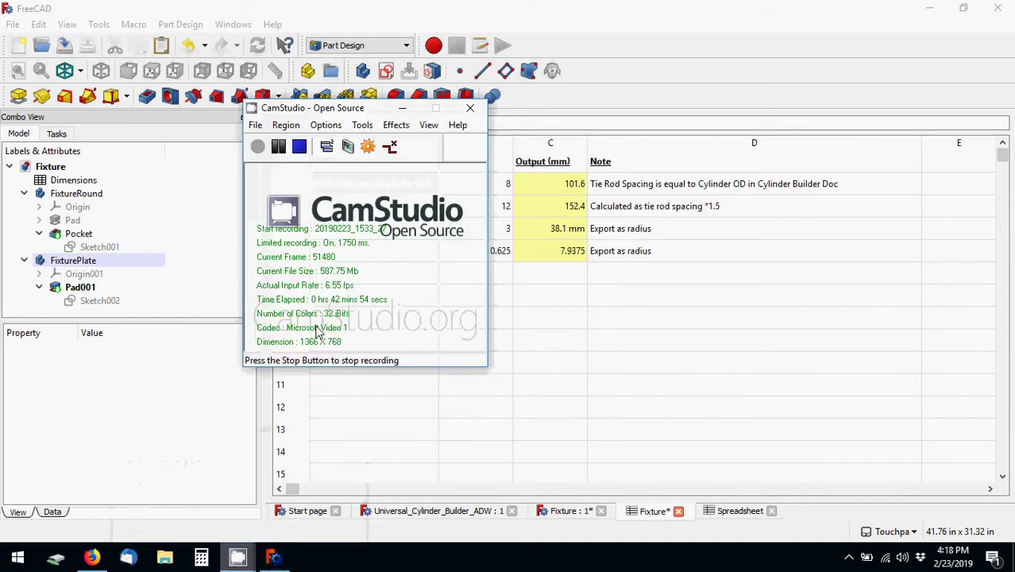